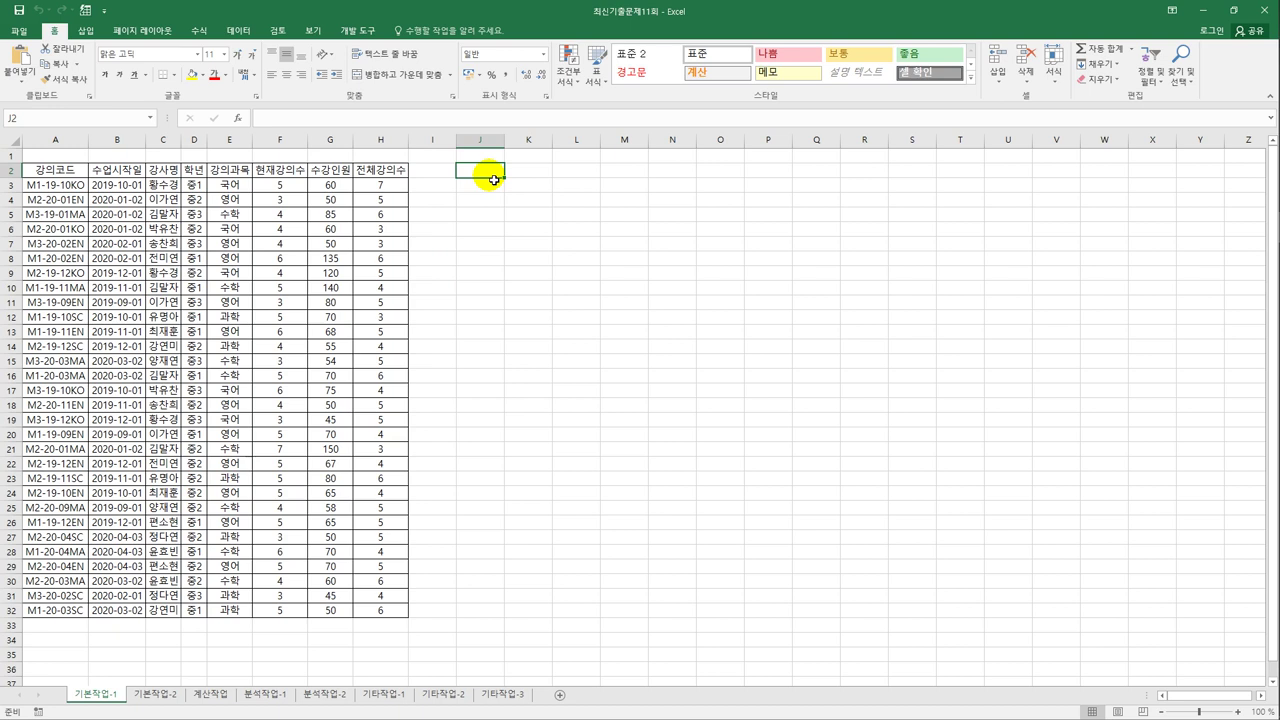
Step: Enter the criteria header 조건 in cell J2
type("w")
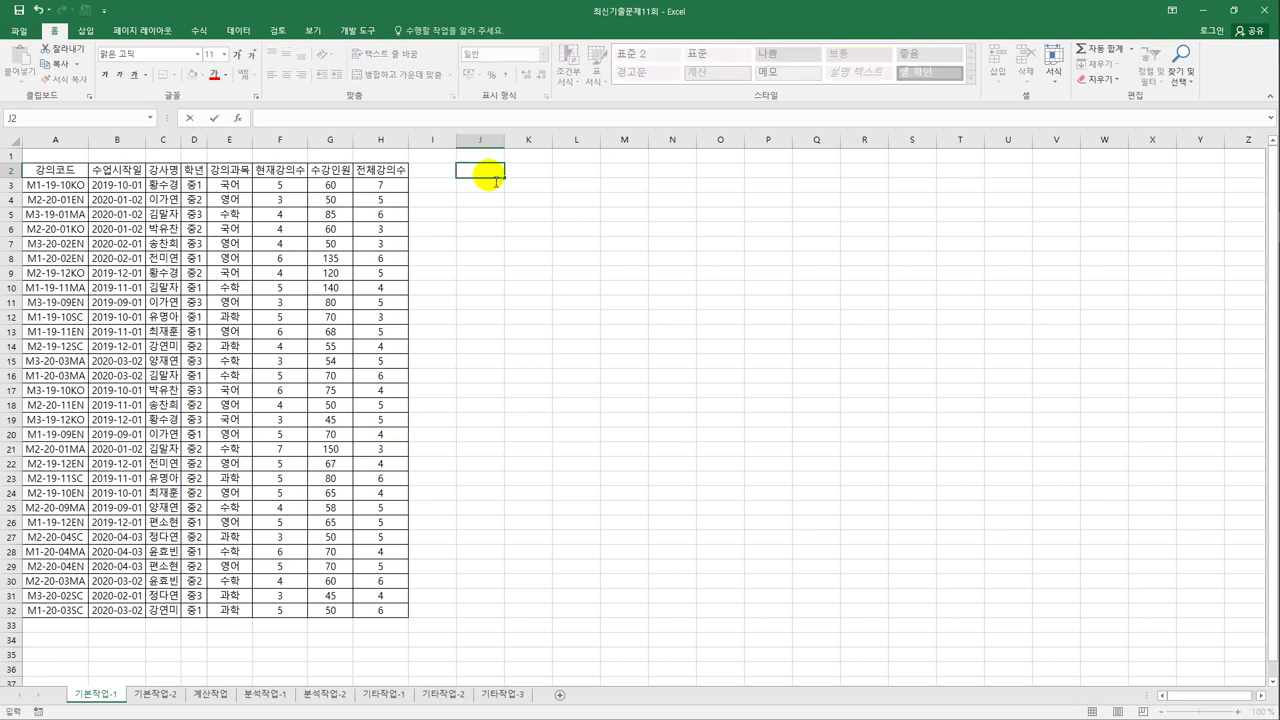
type("조건")
key("Return")
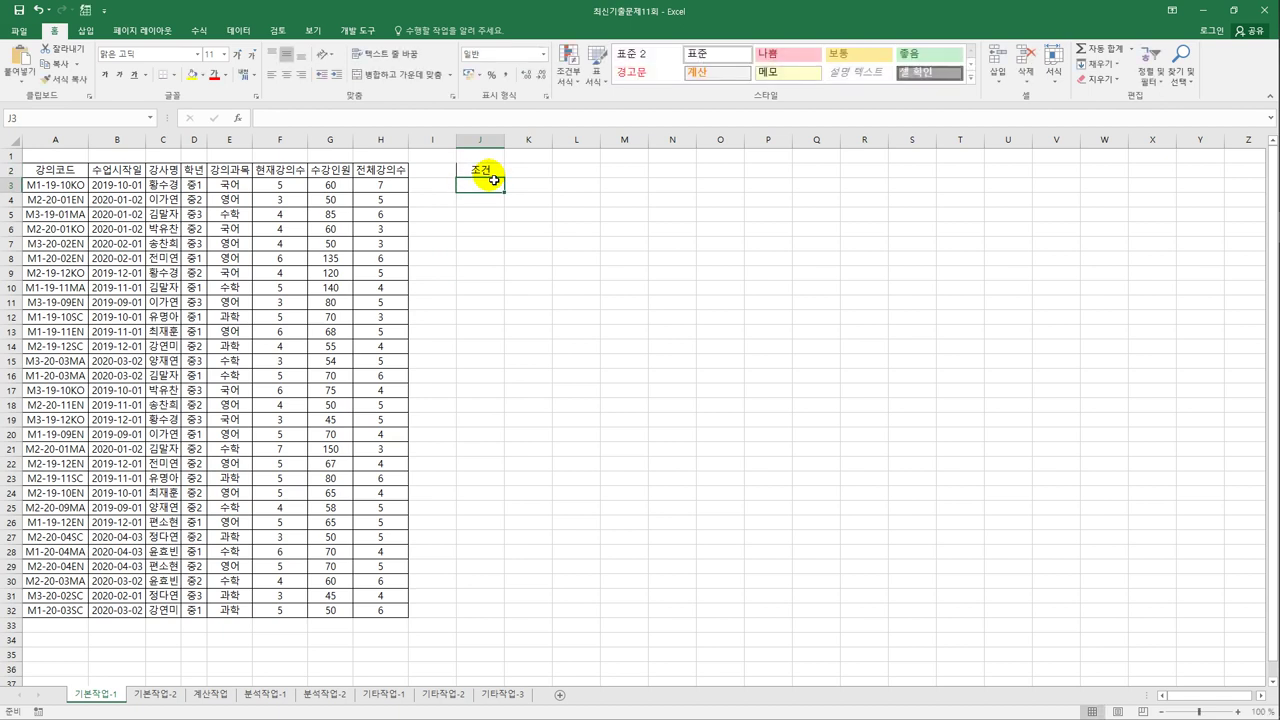
Step: Start an AND formula in J3 with the first condition $D3="중1", keeping the grade column reference absolute
type("=")
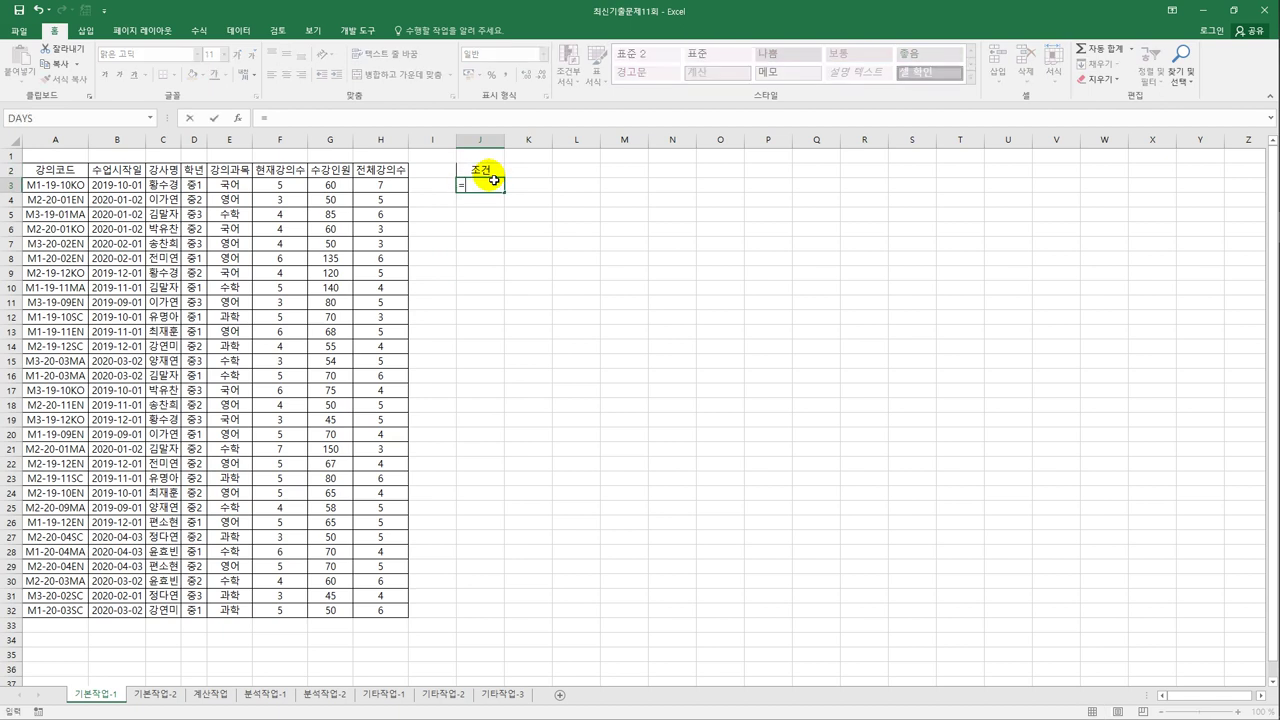
type("and(")
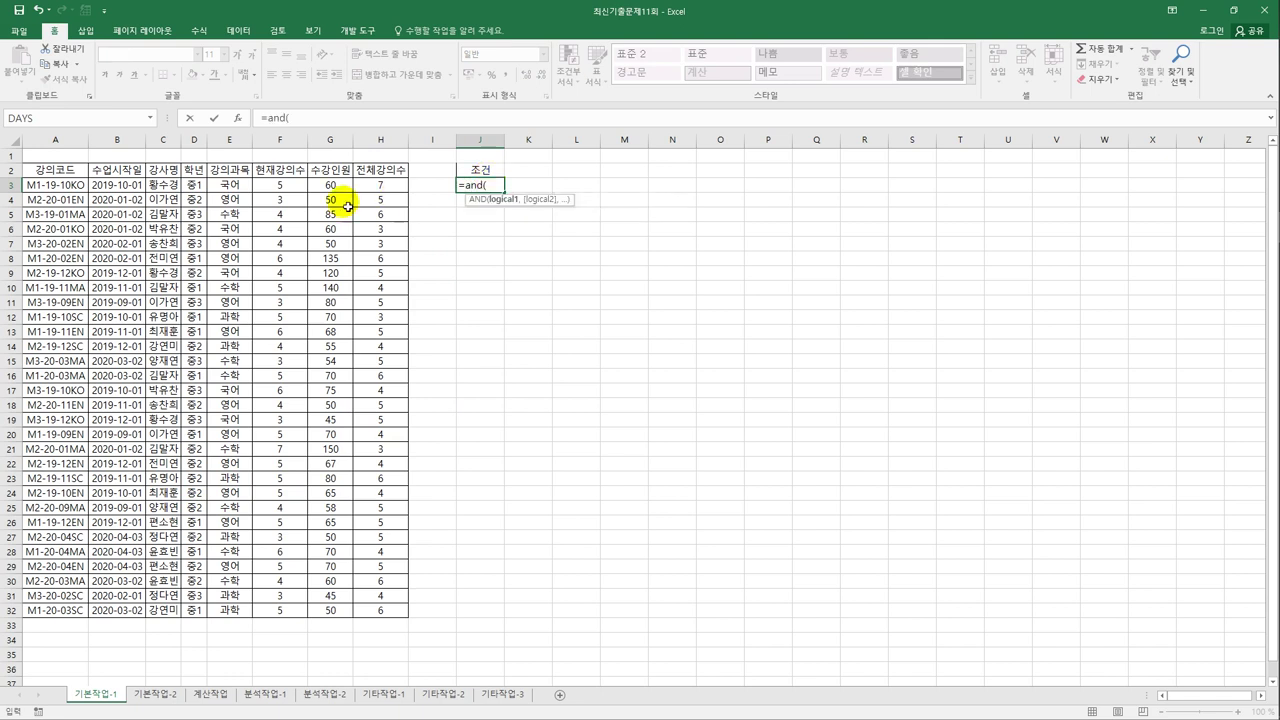
left_click(198, 188)
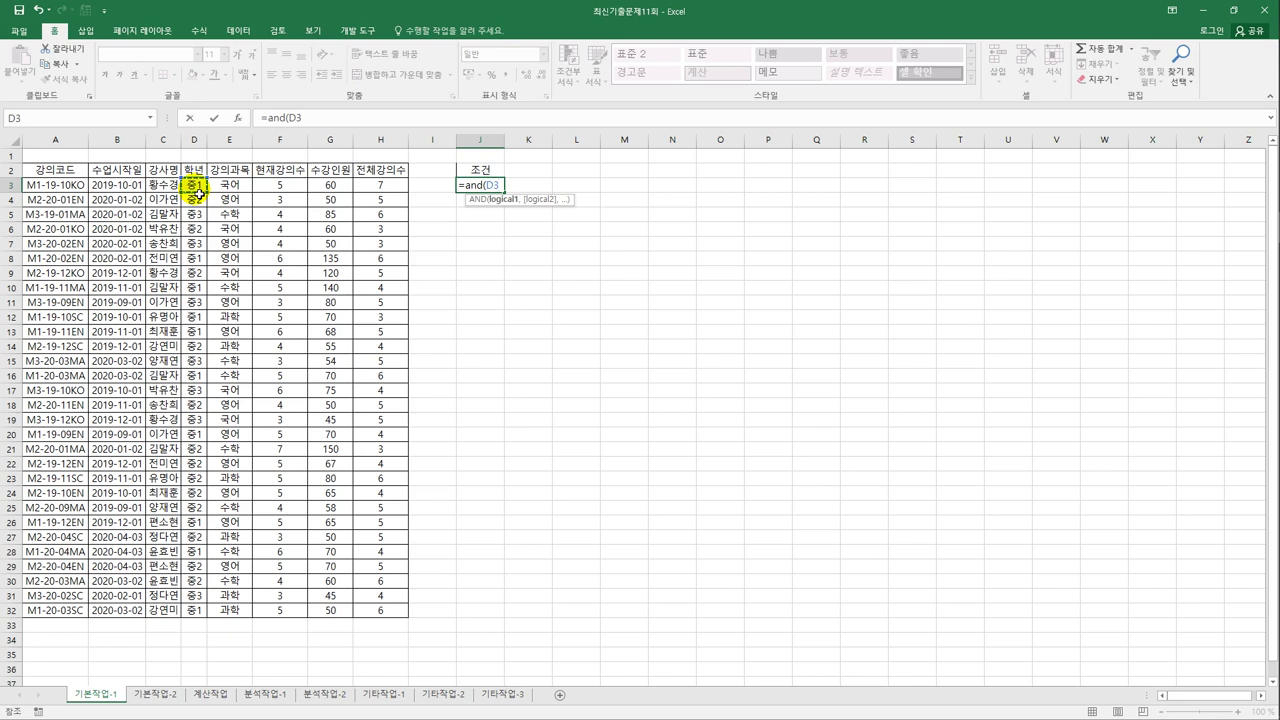
type("=")
type("wnd")
key("BackSpace")
key("BackSpace")
key("BackSpace")
type("중1\",")
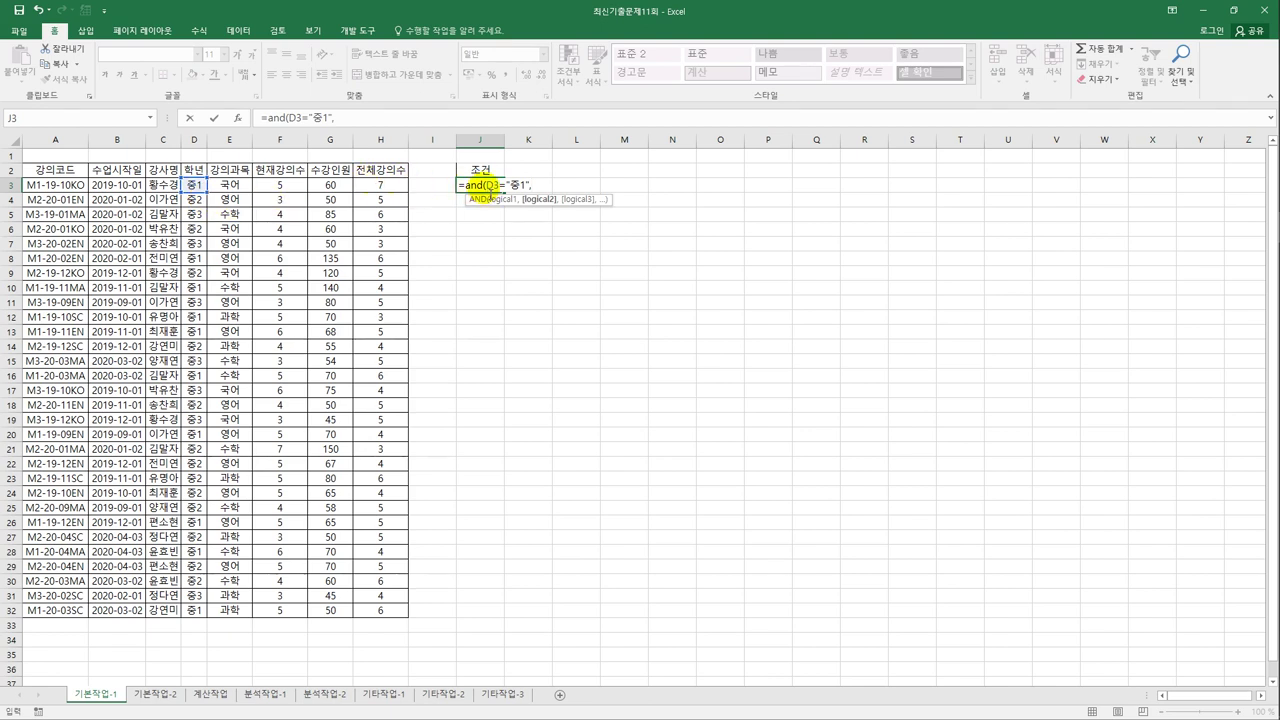
left_click(489, 186)
type("$")
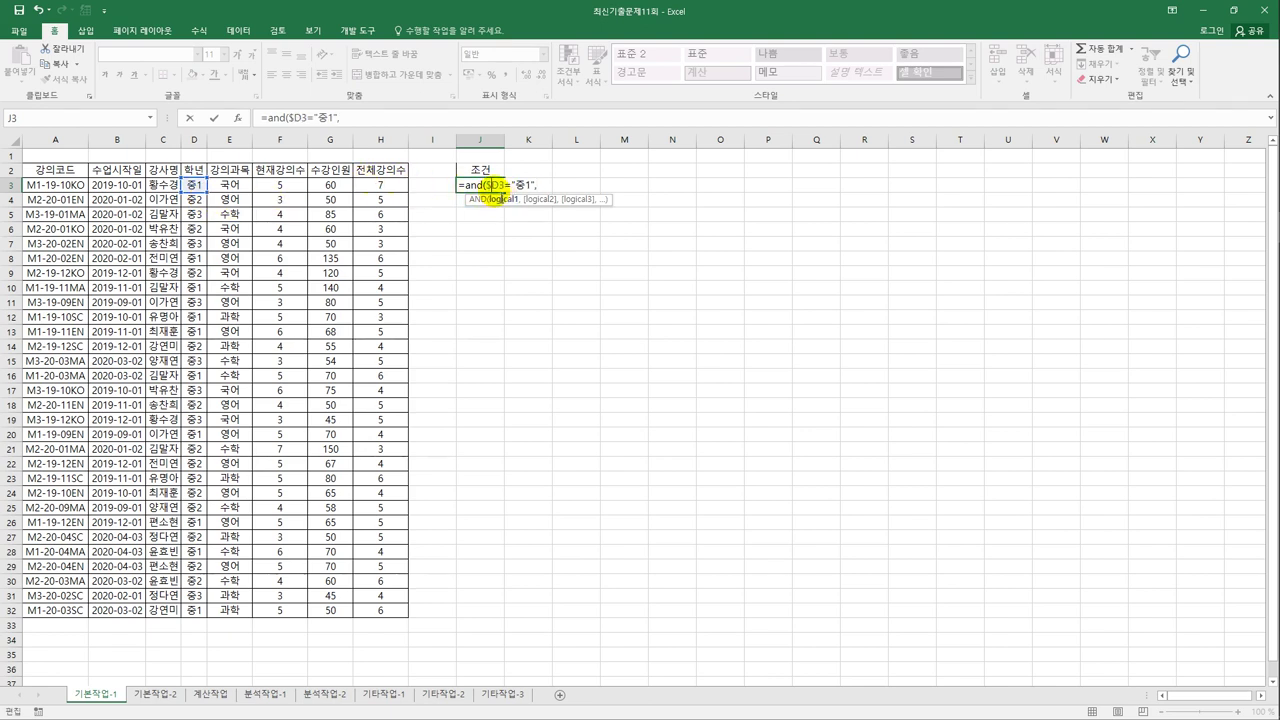
left_click(541, 187)
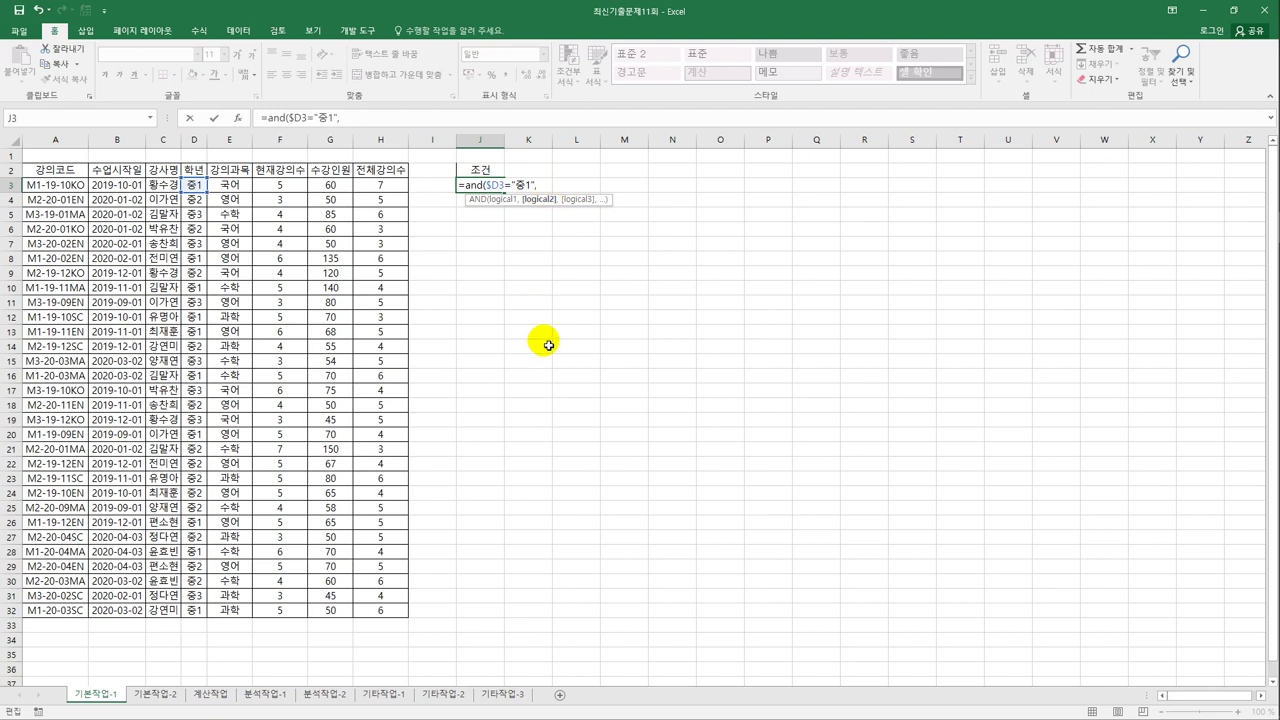
Step: Add a second condition to the AND formula, testing $F3 as greater than or equal to the PERCENTILE function
left_click(302, 192)
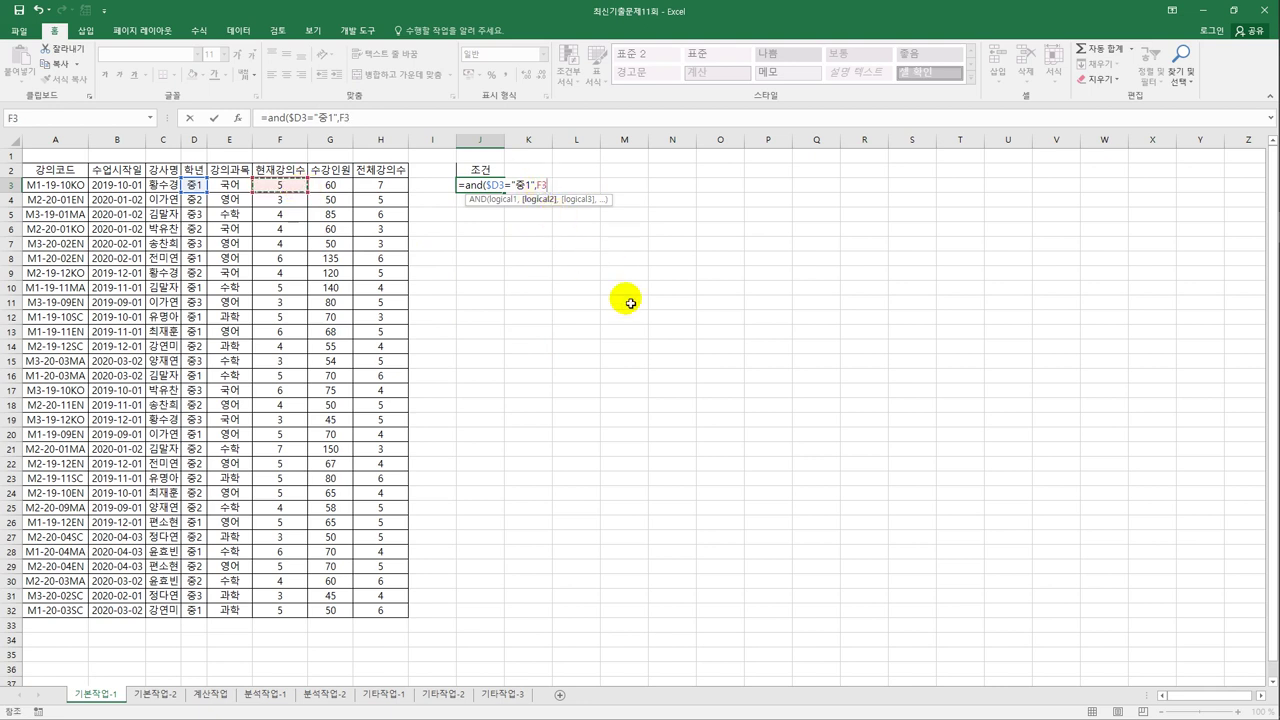
key("F4")
key("F4")
key("F4")
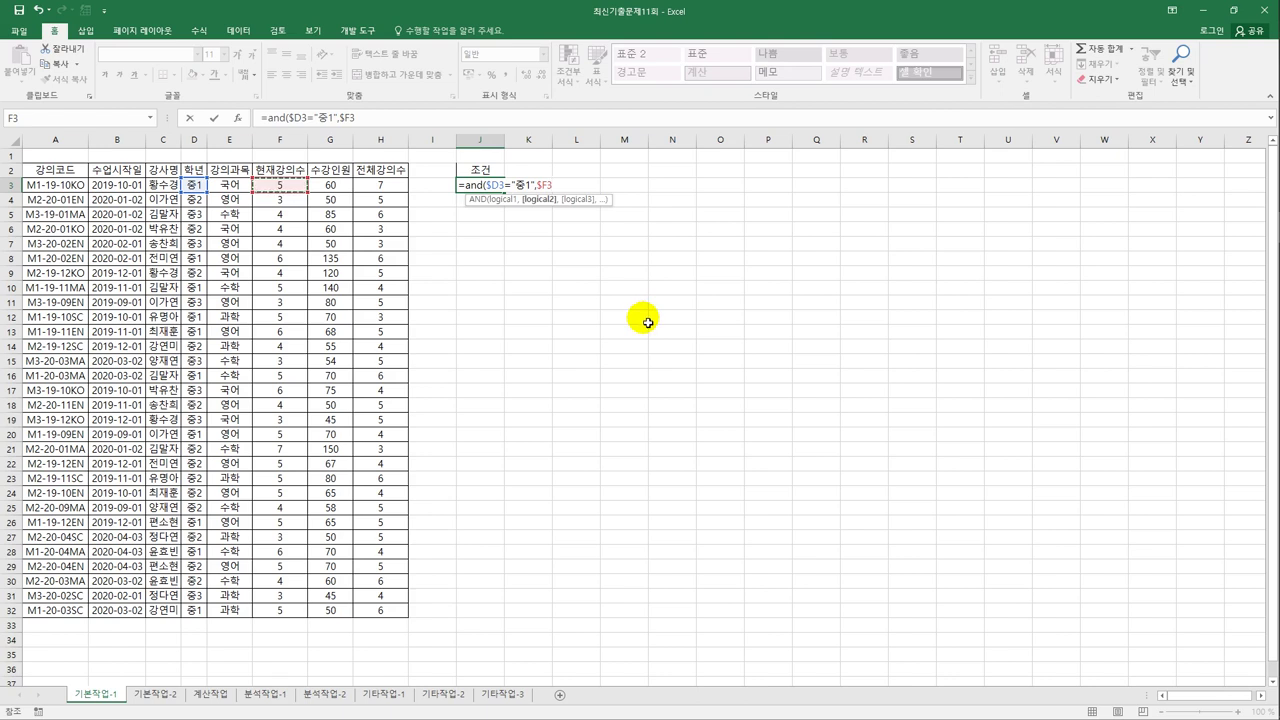
type(">")
type("=p")
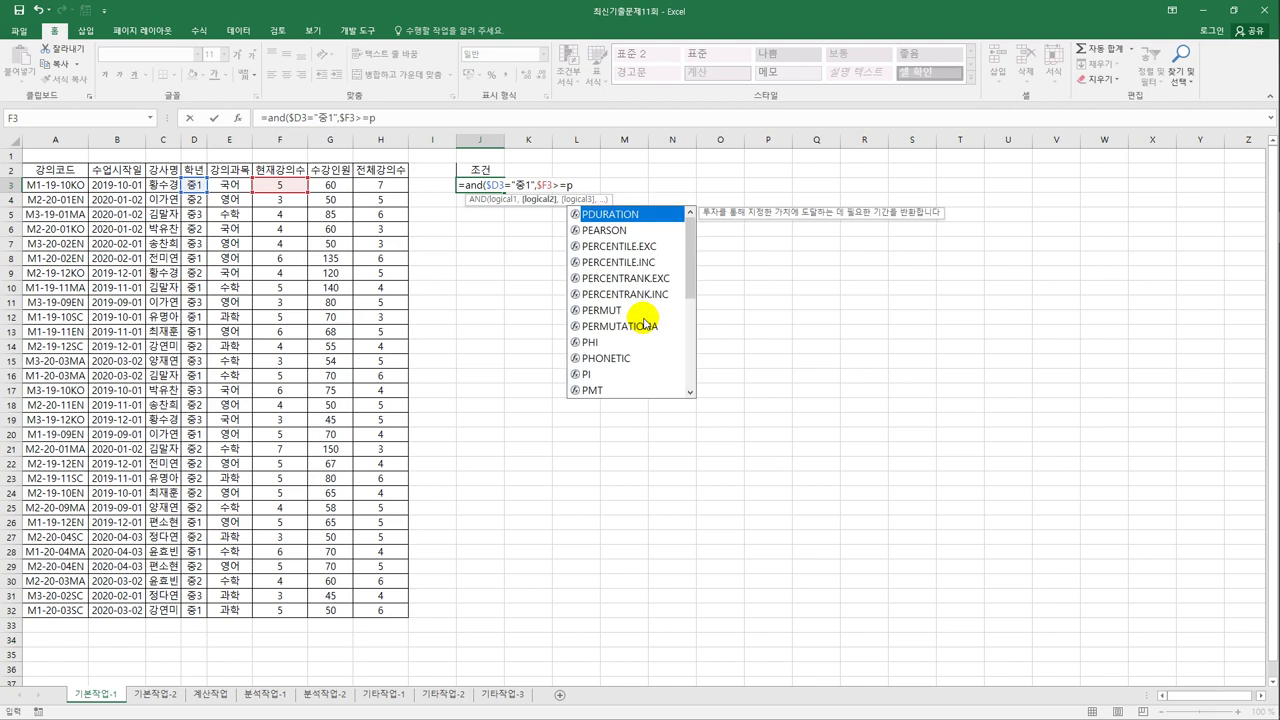
type("er")
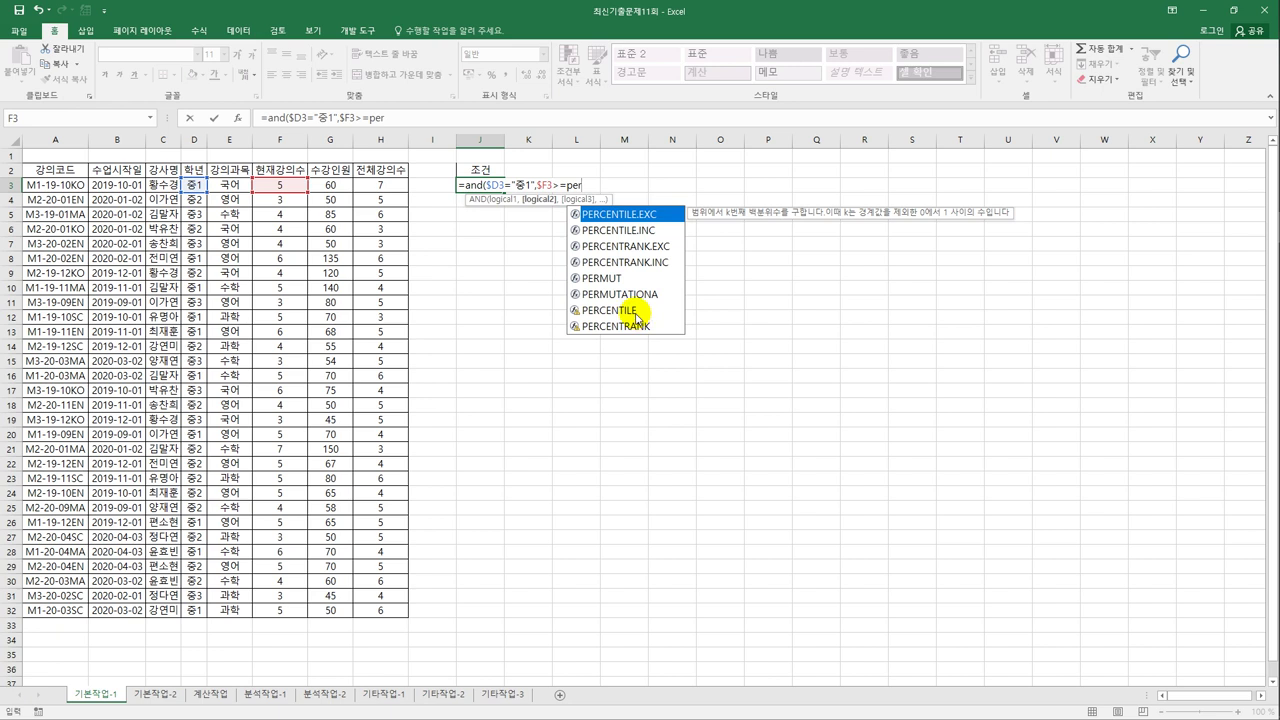
left_click(637, 315)
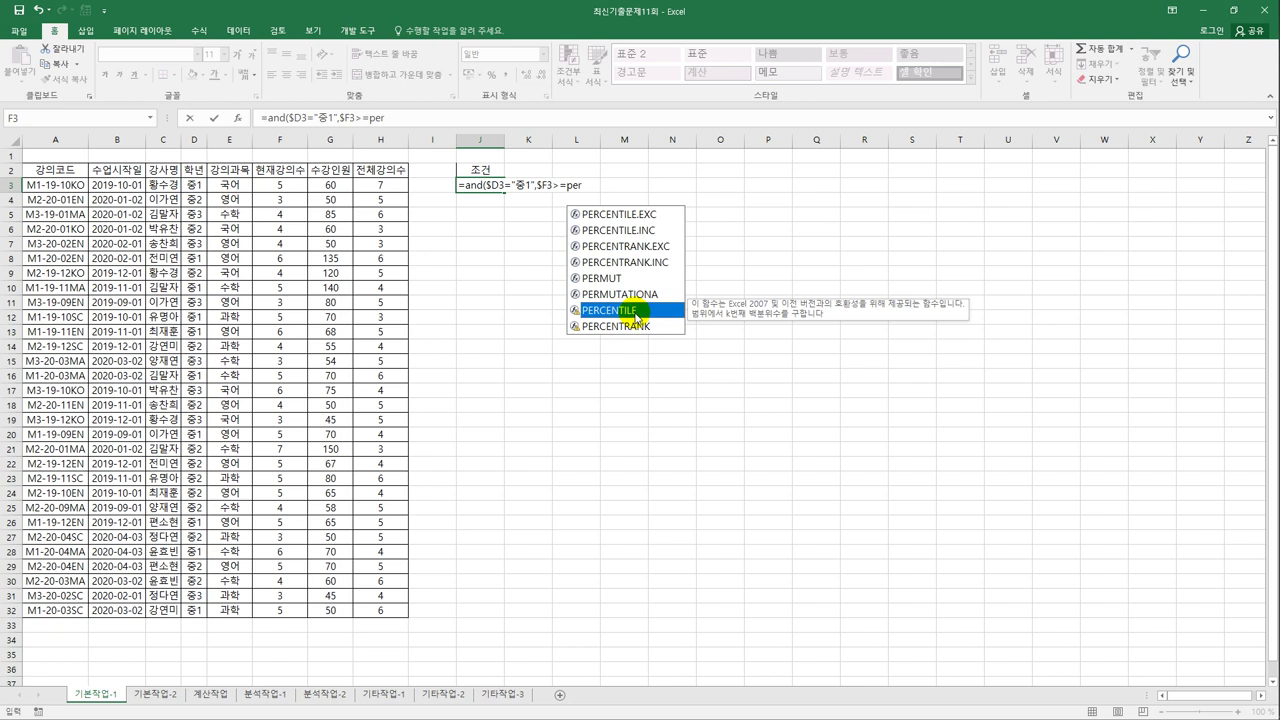
double_click(637, 315)
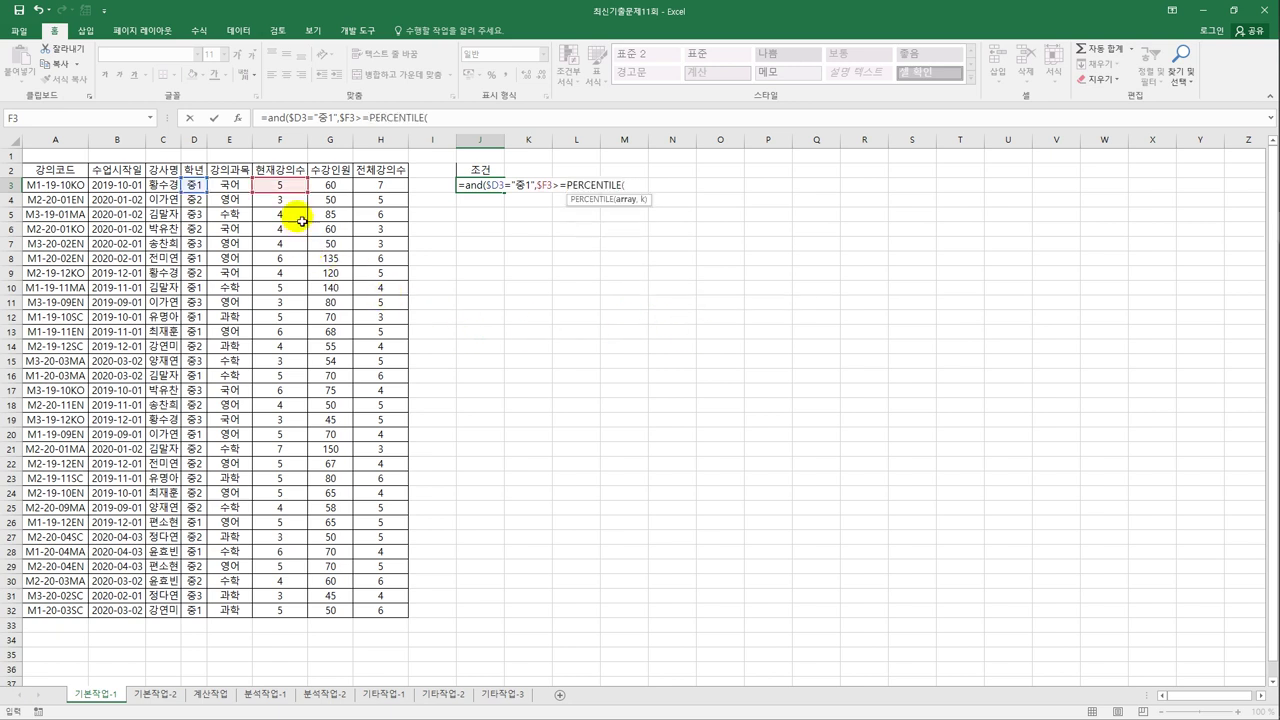
Step: Complete the PERCENTILE function with the absolute range $F$3:$F$32 and 90%, and enter the finished formula in J3
left_click_drag(281, 189, 275, 613)
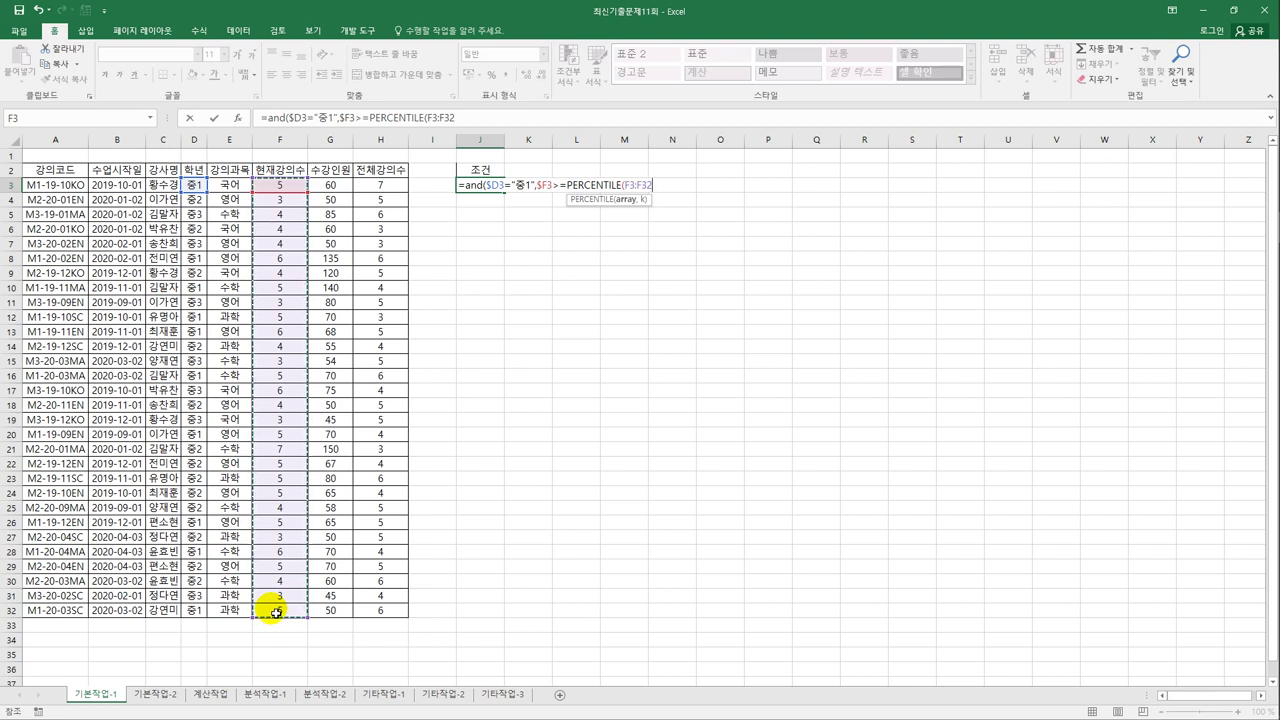
key("F4")
type(",")
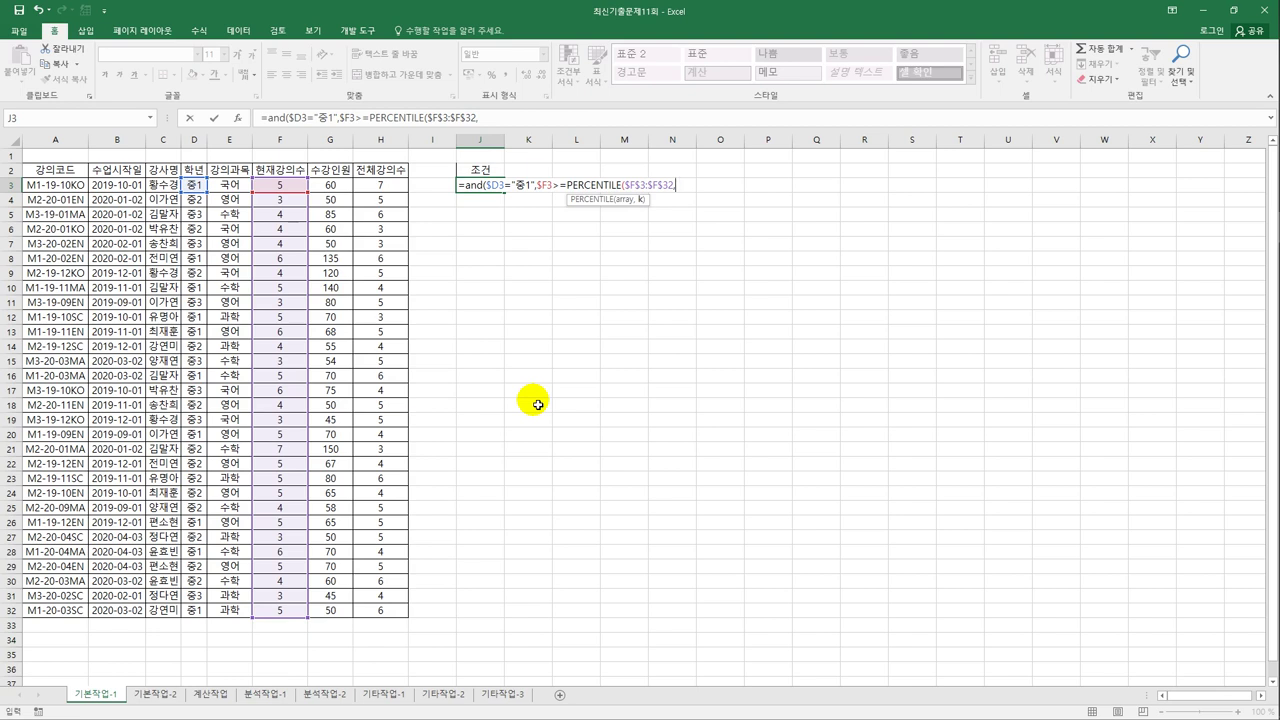
type("90%")
key("Right")
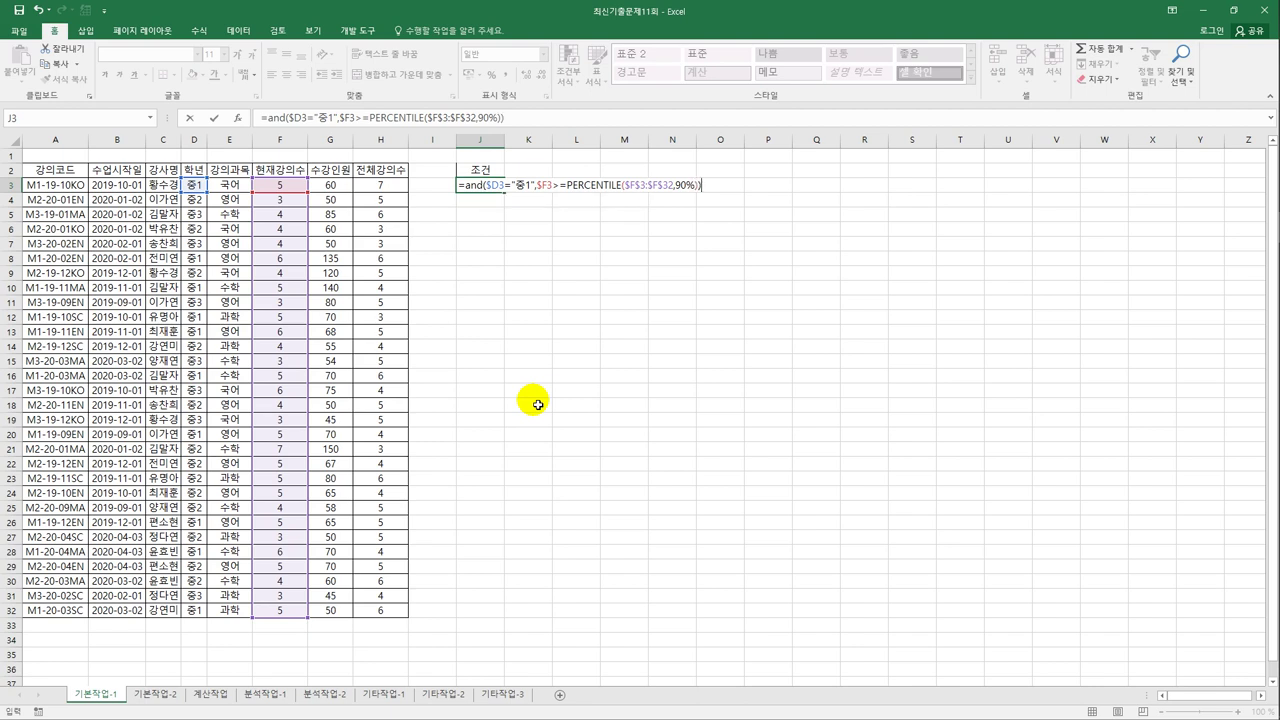
key("ctrl+Return")
key("Return")
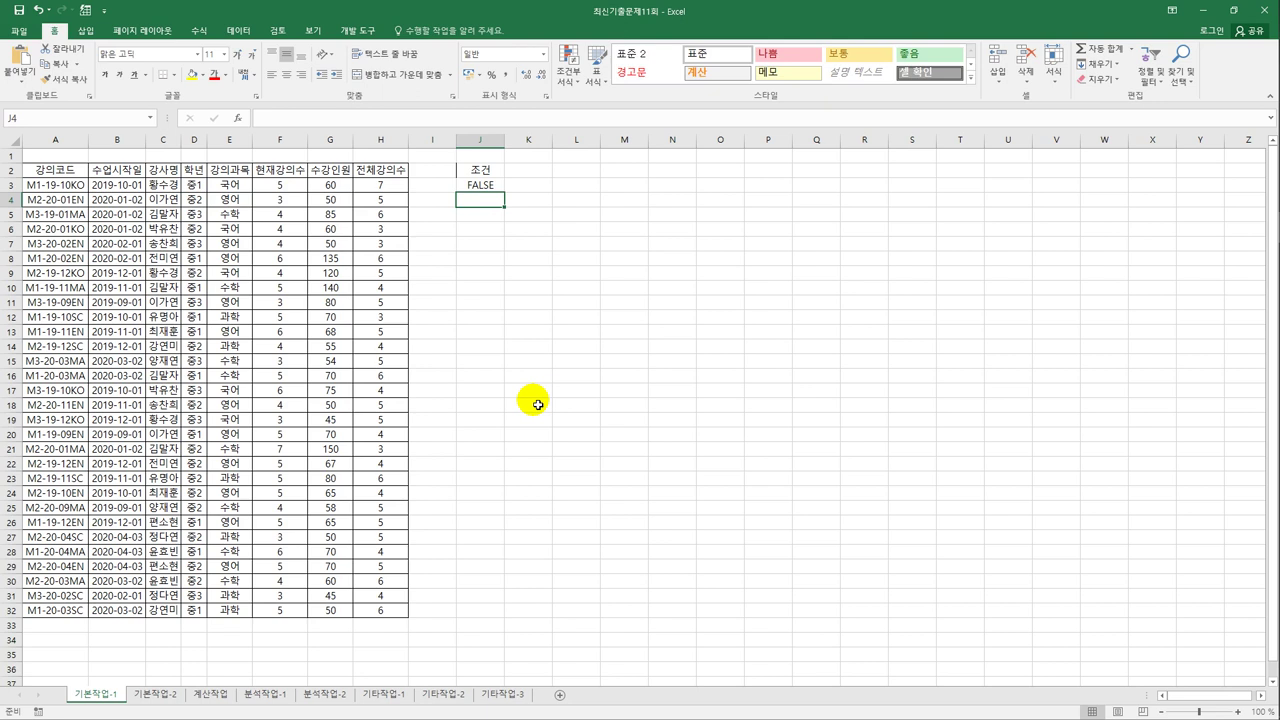
left_click(133, 202)
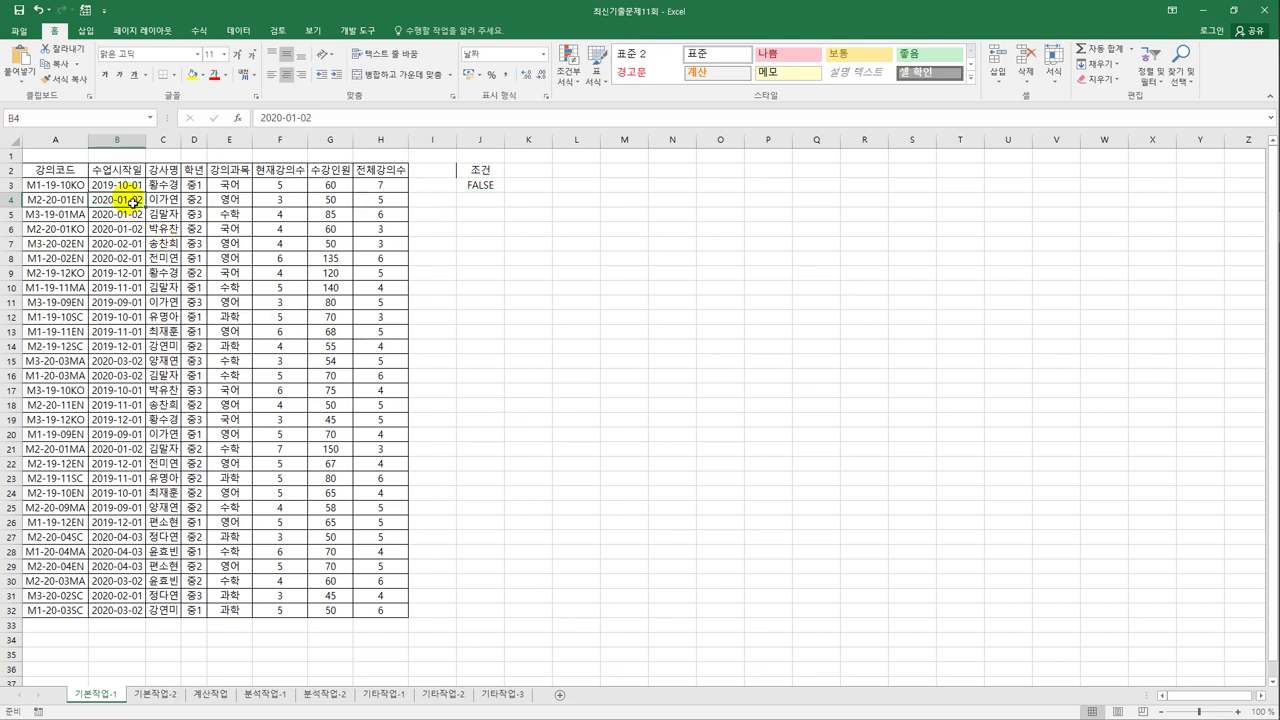
left_click(246, 32)
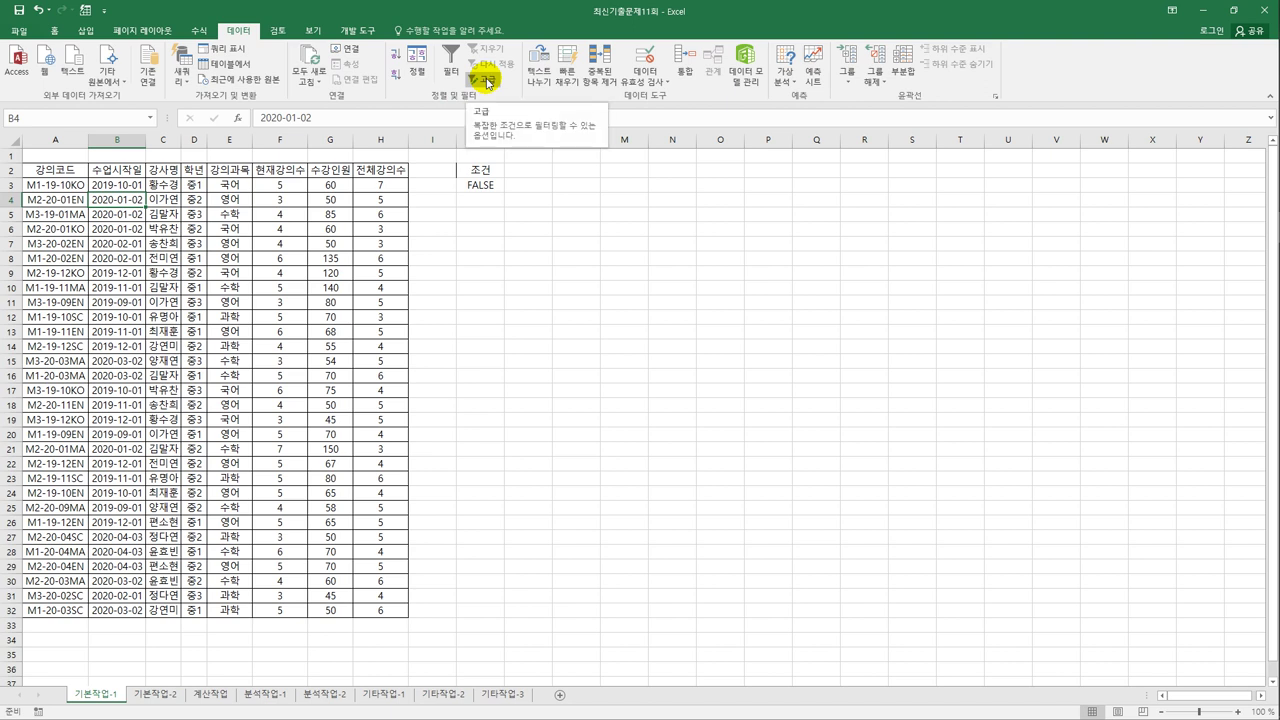
left_click(453, 262)
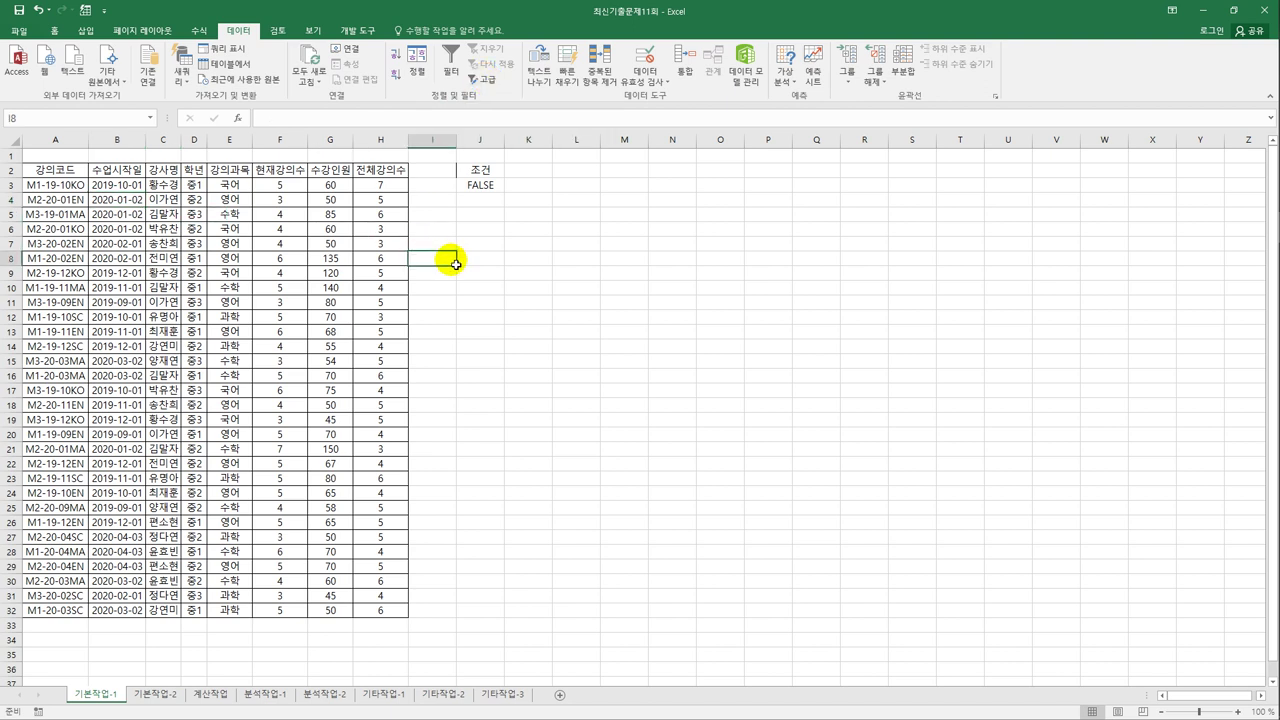
Step: Copy the headers 강의코드, 수업시작일, 강사명 and 강의과목 to the row starting at J5, and widen column K to fit
left_click(58, 171)
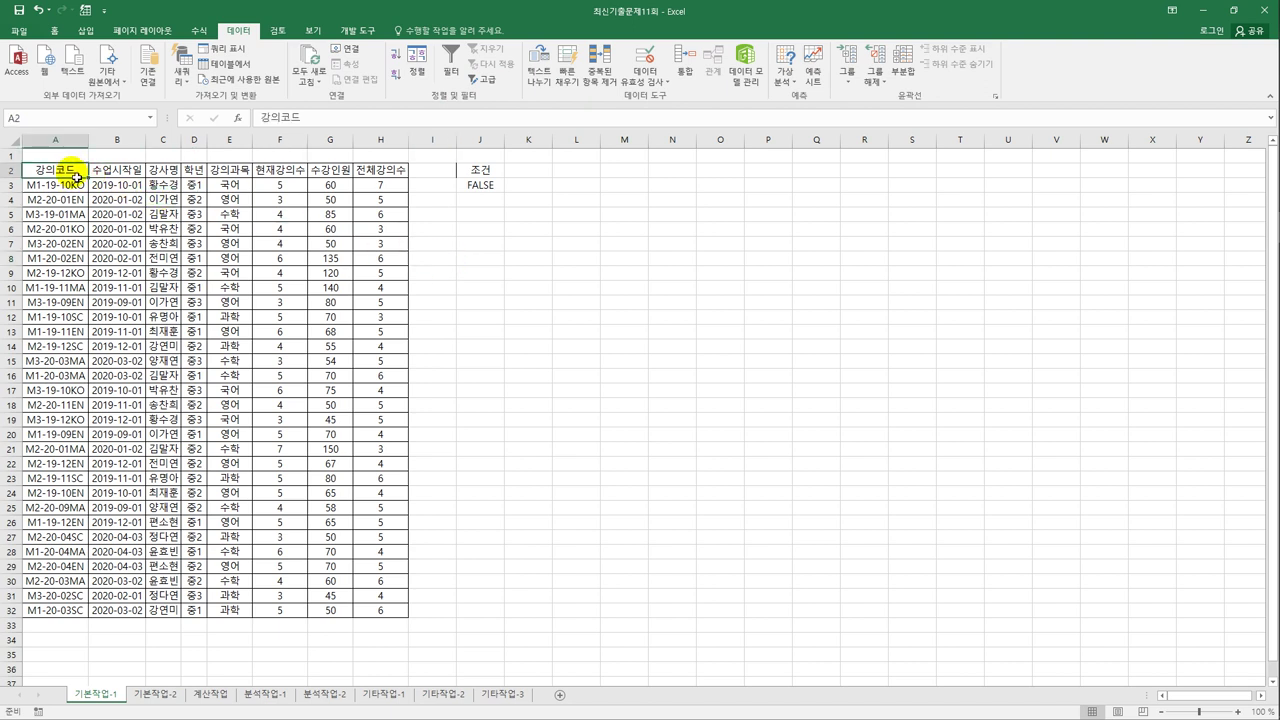
left_click(128, 178, "ctrl")
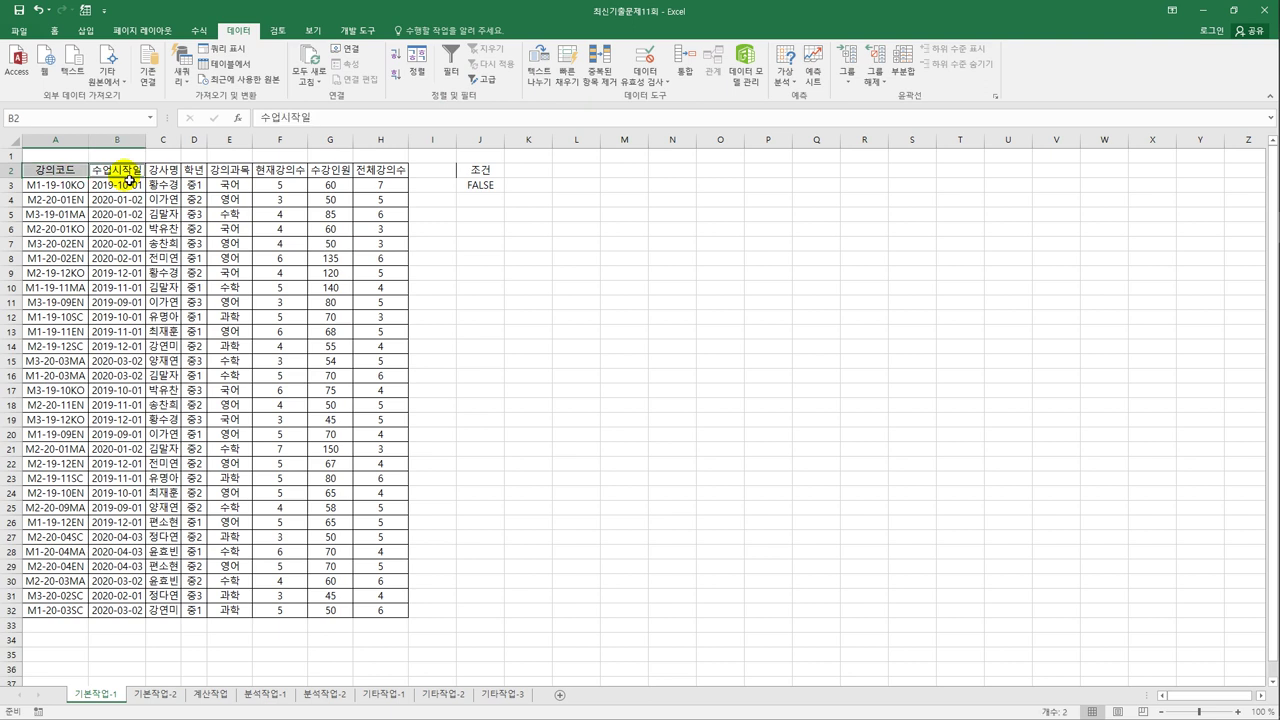
left_click(170, 177, "ctrl")
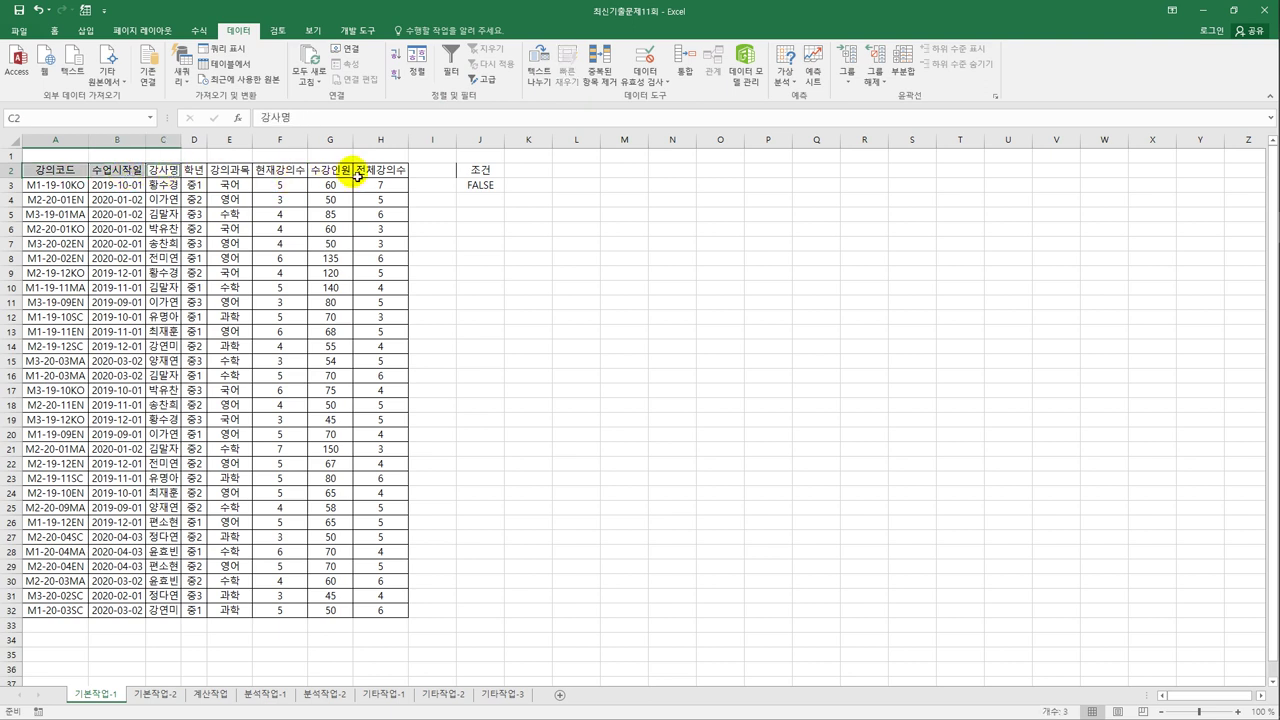
left_click(247, 171, "ctrl")
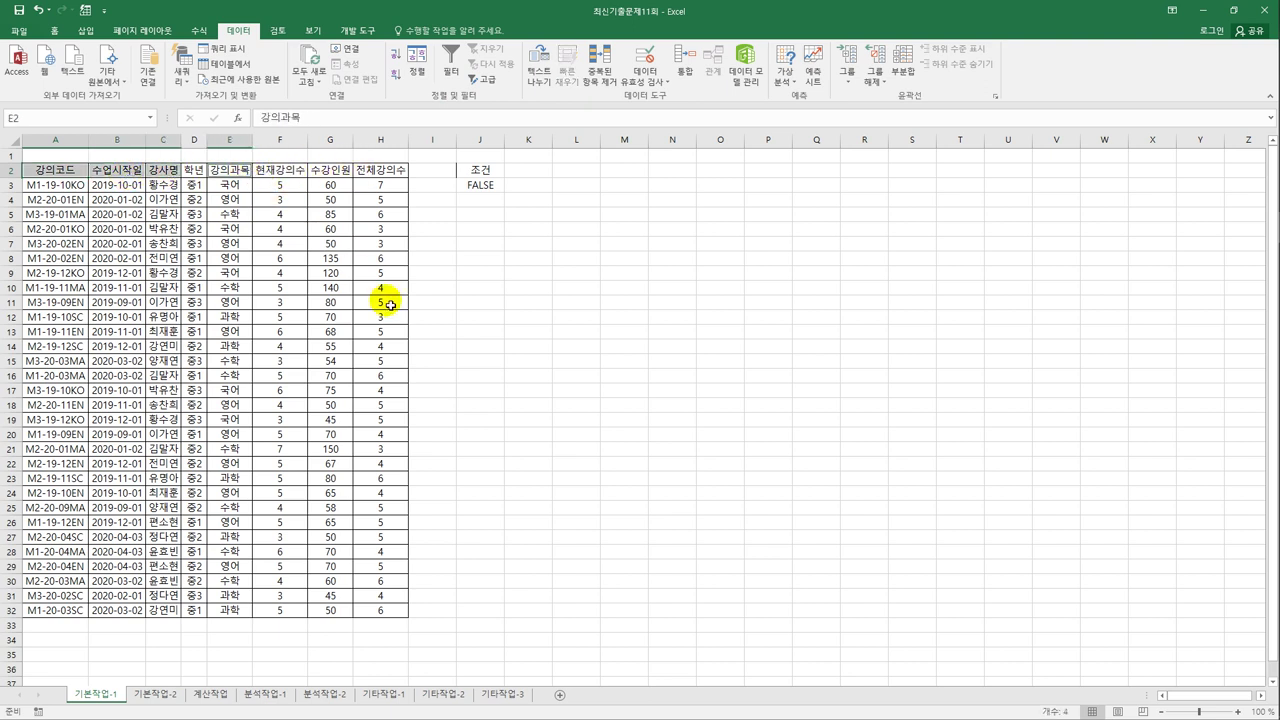
key("ctrl+c")
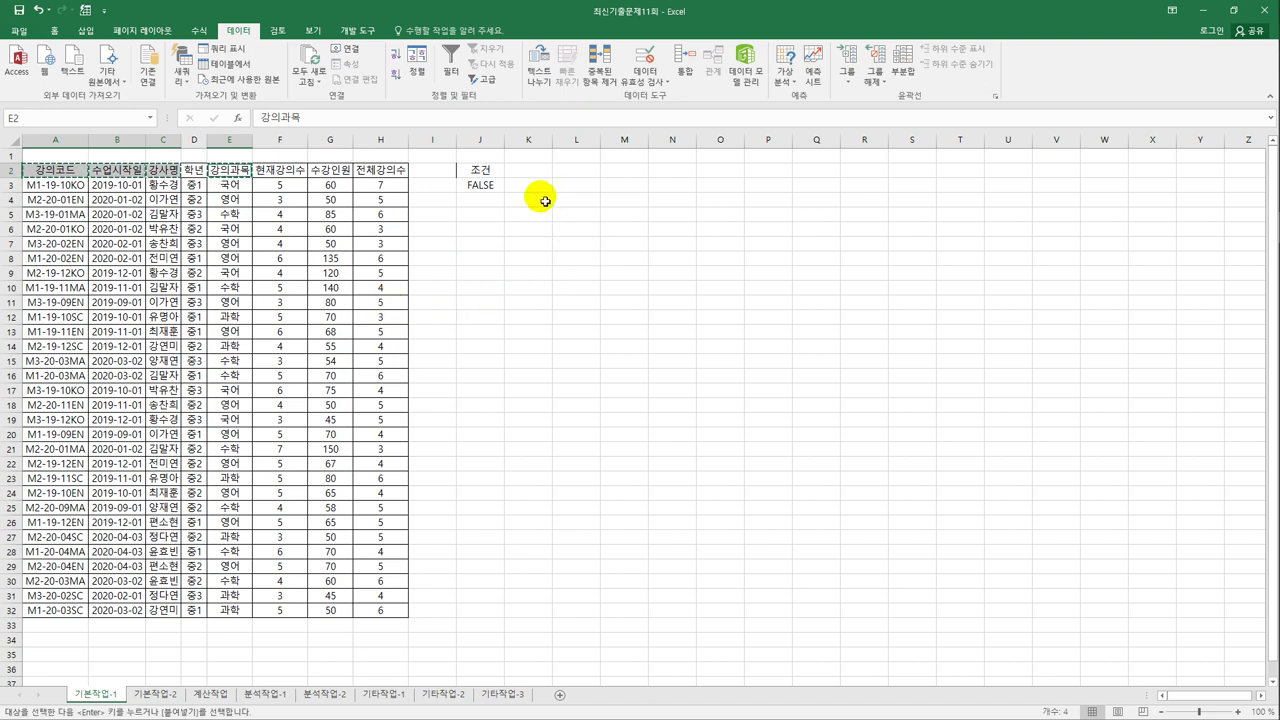
left_click(481, 220)
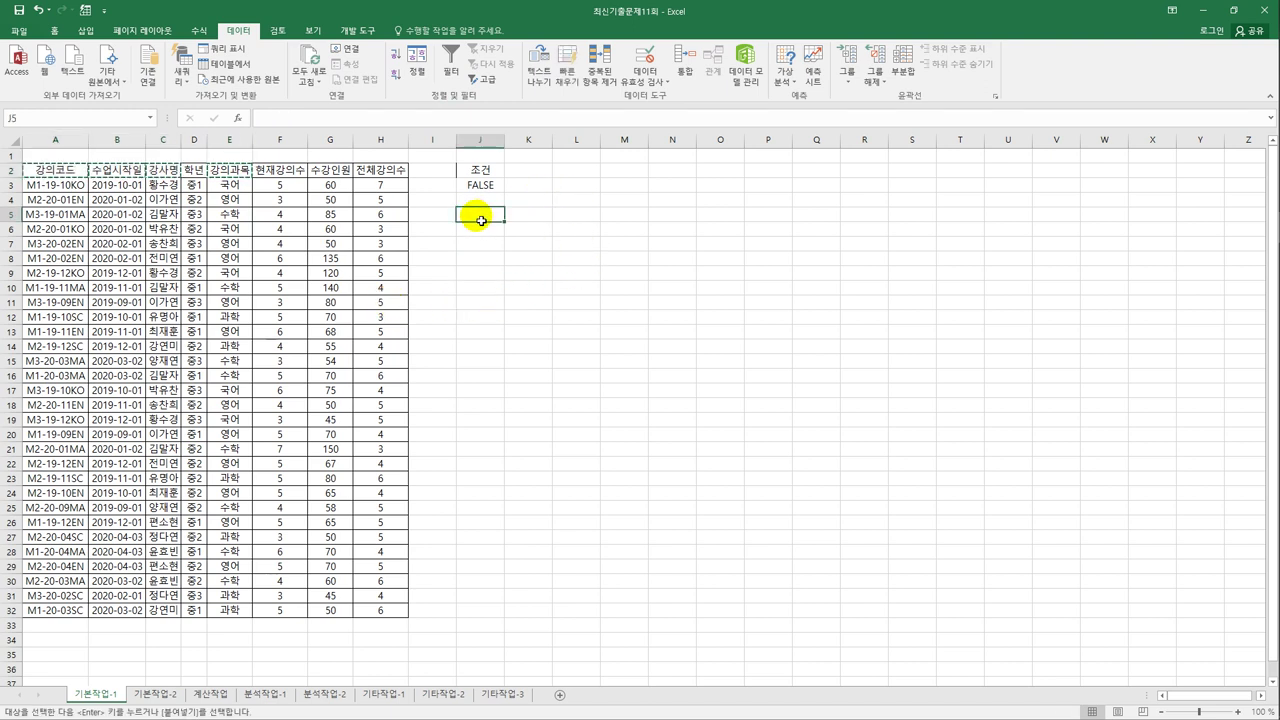
key("ctrl+v")
left_click_drag(553, 141, 567, 143)
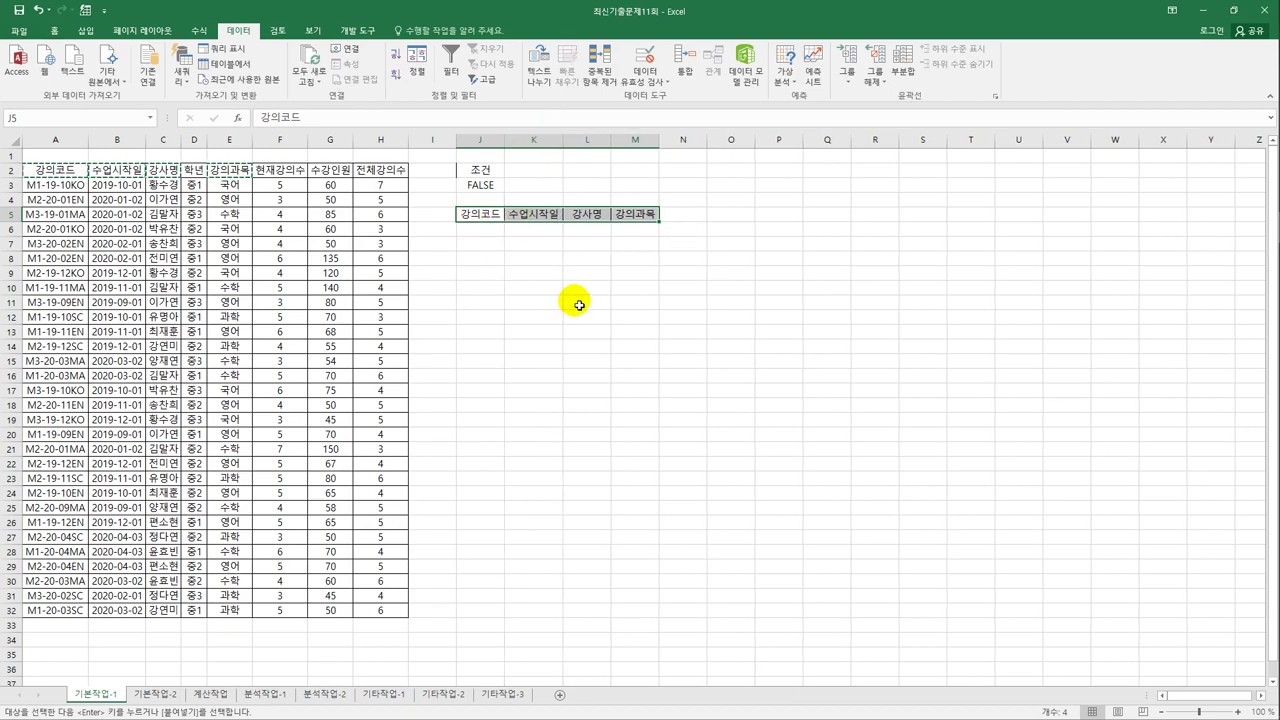
Step: Set up an advanced filter on list range $A$2:$H$32 with criteria range $J$2:$J$3, copying the results to another location
left_click(229, 174)
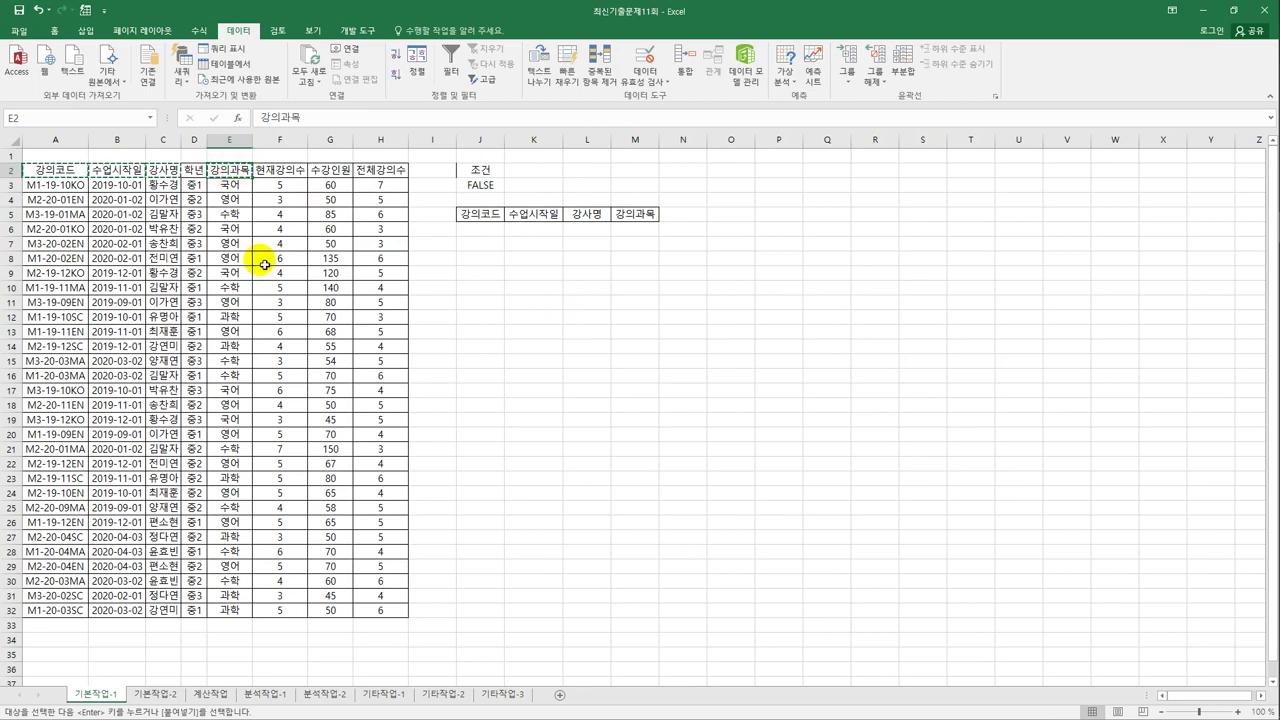
left_click(483, 80)
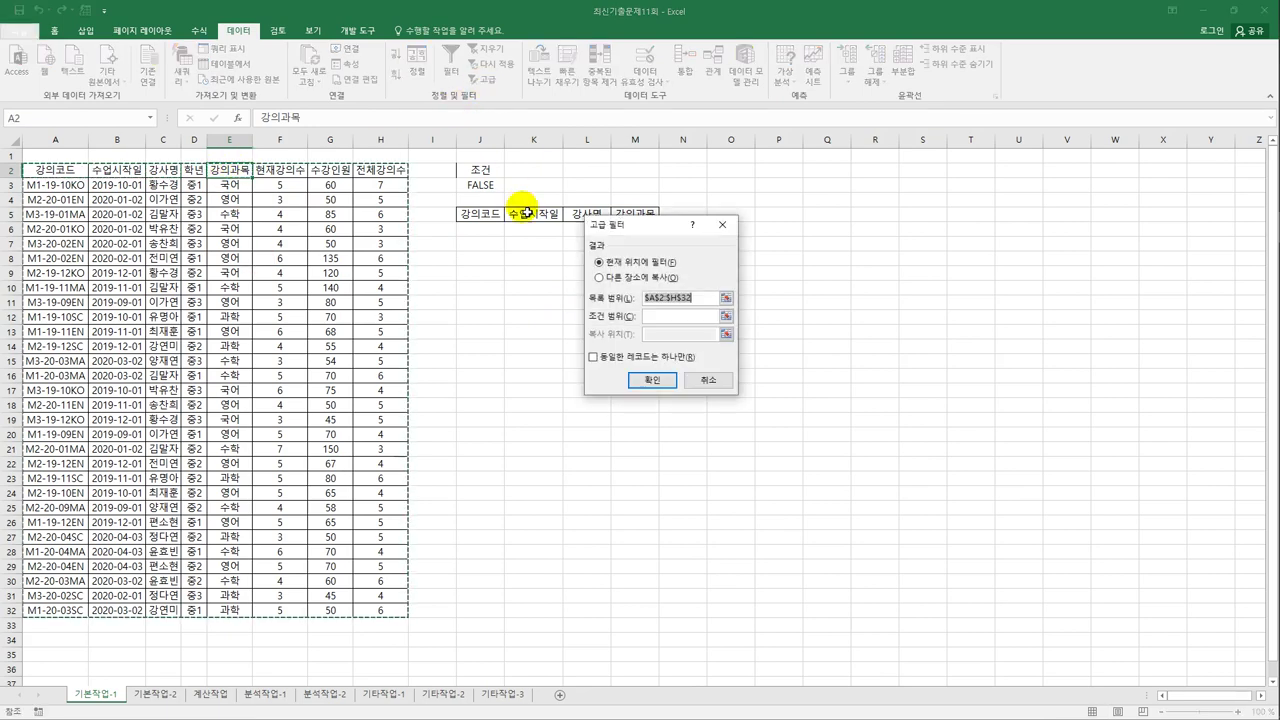
left_click(703, 316)
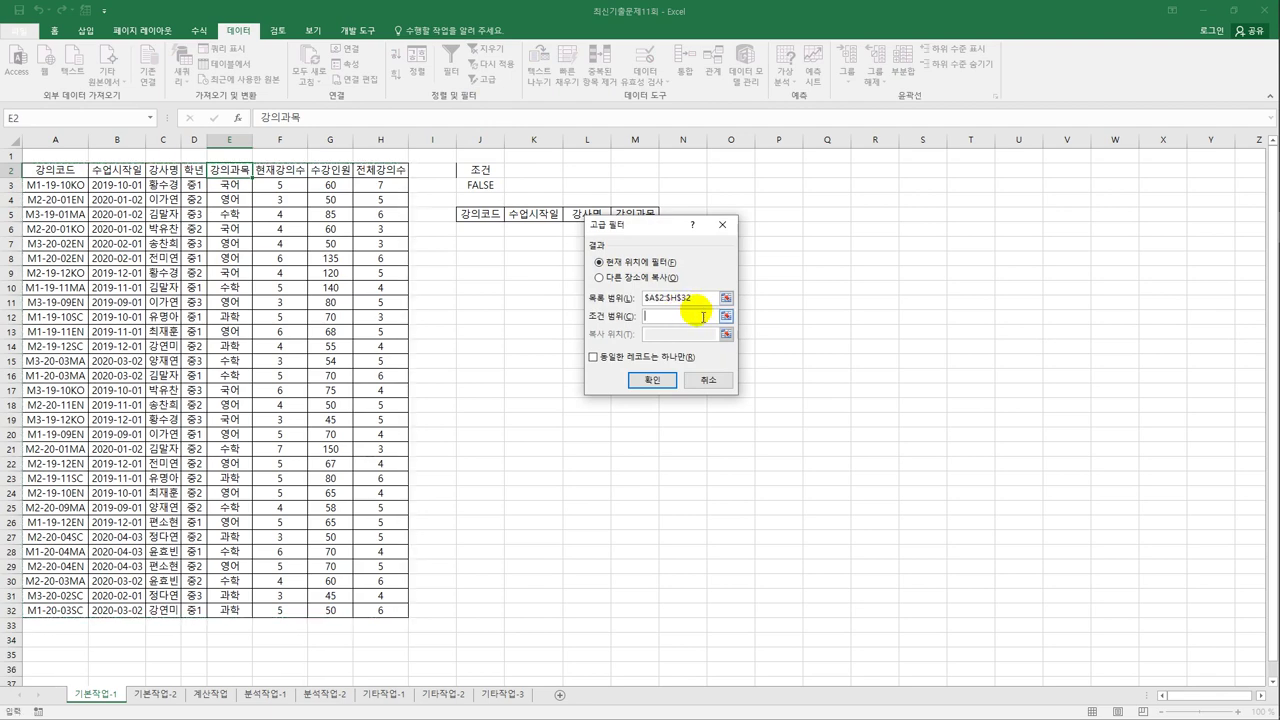
left_click_drag(490, 171, 496, 185)
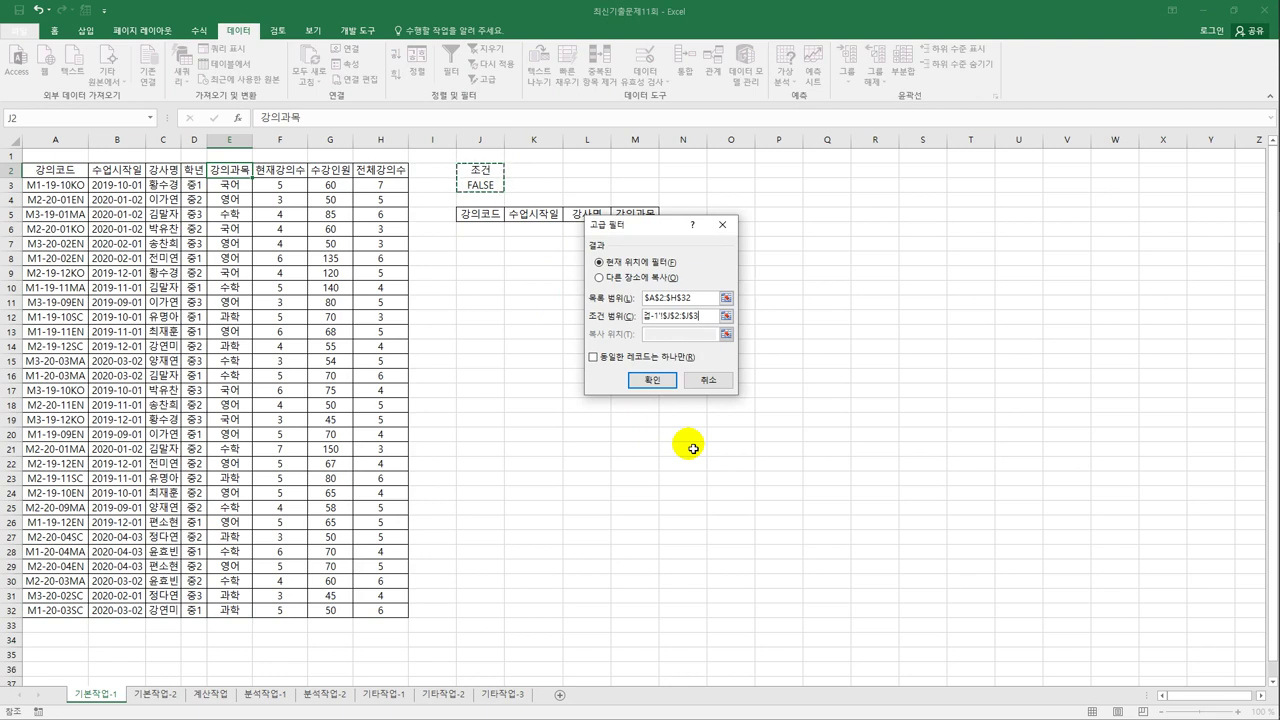
left_click(640, 281)
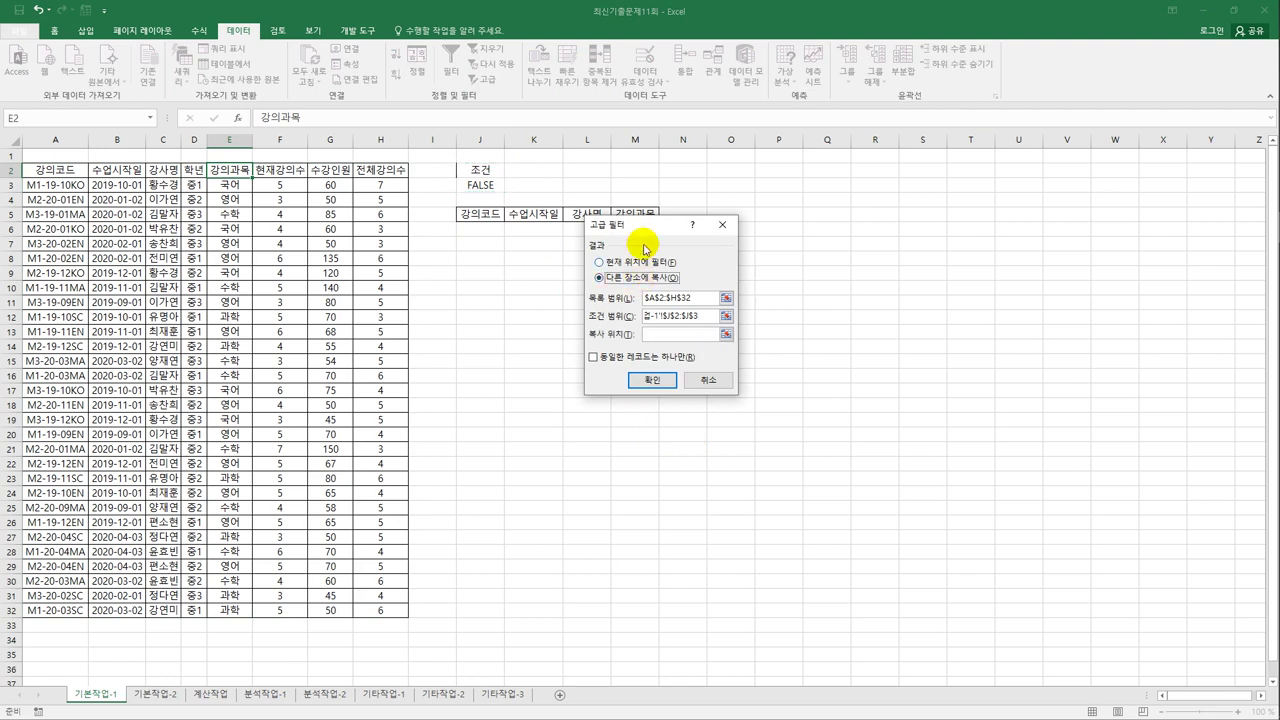
Step: Set the advanced filter's copy destination to $J$5:$M$5, run it, and widen column J to fit the extracted lecture codes
left_click_drag(648, 228, 655, 290)
left_click(679, 407)
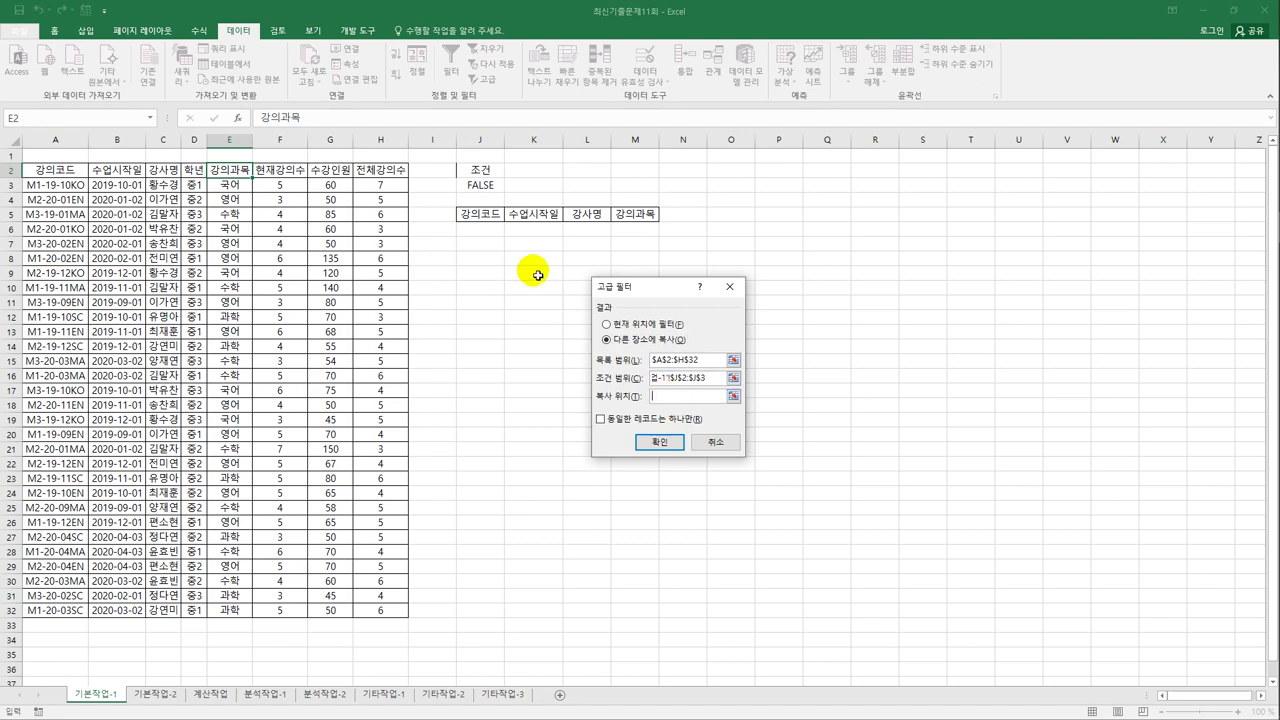
left_click_drag(491, 209, 626, 222)
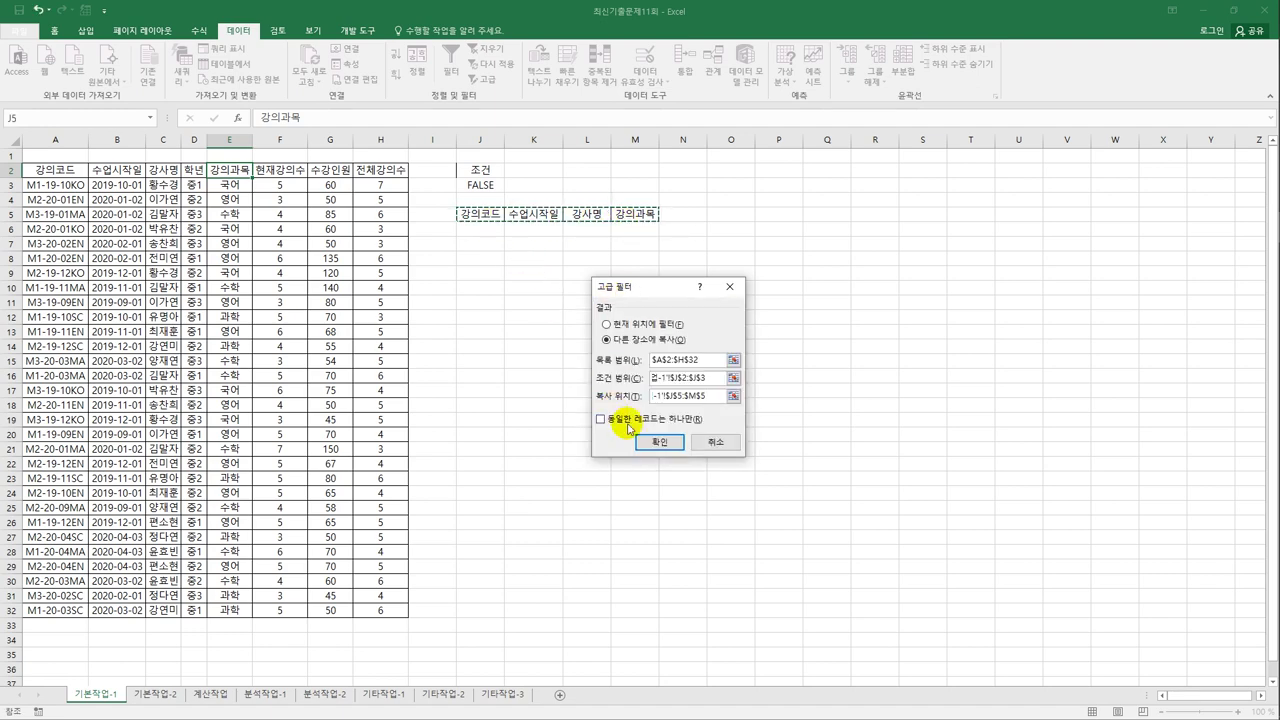
left_click(656, 441)
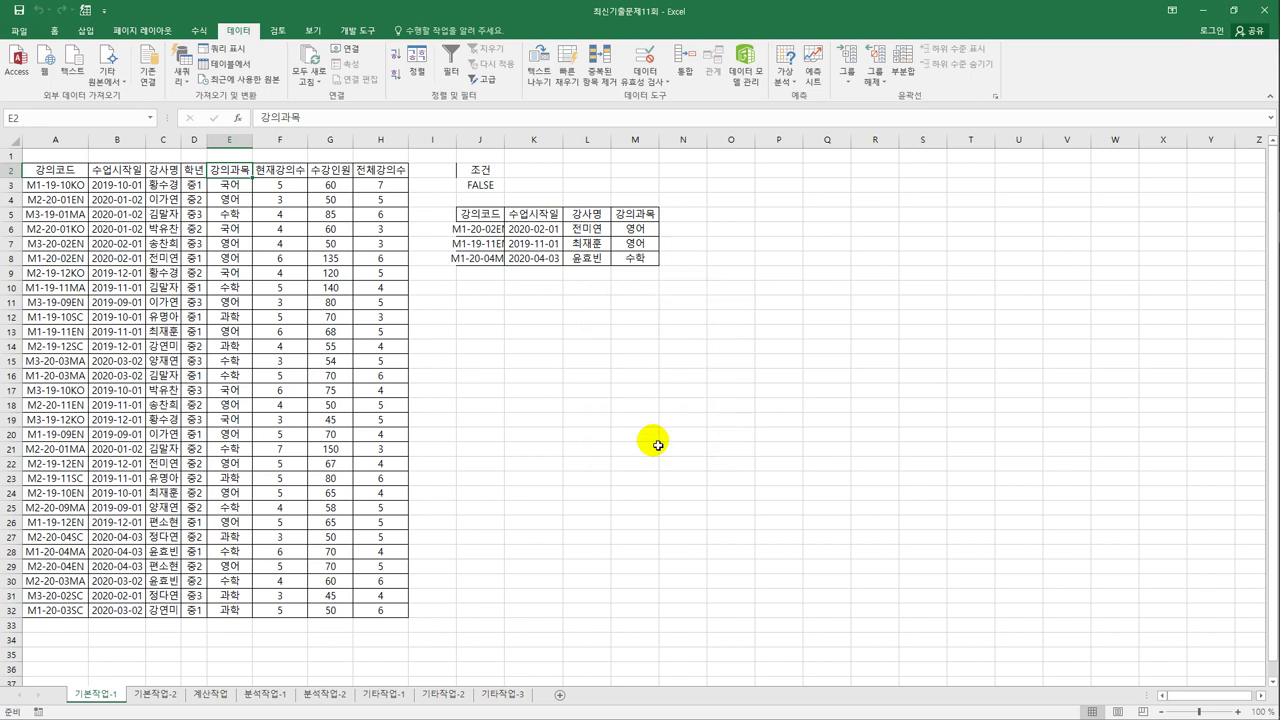
double_click(505, 139)
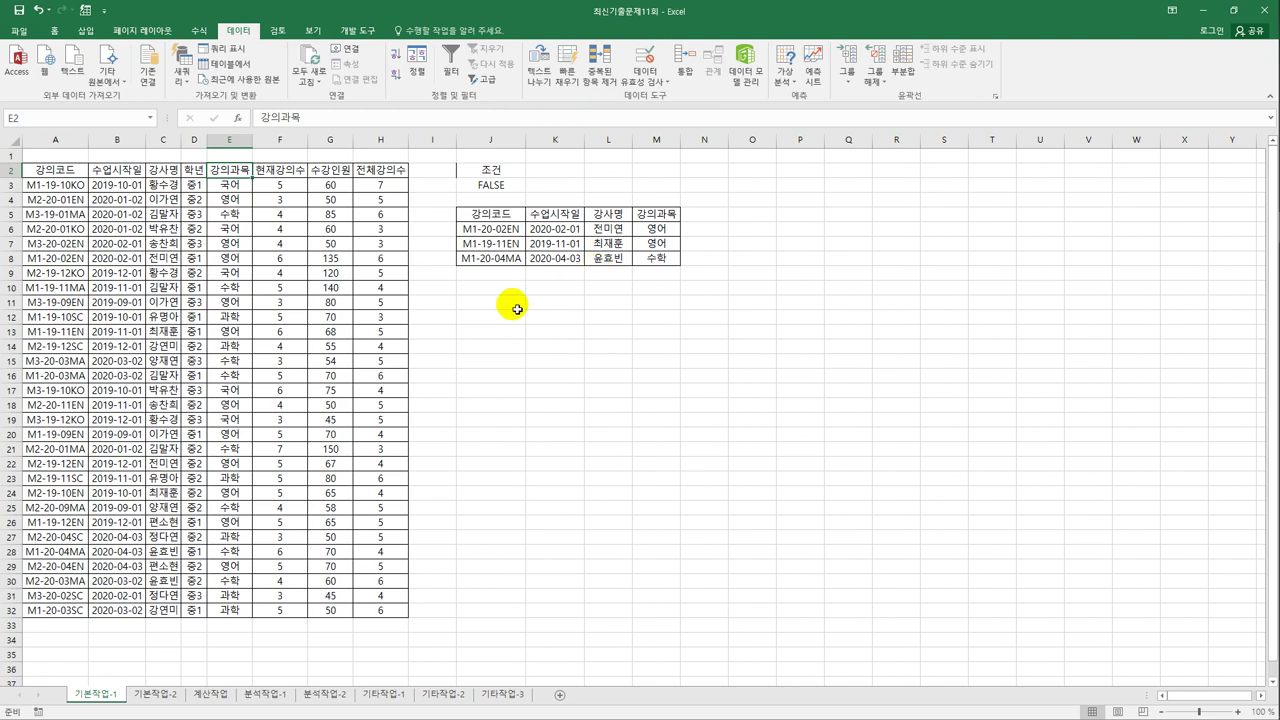
Step: Create a new conditional formatting rule for A3:H32 that uses a formula to determine which cells to format
left_click(57, 185)
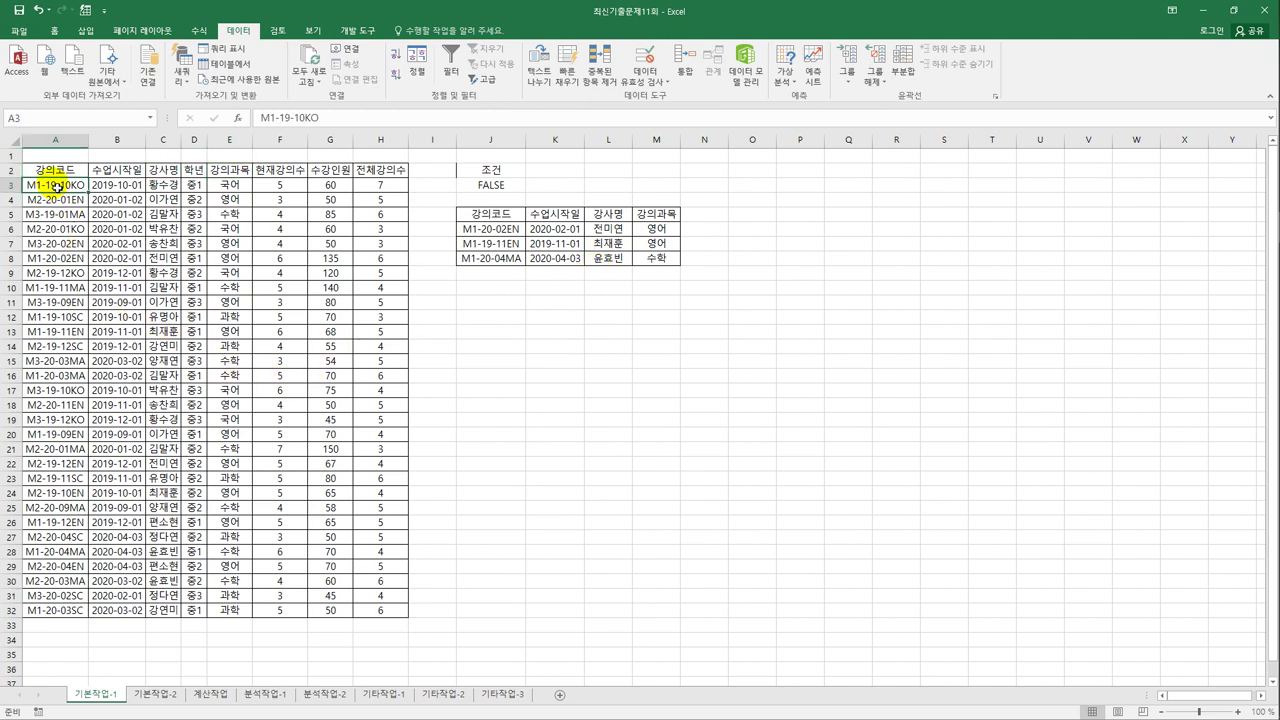
left_click_drag(57, 185, 383, 613)
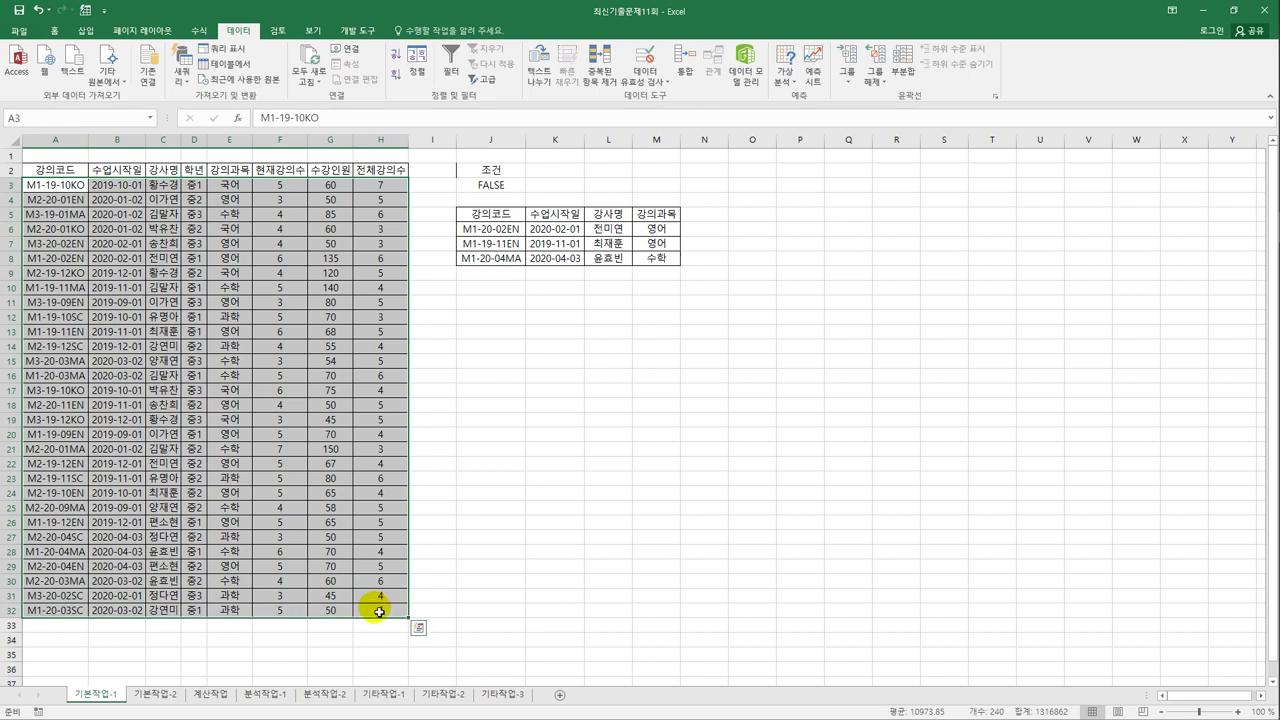
left_click(54, 30)
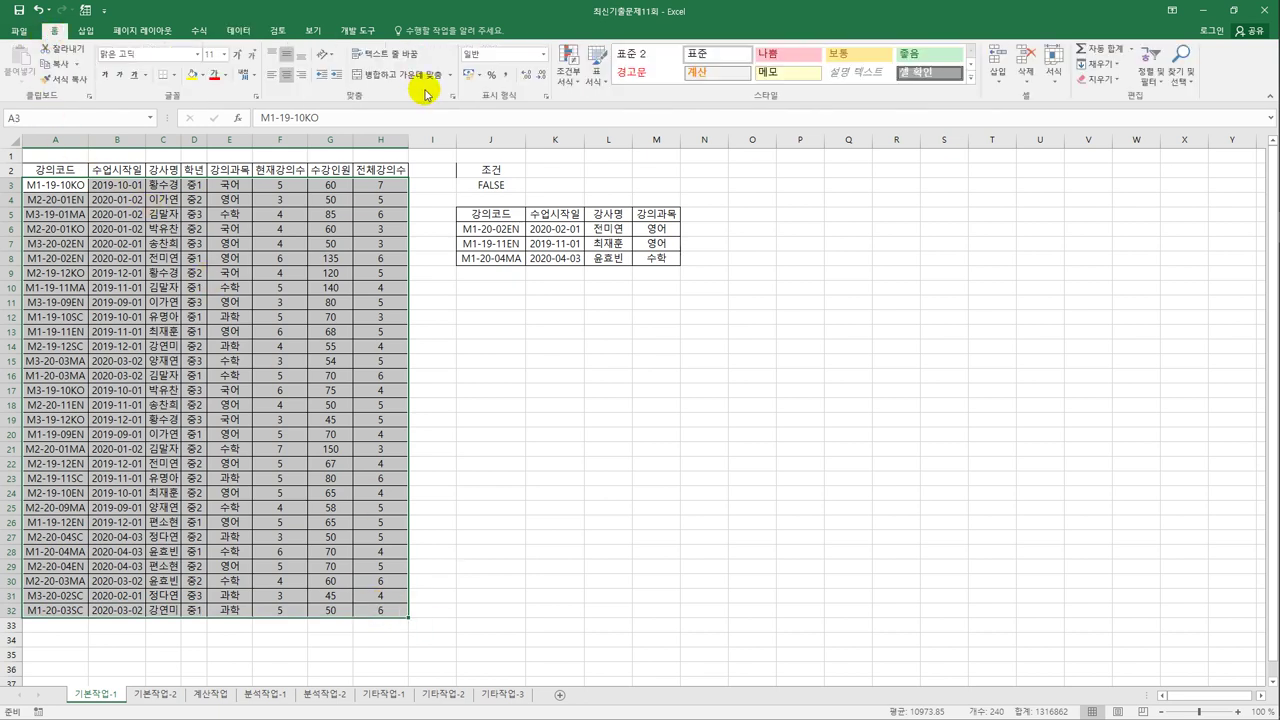
left_click(568, 70)
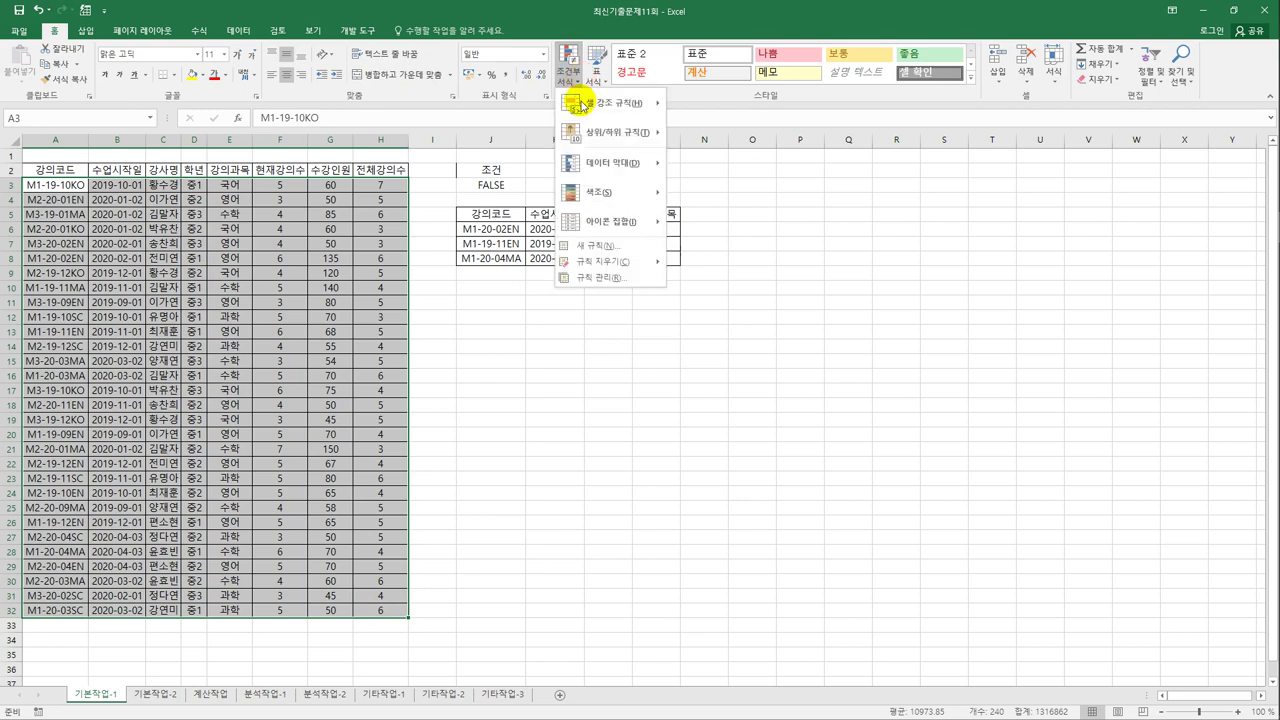
left_click(597, 246)
left_click_drag(603, 251, 624, 294)
left_click(613, 400)
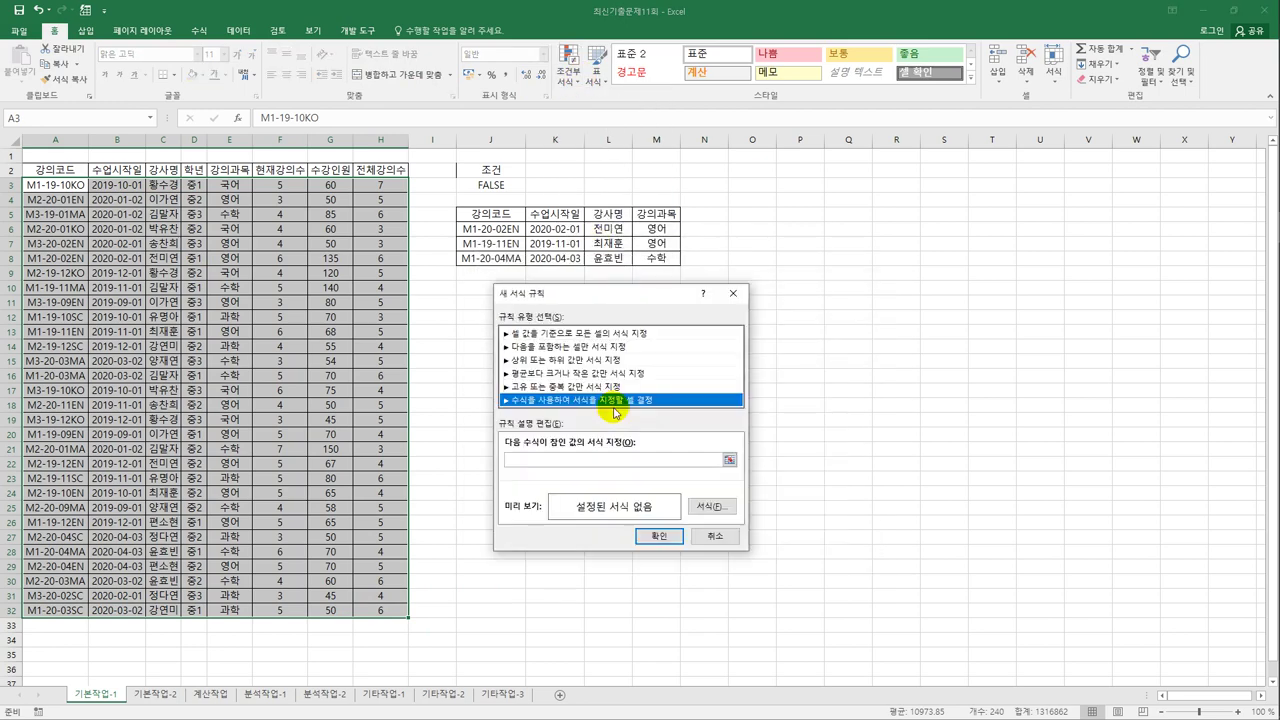
Step: Begin the rule formula with =value("20"&mid($A3,4,2)), keeping only the lecture code column absolute
left_click(594, 461)
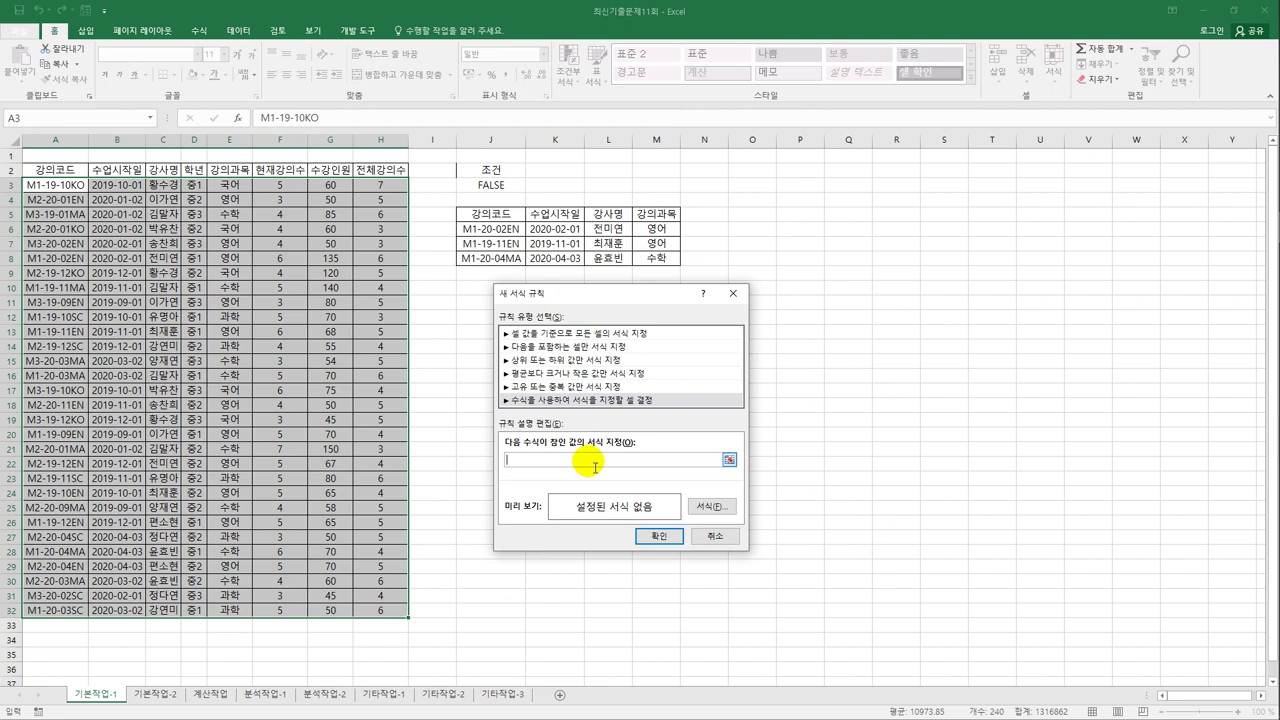
type("=value(\"20\"&")
type("mid(")
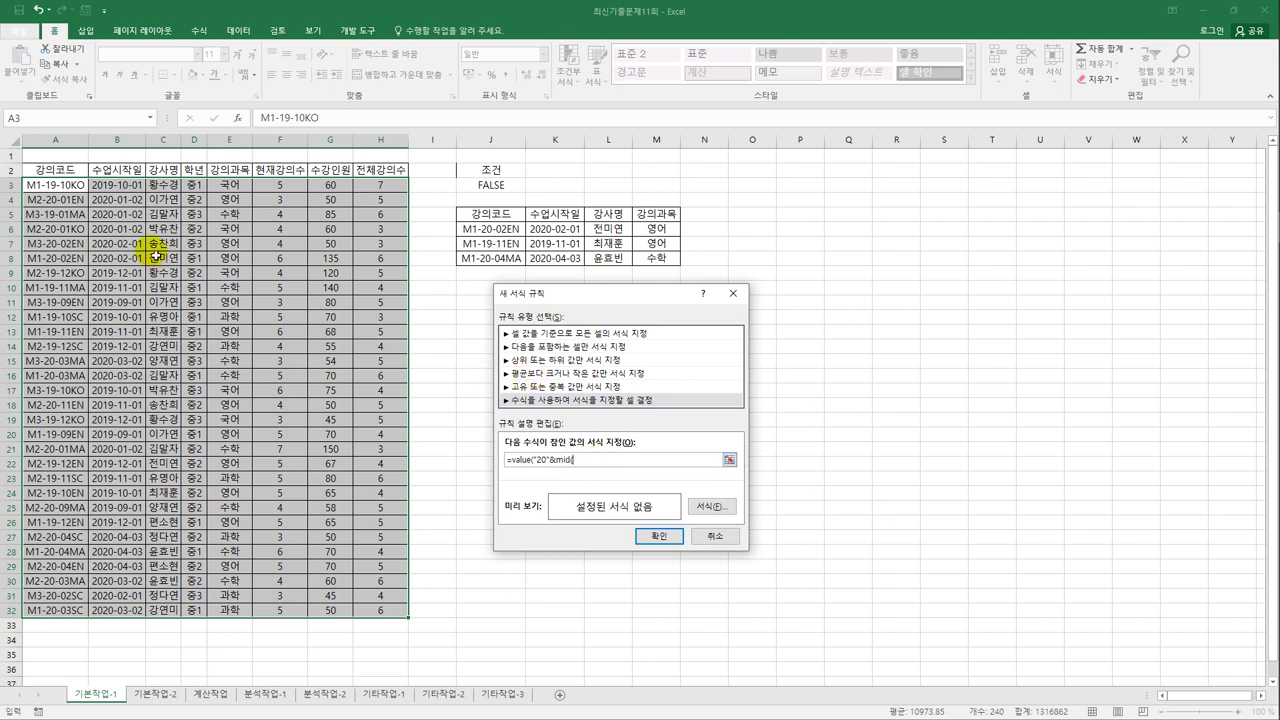
left_click(66, 190)
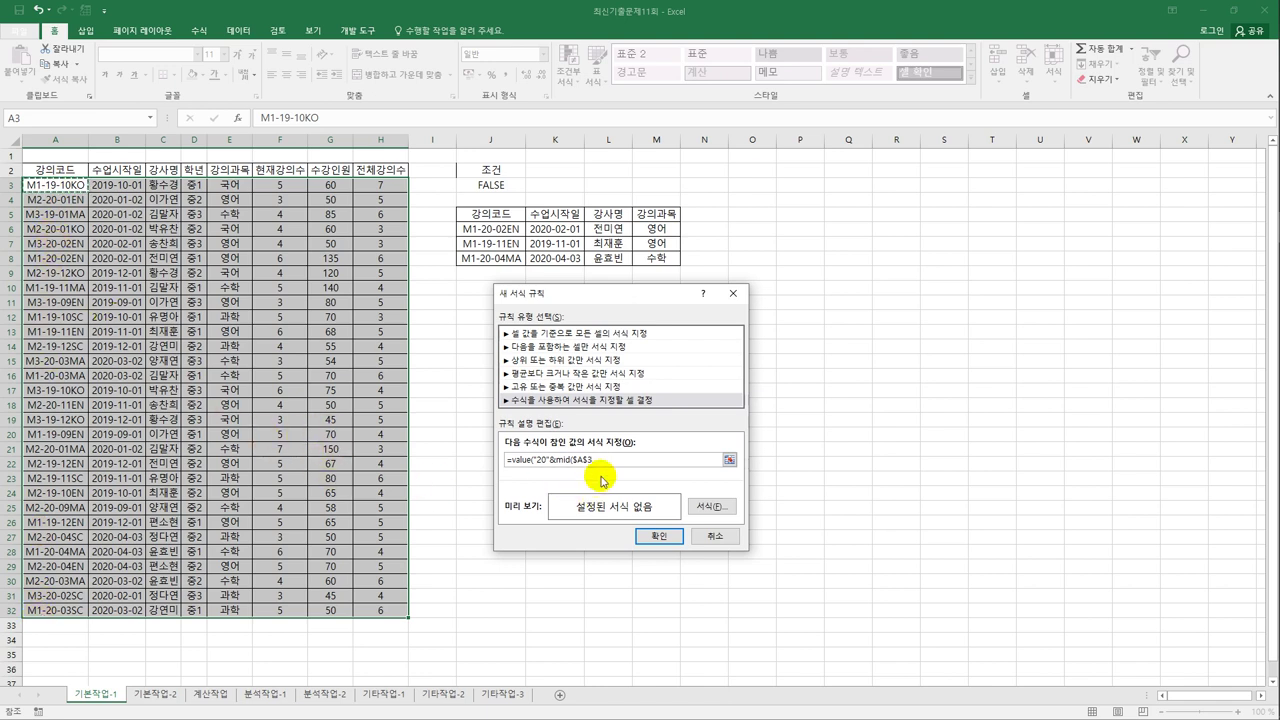
key("F4")
key("F4")
type(",4,2))")
Step: Complete the rule formula by comparing with <>year($B3), keeping only the start date column absolute
type("<>")
type("year(")
left_click(118, 191)
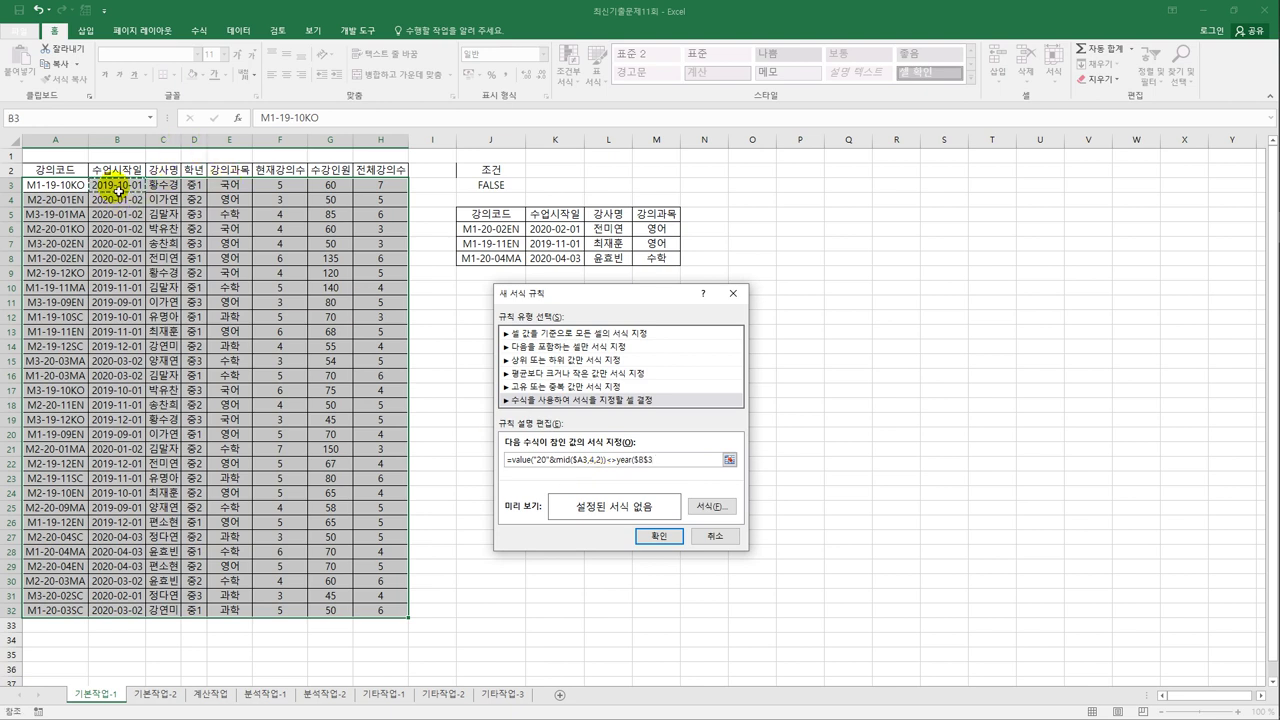
key("F4")
key("F4")
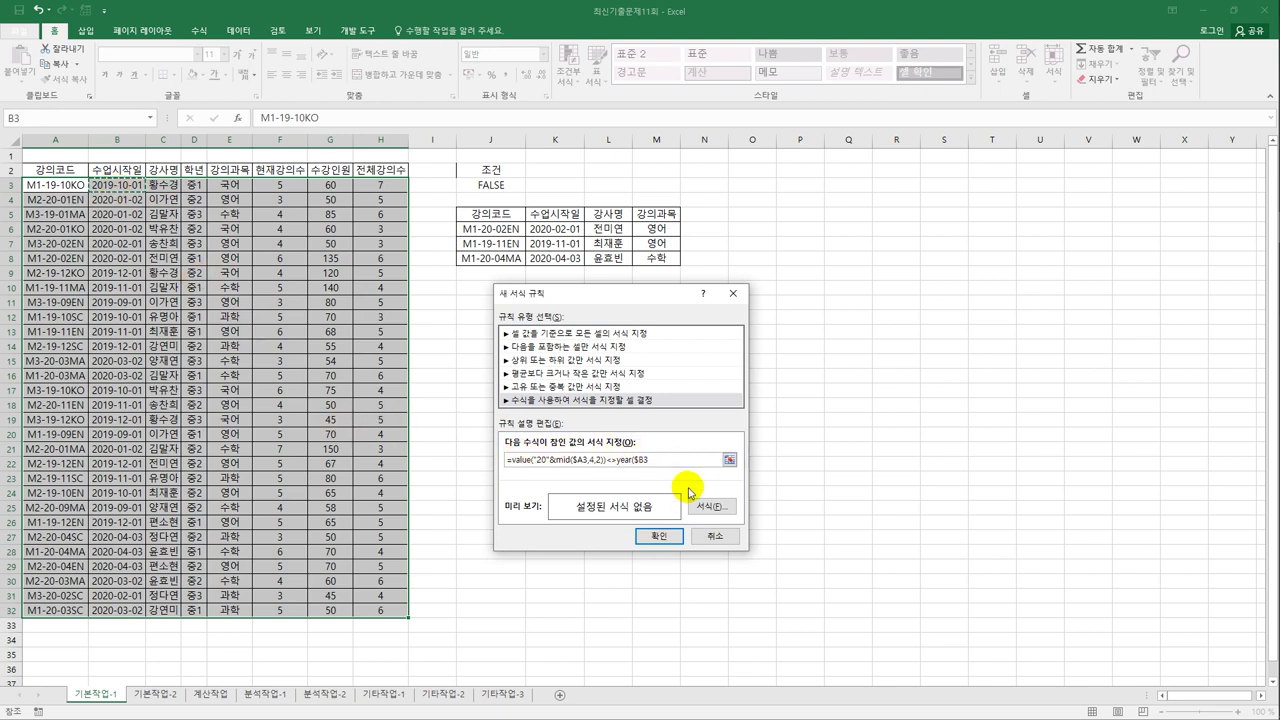
type(")")
Step: Give the rule the standard orange background fill and apply the conditional formatting to the table
left_click(712, 506)
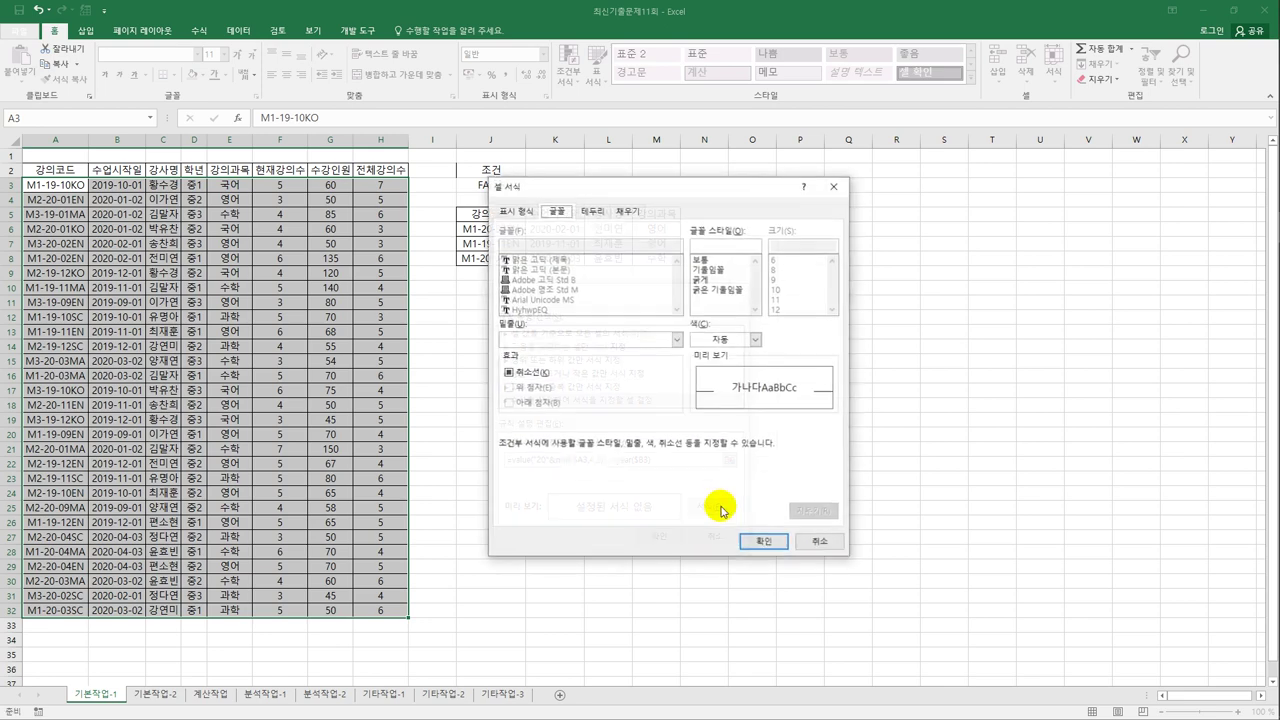
left_click_drag(700, 196, 950, 167)
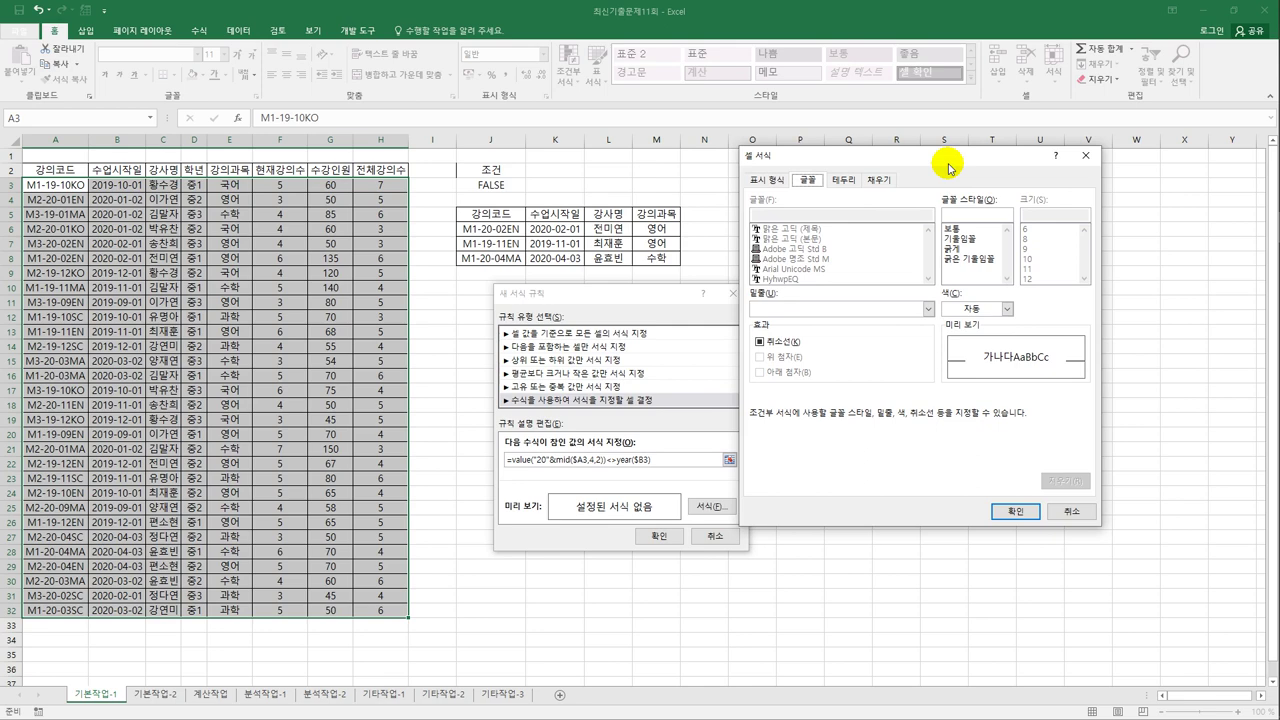
left_click(883, 180)
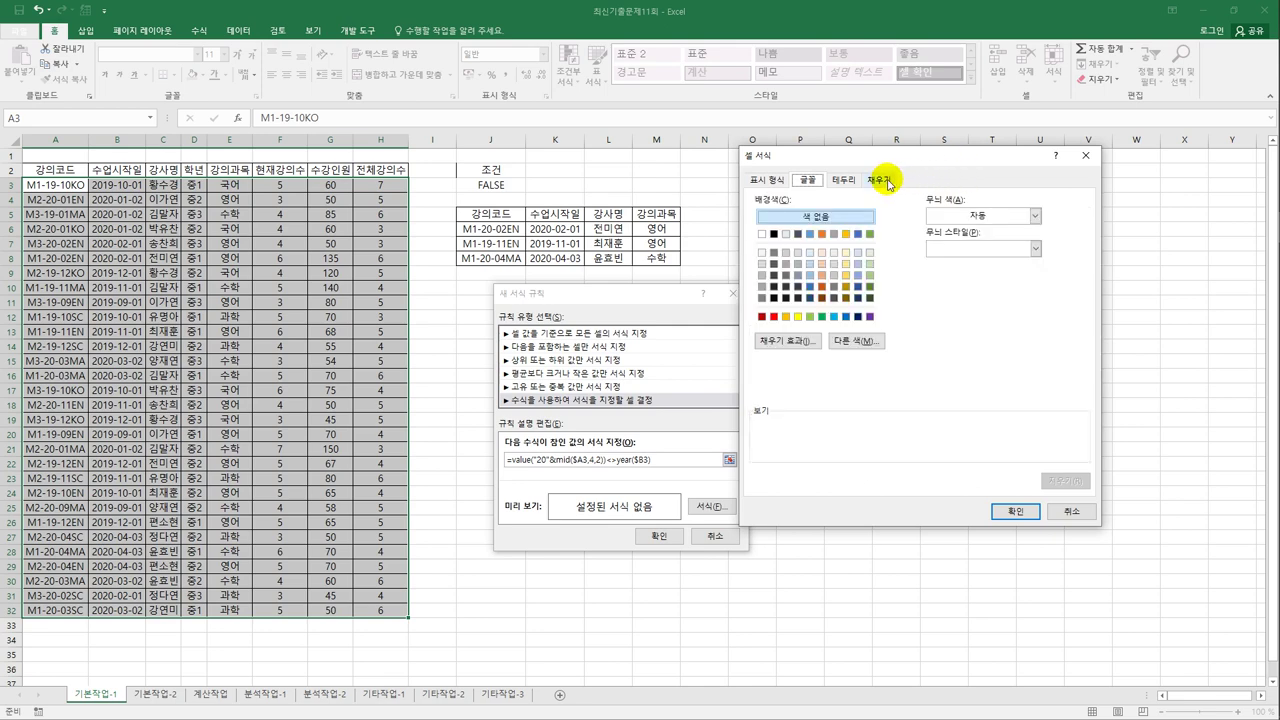
left_click(786, 317)
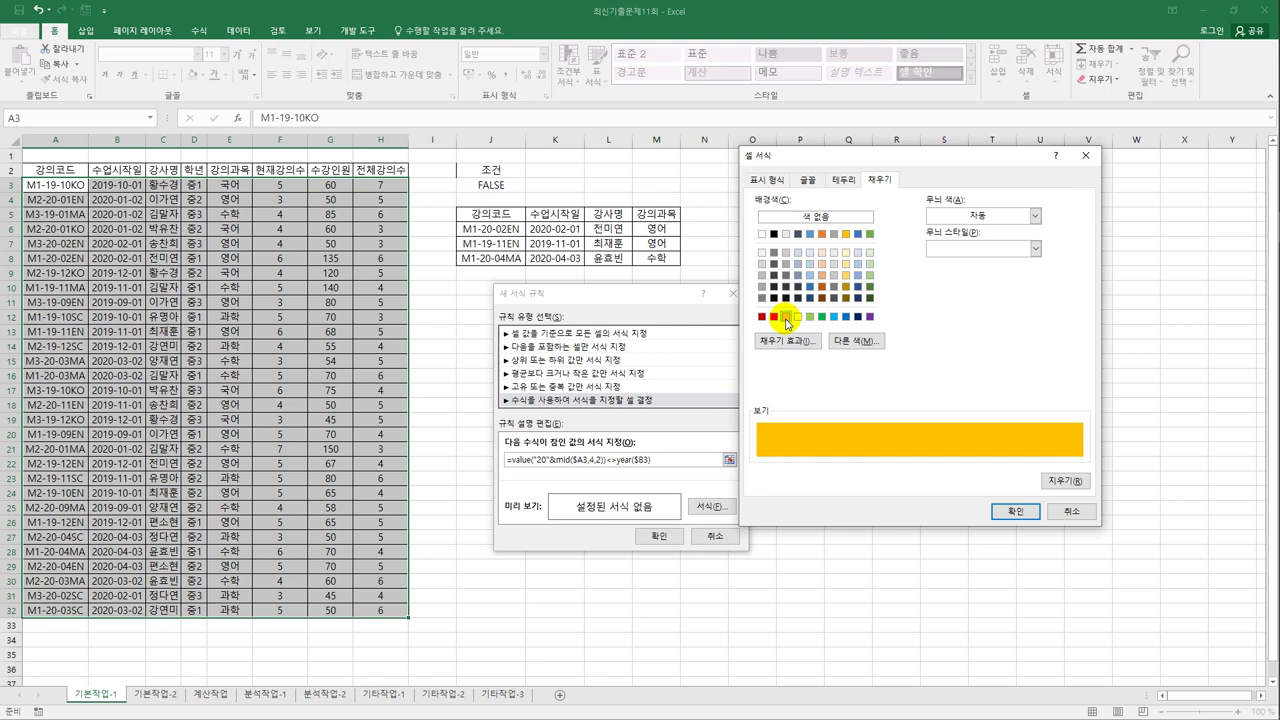
left_click(1013, 511)
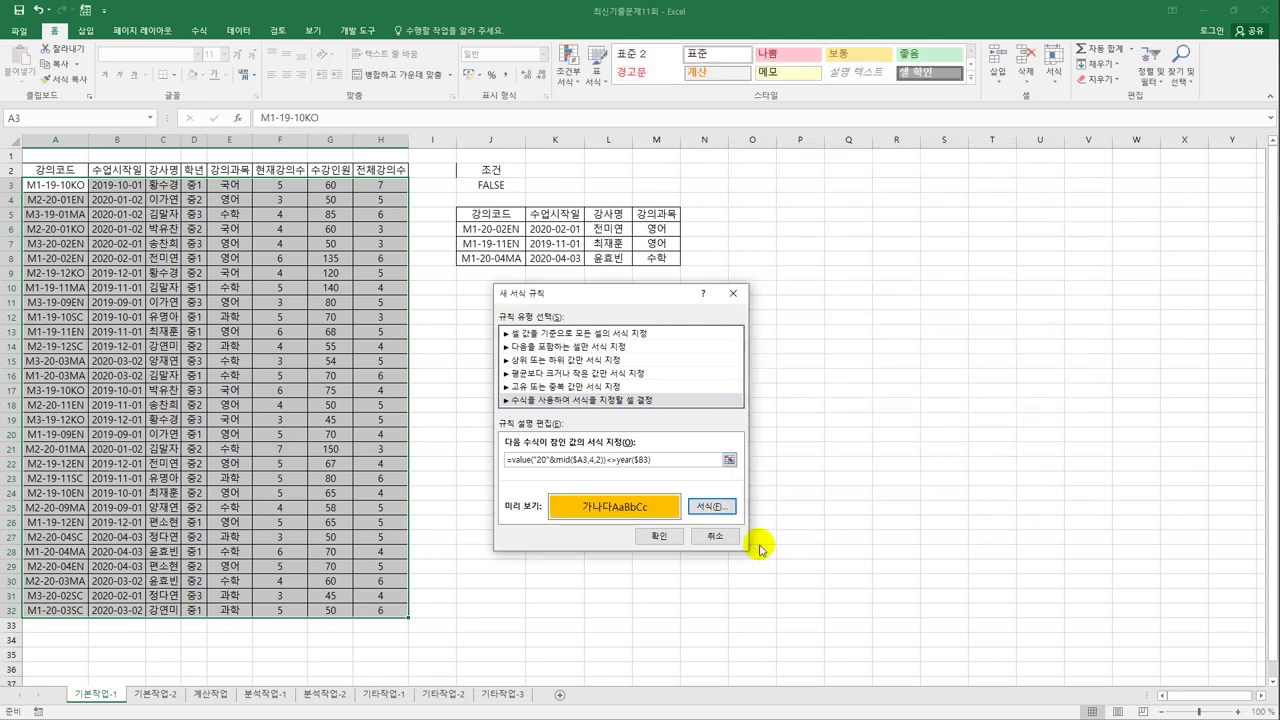
left_click(654, 538)
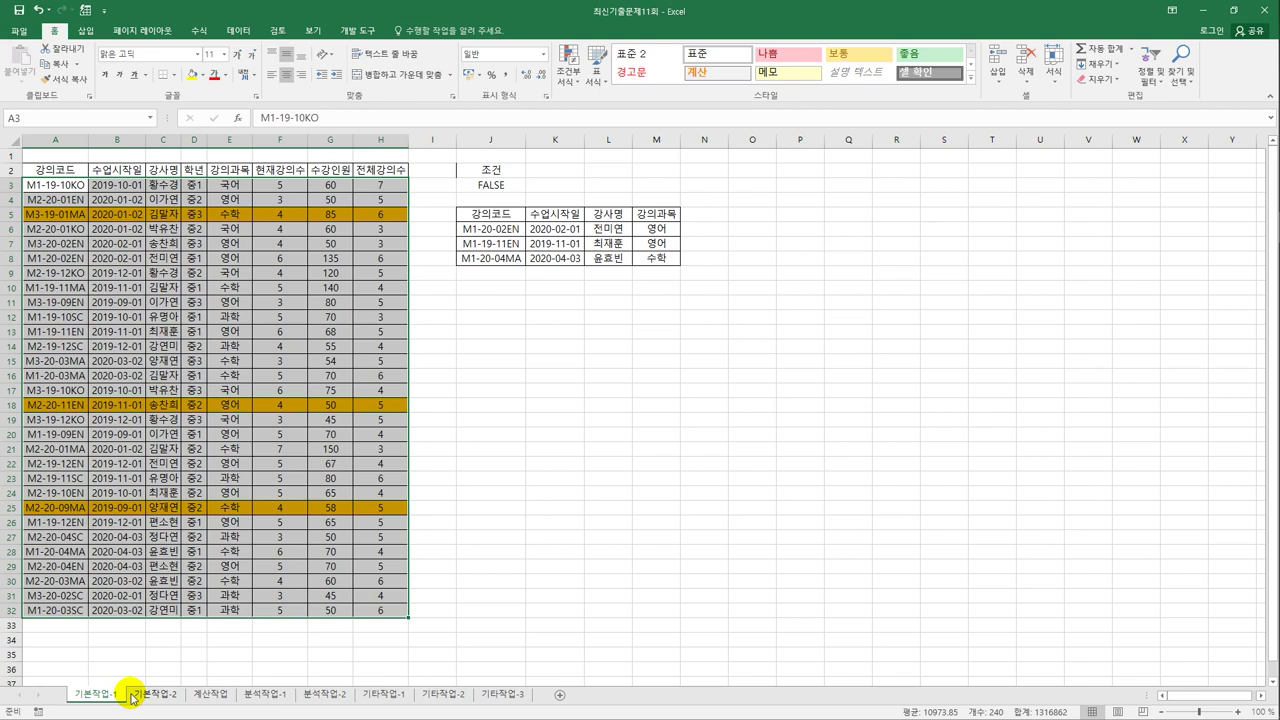
Step: In the page setup of sheet 기본작업-2, centre the printout on the page both horizontally and vertically
left_click(135, 696)
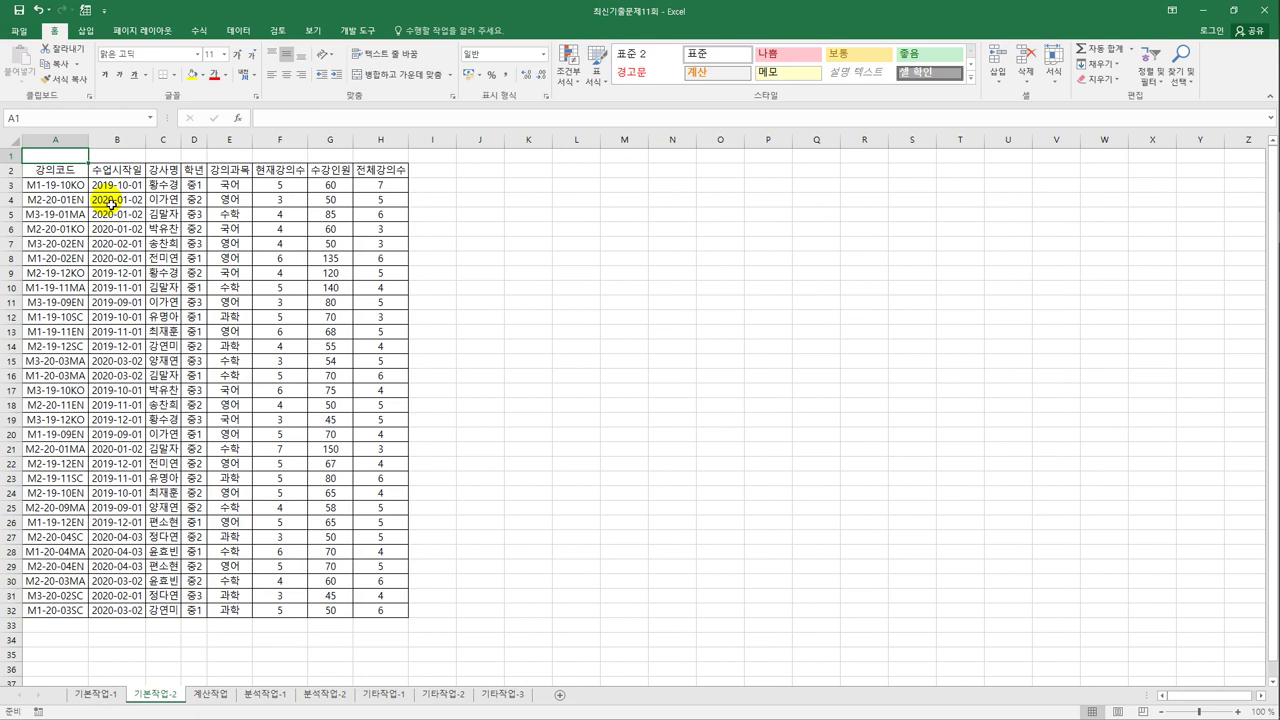
left_click(160, 30)
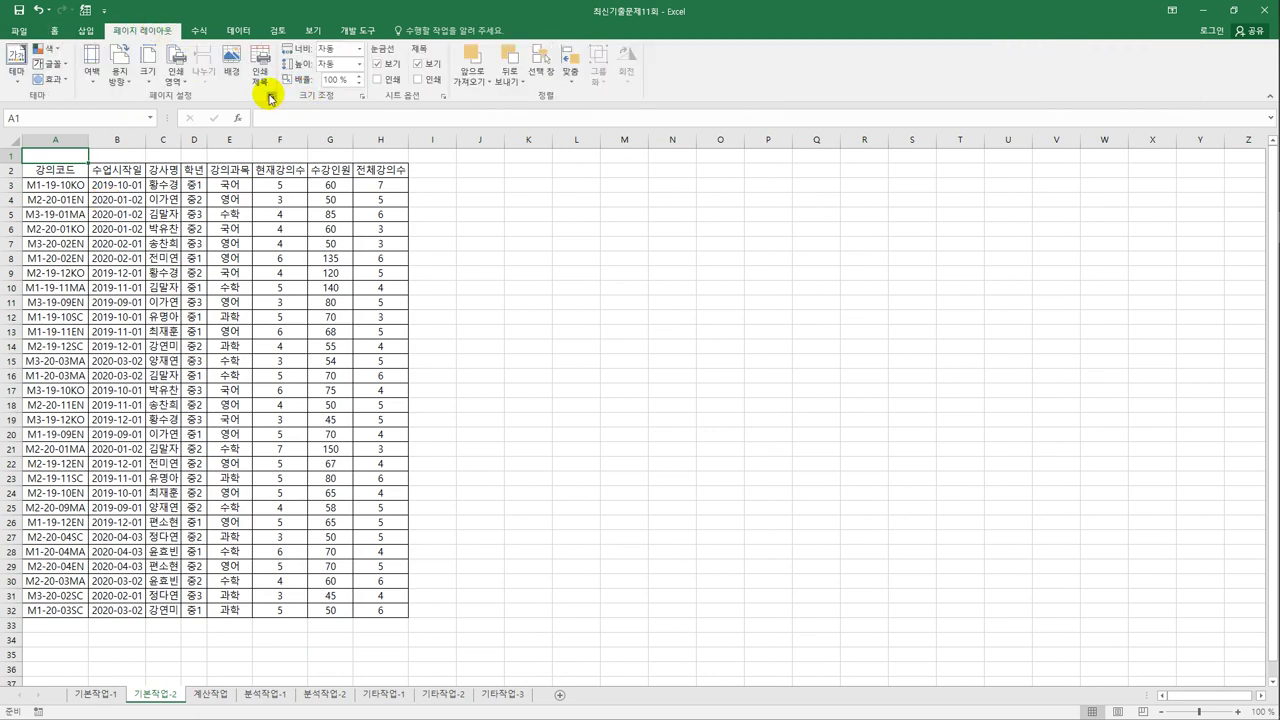
left_click(271, 96)
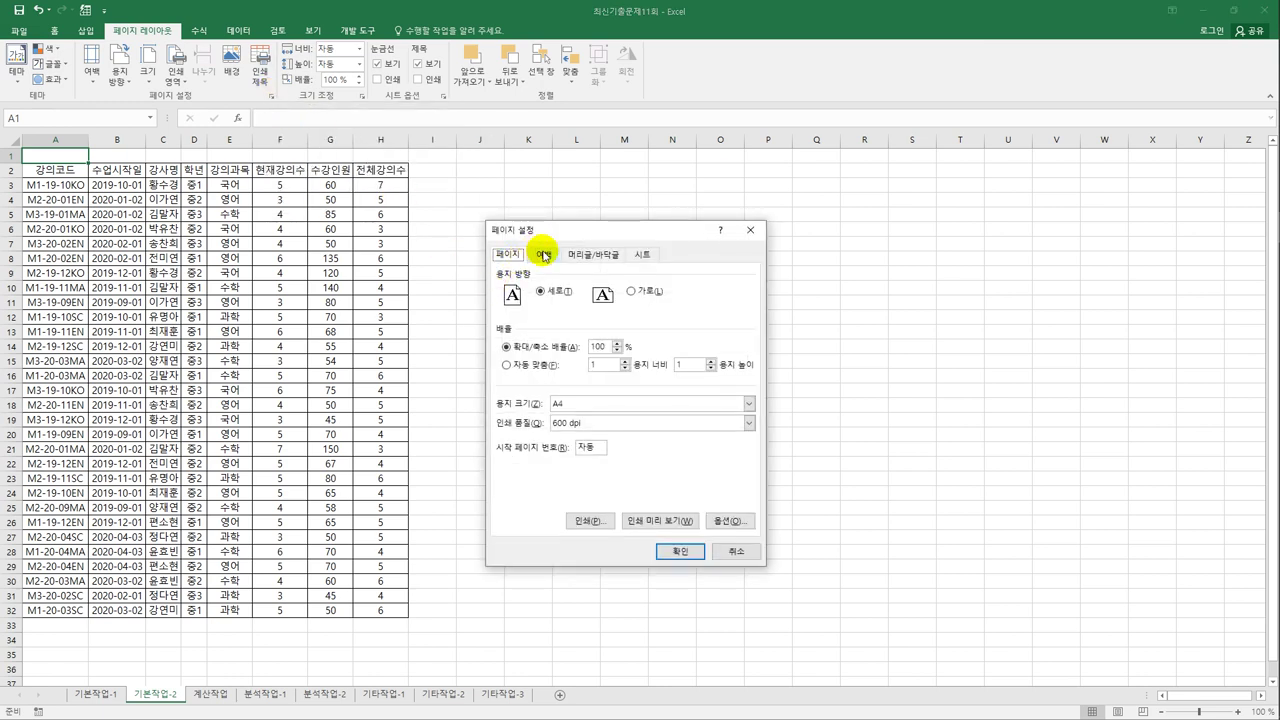
left_click(544, 256)
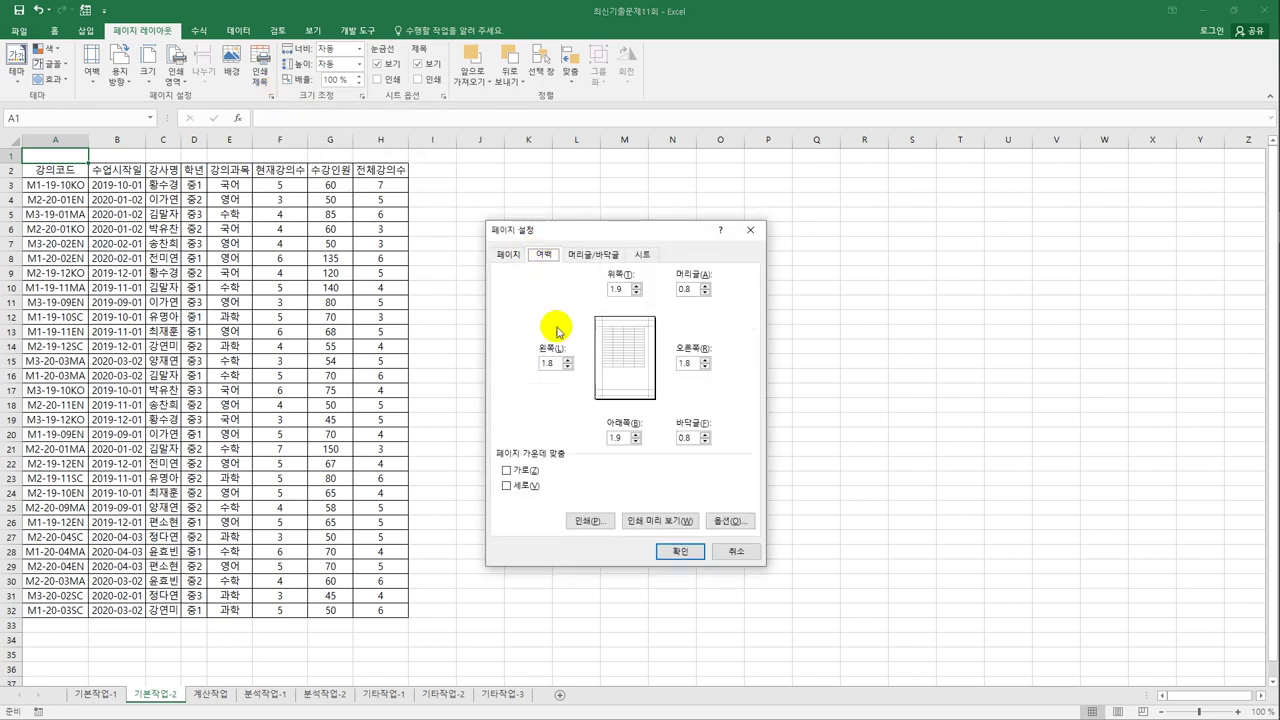
left_click(522, 470)
left_click(532, 487)
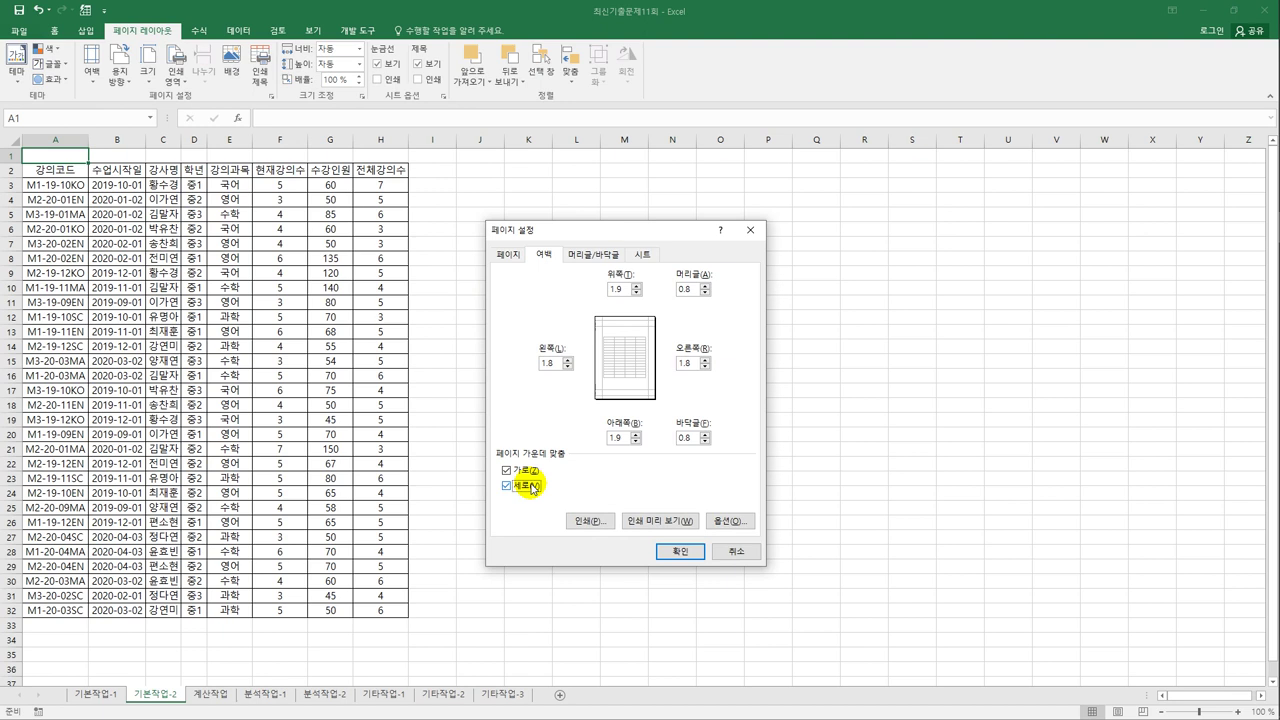
Step: Add a custom header whose left section reads "인쇄 날짜 : " followed by the date field &[날짜]
left_click(588, 254)
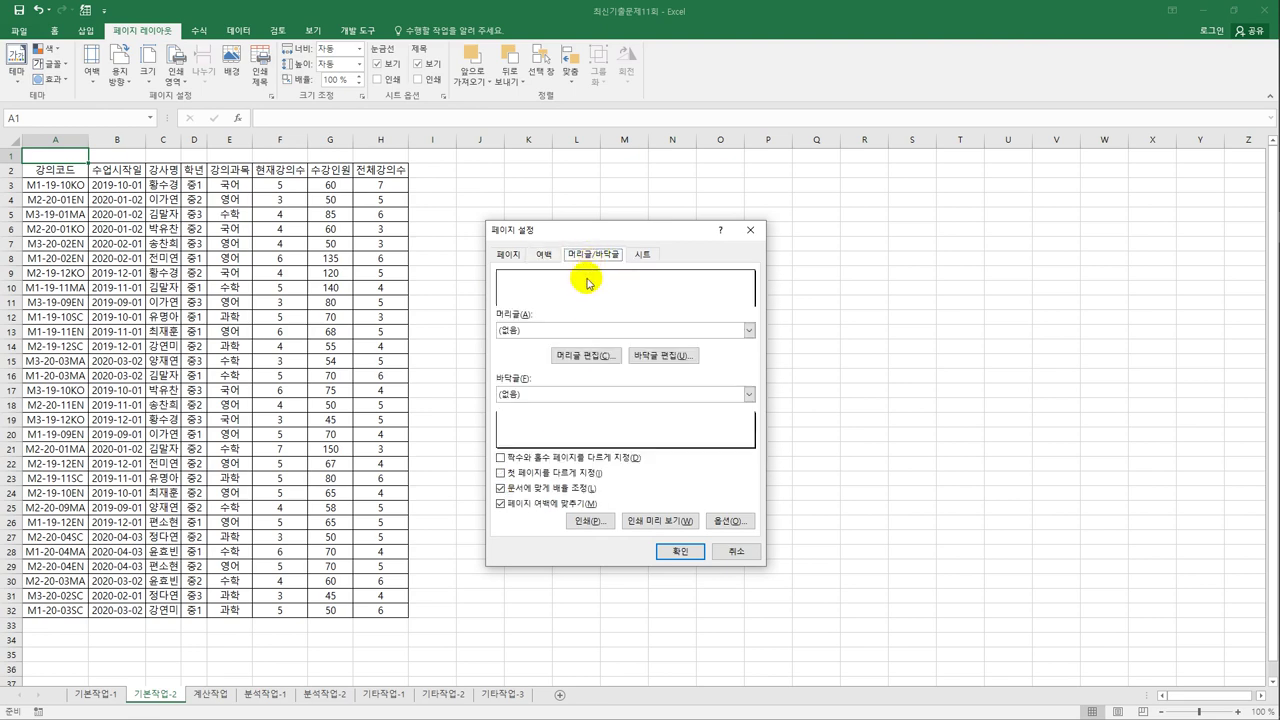
left_click(578, 362)
left_click_drag(570, 282, 800, 297)
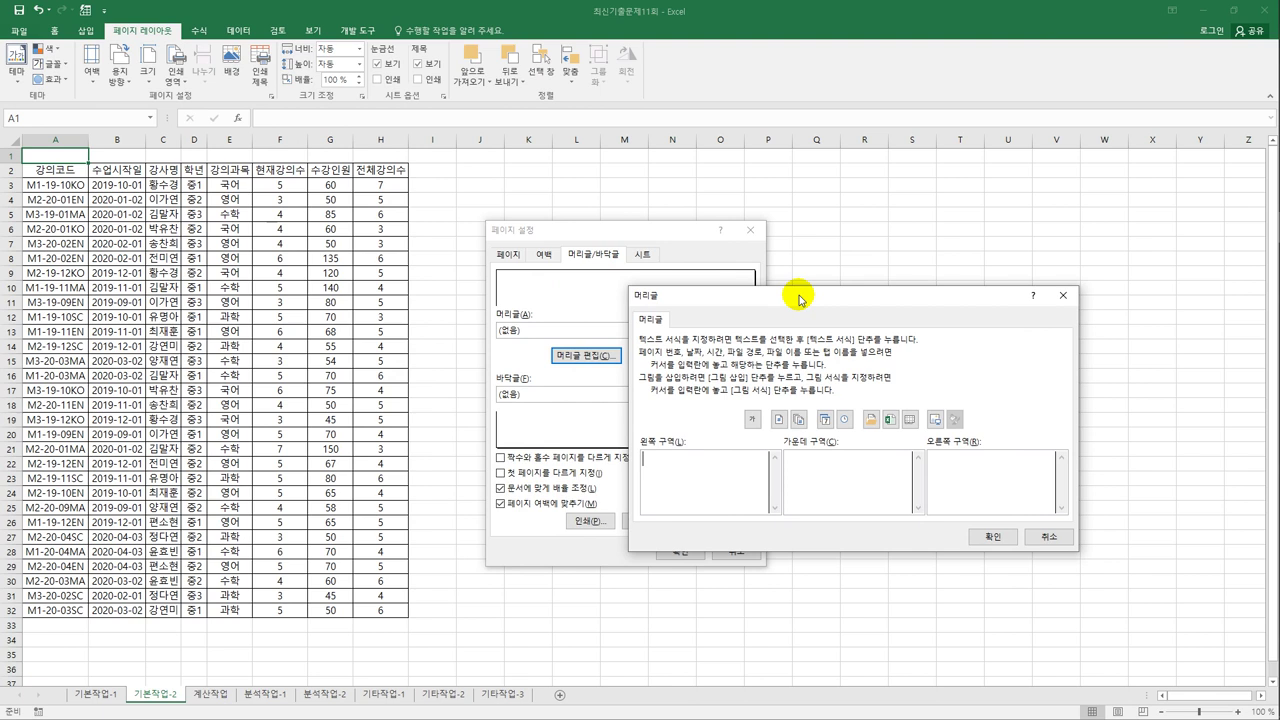
type("d")
key("BackSpace")
type("인쇄")
type(" 나ㄹ짜 :")
left_click(832, 421)
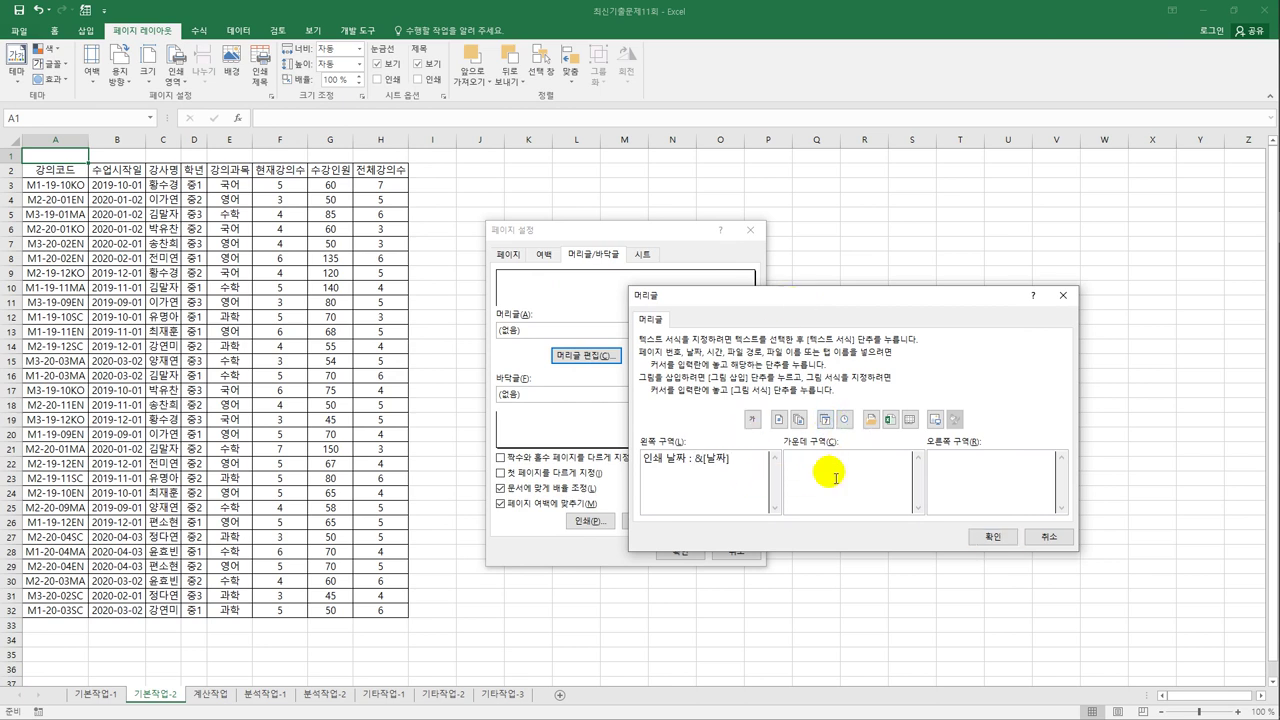
left_click(980, 537)
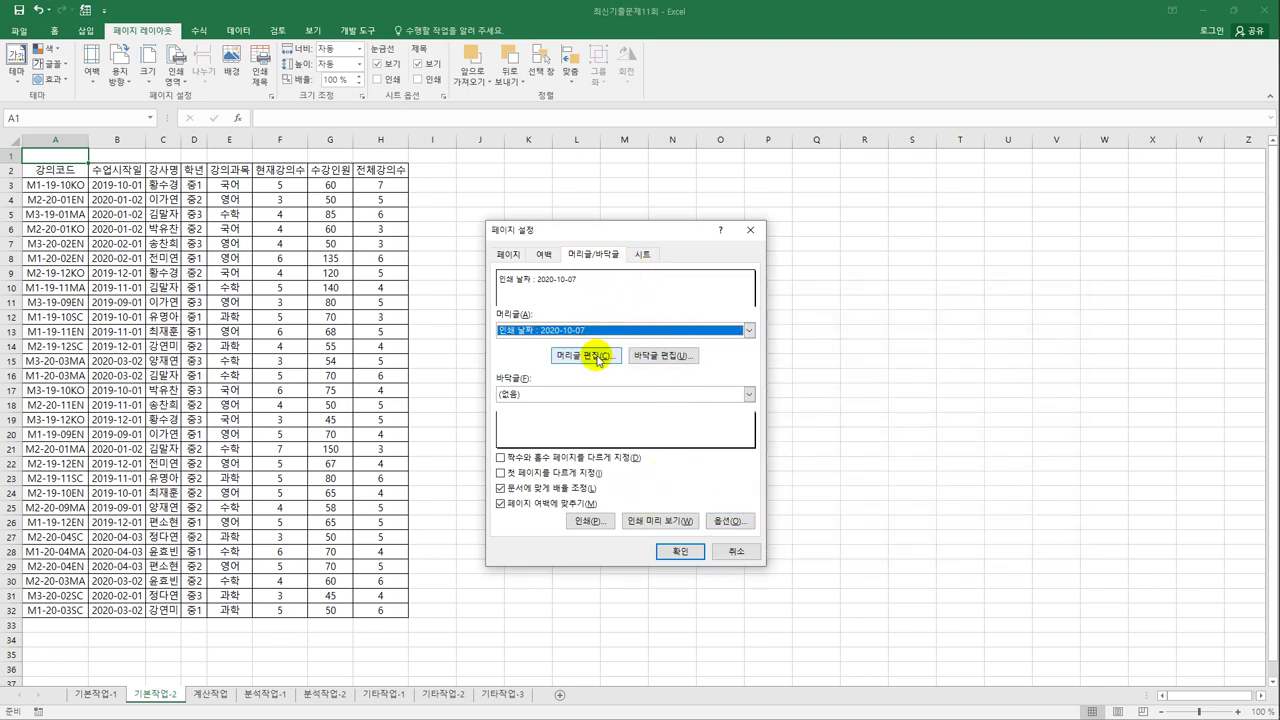
Step: Set the print area of sheet 기본작업-2 to $A$2:$H$32 in the page setup
left_click(642, 254)
left_click(579, 283)
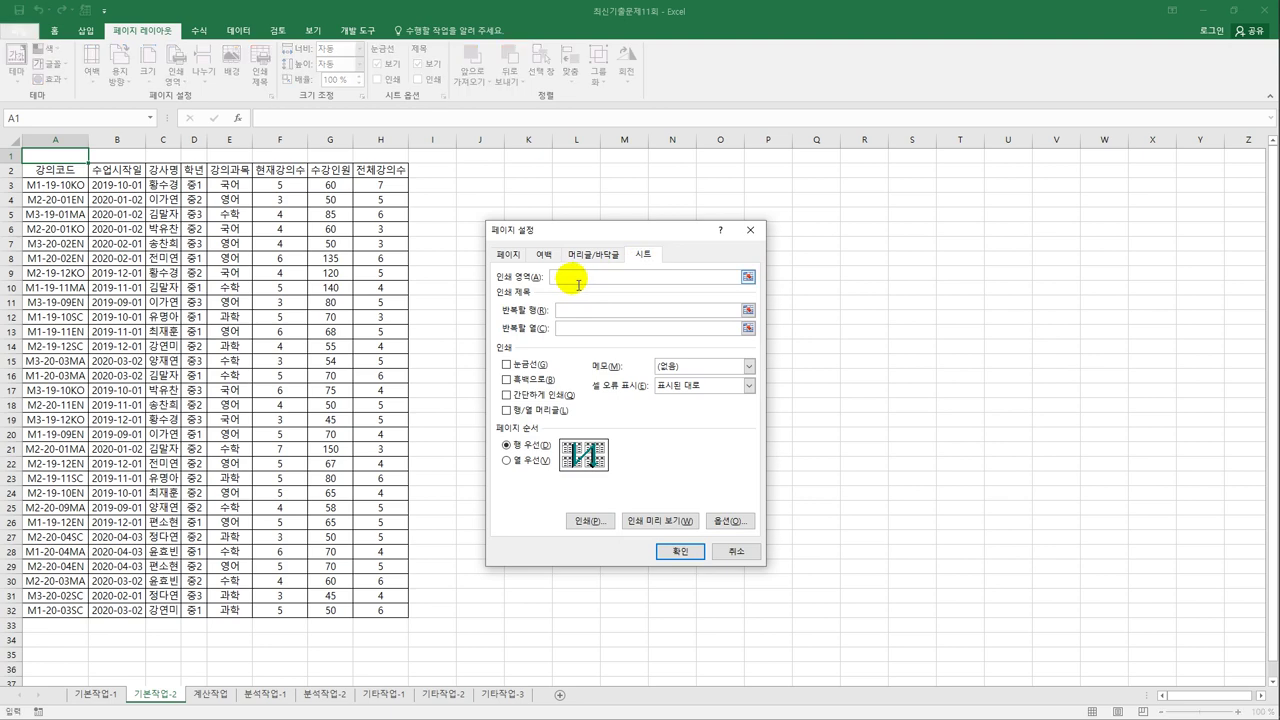
left_click_drag(61, 171, 369, 614)
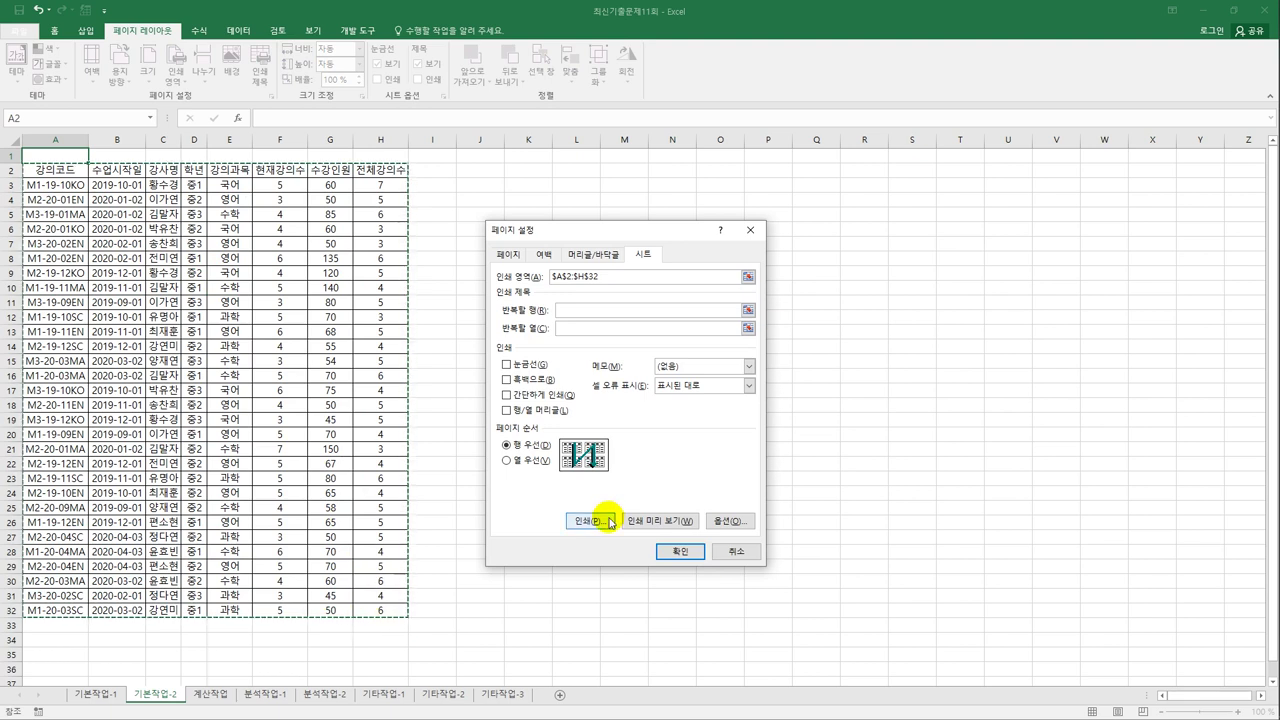
Step: Confirm the page setup and apply the narrow (좁게) margin preset to sheet 기본작업-2
left_click(543, 258)
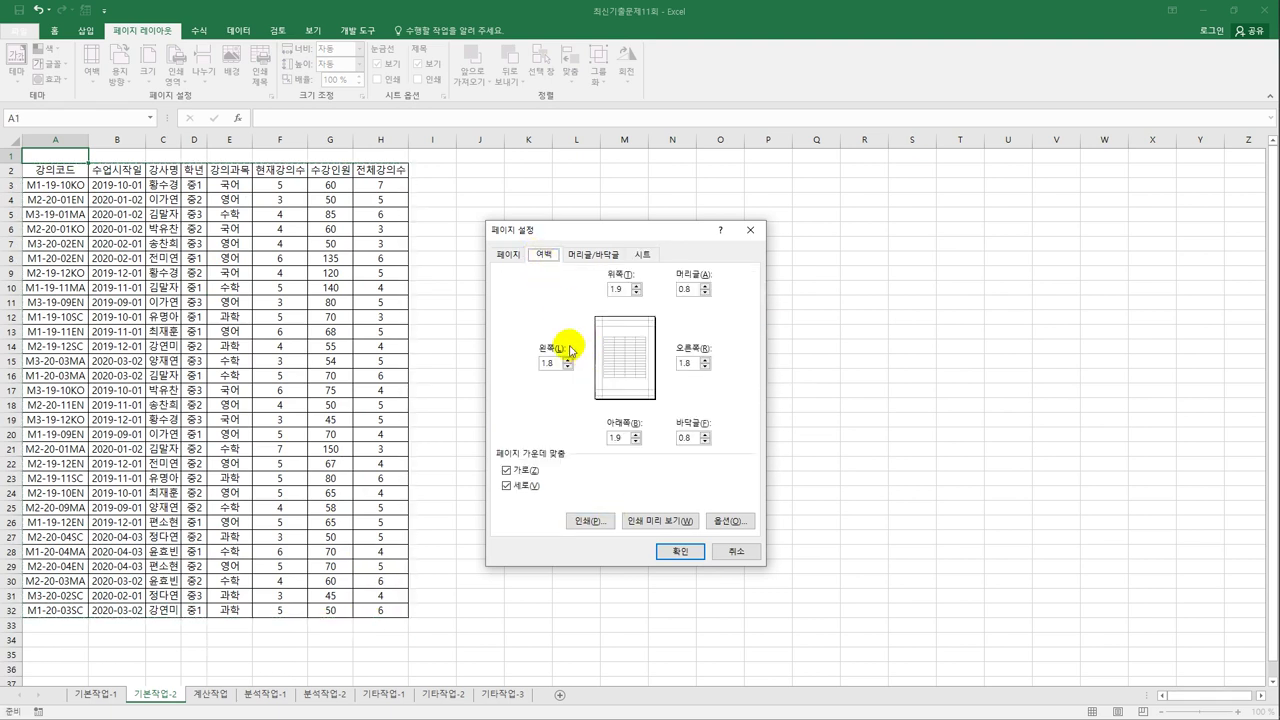
left_click(636, 291)
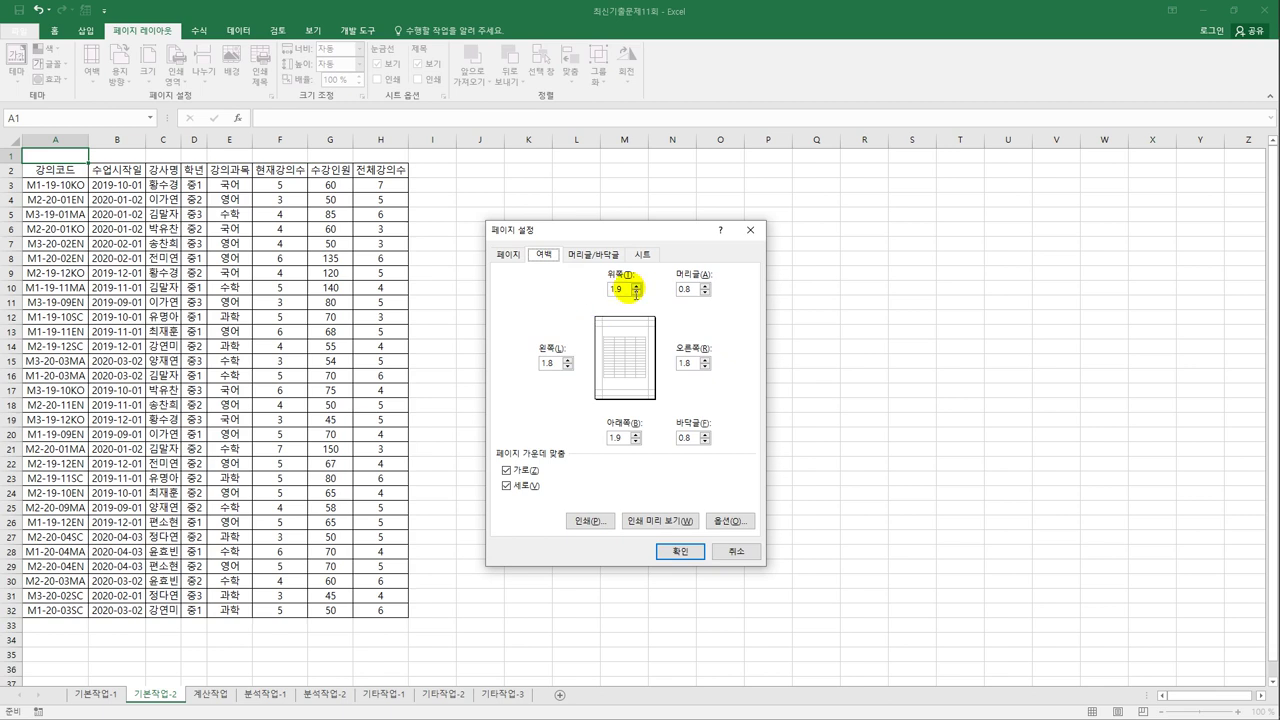
left_click(693, 554)
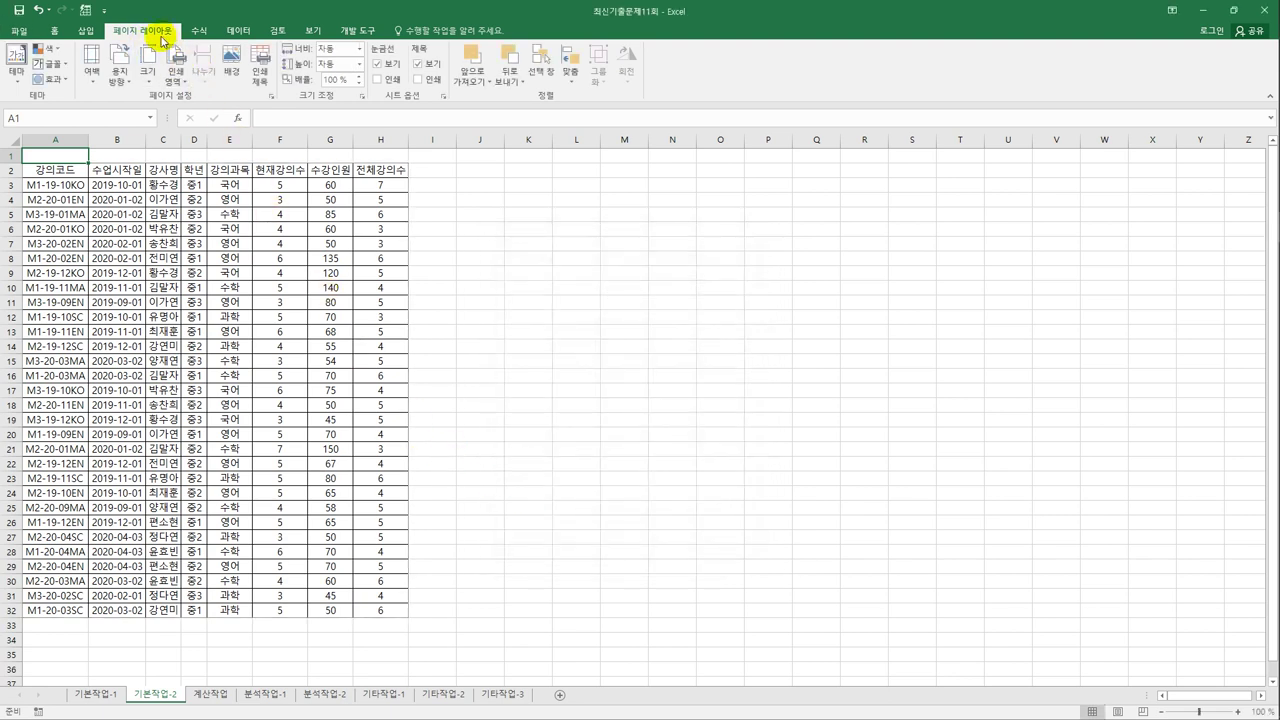
left_click(96, 74)
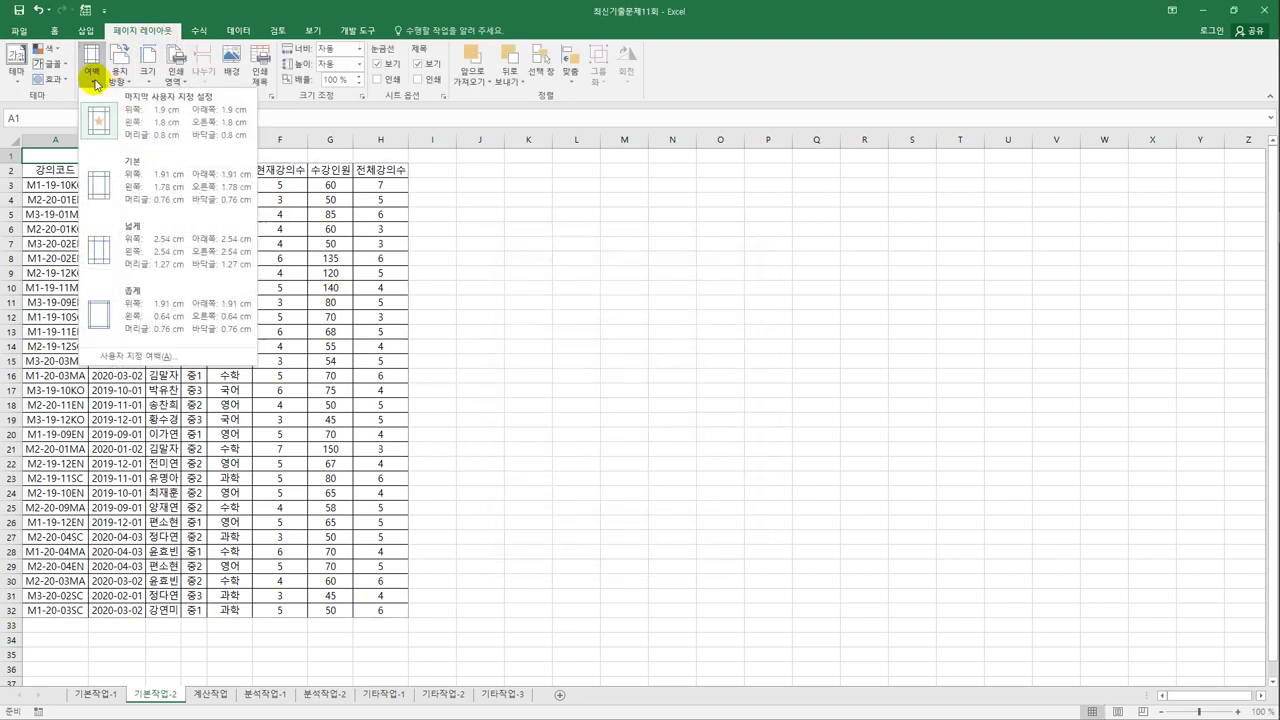
left_click(165, 332)
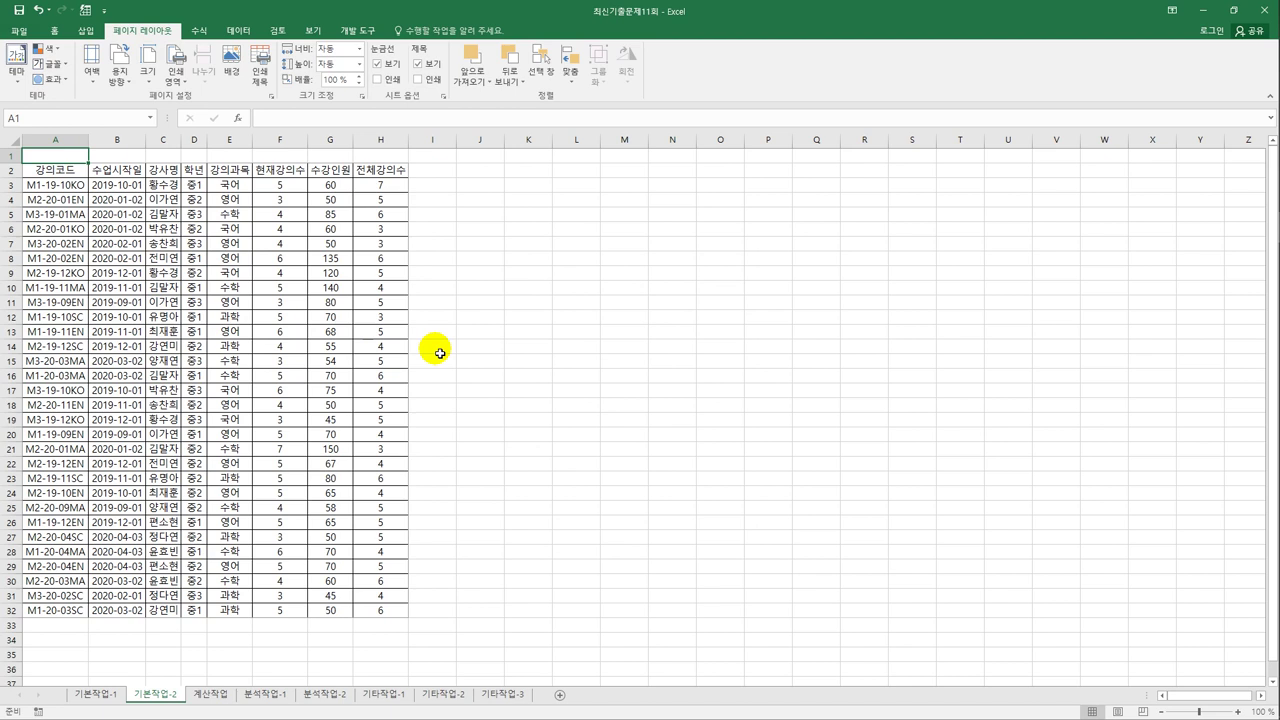
Step: On sheet 계산작업, enter =YEAR(C3) in cell B3 of the 강의코드 column to extract the start year
left_click(212, 693)
left_click(125, 192)
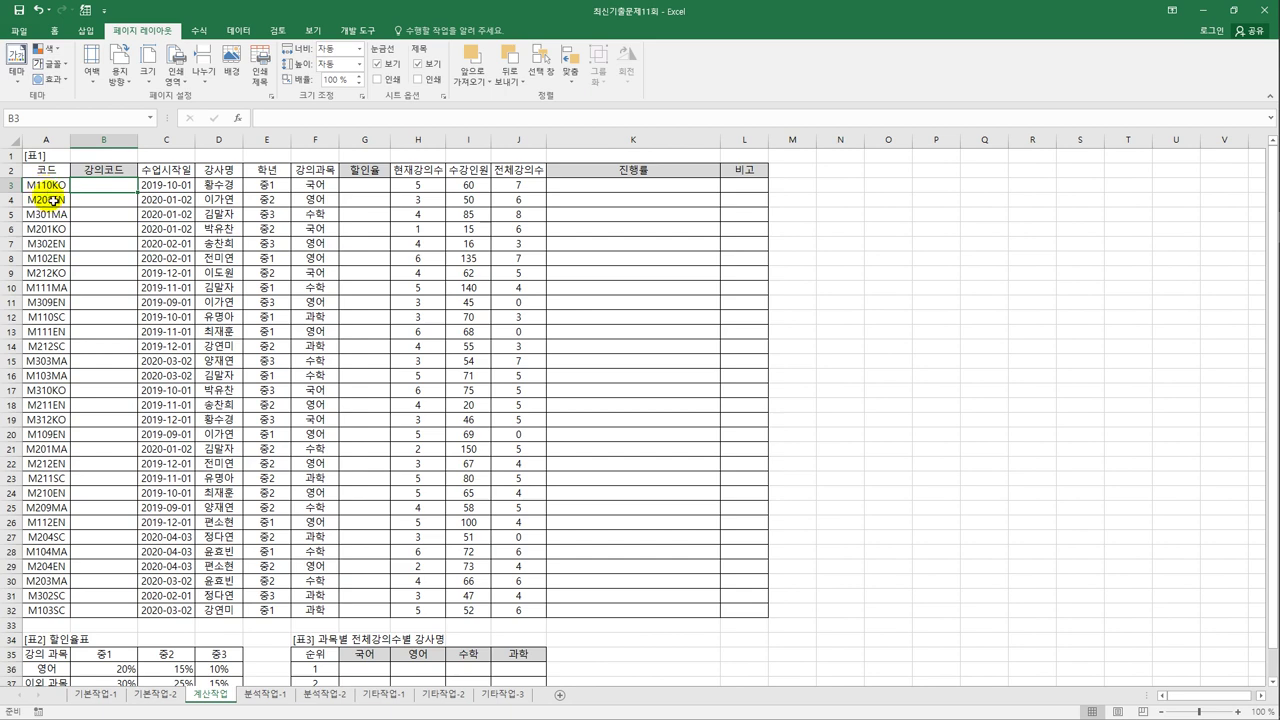
left_click(167, 186)
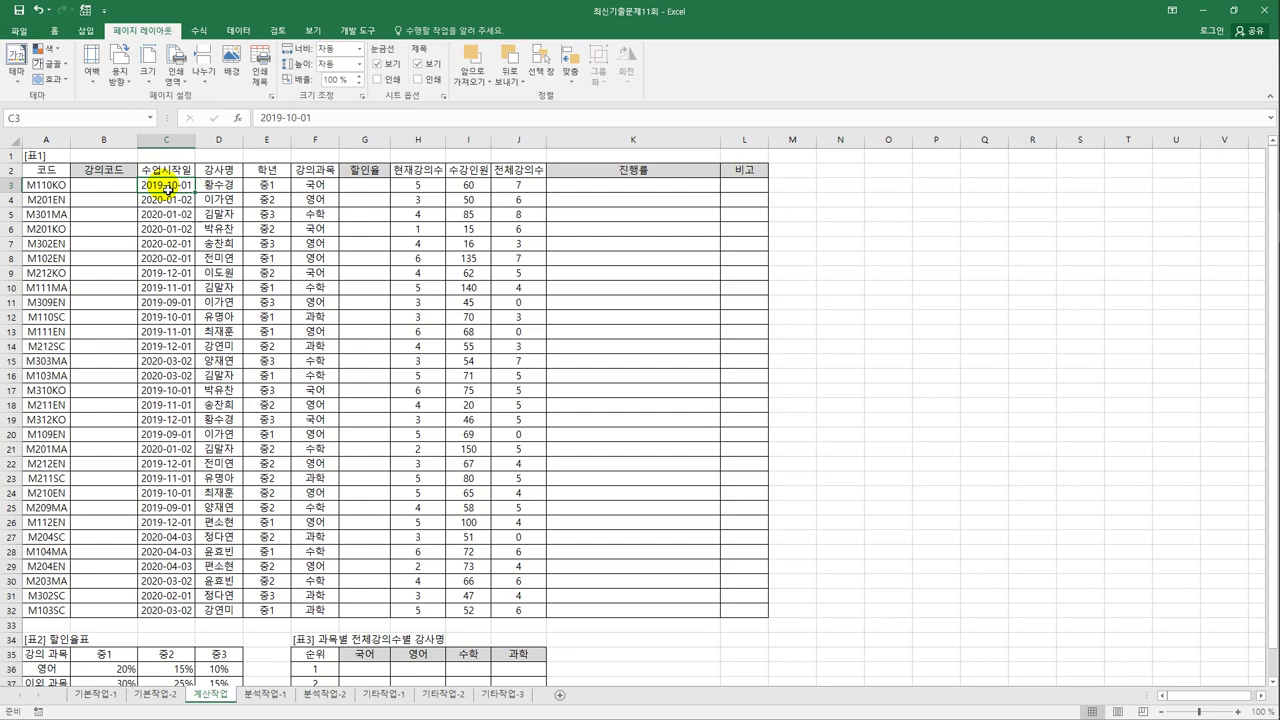
left_click(91, 191)
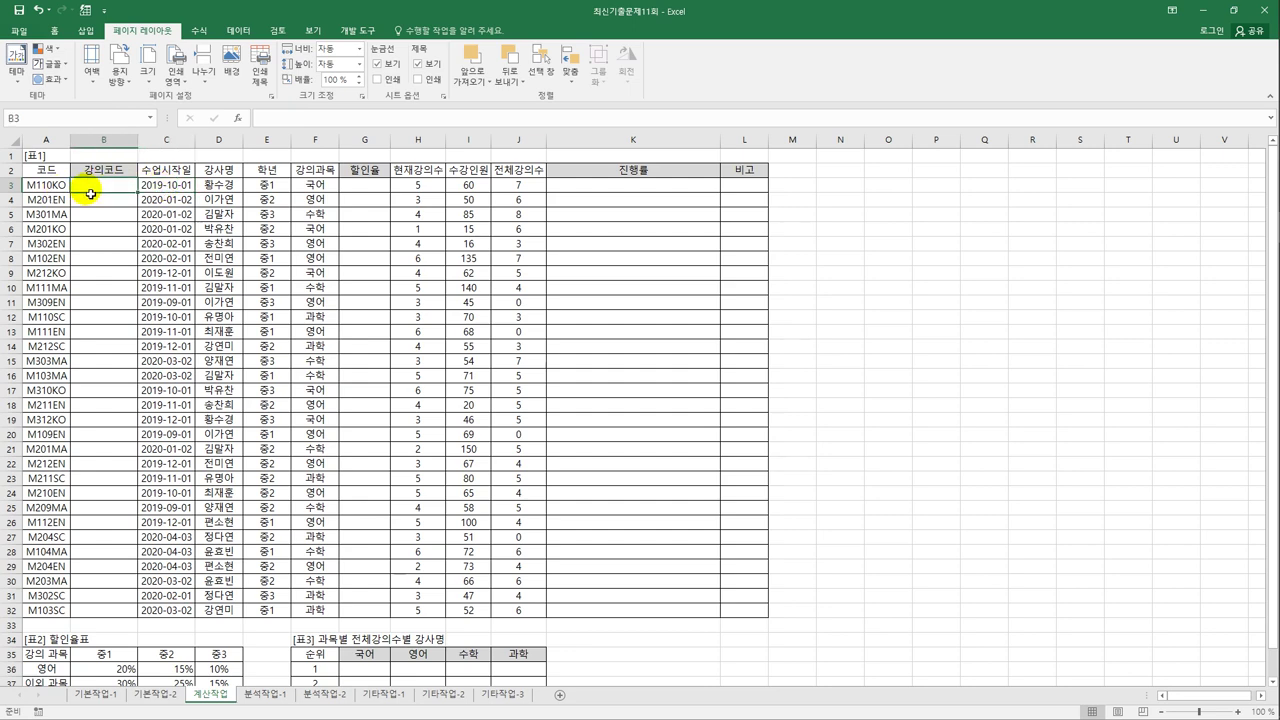
left_click(188, 190)
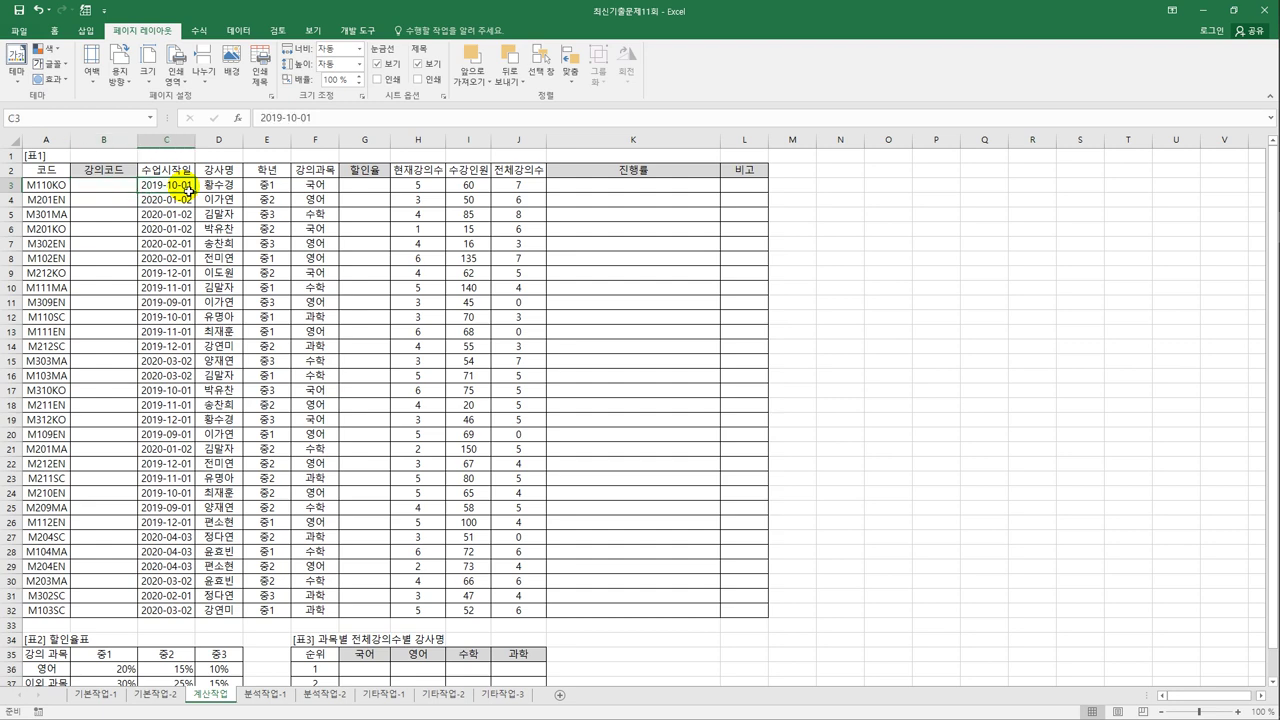
left_click(127, 193)
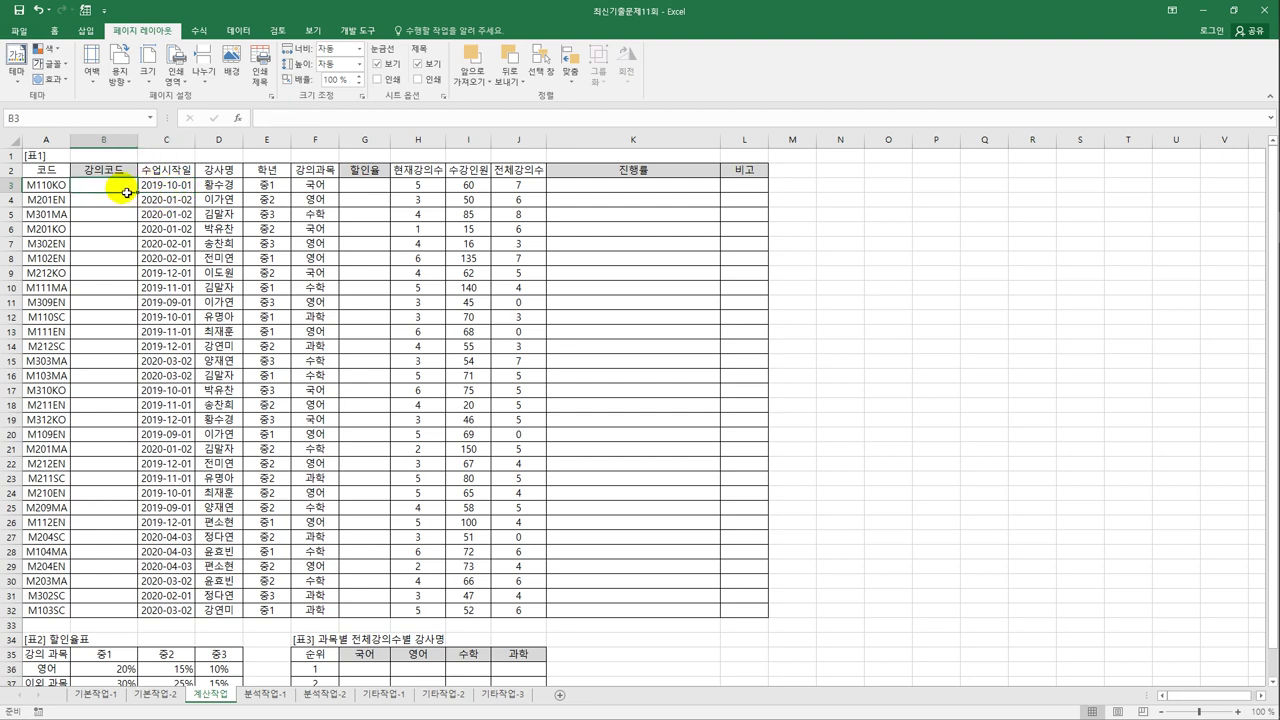
type("=")
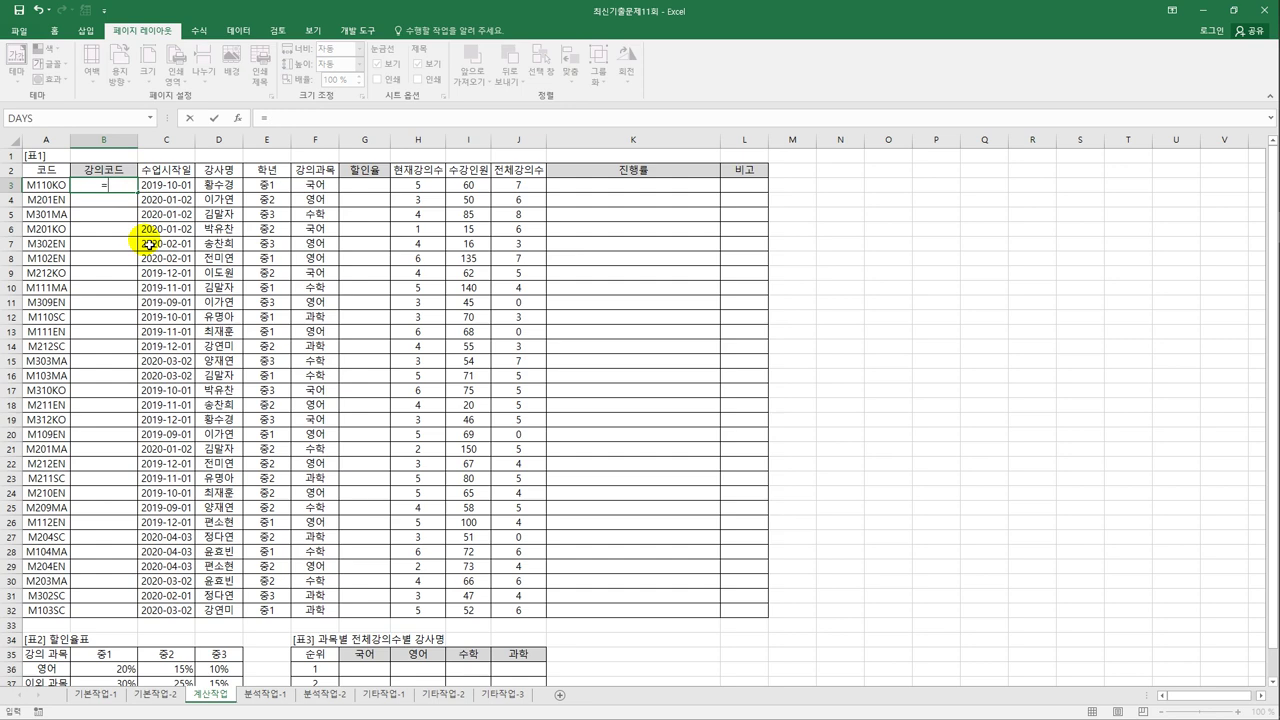
type("yea")
key("Tab")
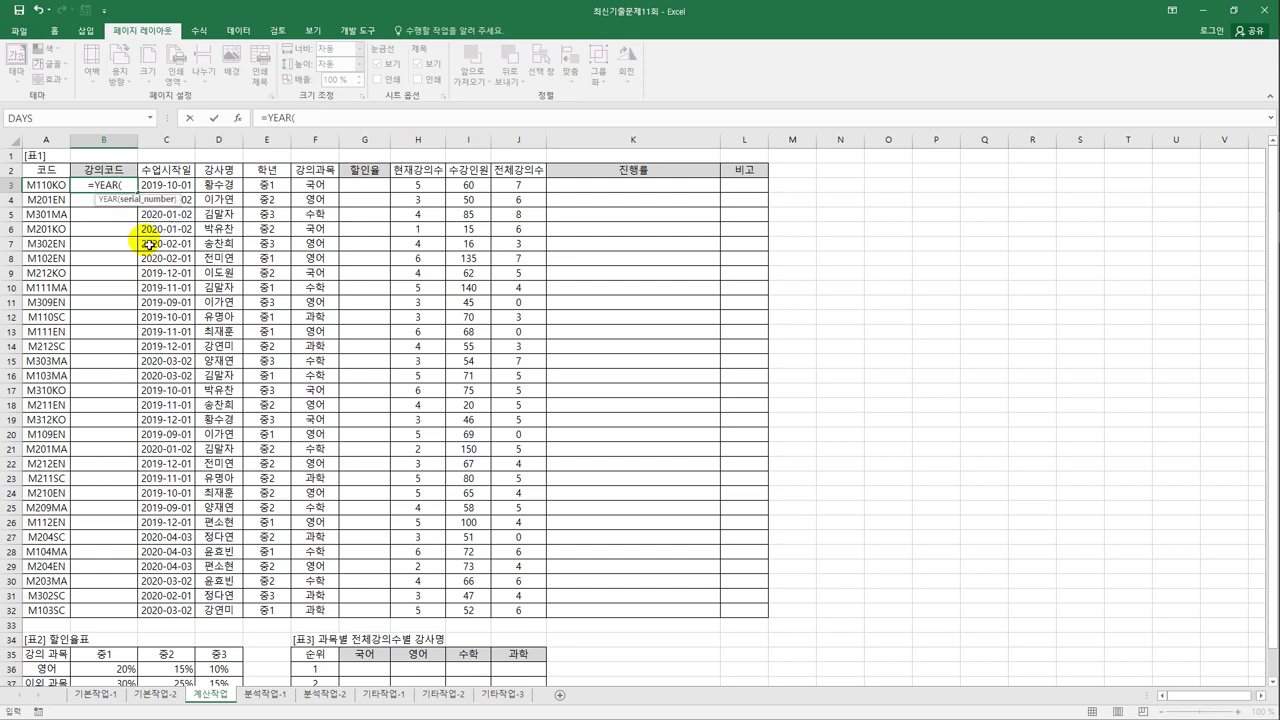
left_click(173, 186)
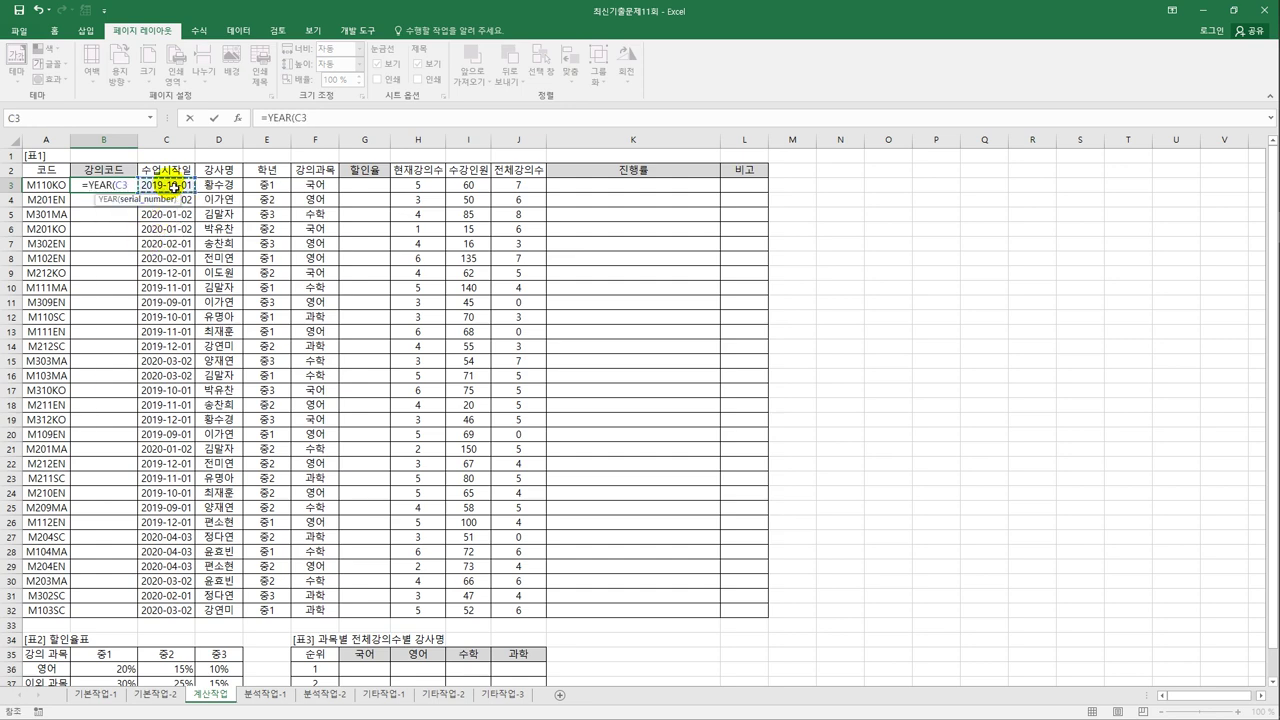
key("ctrl+Return")
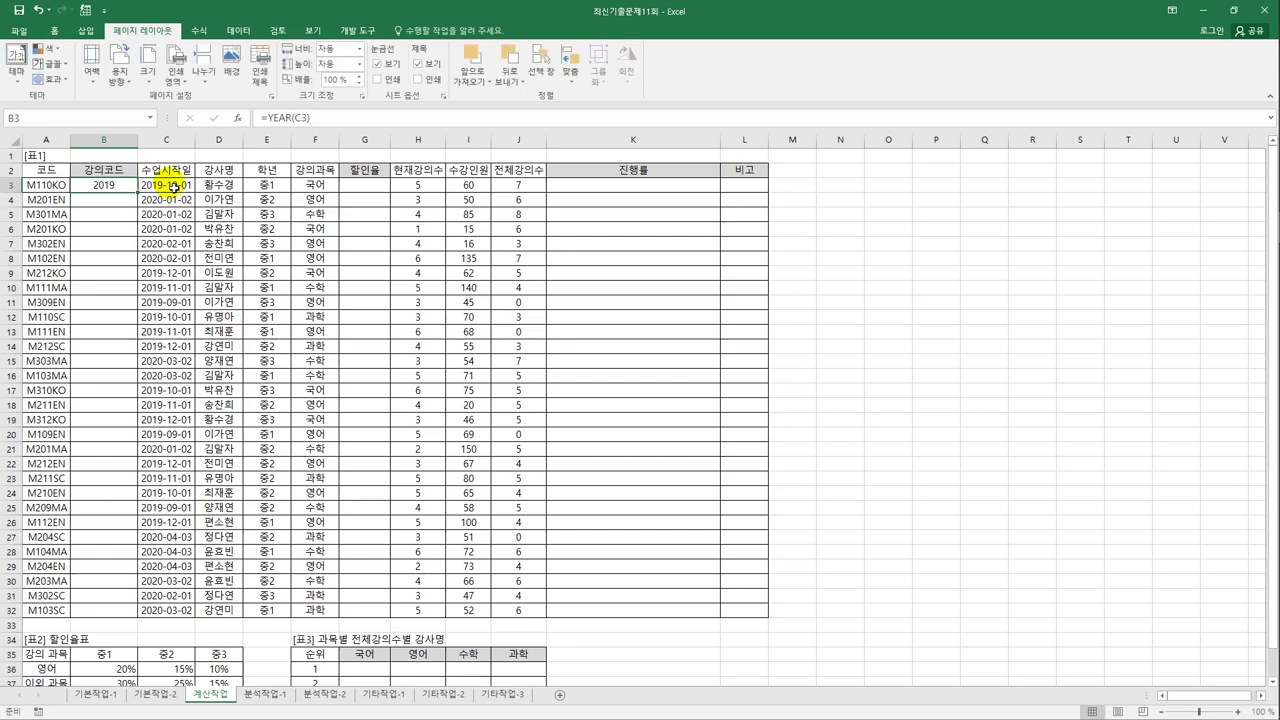
Step: Wrap the year formula in B3 with RIGHT to keep its last two digits: =RIGHT(YEAR(C3),2)
left_click(266, 118)
type("right")
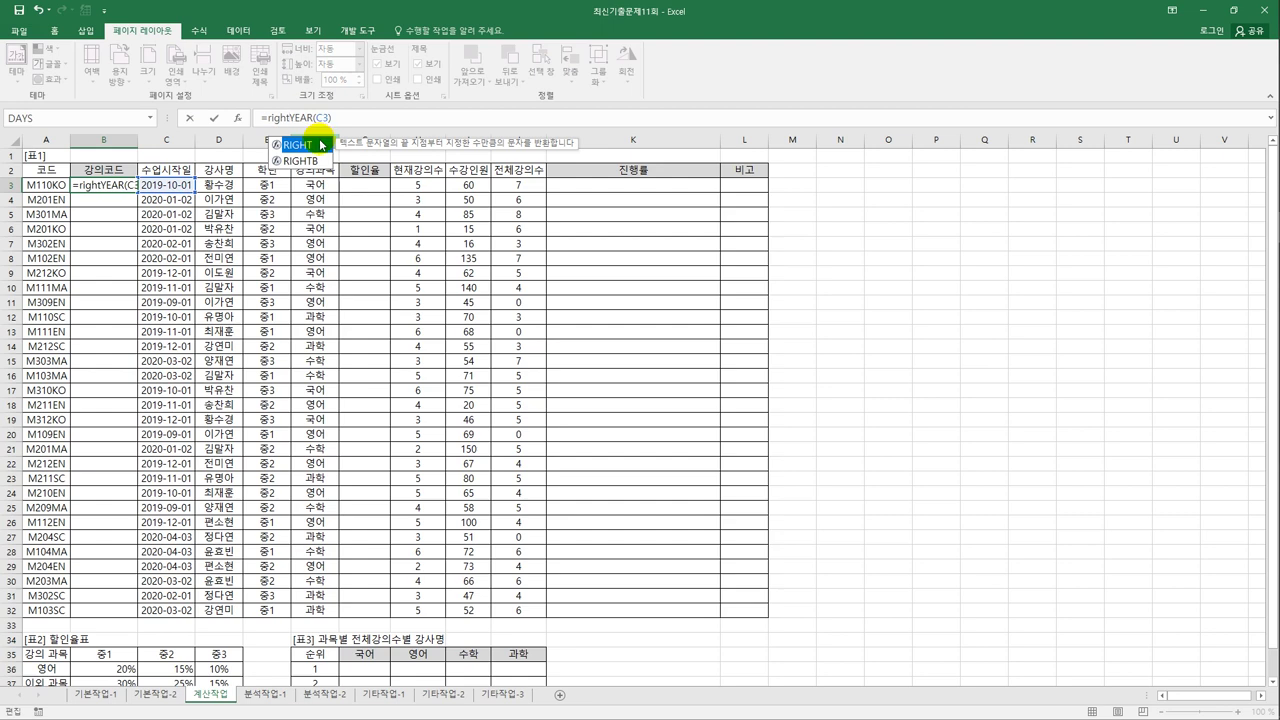
double_click(320, 145)
left_click(352, 118)
type(",2")
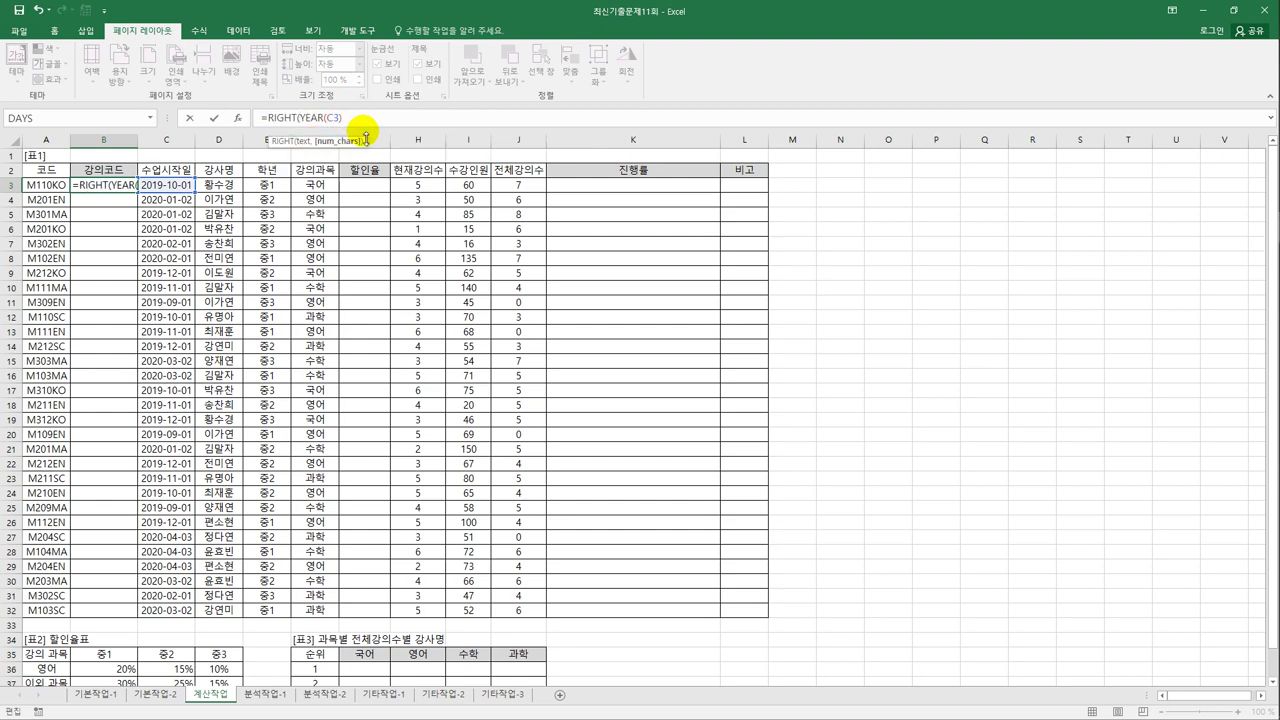
key("Return")
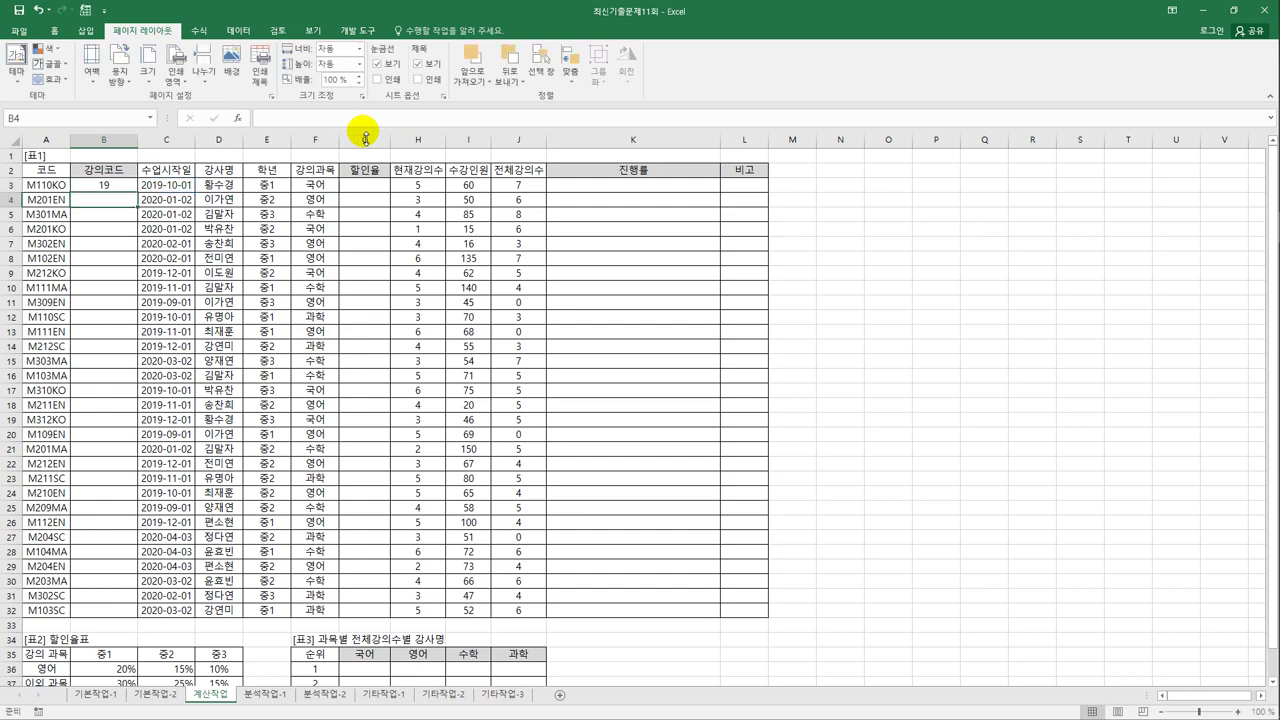
Step: Nest B3's RIGHT formula as the new text of a REPLACE function using A3, start position 3 and 0 characters
left_click(128, 186)
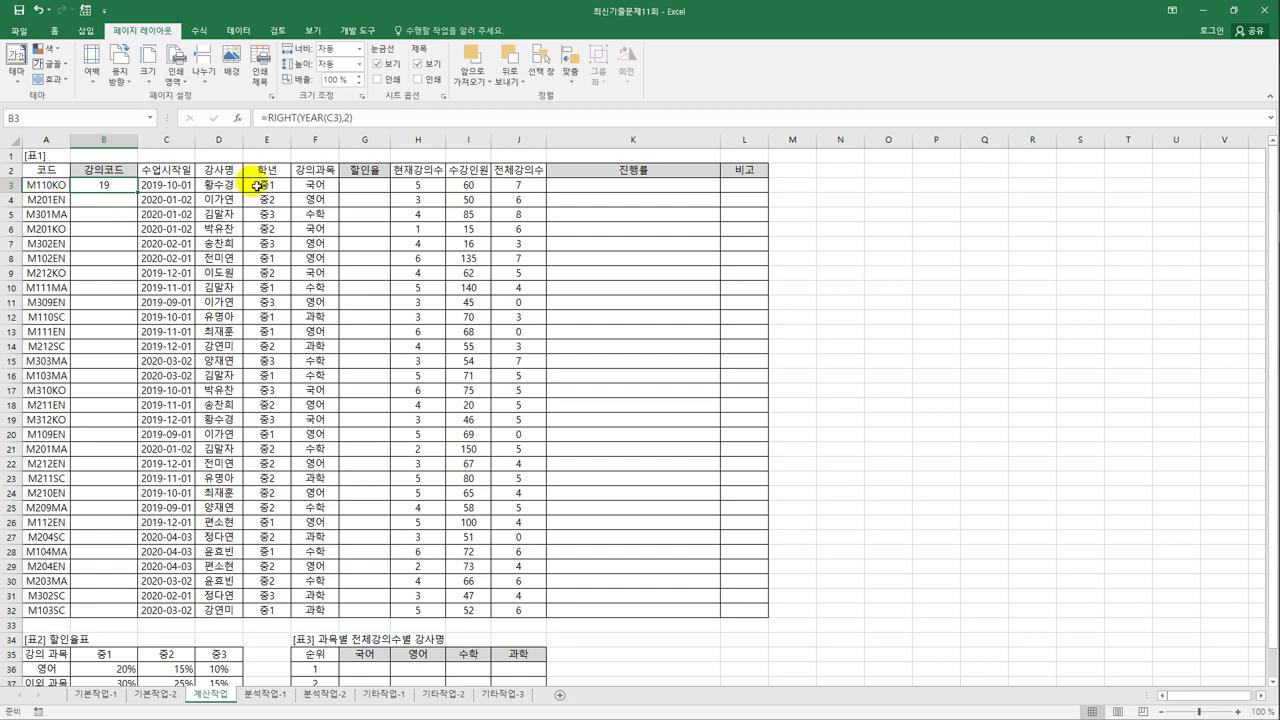
left_click(262, 116)
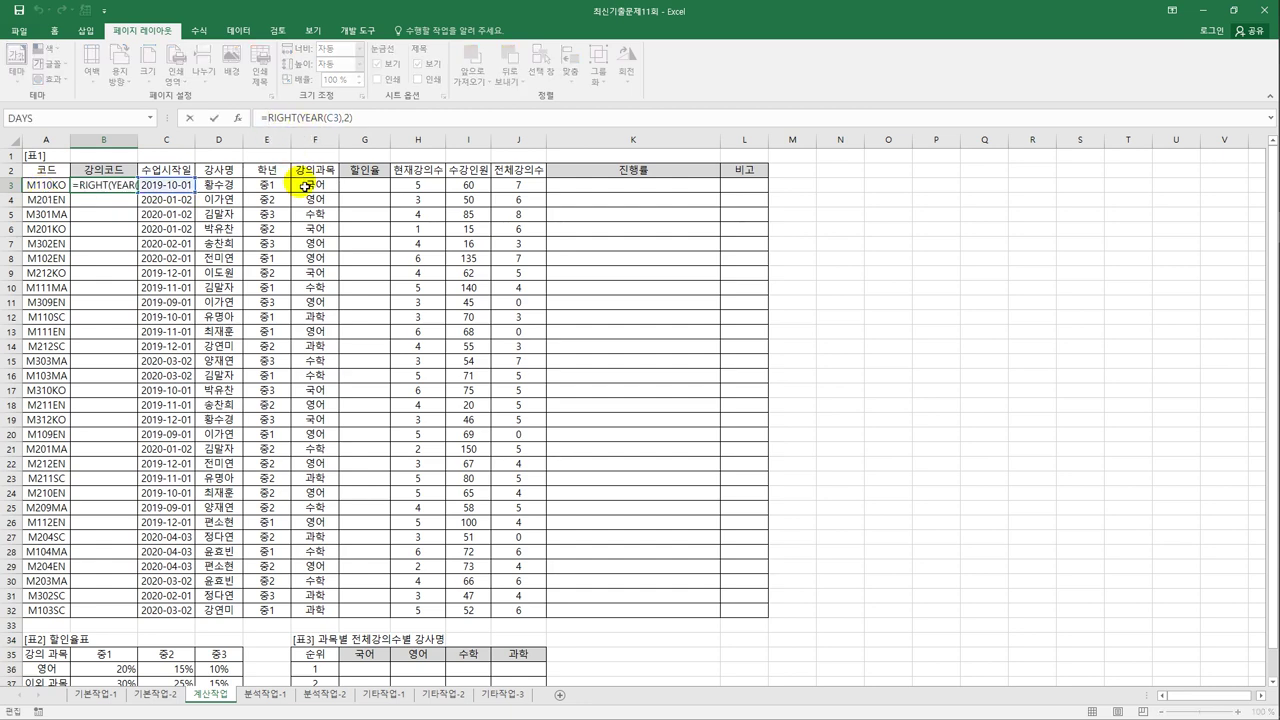
type("rep")
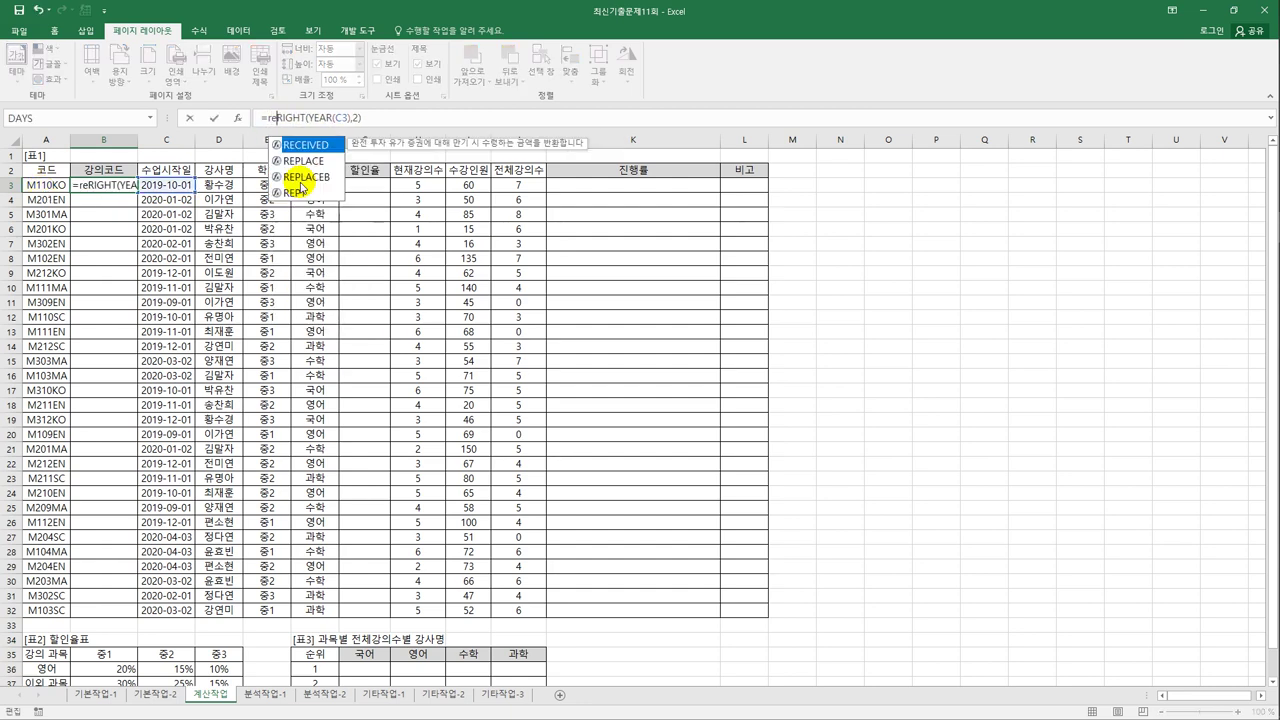
key("Tab")
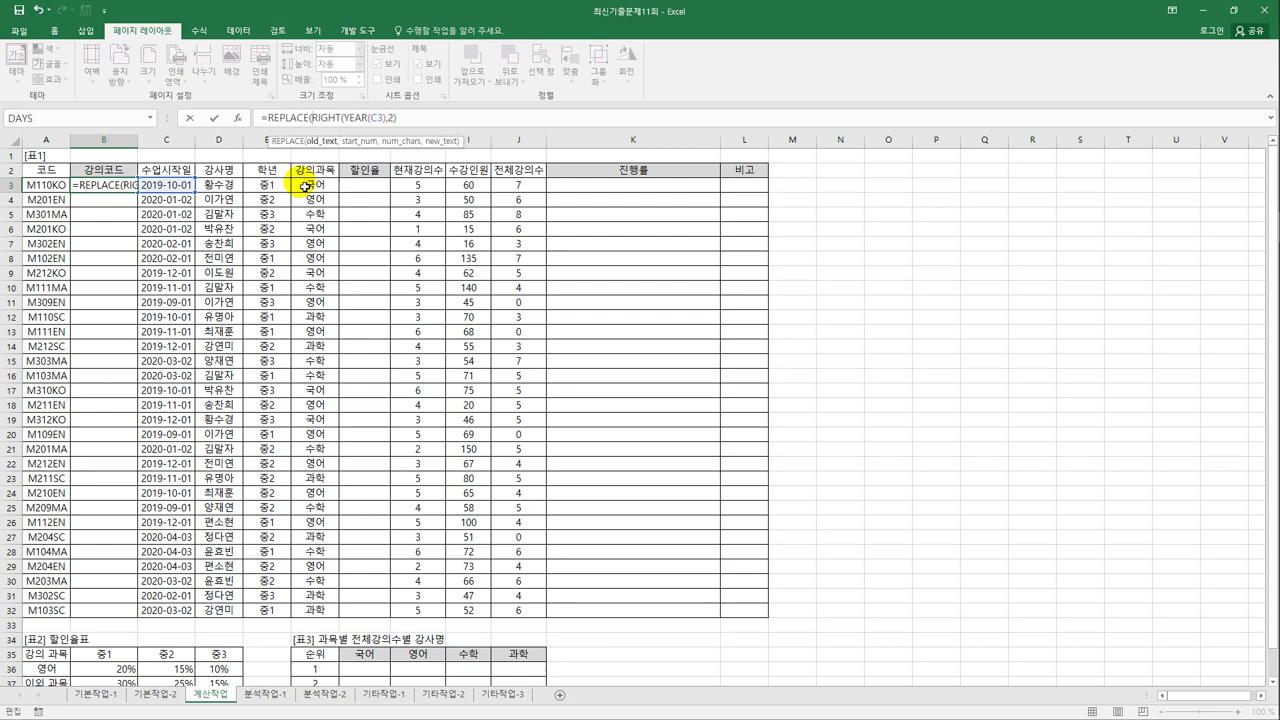
left_click(58, 188)
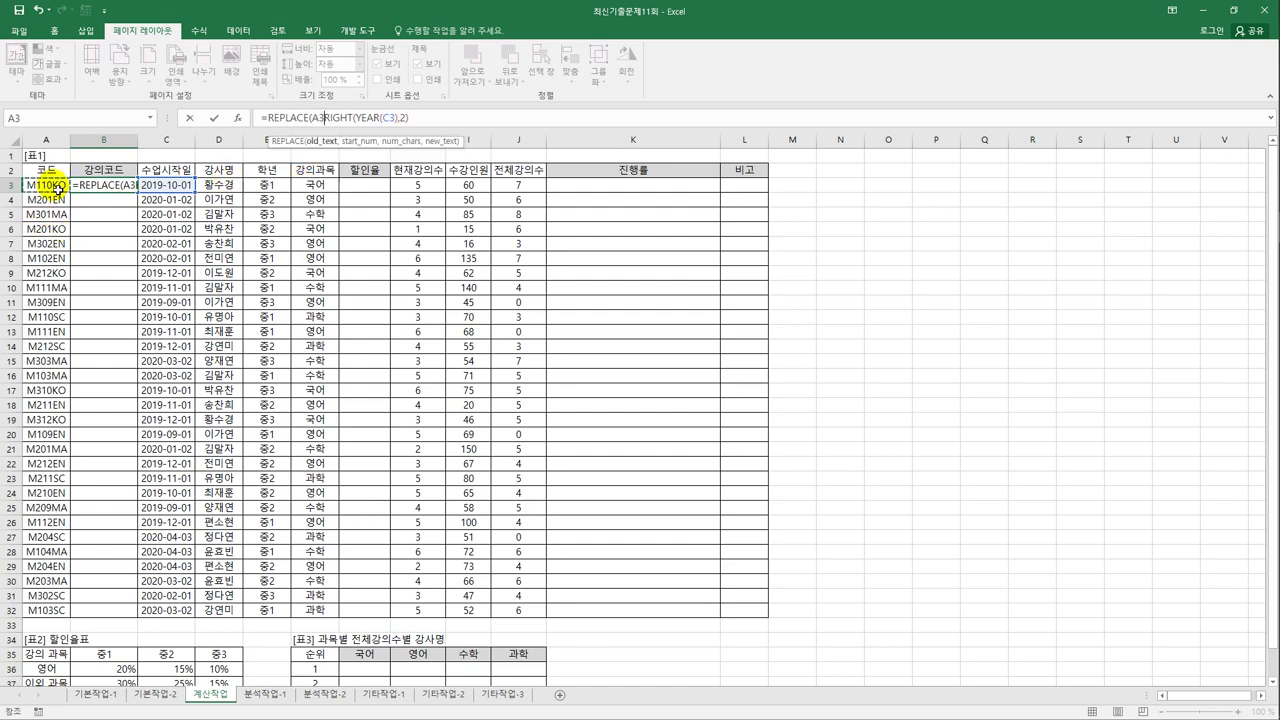
type(",")
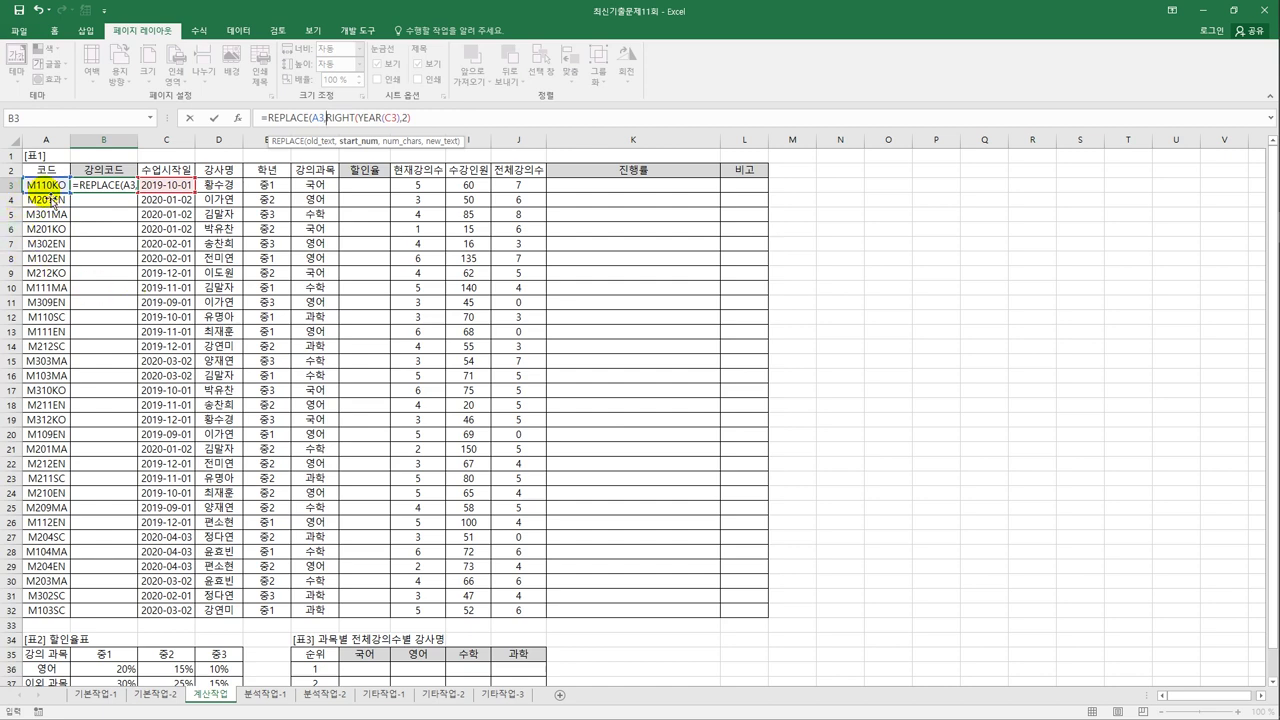
type("3,")
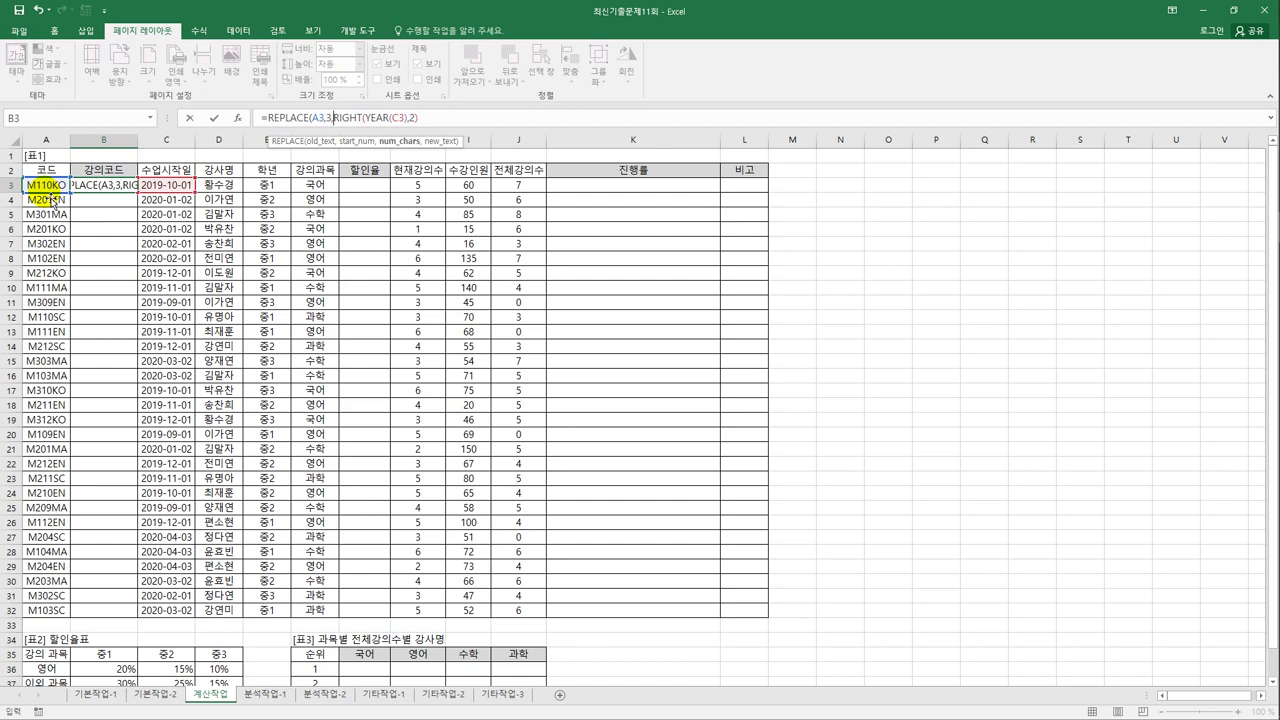
type("0")
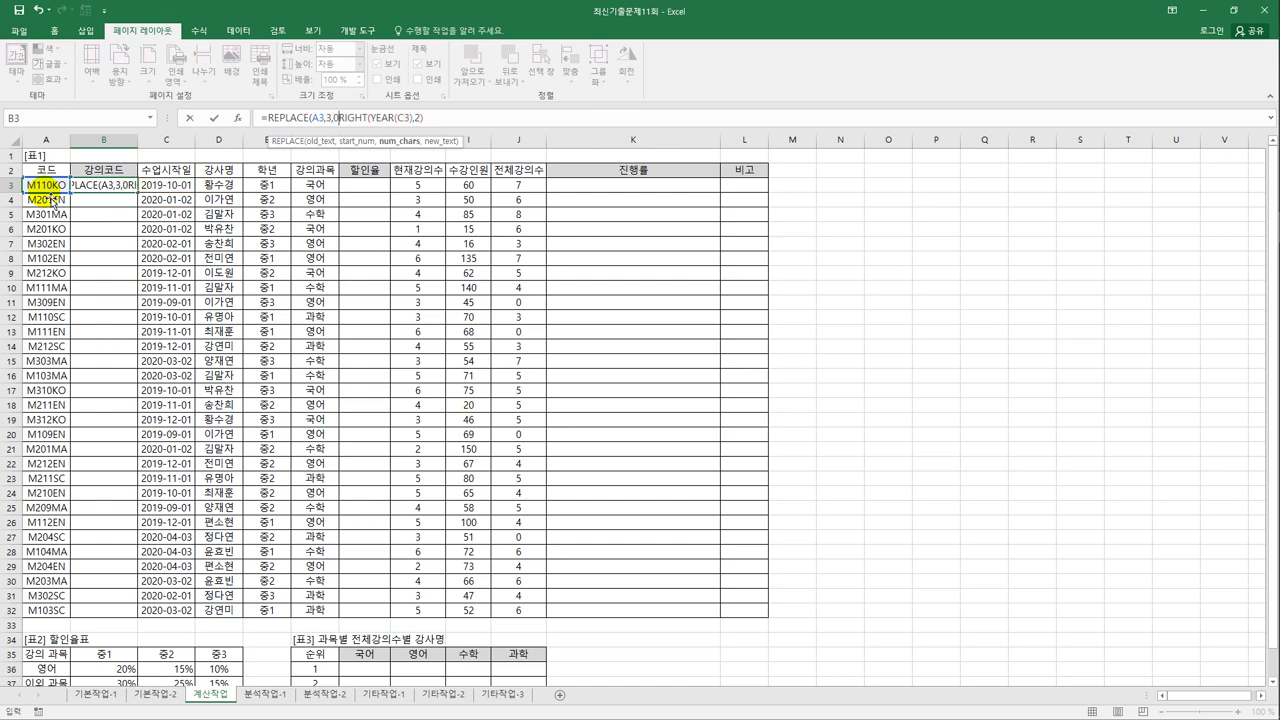
type(",")
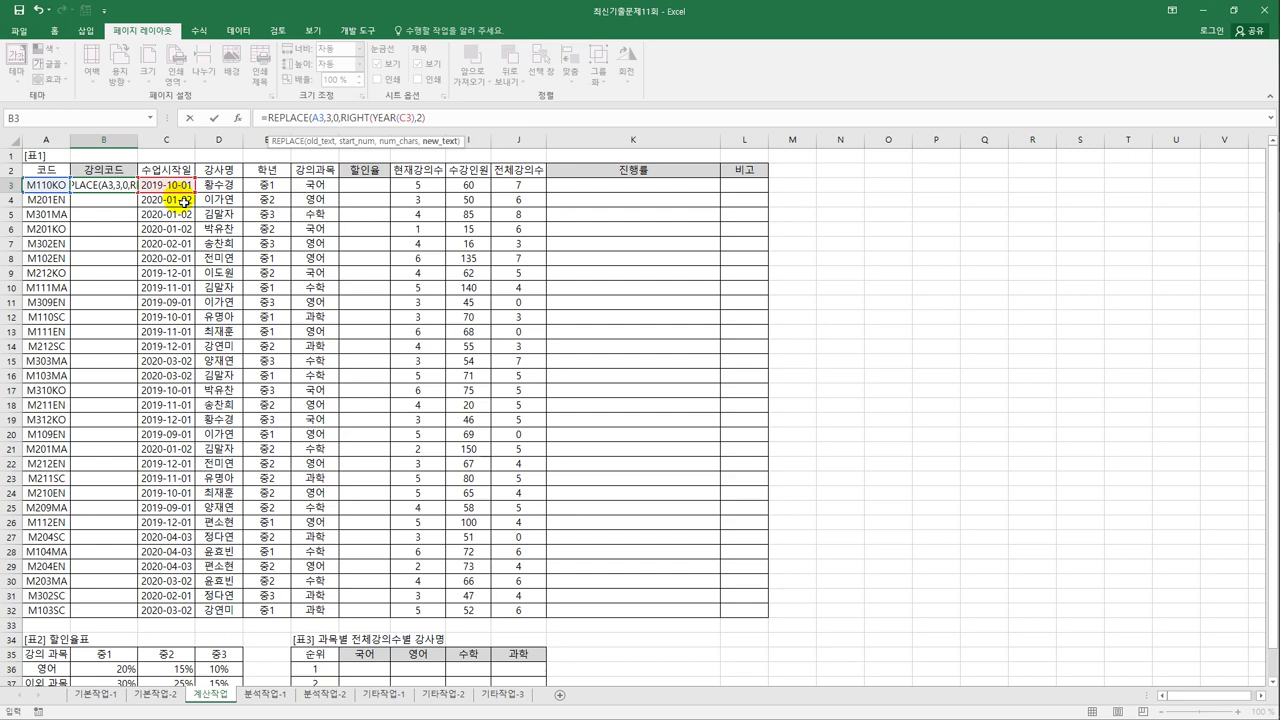
Step: Join "-" before and after the two-digit year in B3's REPLACE formula and fill the formula down to B32
type("\"-")
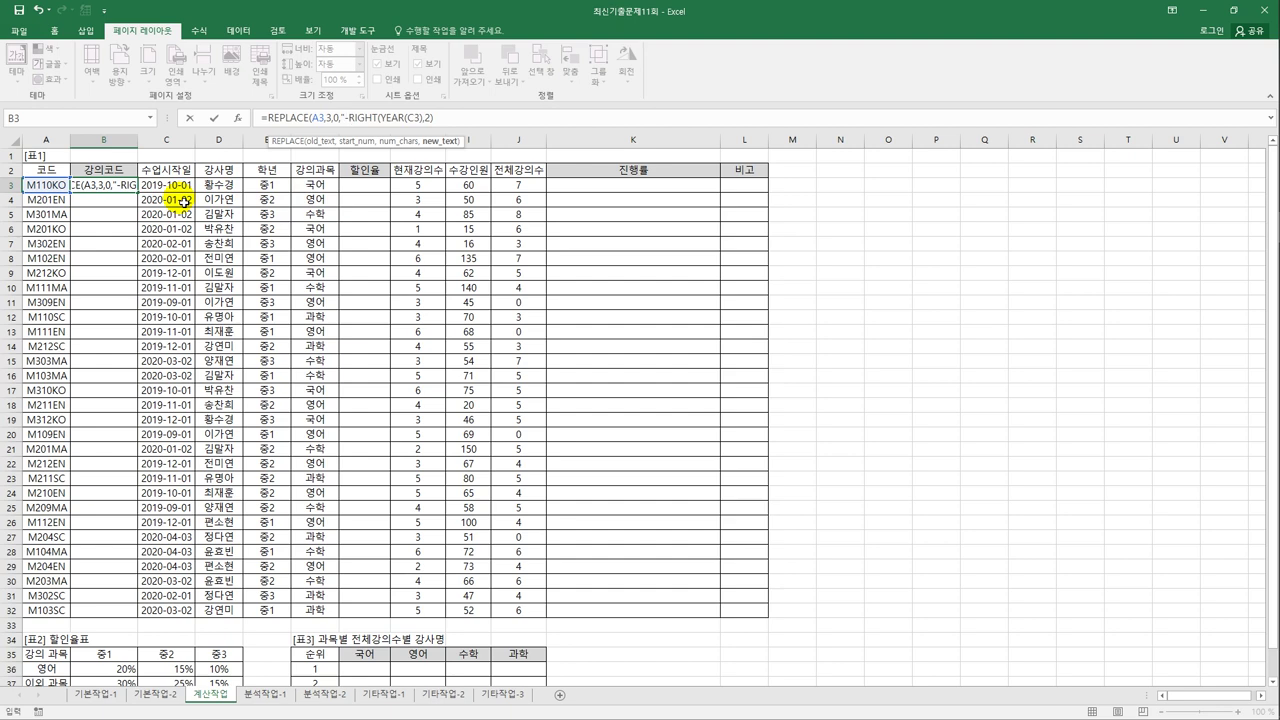
type("\"&")
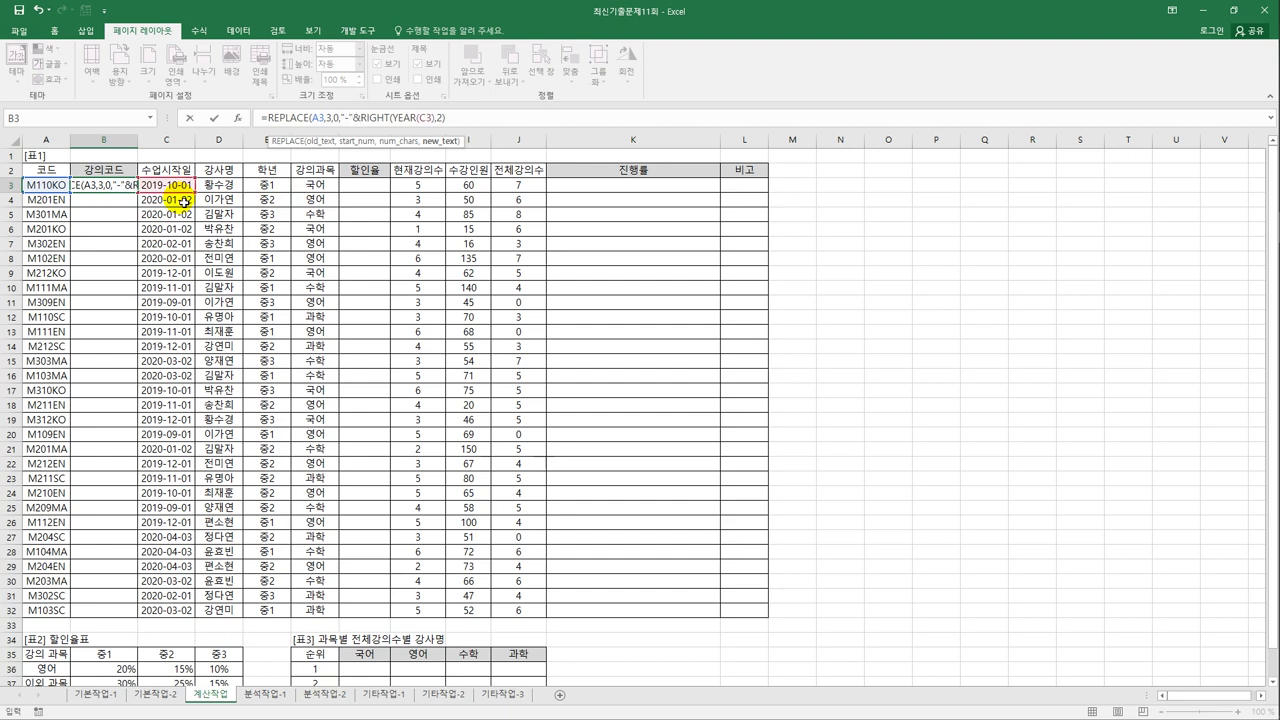
left_click(485, 122)
type(")")
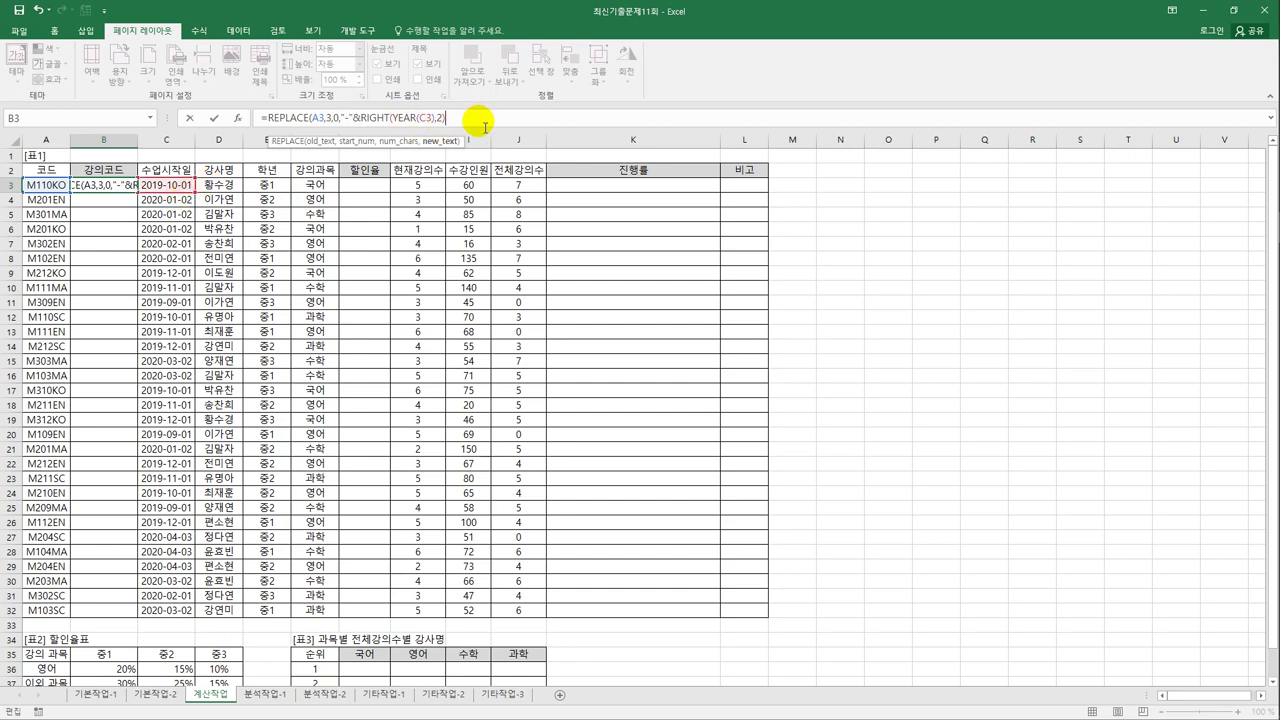
type("&\"-\"")
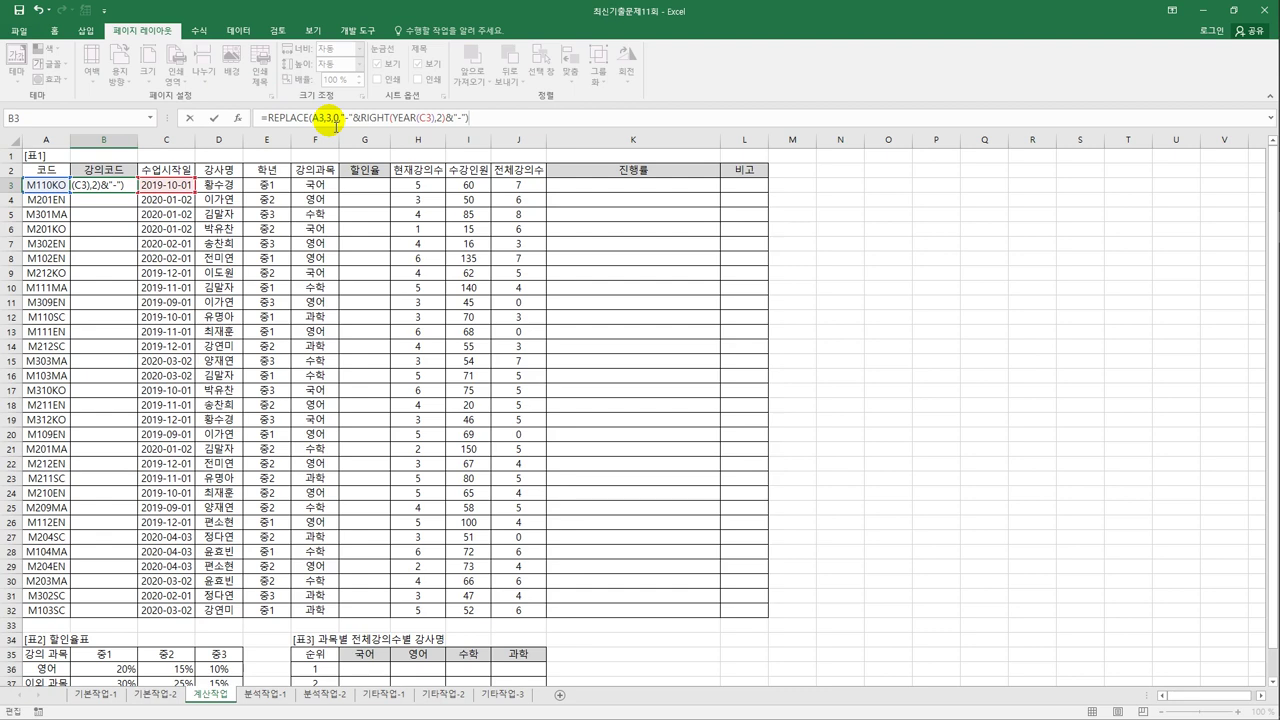
left_click_drag(345, 119, 466, 124)
left_click(481, 121)
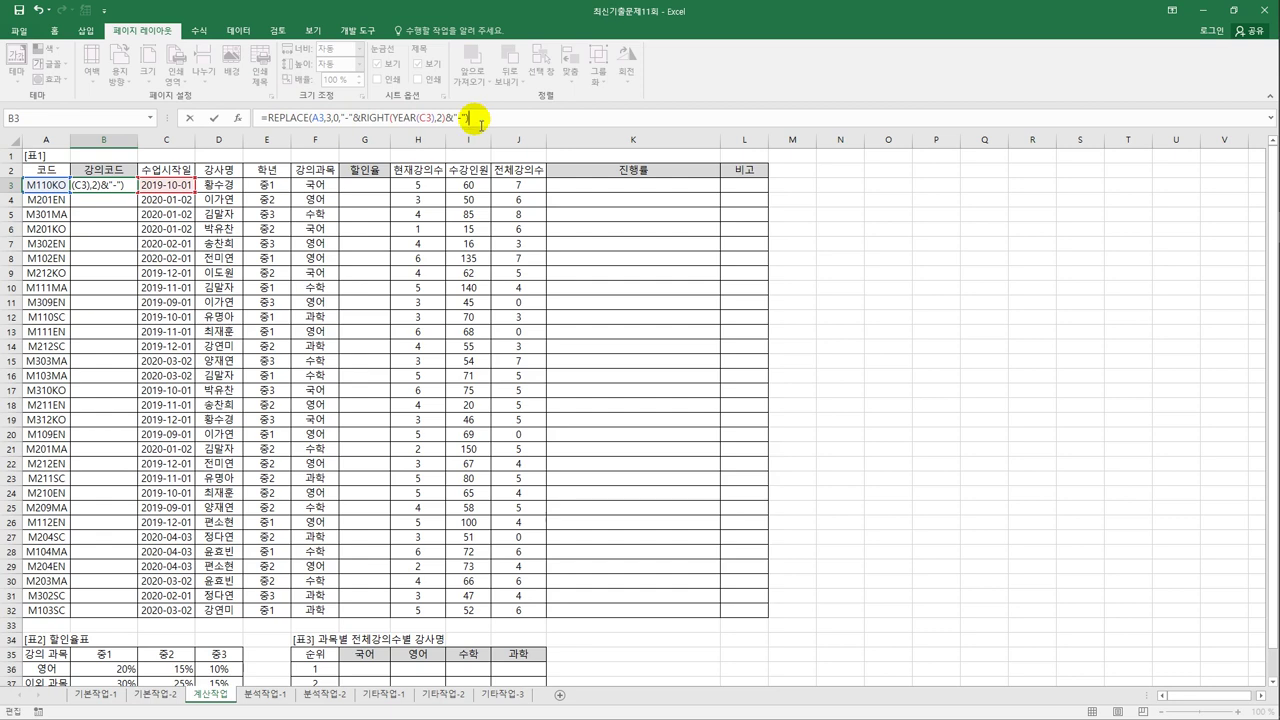
key("Return")
left_click(120, 186)
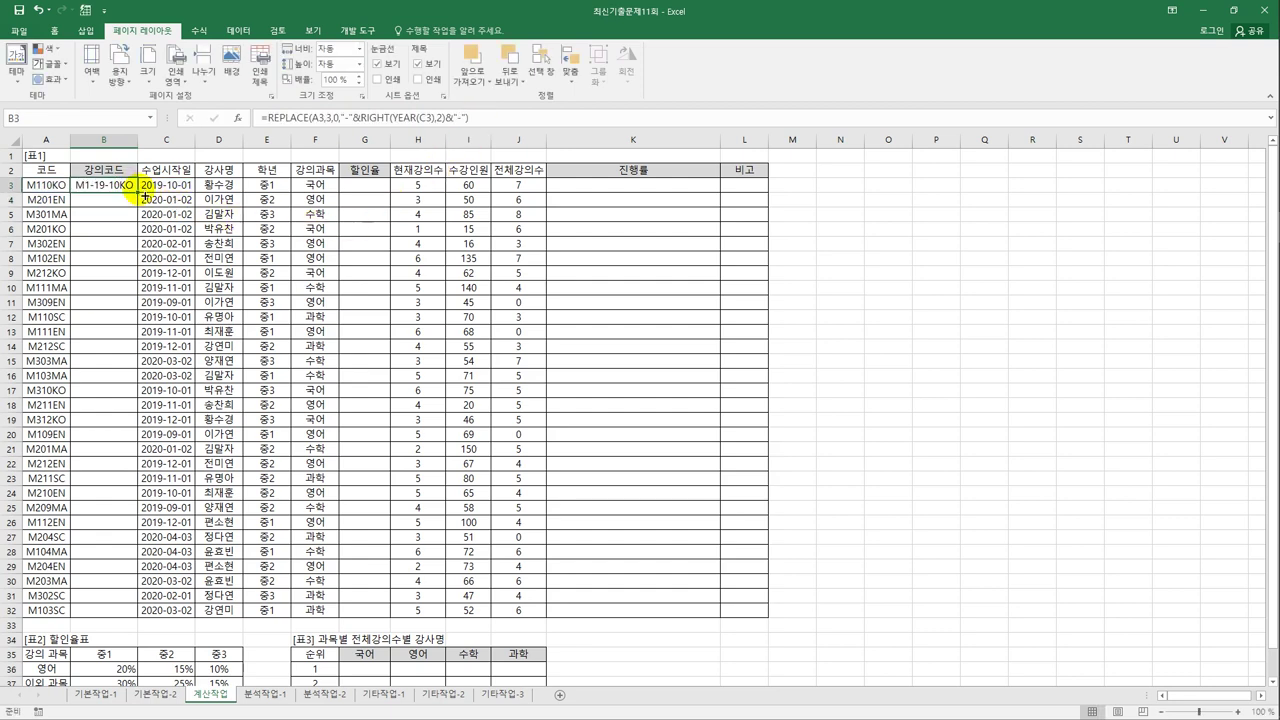
double_click(137, 192)
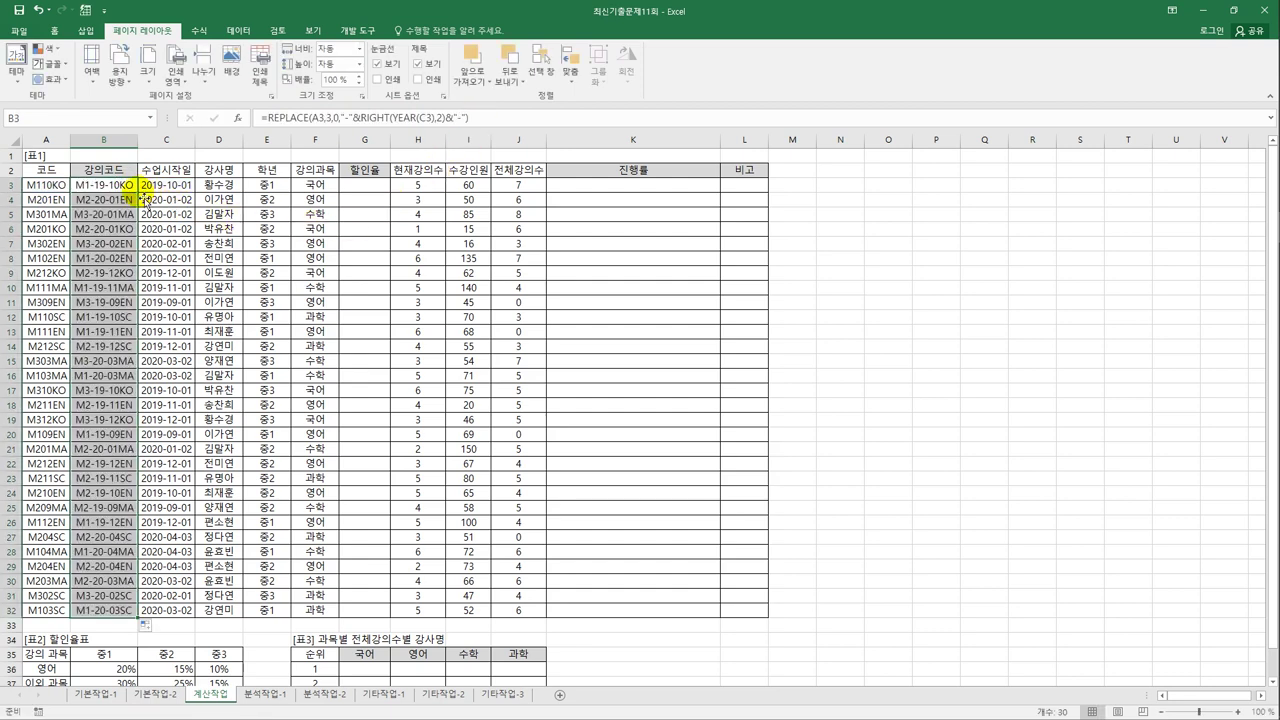
Step: Examine the [표2] 할인율표 ranges needed for the 할인율 column: the rates, the grade headings and the subject labels
left_click(105, 185)
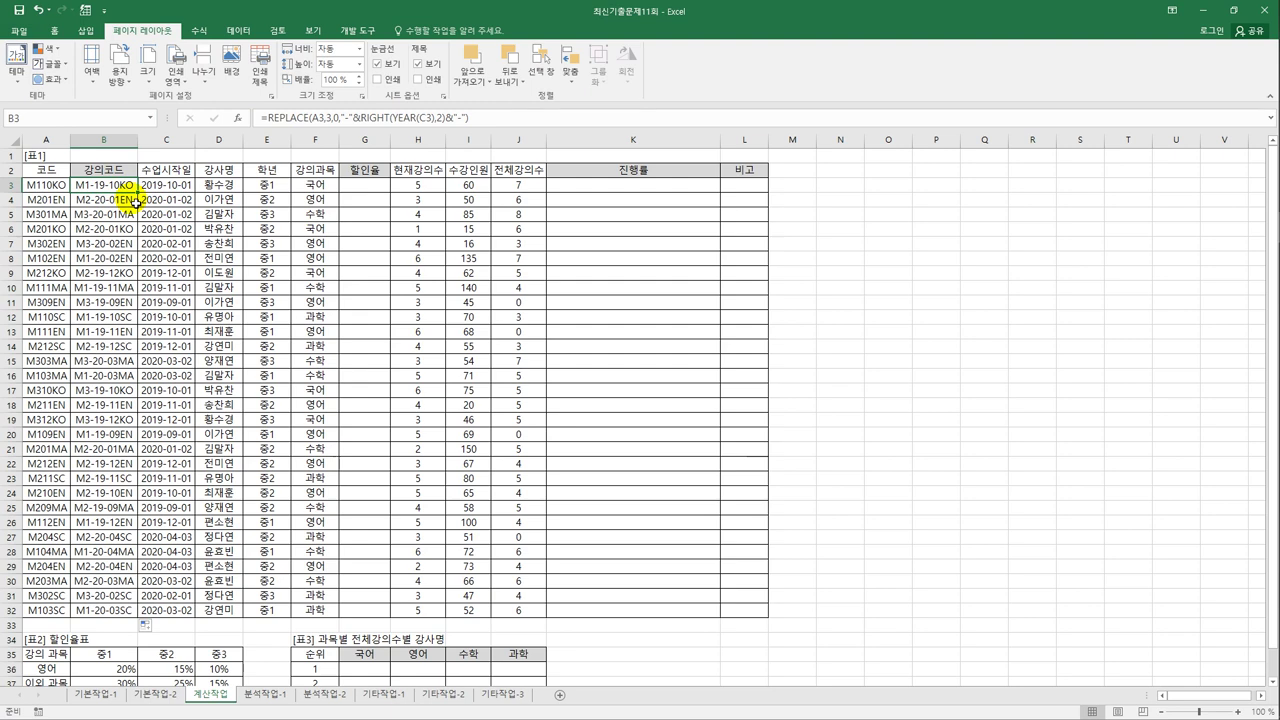
scroll(149, 452, "down", 2)
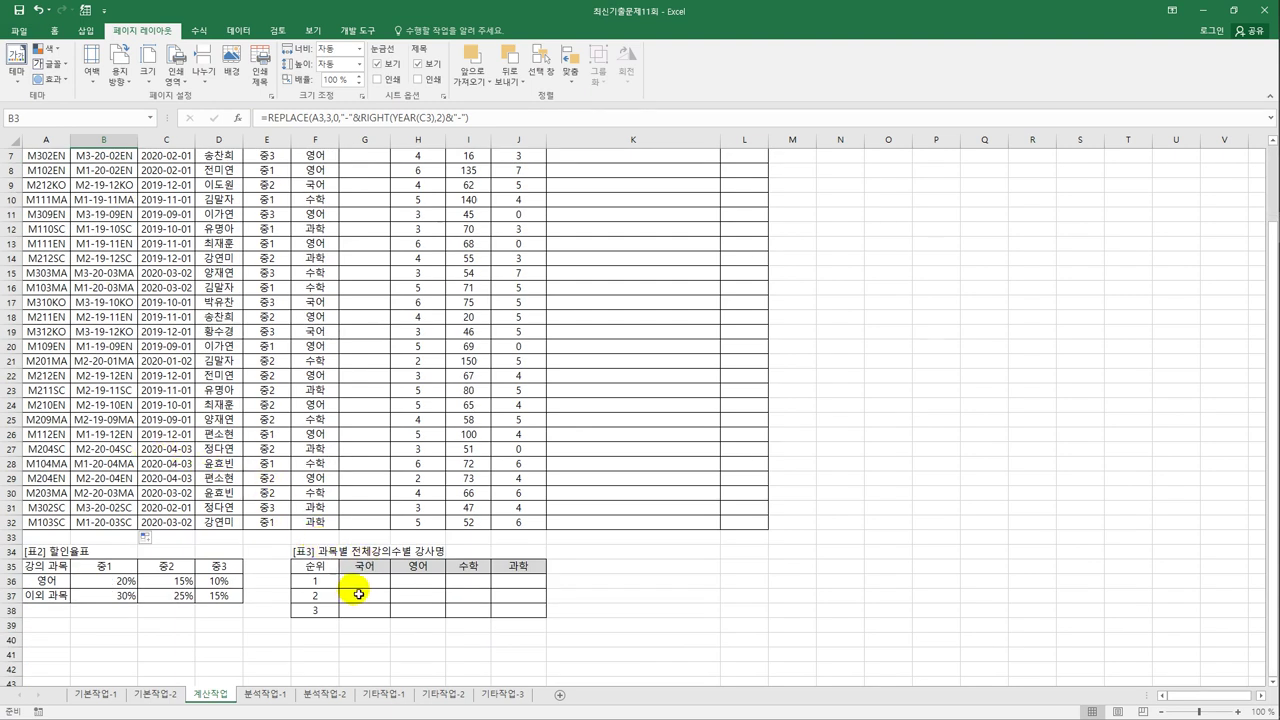
scroll(477, 477, "up", 2)
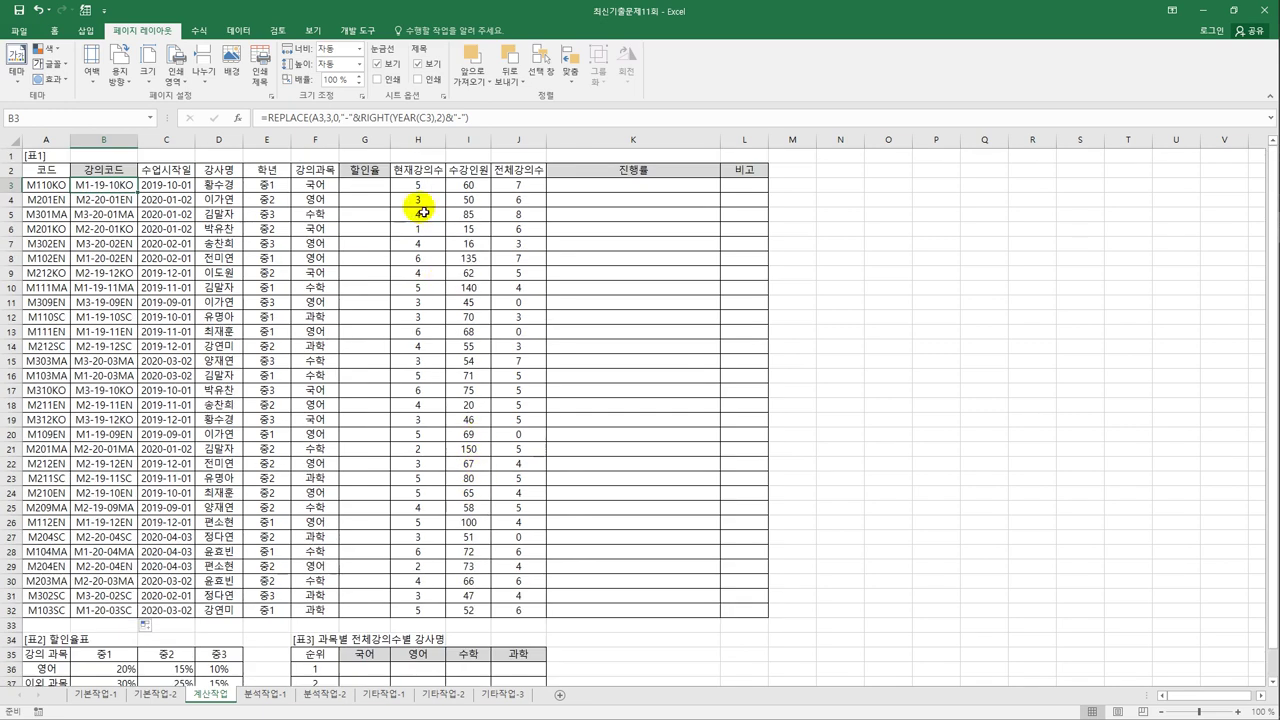
left_click(364, 186)
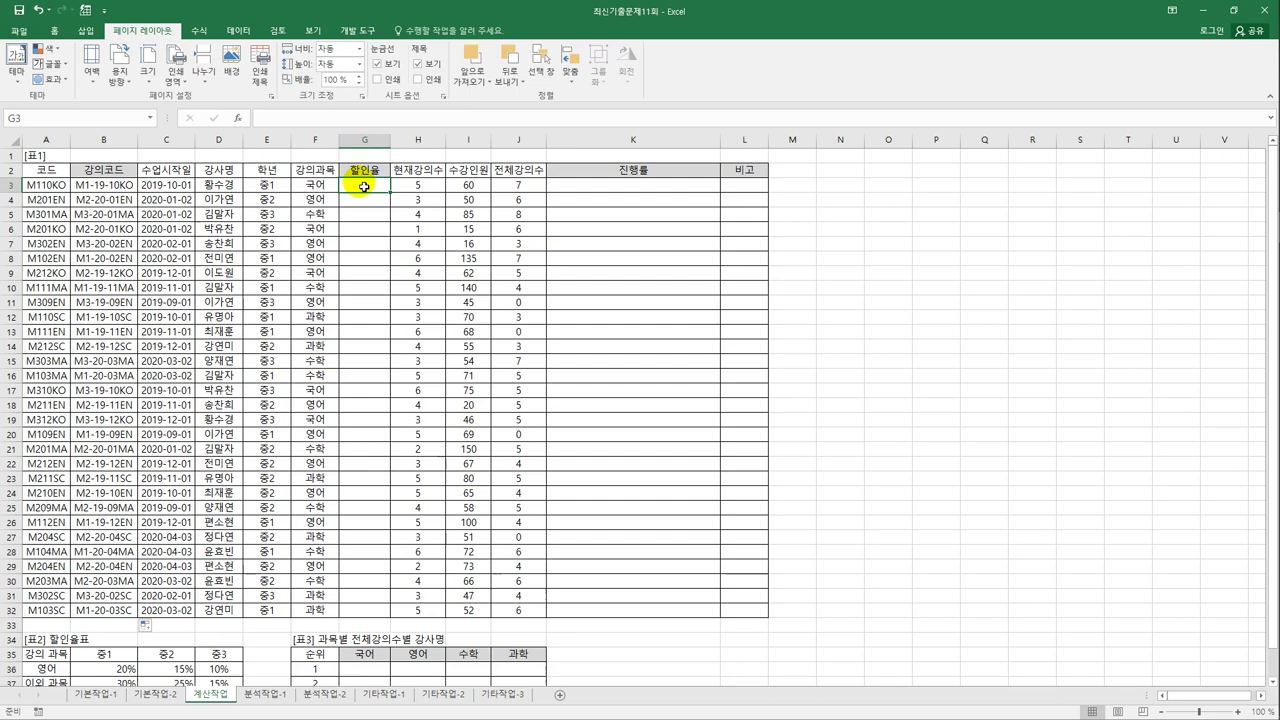
scroll(385, 330, "down", 2)
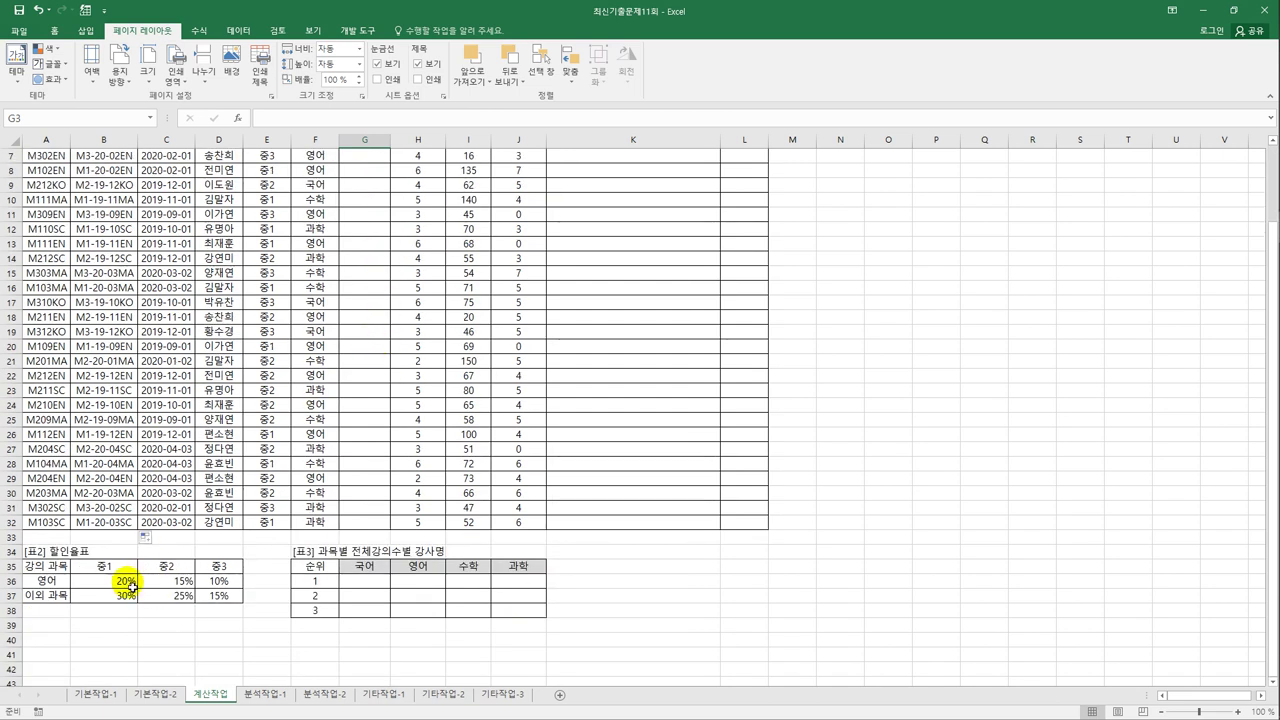
left_click_drag(130, 586, 216, 598)
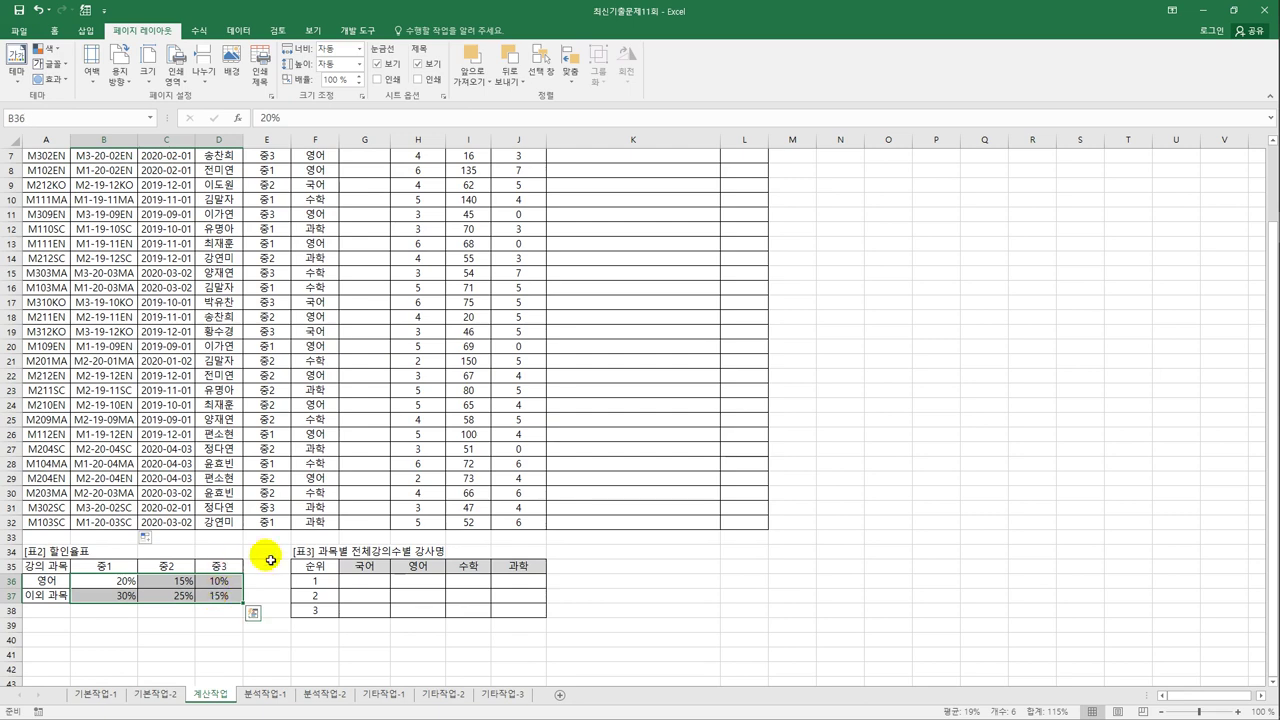
scroll(278, 530, "up", 2)
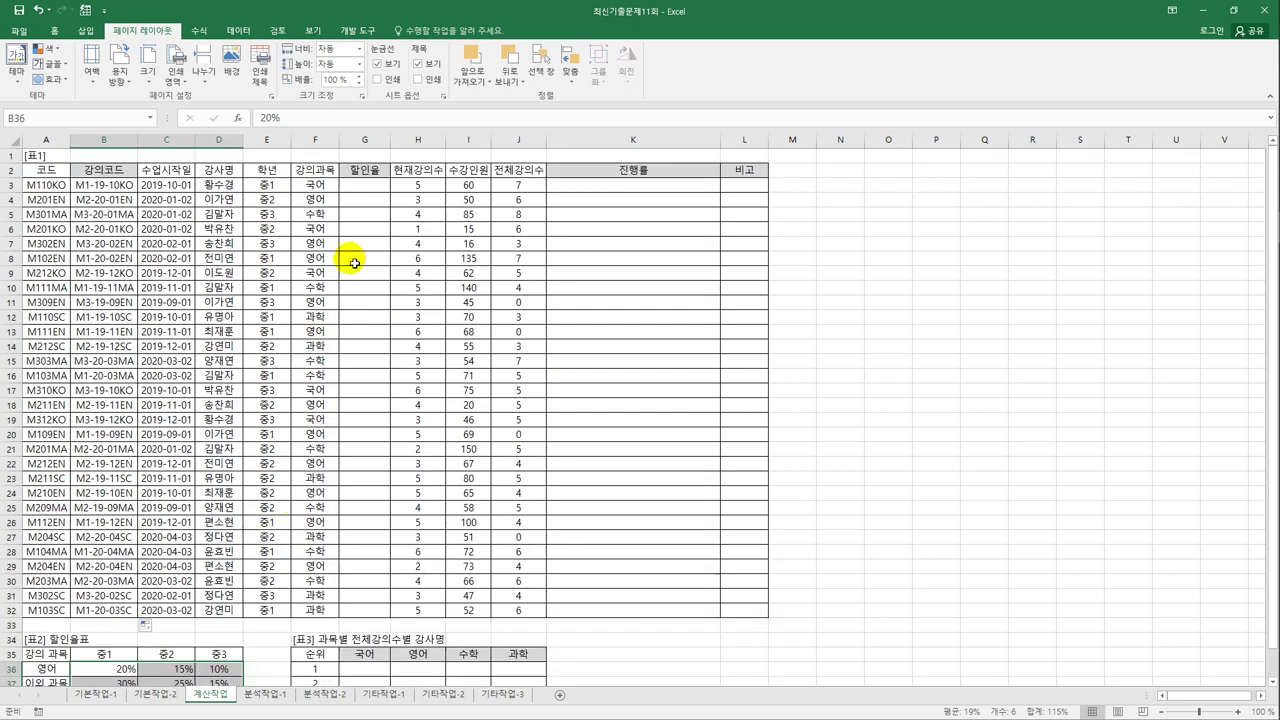
left_click(362, 186)
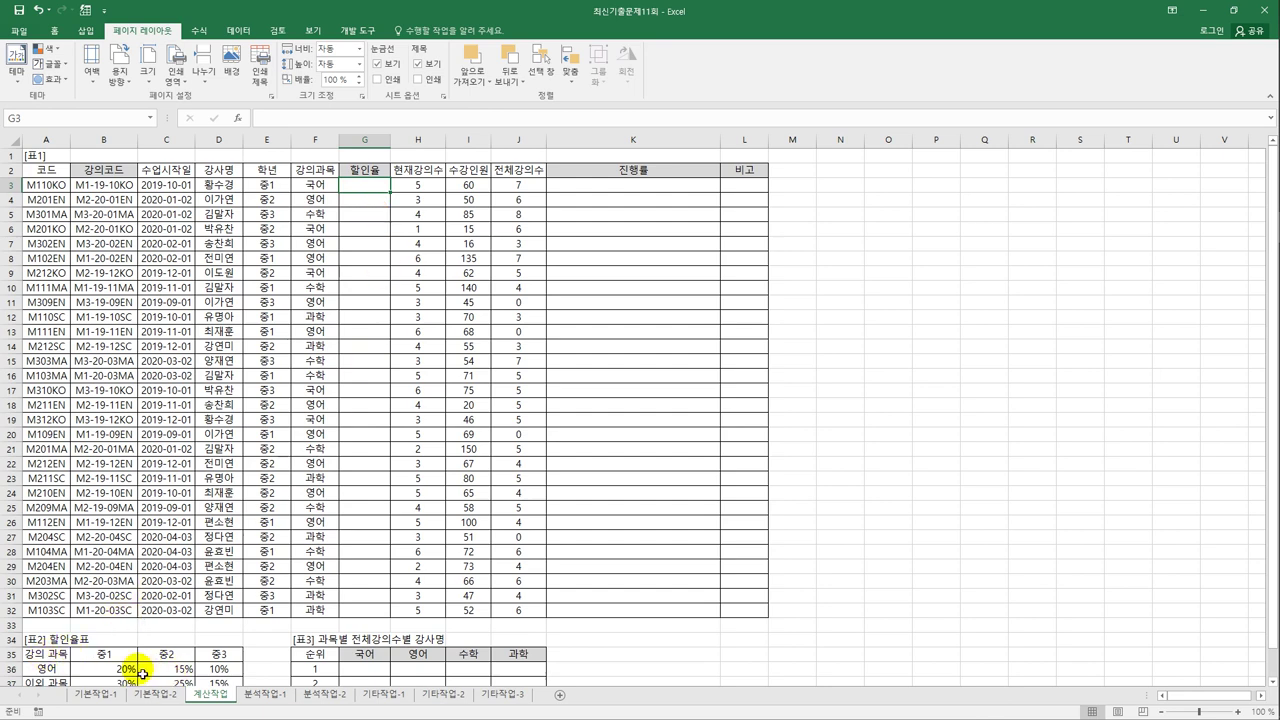
scroll(143, 674, "down", 1)
left_click_drag(105, 625, 216, 632)
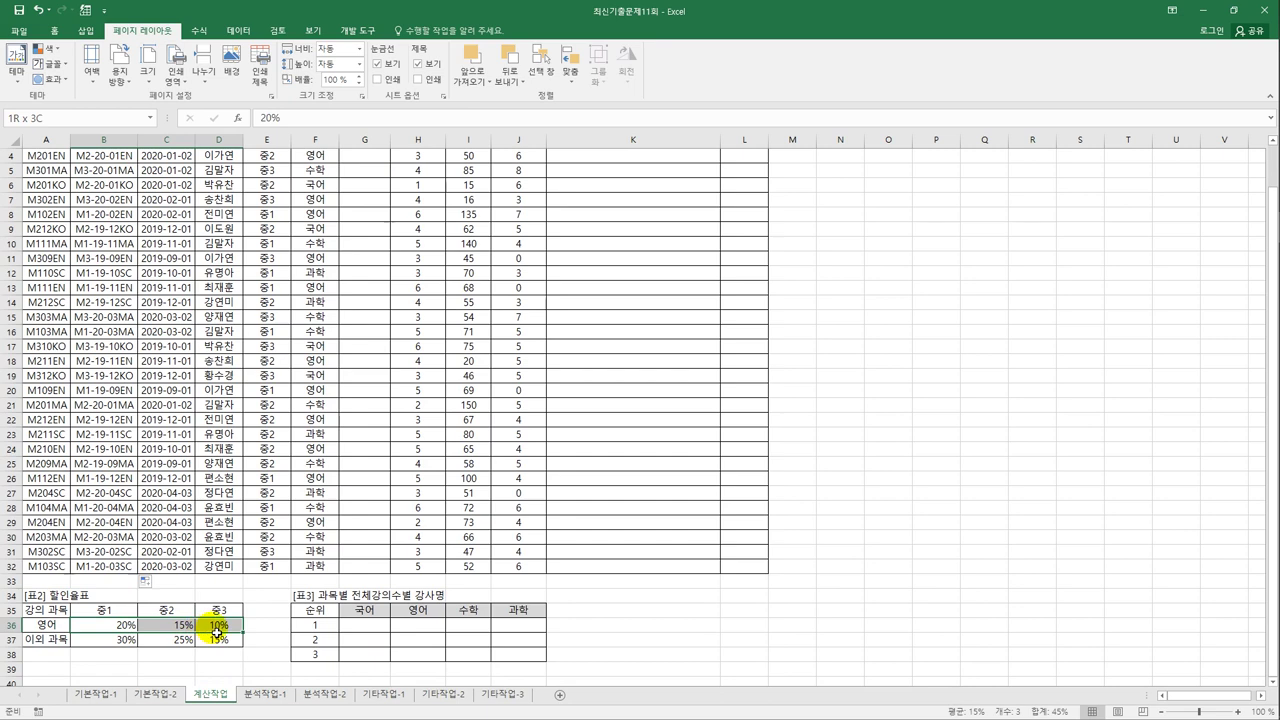
left_click_drag(106, 608, 246, 610)
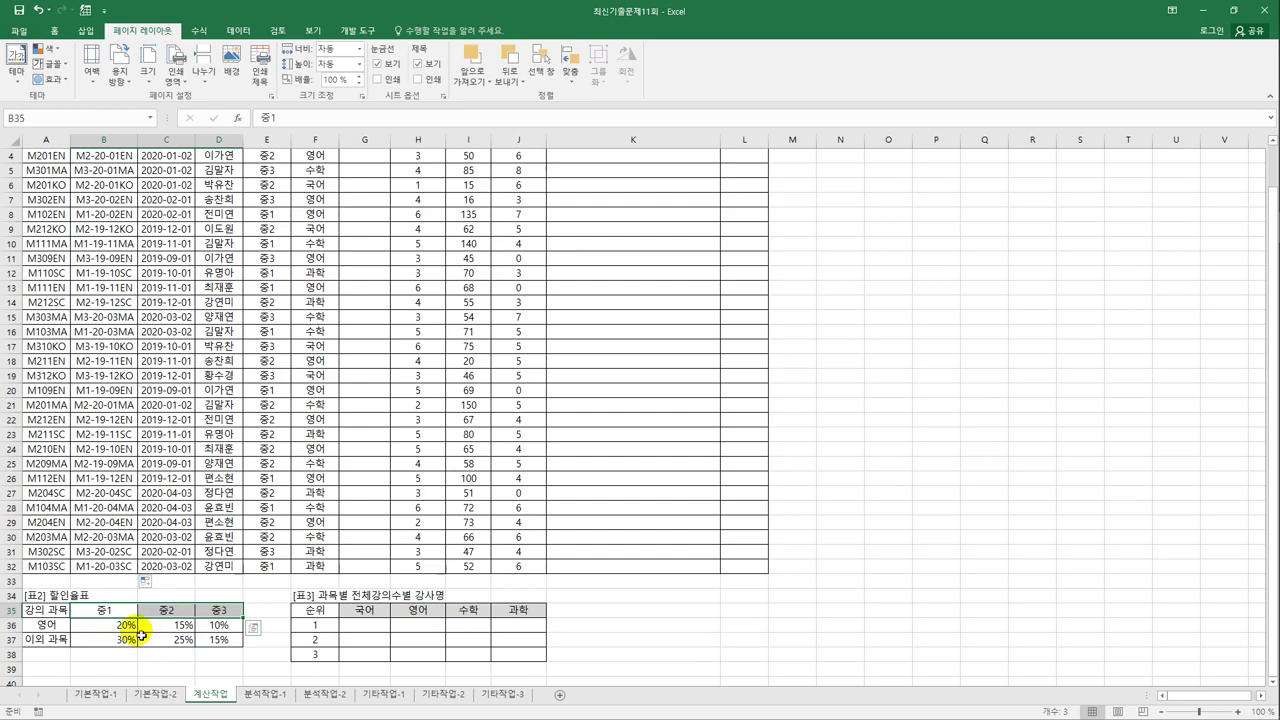
left_click_drag(110, 640, 195, 640)
left_click(50, 627, "ctrl")
left_click_drag(52, 628, 55, 640)
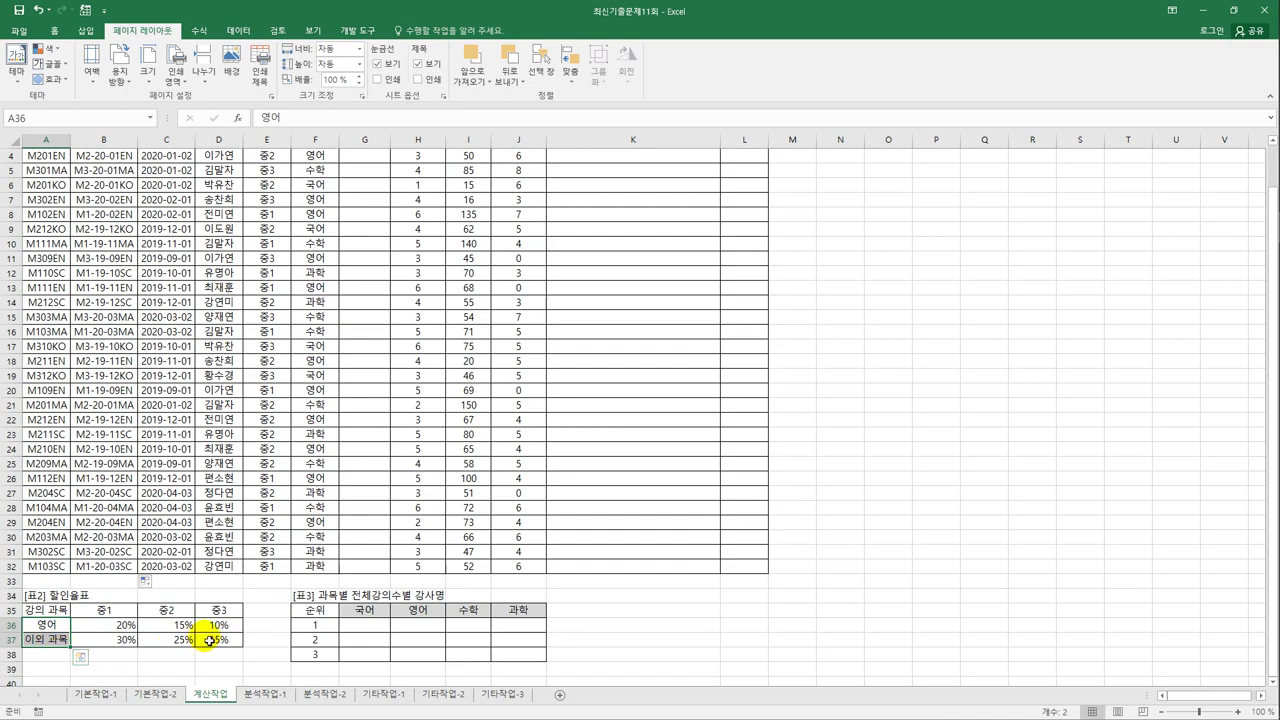
Step: Compare the 강의과목 entries in [표1] with the 영어 and 이외 과목 rate rows in [표2]
scroll(208, 641, "up", 1)
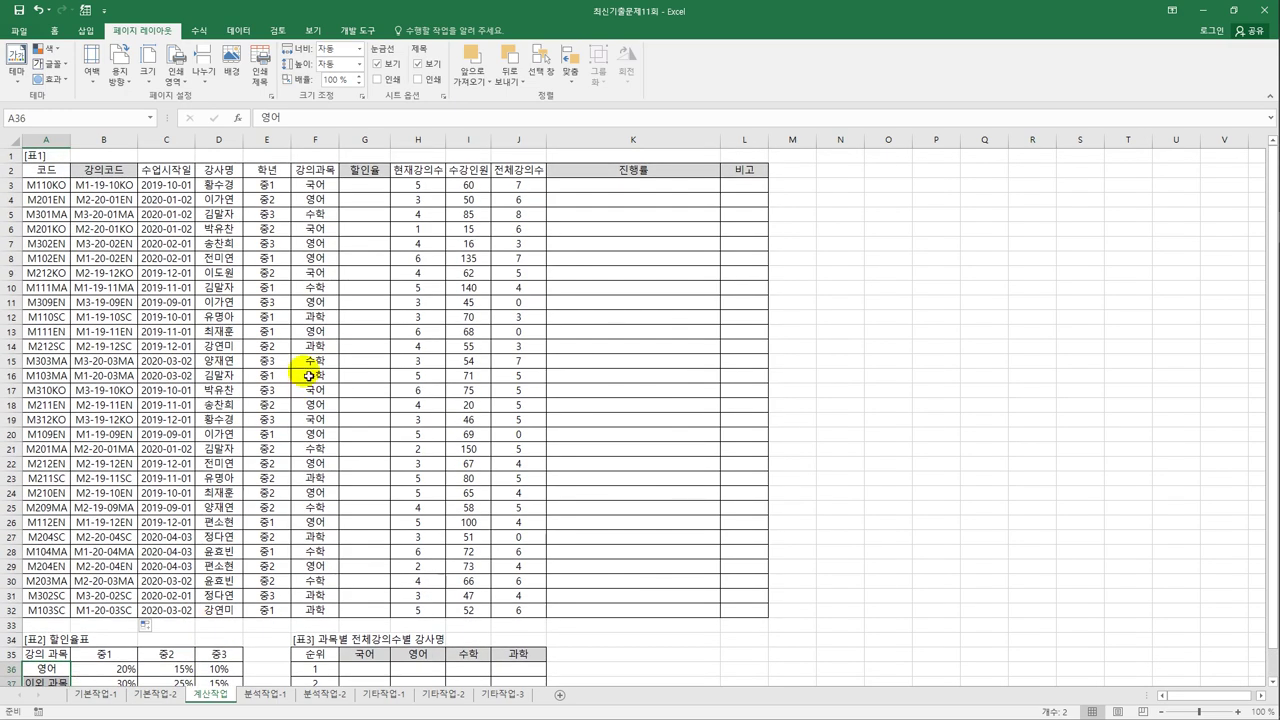
scroll(330, 299, "down", 1)
scroll(328, 305, "up", 1)
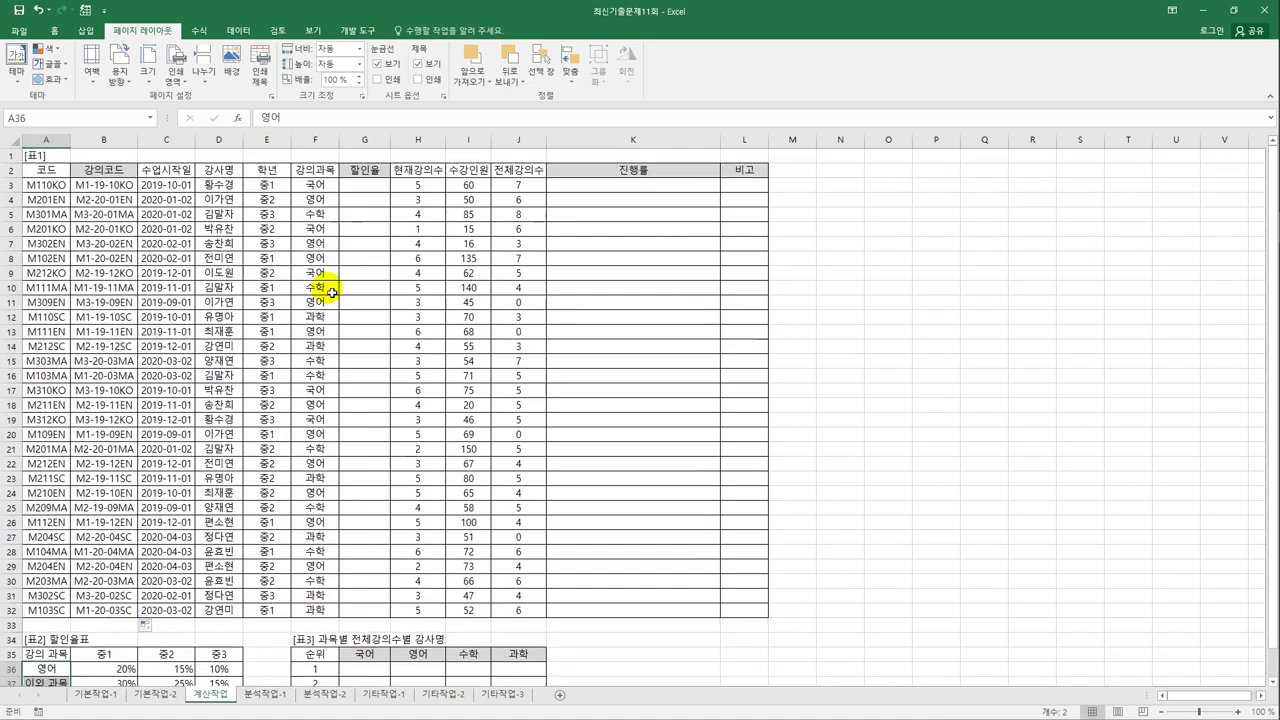
left_click(323, 198)
scroll(193, 493, "down", 2)
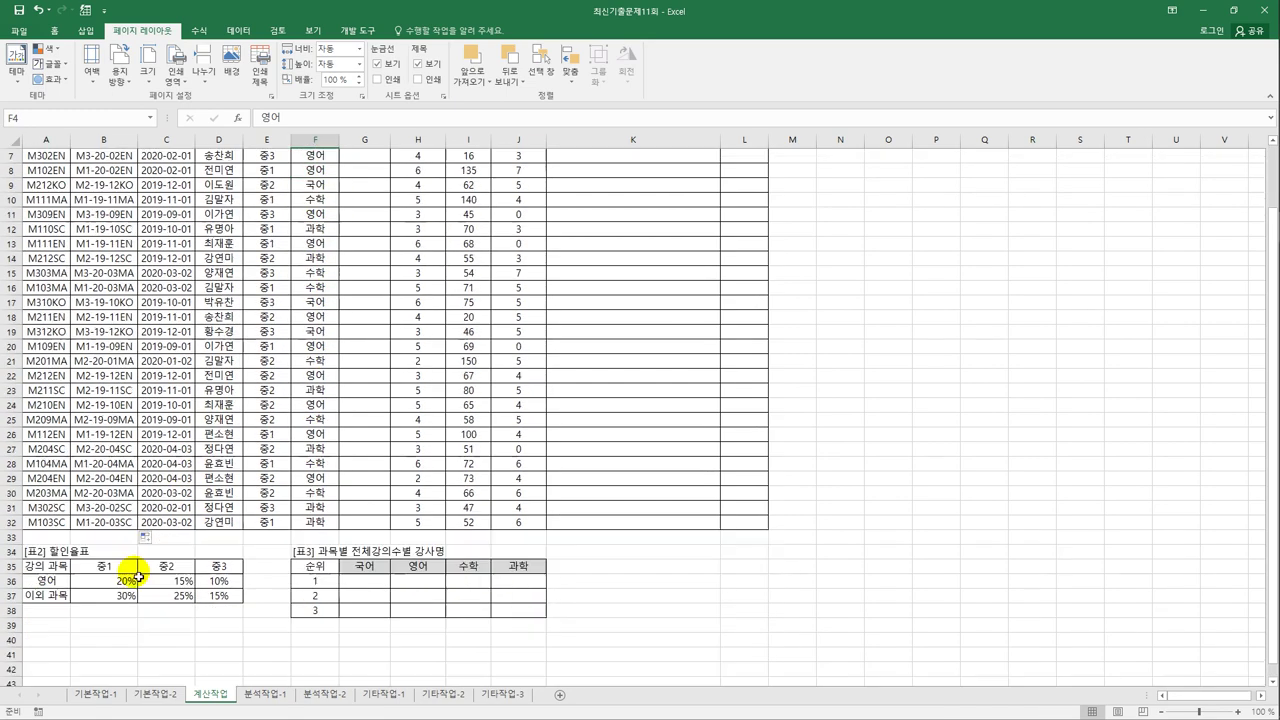
left_click_drag(103, 582, 219, 585)
scroll(150, 600, "up", 2)
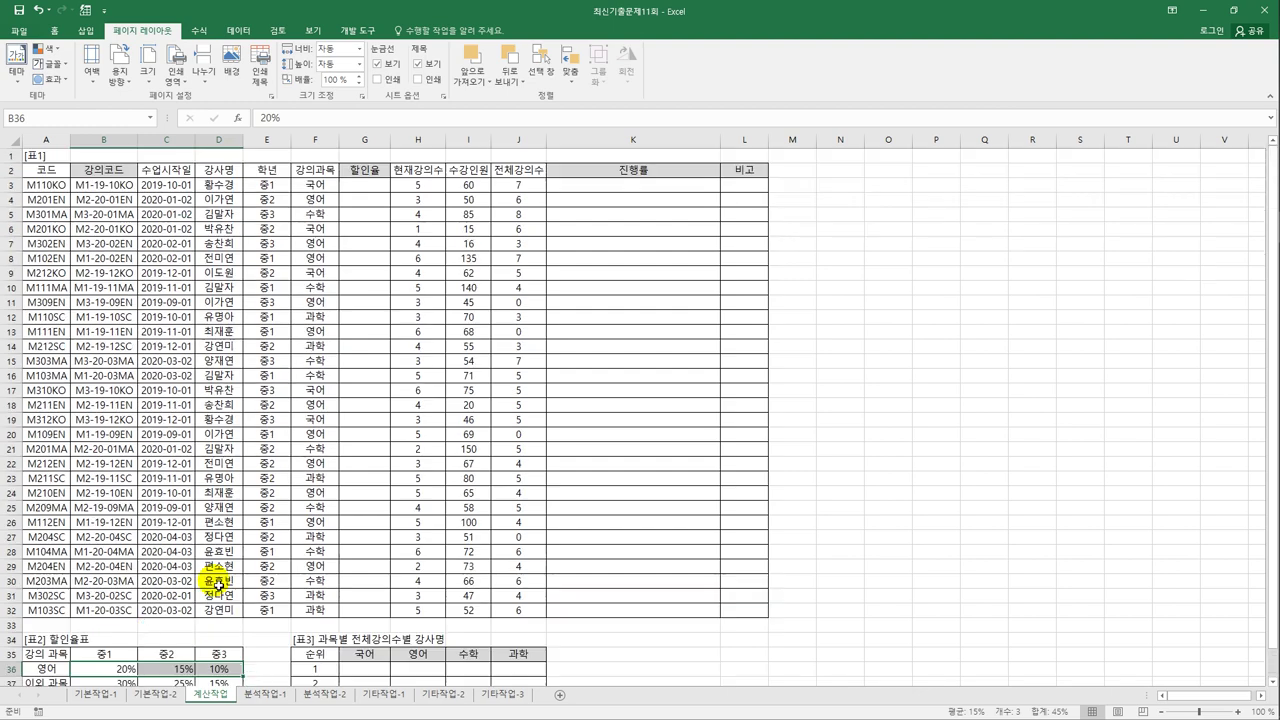
scroll(145, 617, "down", 1)
left_click_drag(107, 639, 205, 642)
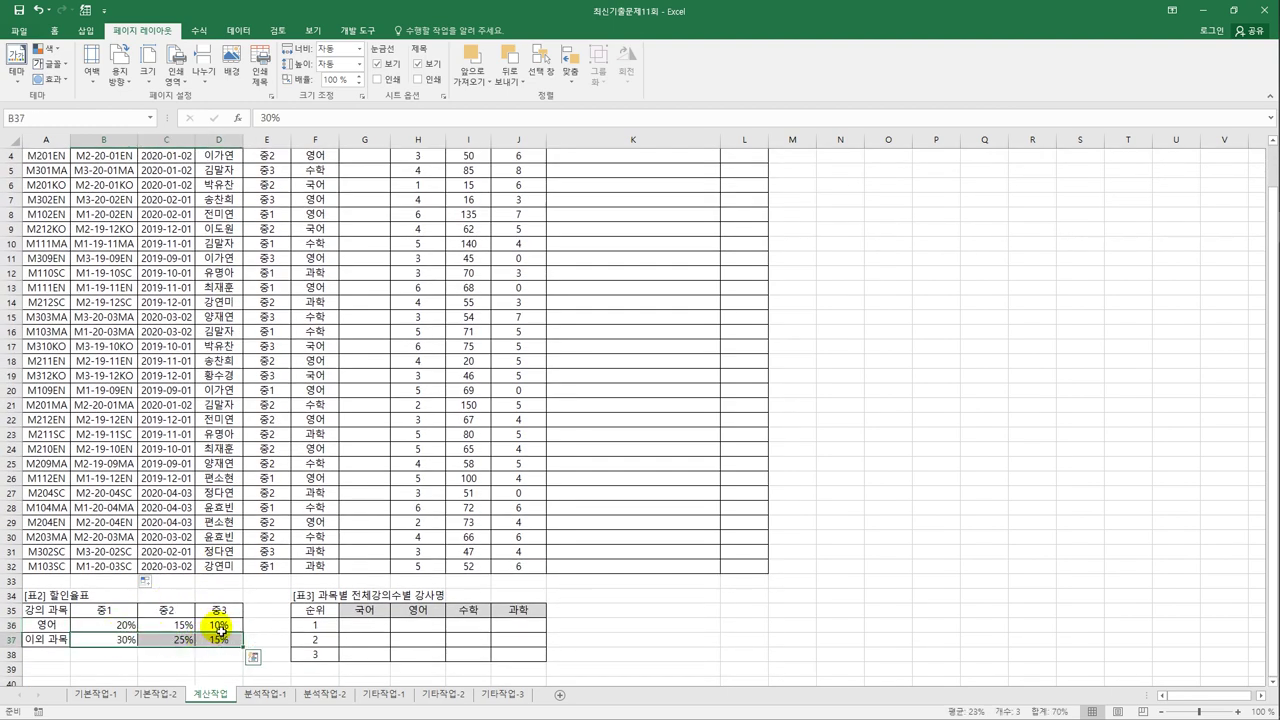
scroll(221, 627, "up", 1)
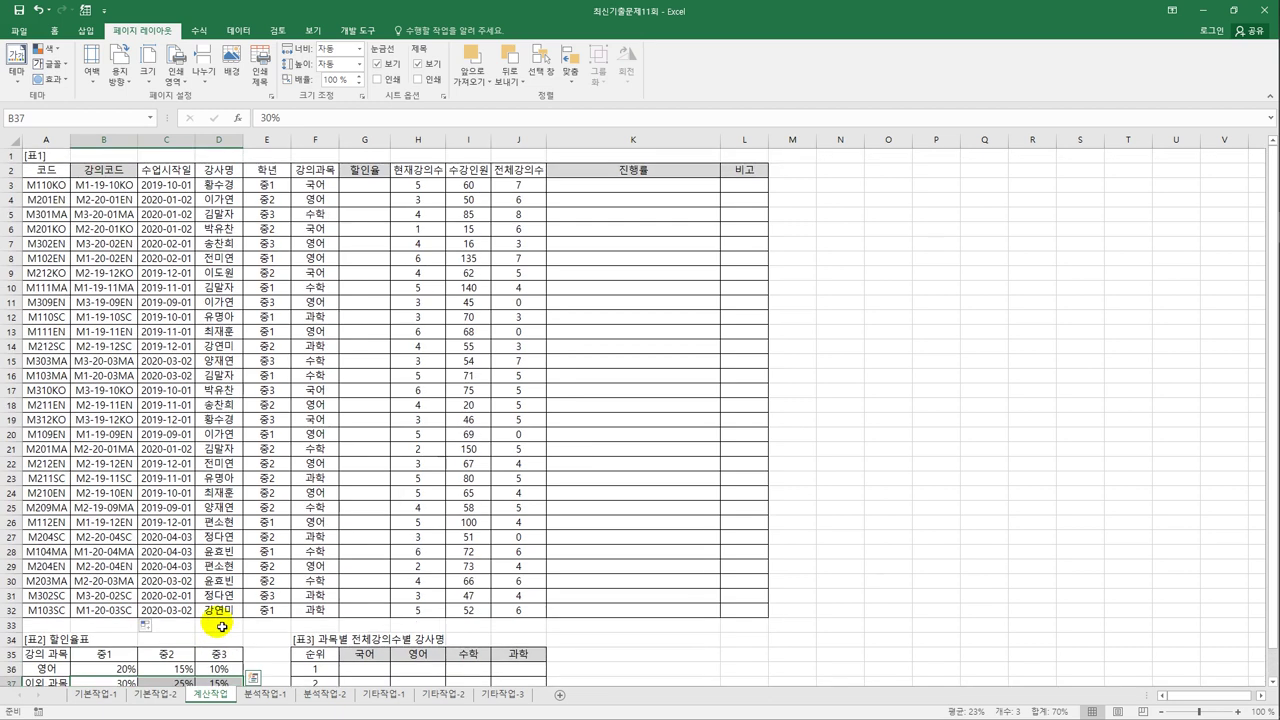
Step: Start an HLOOKUP formula in G3 of the 할인율 column with E3 as lookup value and $B$35:$D$37 as absolute table range
left_click(379, 189)
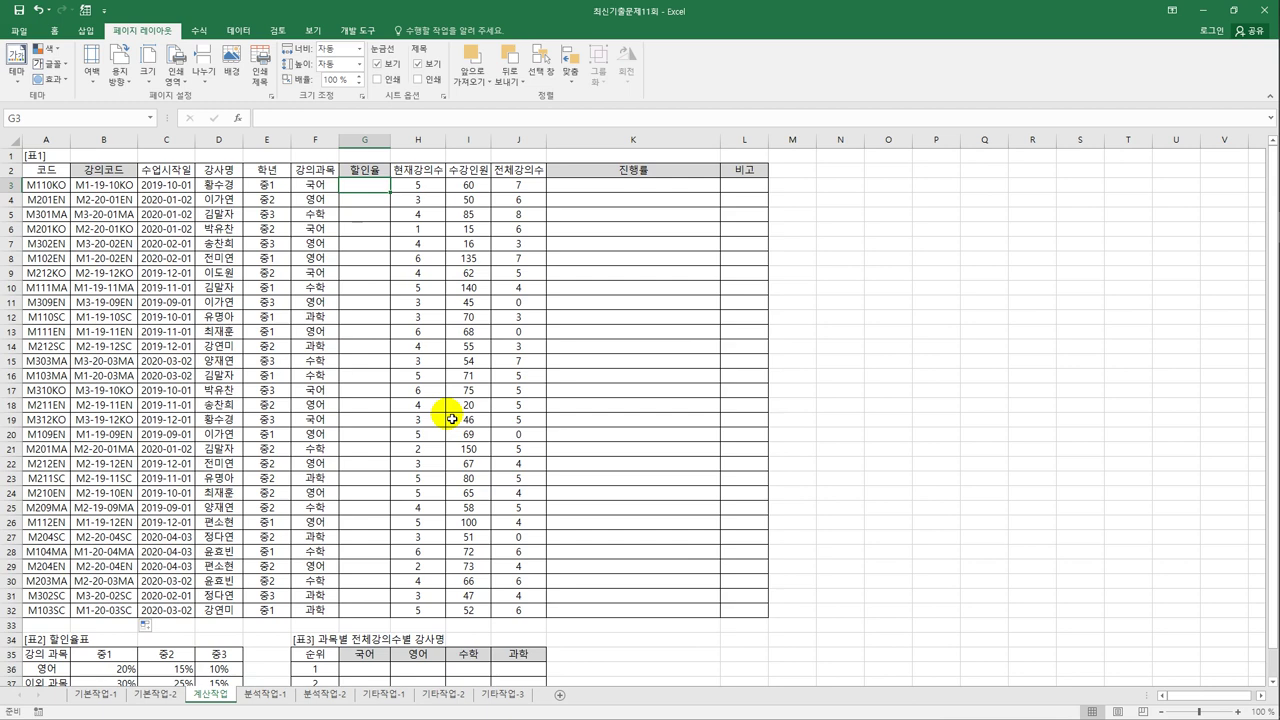
type("=")
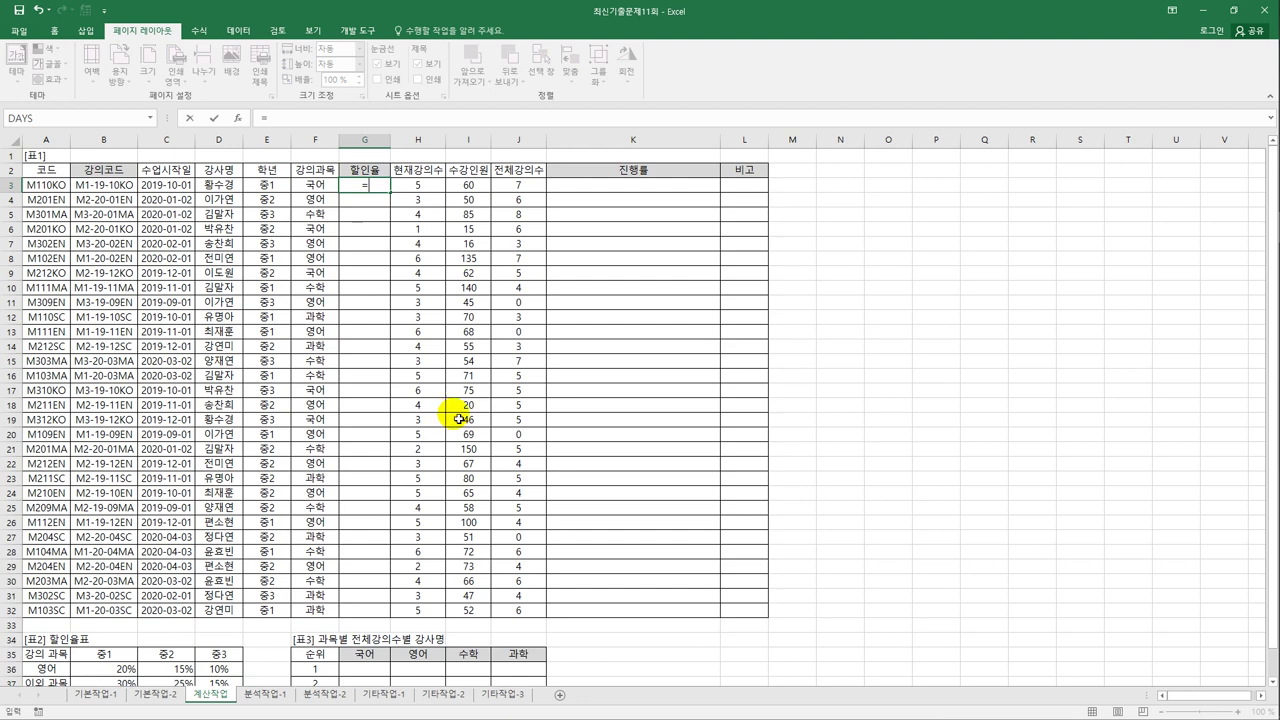
type("hl")
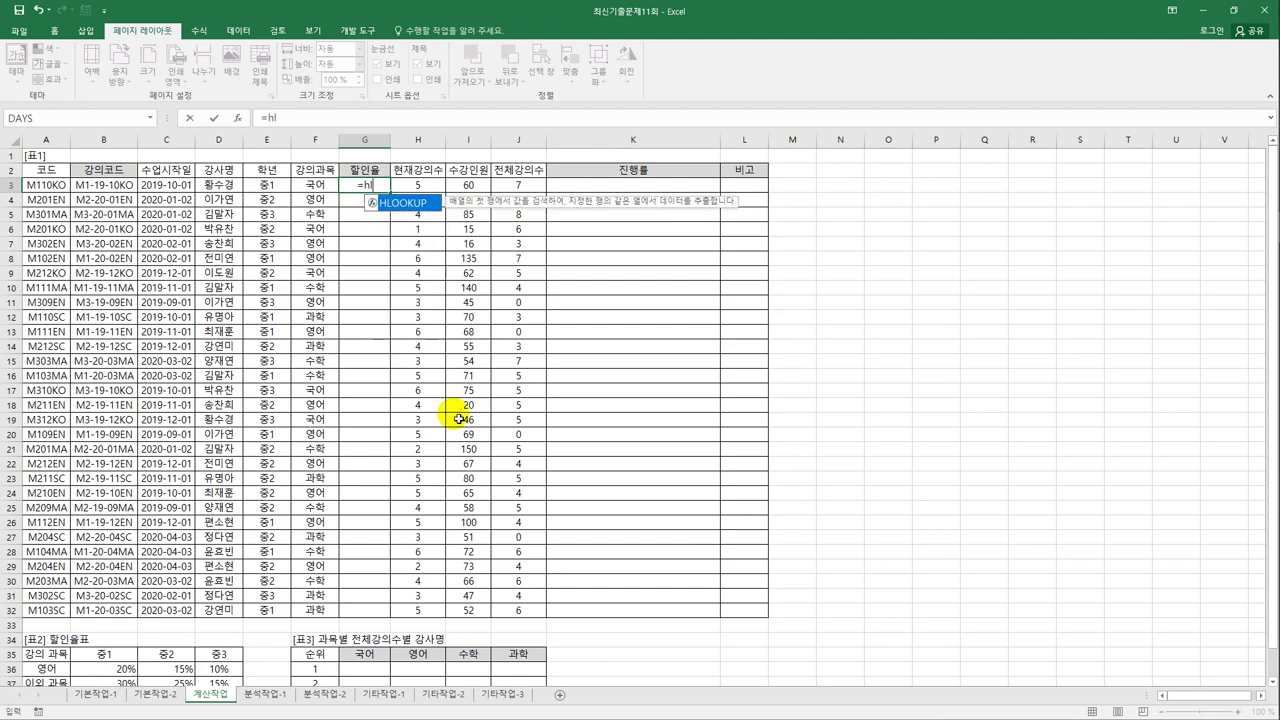
key("Tab")
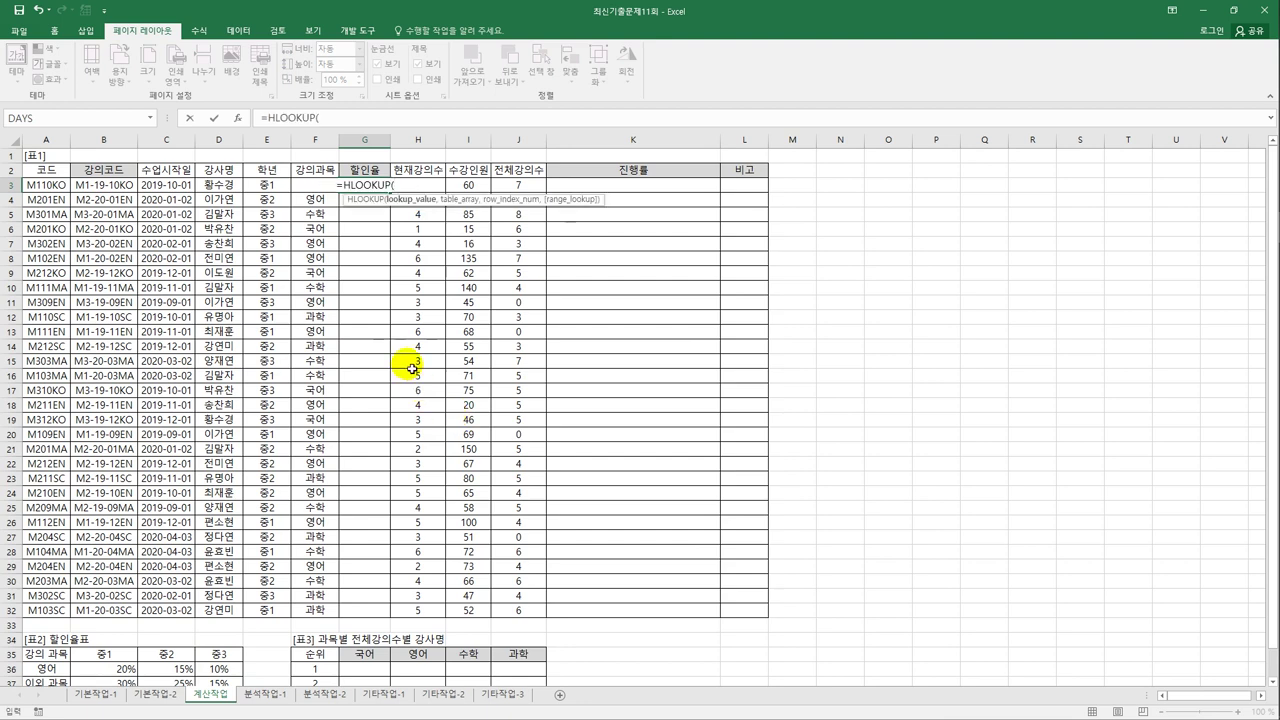
left_click(282, 188)
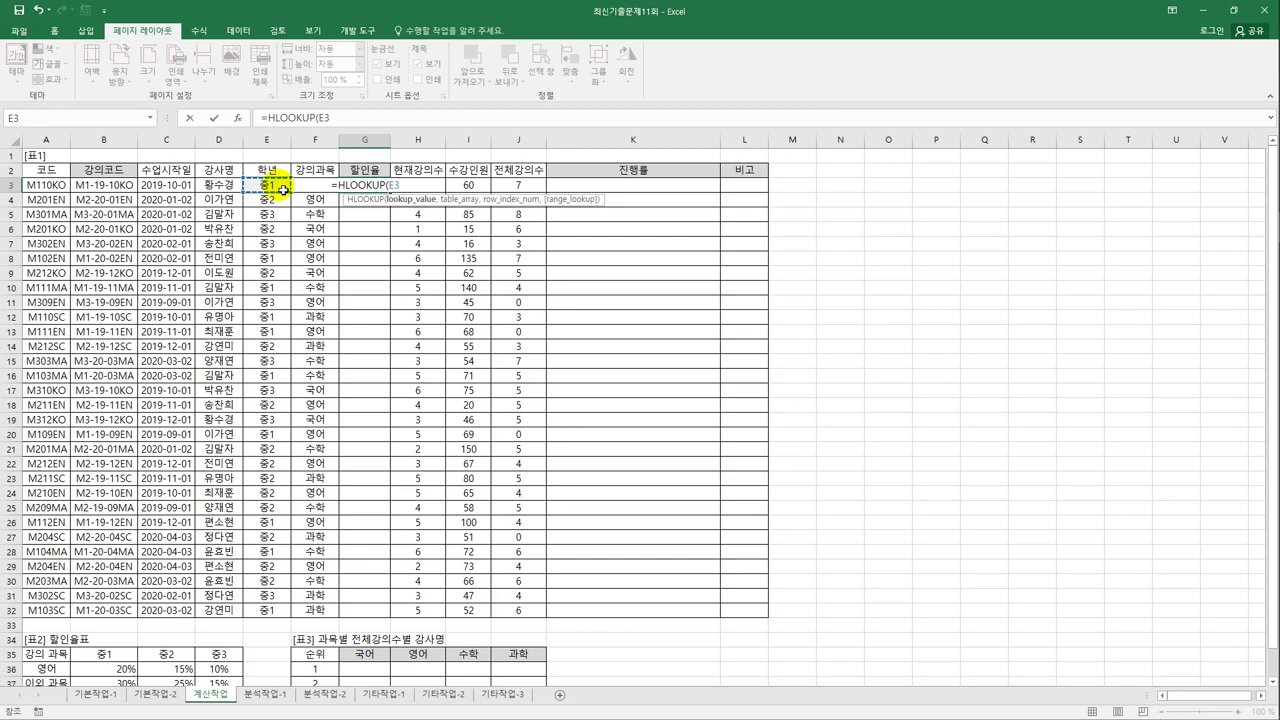
type(",")
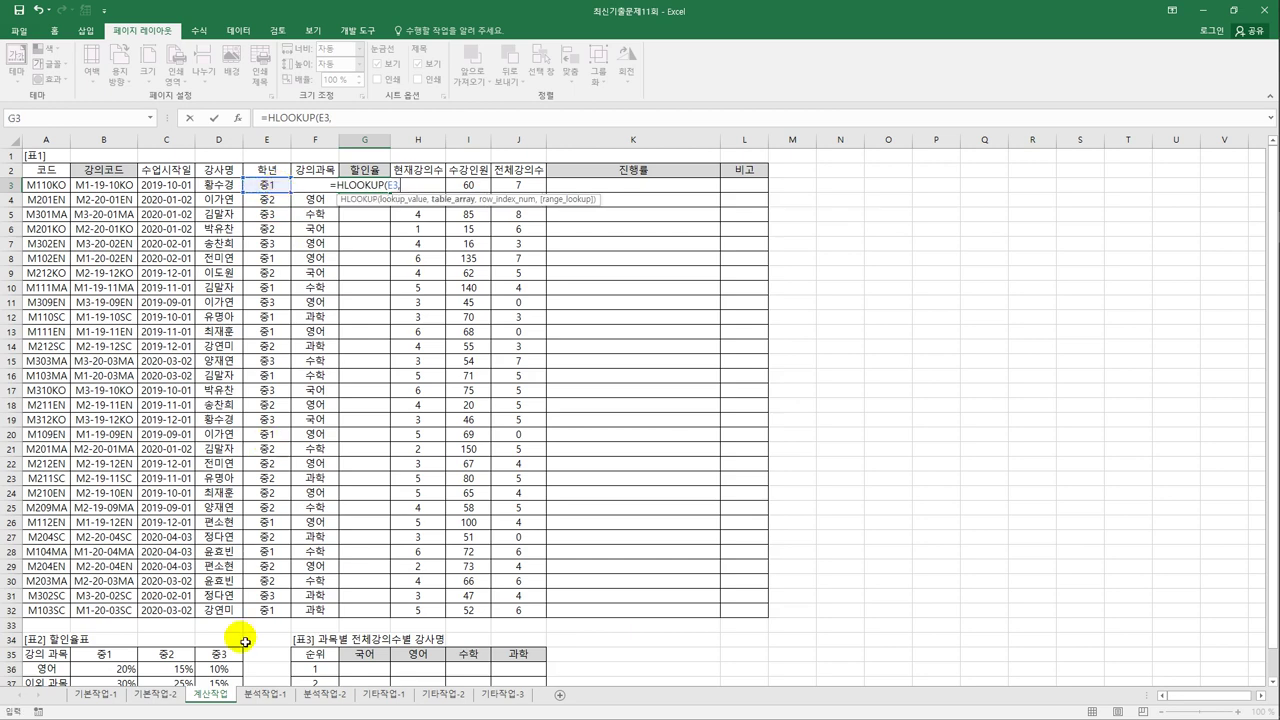
scroll(245, 640, "down", 1)
left_click_drag(123, 612, 205, 642)
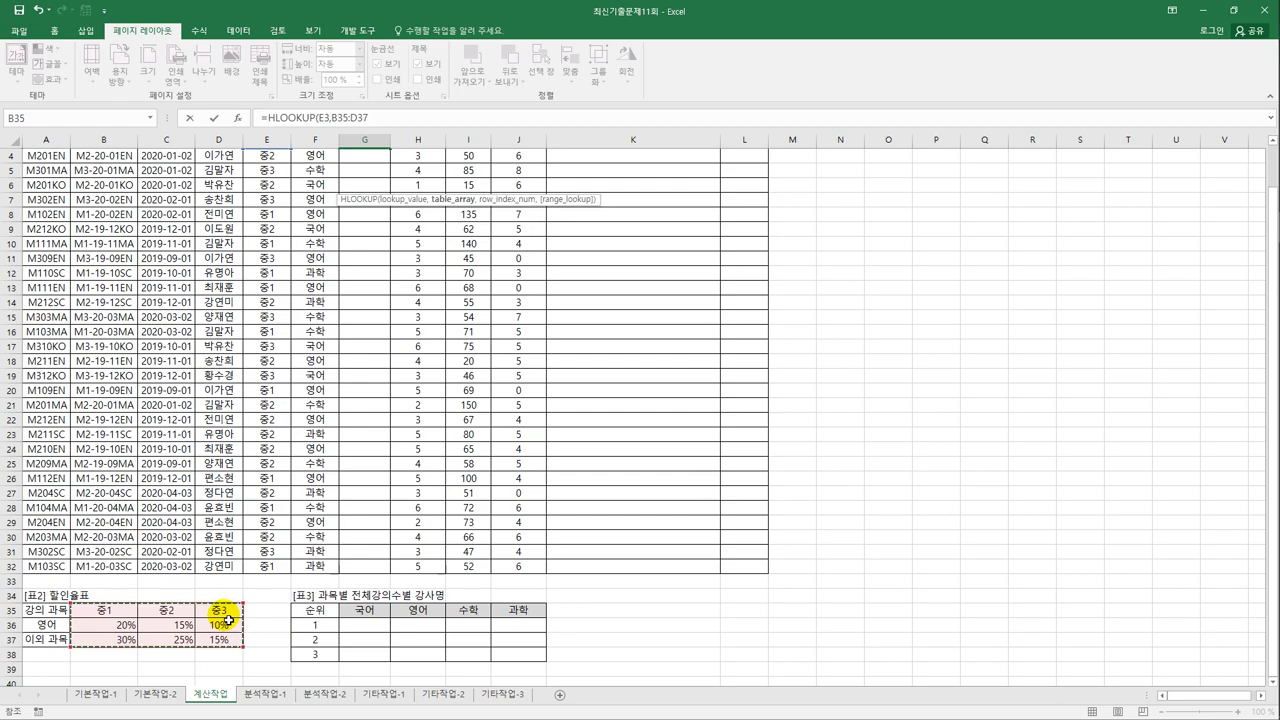
key("F4")
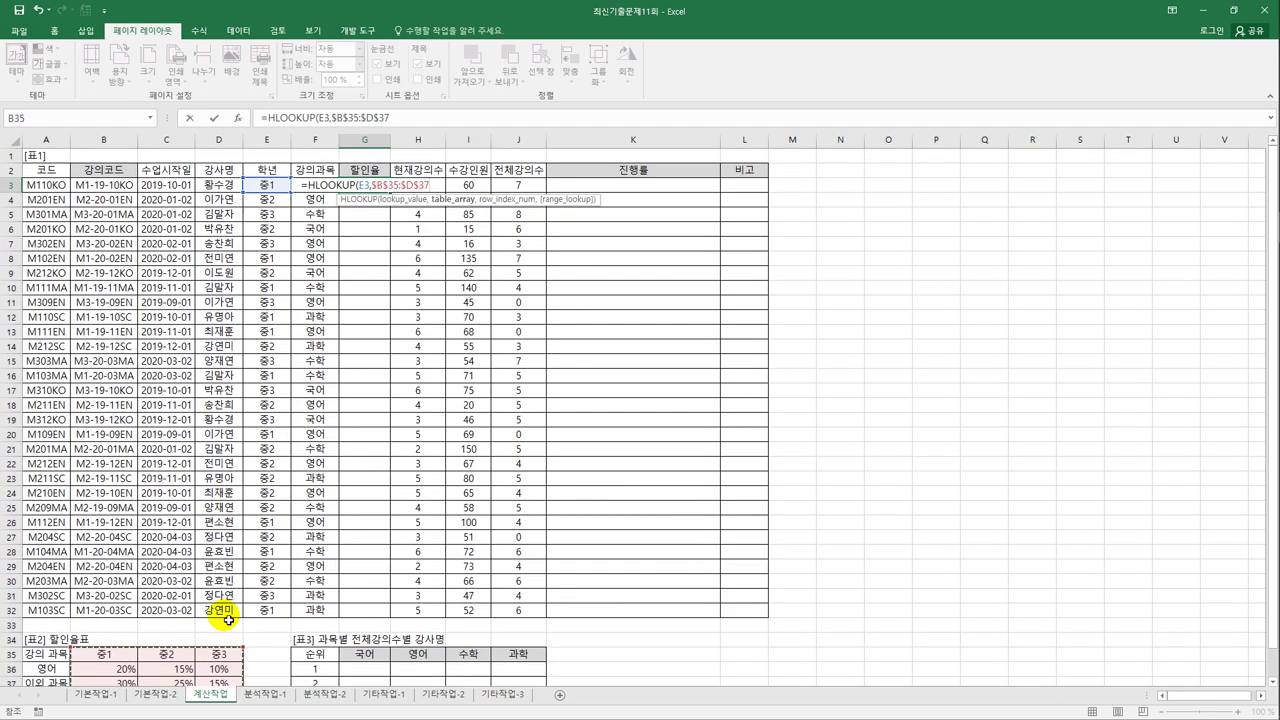
type(",")
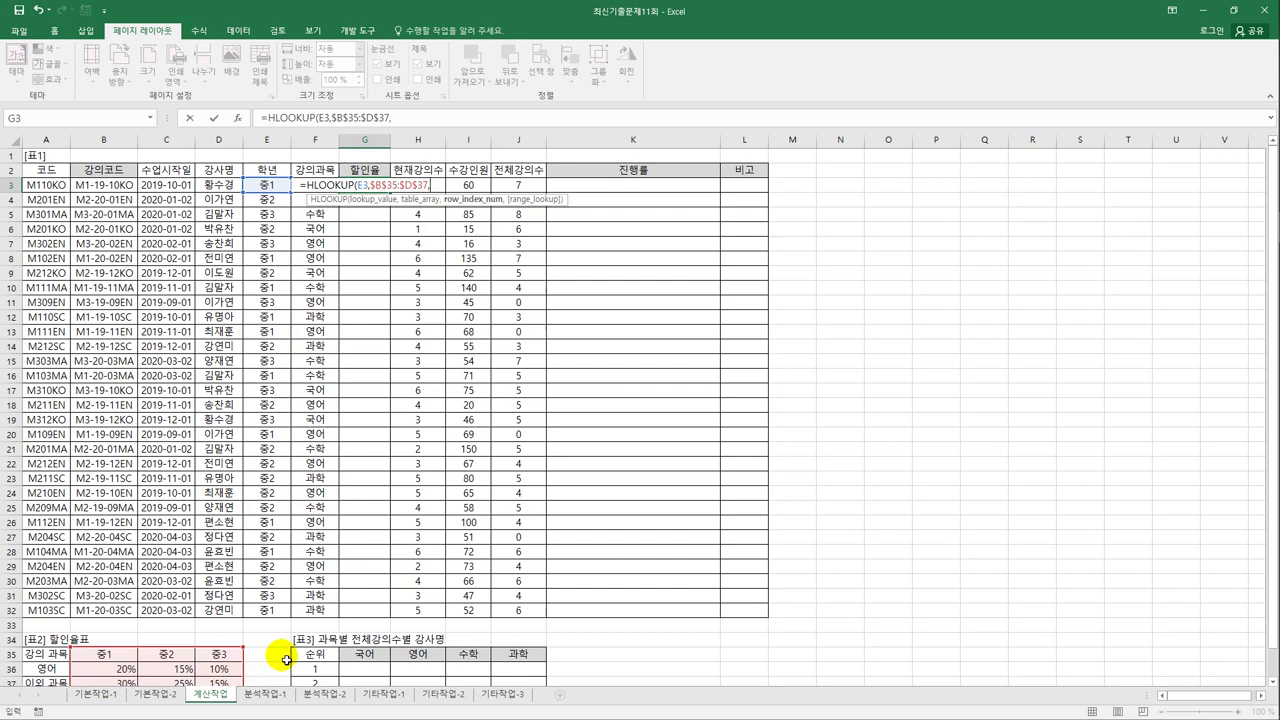
Step: Nest a MATCH function as the row index in G3's HLOOKUP, with F3 as lookup value and $A$36:$A$37 as absolute lookup array
type("ma")
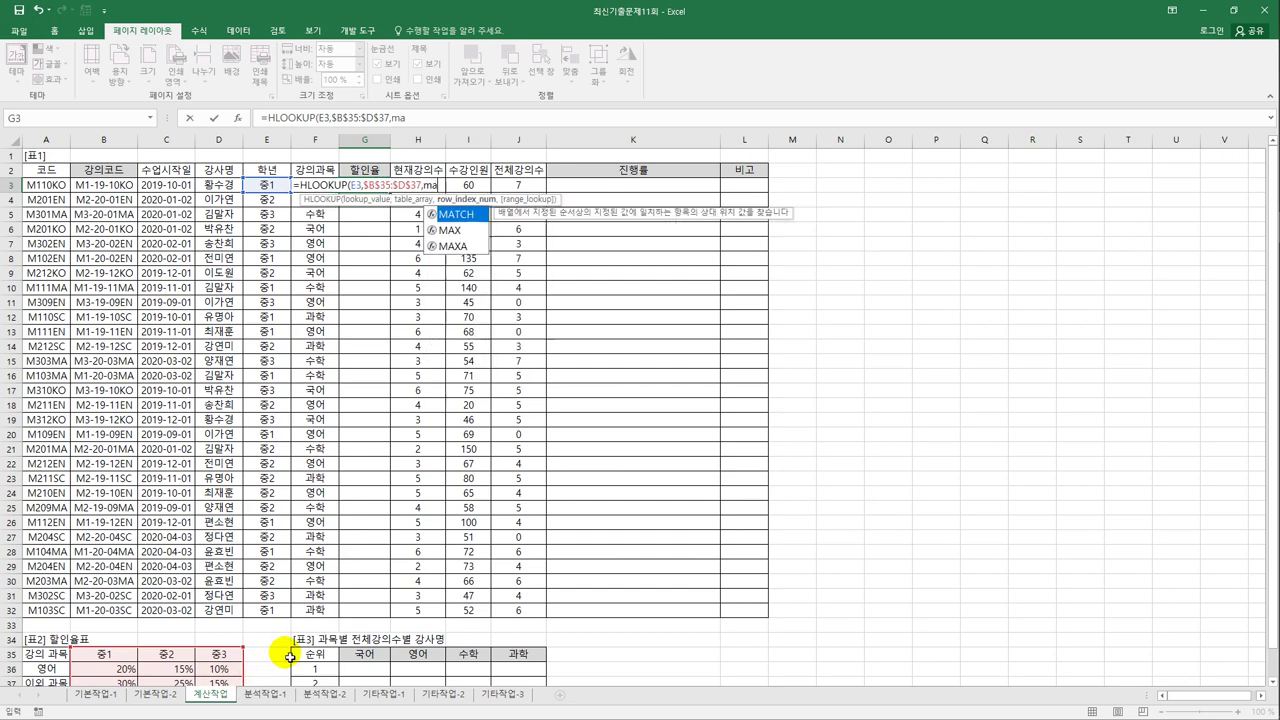
key("Tab")
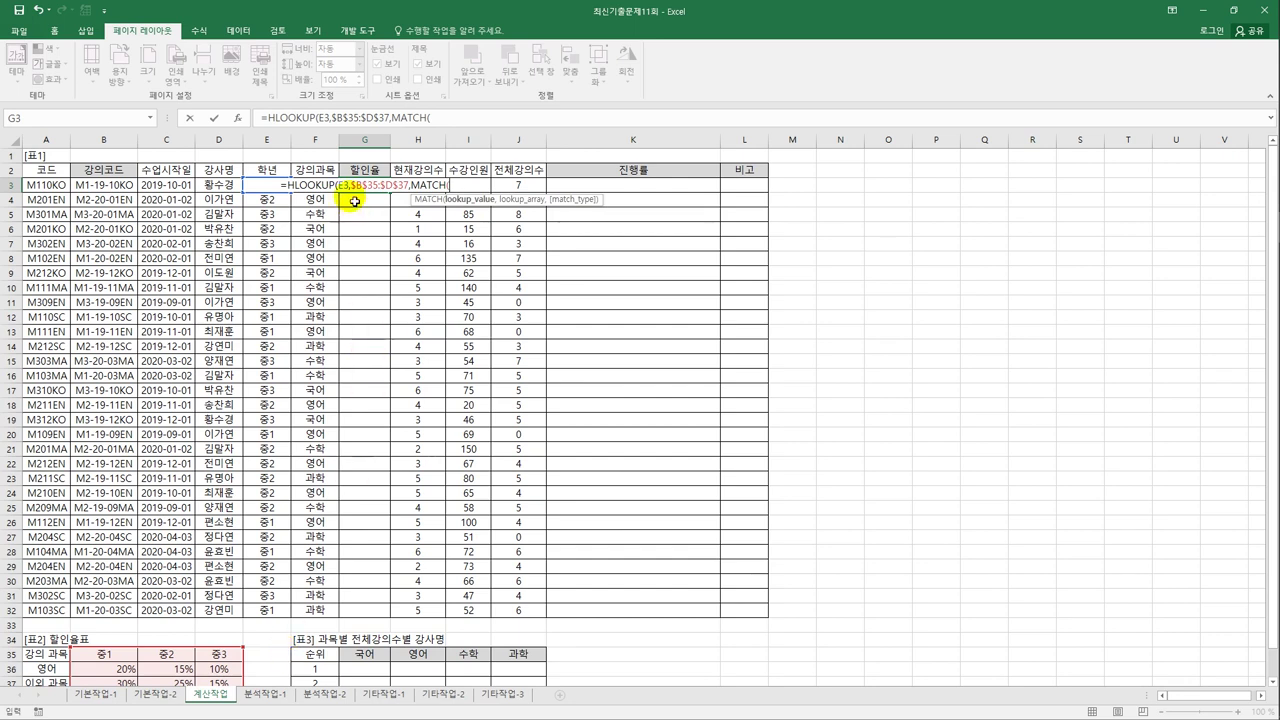
key("Left")
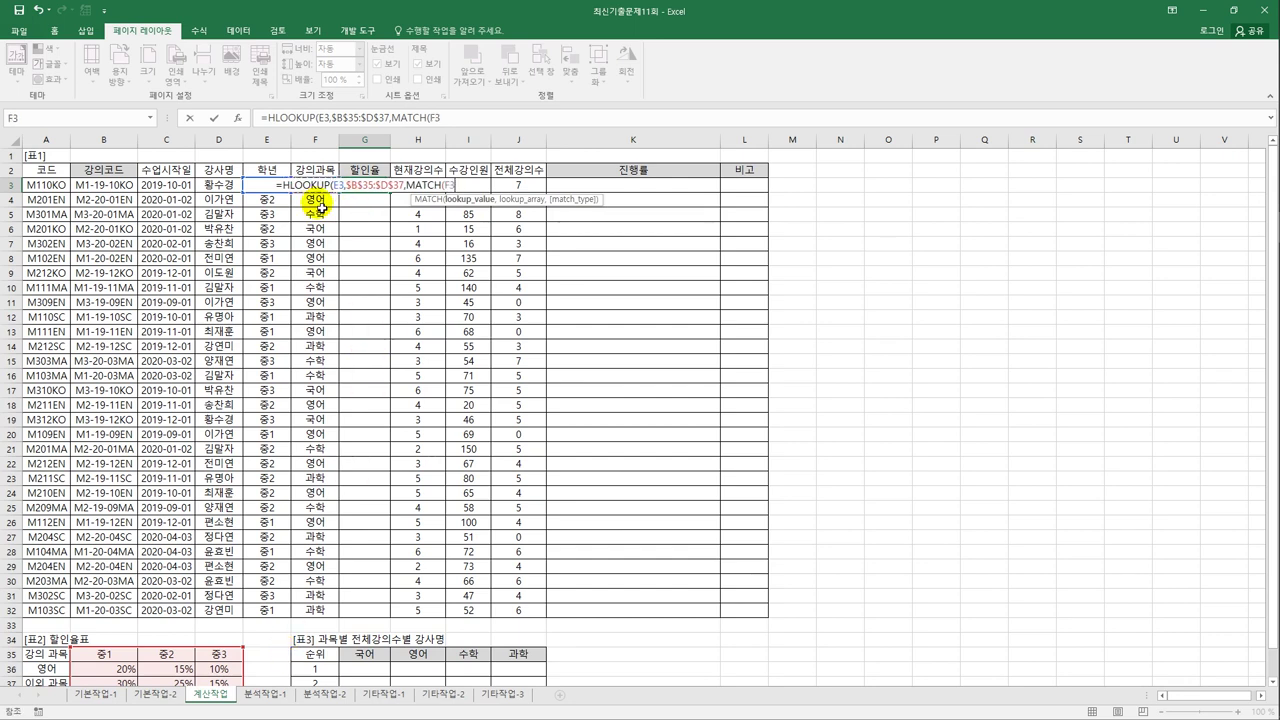
type(",")
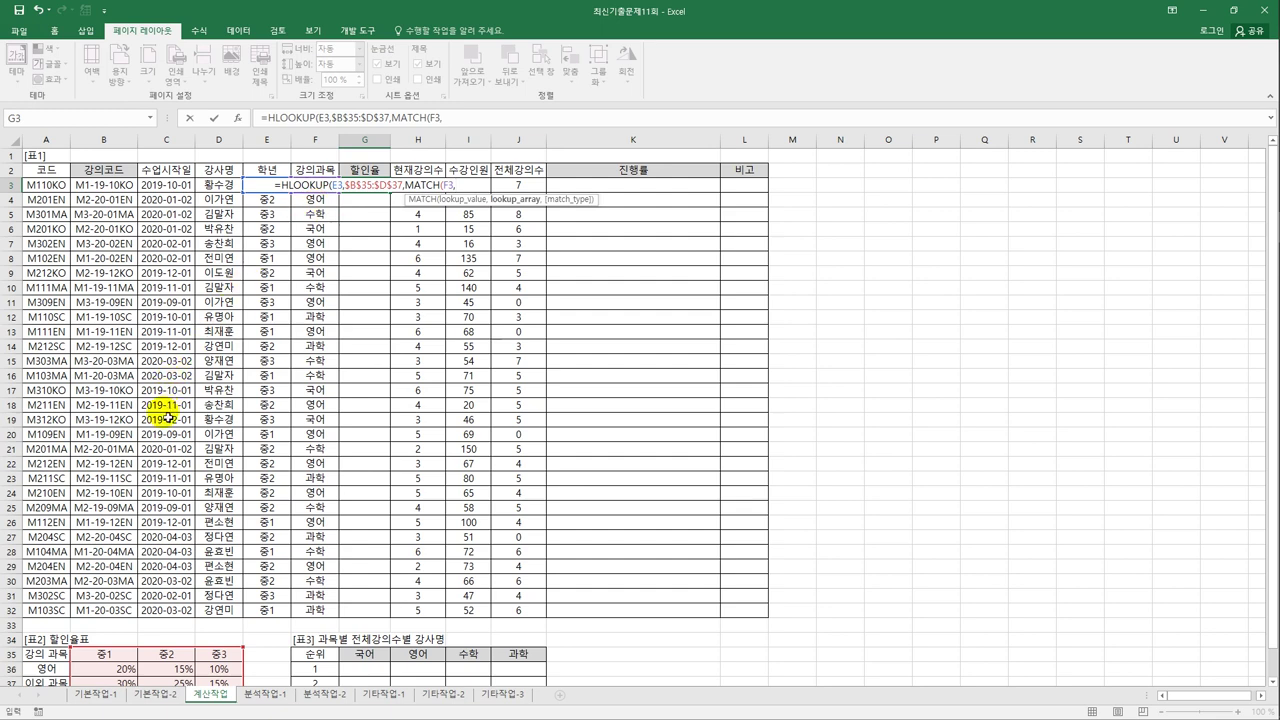
scroll(163, 412, "down", 1)
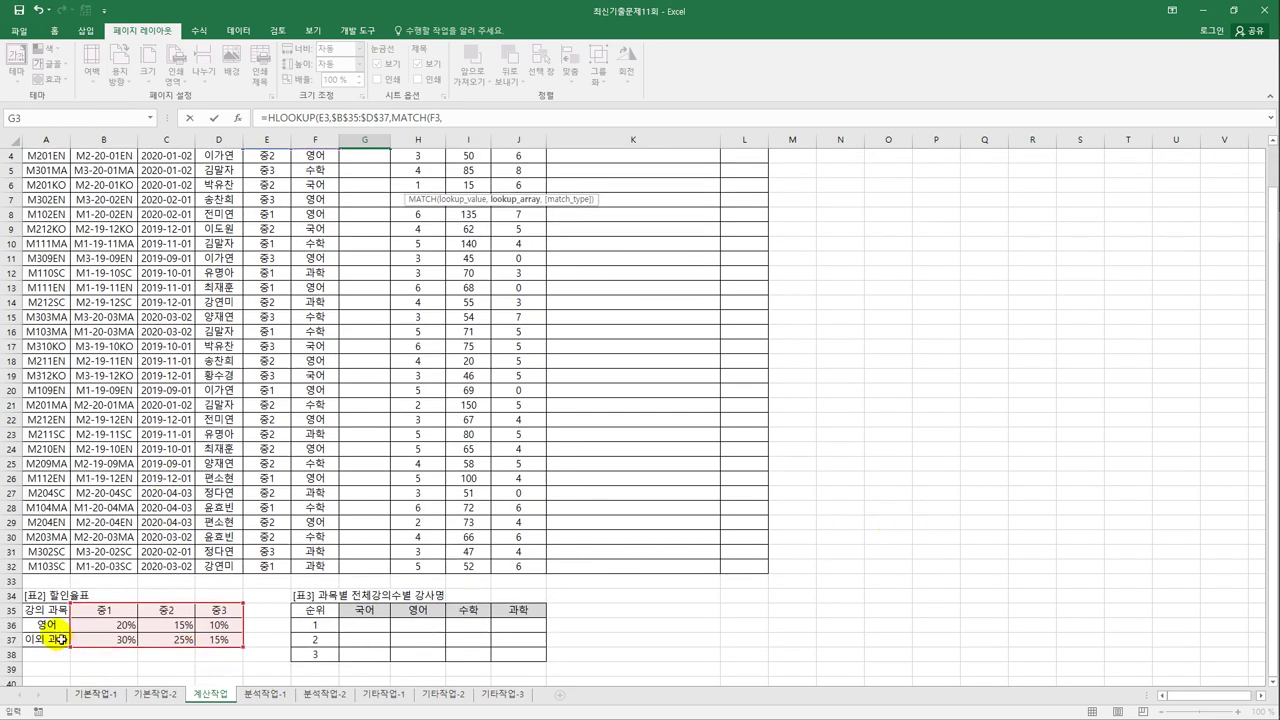
left_click_drag(50, 626, 58, 641)
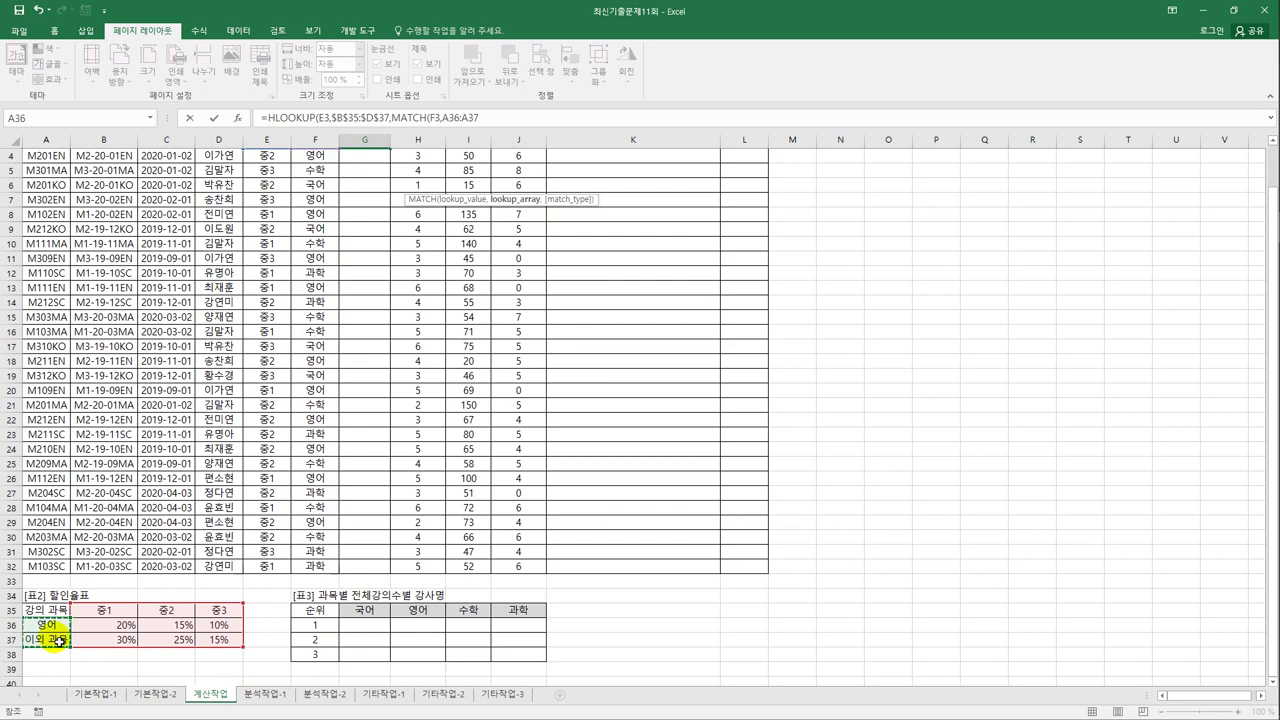
scroll(58, 640, "up", 1)
key("F4")
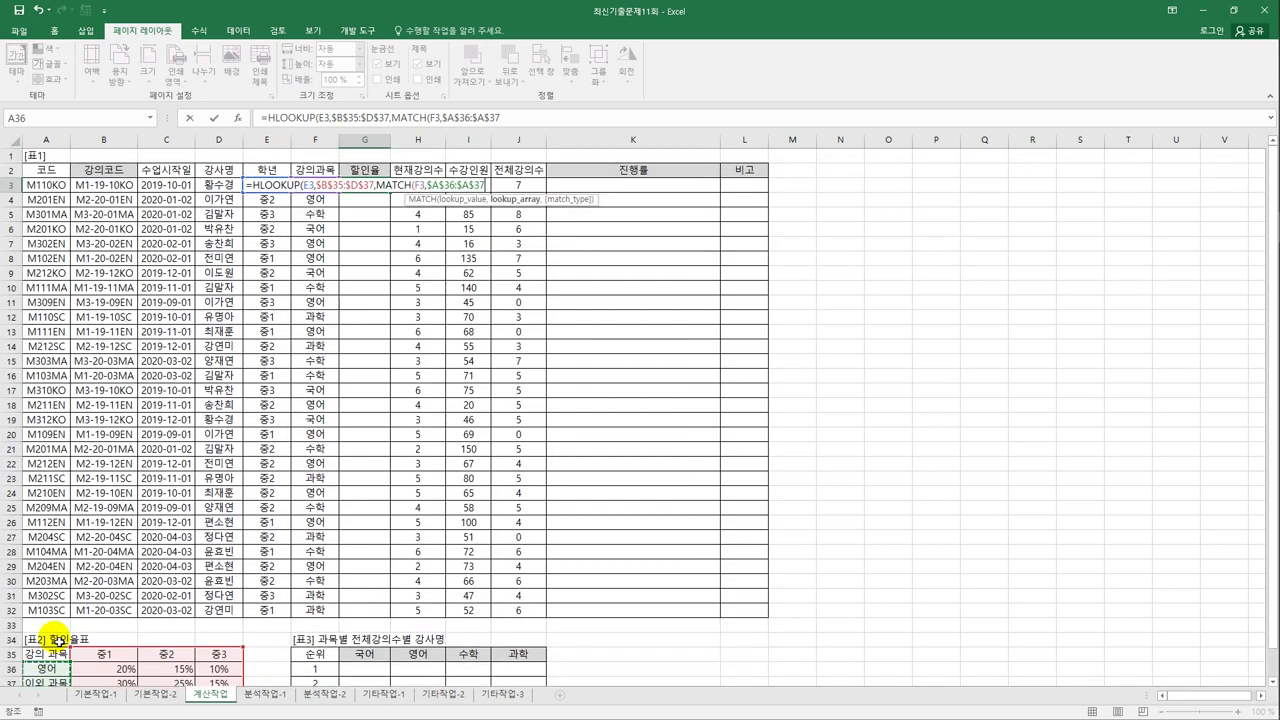
type(",")
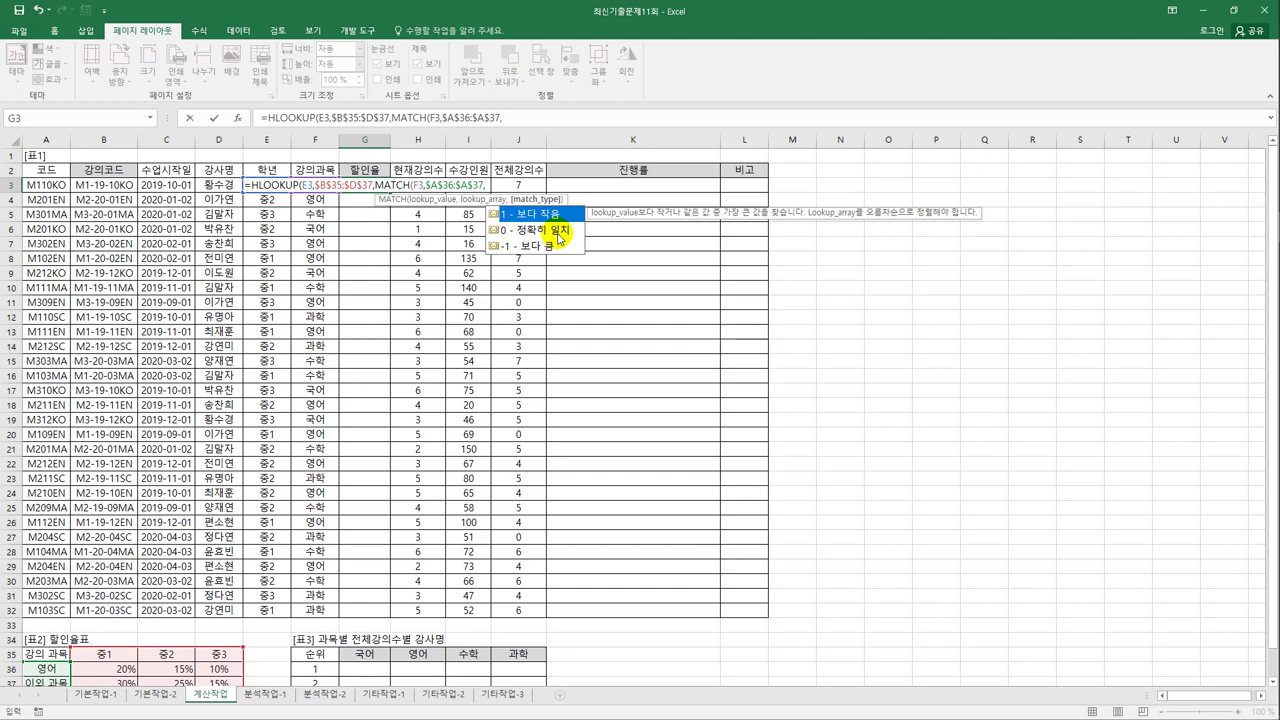
Step: Set the match type of the nested MATCH in G3 to -1 and close the function
scroll(186, 472, "down", 1)
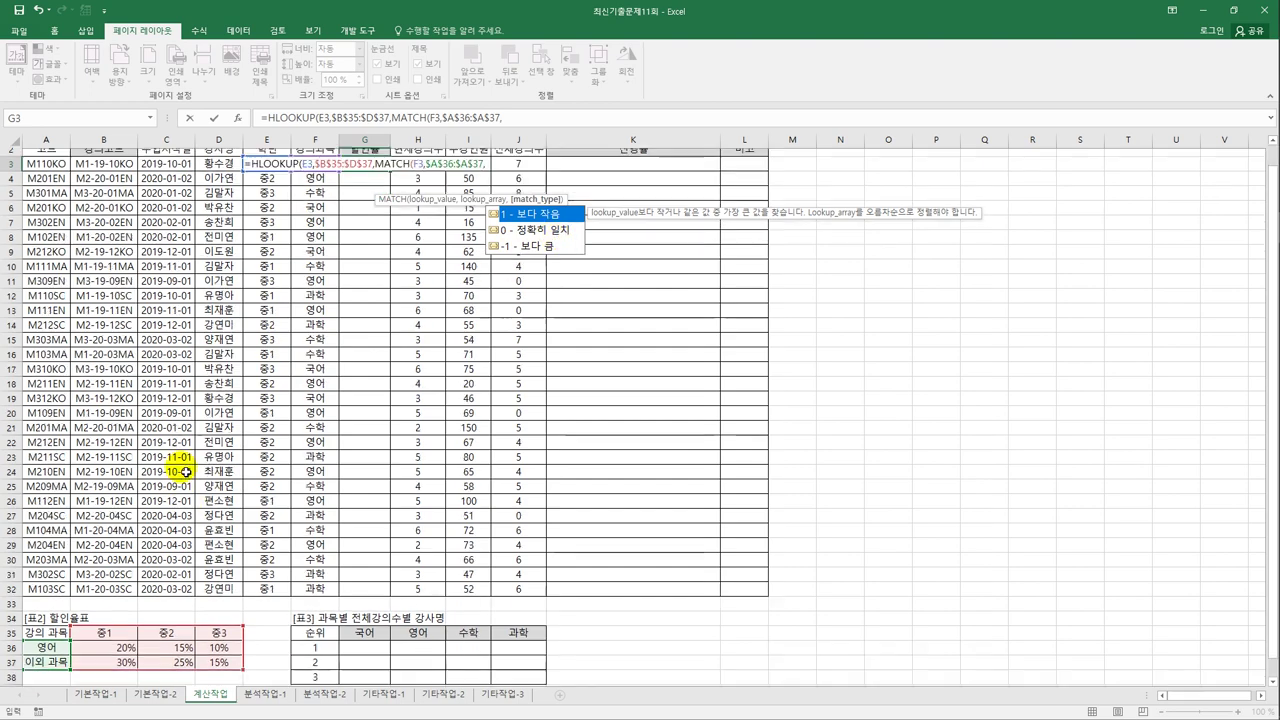
scroll(186, 472, "down", 1)
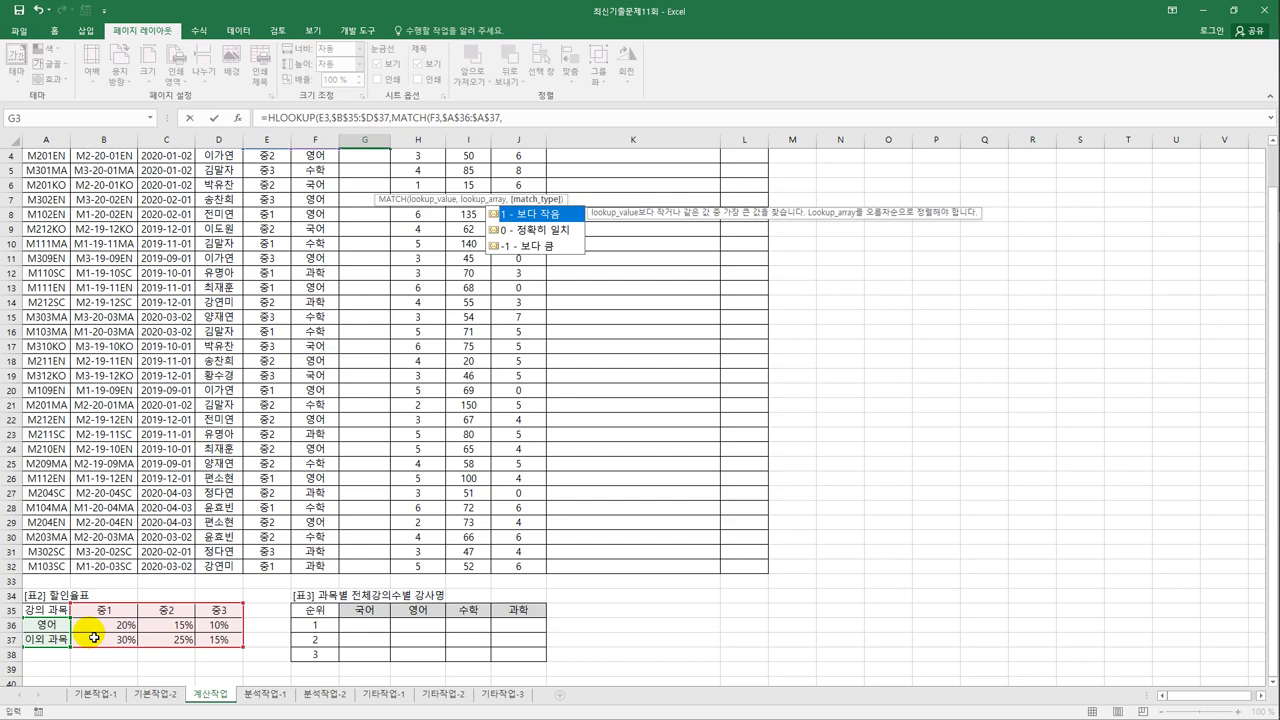
type("-1")
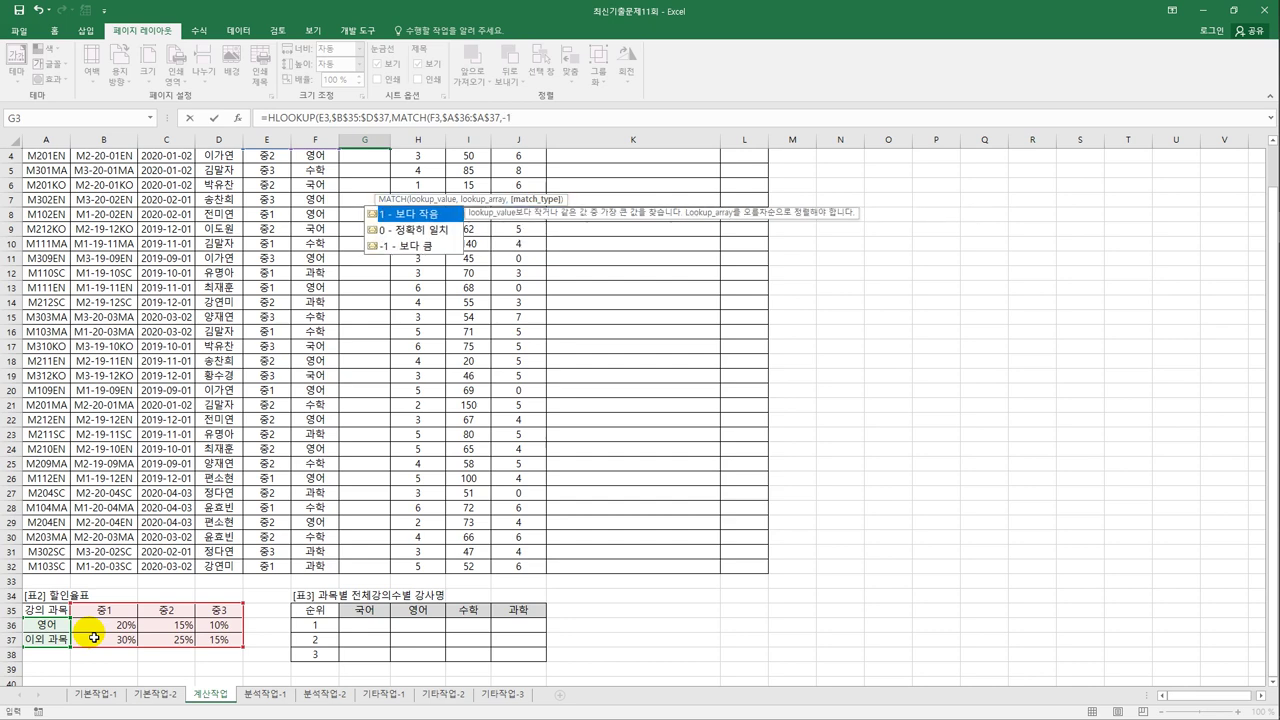
type(")")
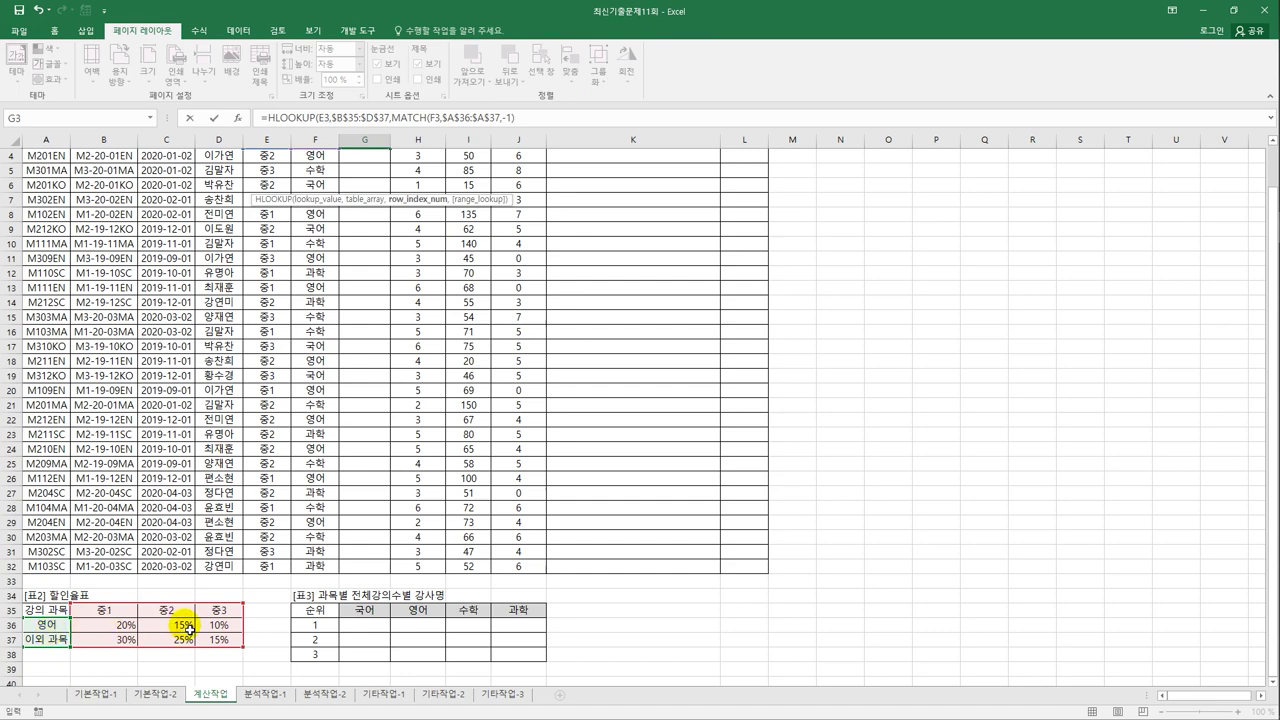
Step: Add 1 to the MATCH result, complete G3's HLOOKUP formula and fill it down to G32
left_click(520, 118)
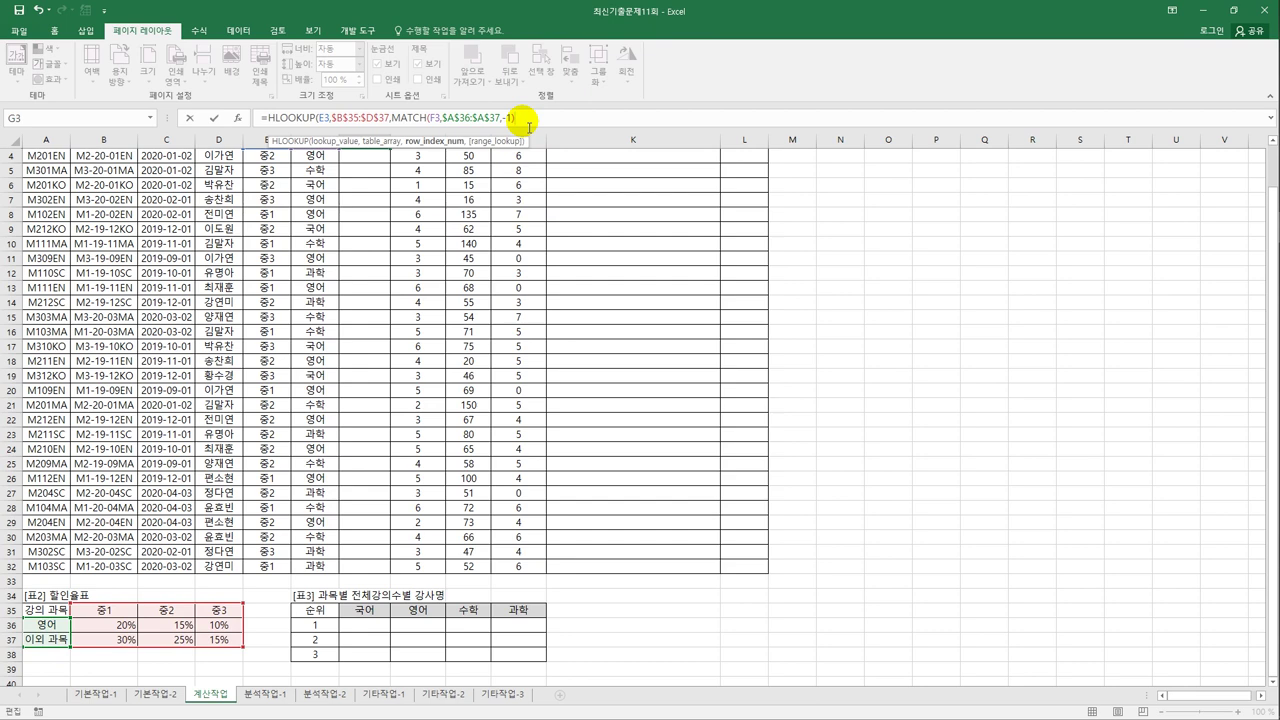
type("+1")
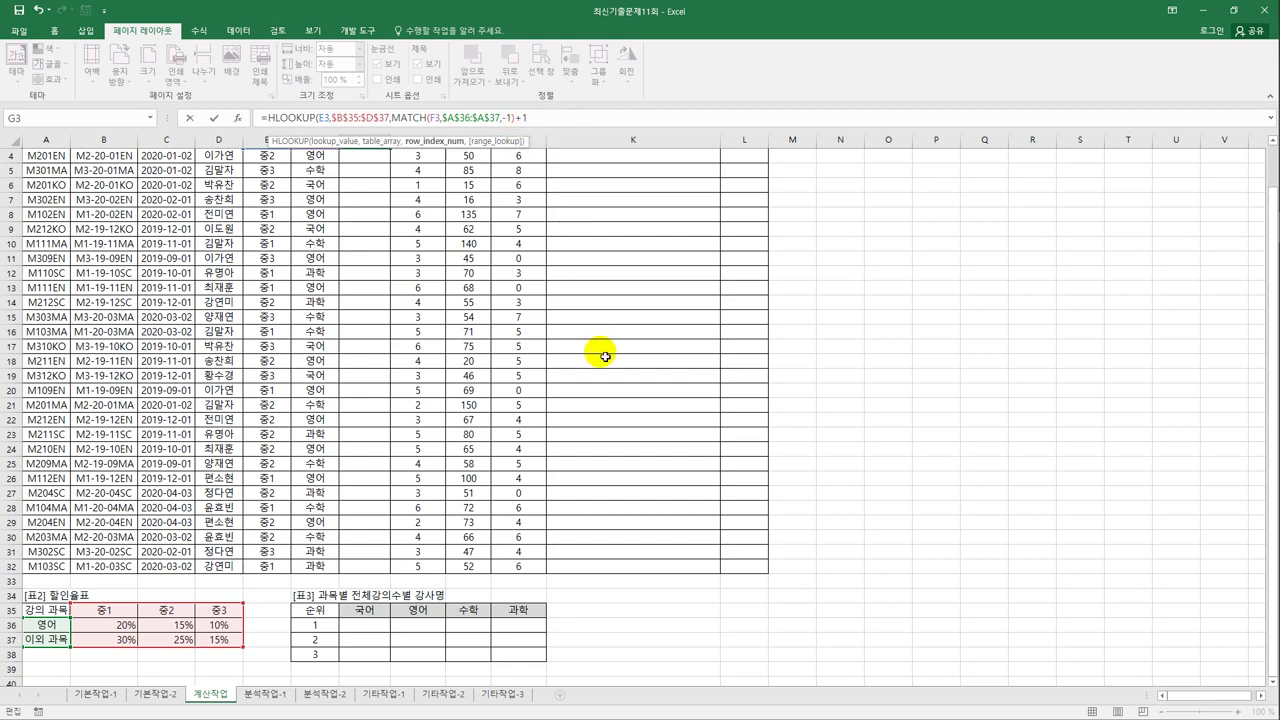
key("Right")
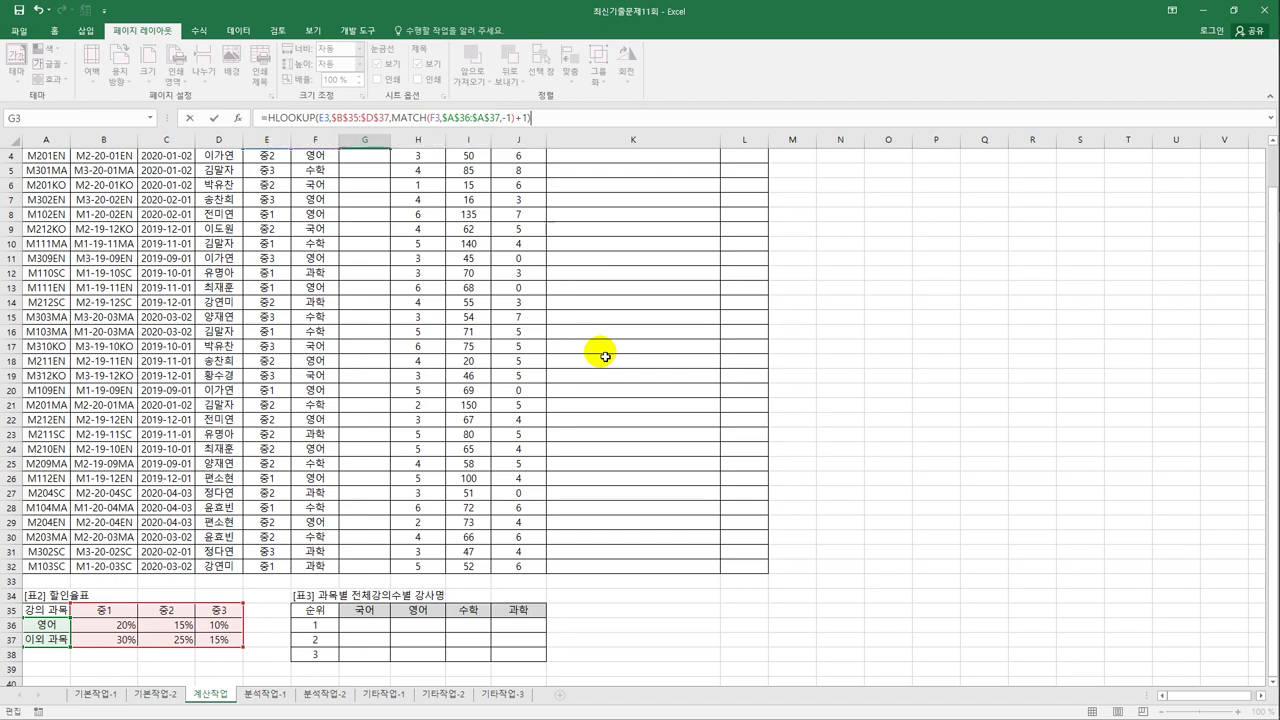
key("ctrl+Return")
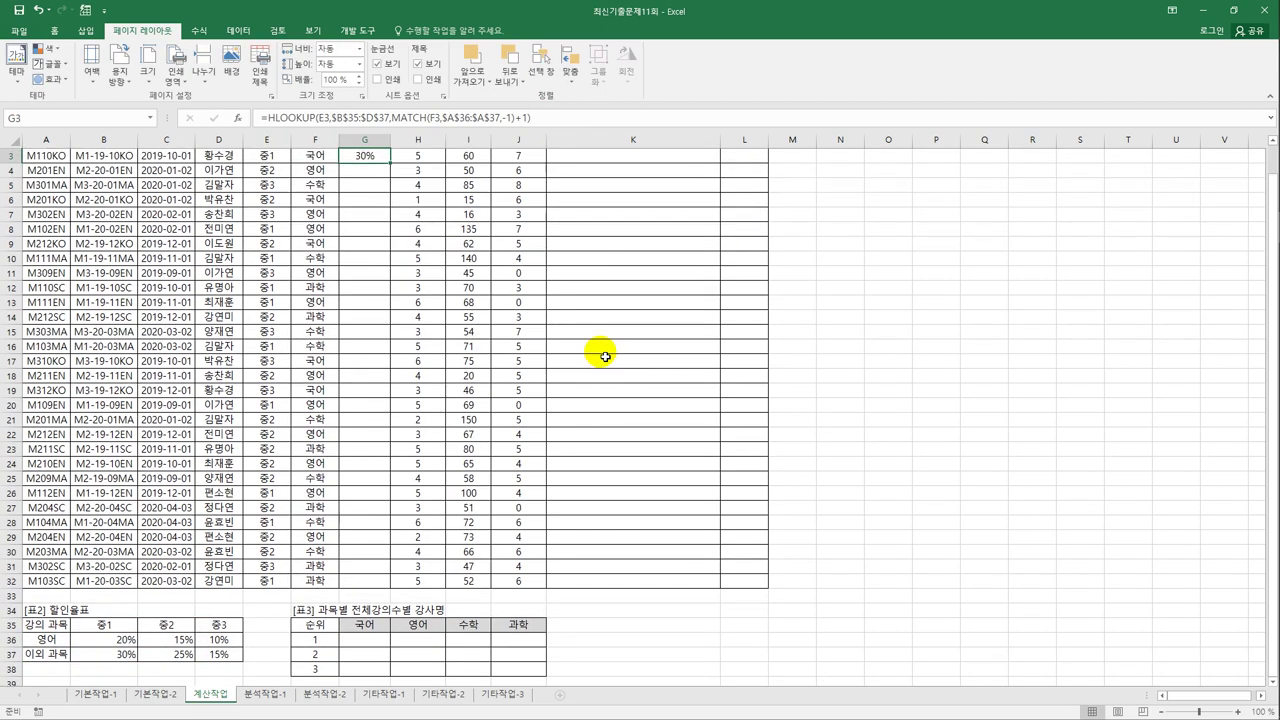
scroll(377, 243, "up", 1)
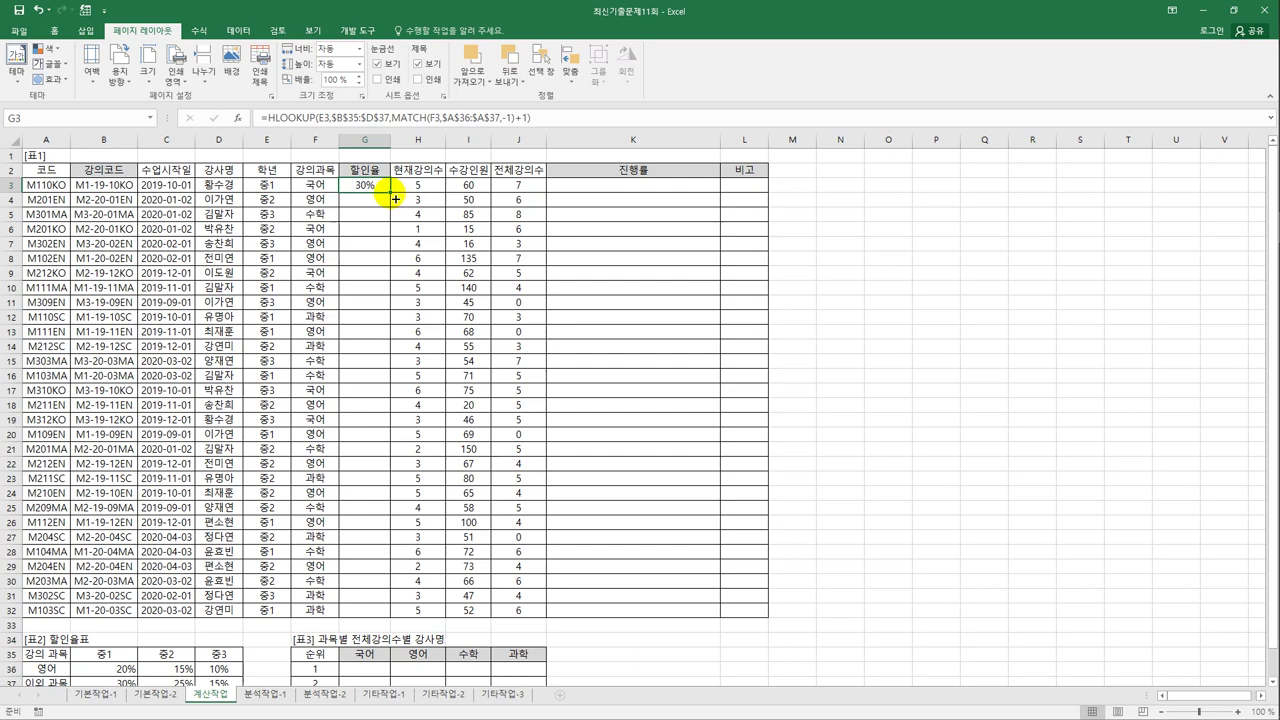
left_click_drag(396, 200, 368, 617)
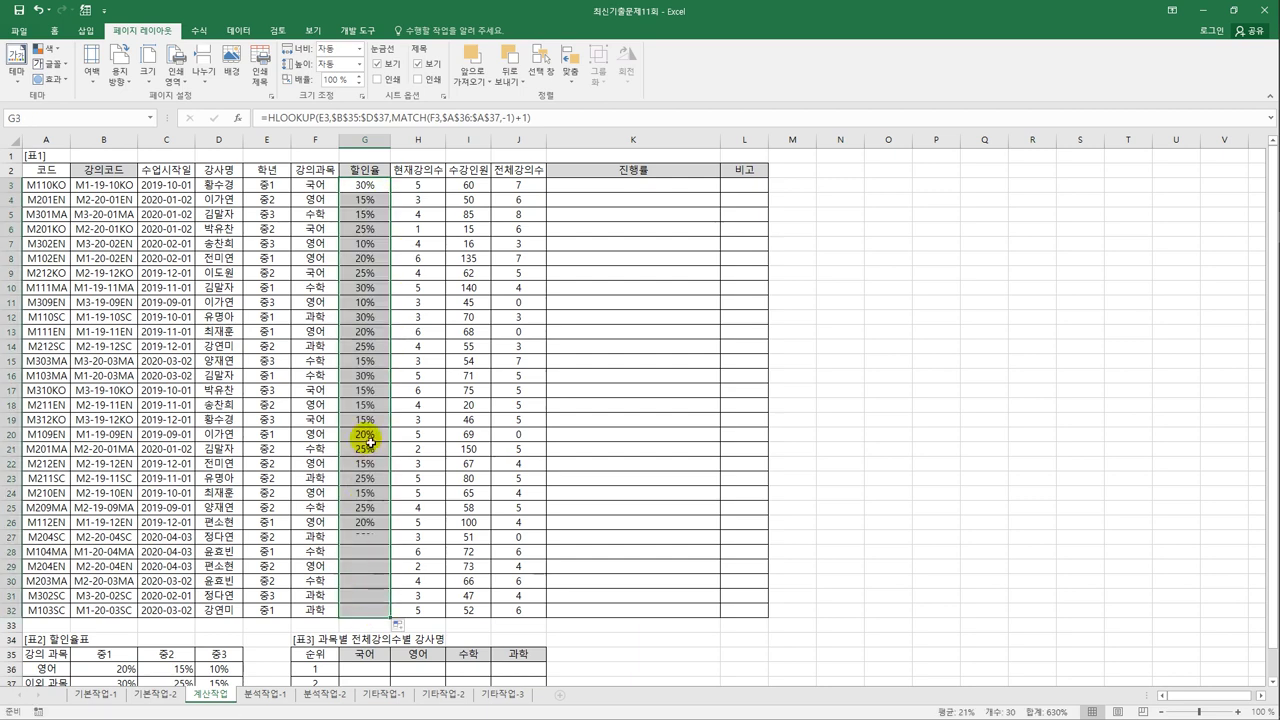
Step: Check the 할인율 results of the first rows against their 학년 and 강의과목 in the [표2] rate table
left_click(264, 185)
left_click(312, 189)
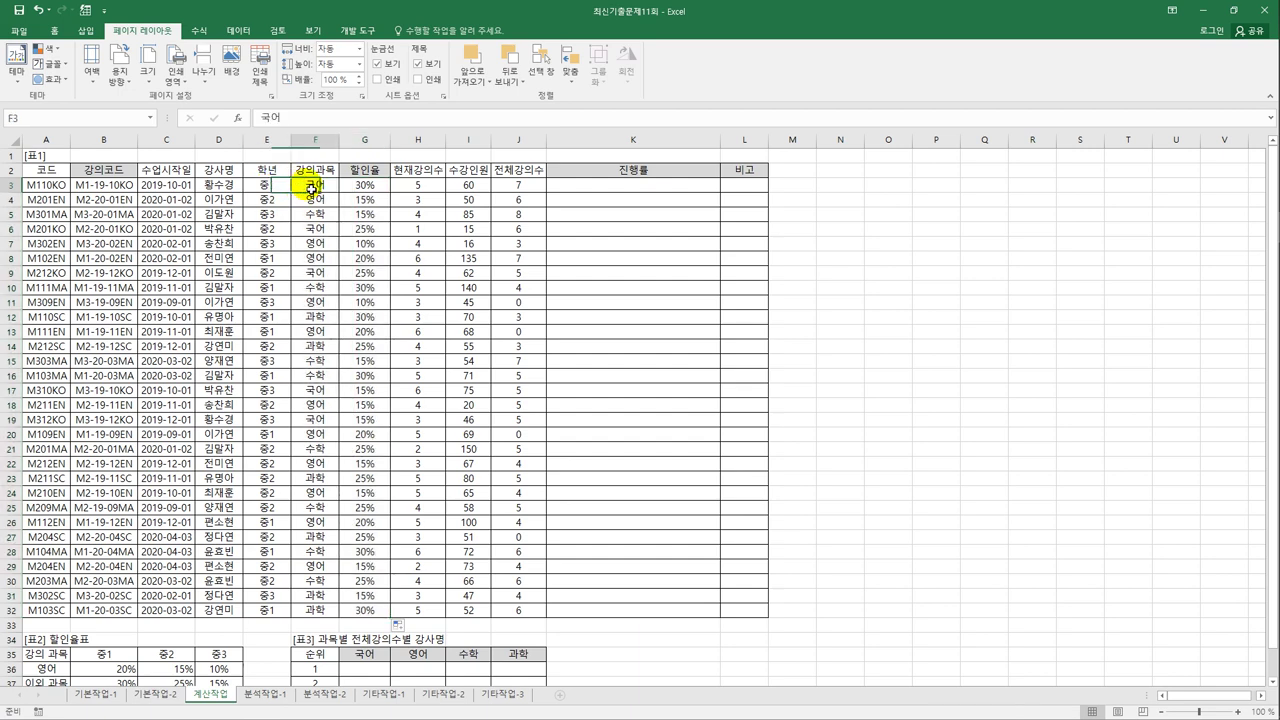
left_click(124, 654)
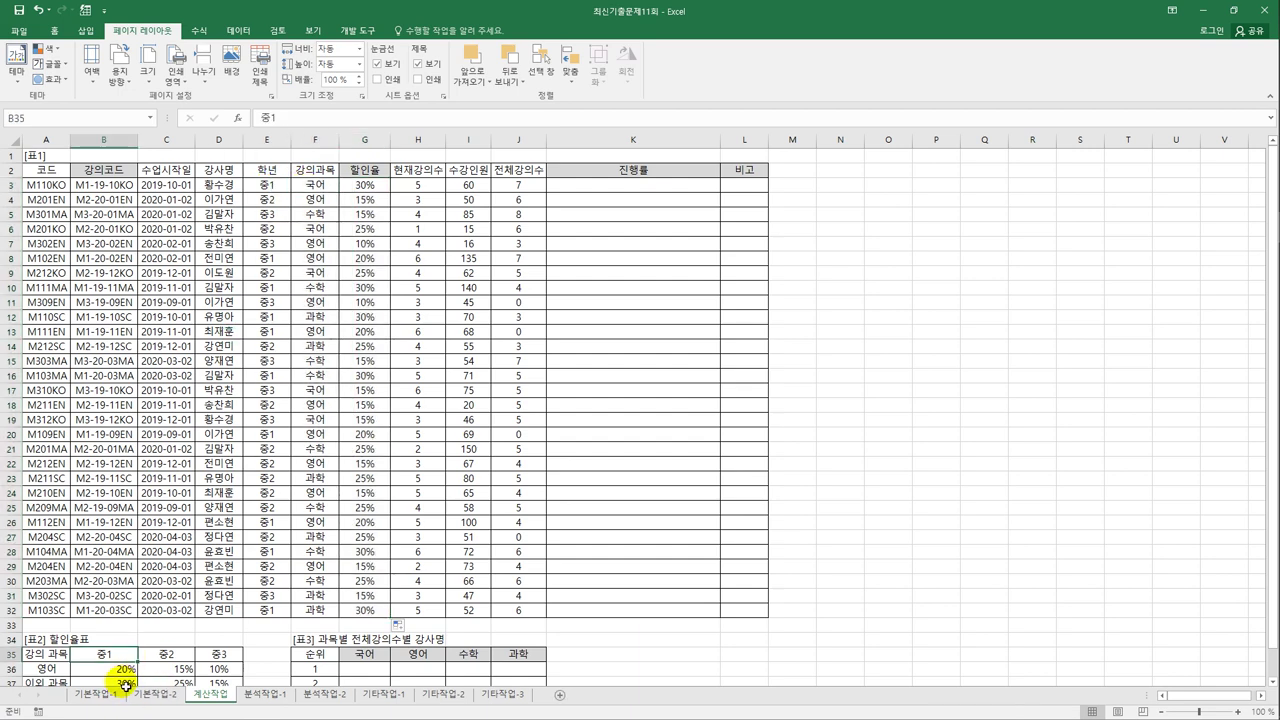
left_click(125, 686)
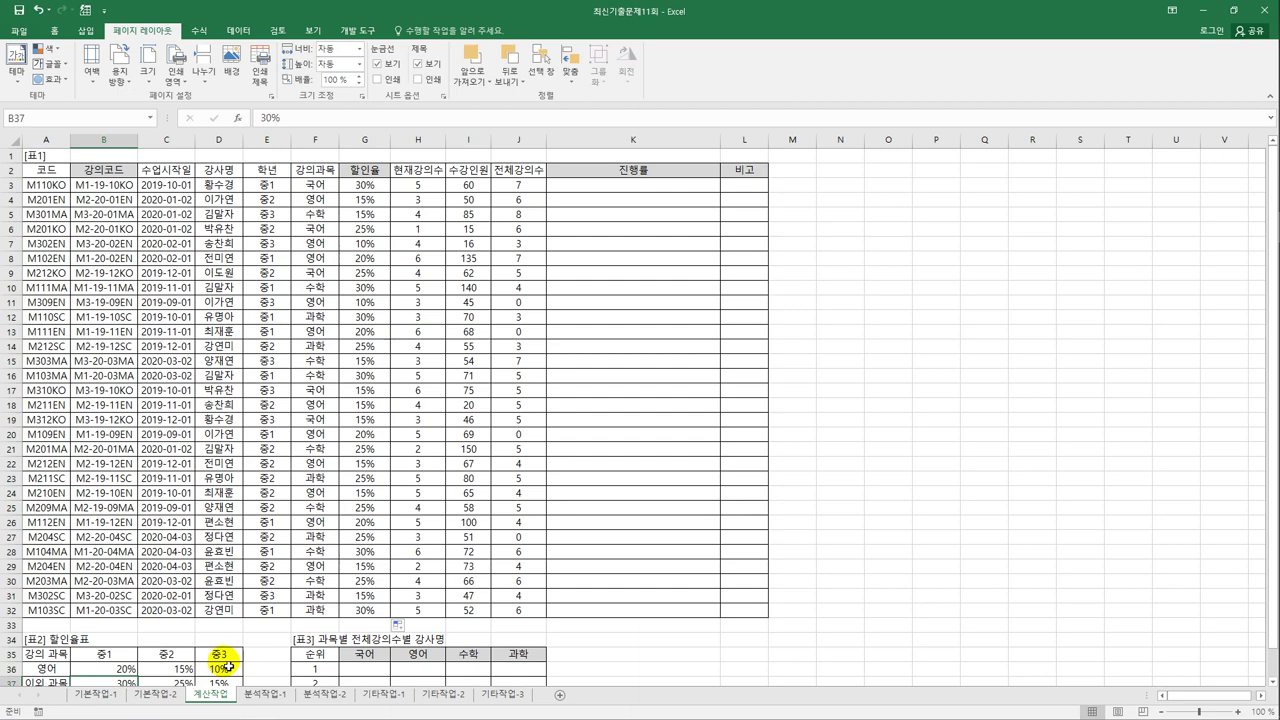
left_click(266, 200)
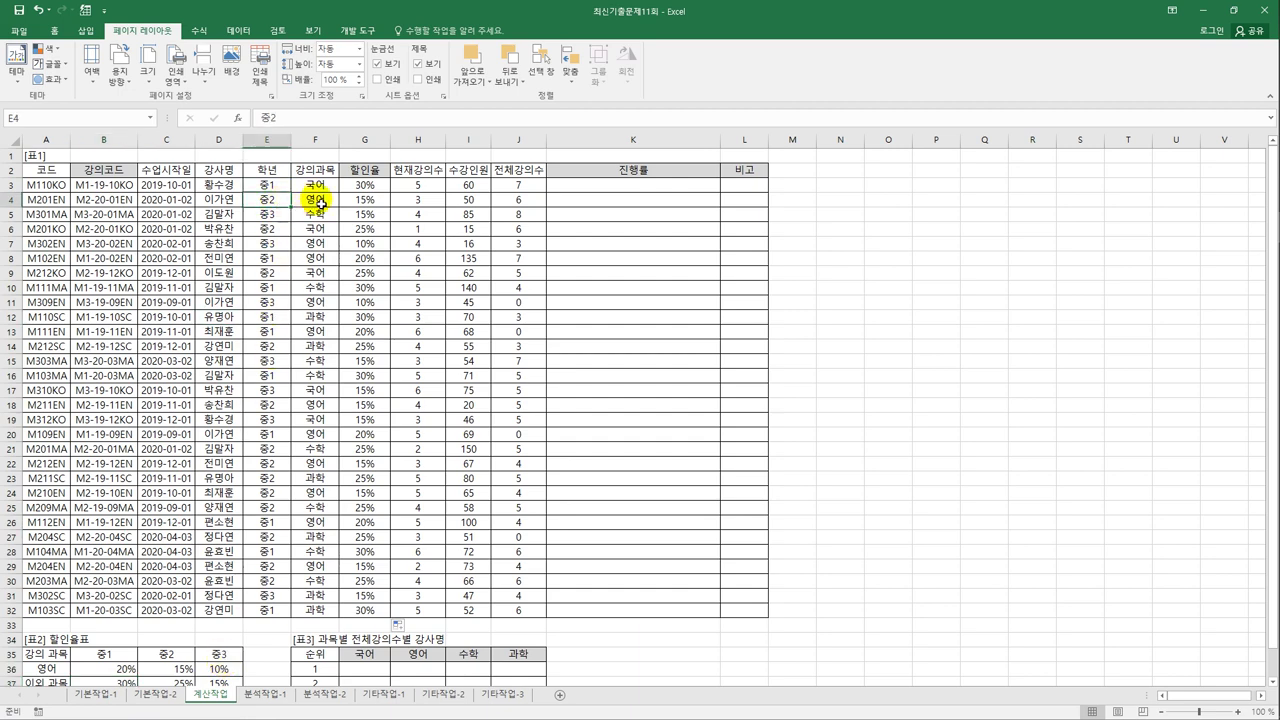
left_click(178, 669)
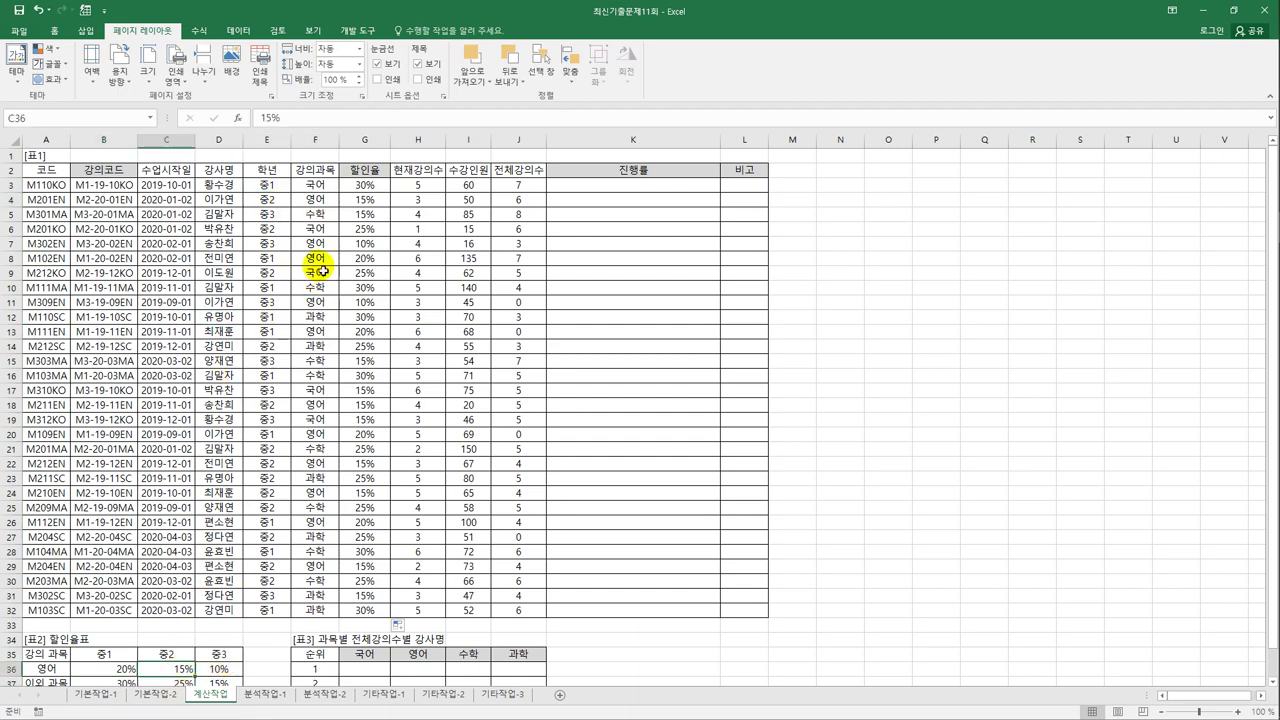
left_click(365, 185)
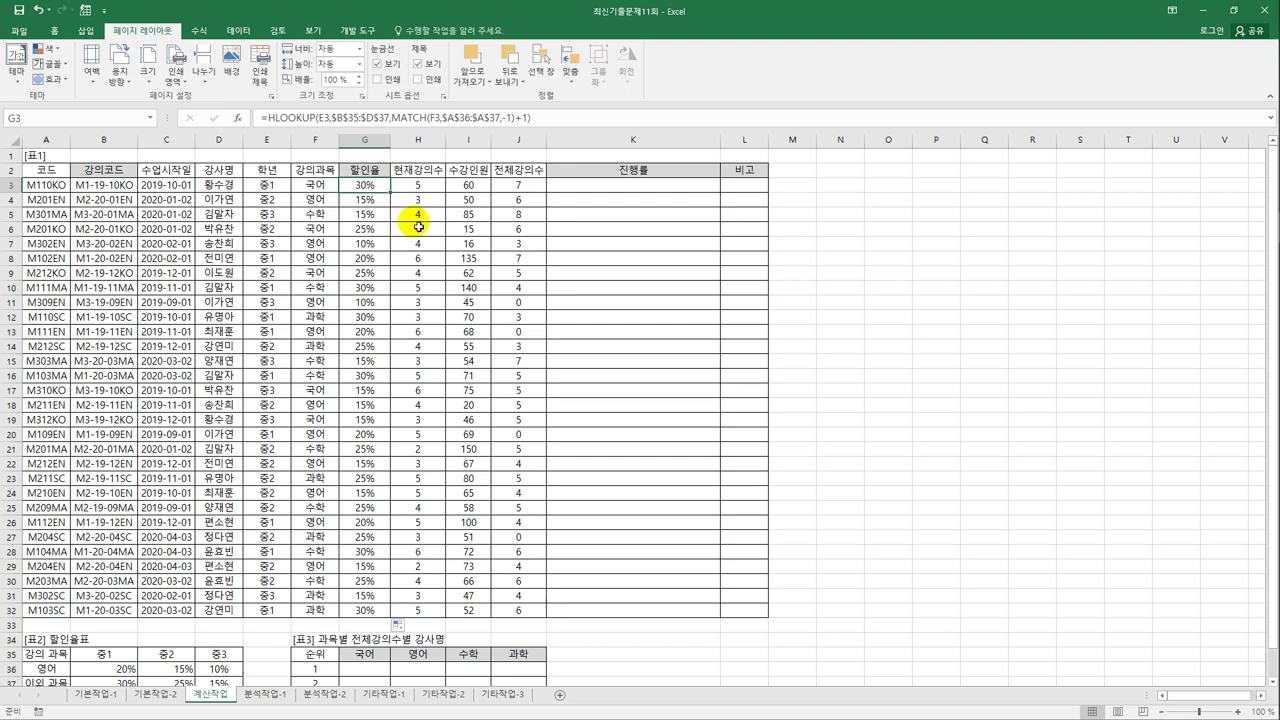
Step: Start a REPT formula in K3 of the 진행률 column
left_click(579, 188)
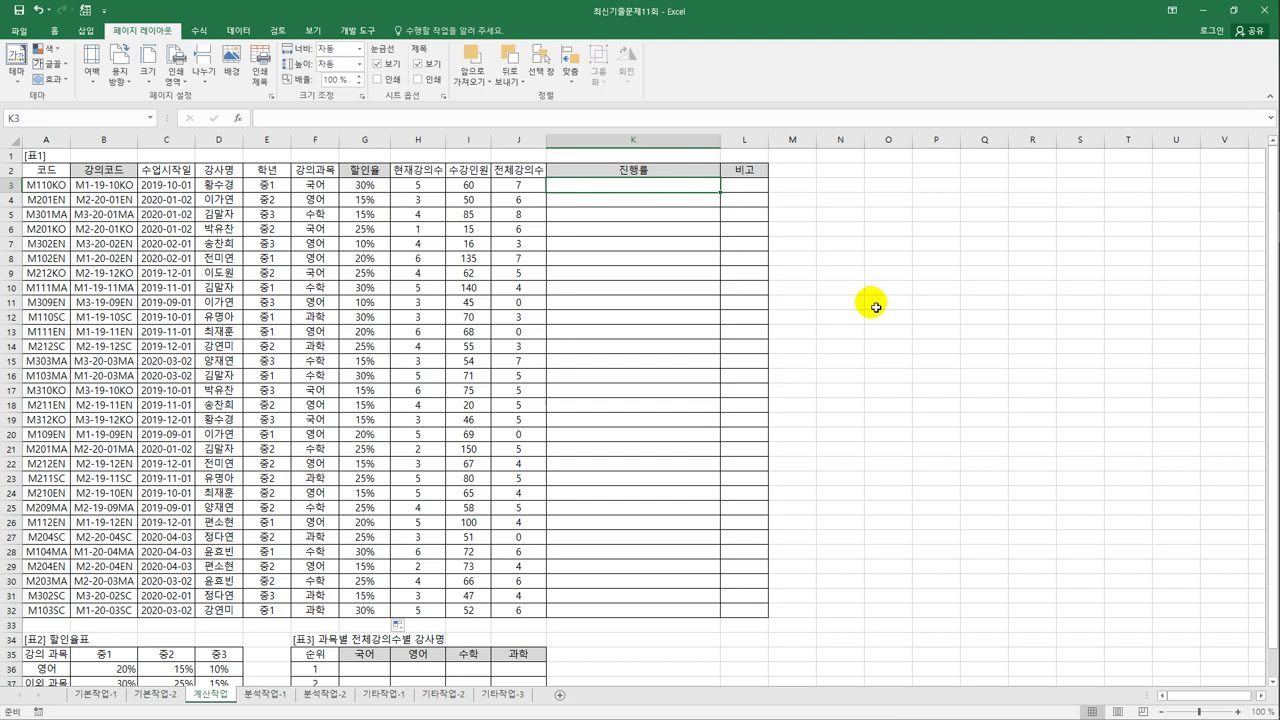
type("=re")
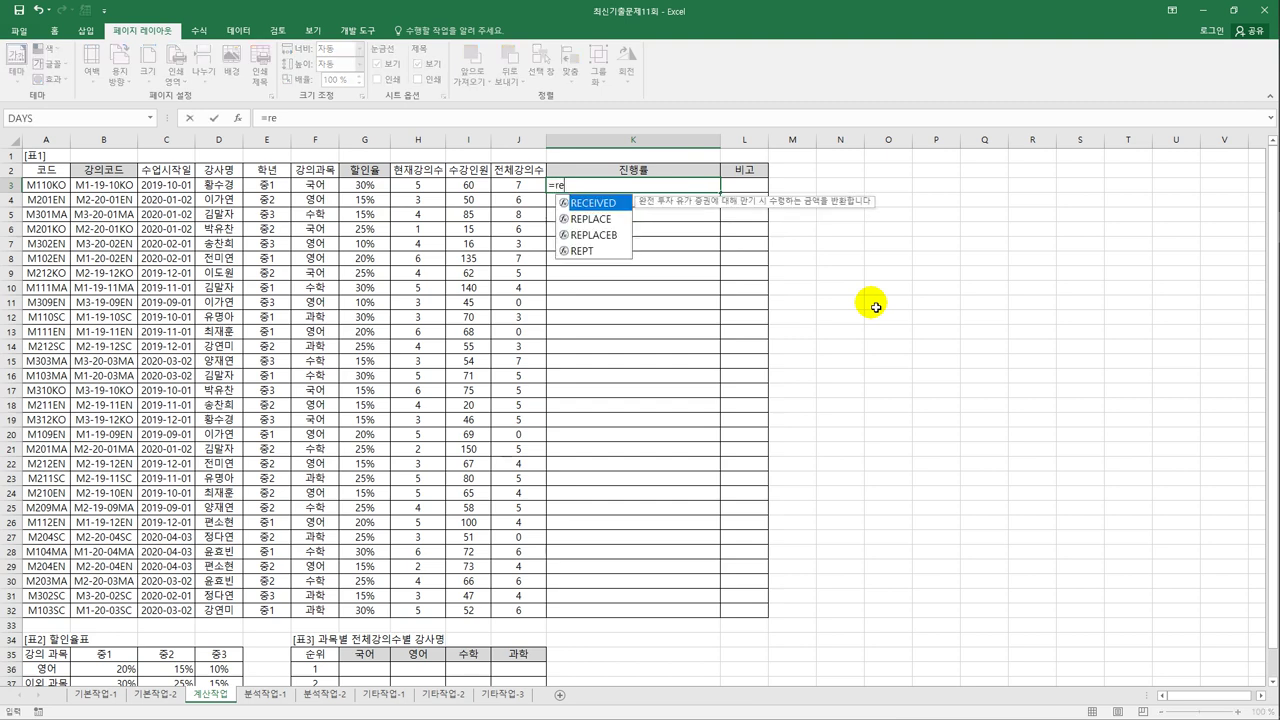
key("Down")
key("Down")
key("Down")
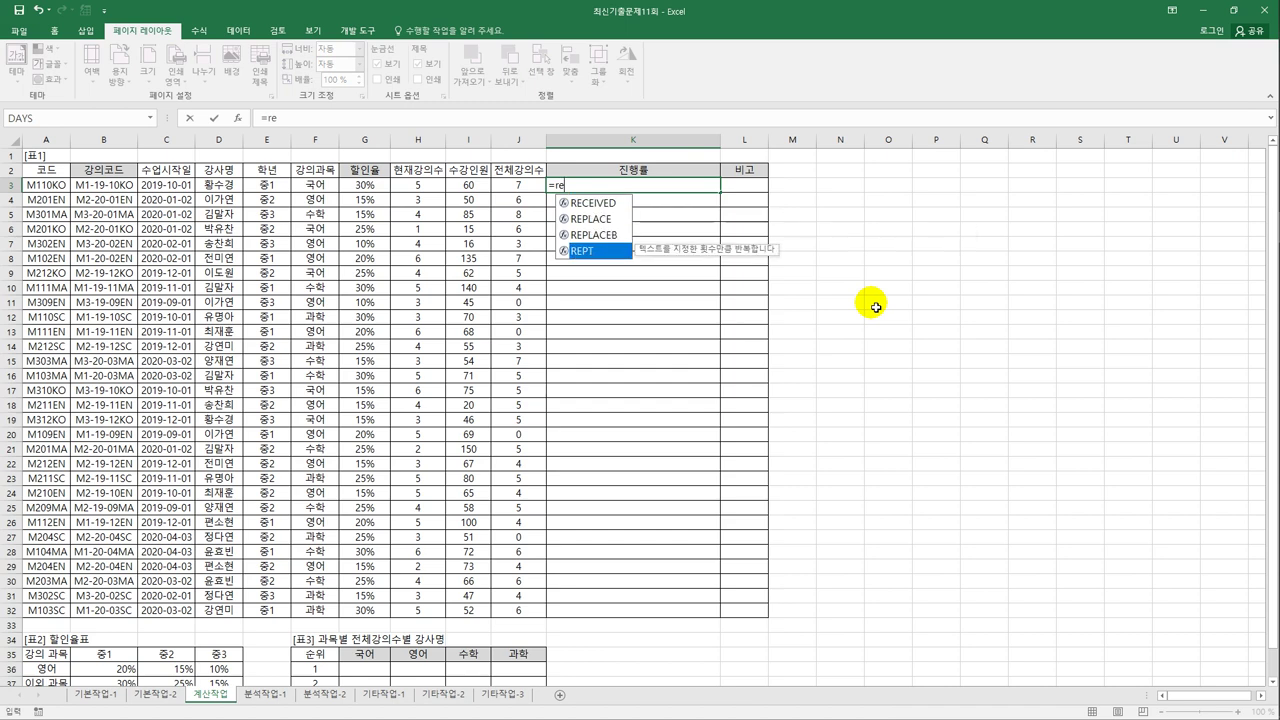
key("Tab")
Step: Enter the special character "▶" as the text to repeat in K3's REPT formula
type("\"")
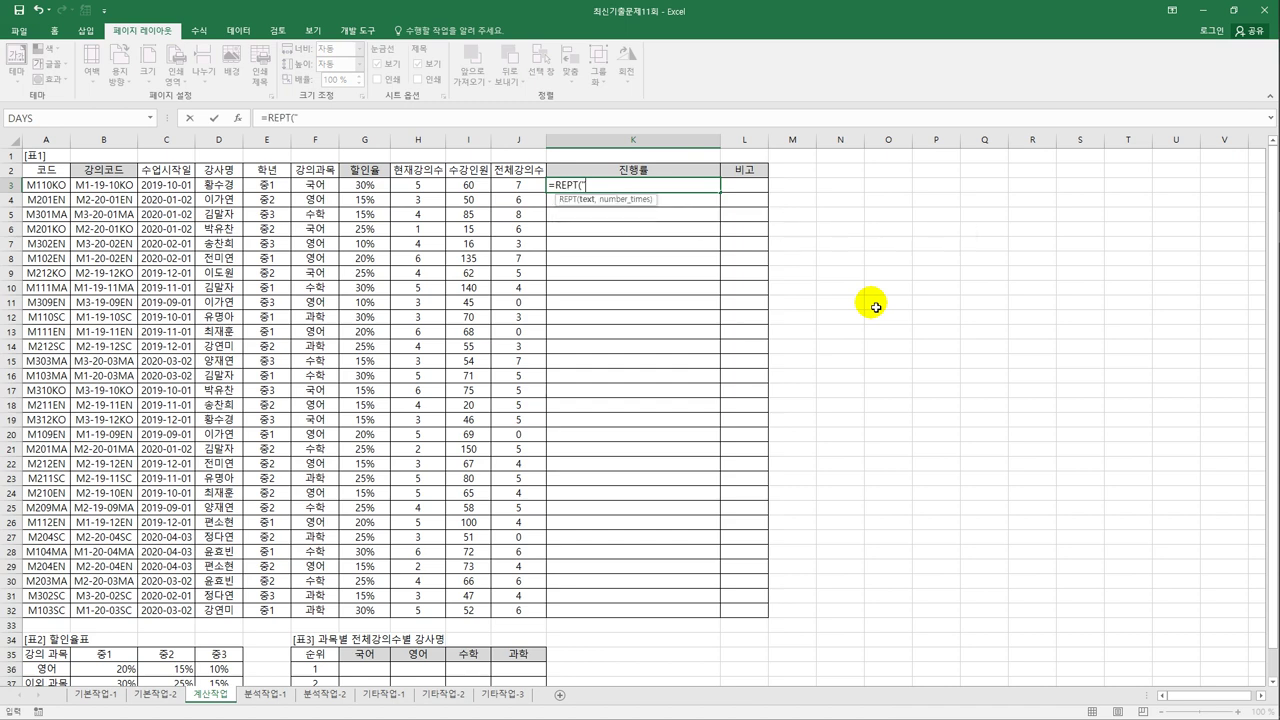
type("a")
key("BackSpace")
type("ㅁ")
key("Hangul_Hanja")
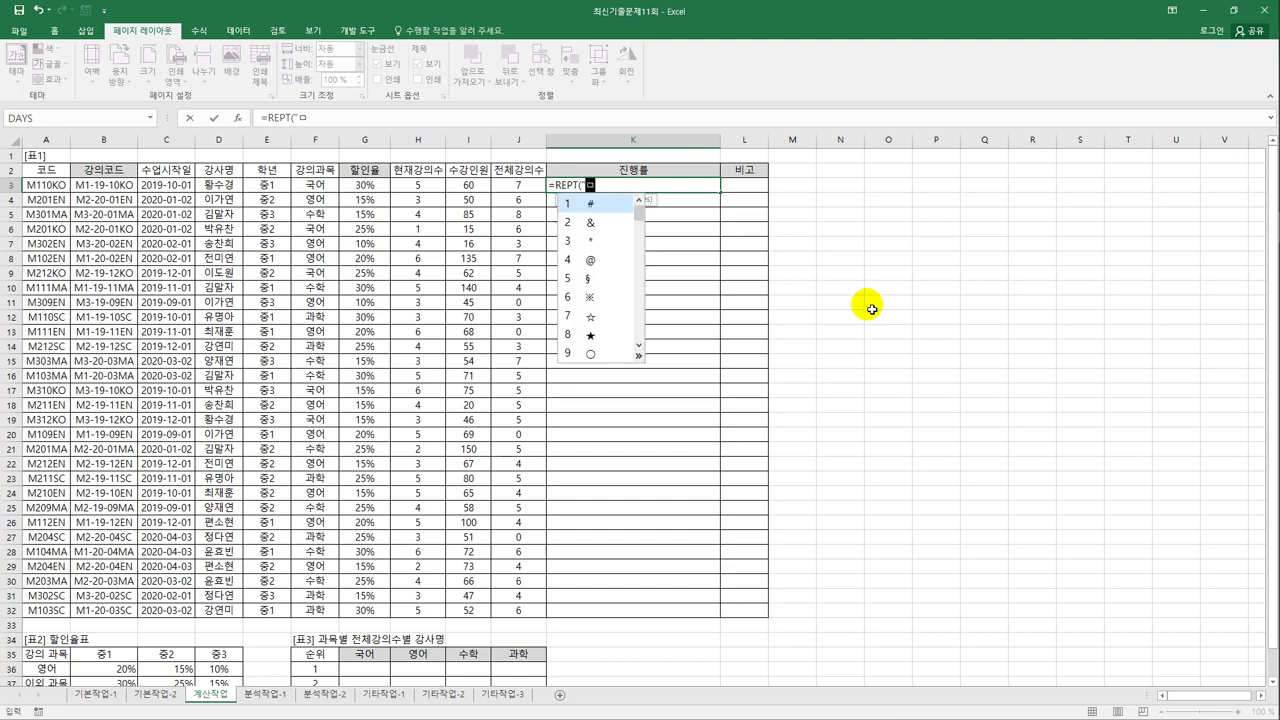
left_click(638, 356)
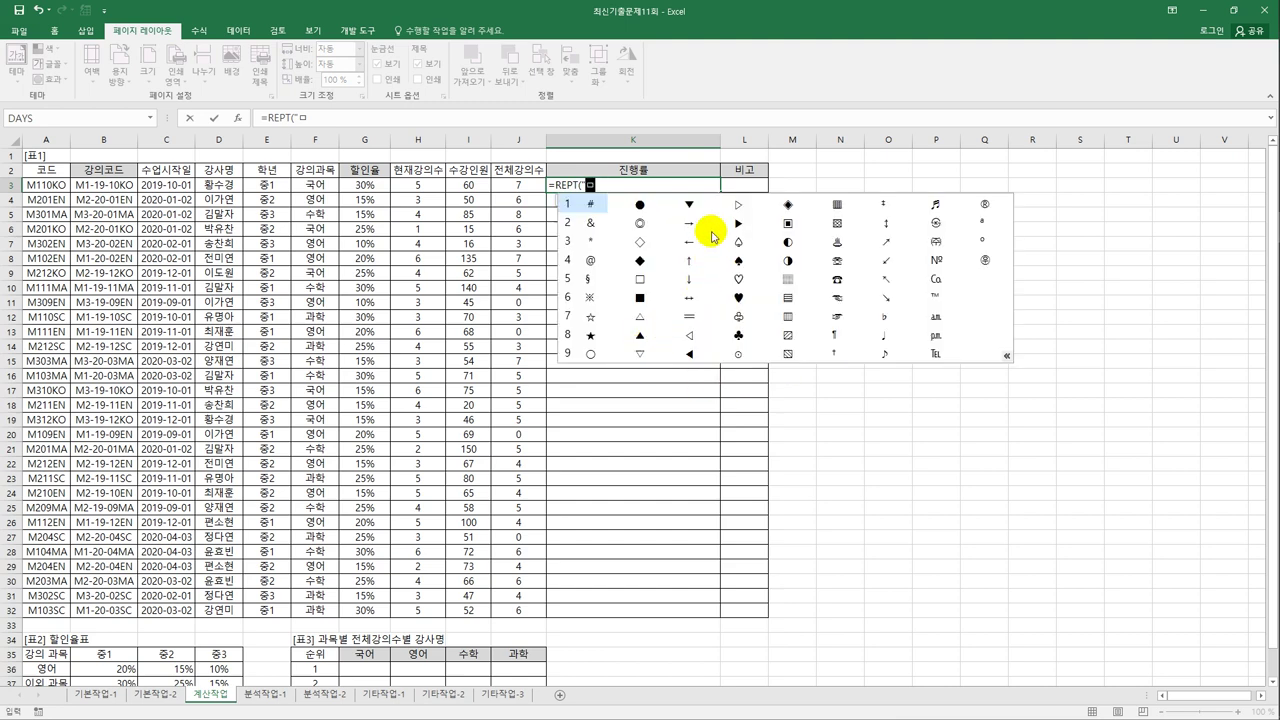
left_click(738, 223)
type("\",")
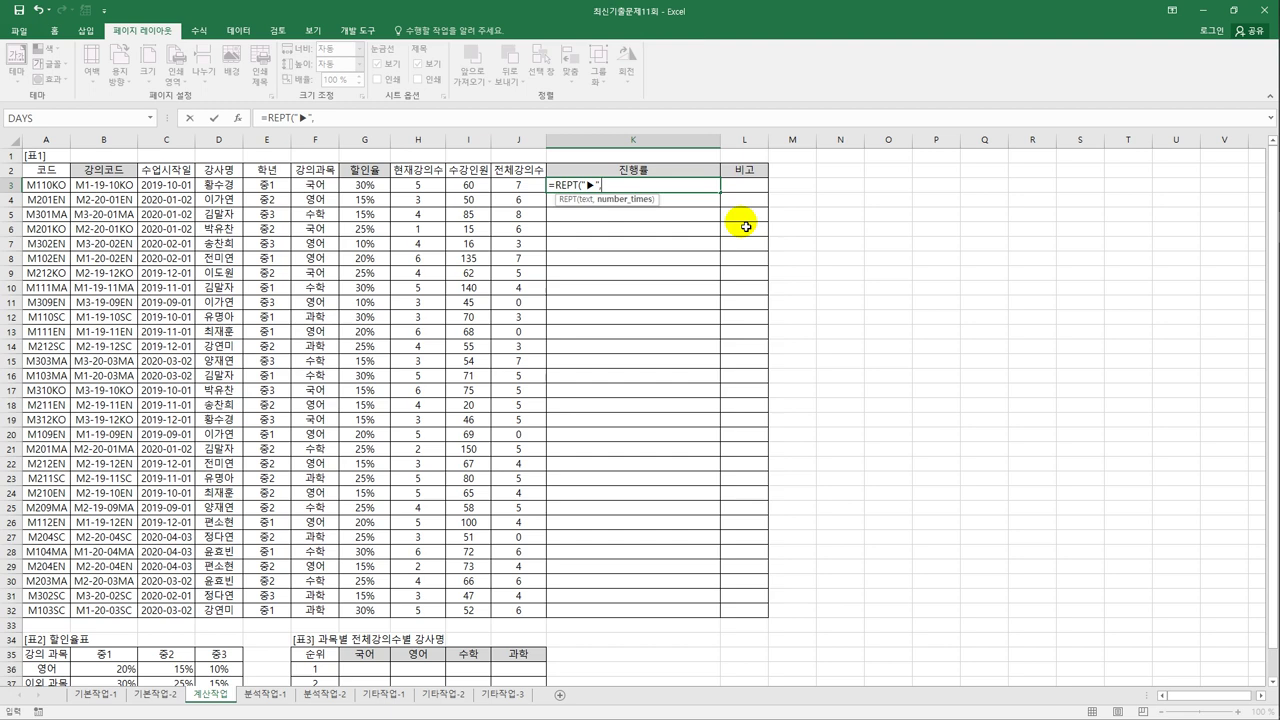
Step: Set the repeat count in K3's REPT formula to (H3/J3)*10 and complete the formula
type("(")
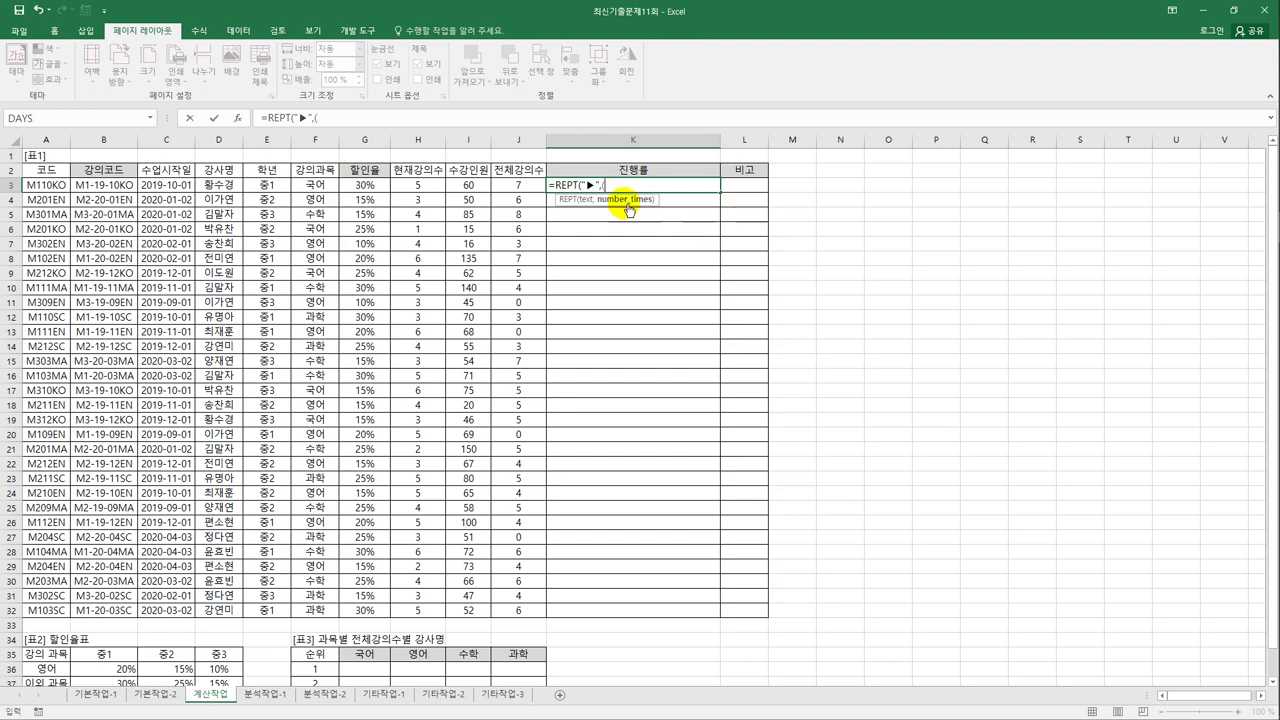
left_click(414, 186)
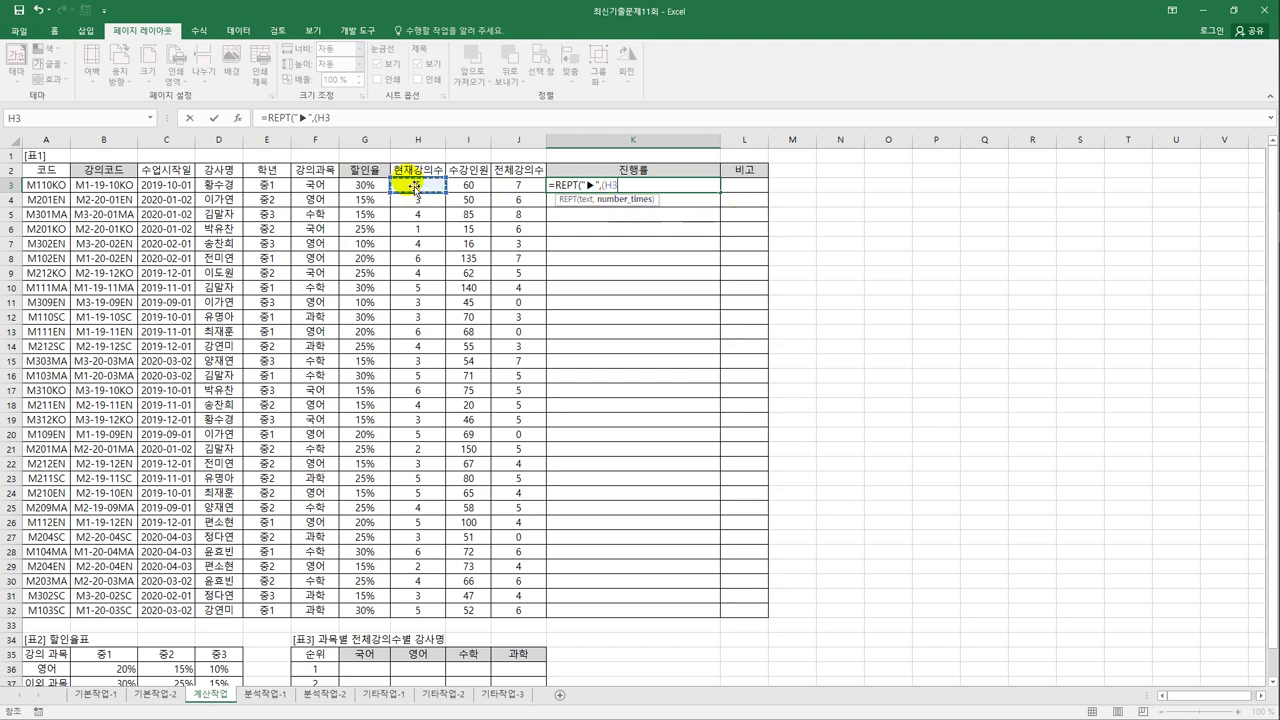
type("/")
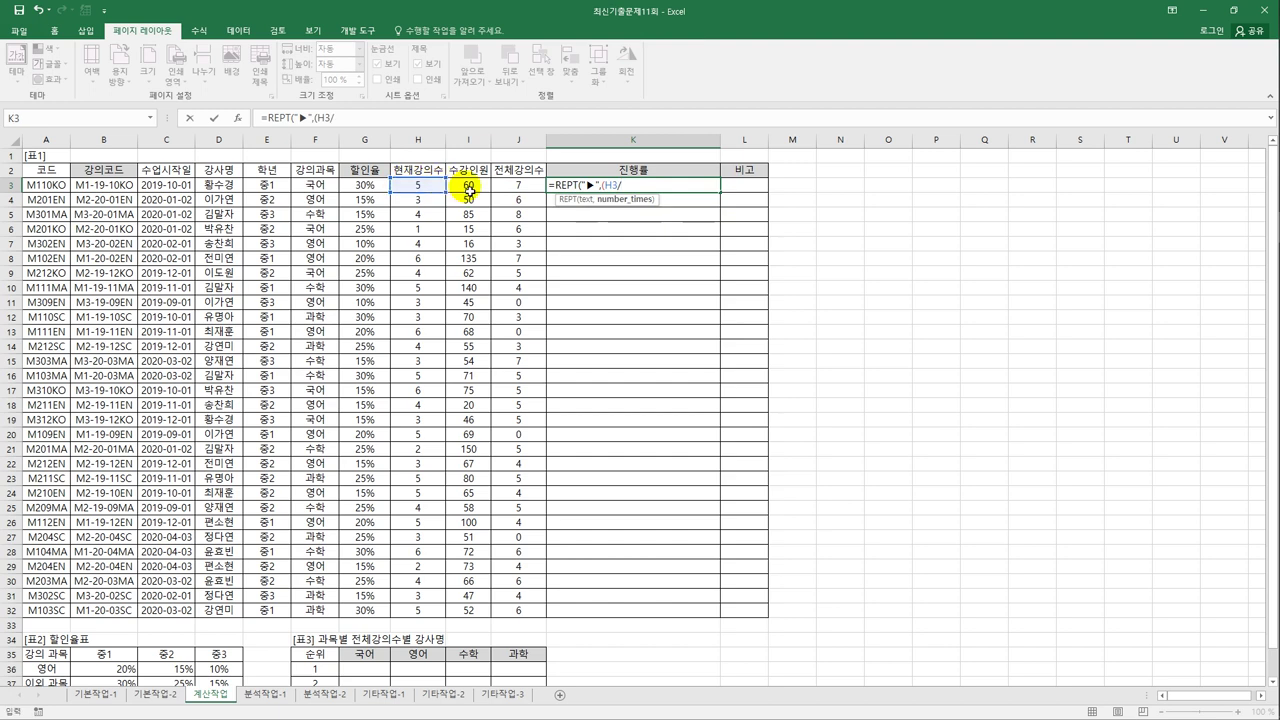
left_click(469, 189)
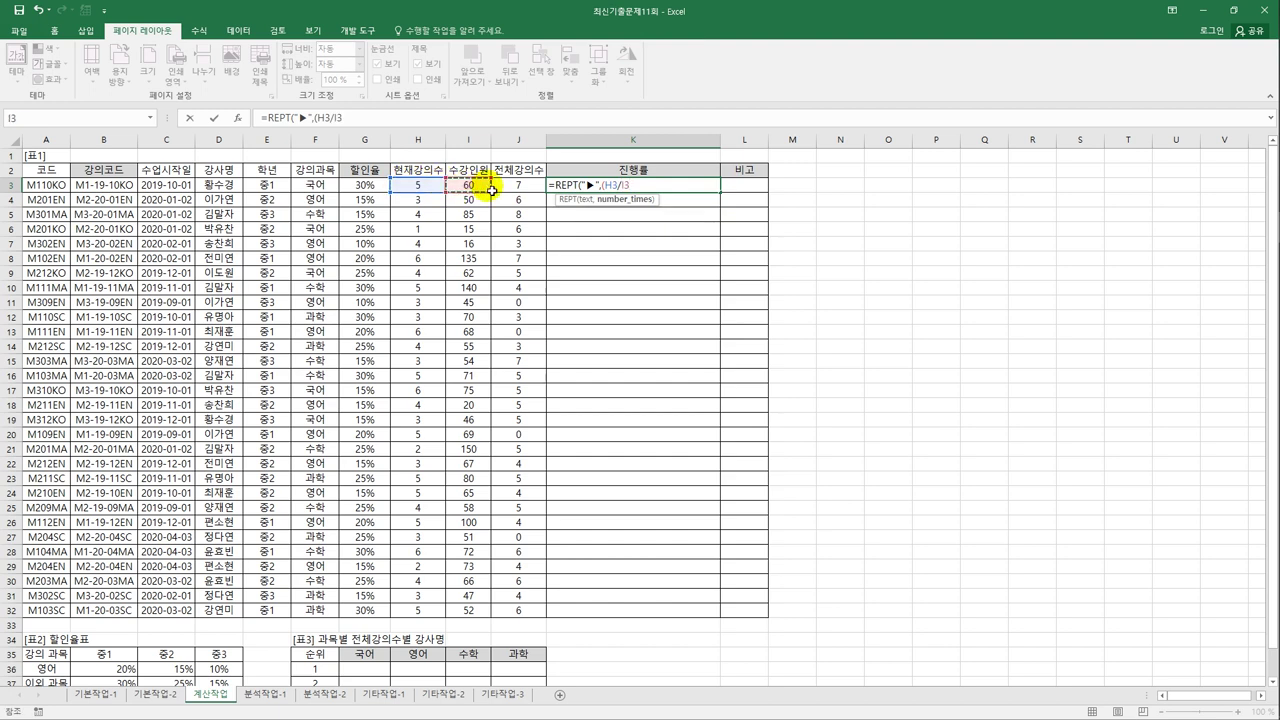
left_click(517, 186)
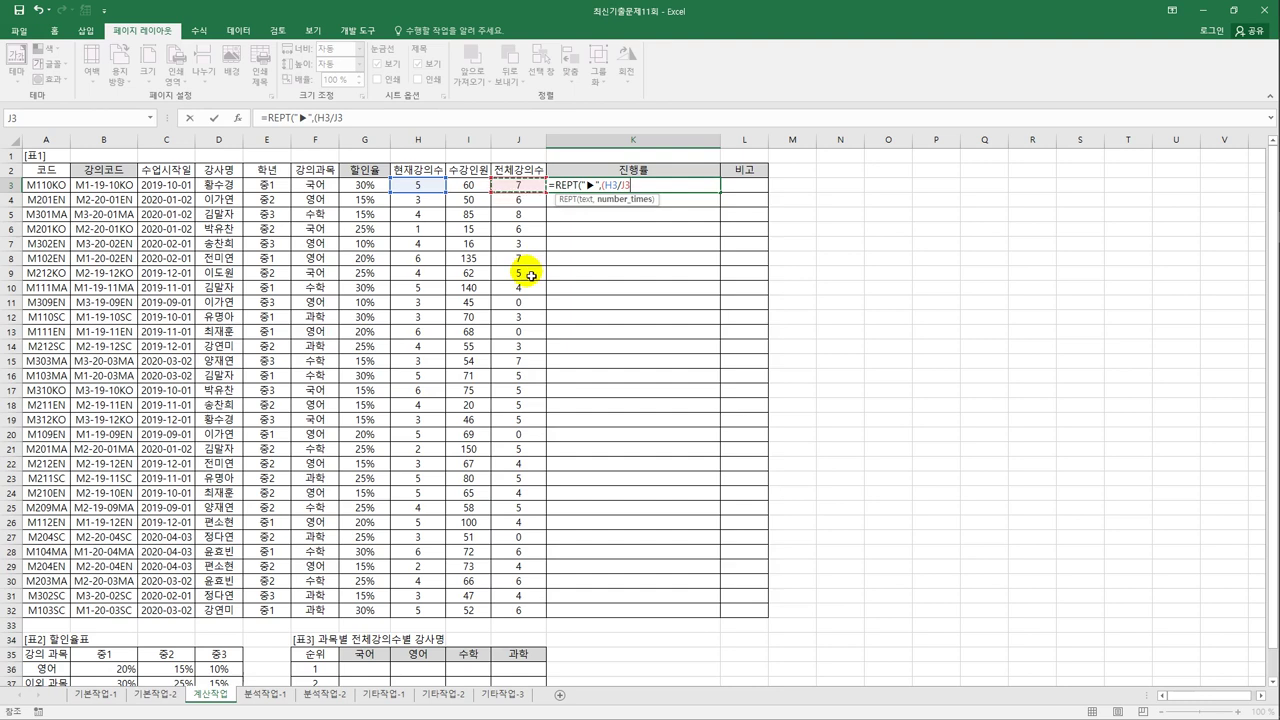
type(")")
type("*10")
type(")")
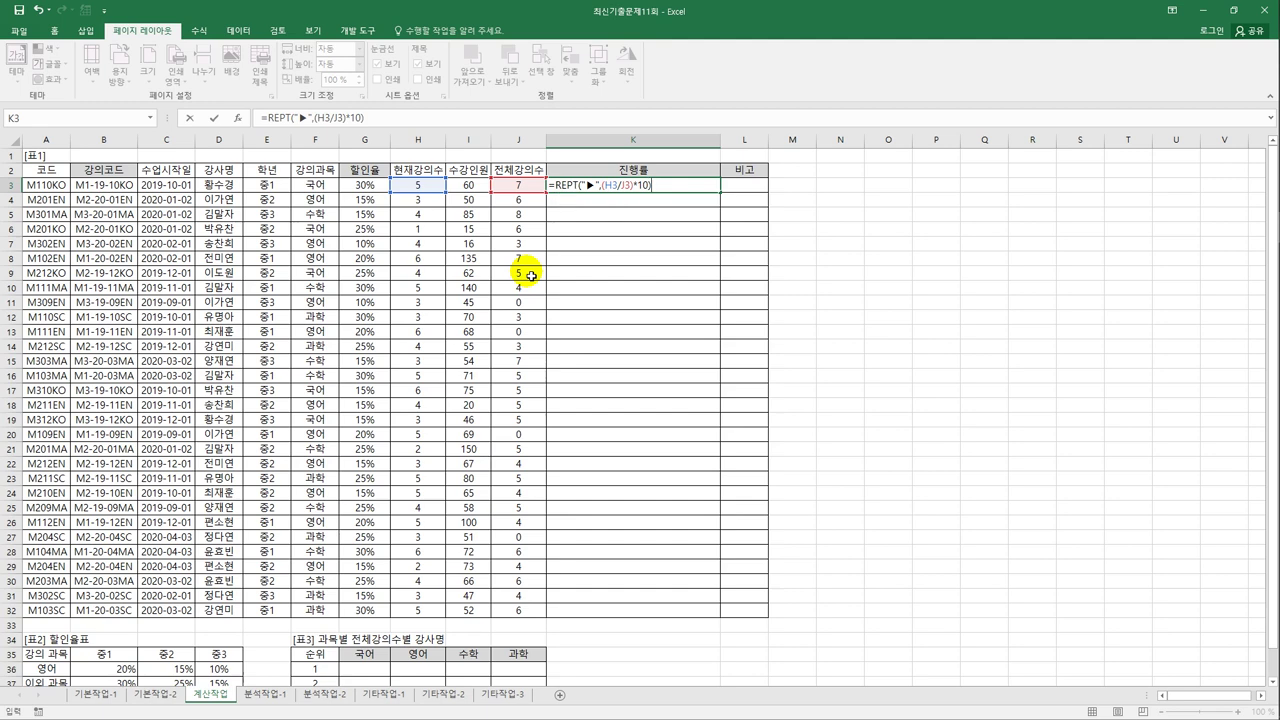
key("ctrl+Return")
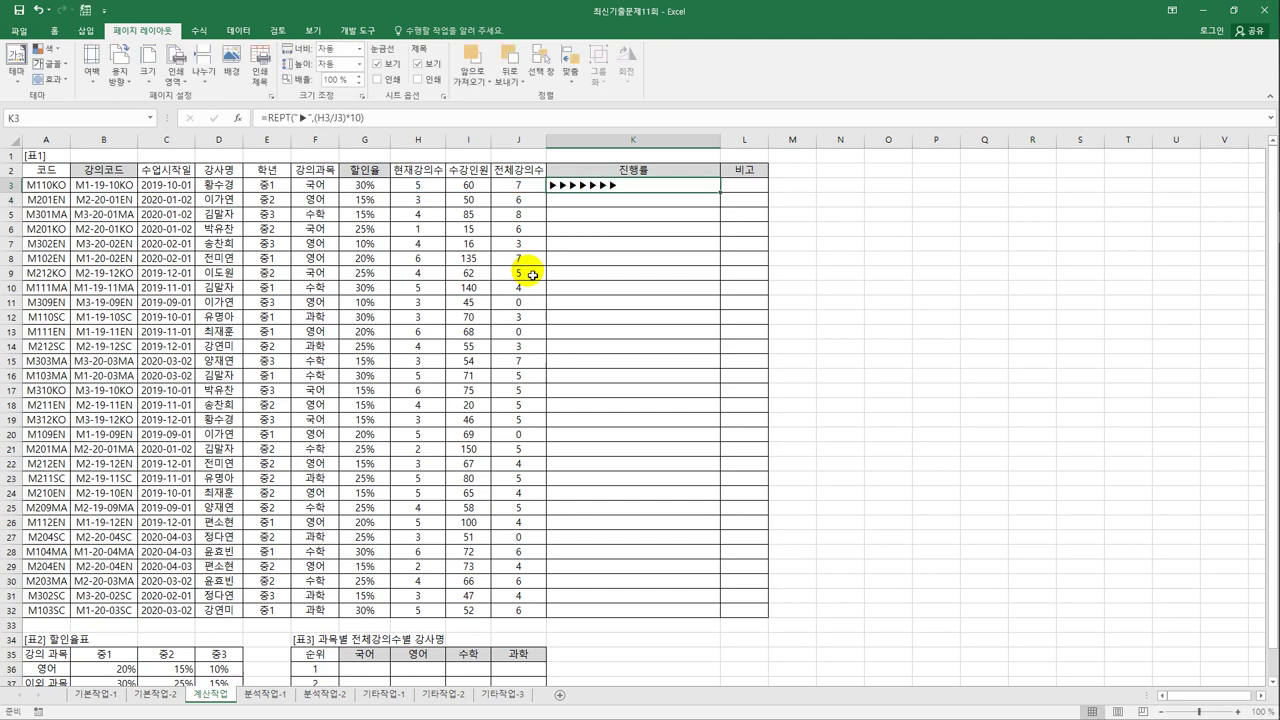
Step: Calculate 현재강의수 divided by 전체강의수 with =H3/J3 in helper cell N3 and fill it down to N32
left_click(829, 186)
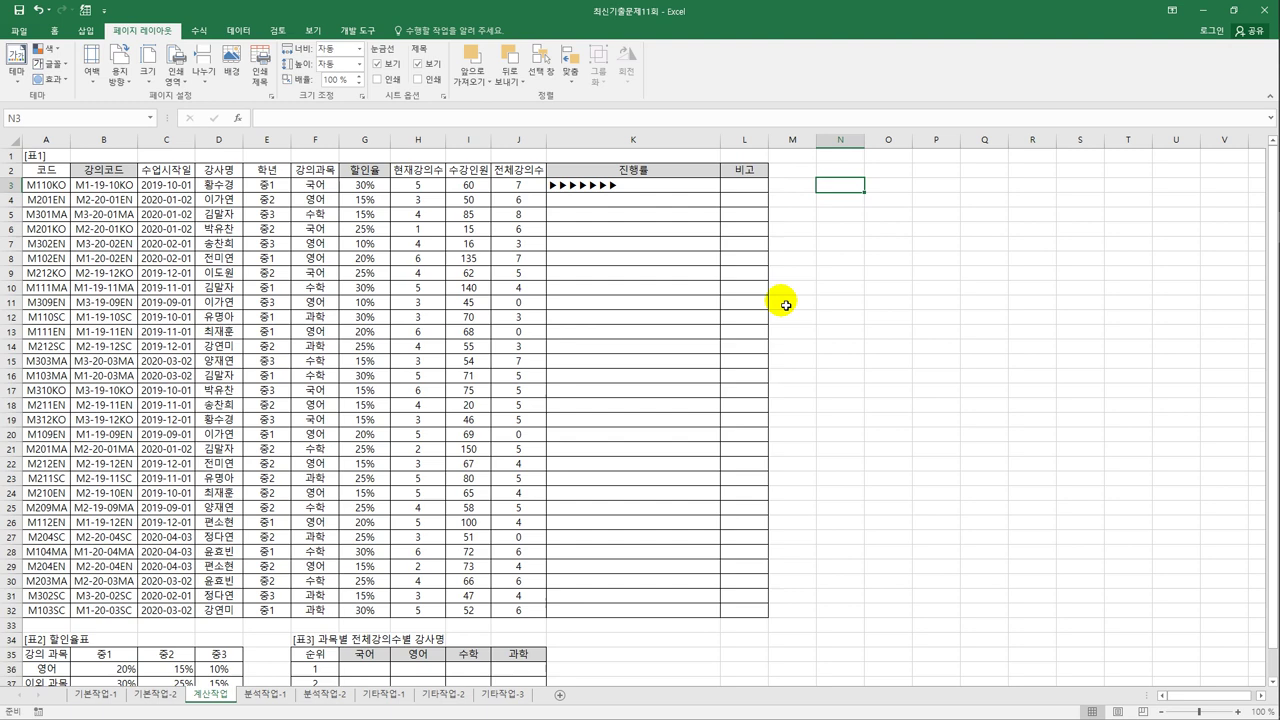
type("=")
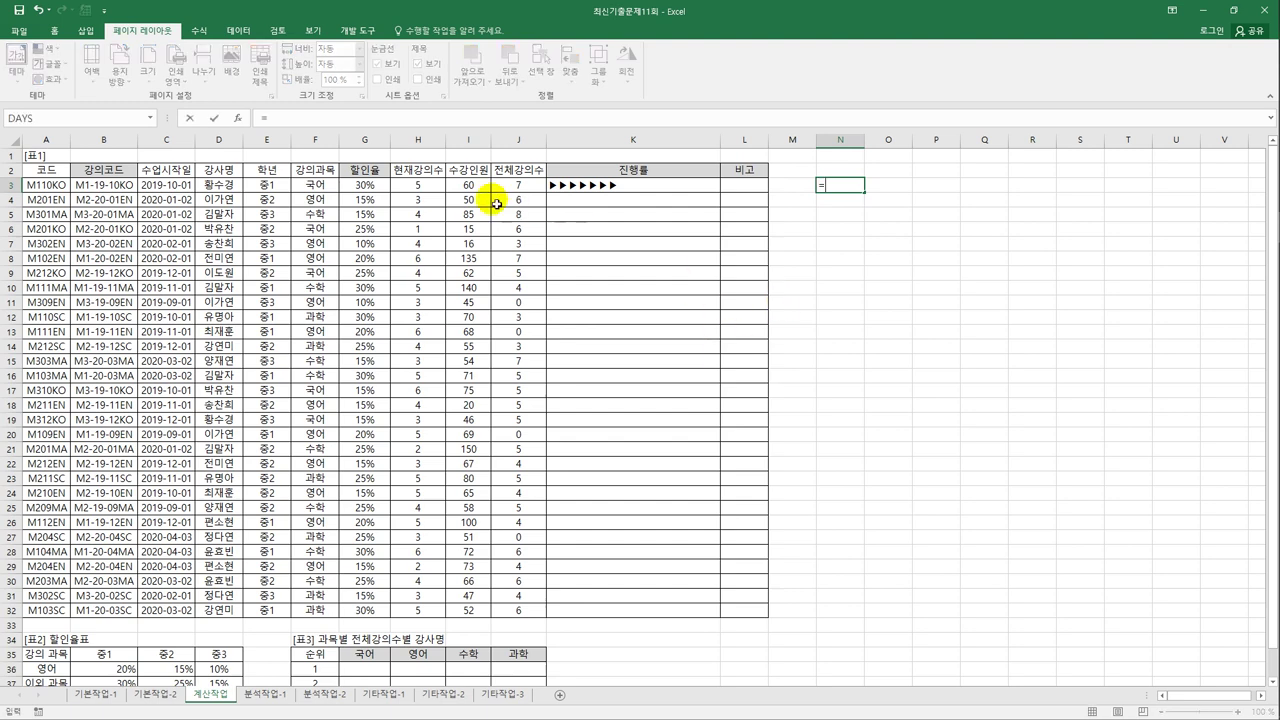
left_click(420, 187)
type("/")
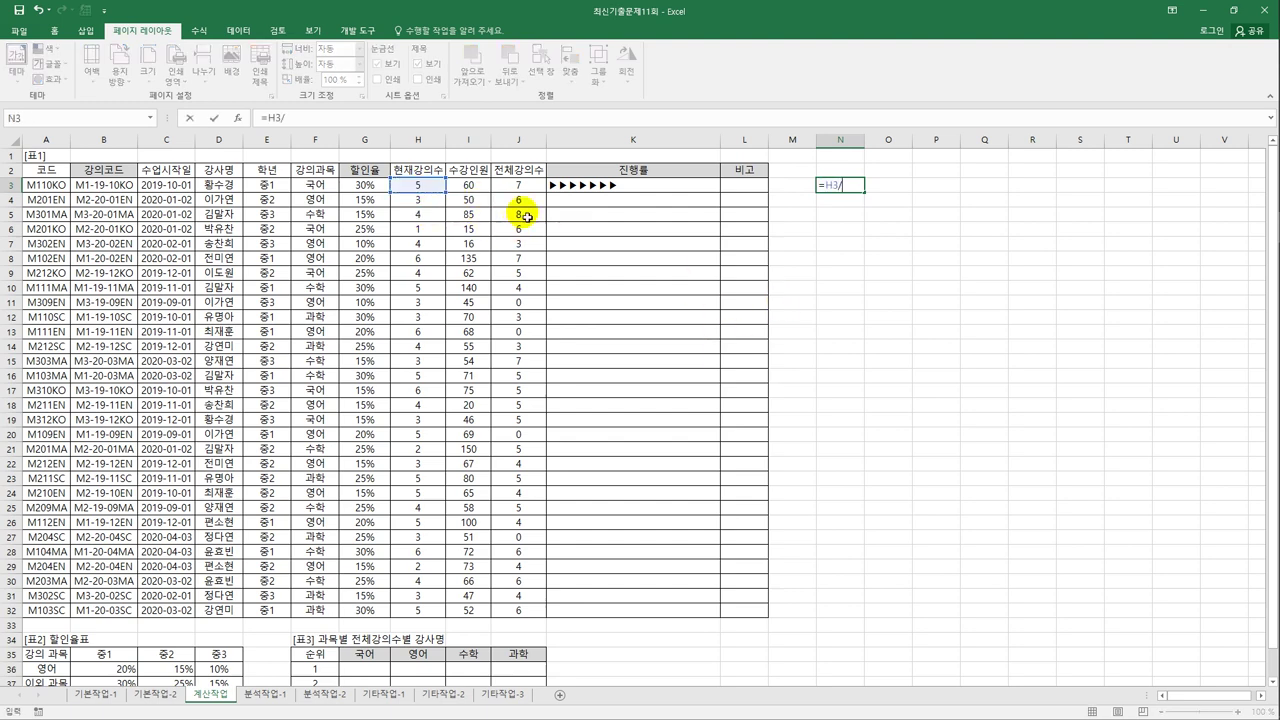
left_click(525, 190)
key("Return")
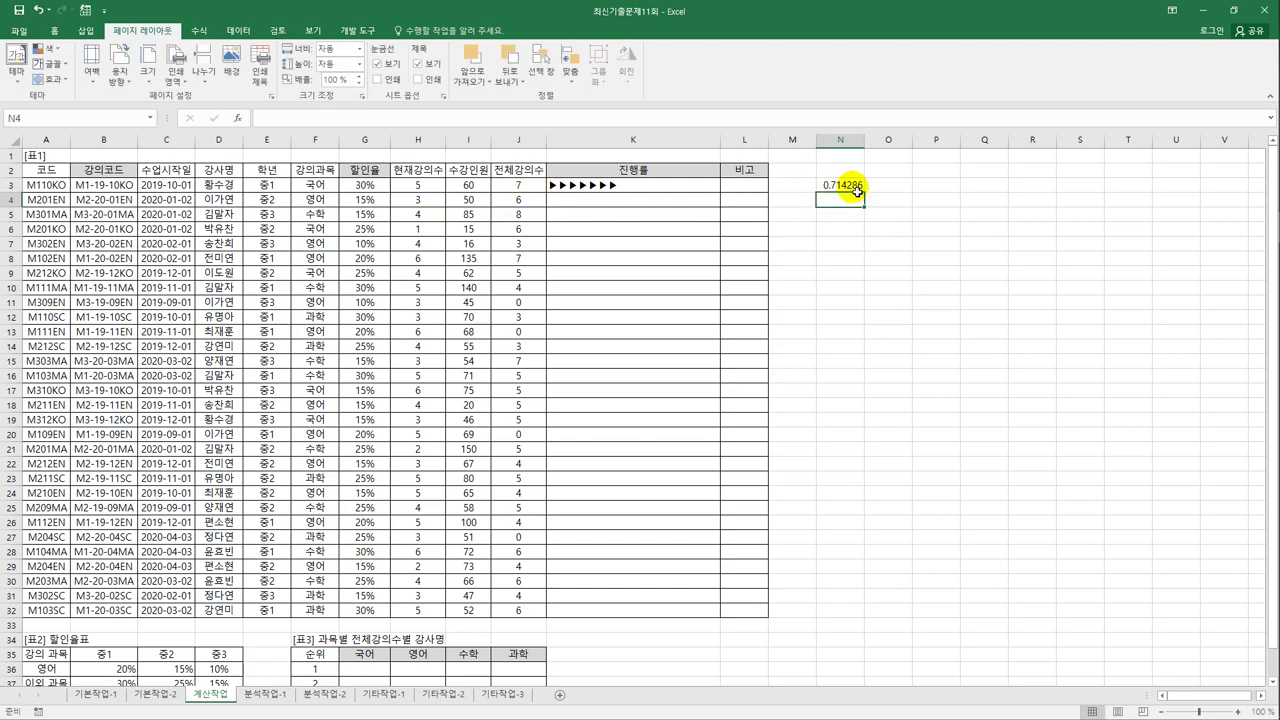
left_click(835, 186)
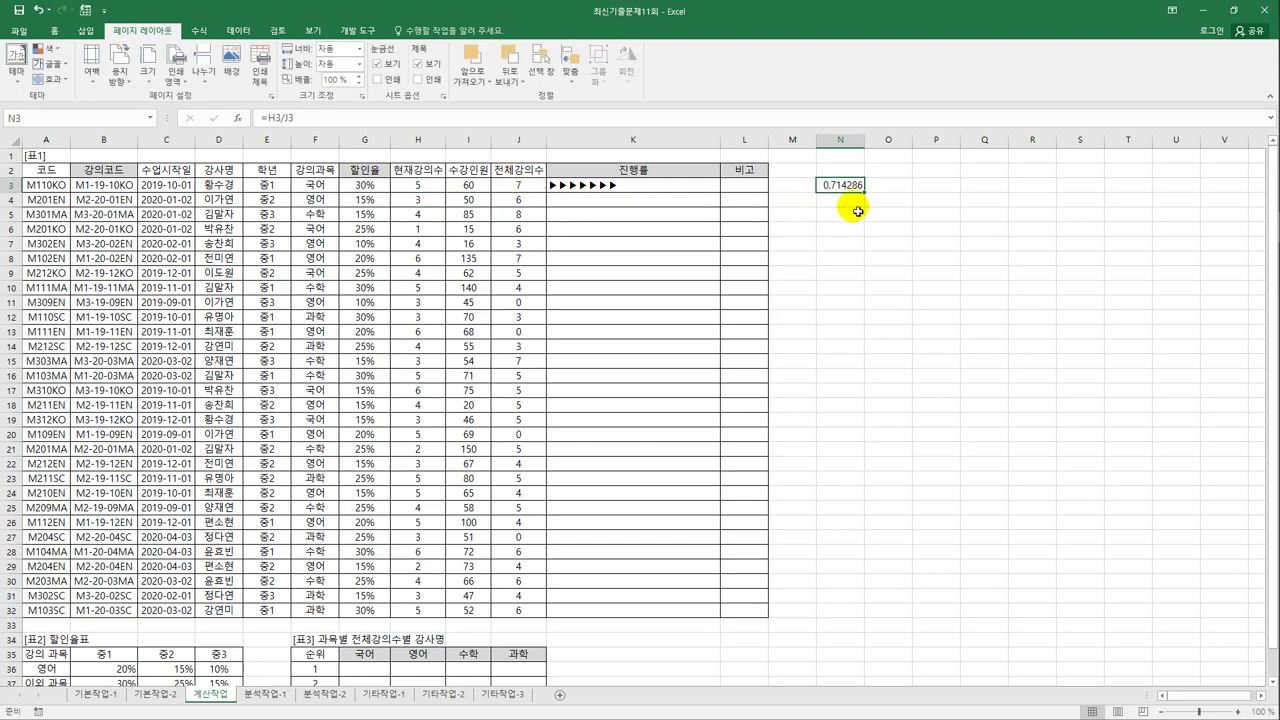
left_click(600, 193)
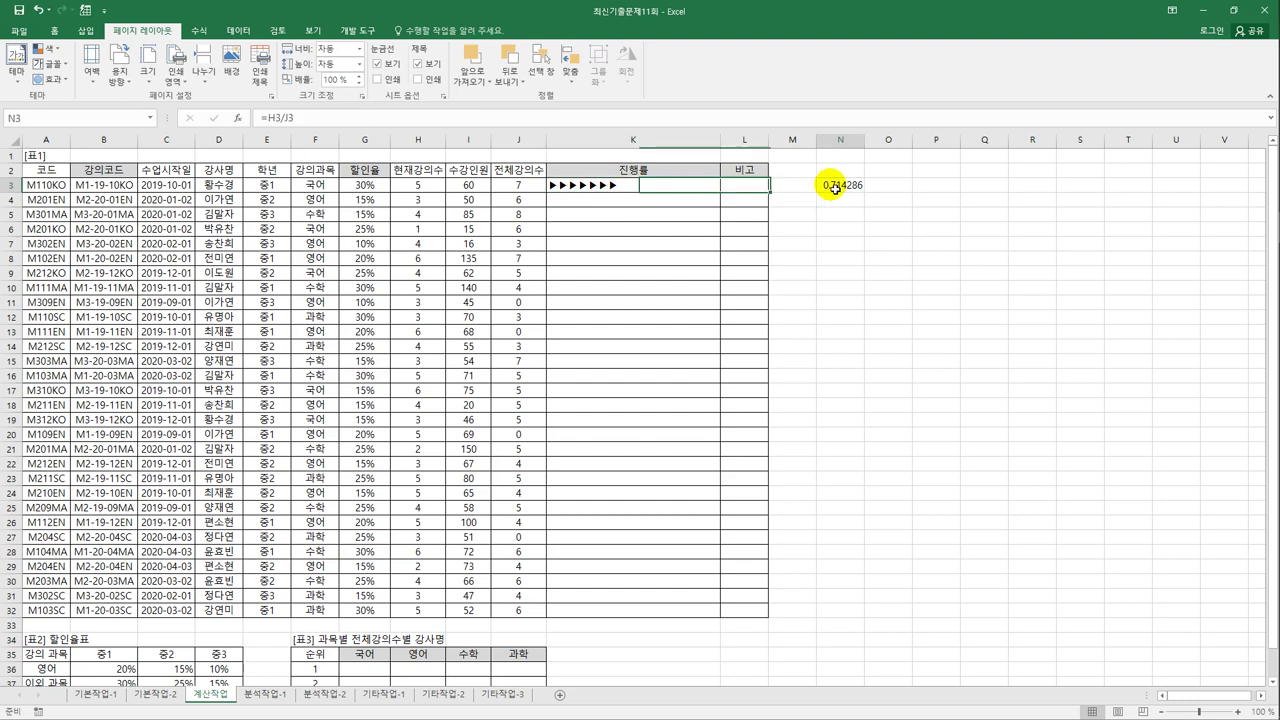
left_click(866, 192)
left_click_drag(866, 192, 857, 624)
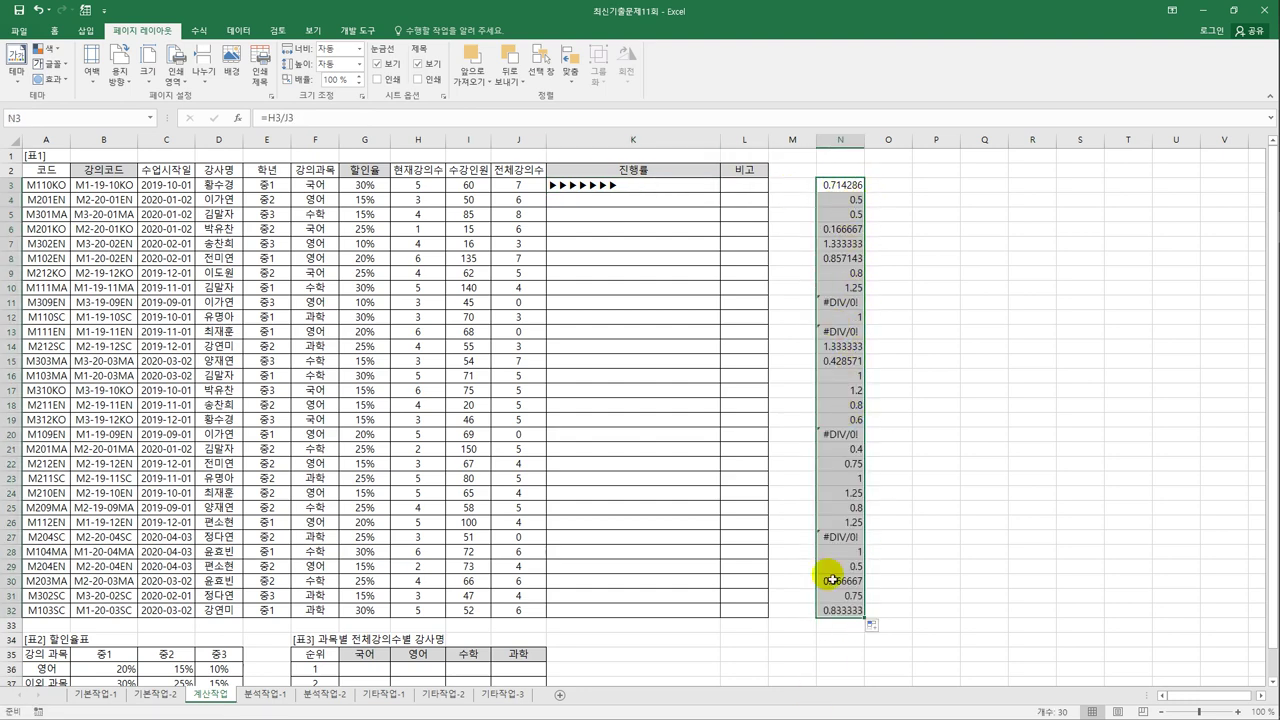
Step: Multiply N3's helper formula by 10, making it =H3/J3*10, and fill it down to N32
left_click(828, 185)
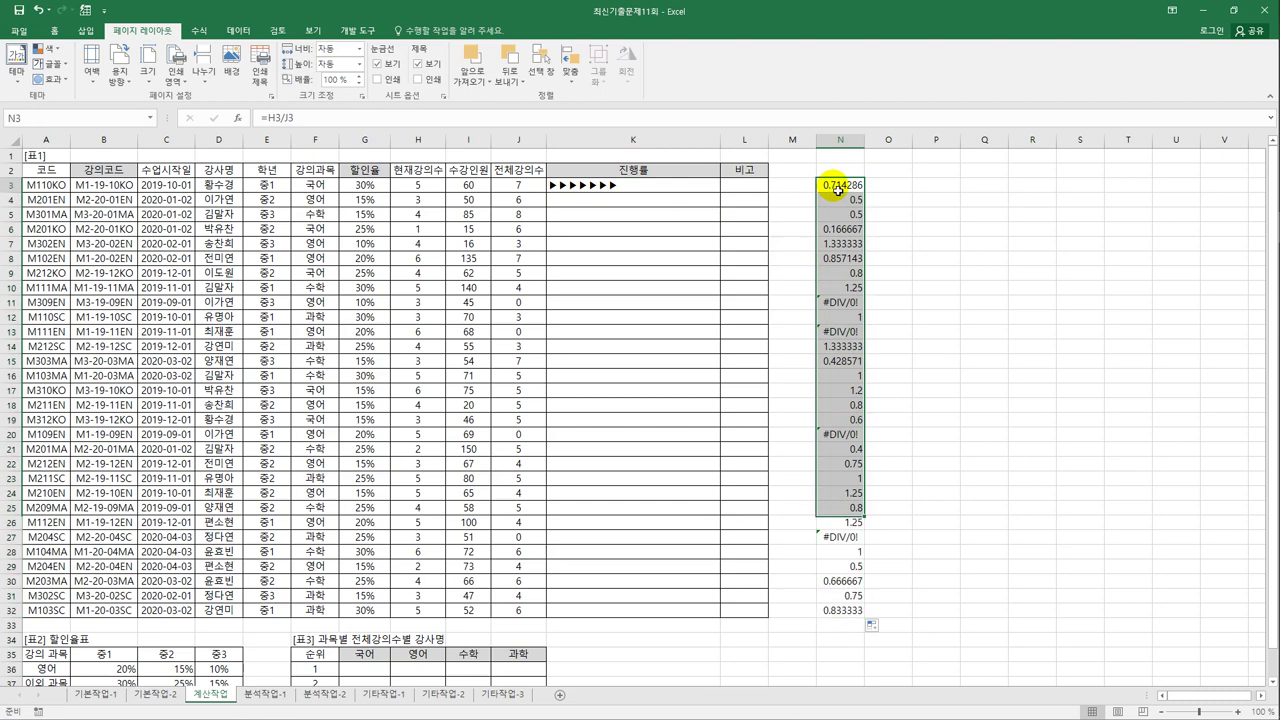
left_click(326, 121)
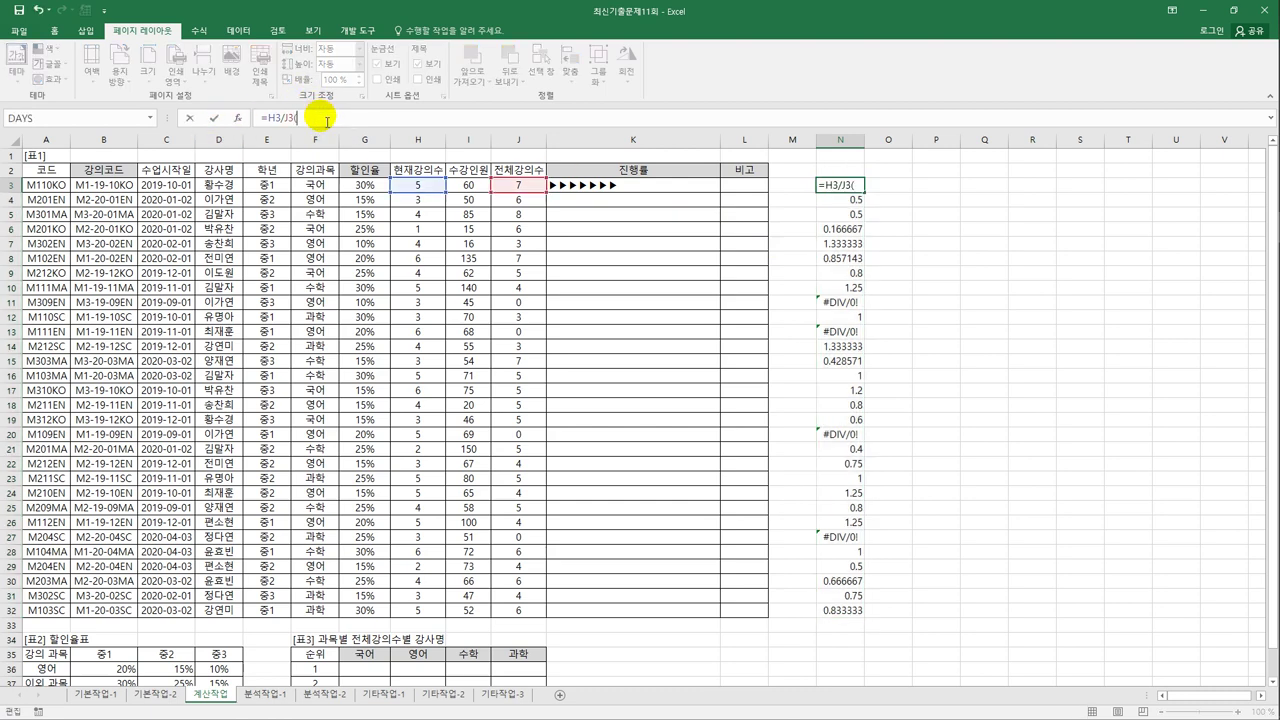
type("*10")
key("Return")
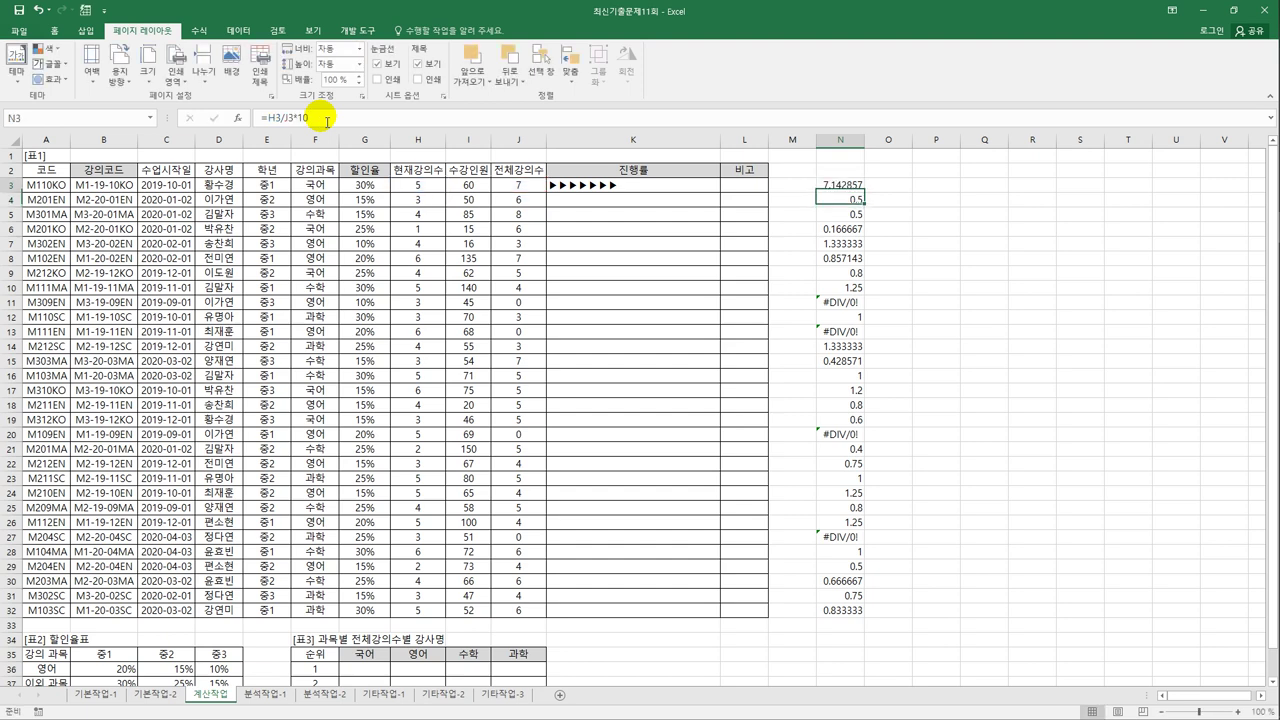
key("Up")
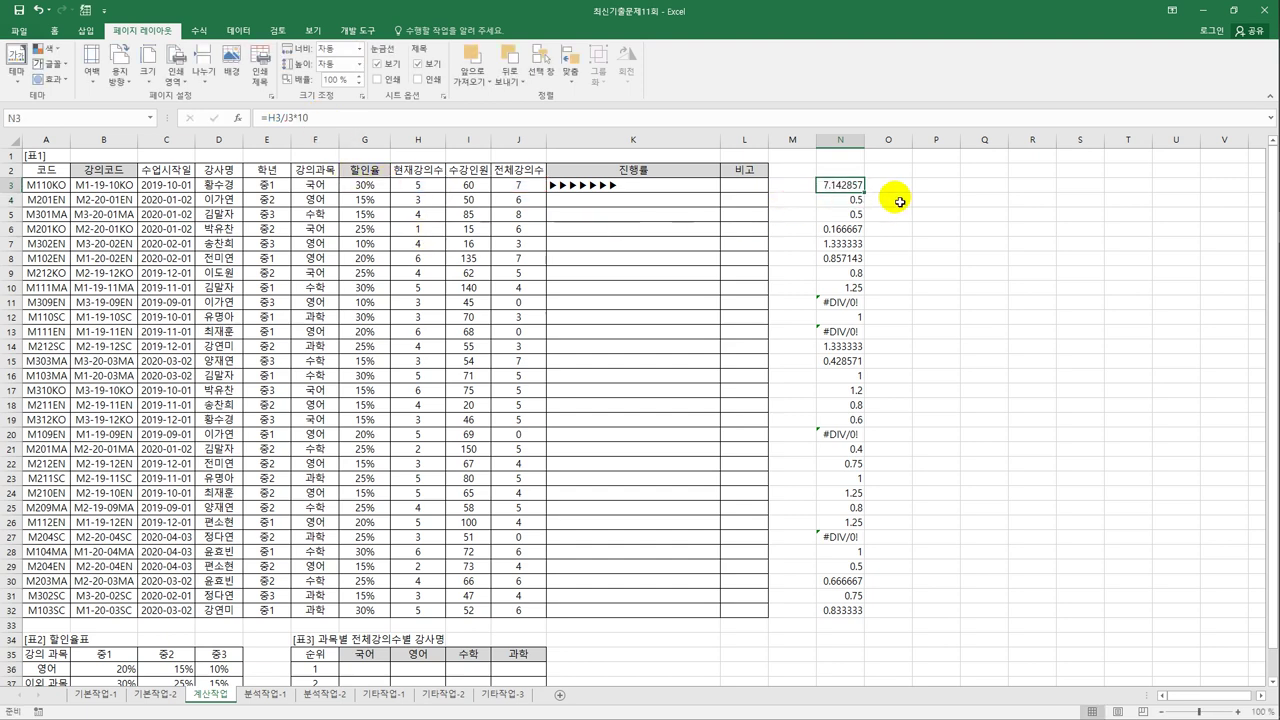
left_click_drag(869, 200, 826, 611)
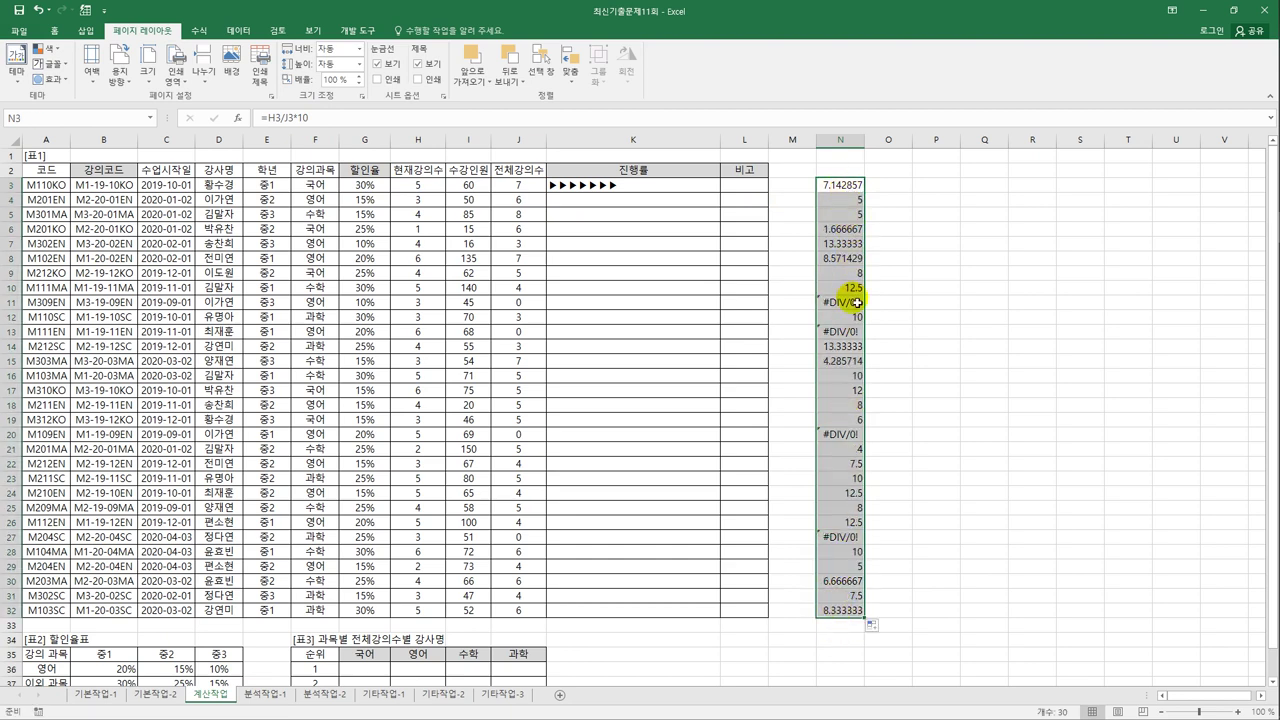
Step: Fill K3's REPT formula down to K32 and clear the helper values in N3:N32
left_click(657, 191)
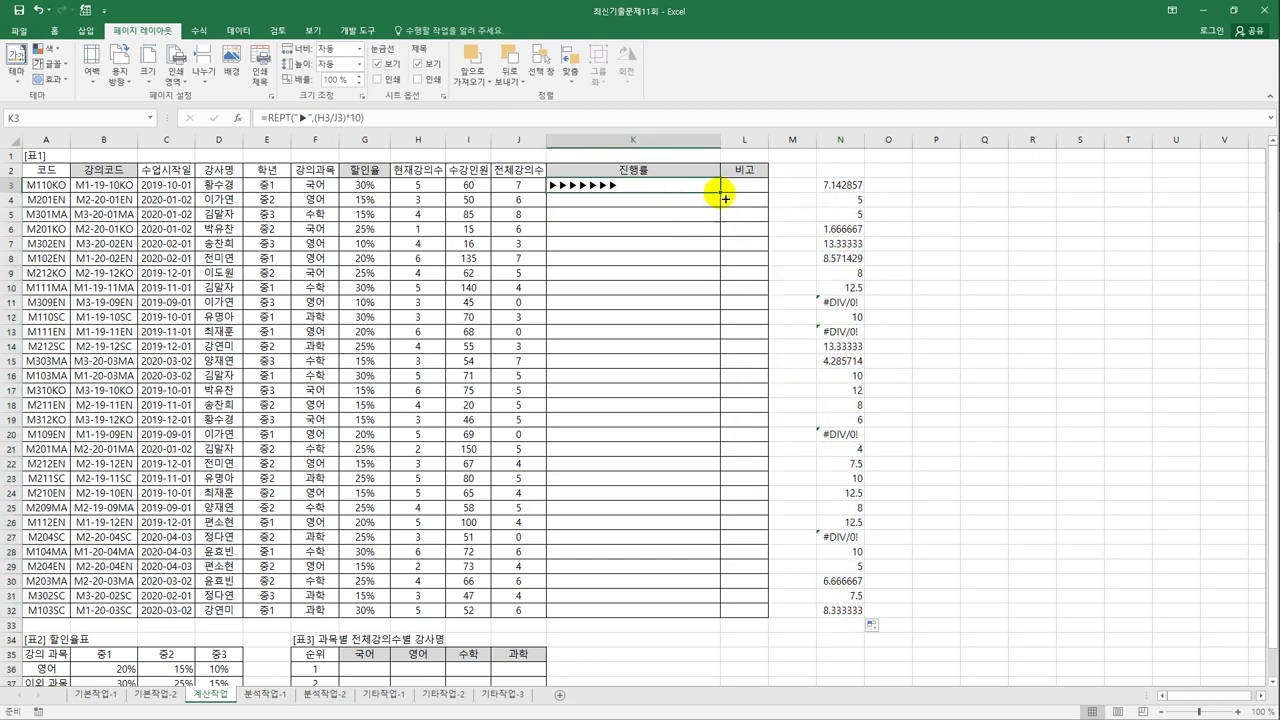
left_click_drag(720, 193, 722, 614)
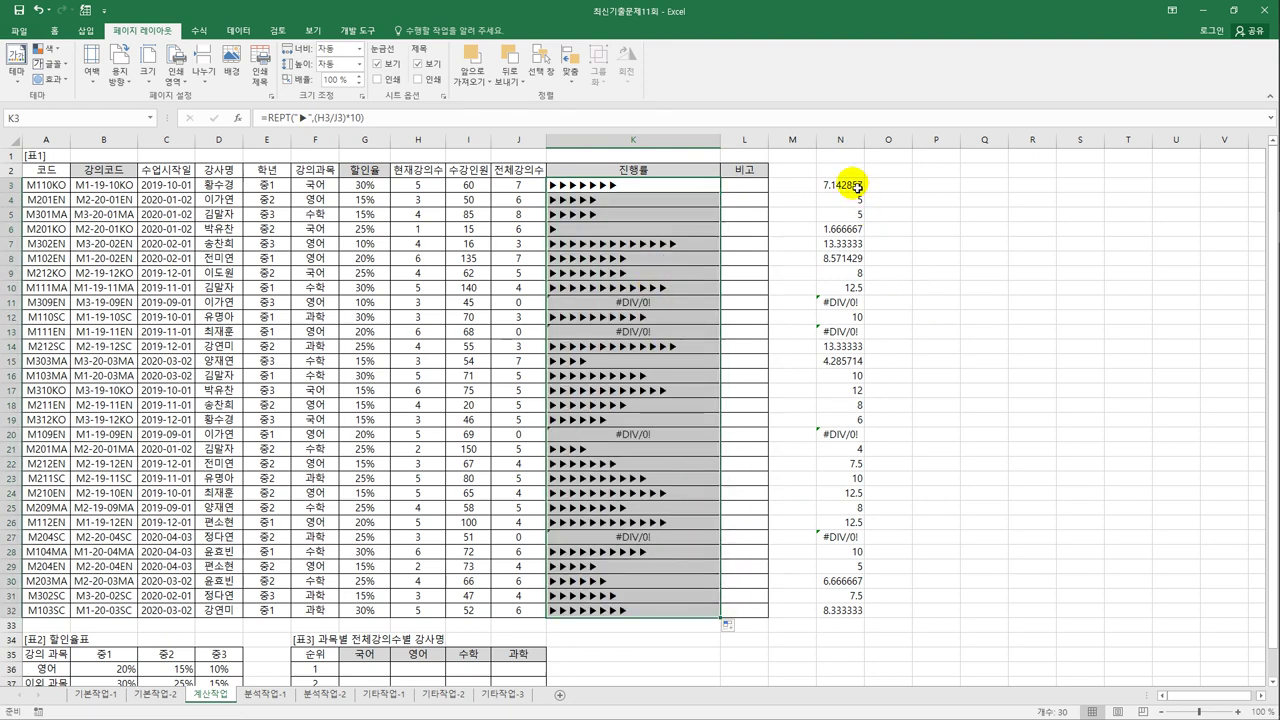
left_click_drag(857, 186, 843, 617)
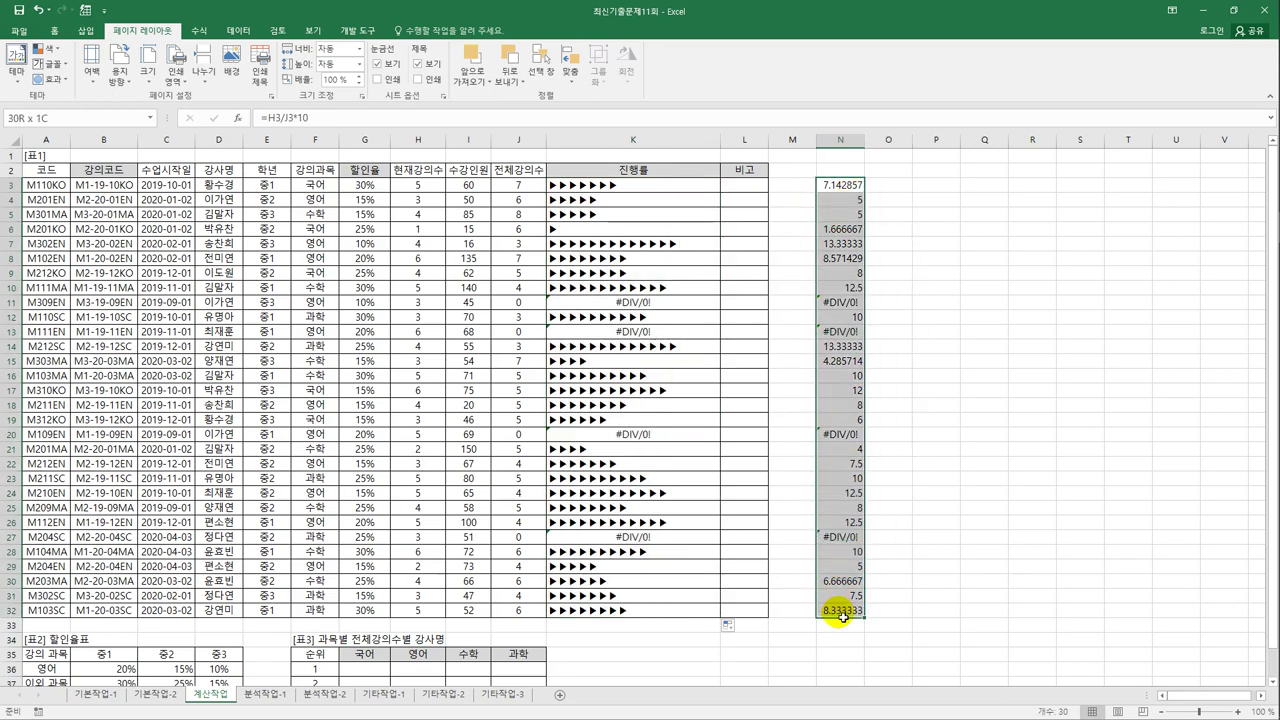
key("Delete")
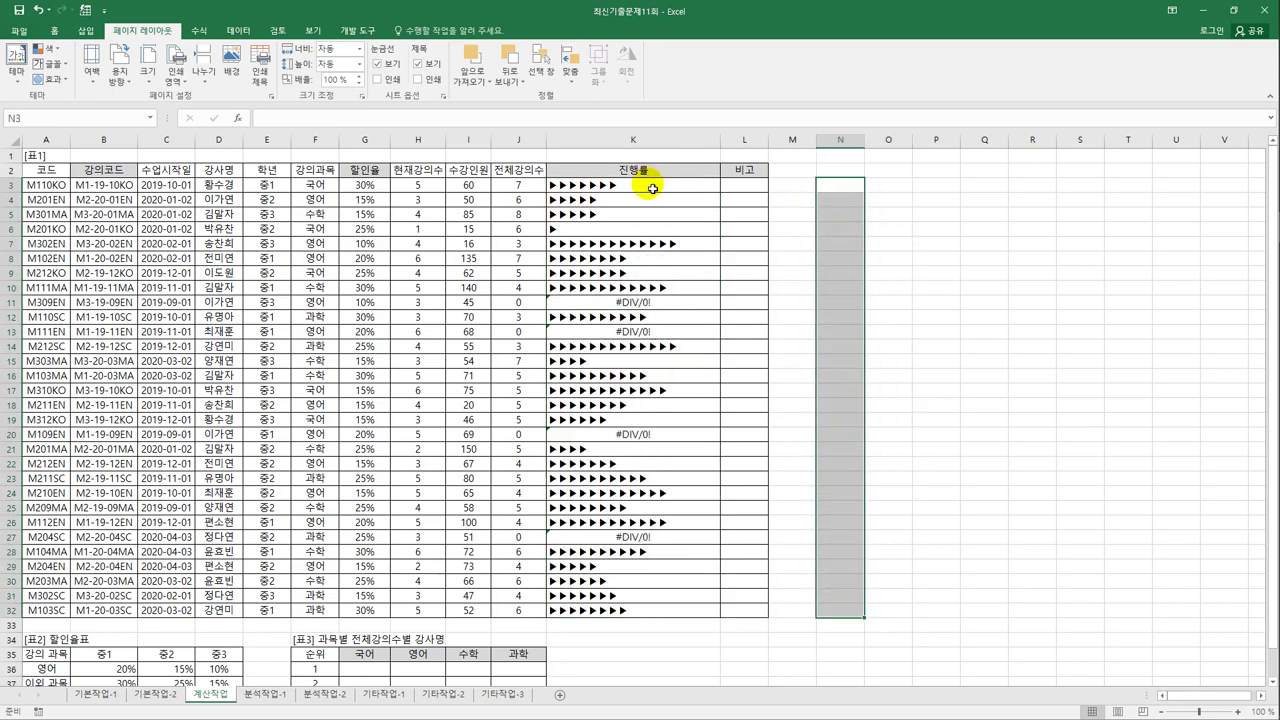
Step: Append &TEXT(H3/J3,"0.0%") to K3's REPT formula and fill it down the 진행률 column to K32
left_click(651, 190)
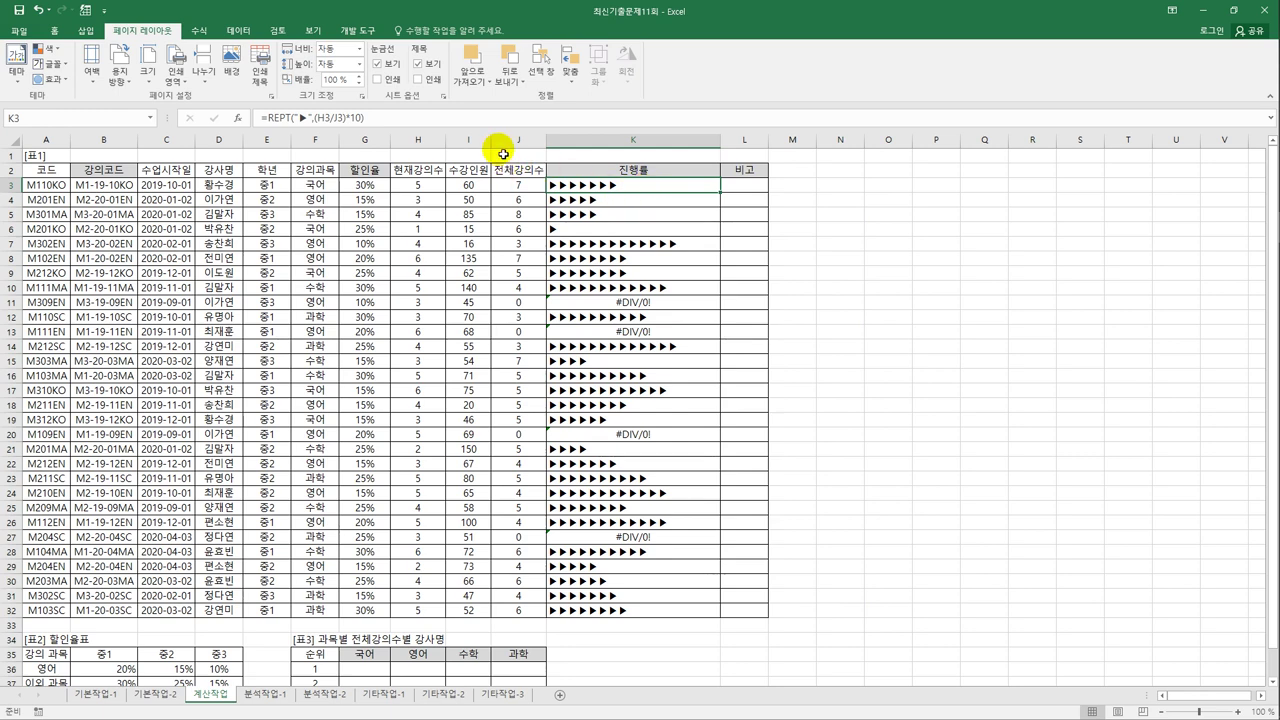
left_click(399, 120)
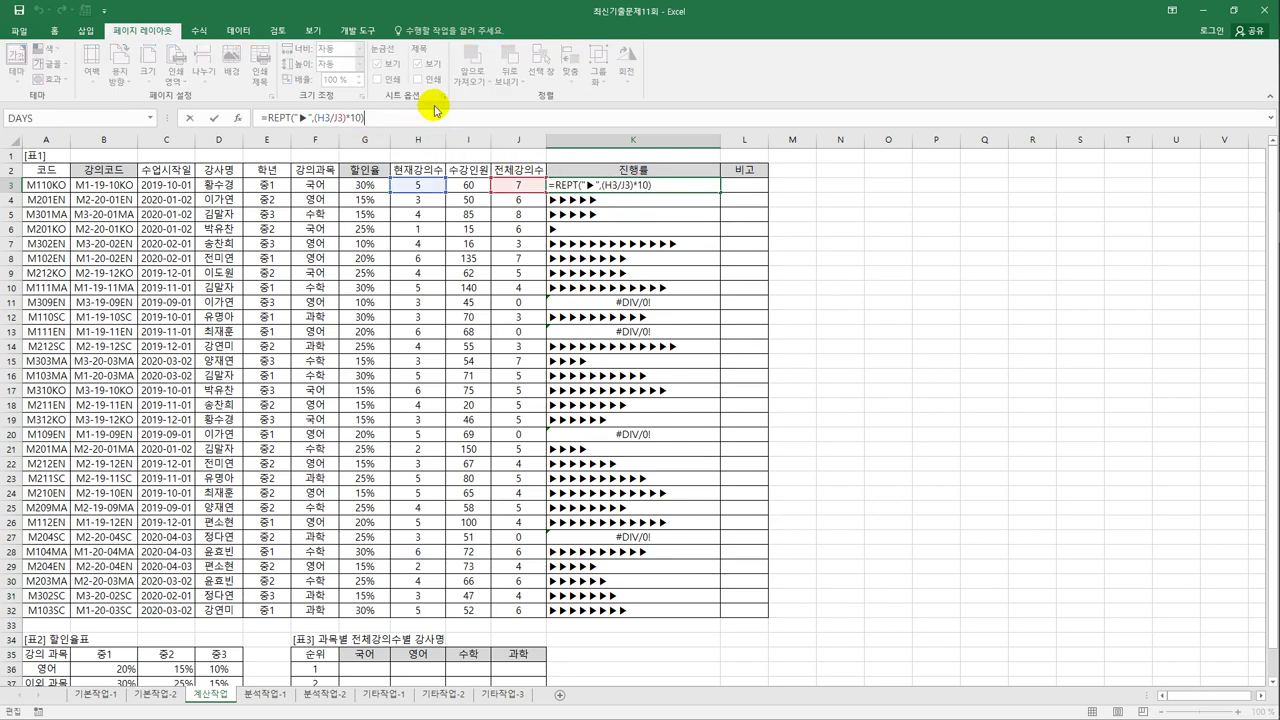
type("&t")
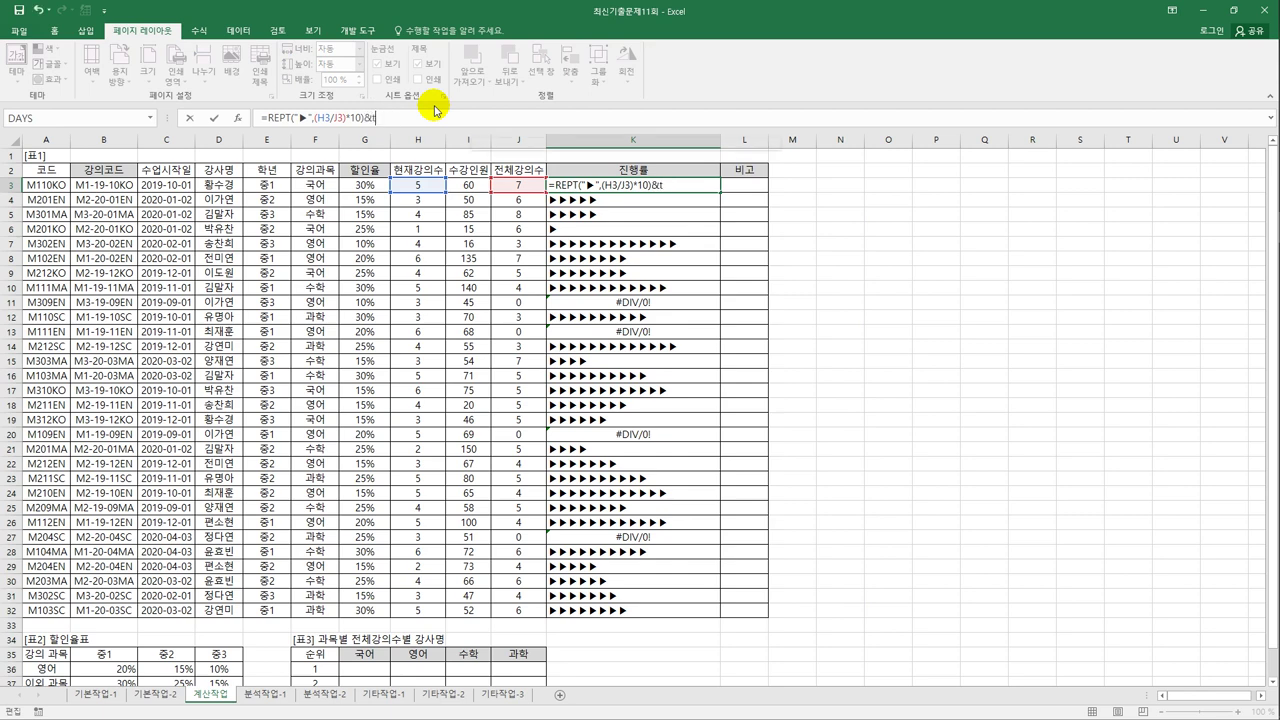
type("ext(")
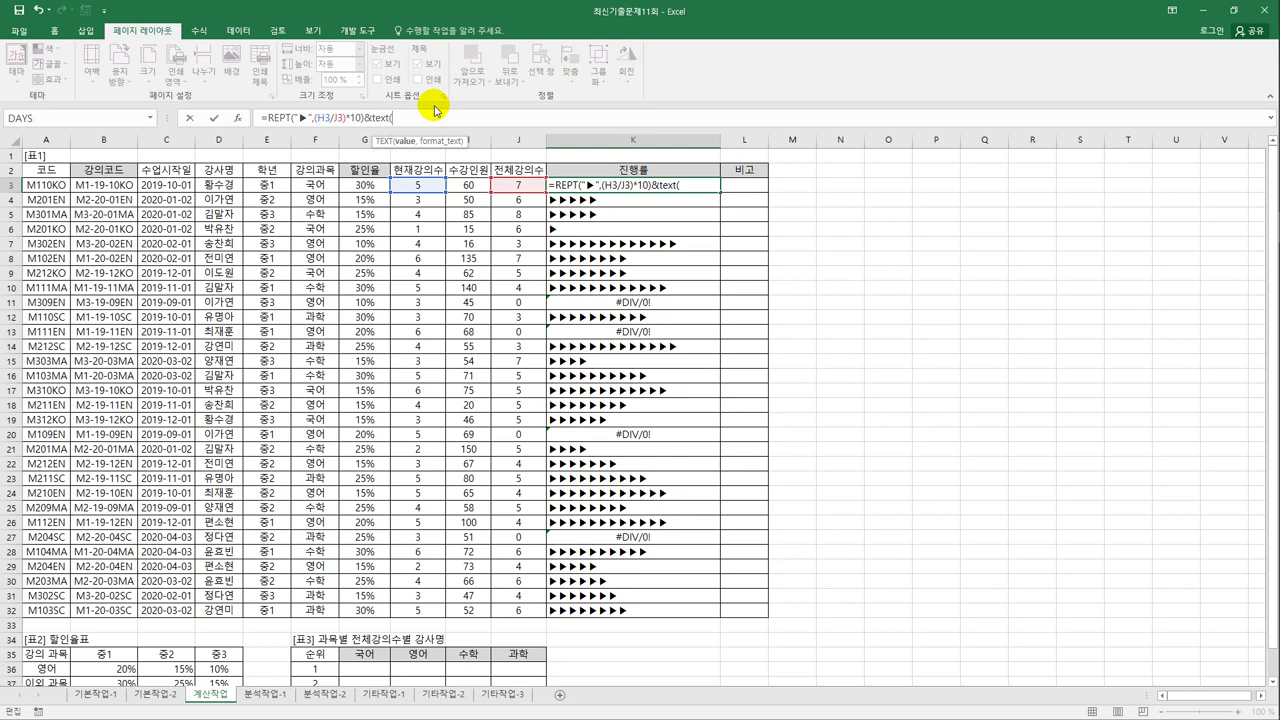
left_click(435, 192)
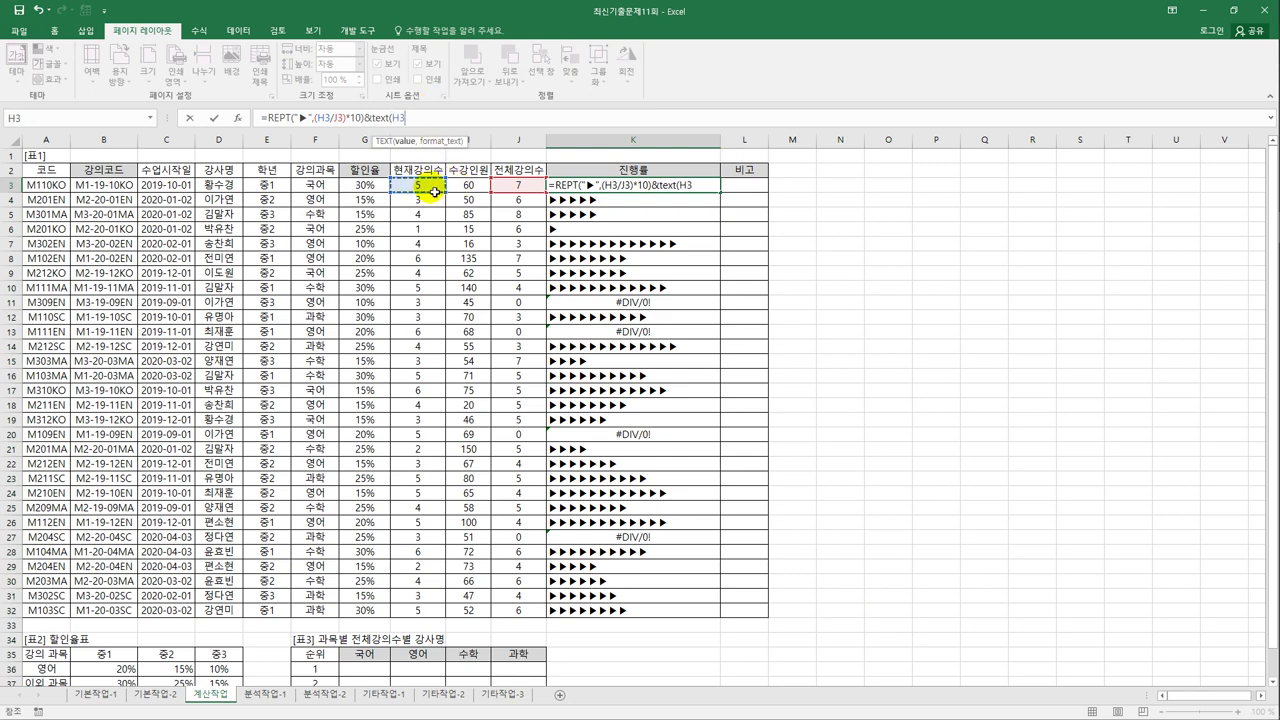
type("/")
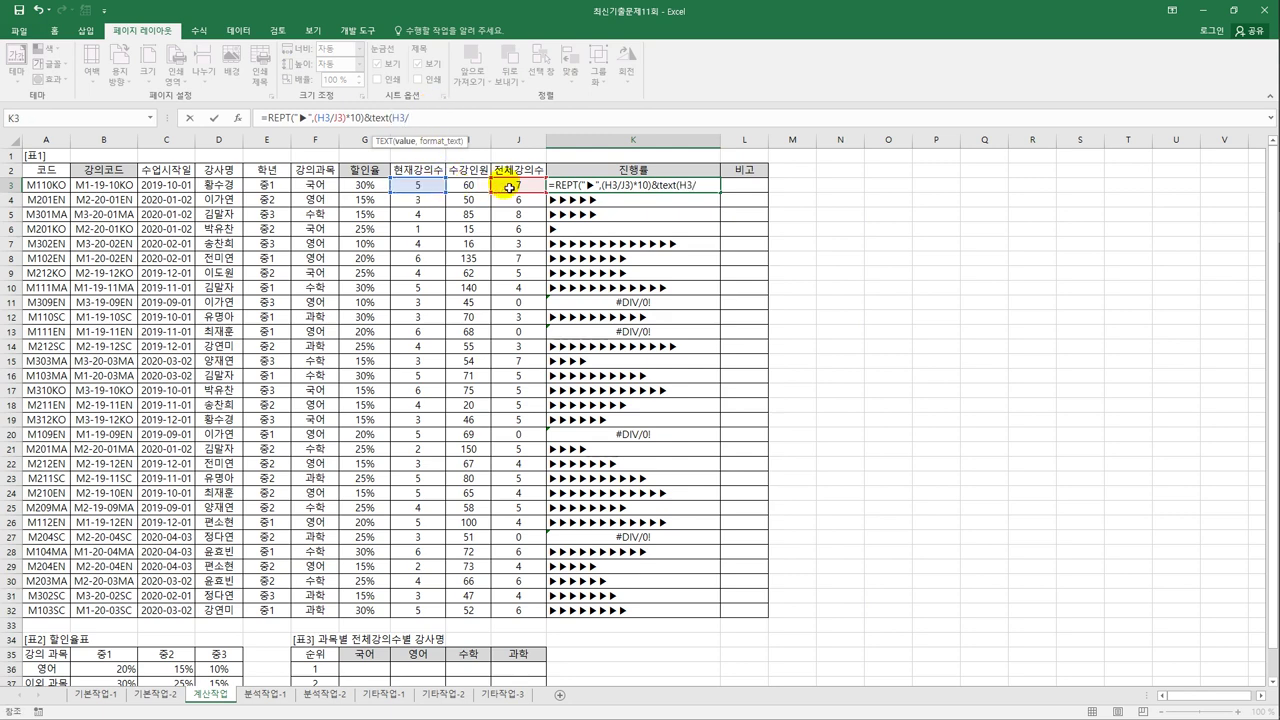
left_click(509, 188)
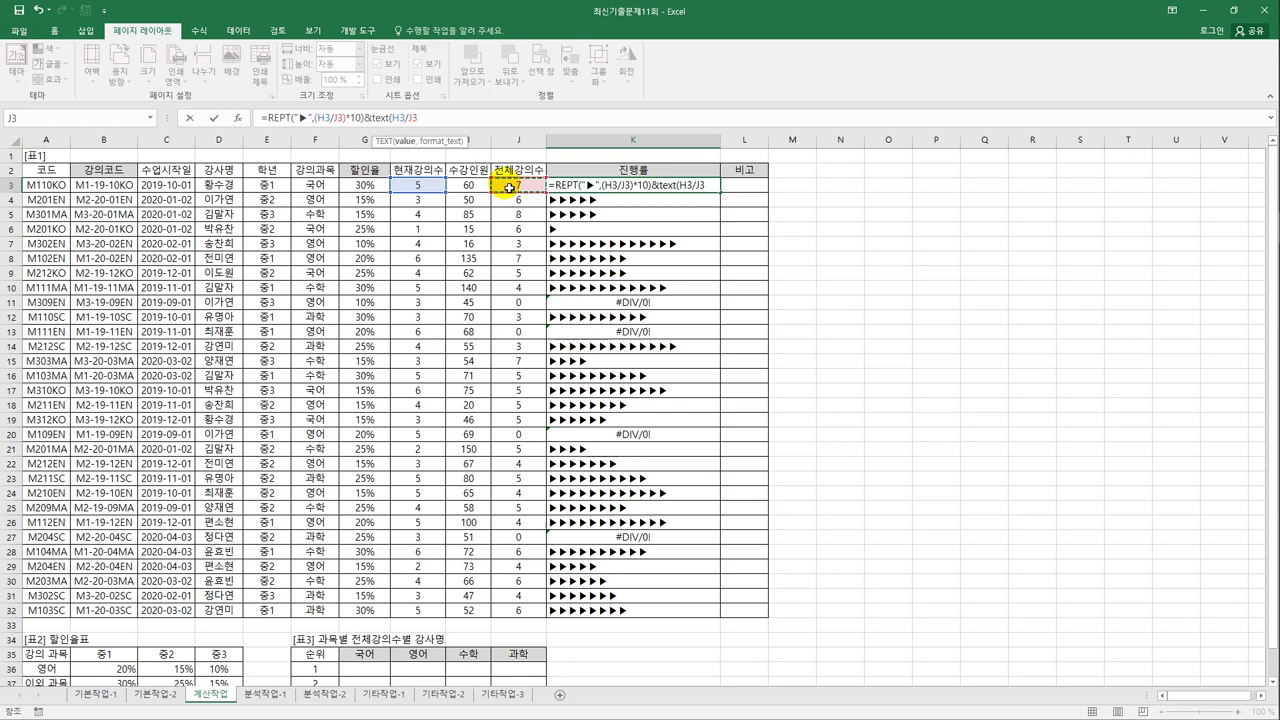
type(",\"0.0%")
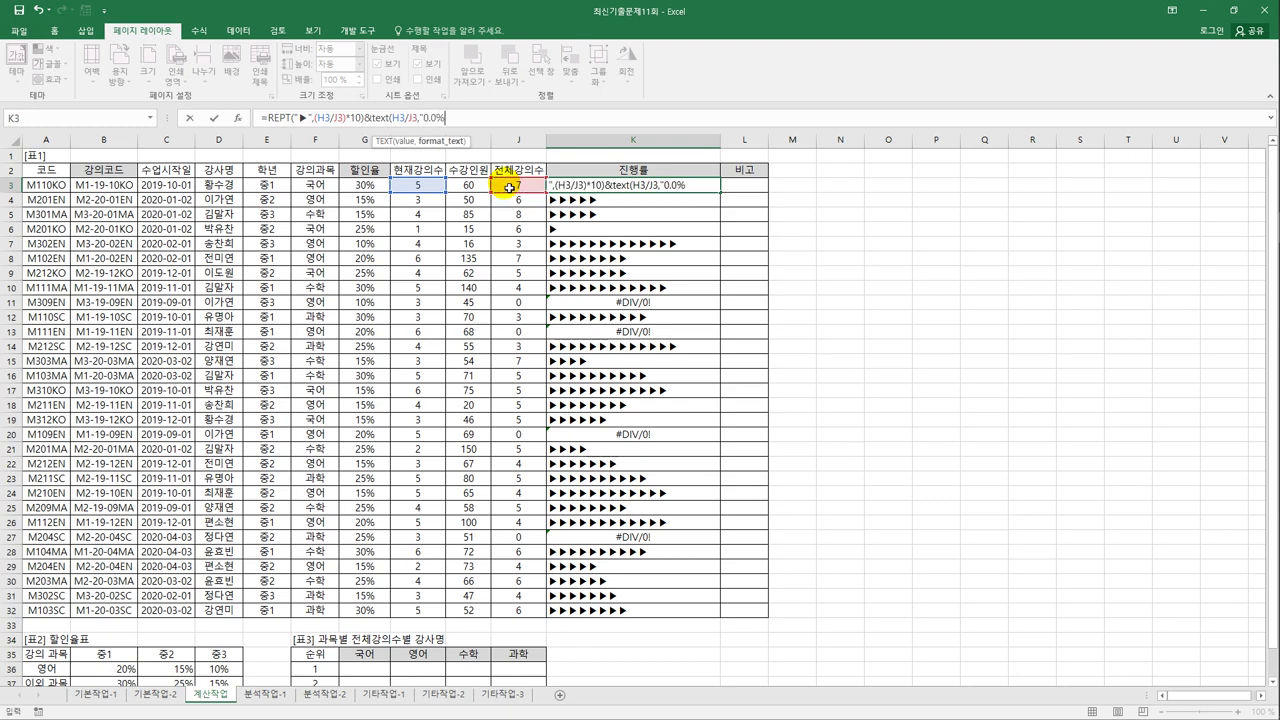
type("\")")
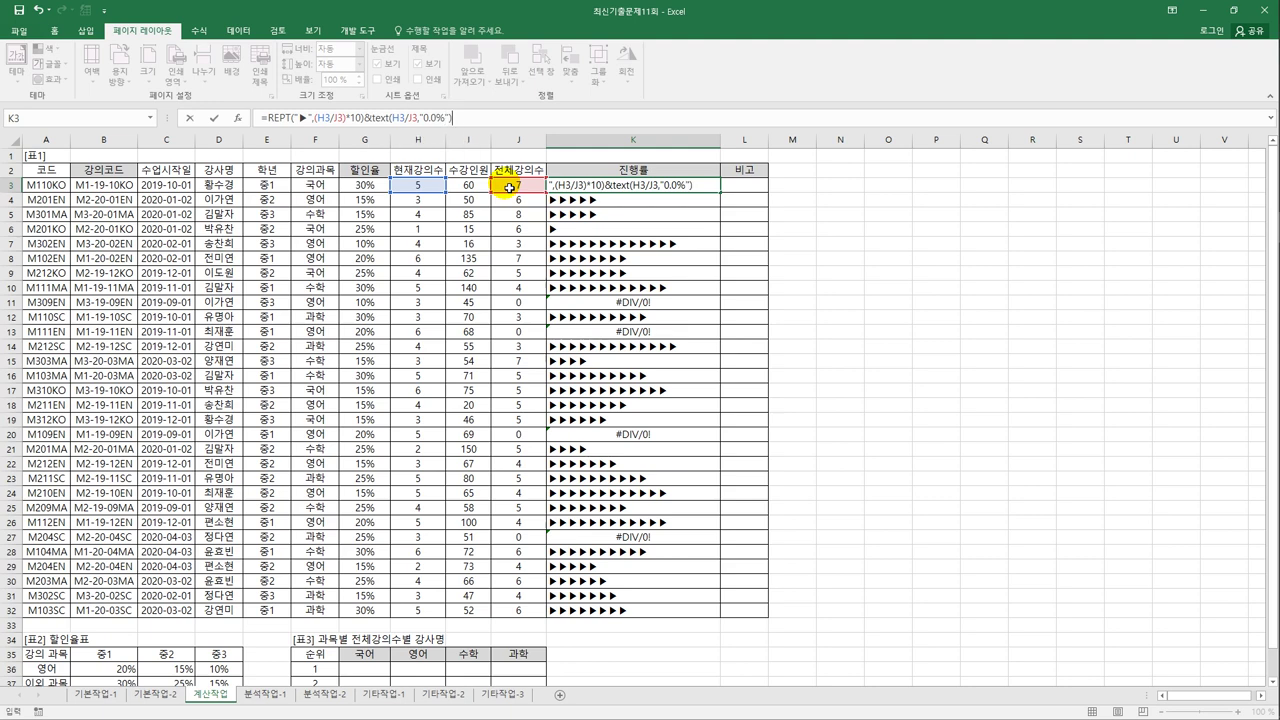
key("Return")
key("Up")
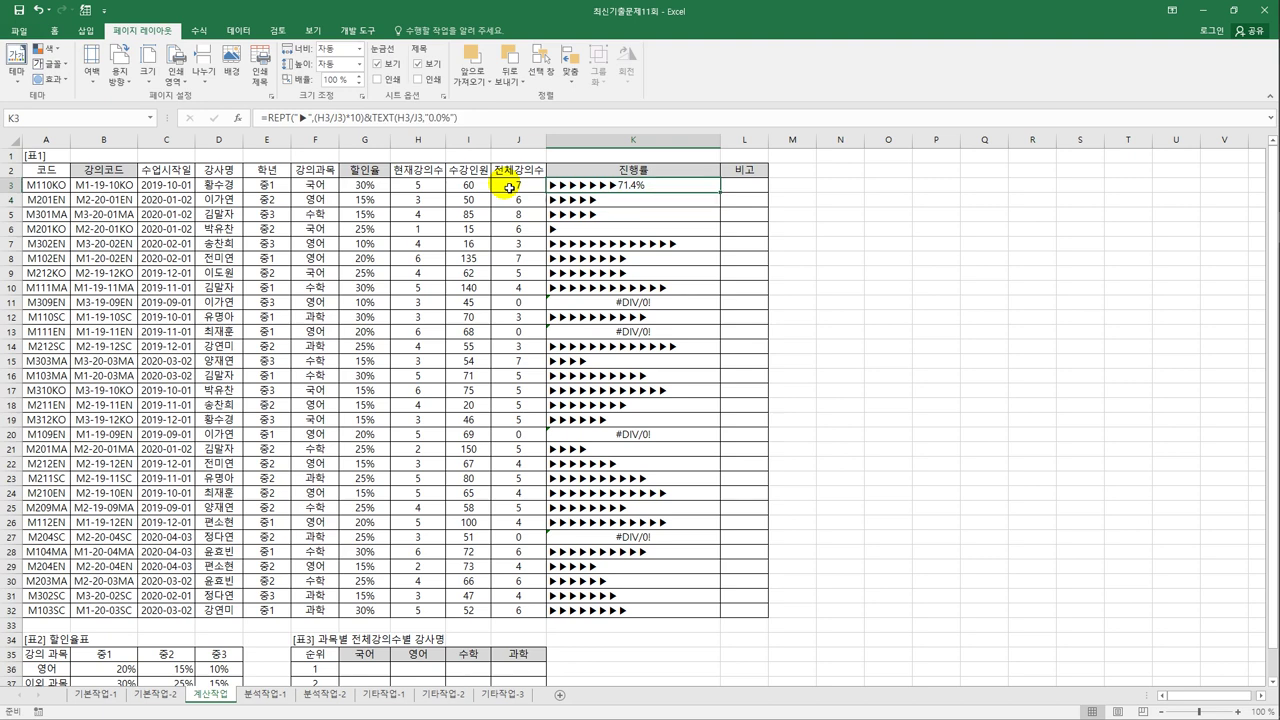
left_click_drag(725, 198, 702, 614)
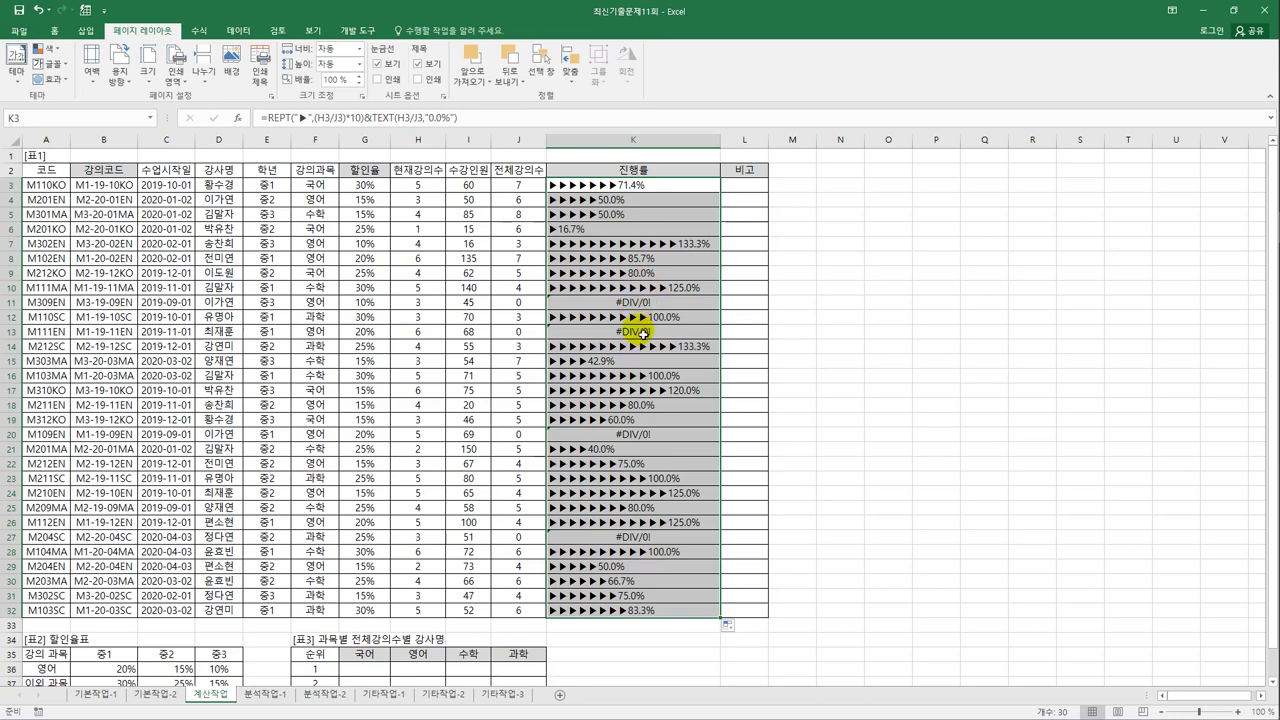
Step: Wrap K3's REPT and TEXT formula in IFERROR so that errors return "신생강의"
left_click(641, 185)
left_click(266, 118)
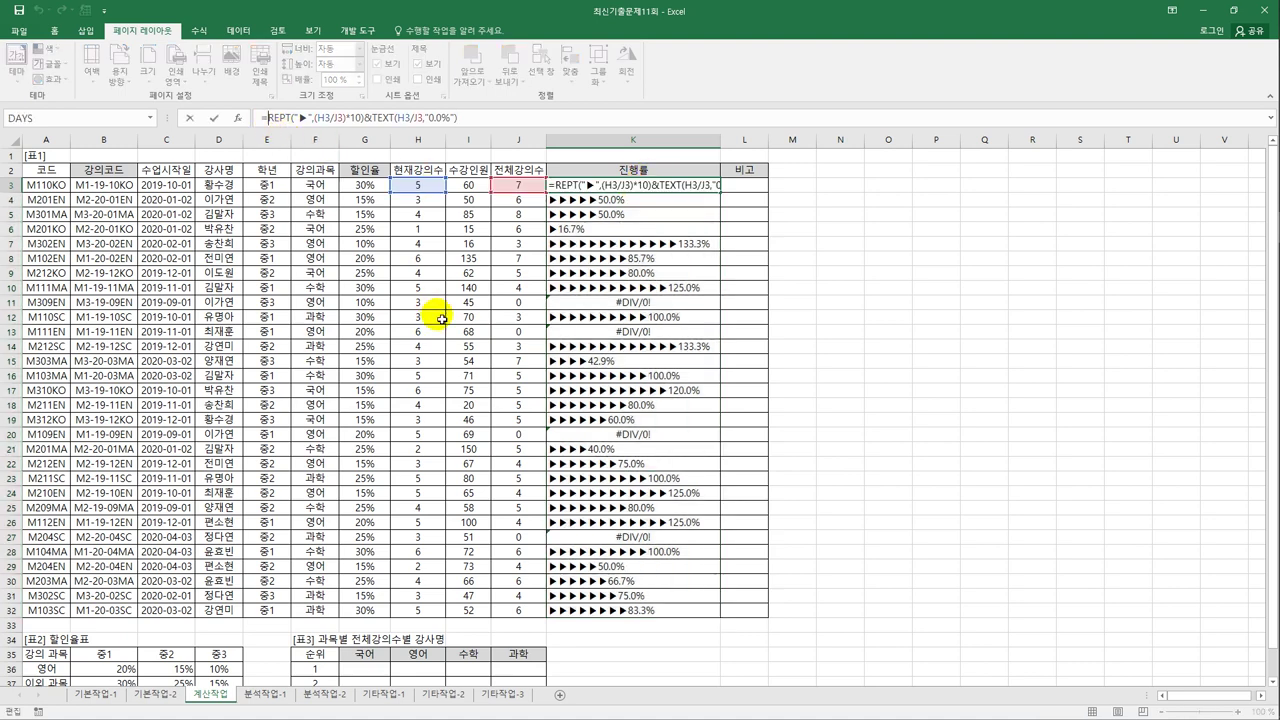
type("if")
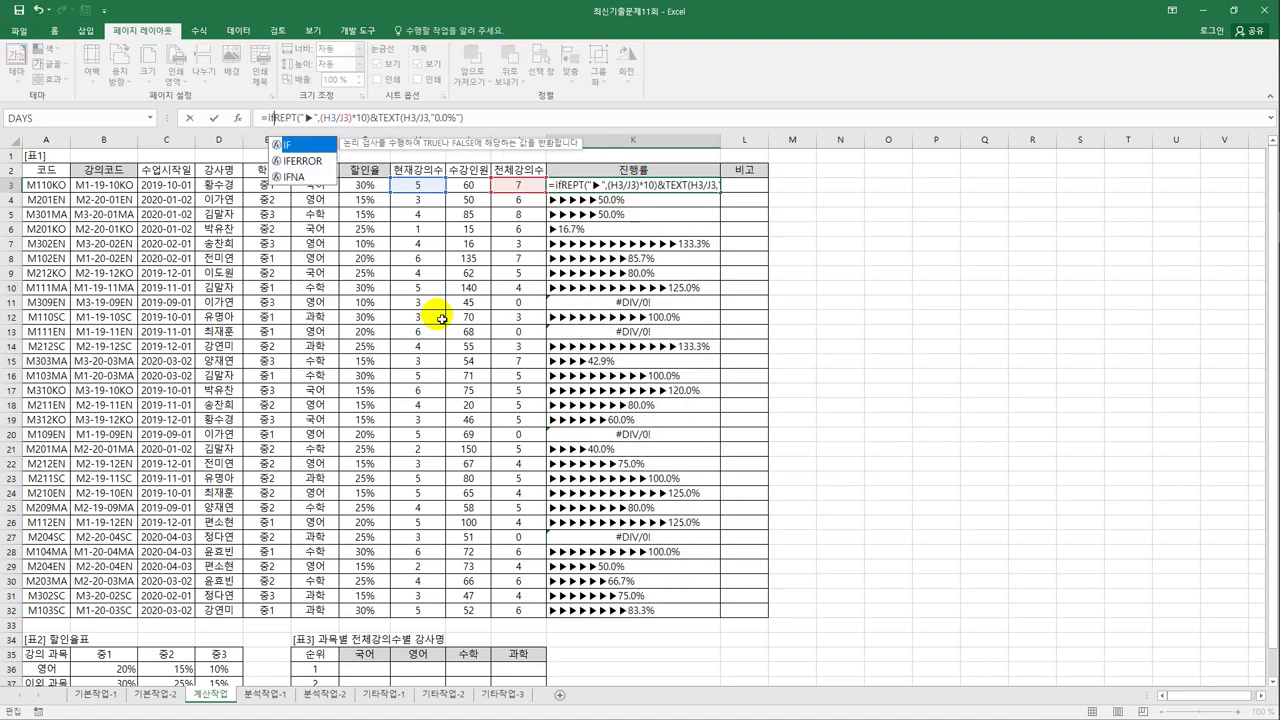
key("Tab")
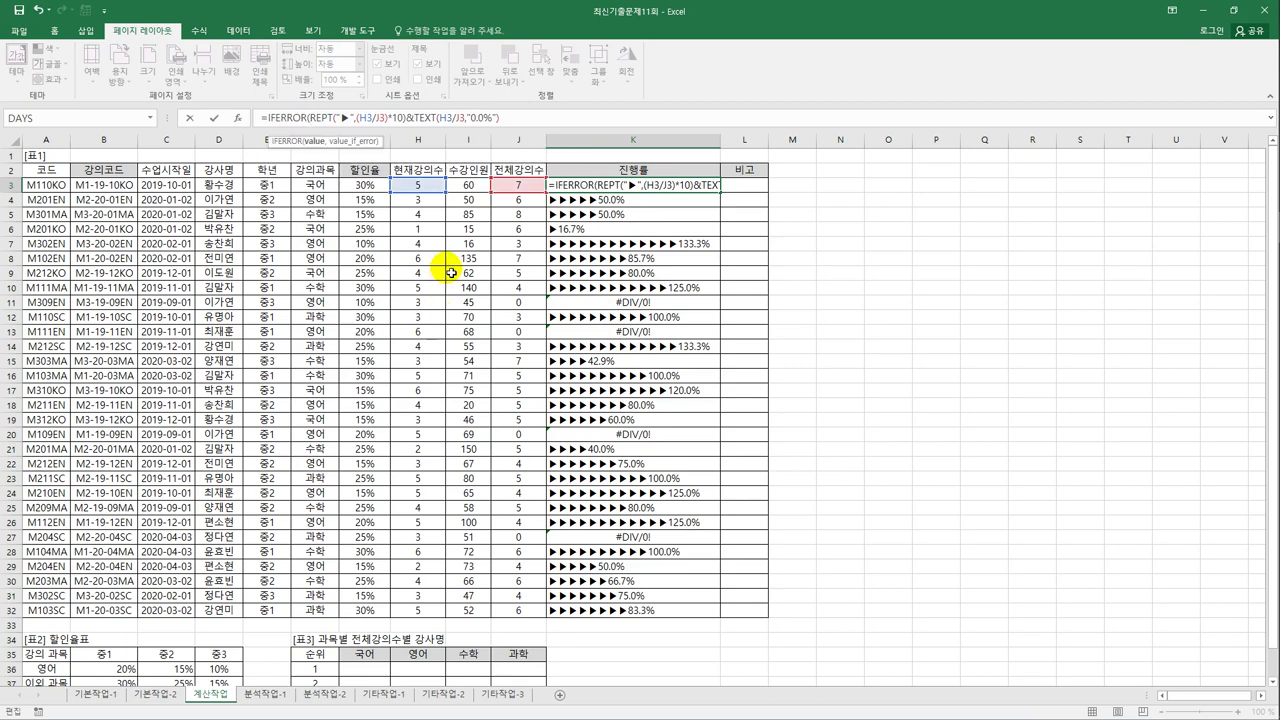
left_click(502, 117)
type(",\"")
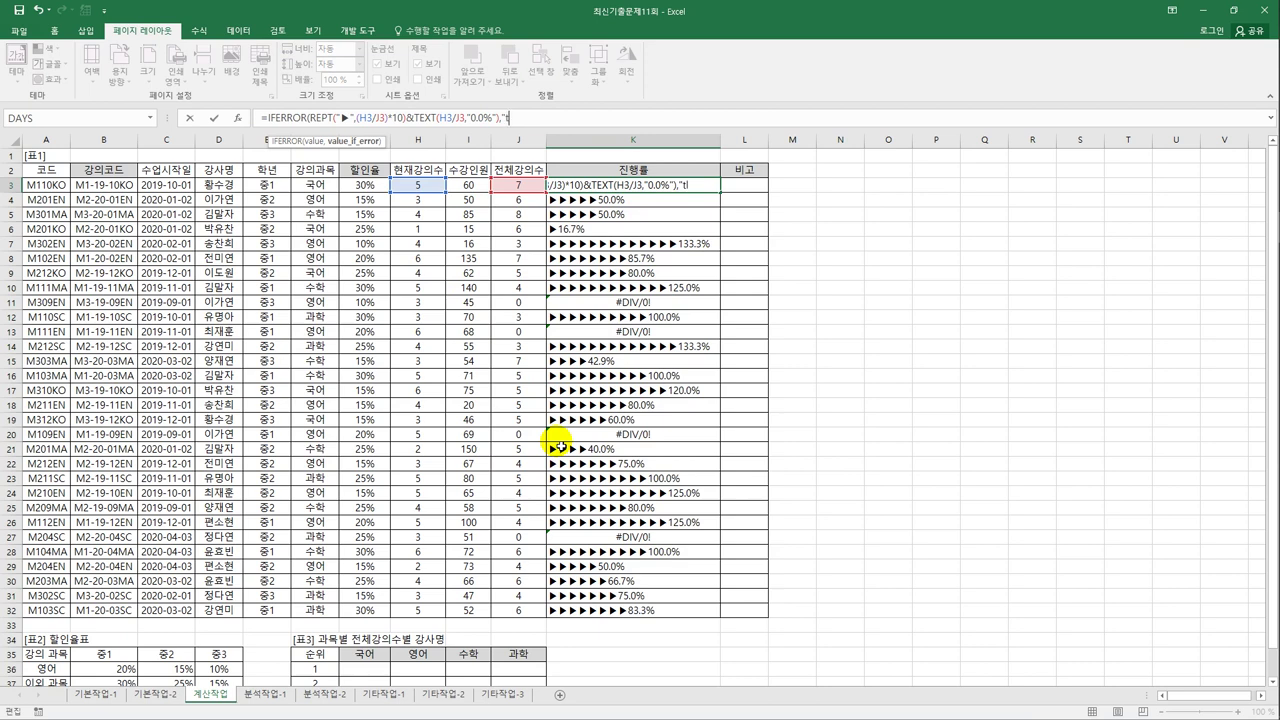
type("신생강의\")")
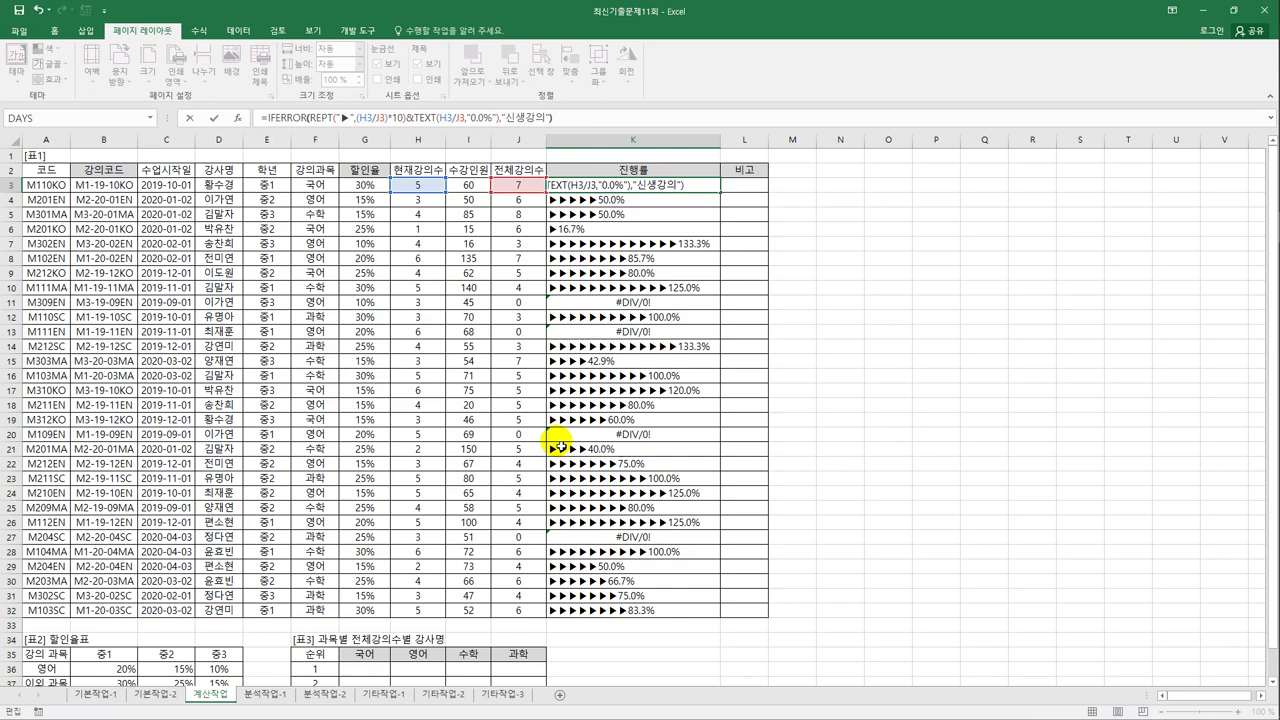
key("Return")
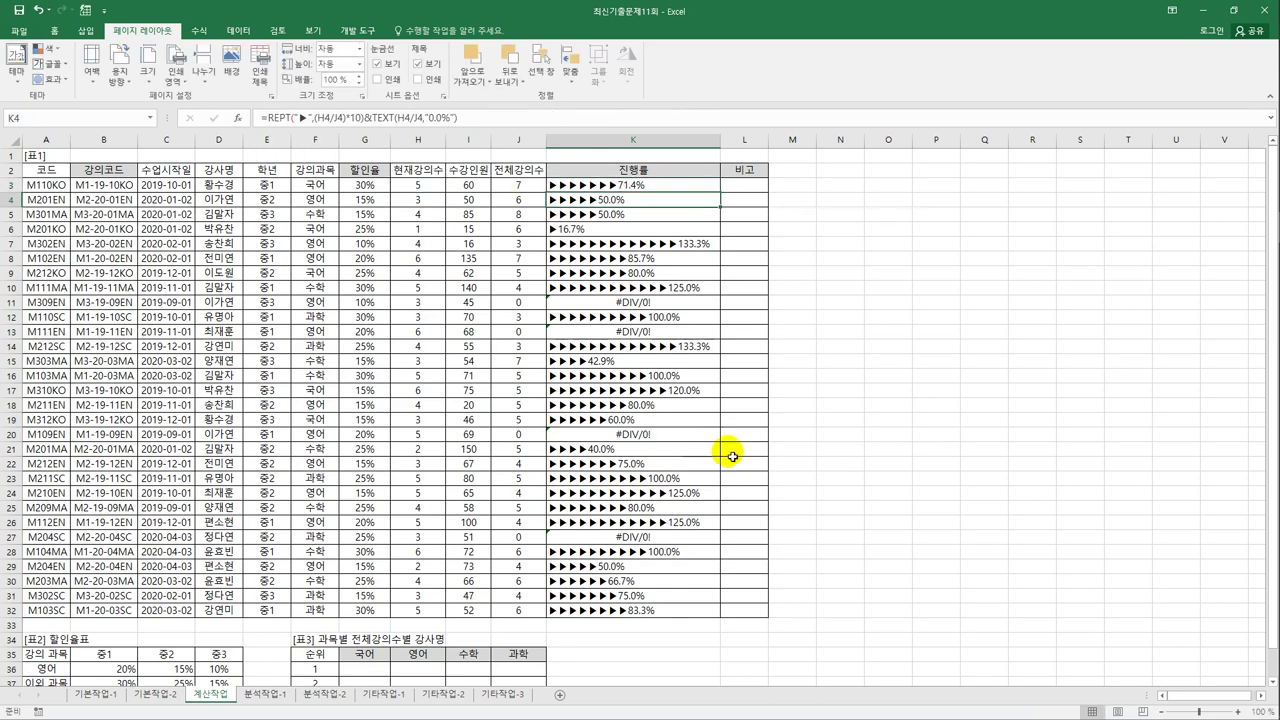
Step: Fill K3's IFERROR formula down to K32 and check the 신생강의 cells K11, K13, K20 and K27
left_click(695, 187)
left_click_drag(721, 194, 674, 606)
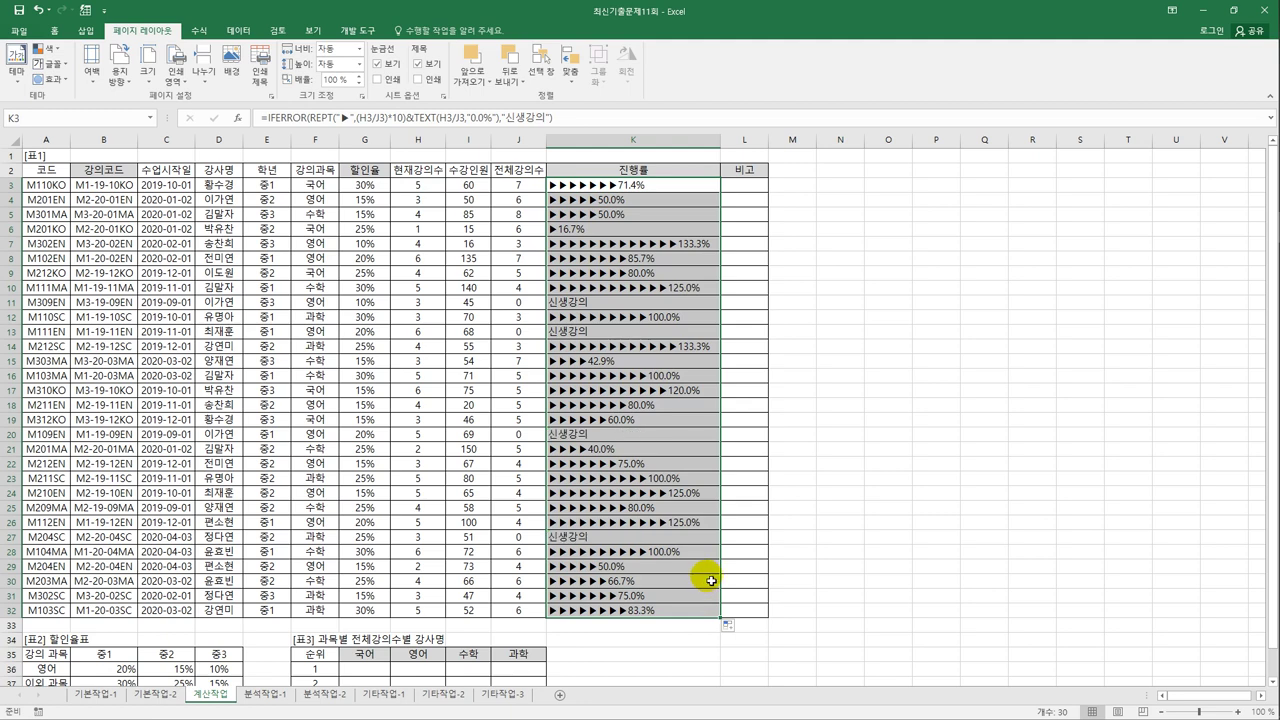
left_click(597, 305)
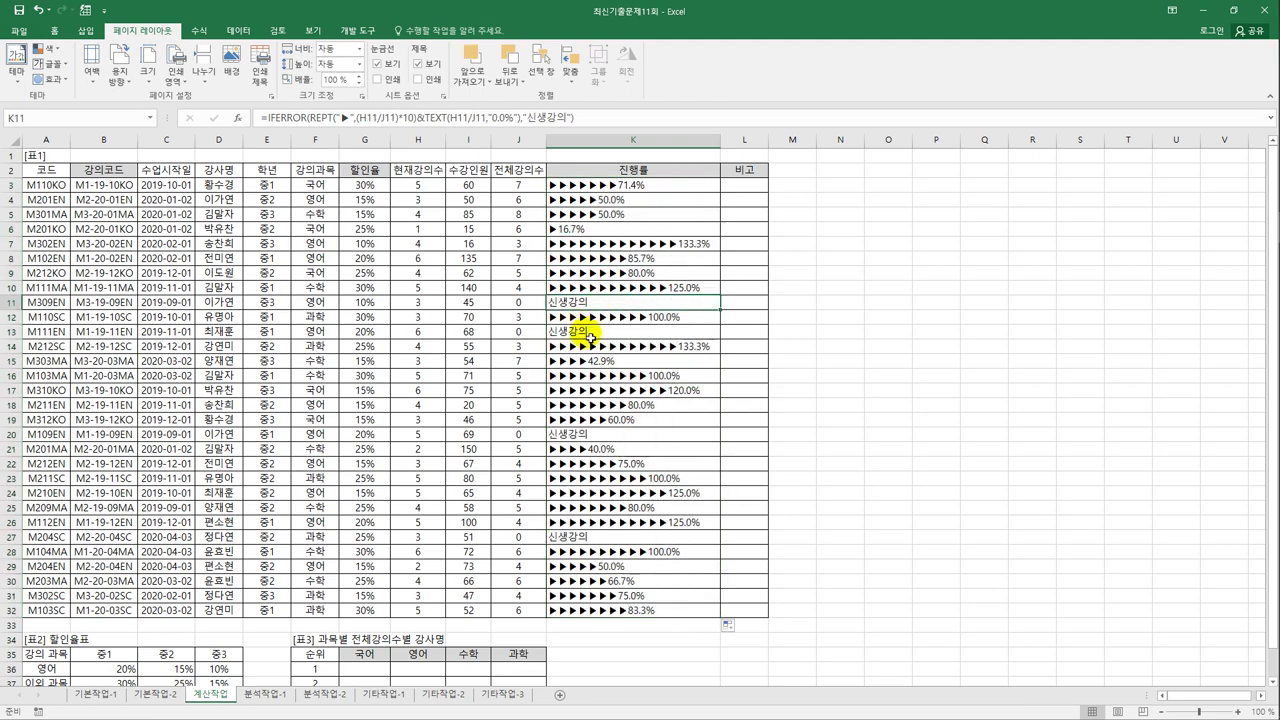
left_click(586, 331)
left_click(610, 434)
left_click(619, 541)
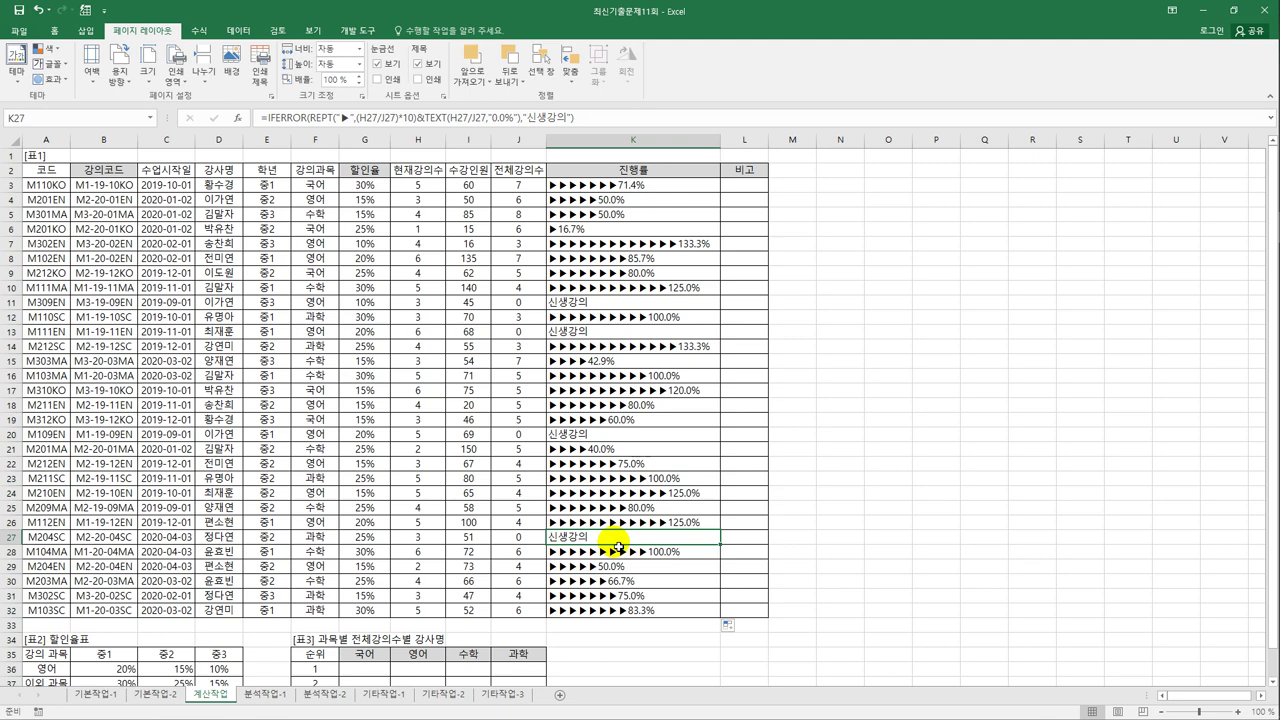
Step: Open the Visual Basic editor and insert a new module in the workbook's project
left_click(360, 31)
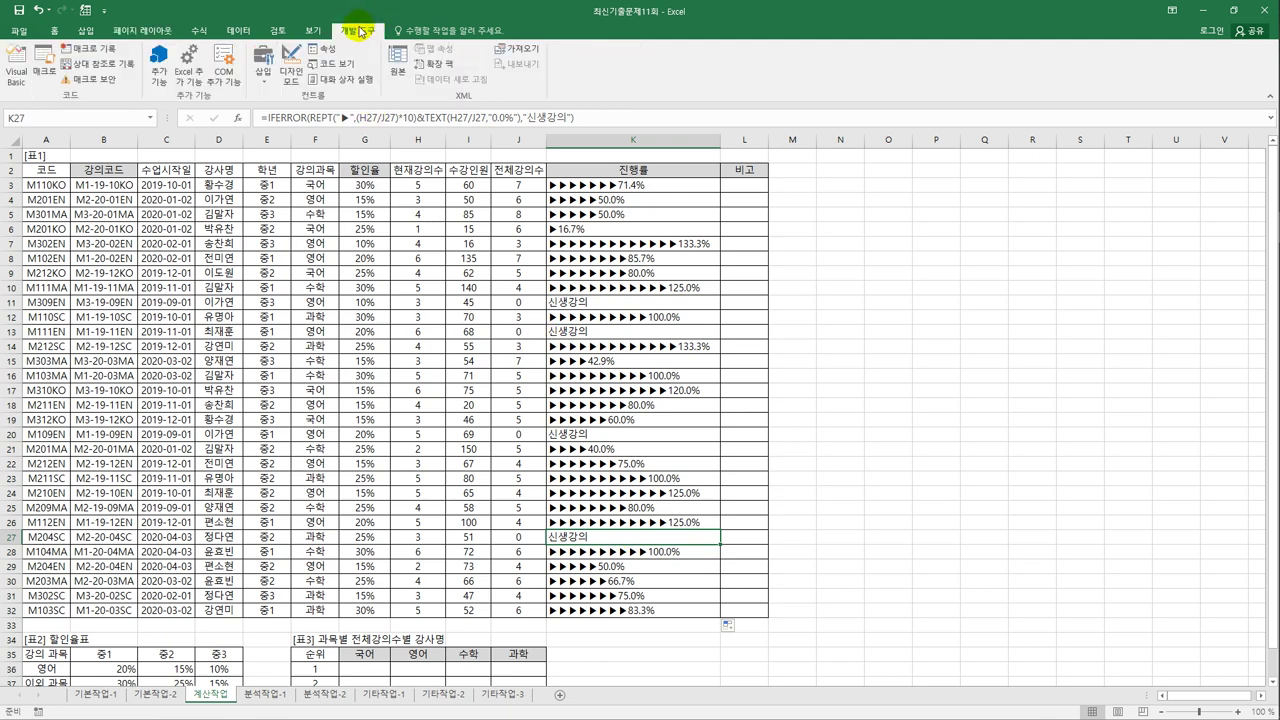
left_click(16, 70)
left_click(625, 139)
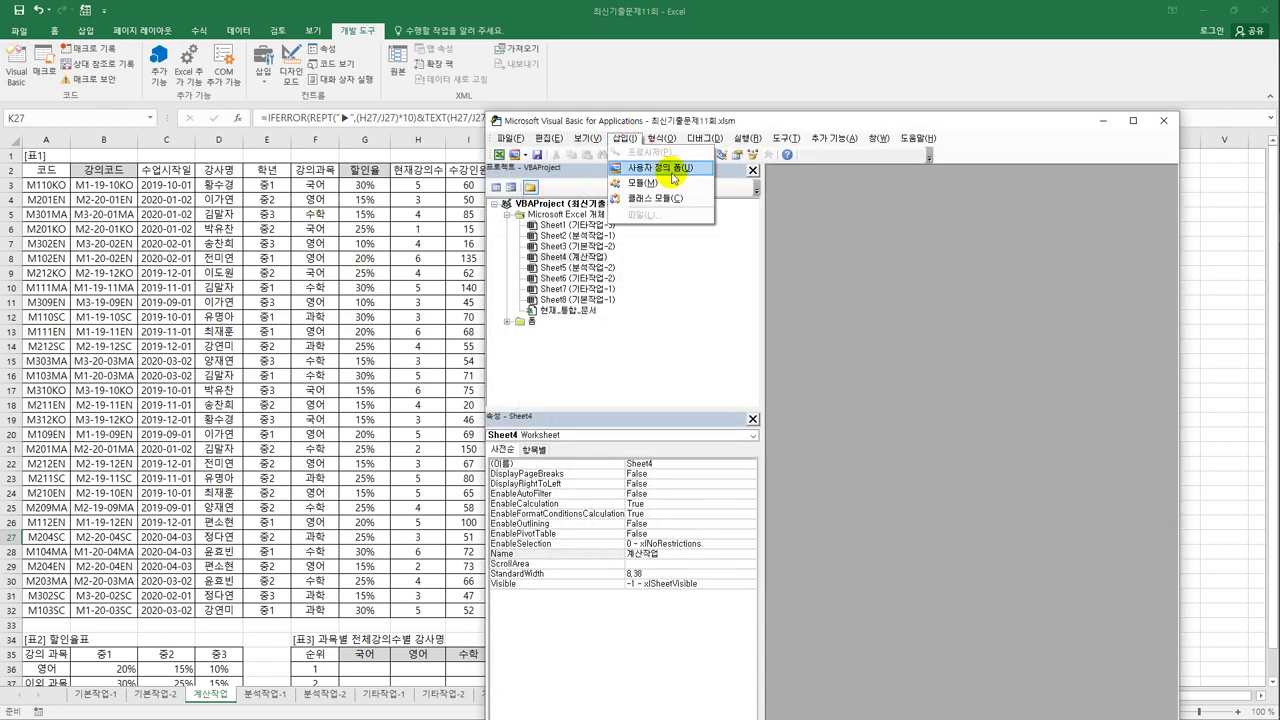
left_click(643, 183)
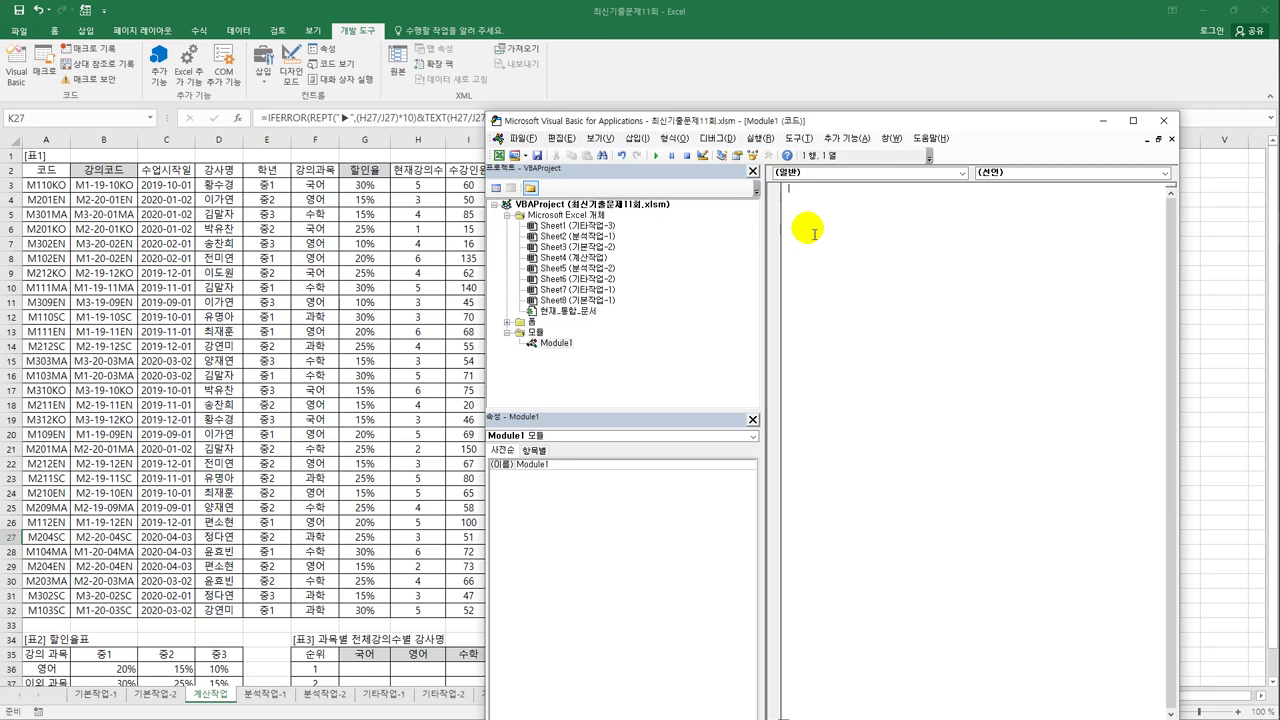
Step: Declare Public Function fn비고(현재강의수, 수강인원) and return "강의증설" if 수강인원 / 현재강의수 >= 20
type("public")
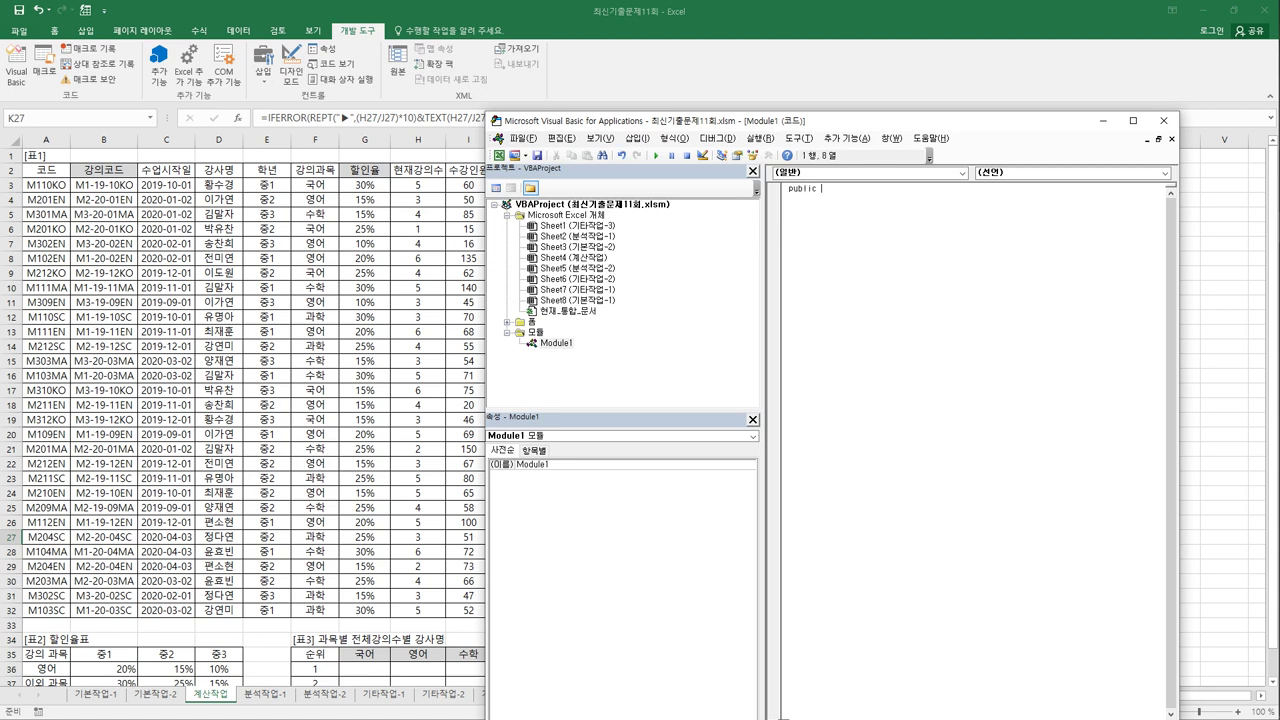
type(" function fn비교(현재강의수, 수강인원)")
key("Return")
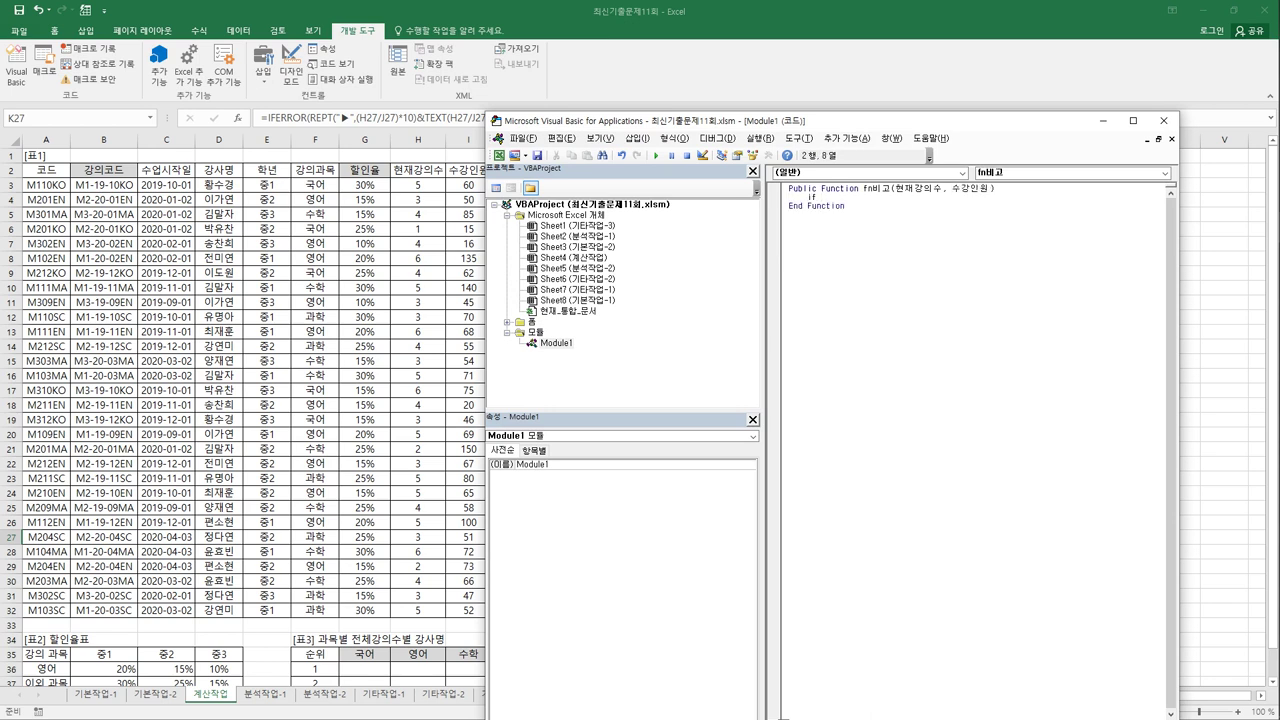
type("if 수강인원/현재강의수 >=20 Then")
key("Return")
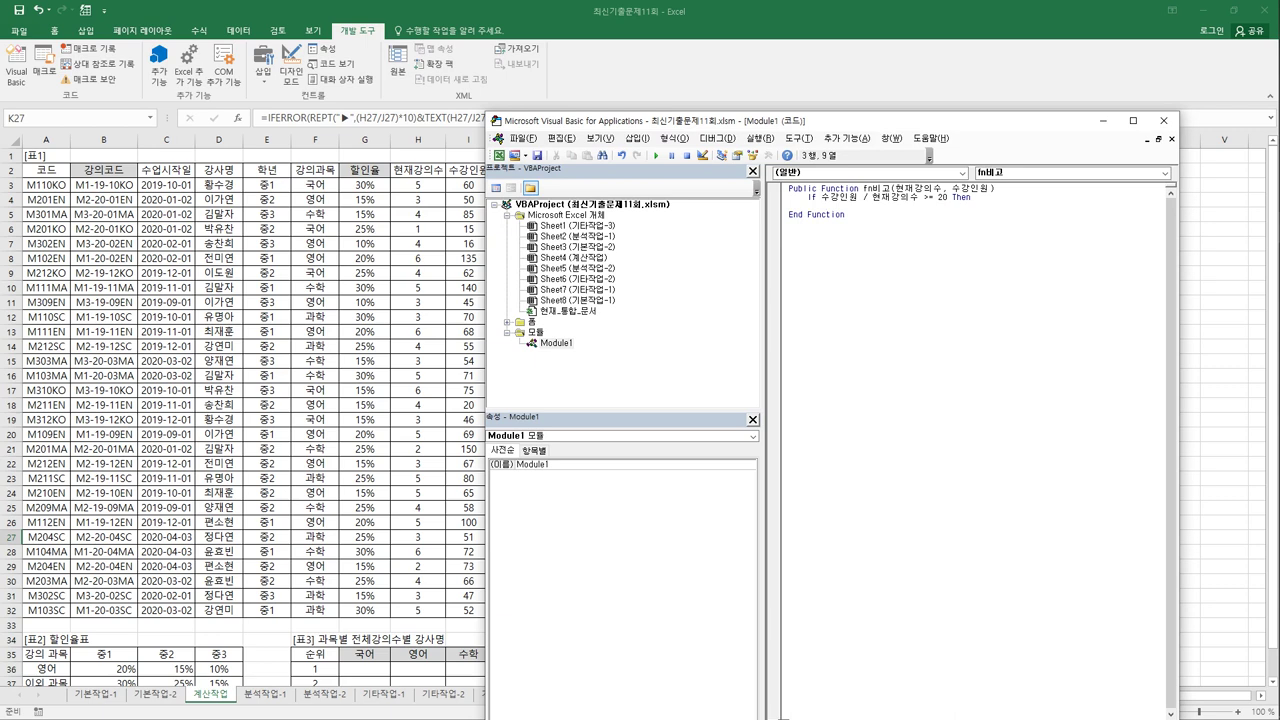
type("fn비고 = \"강의증설\"")
key("Return")
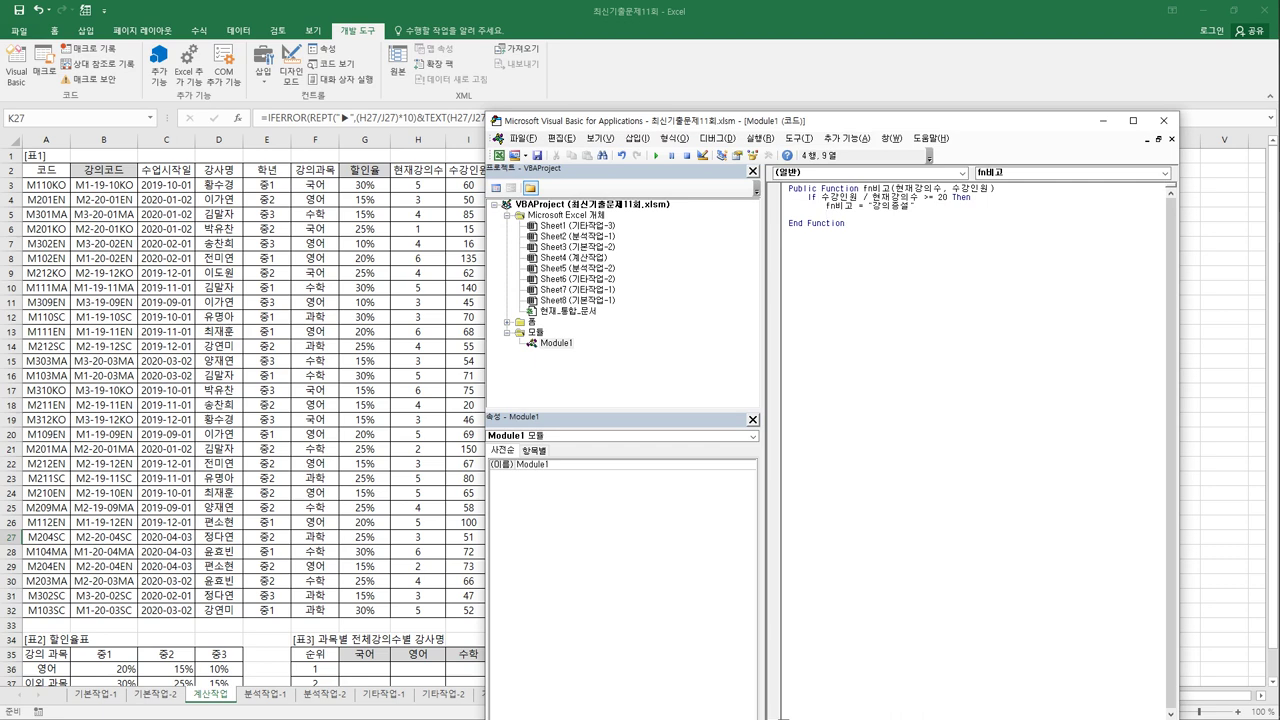
Step: Copy the If line below the "강의증설" assignment and make it ElseIf 수강인원 / 현재강의수 >= 20 Then
left_click(821, 197)
left_click_drag(808, 197, 972, 197)
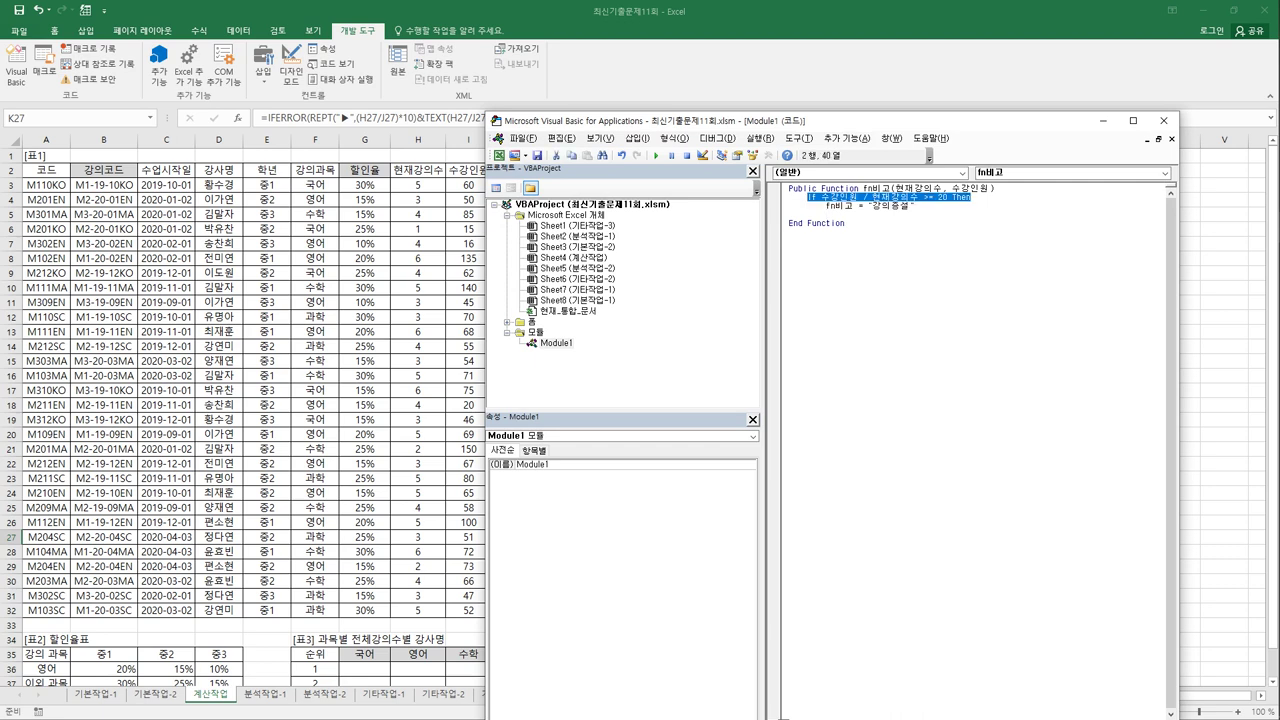
key("ctrl+c")
left_click(826, 213)
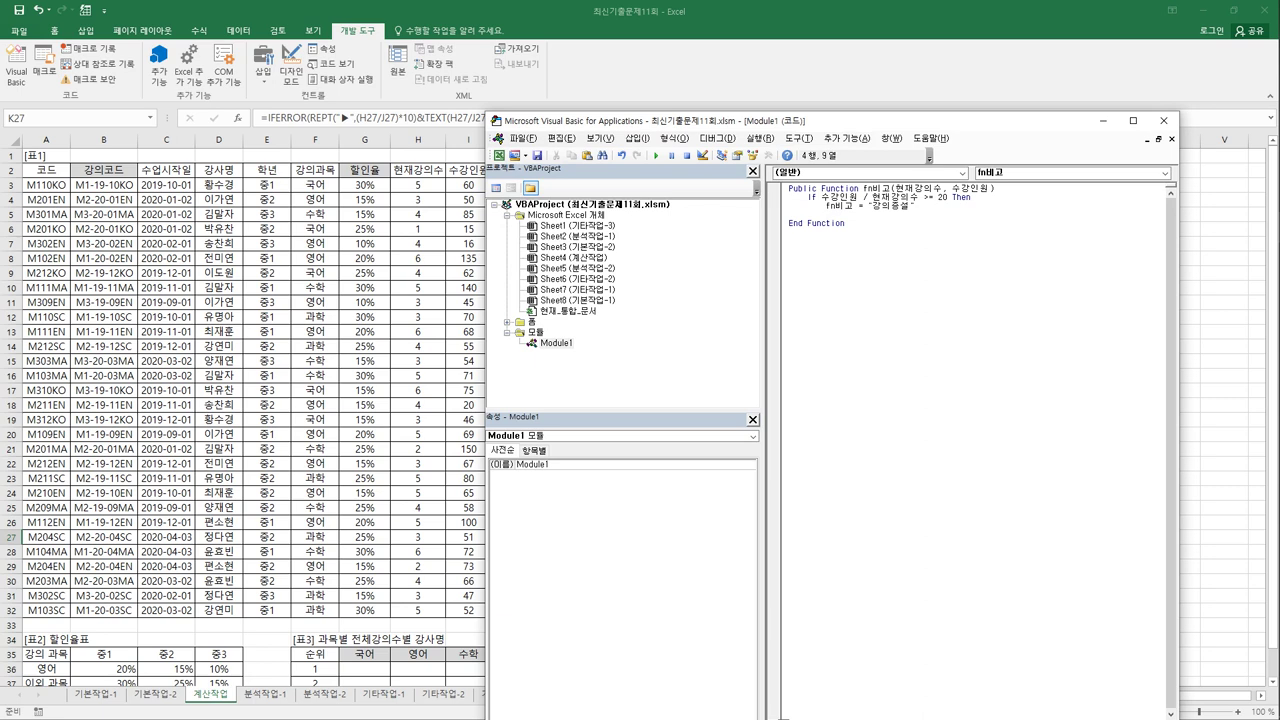
key("ctrl+v")
left_click(806, 214)
type("els")
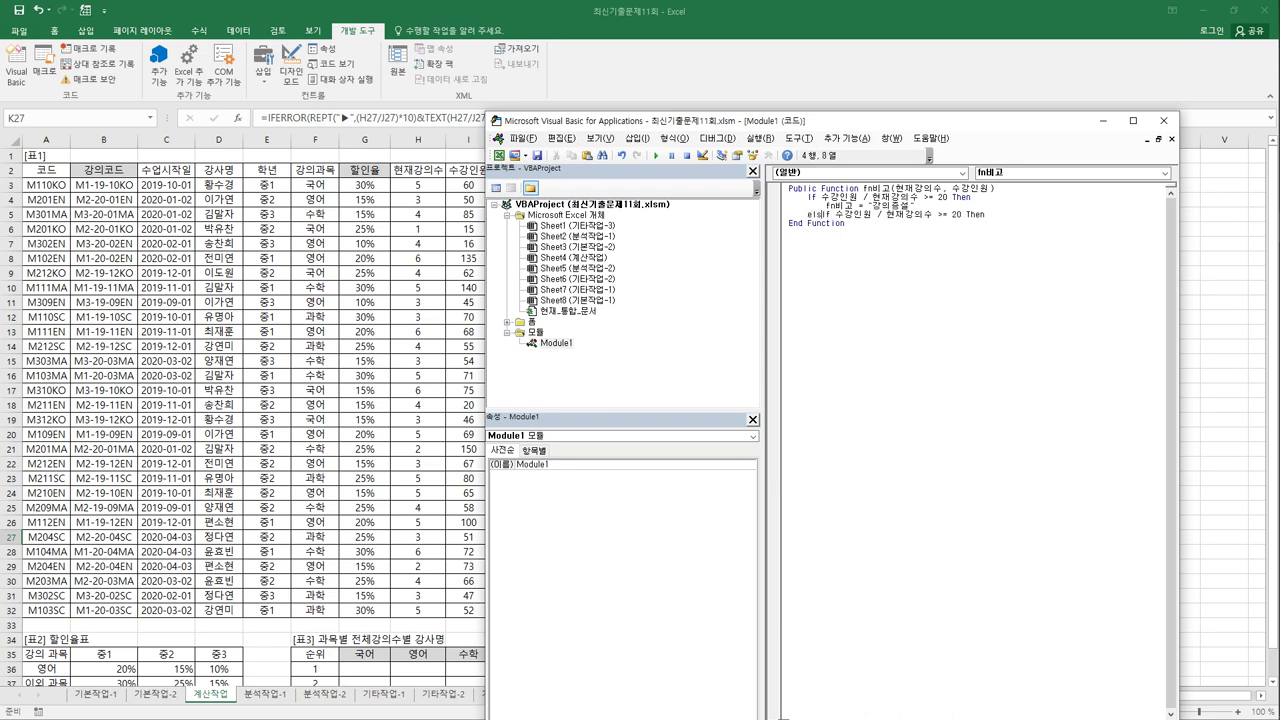
type("e")
key("End")
key("Return")
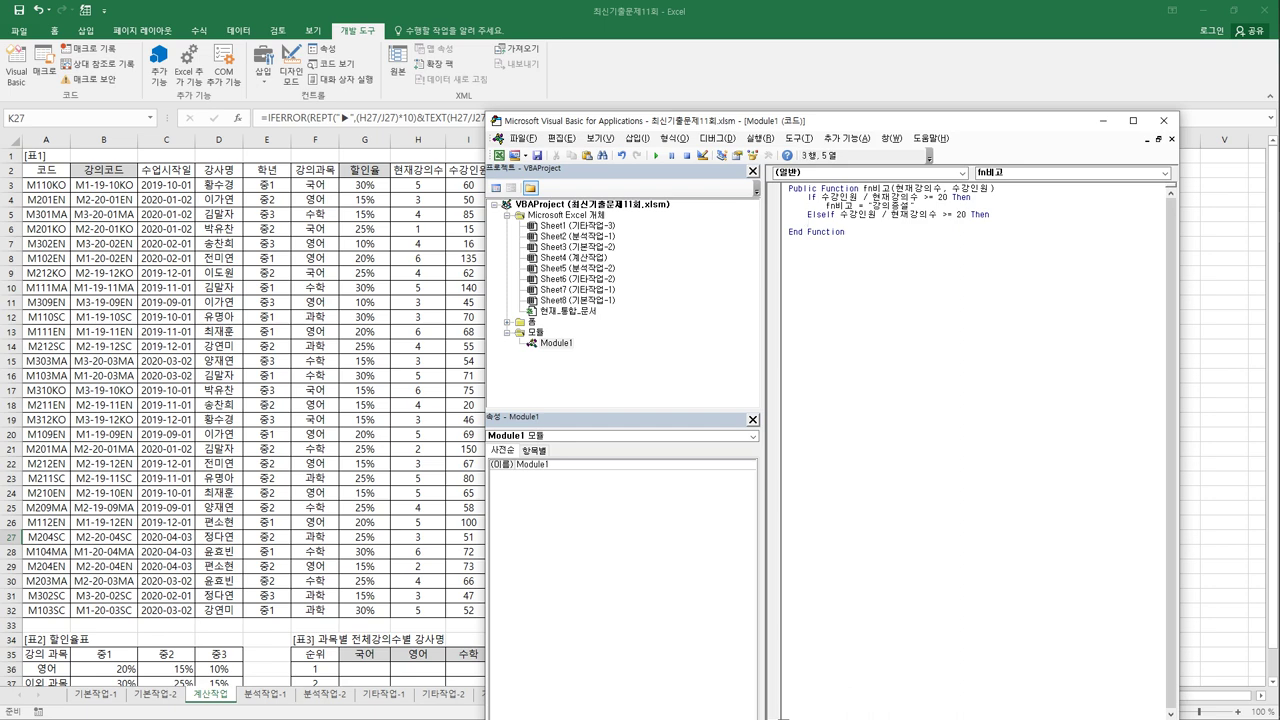
Step: Add the assignment fn비고 = "강의폐강" under the ElseIf line
key("shift+End")
left_click(807, 222)
key("ctrl+v")
key("Left")
key("Left")
key("Left")
key("shift+Right")
key("shift+Right")
key("shift+Right")
key("shift+Right")
key("BackSpace")
key("BackSpace")
key("BackSpace")
type("강의폐강")
key("End")
key("Return")
Step: Add an Else branch with fn비고 = "" and close the block with End If
type("e")
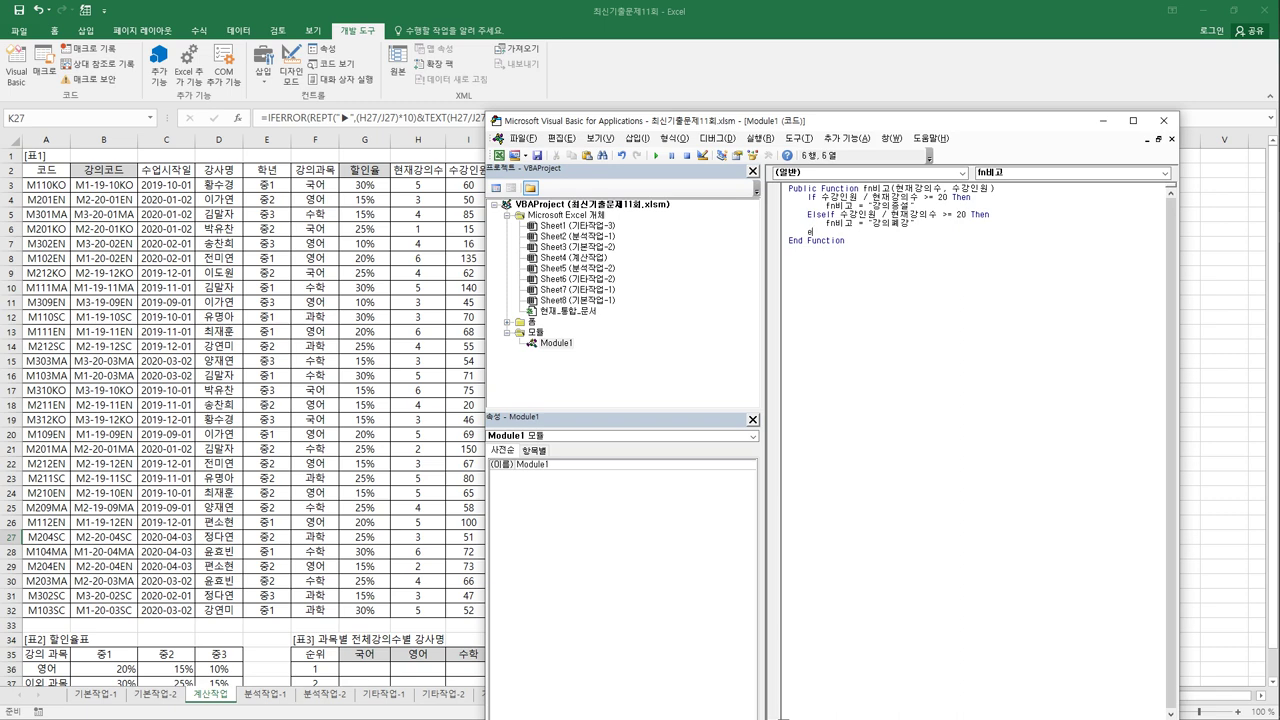
type("lse")
key("shift+Up")
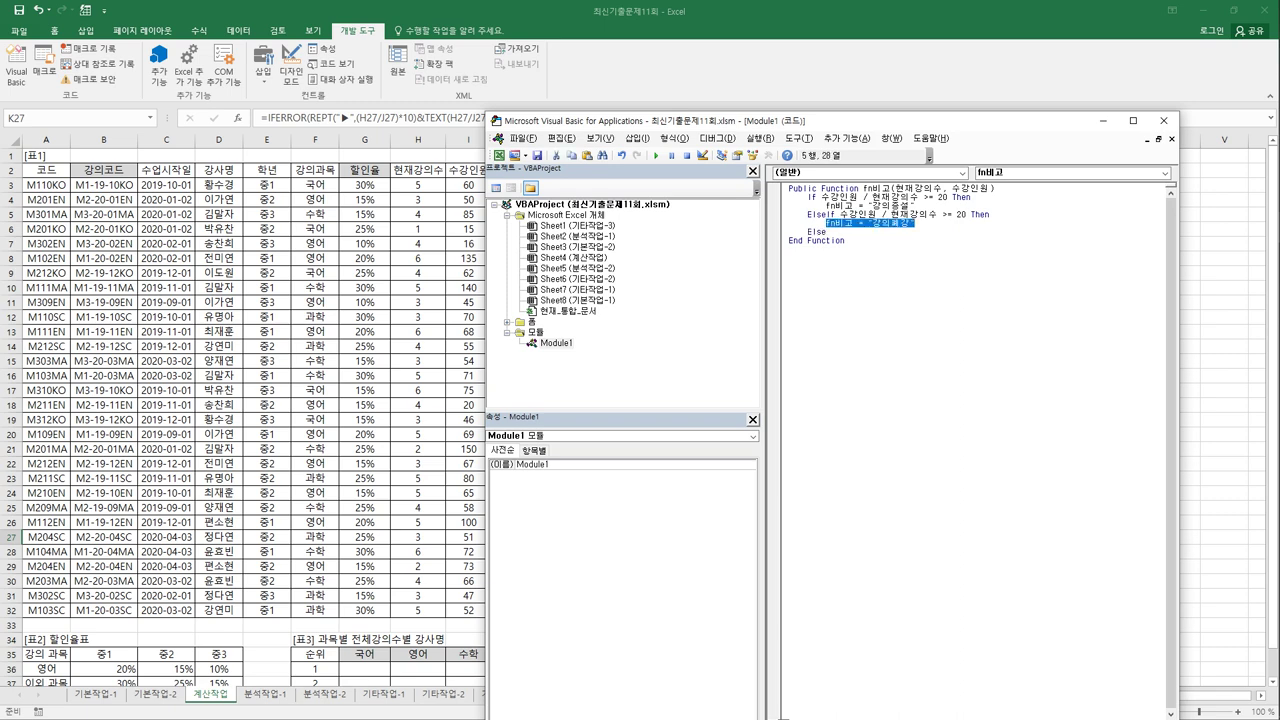
key("shift+Down")
key("Return")
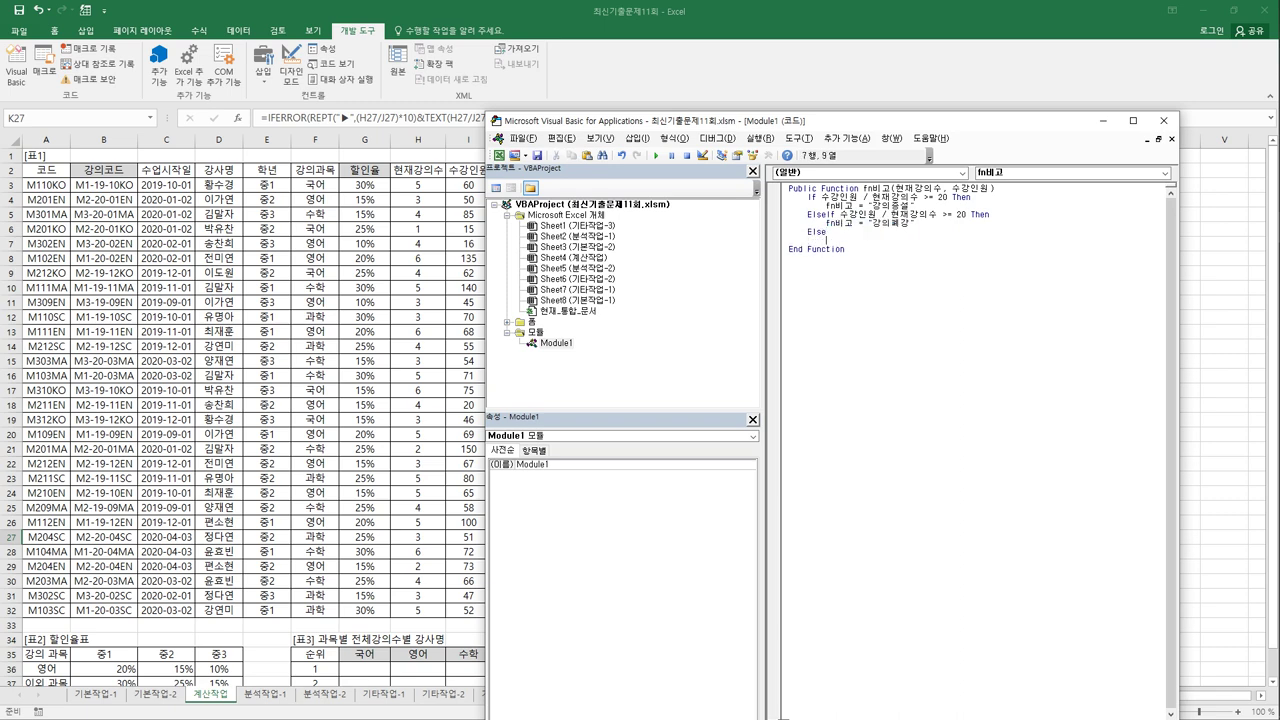
key("ctrl+v")
key("Left")
key("Left")
key("Left")
key("Left")
key("Left")
key("Left")
key("shift+Right")
key("shift+Right")
key("shift+Right")
key("shift+Right")
key("ctrl+x")
key("End")
key("Return")
type("End If")
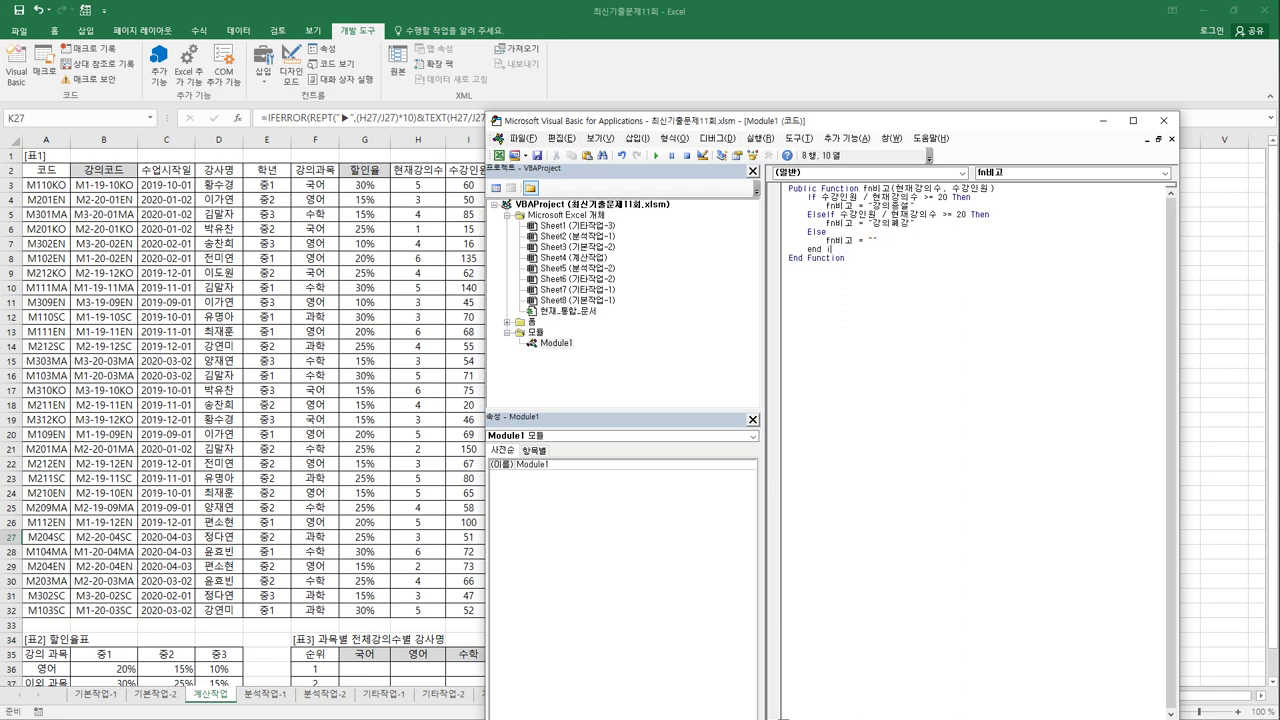
Step: Put blank lines around the If block and enter a select case line above it
key("Return")
key("End")
key("Return")
key("Return")
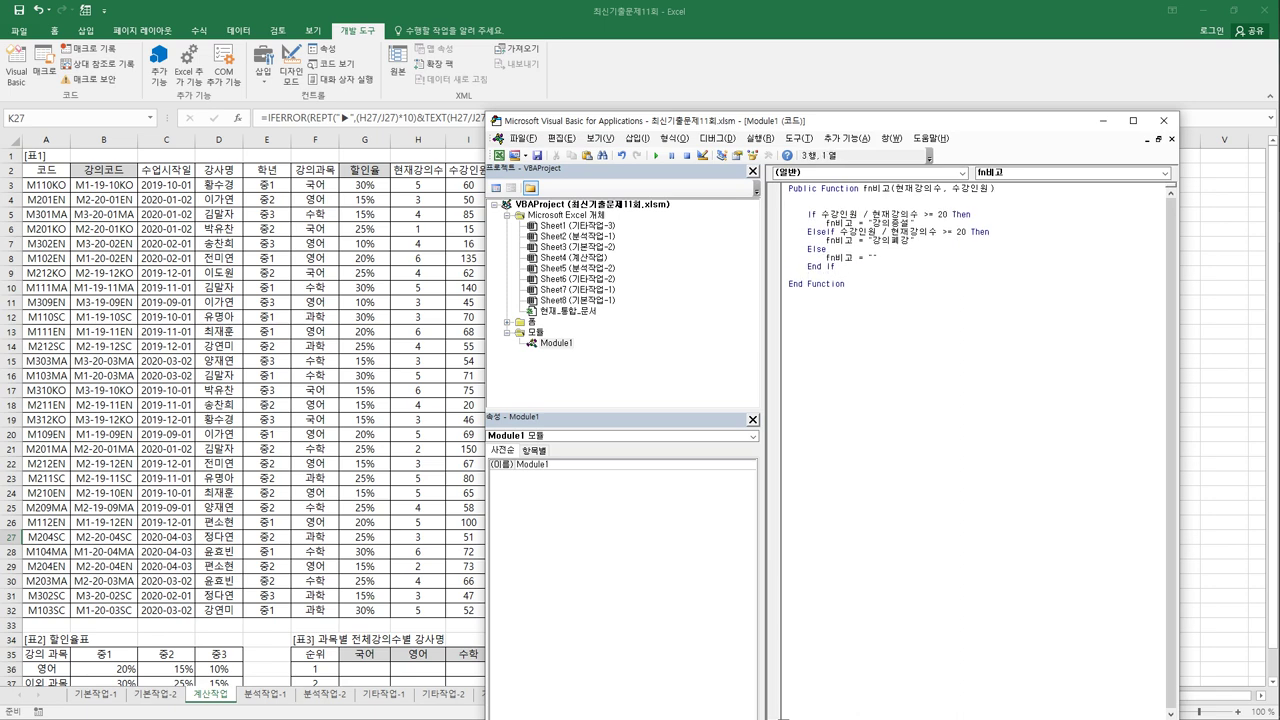
type("select case")
left_click(808, 231)
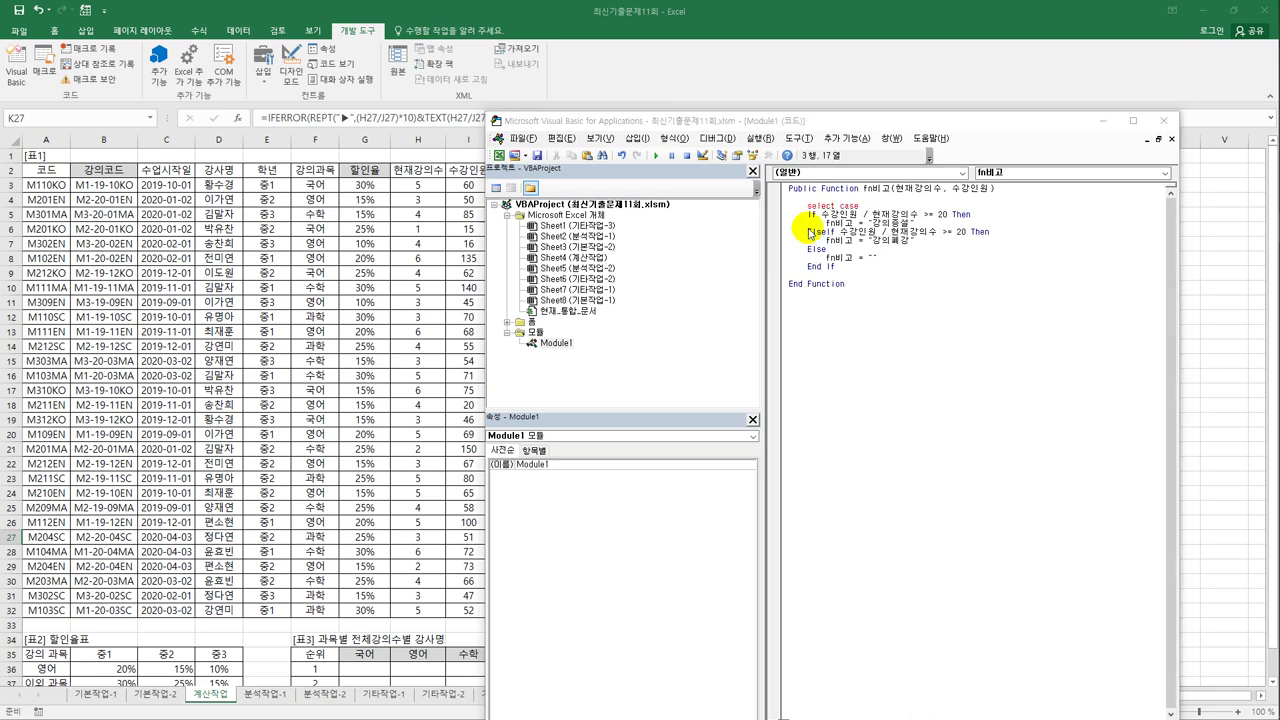
key("Return")
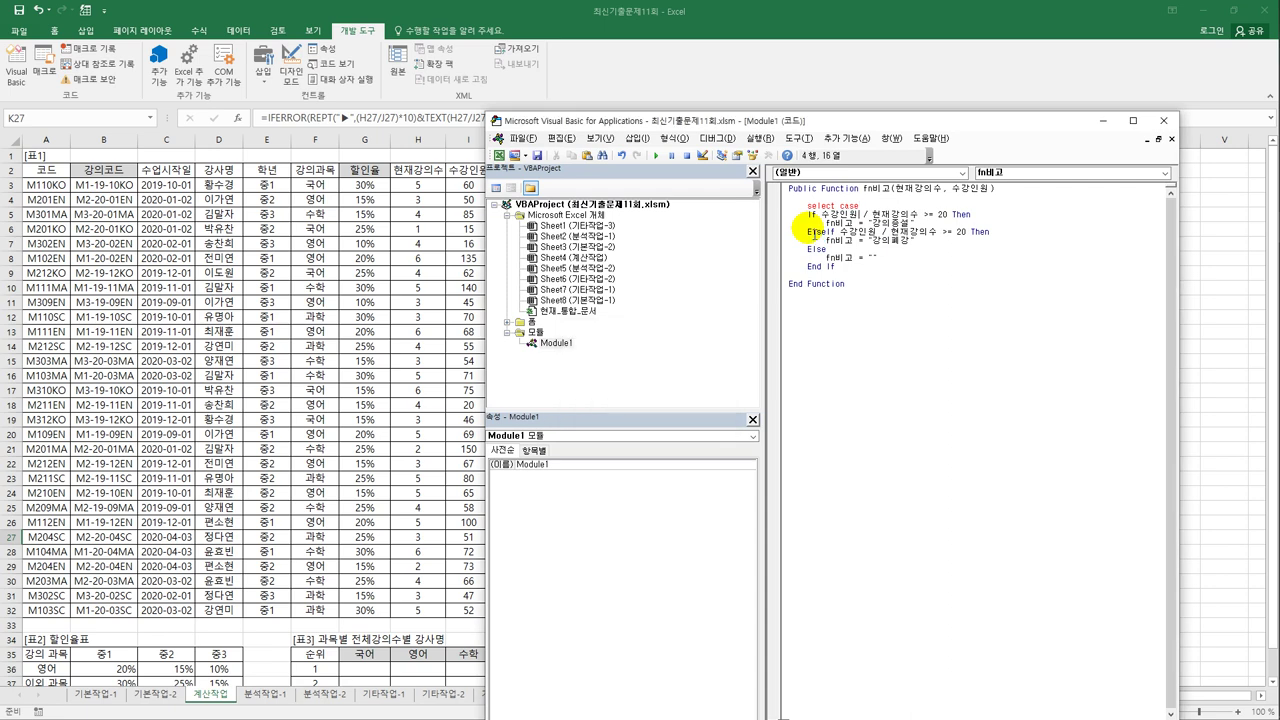
Step: Move the expression 수강인원 / 현재강의수 from the If line to the end of the Select Case line
key("ctrl+Left")
key("shift+Right")
key("shift+Right")
key("shift+Right")
key("shift+Right")
key("shift+Right")
key("shift+Right")
key("shift+Right")
key("shift+Right")
key("shift+Right")
key("shift+Right")
key("shift+Right")
key("shift+Right")
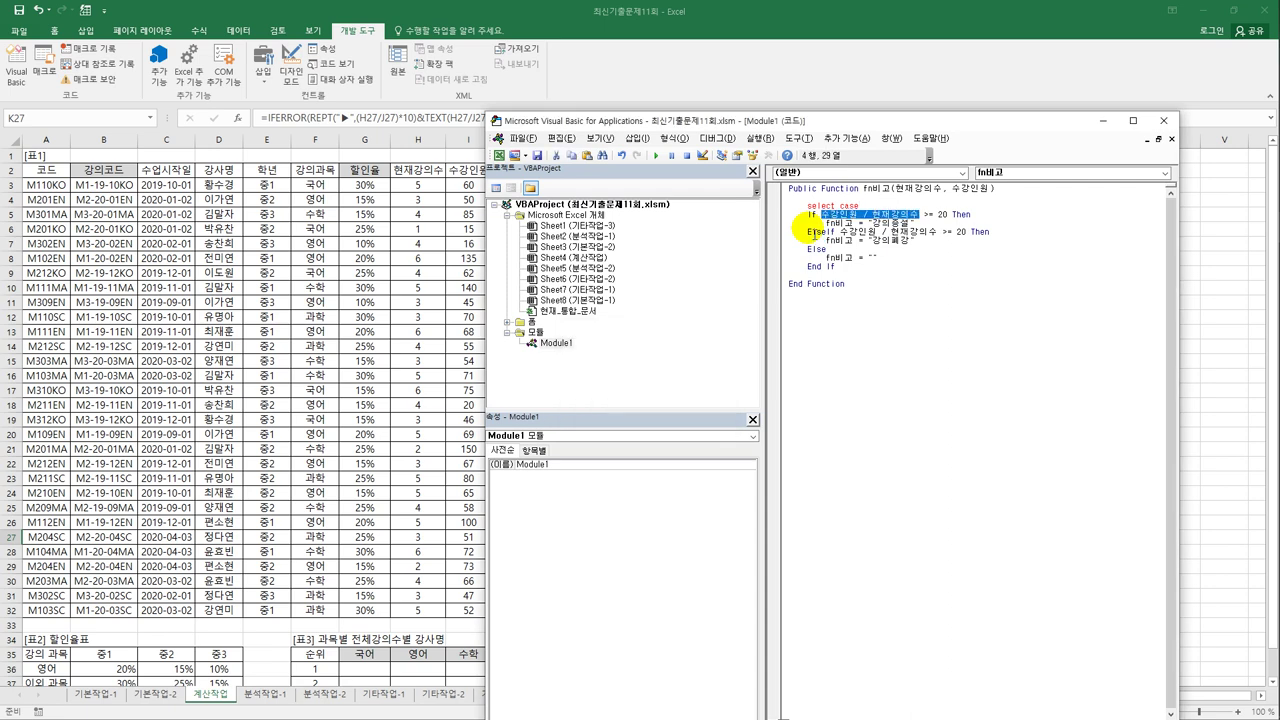
key("Delete")
left_click(808, 231)
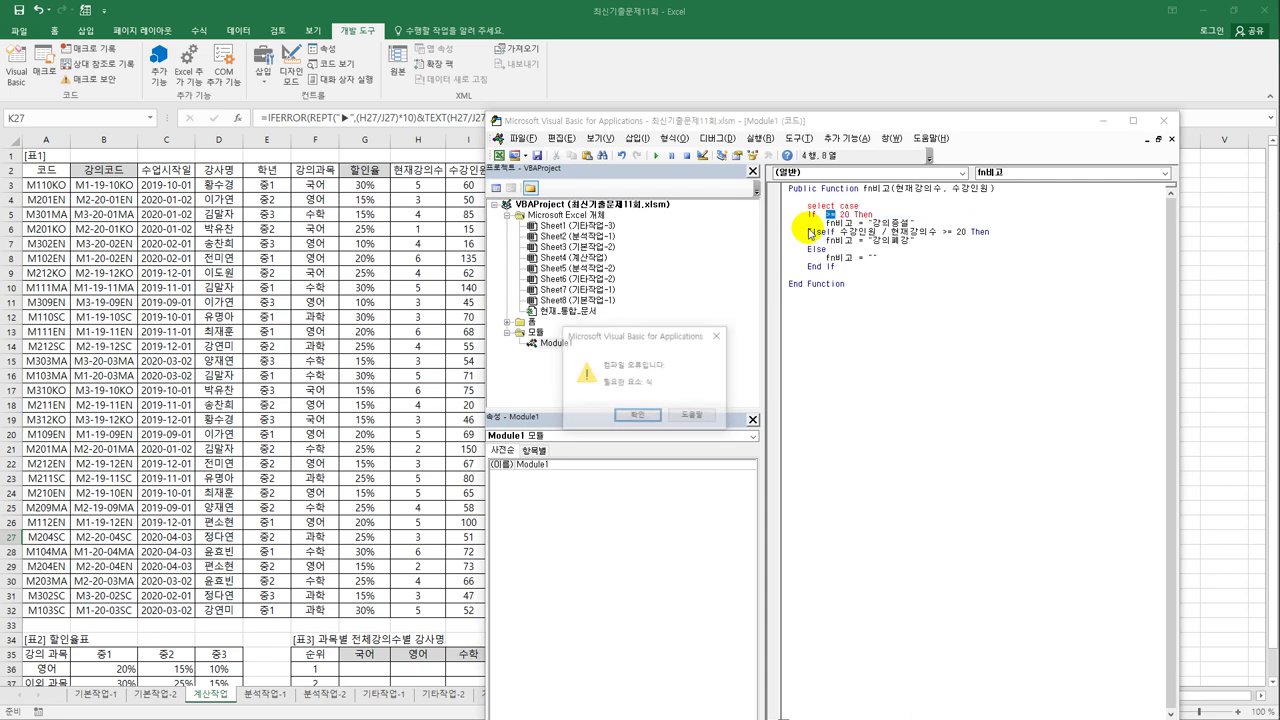
key("Return")
key("Up")
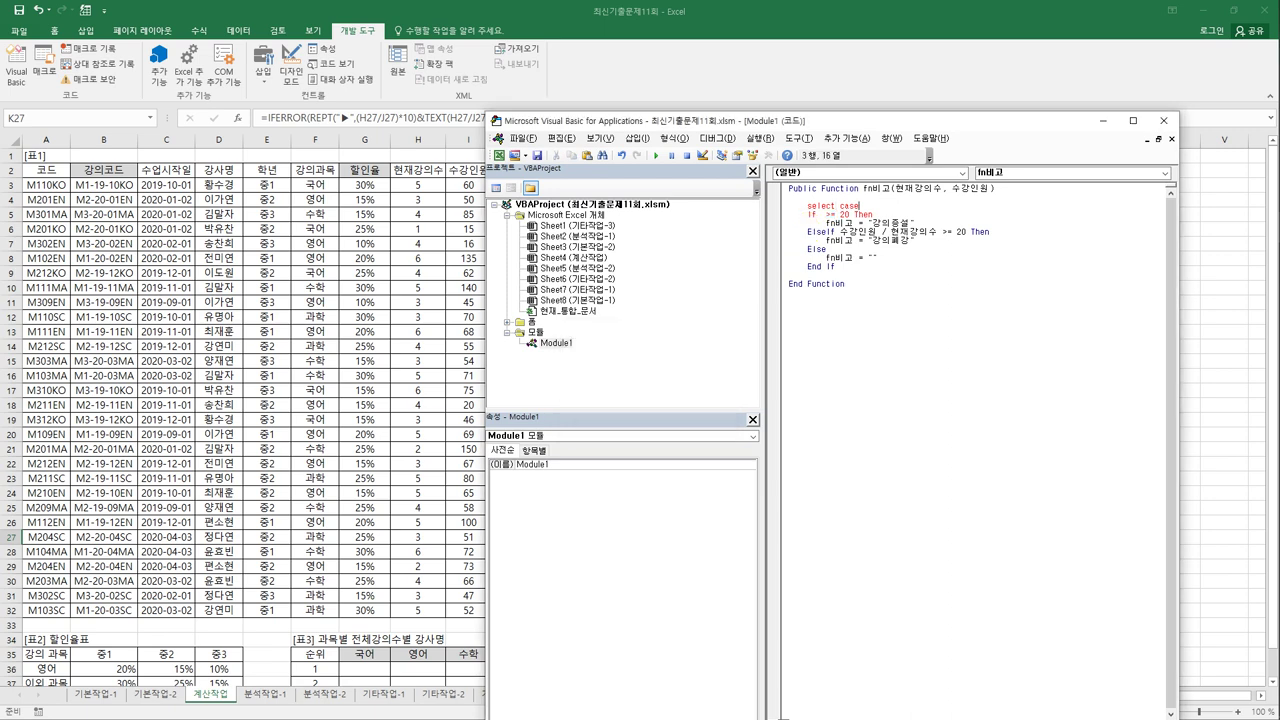
key("End")
key("ctrl+v")
Step: Turn the If line into Case Is >= 20 and indent it with its "강의증설" assignment
key("Home")
key("Tab")
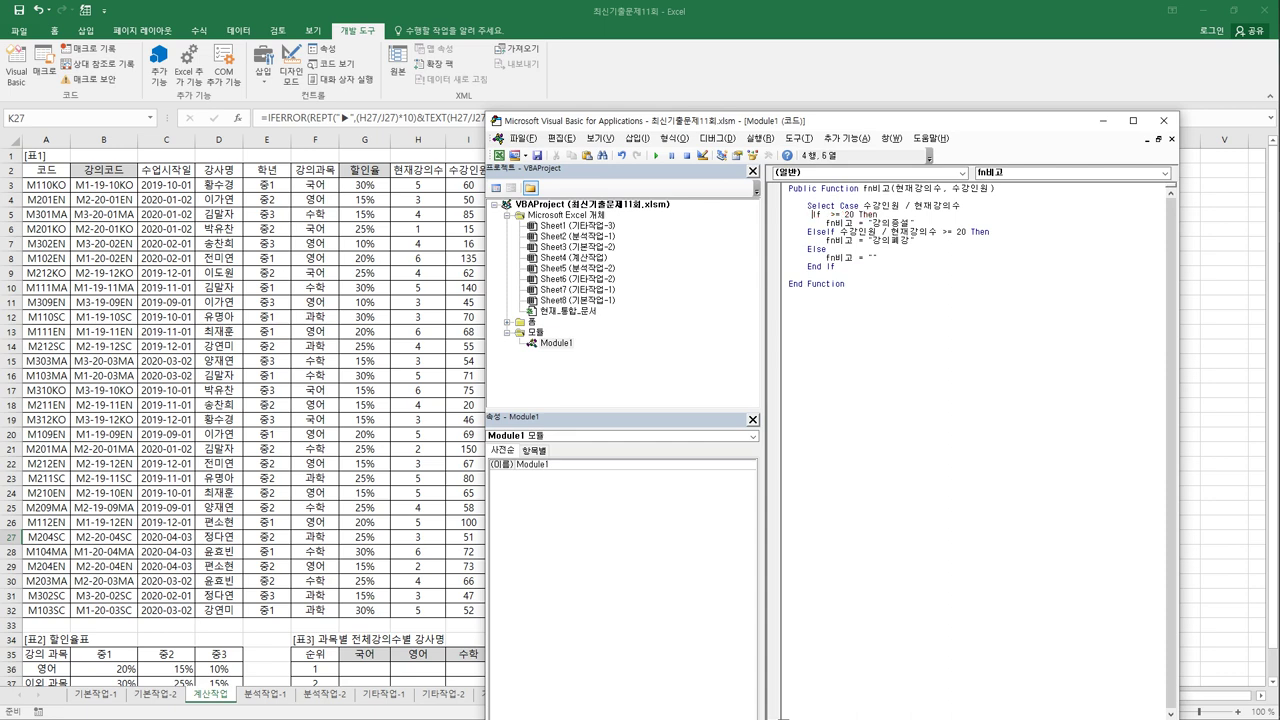
type("case is")
key("Delete")
key("Delete")
key("Delete")
key("BackSpace")
key("BackSpace")
key("BackSpace")
key("BackSpace")
key("Home")
key("Tab")
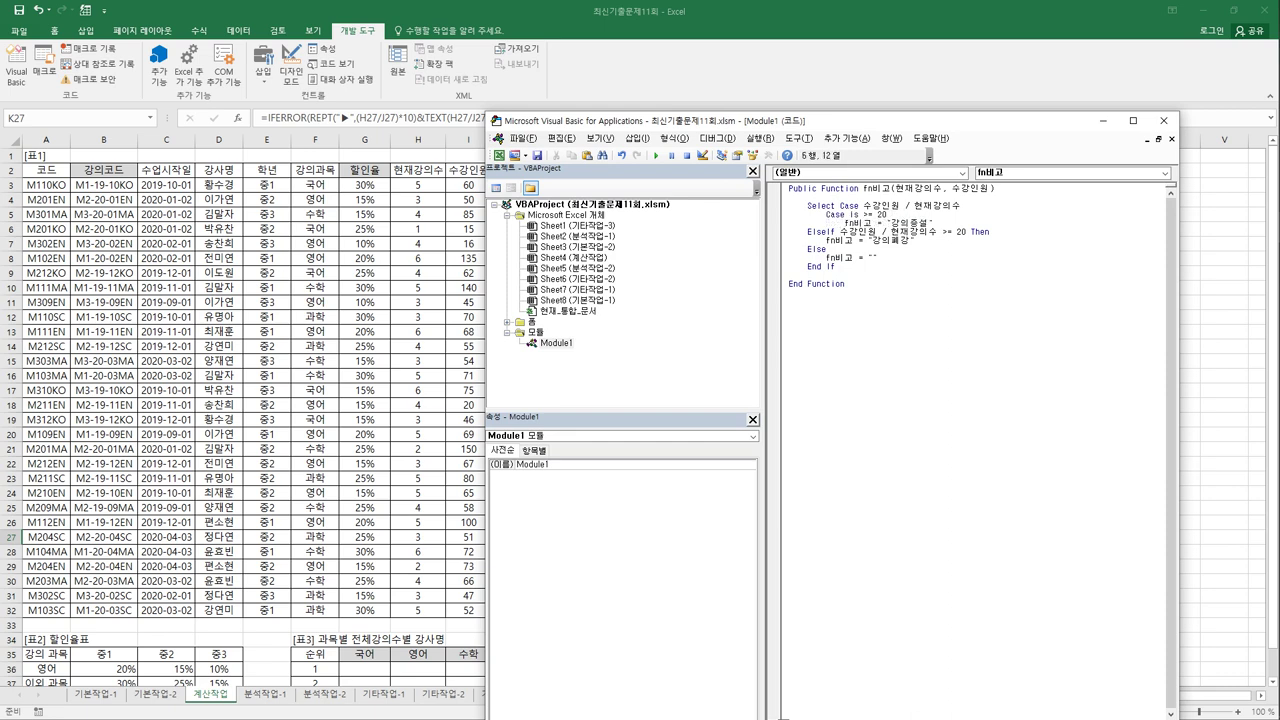
Step: Change the comparison in the ElseIf line to <= 5
left_click(826, 232)
key("Left")
key("Left")
key("End")
key("Left")
key("Left")
key("Left")
key("Left")
key("Delete")
type("<= ")
type("되")
Step: Replace the ElseIf line with a copy of the Case Is >= 20 line
key("Home")
key("Up")
key("Up")
key("Up")
key("shift+End")
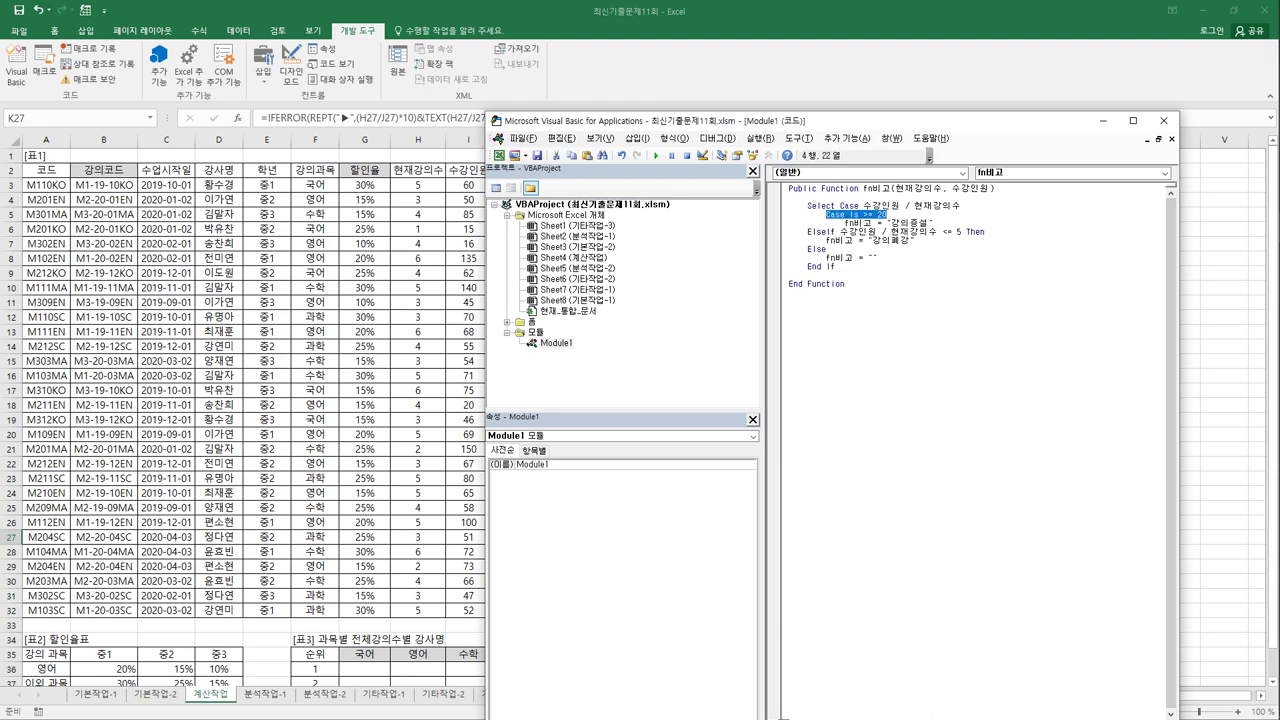
left_click(825, 232)
key("Home")
key("shift+End")
key("ctrl+v")
key("Home")
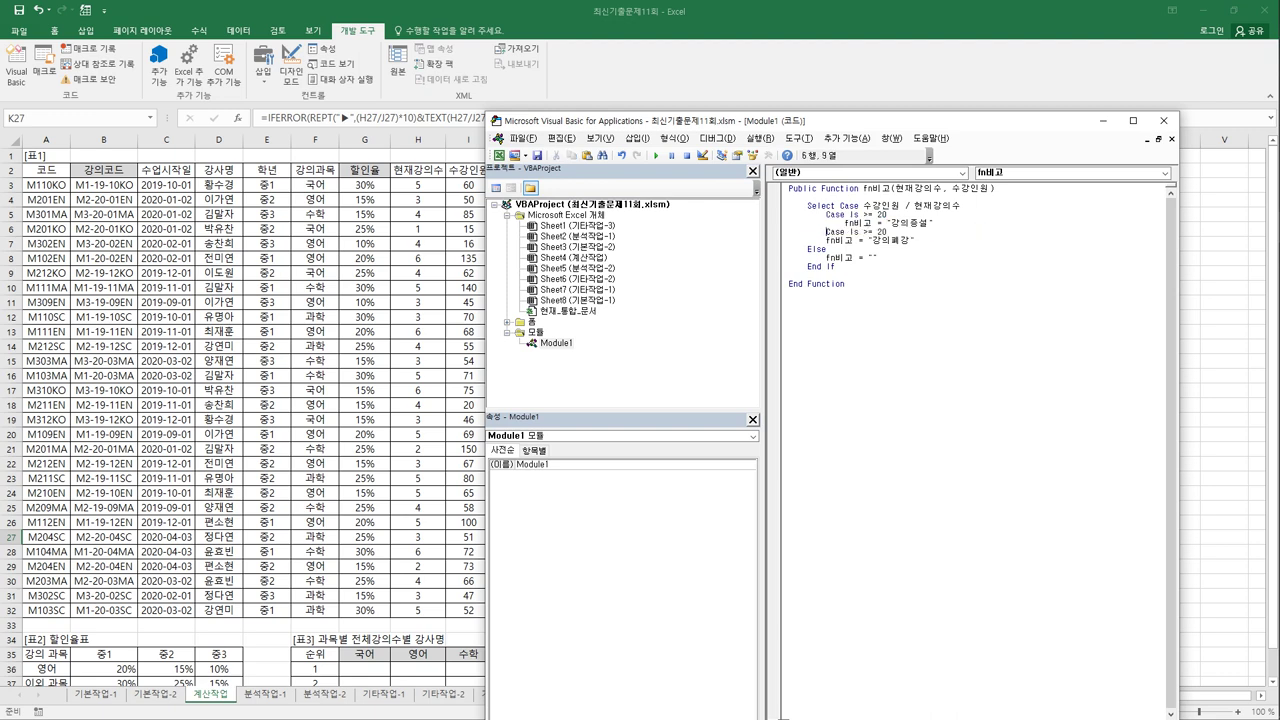
Step: Change the second Case line to Case Is <= 5 and put its "강의폐강" assignment indented on the line below
left_click(879, 232)
left_click_drag(864, 232, 873, 232)
type("<=")
key("Delete")
key("Delete")
key("Delete")
type("5        fn비고 = \"강의폐강")
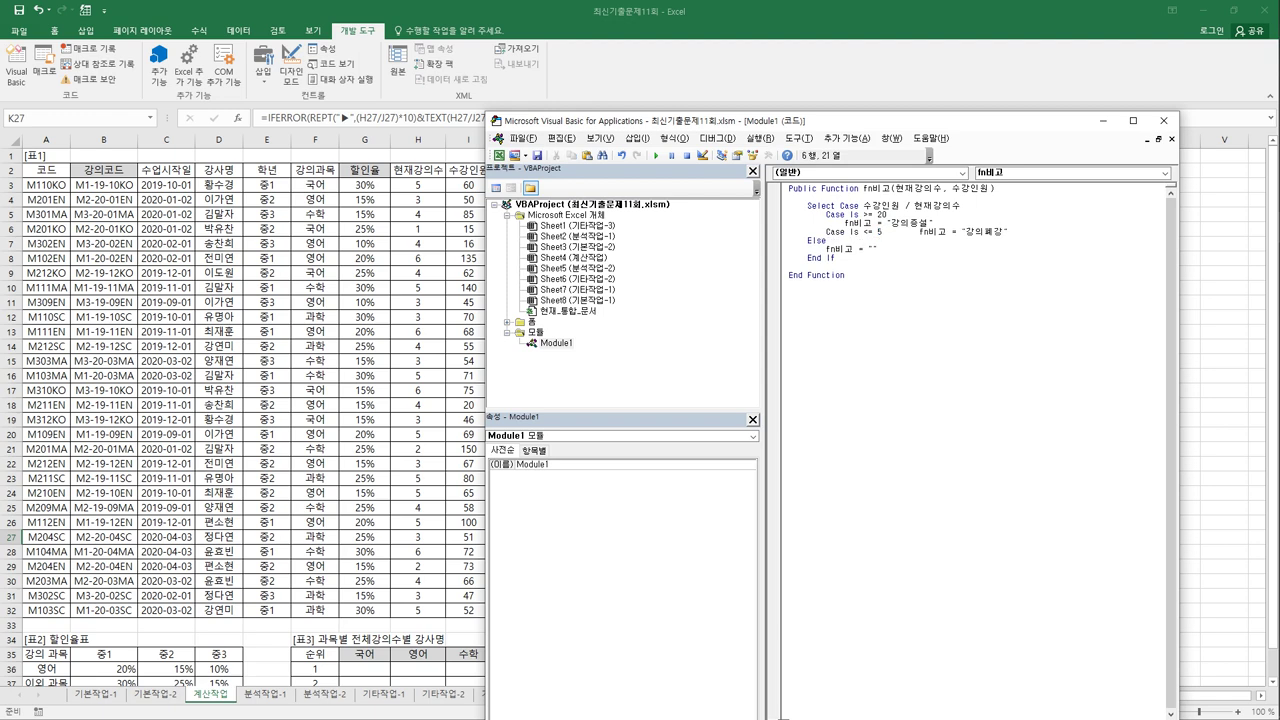
key("Return")
key("Tab")
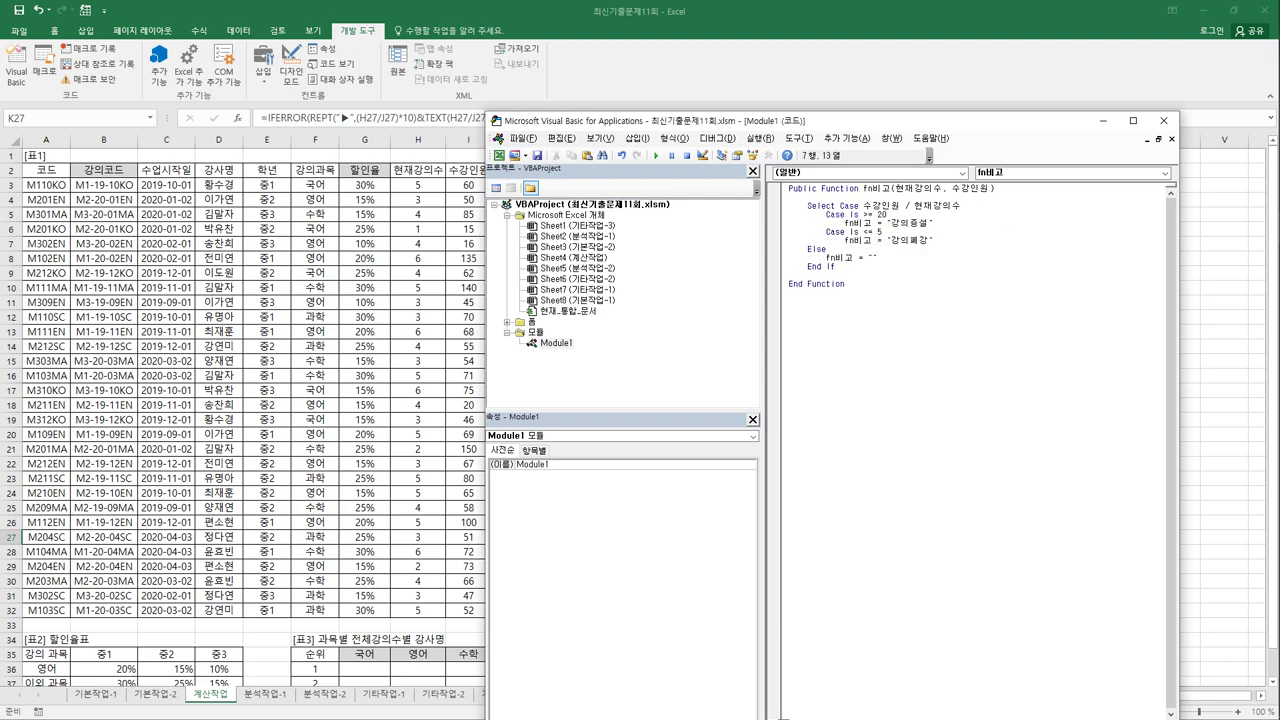
Step: Turn the Else line into an indented Case Else and indent its empty-string fn비고 assignment beneath it
left_click(827, 249)
key("Tab")
type("cse")
left_click(809, 232)
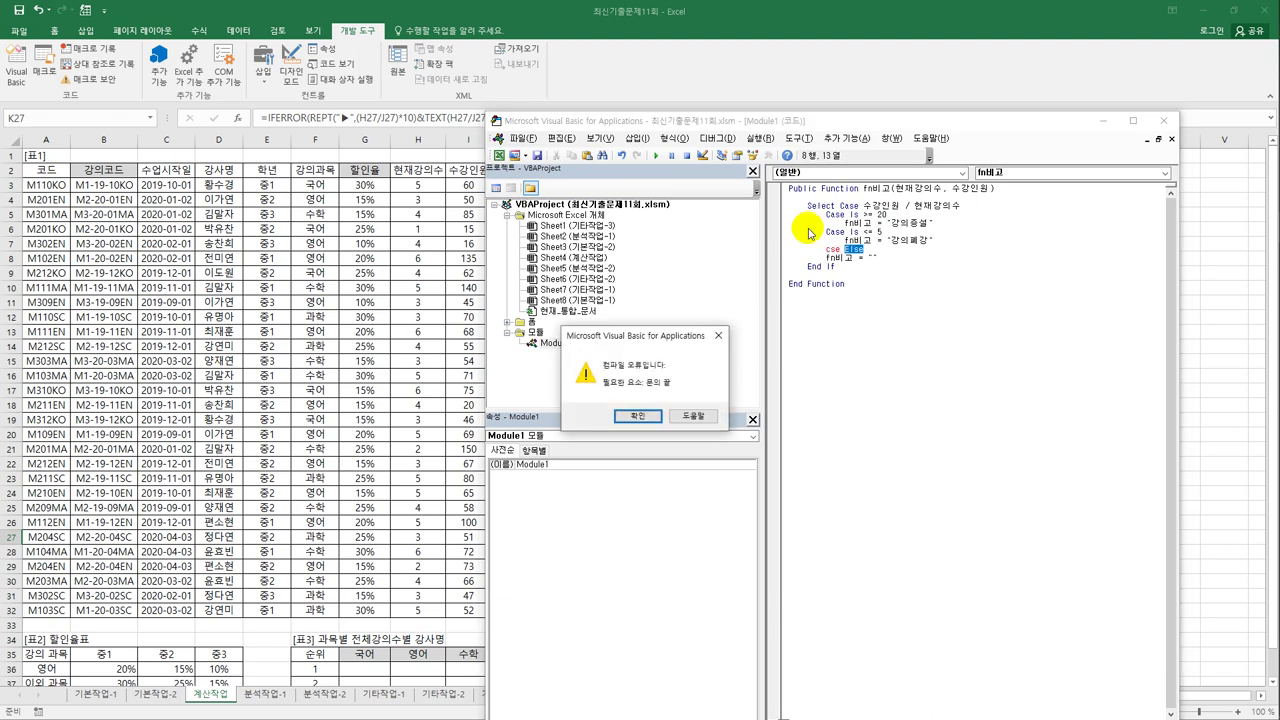
key("Return")
type("a")
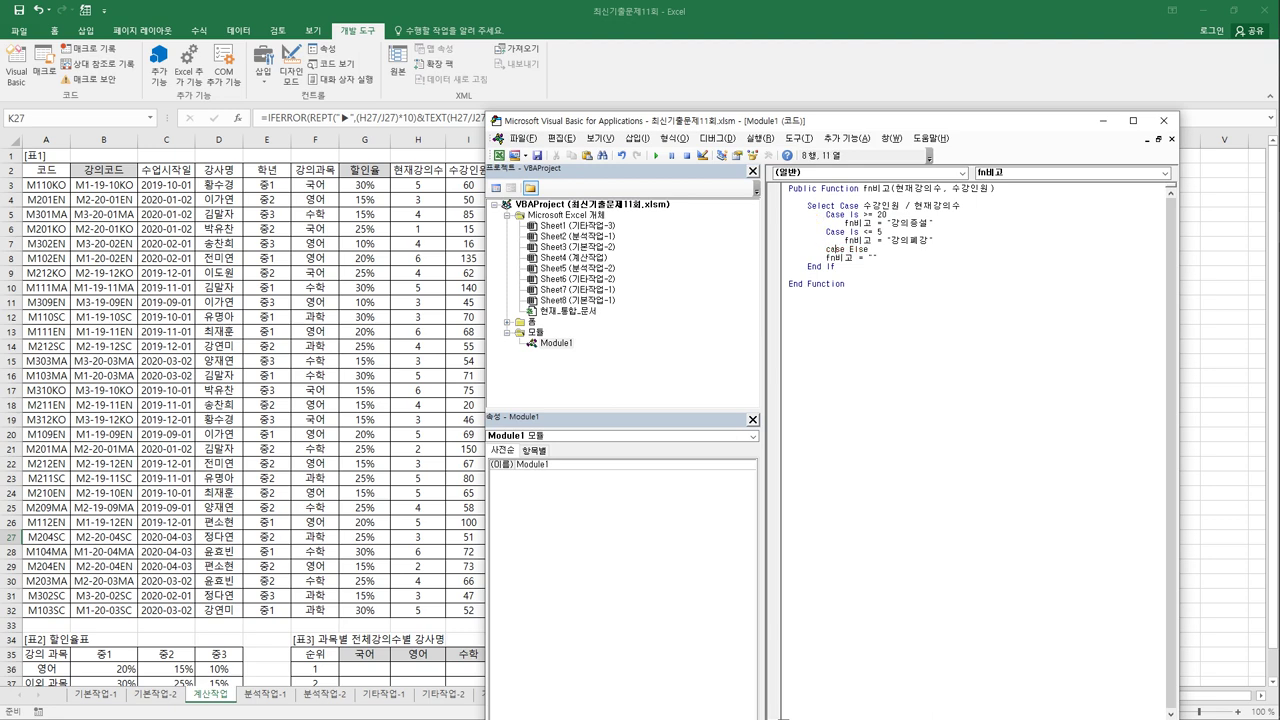
key("Home")
key("Tab")
Step: Replace the End If line with End Select
key("Down")
key("shift+Home")
type("end select")
key("Return")
Step: Insert blank lines after the Select Case line and after each Case block in the fn비고 function
left_click(970, 207)
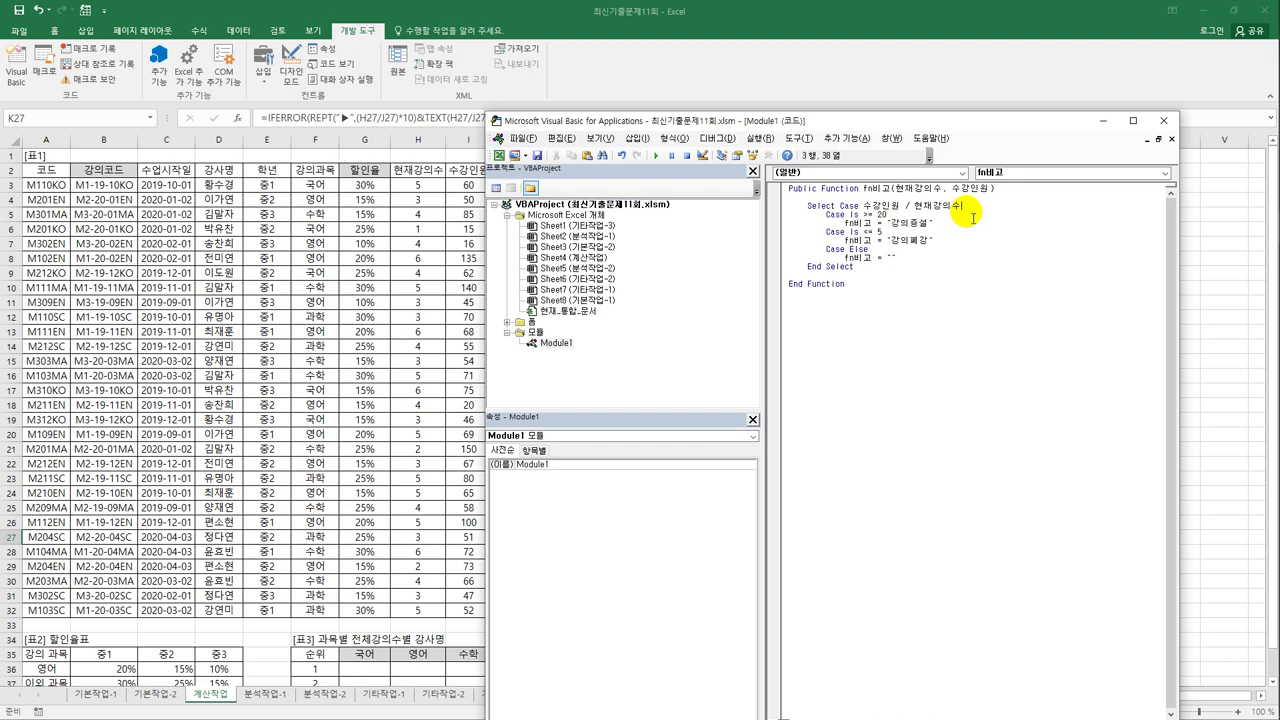
key("Return")
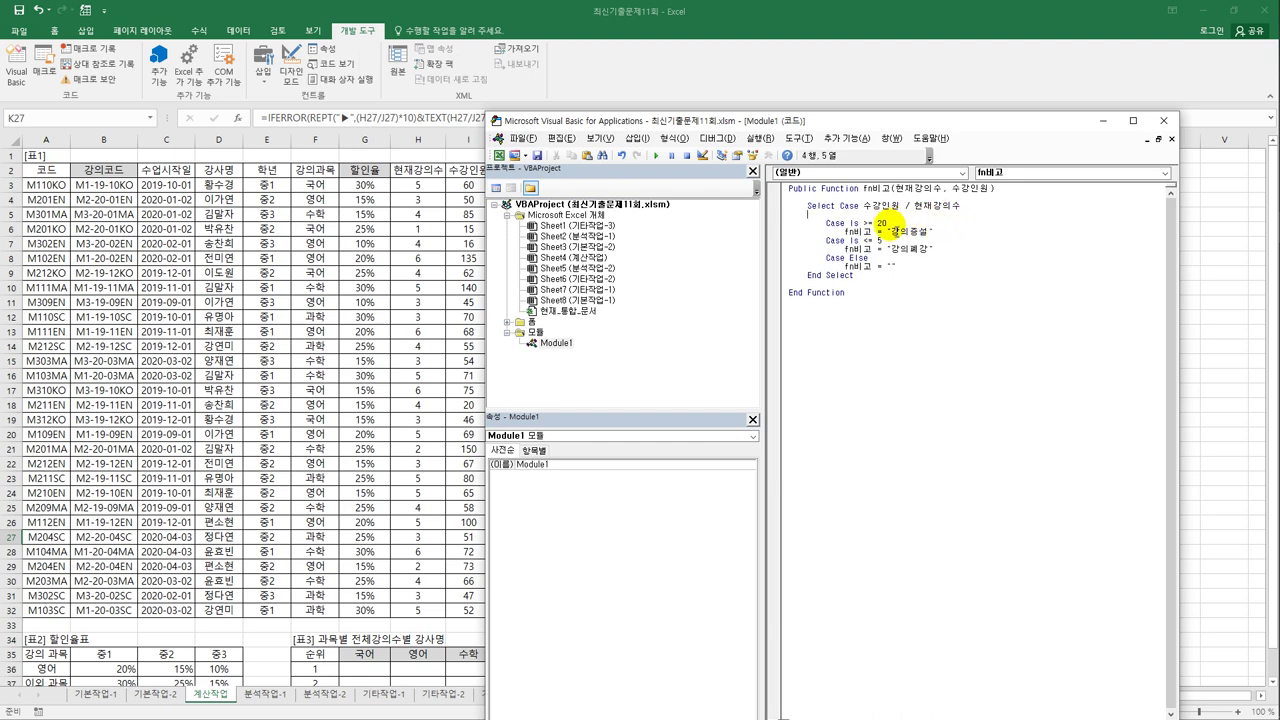
left_click(952, 236)
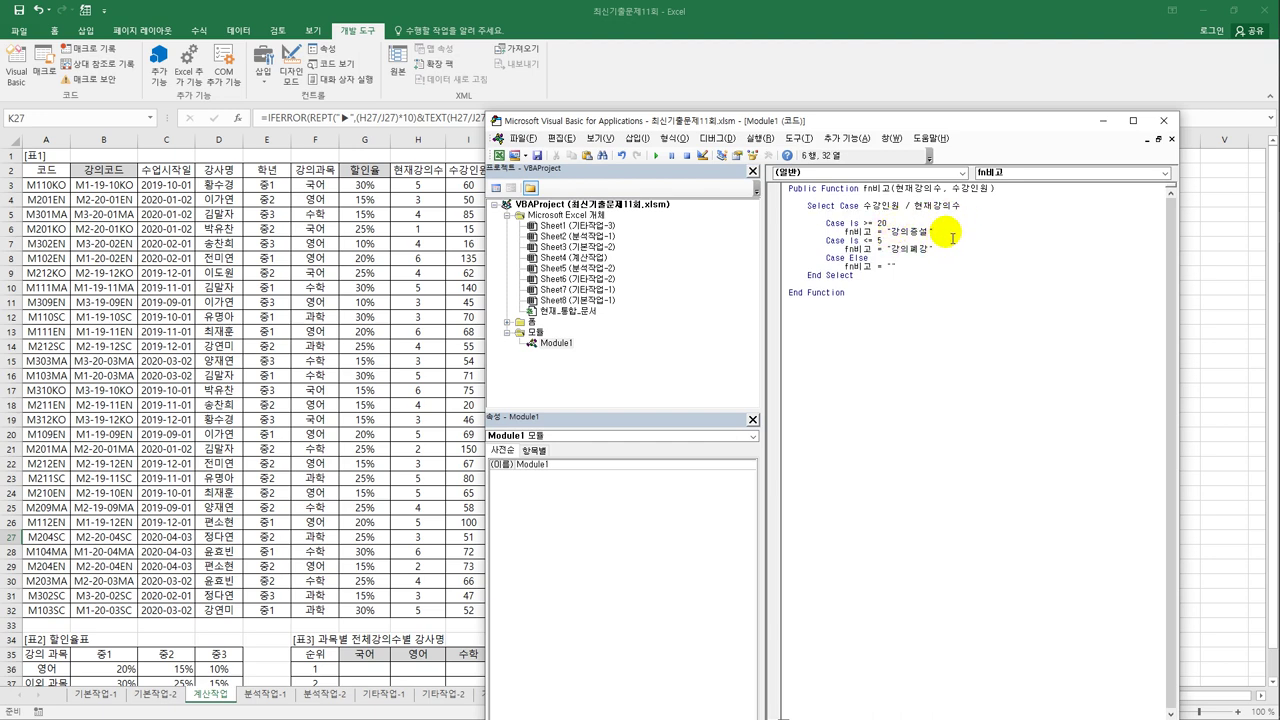
key("Return")
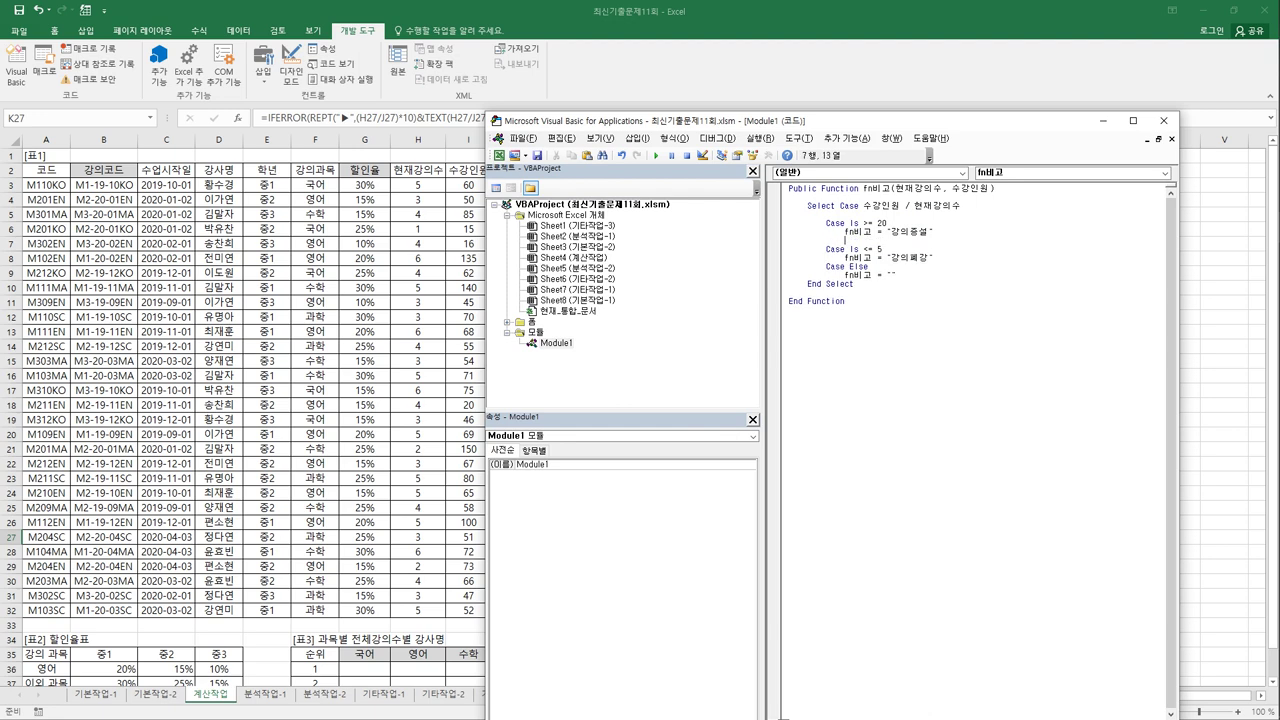
left_click(936, 256)
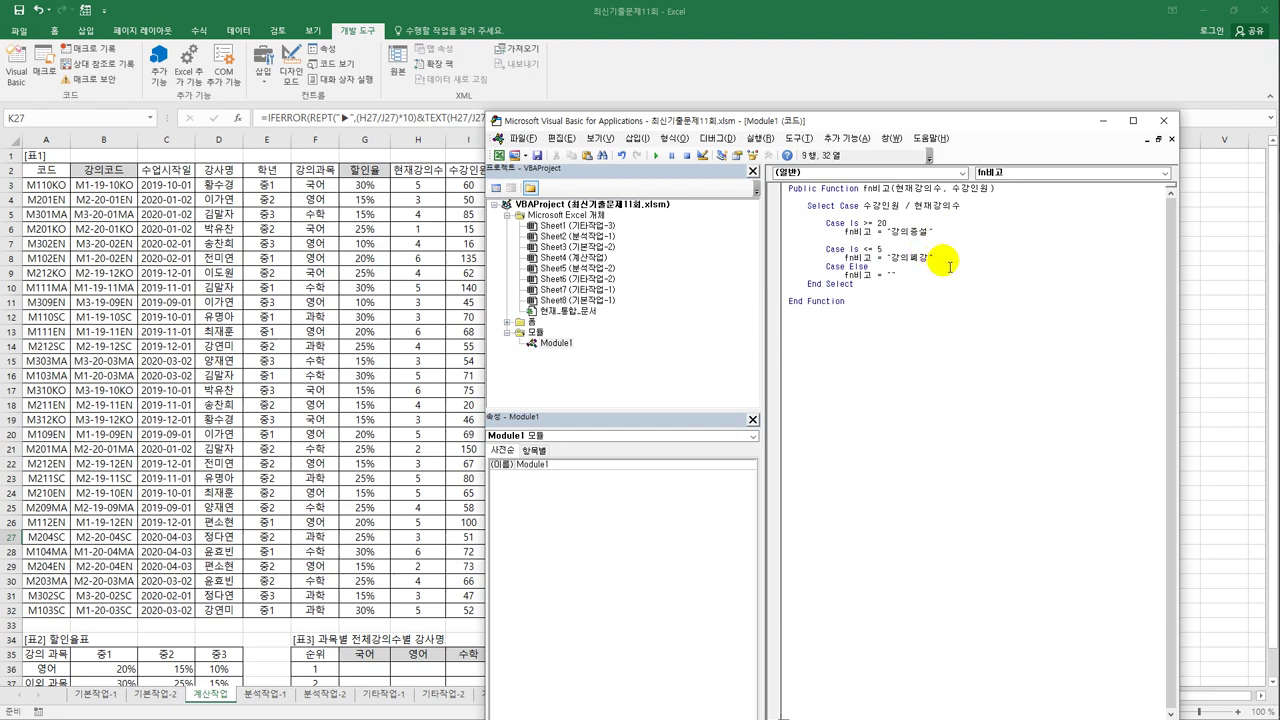
key("Return")
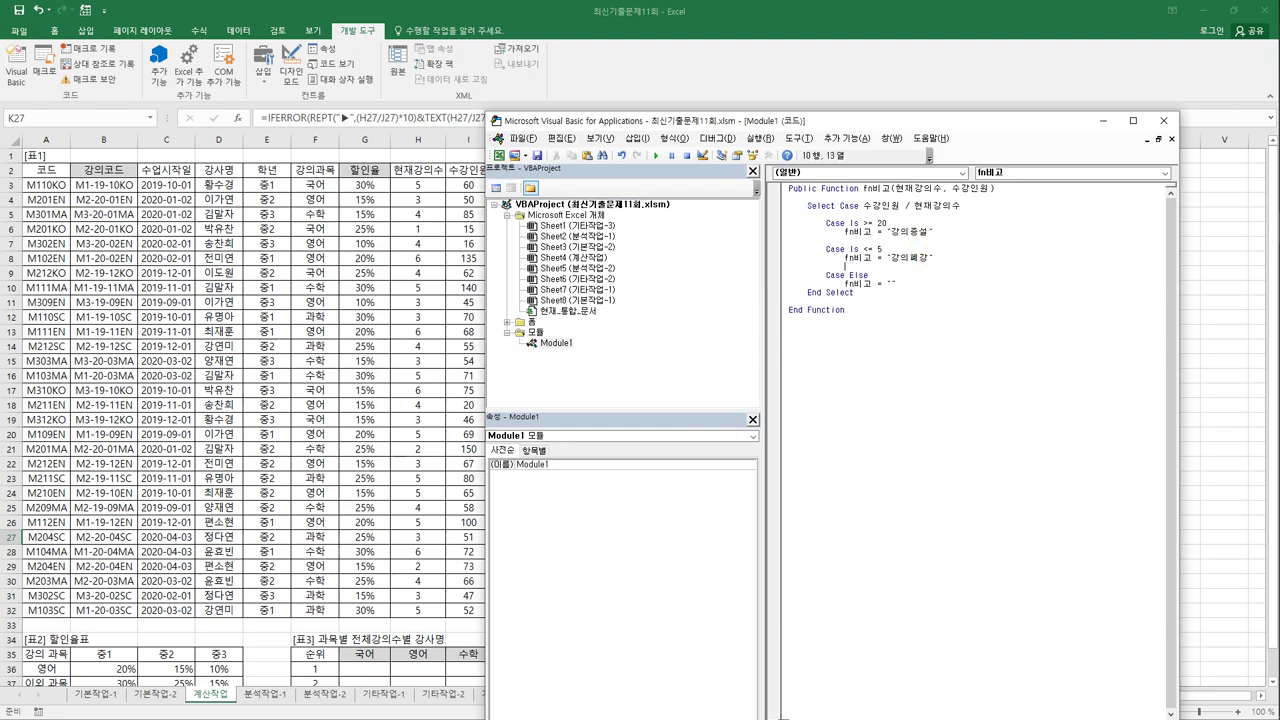
left_click(920, 289)
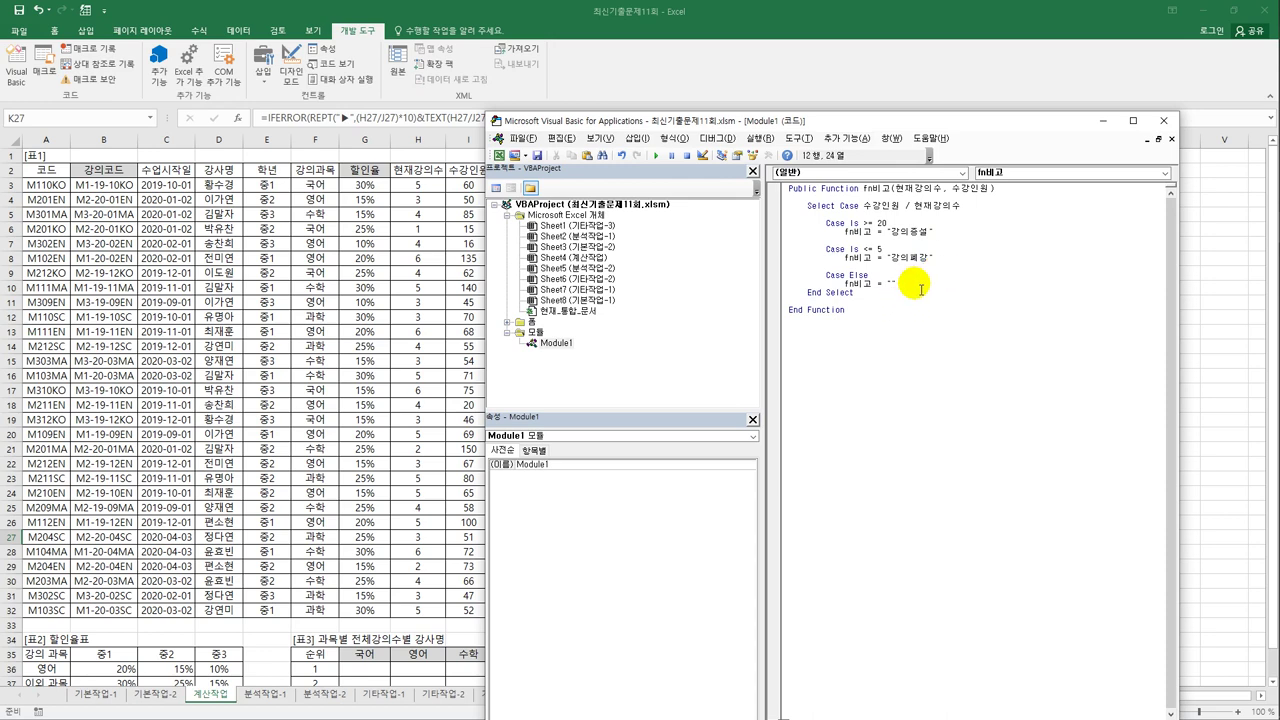
key("Return")
left_click(852, 318)
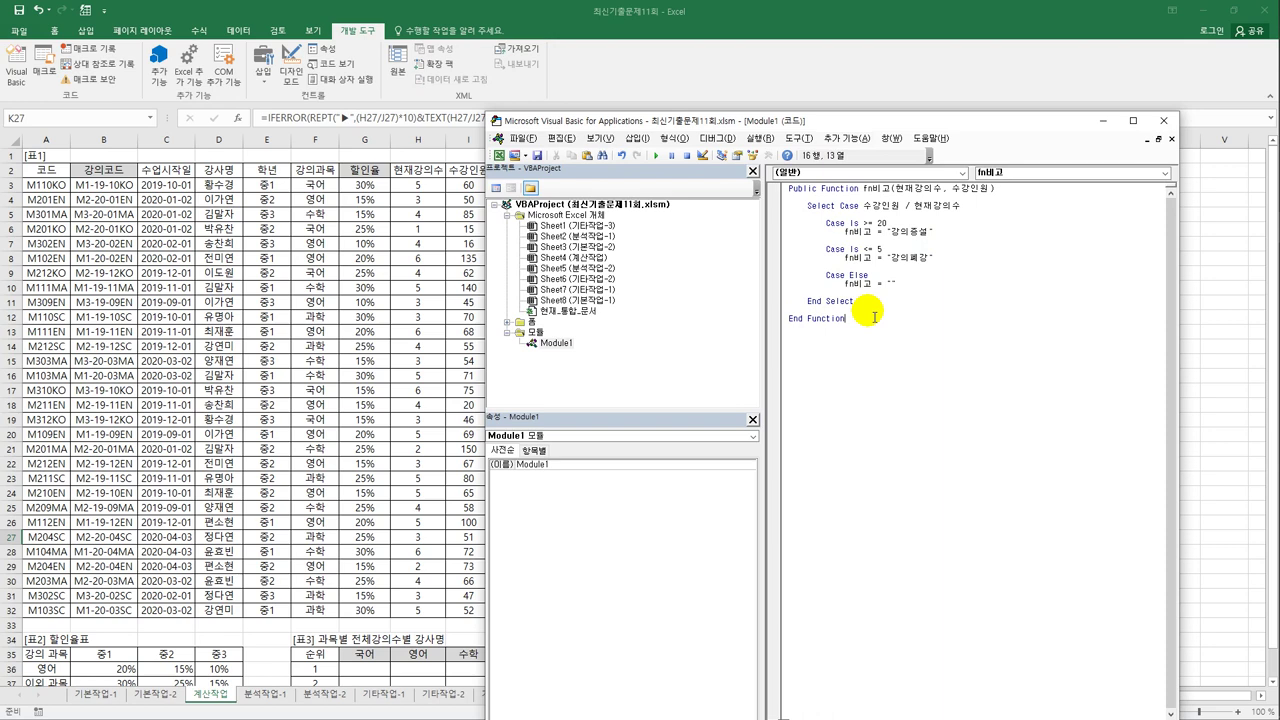
Step: Close the VBA editor and insert the user-defined function fn비고 in cell L3 of the 비고 column
left_click(1163, 121)
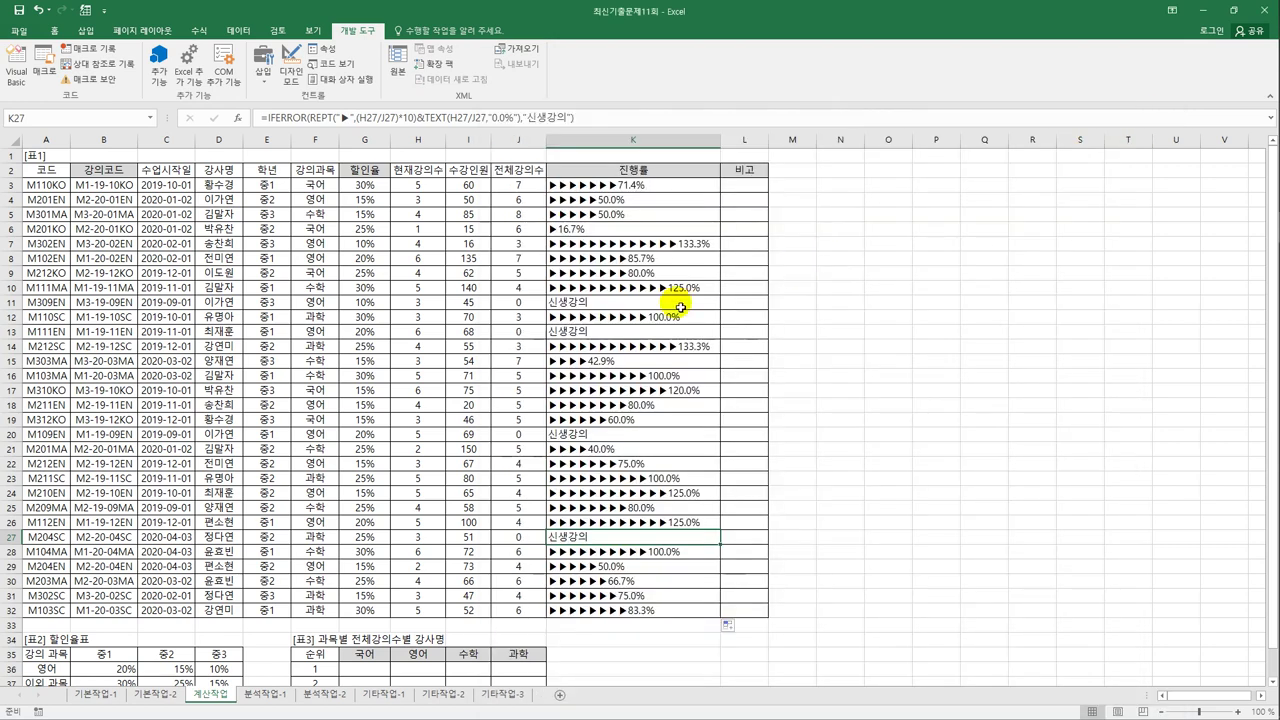
left_click(748, 191)
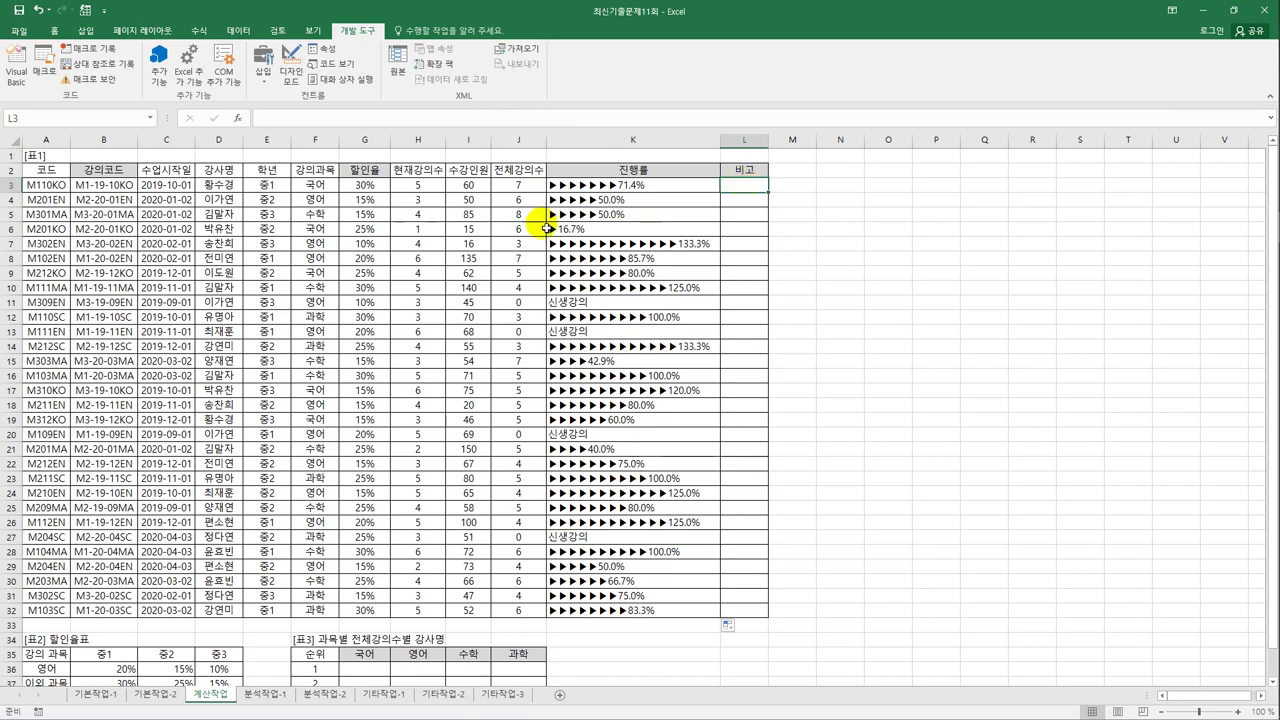
left_click(238, 118)
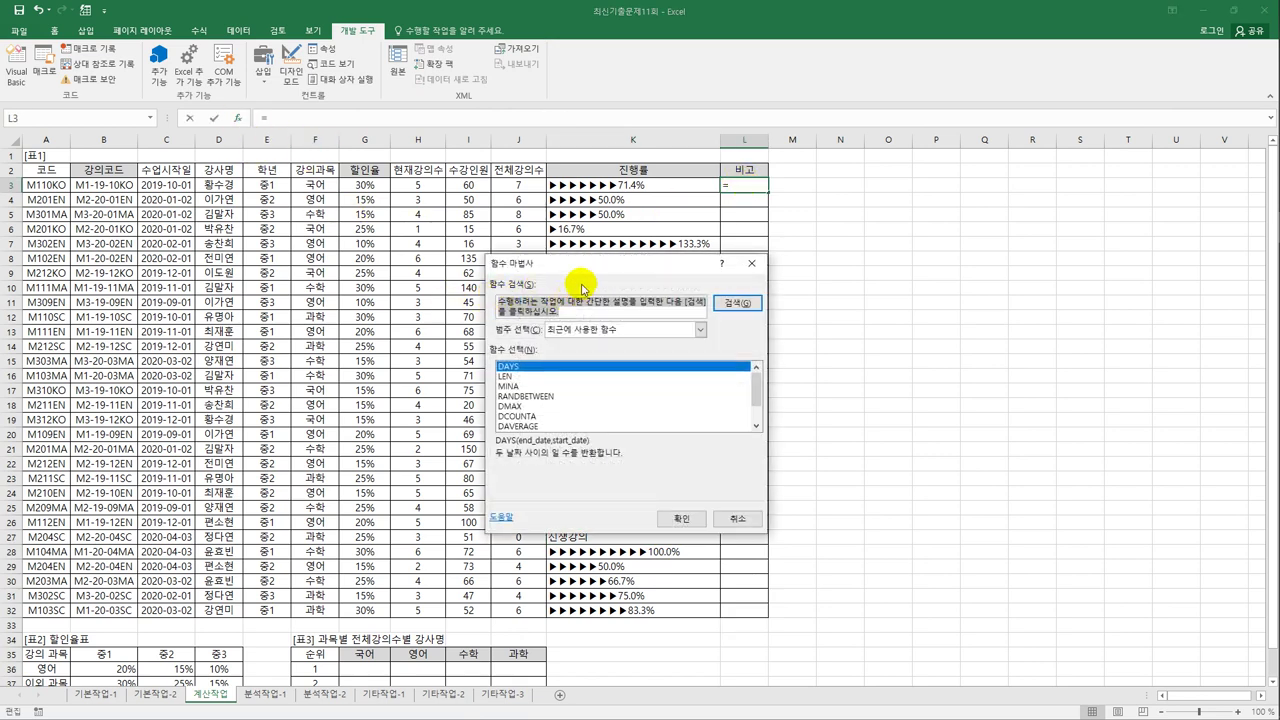
left_click(600, 329)
left_click(604, 452)
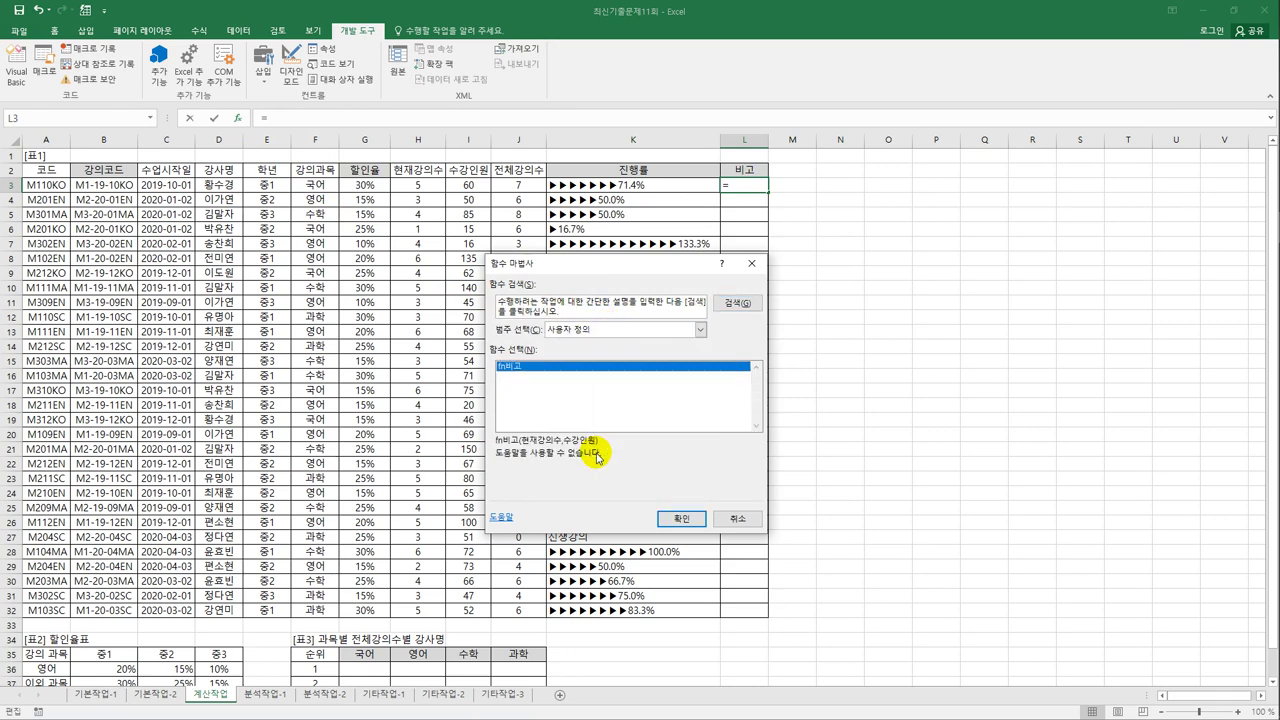
left_click(668, 519)
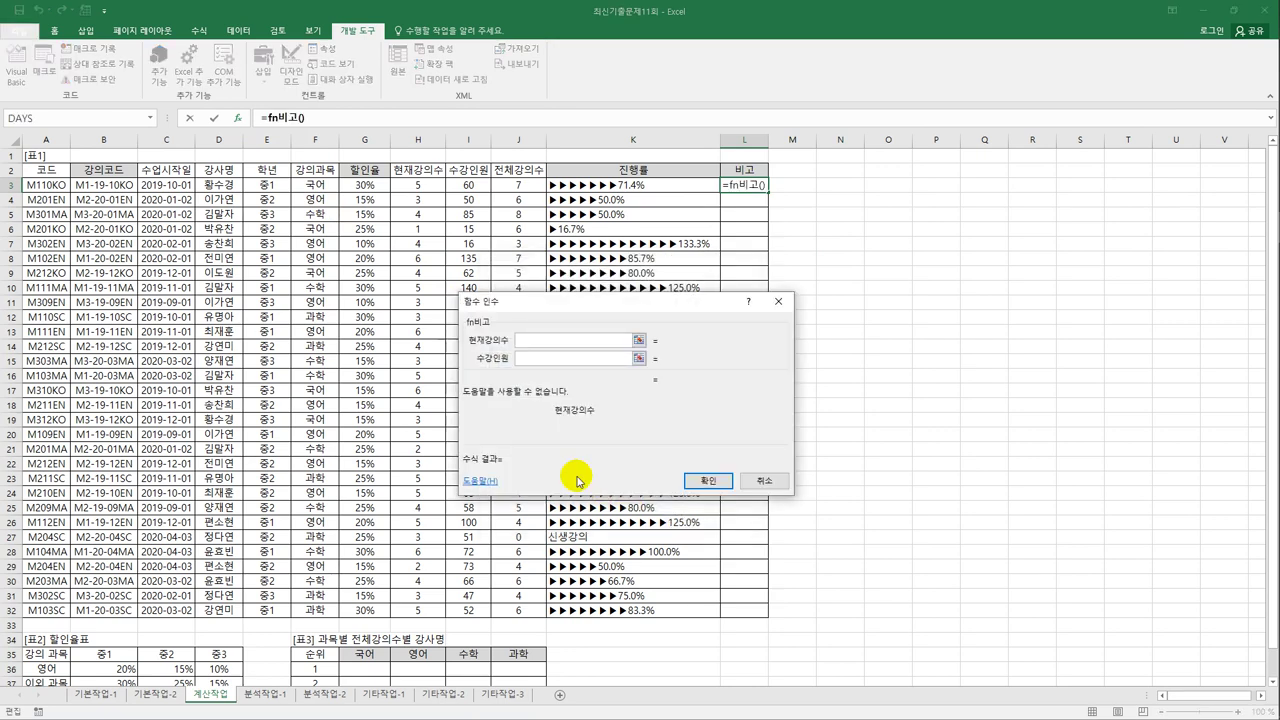
Step: Give fn비고 H3 as 현재강의수 and I3 as 수강인원, and fill the formula down the 비고 column to L32
left_click(414, 184)
left_click(533, 357)
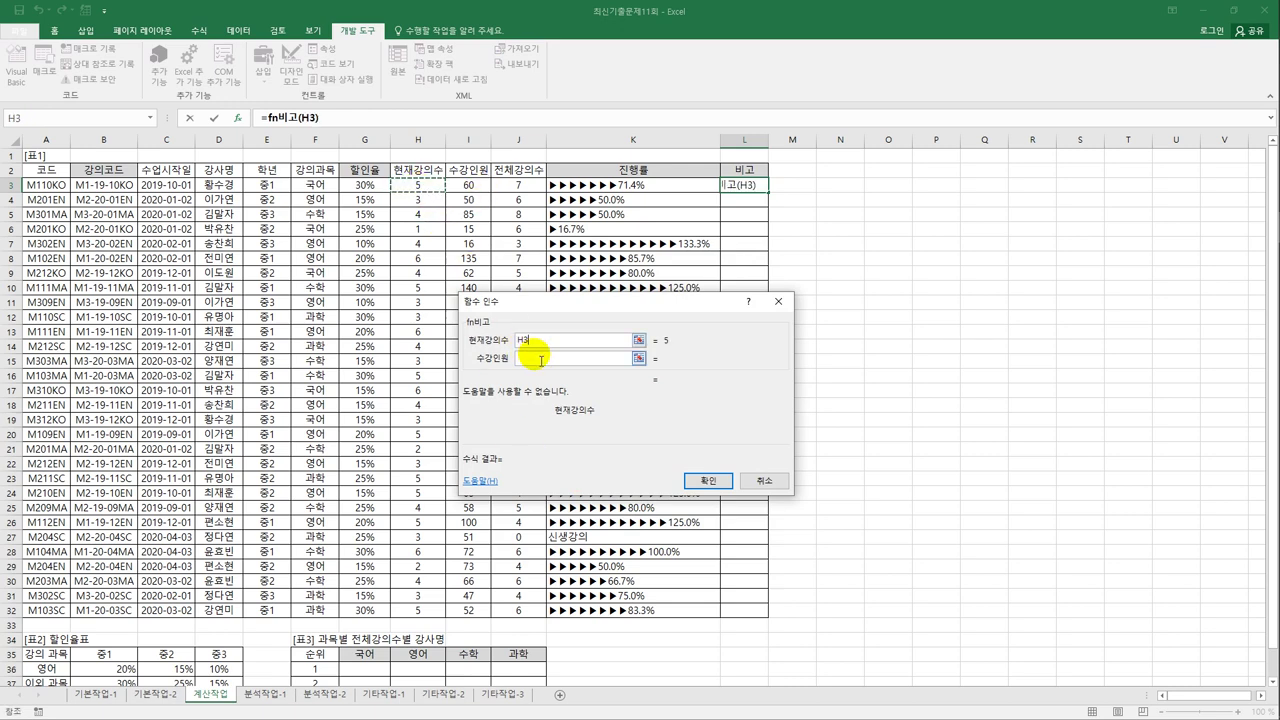
left_click(477, 189)
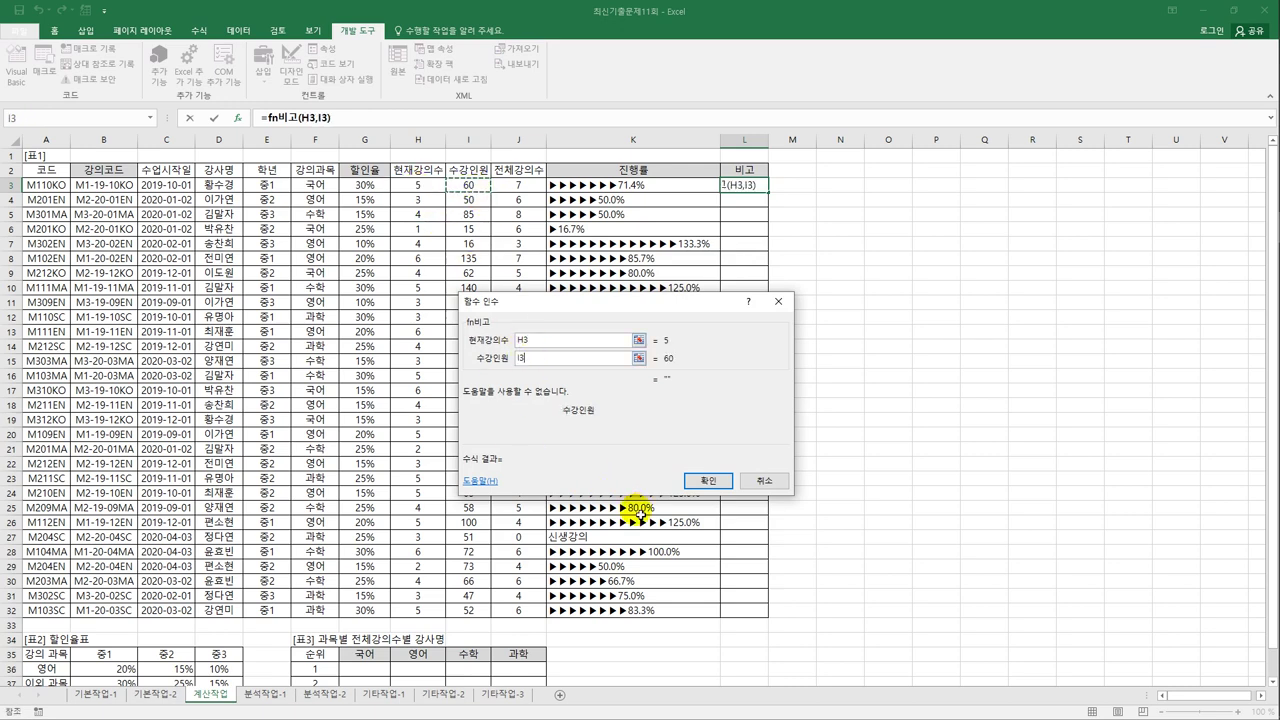
left_click(708, 481)
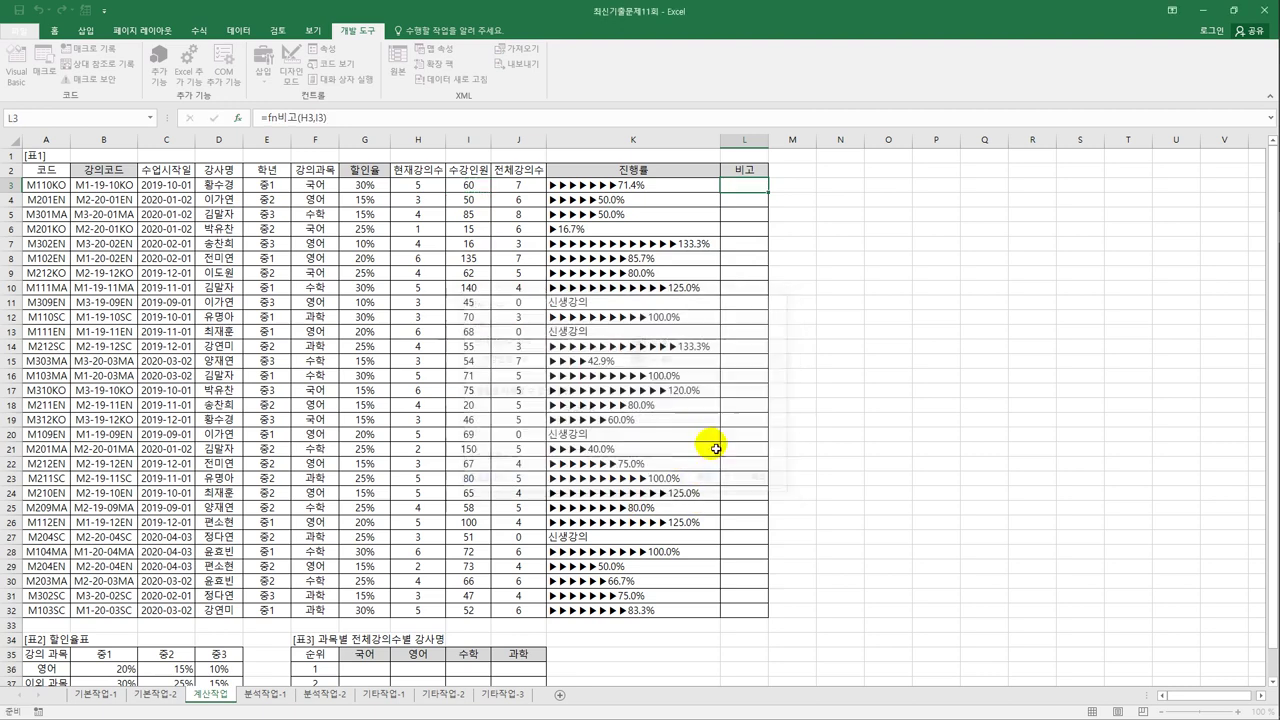
double_click(768, 192)
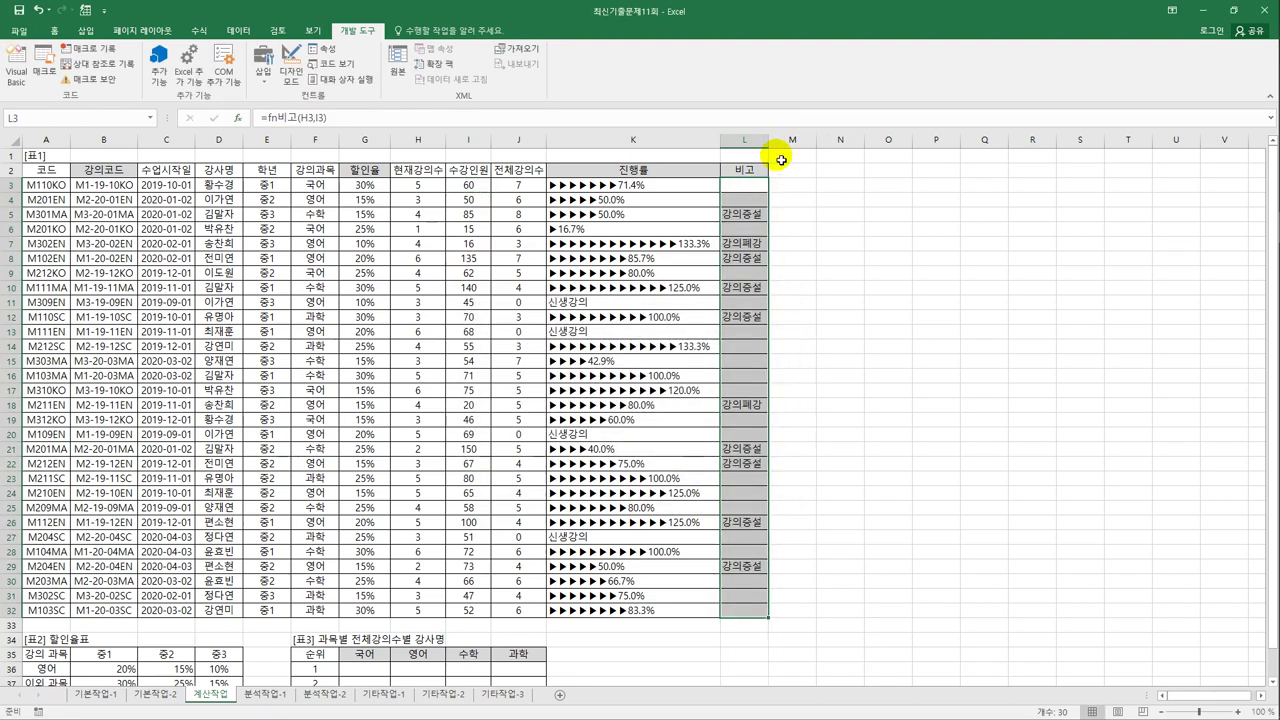
left_click(818, 281)
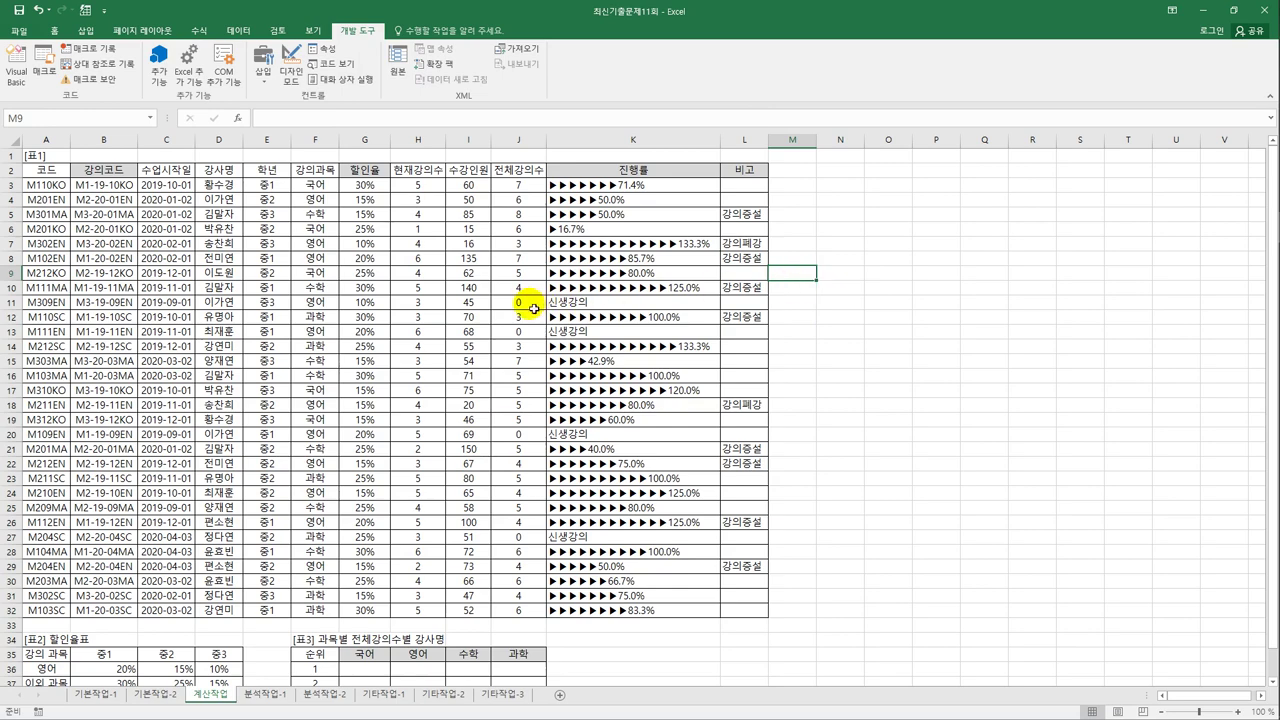
Step: Start a formula in G36 of [표3] with =INDEX($D$3:$D$32, using the 강사명 column as the array
scroll(530, 400, "down", 3)
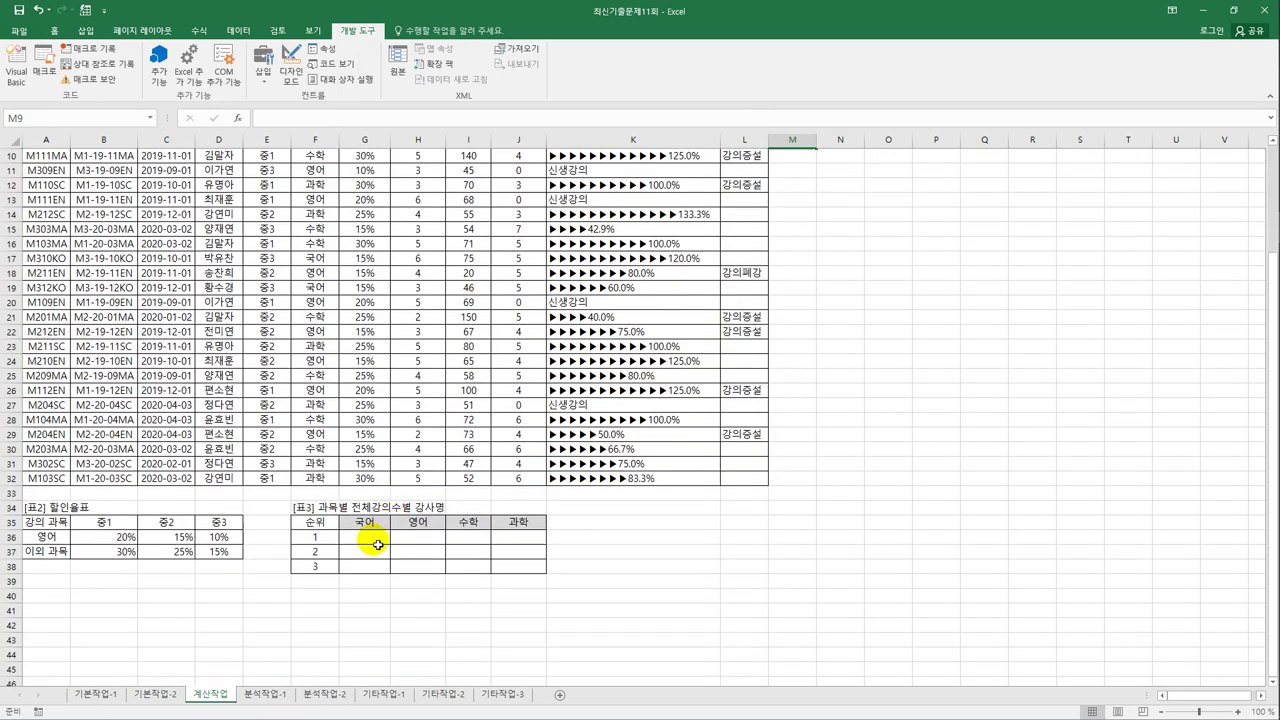
left_click(370, 538)
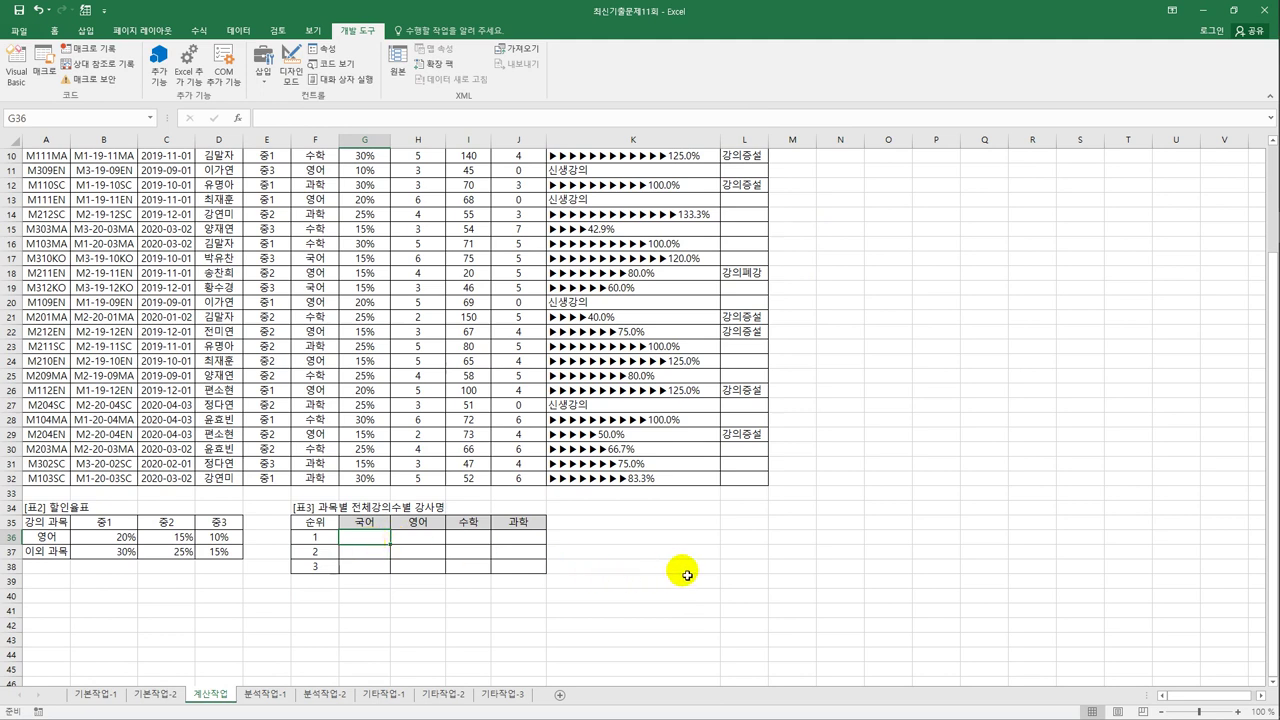
type("=INDEX(")
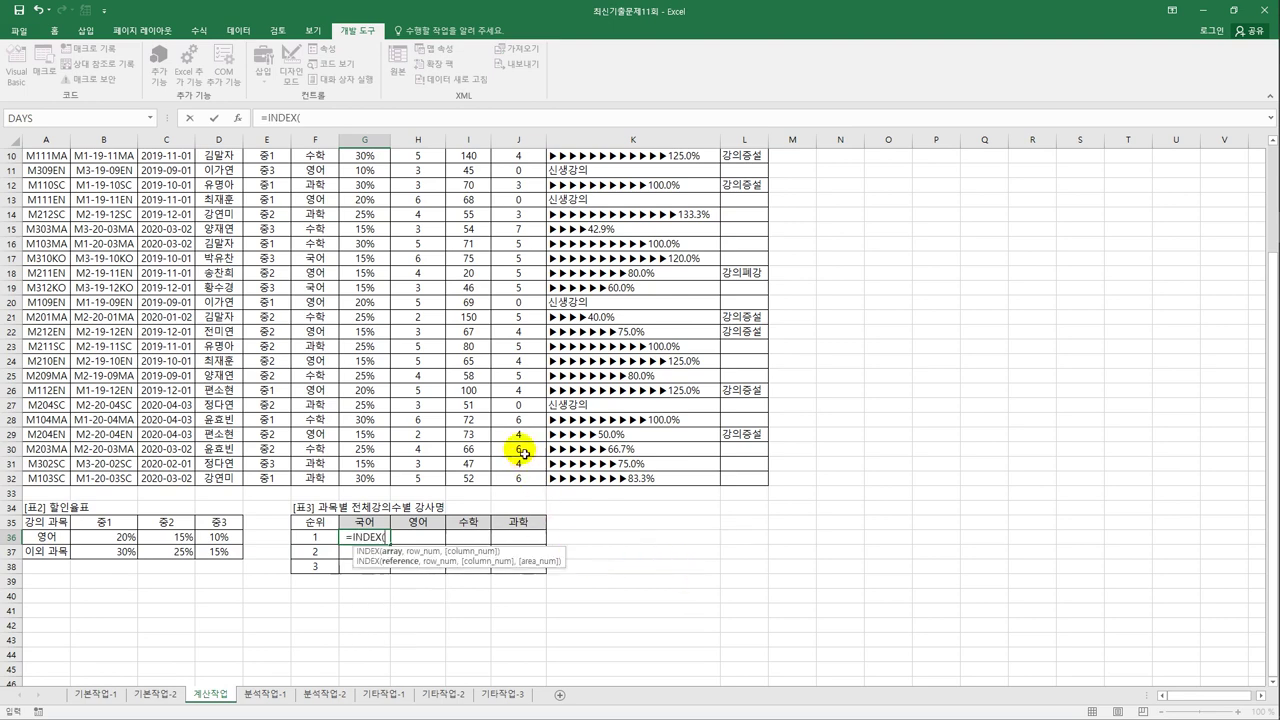
scroll(520, 449, "up", 3)
left_click_drag(222, 185, 220, 619)
key("F4")
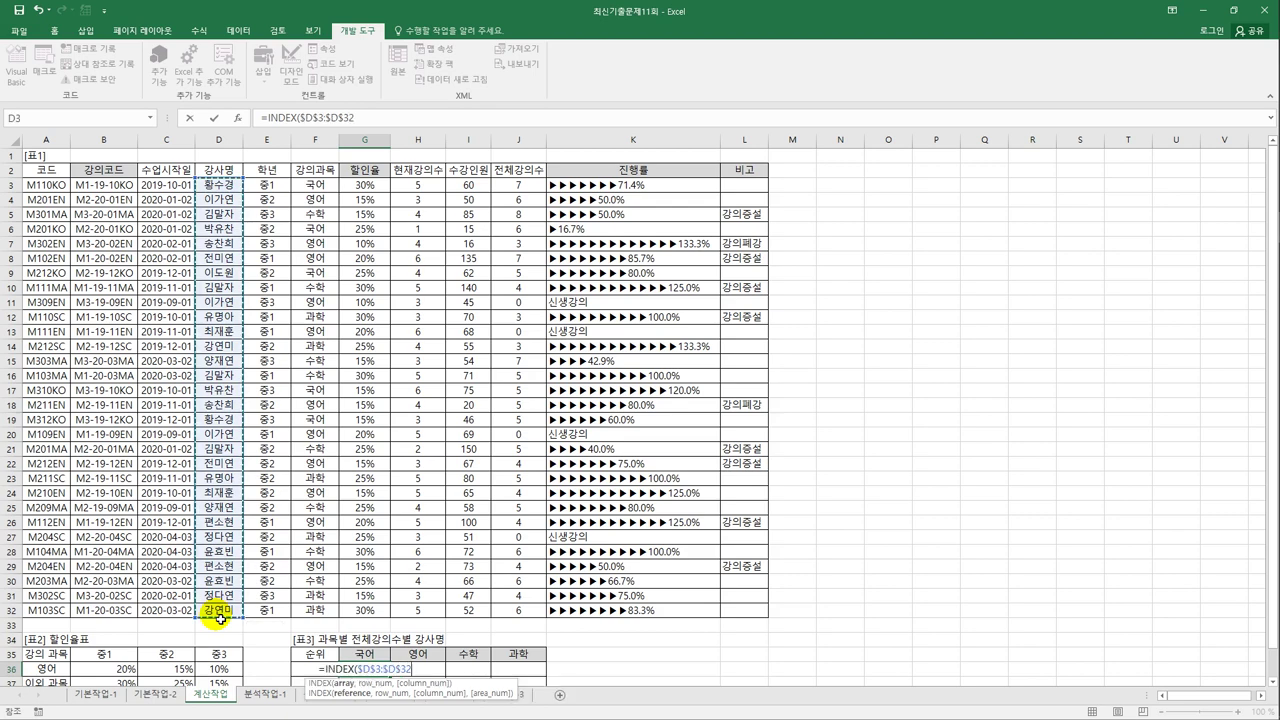
type(",")
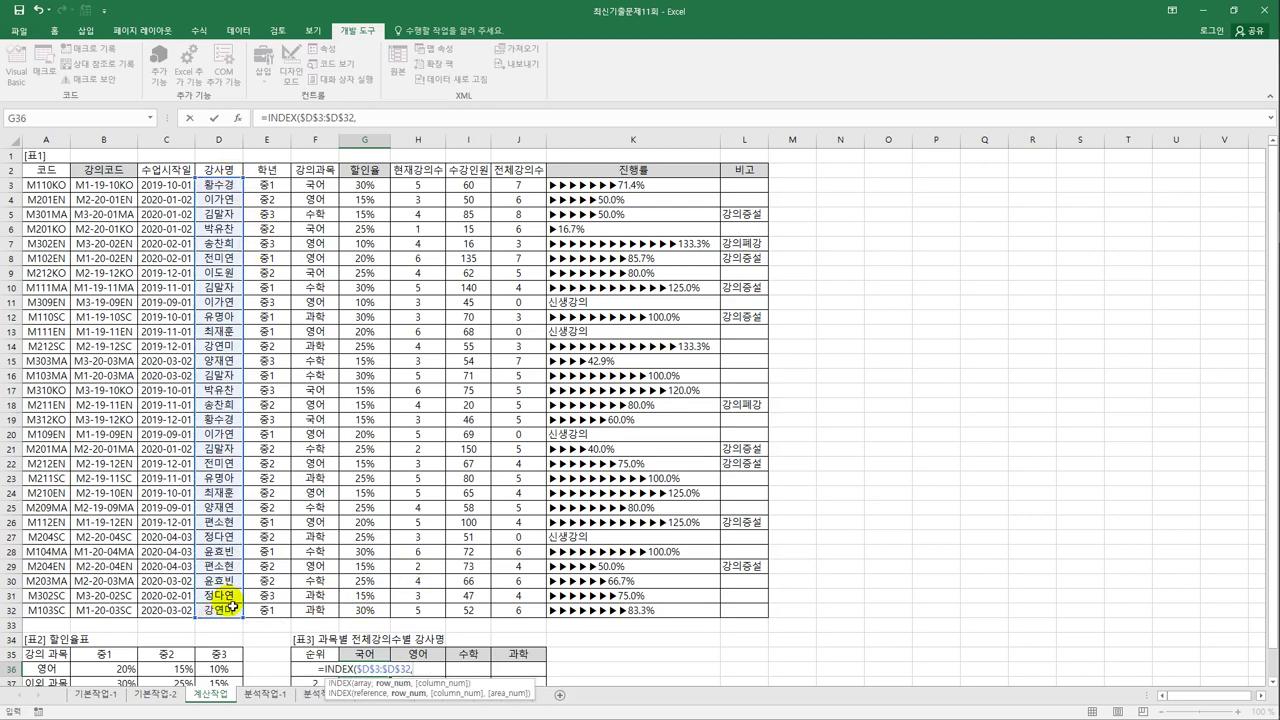
Step: Nest MATCH(LARGE( as the row number argument of the INDEX formula in G36
scroll(381, 470, "down", 1)
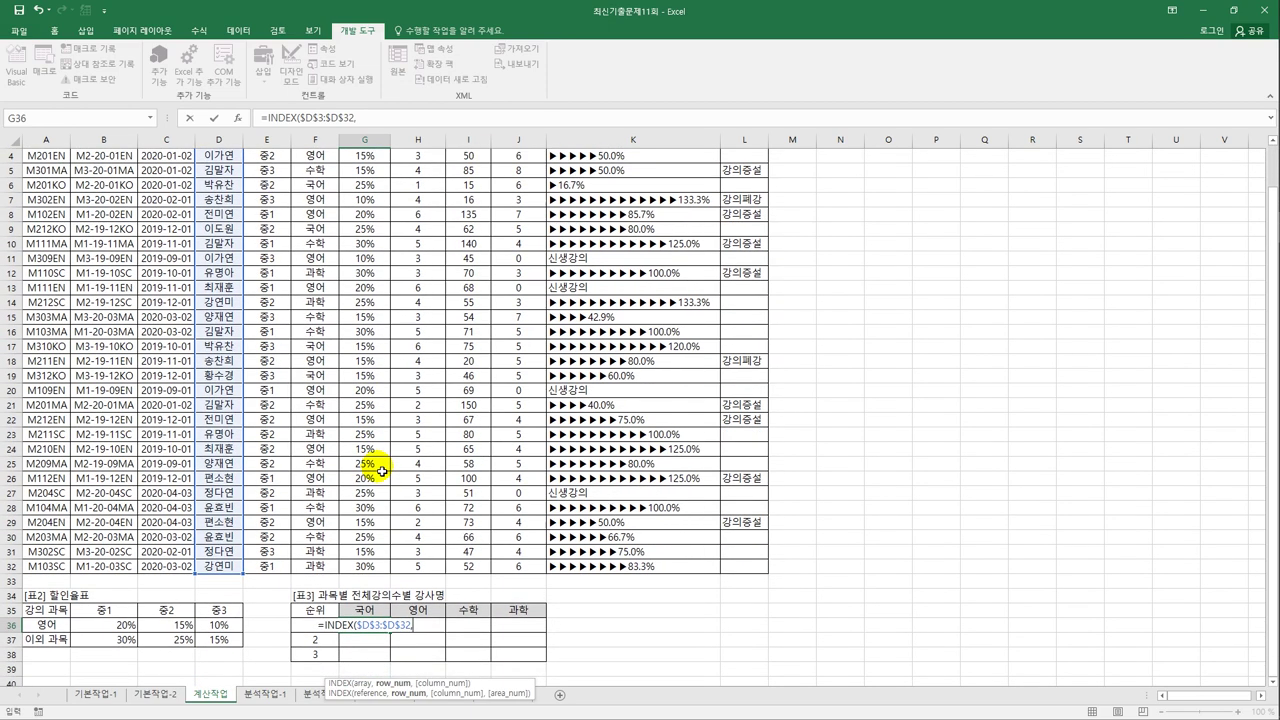
type("MATCH(")
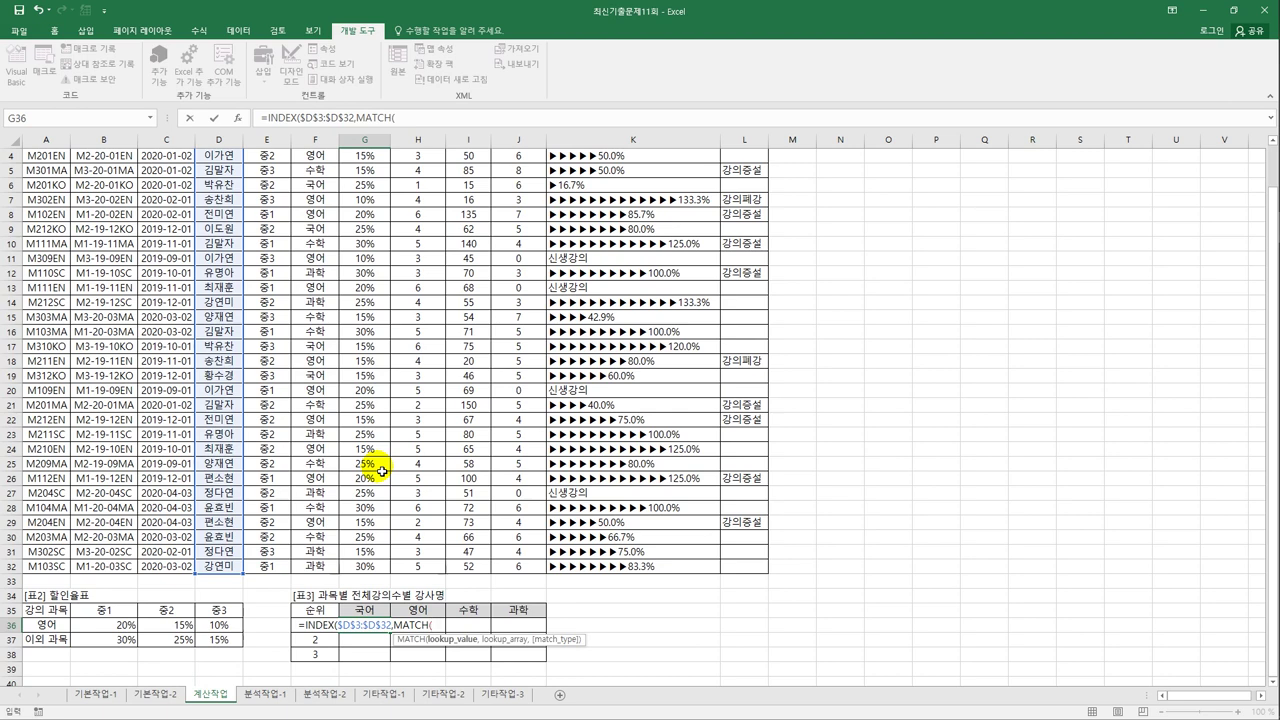
type("LARGE(")
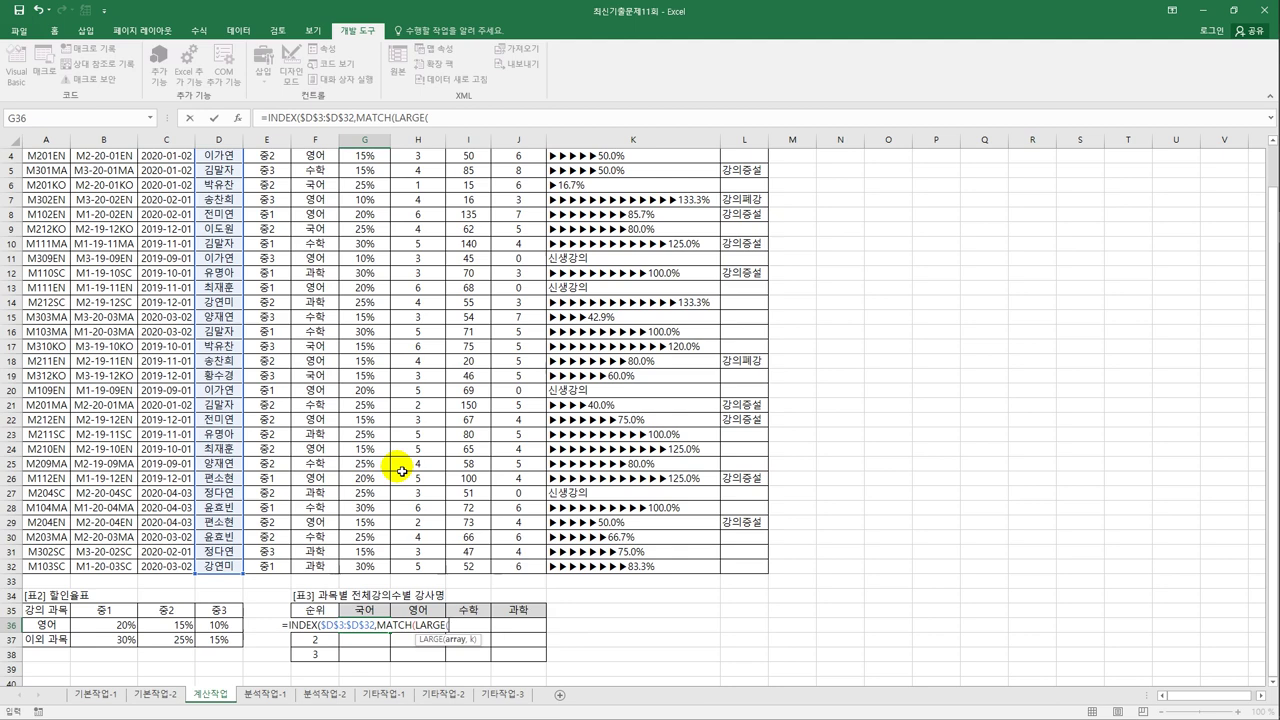
Step: Add the subject condition ($F$3:$F$32=G$35) as the first part of the LARGE array
scroll(401, 470, "up", 1)
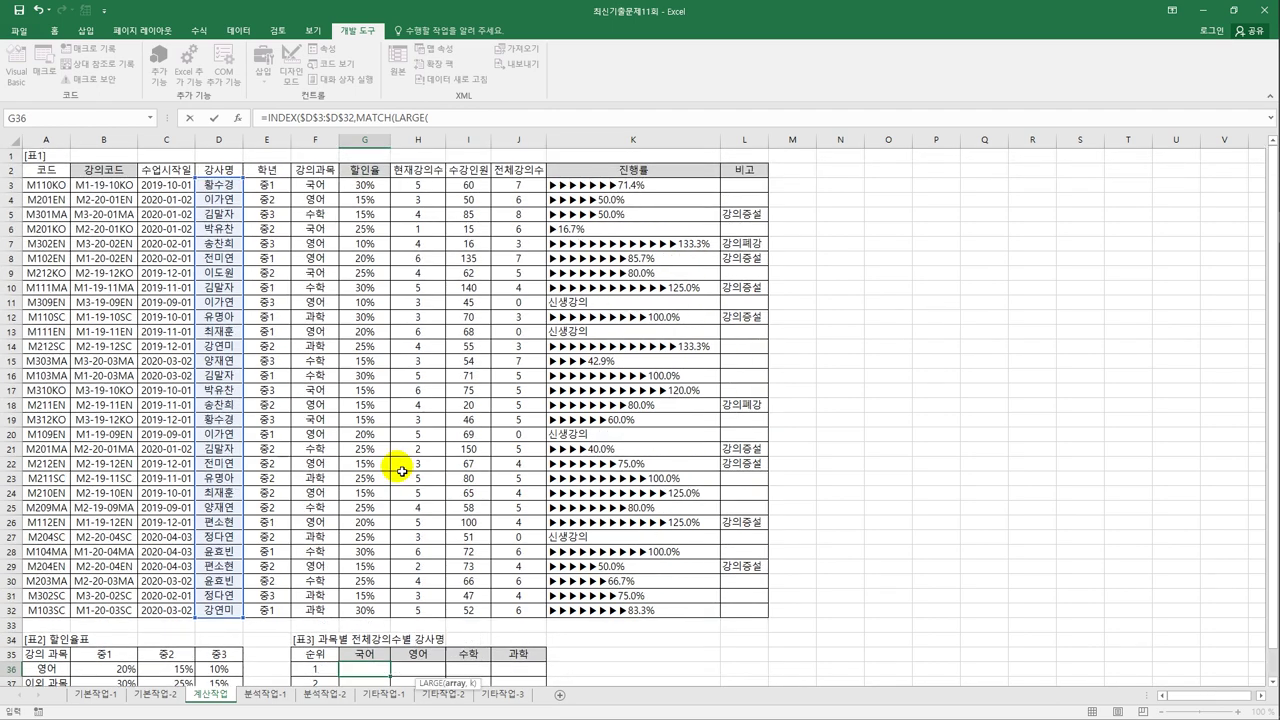
scroll(401, 470, "down", 1)
type("(")
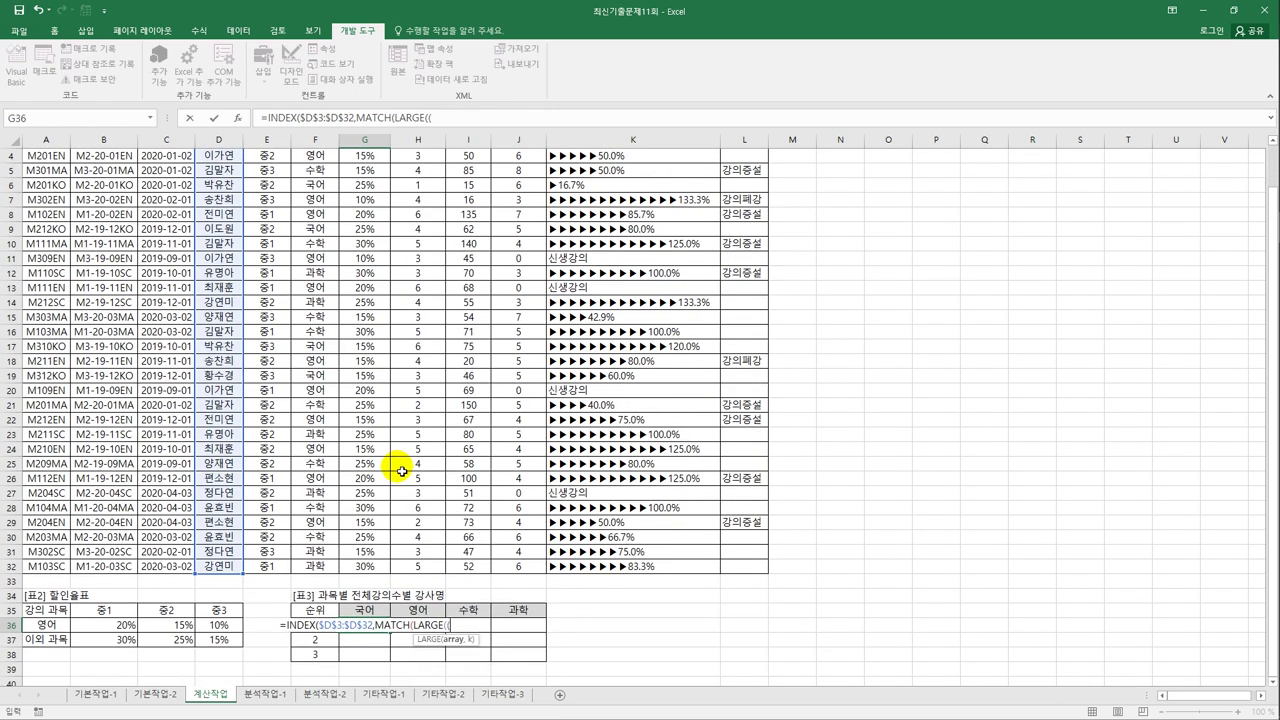
scroll(401, 470, "up", 1)
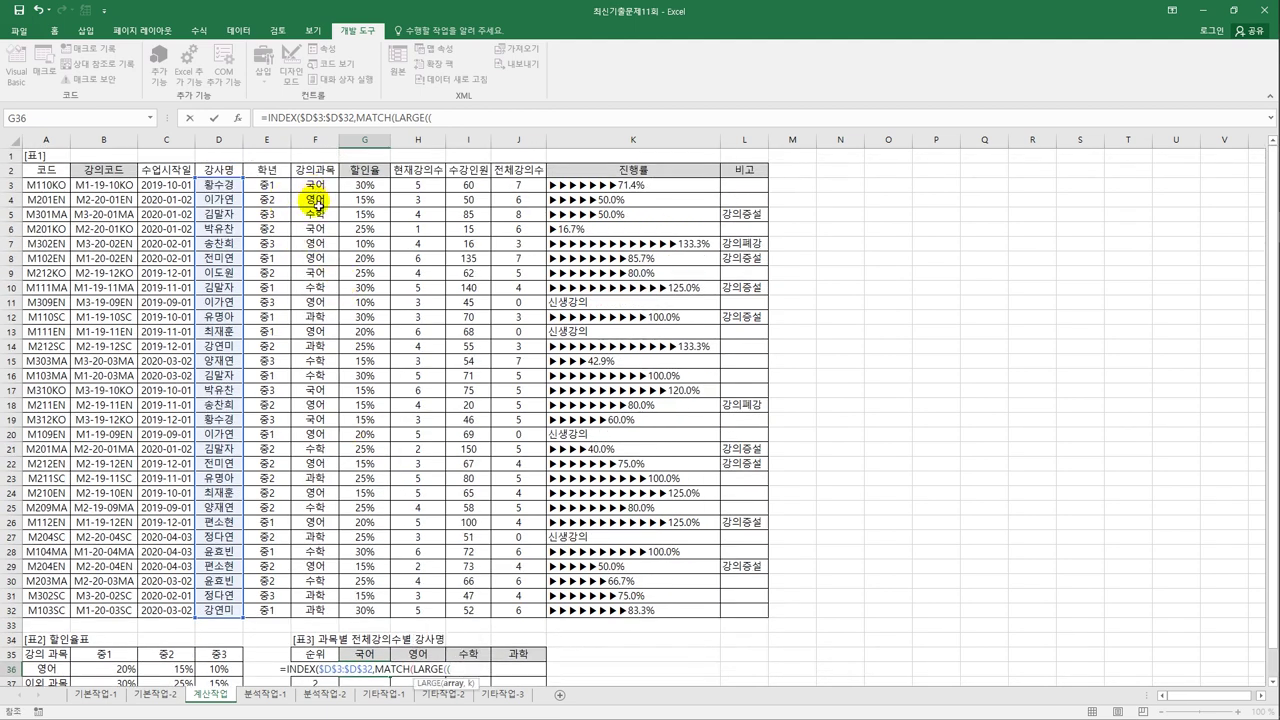
left_click_drag(316, 184, 330, 608)
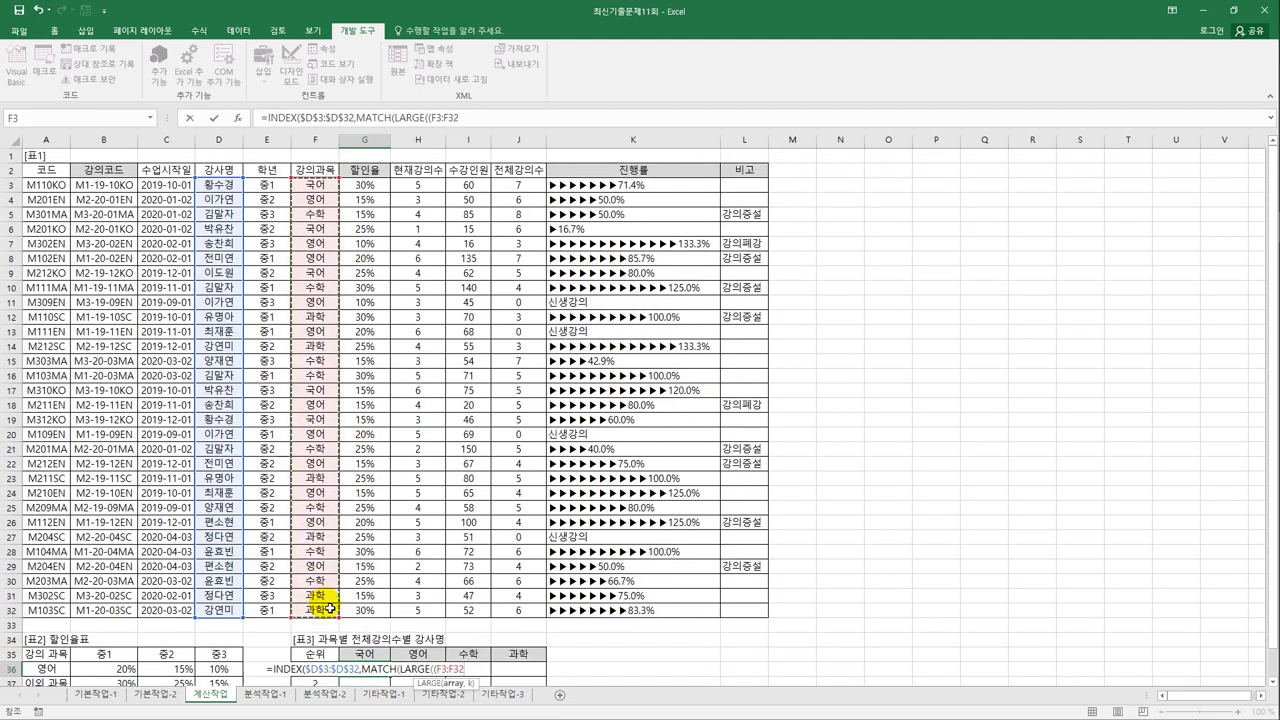
key("F4")
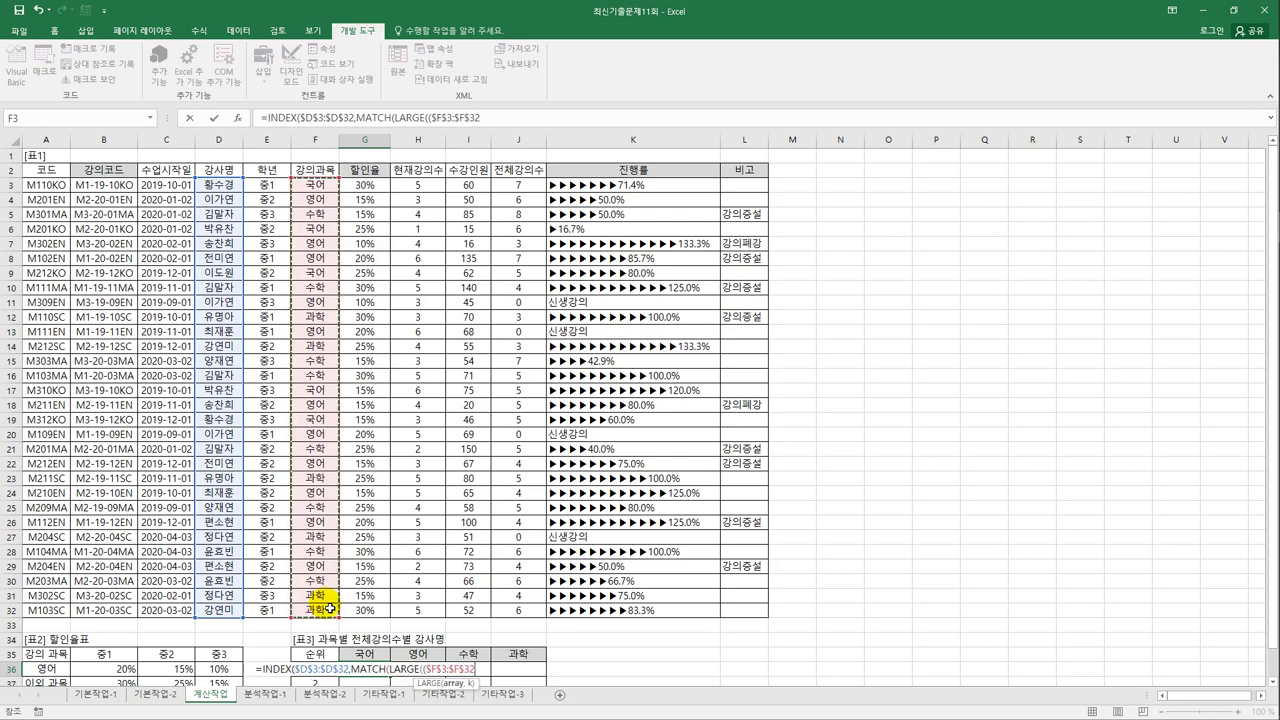
type("=")
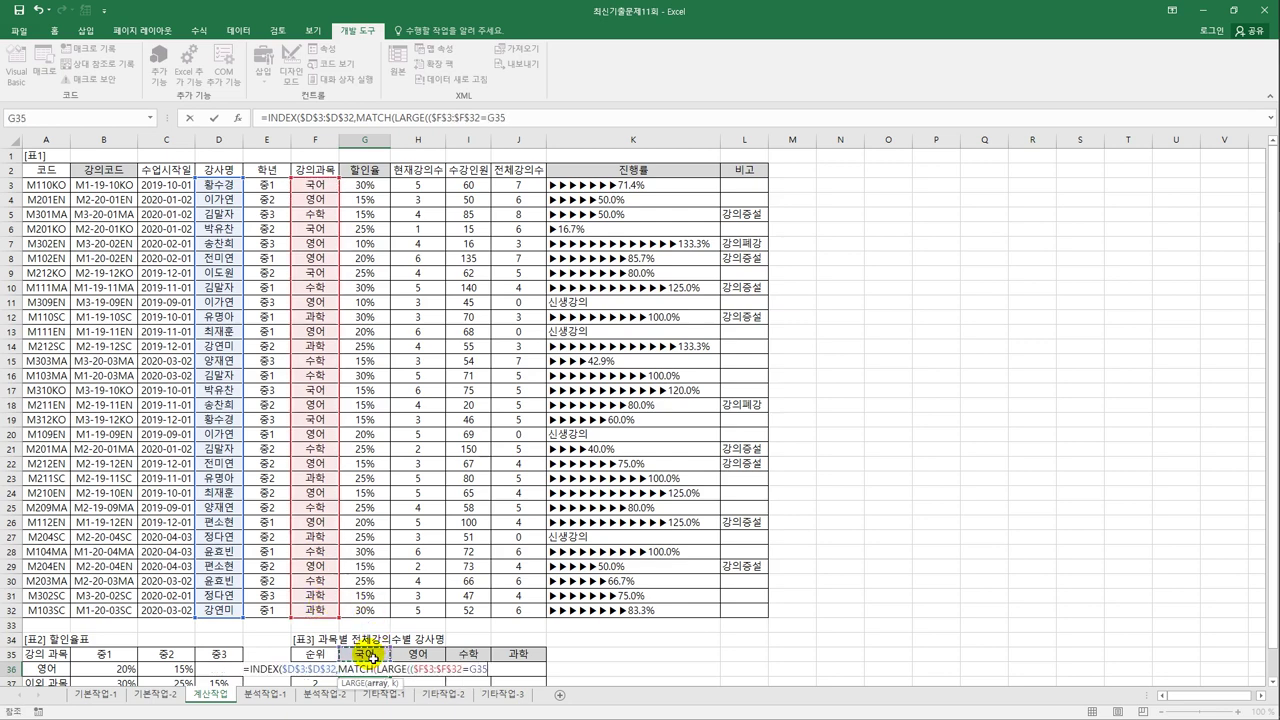
left_click(370, 658)
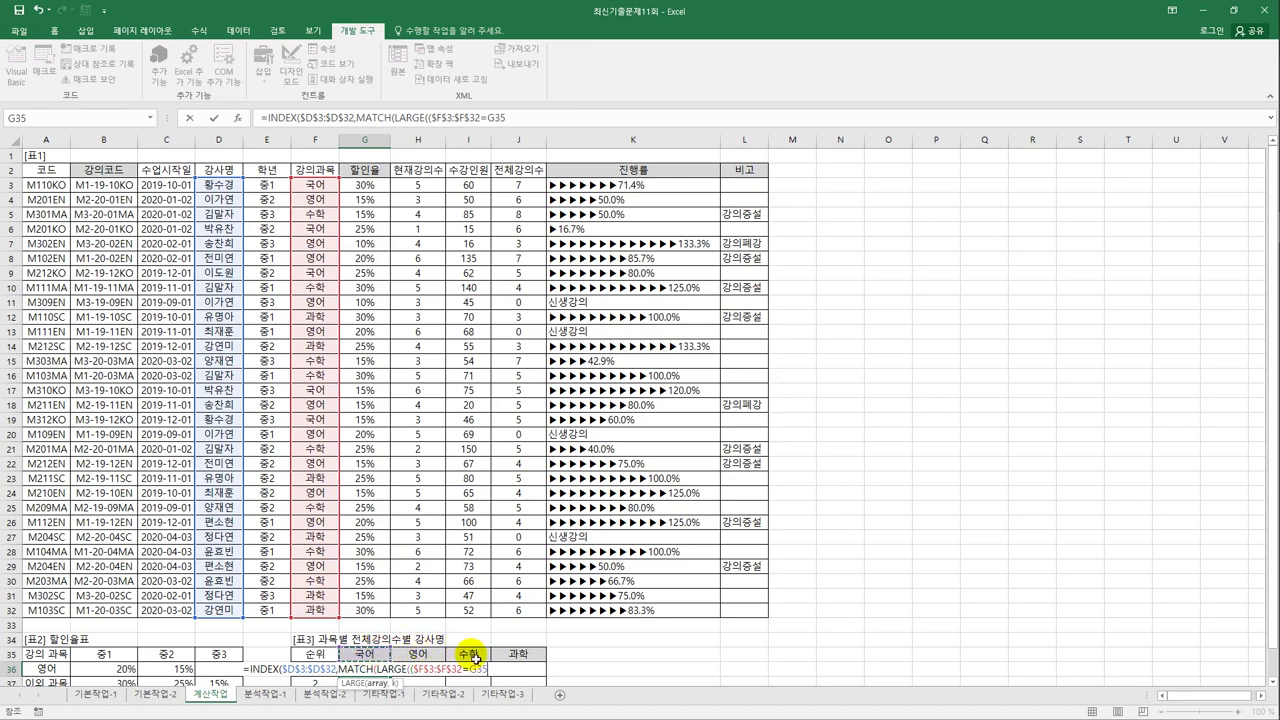
key("F4")
key("F4")
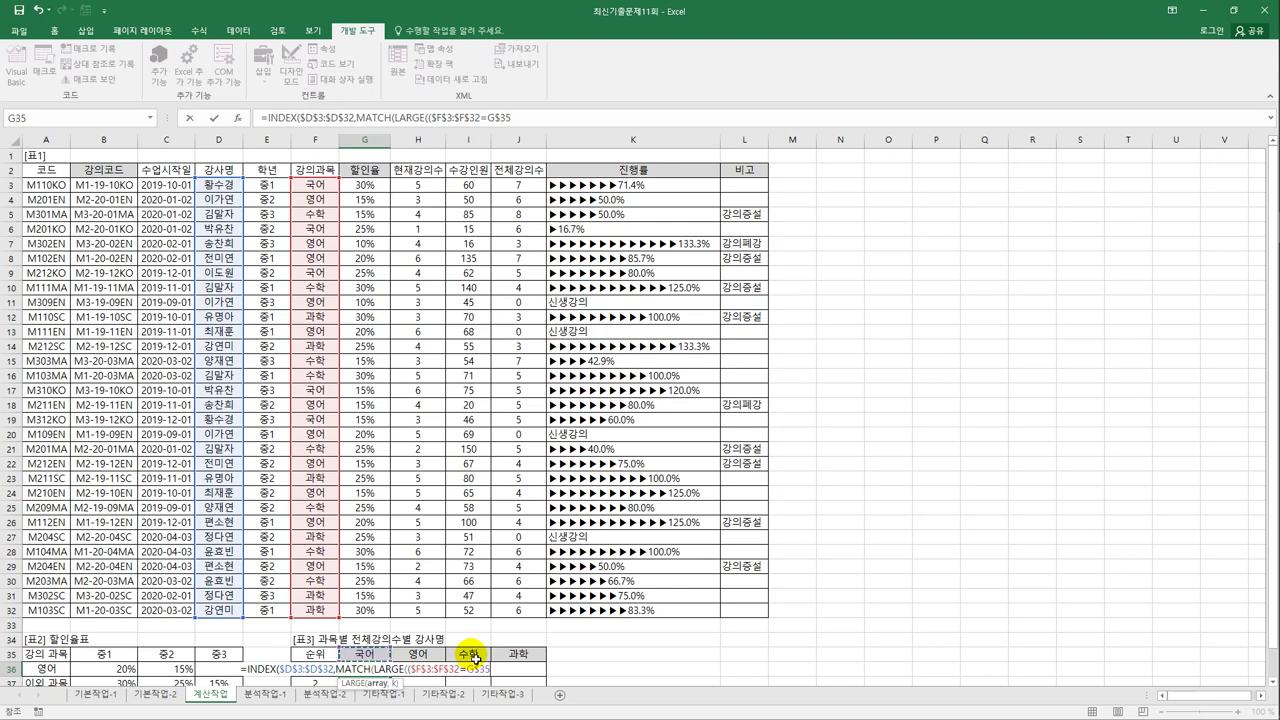
type(")")
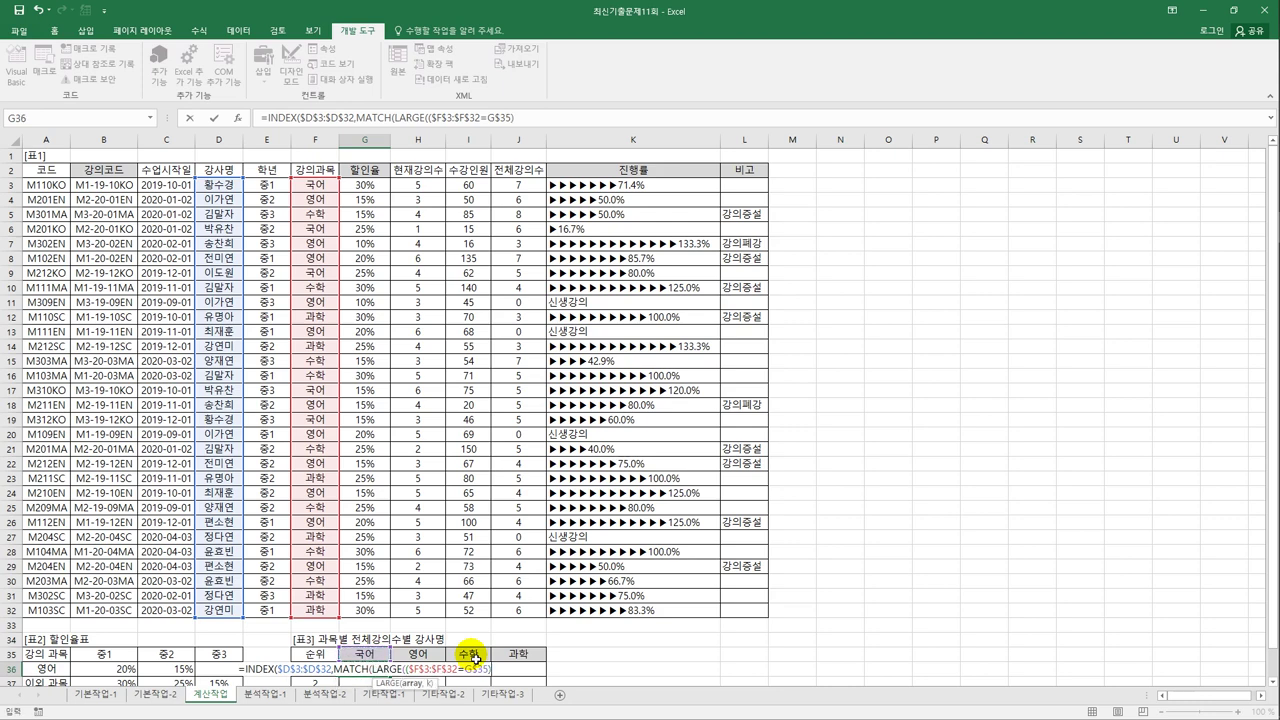
Step: In G36's formula, multiply the LARGE array condition by $J$3:$J$32 and use $F36 as the rank argument
type("*")
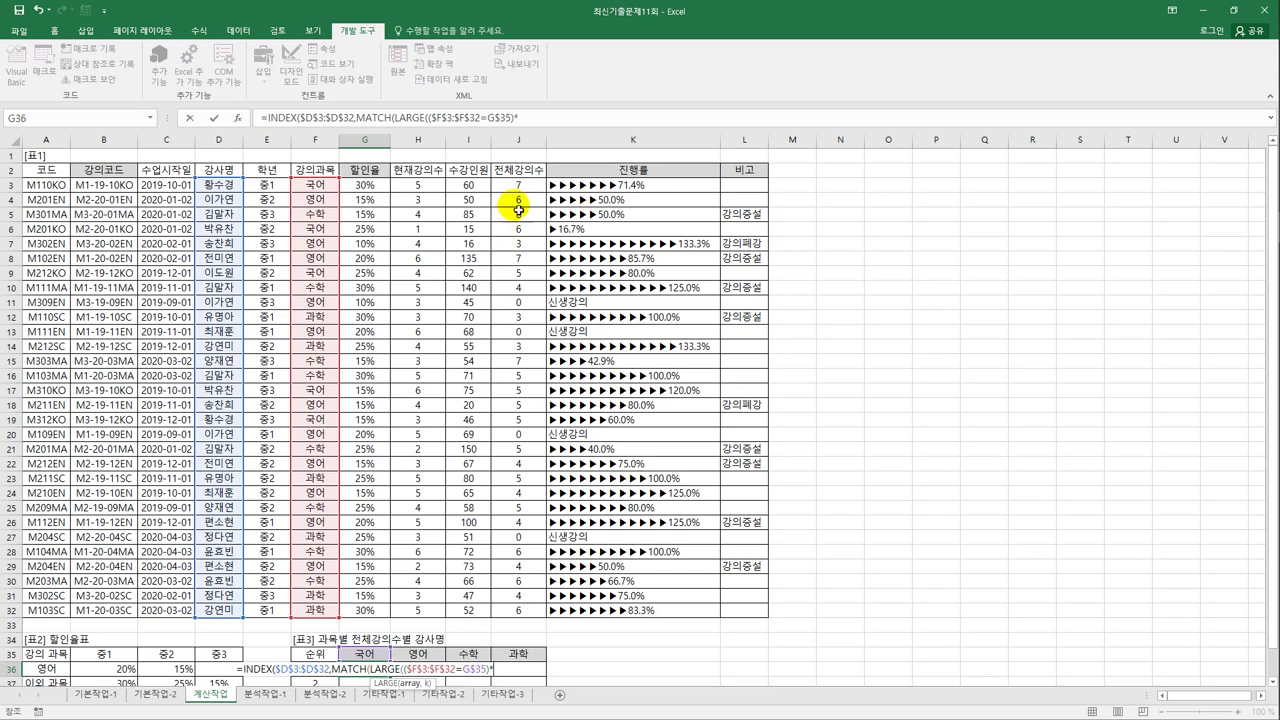
left_click_drag(516, 185, 514, 617)
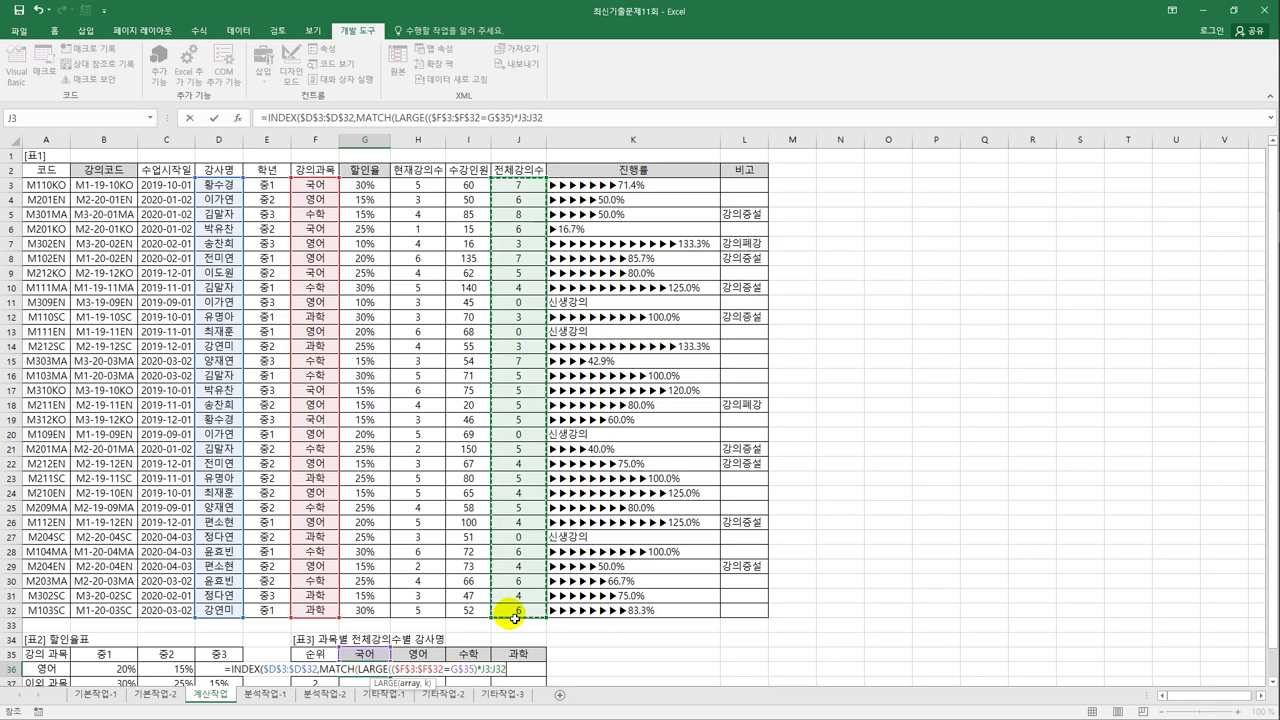
key("F4")
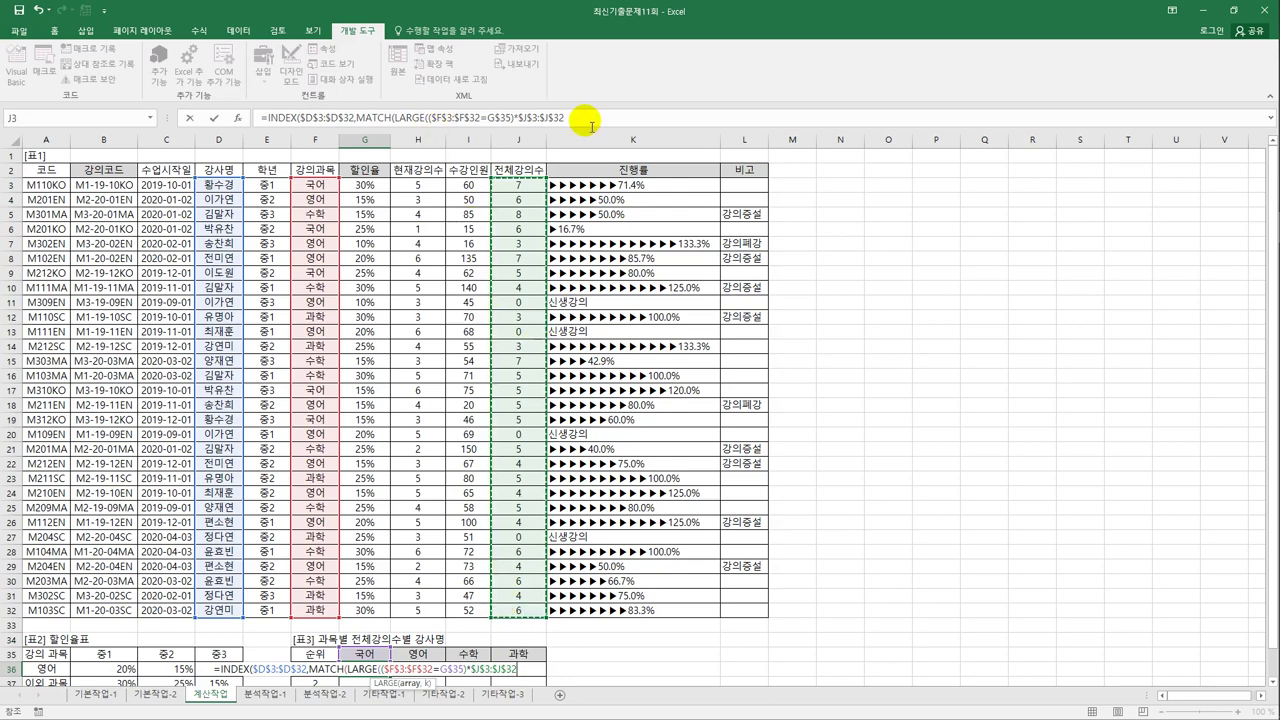
type(",")
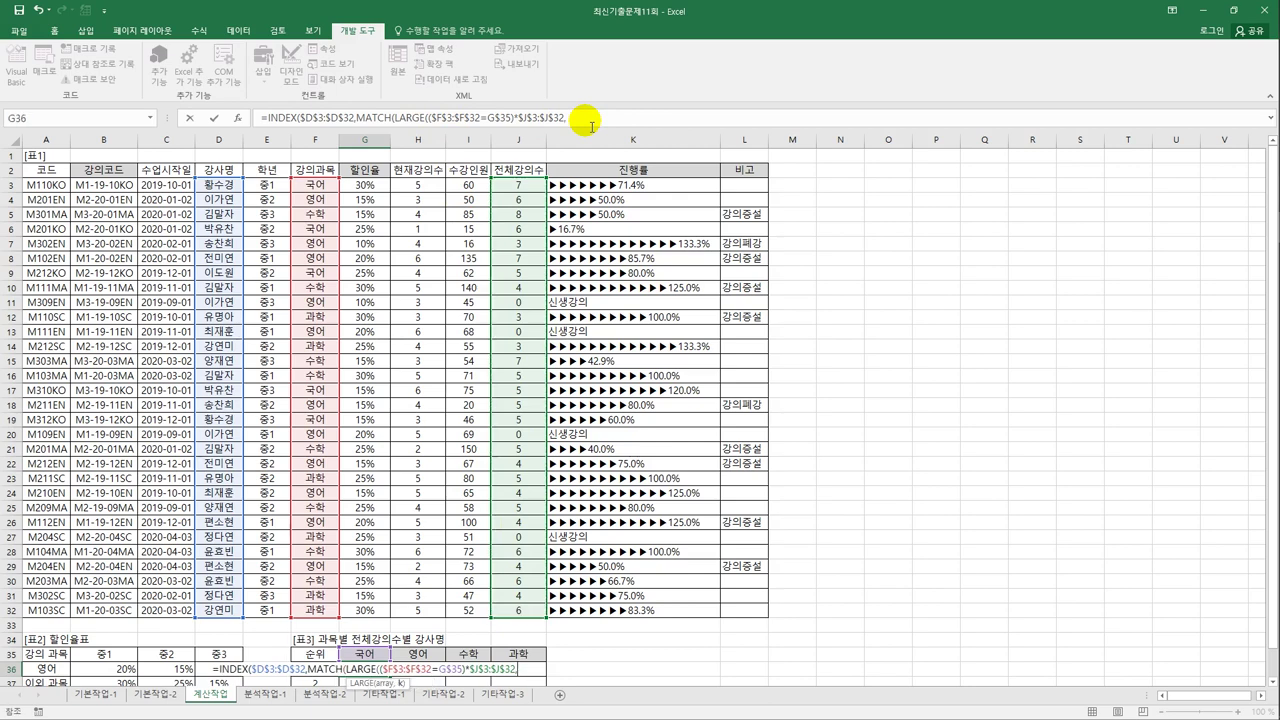
key("Left")
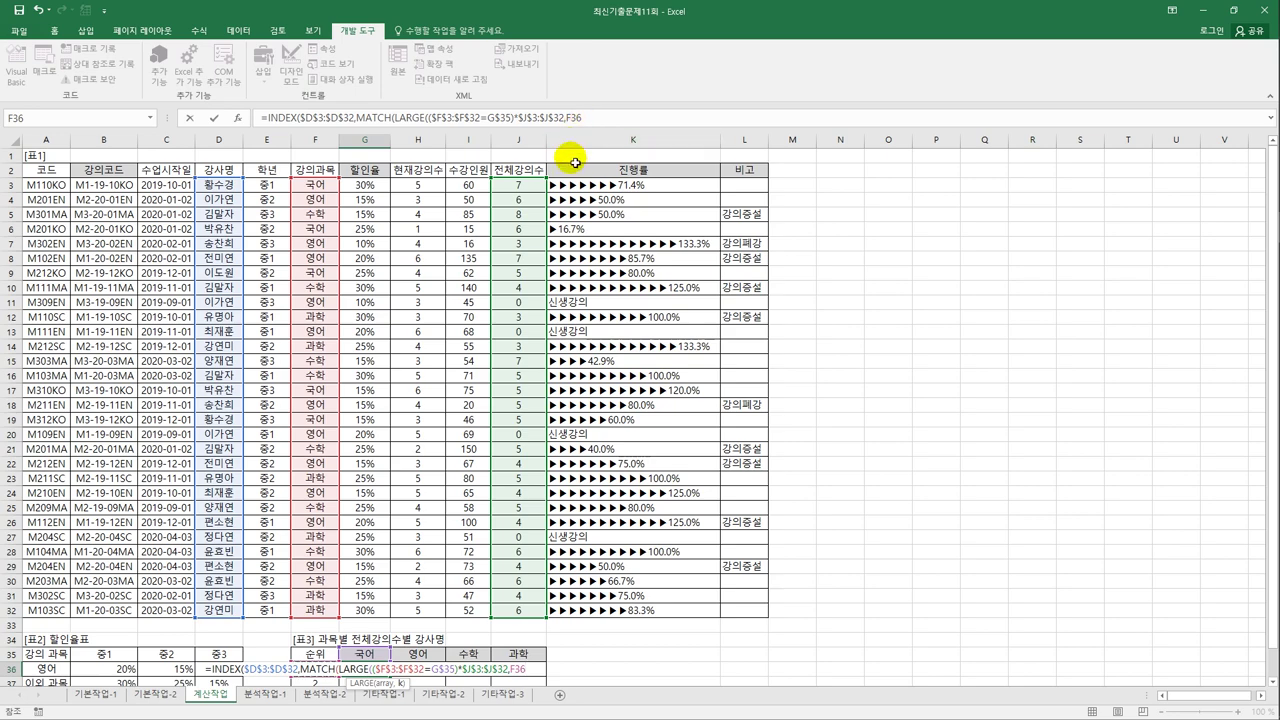
scroll(580, 406, "down", 1)
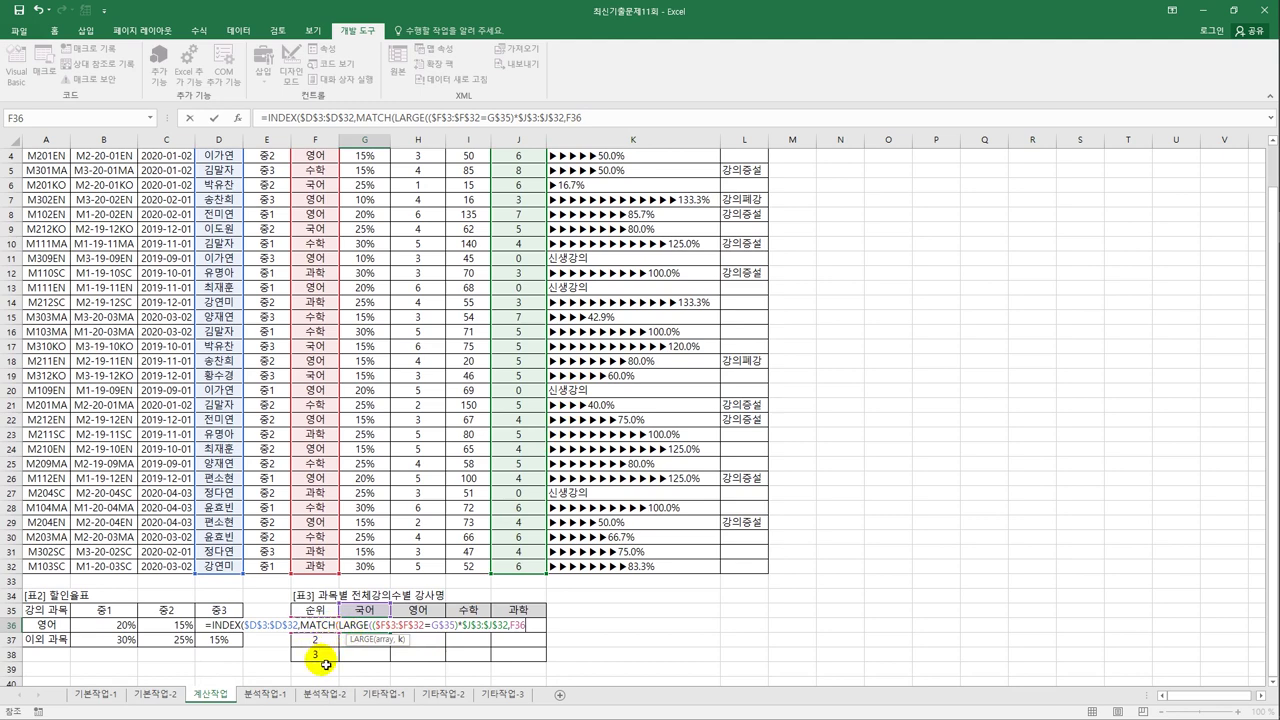
key("F4")
key("F4")
key("F4")
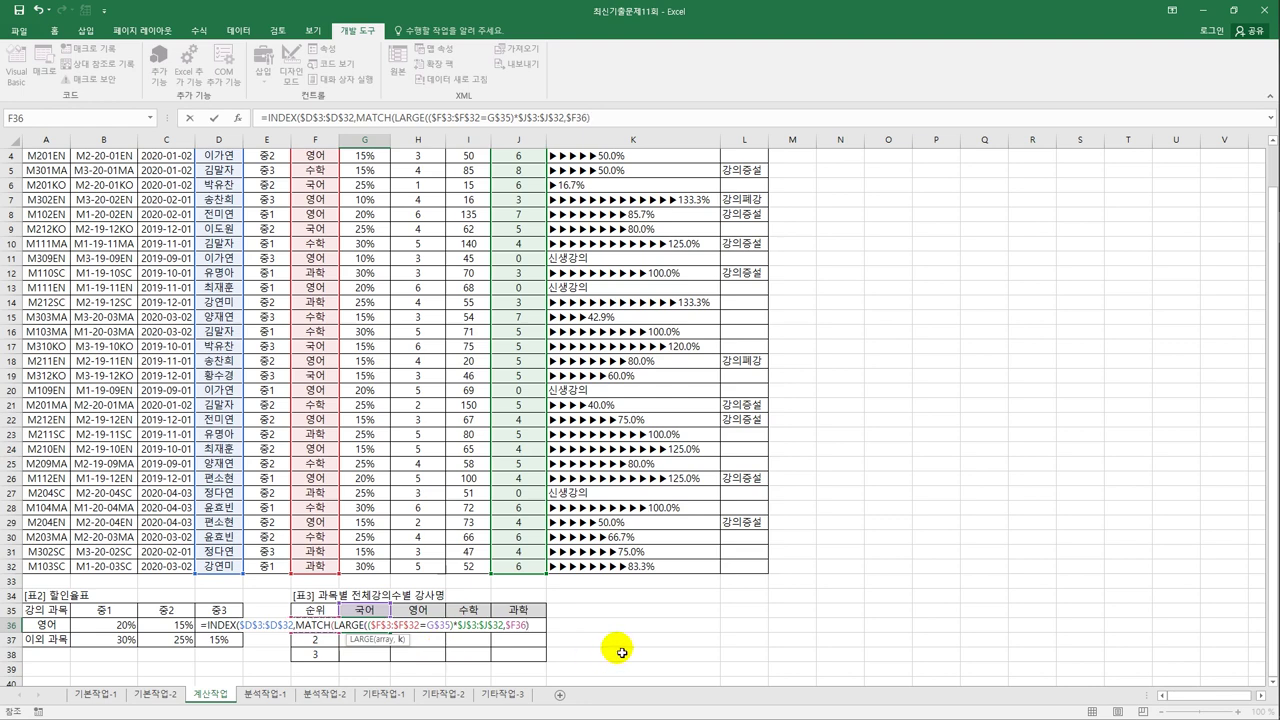
type("),")
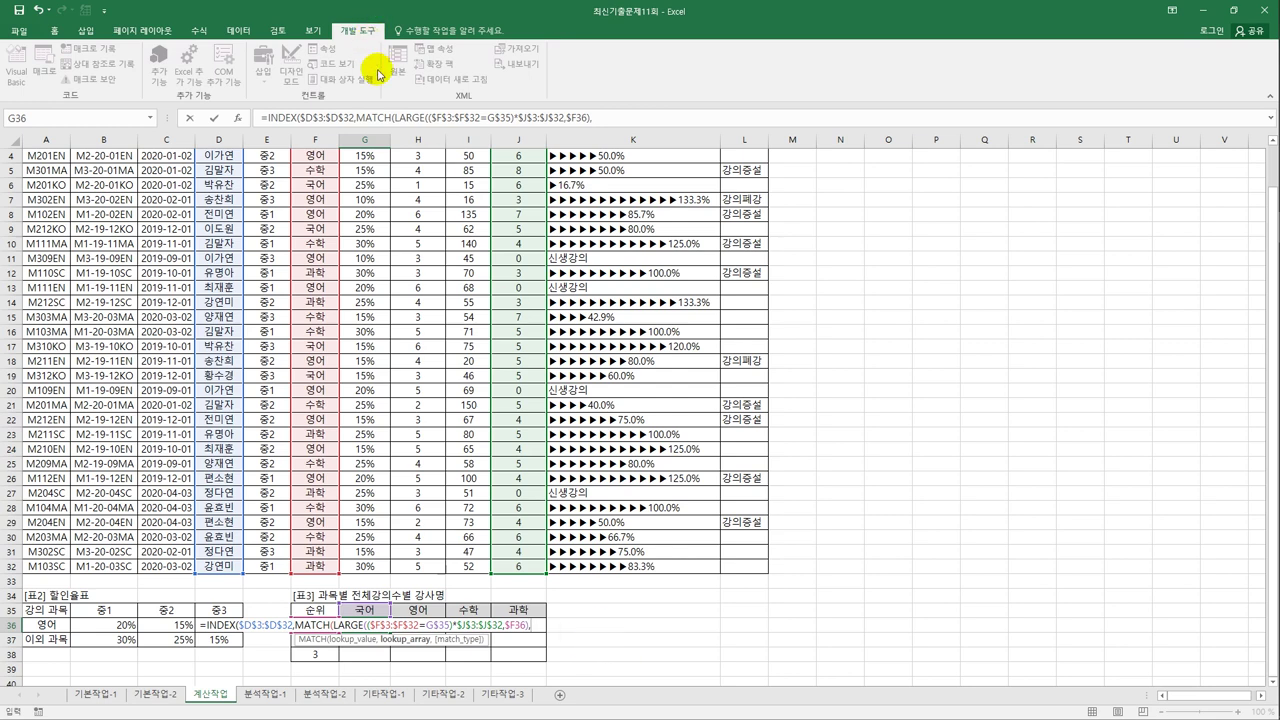
Step: Reuse ($F$3:$F$32=G$35)*$J$3:$J$32 as MATCH's lookup array and set the match type to 0
left_click_drag(434, 118, 566, 118)
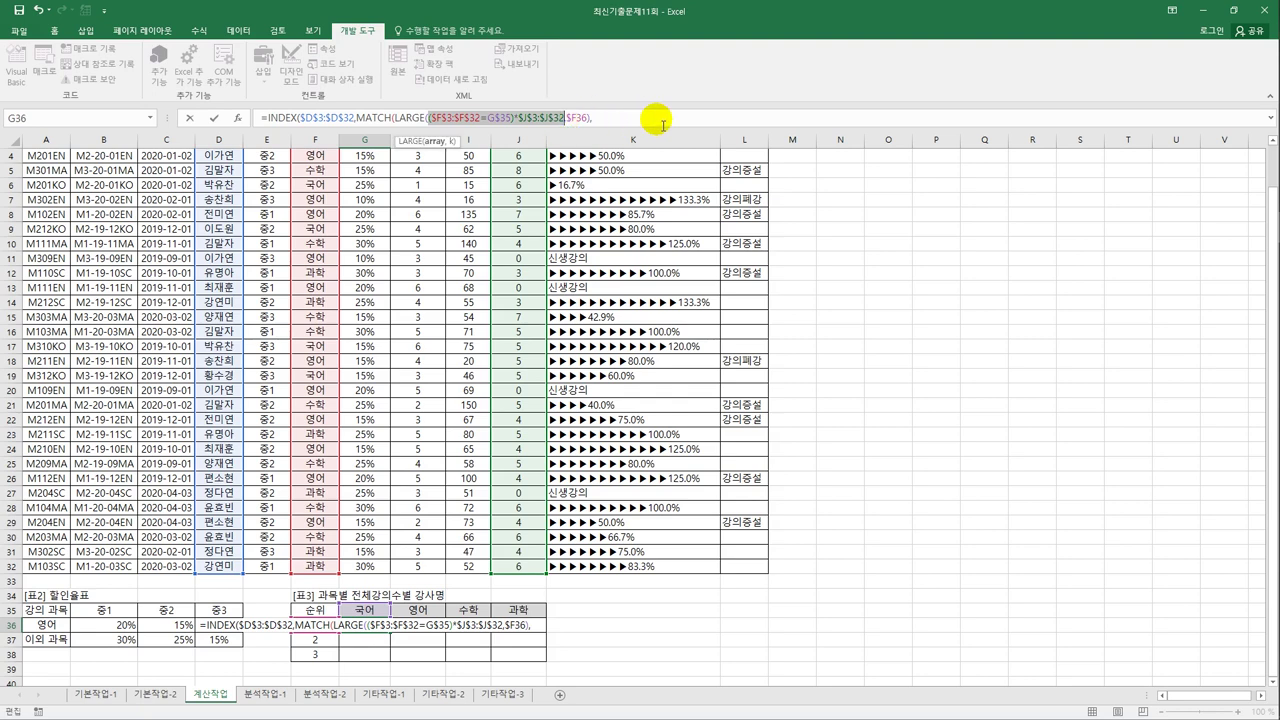
key("ctrl+c")
left_click(655, 118)
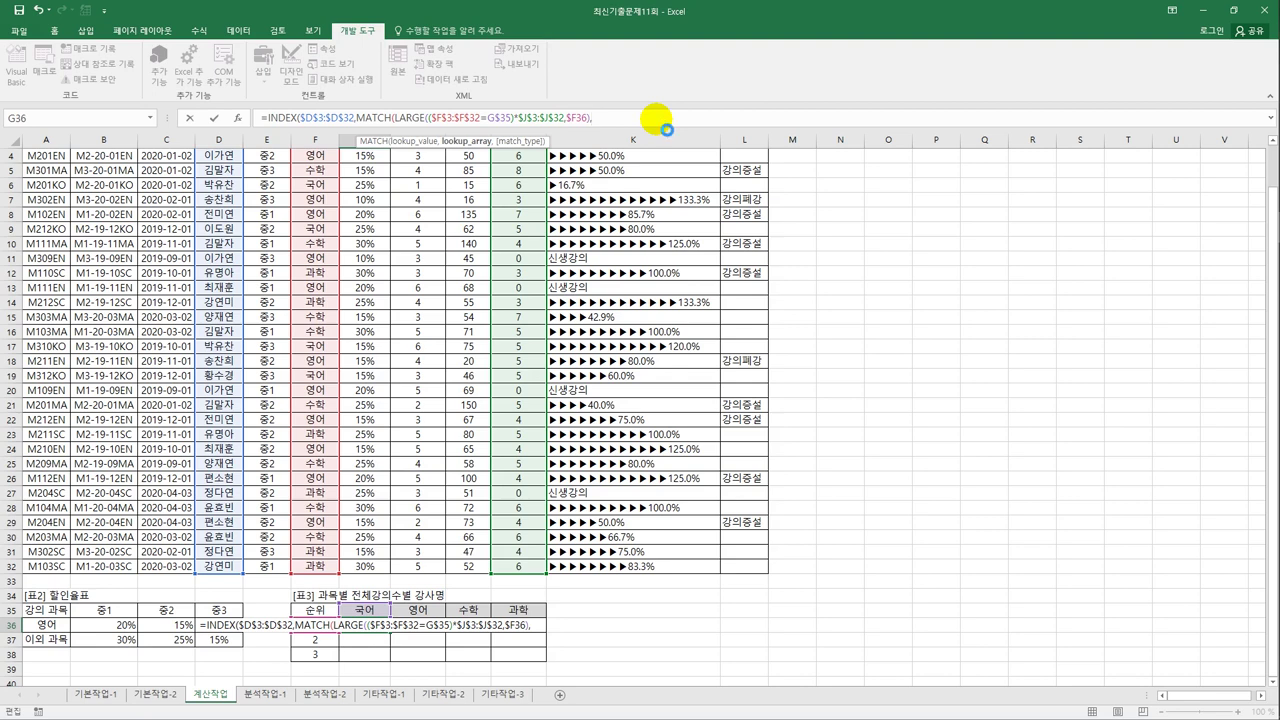
key("ctrl+v")
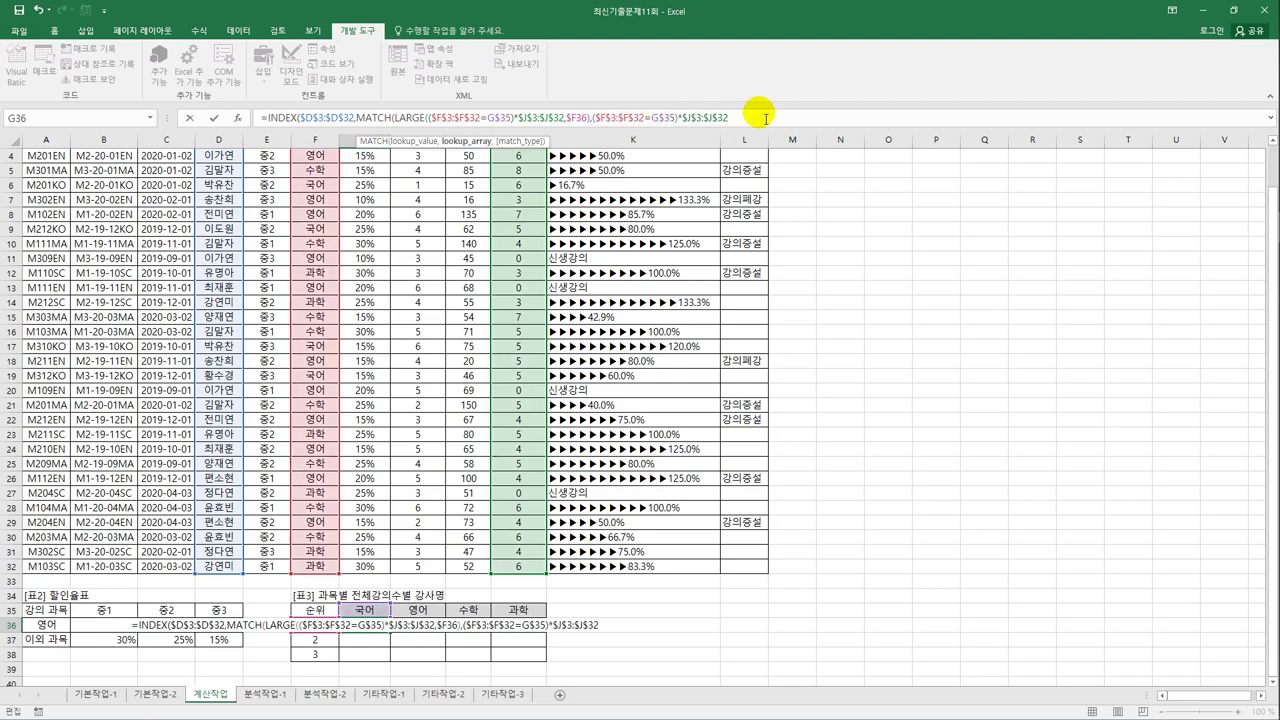
type(",")
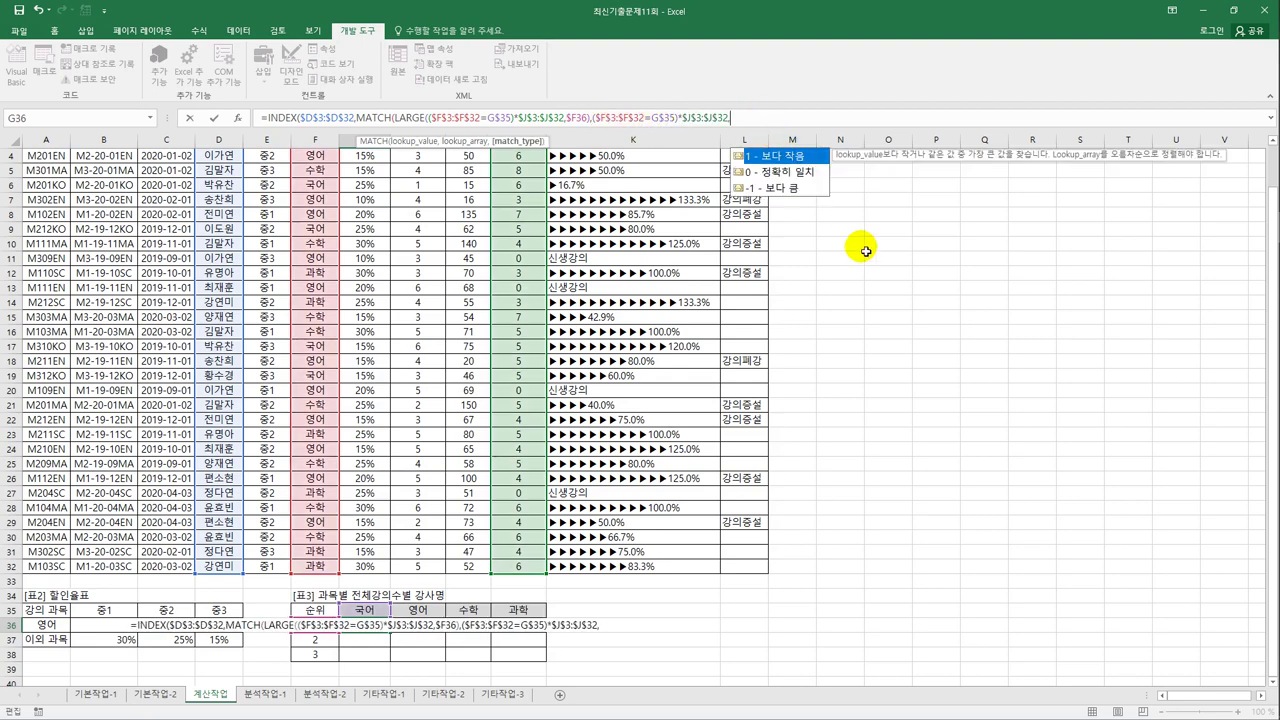
type("0")
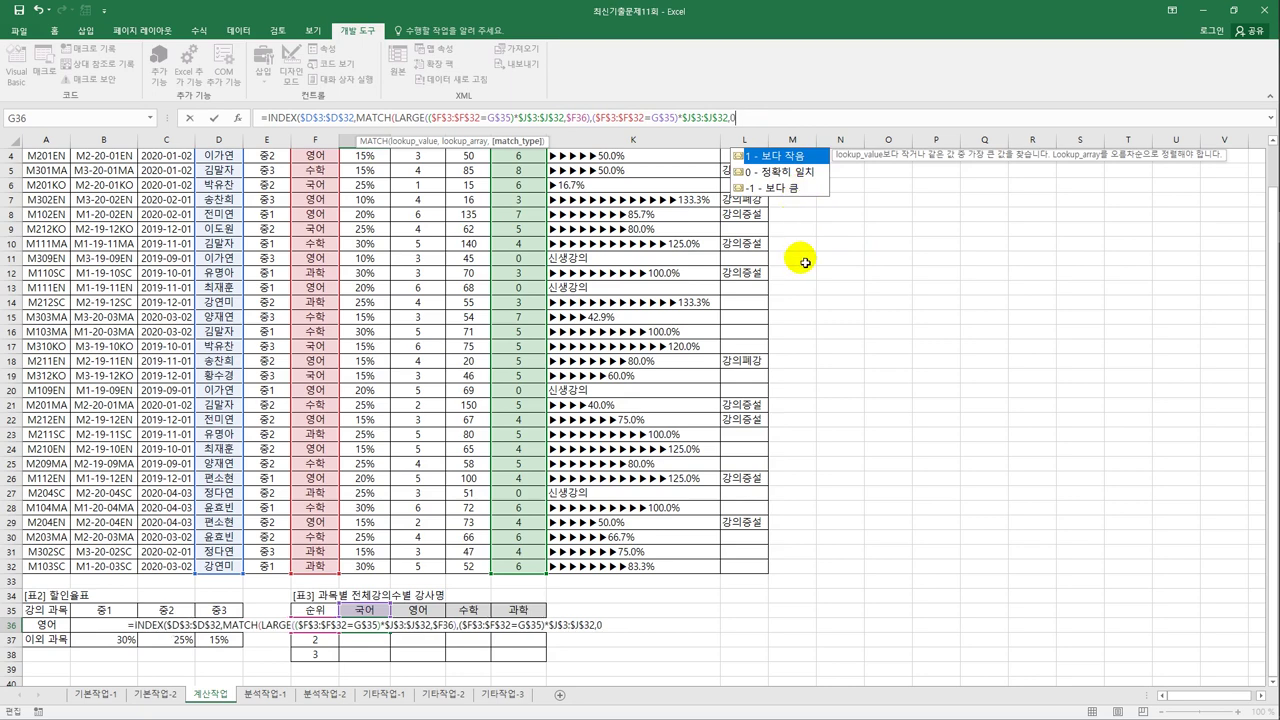
Step: Close the INDEX/MATCH formula, enter it as an array formula in G36, and fill it across G36:J38
type("))")
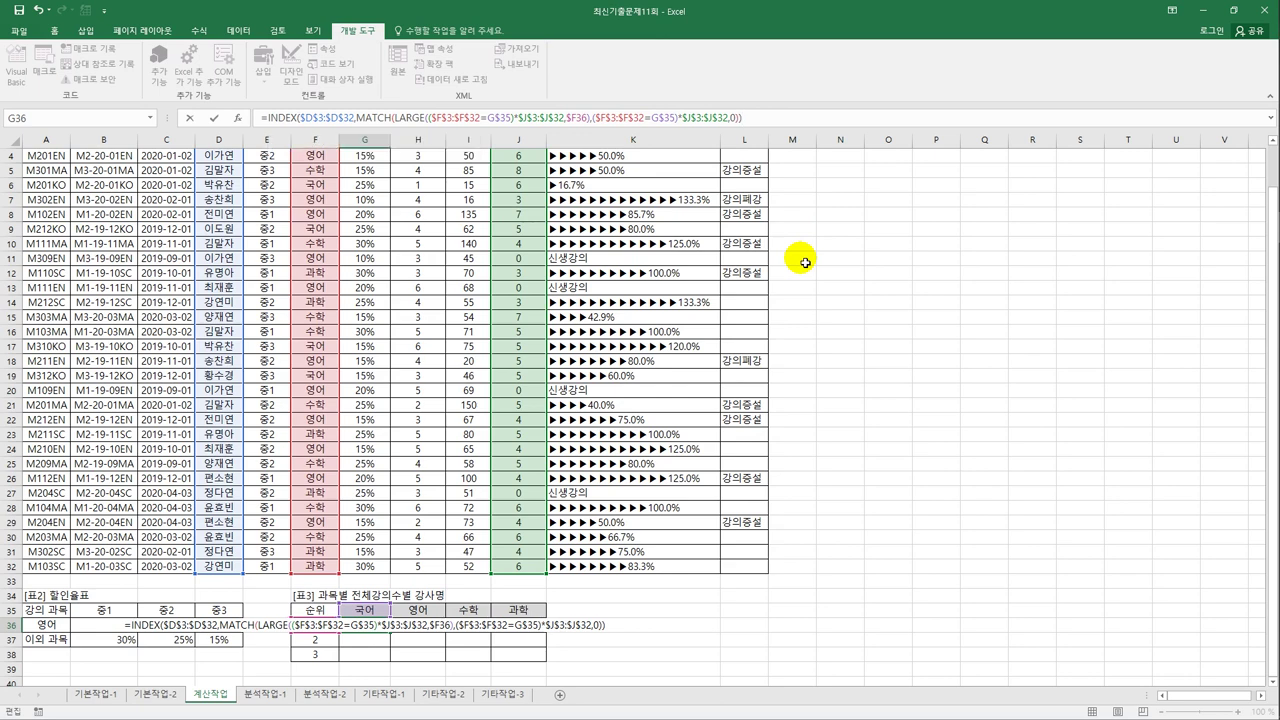
key("ctrl+shift+Return")
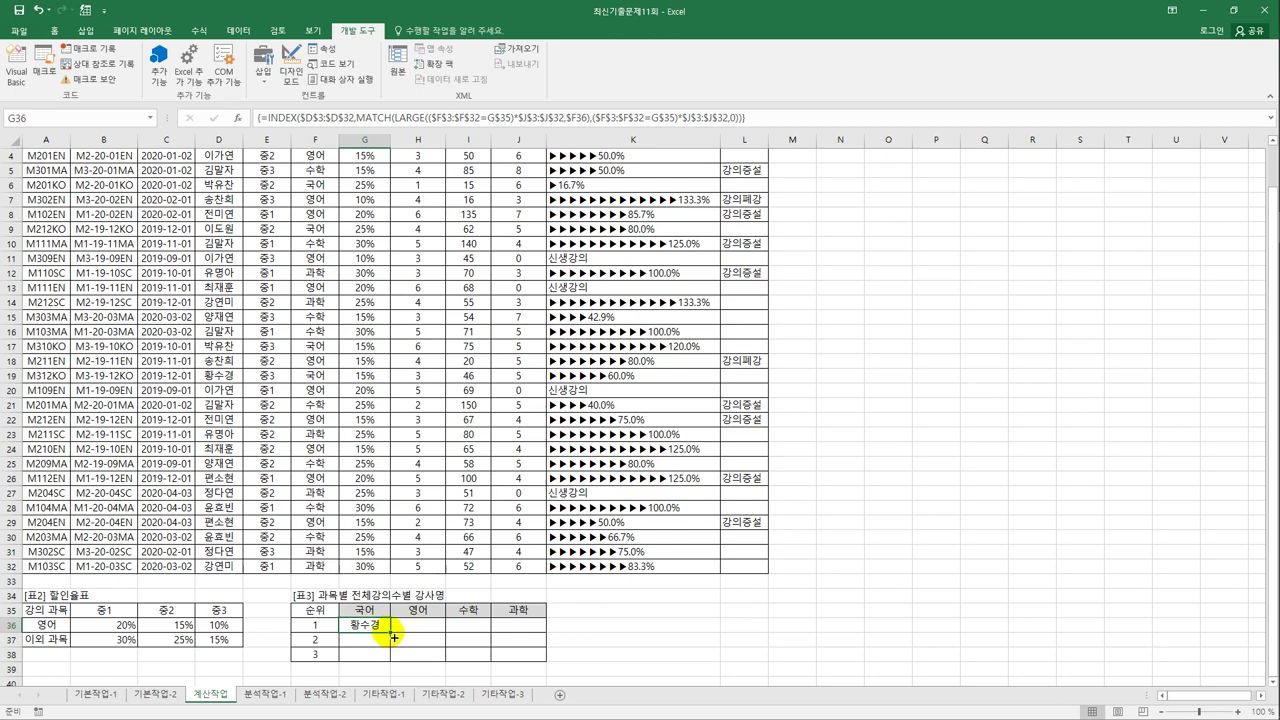
left_click_drag(393, 637, 537, 666)
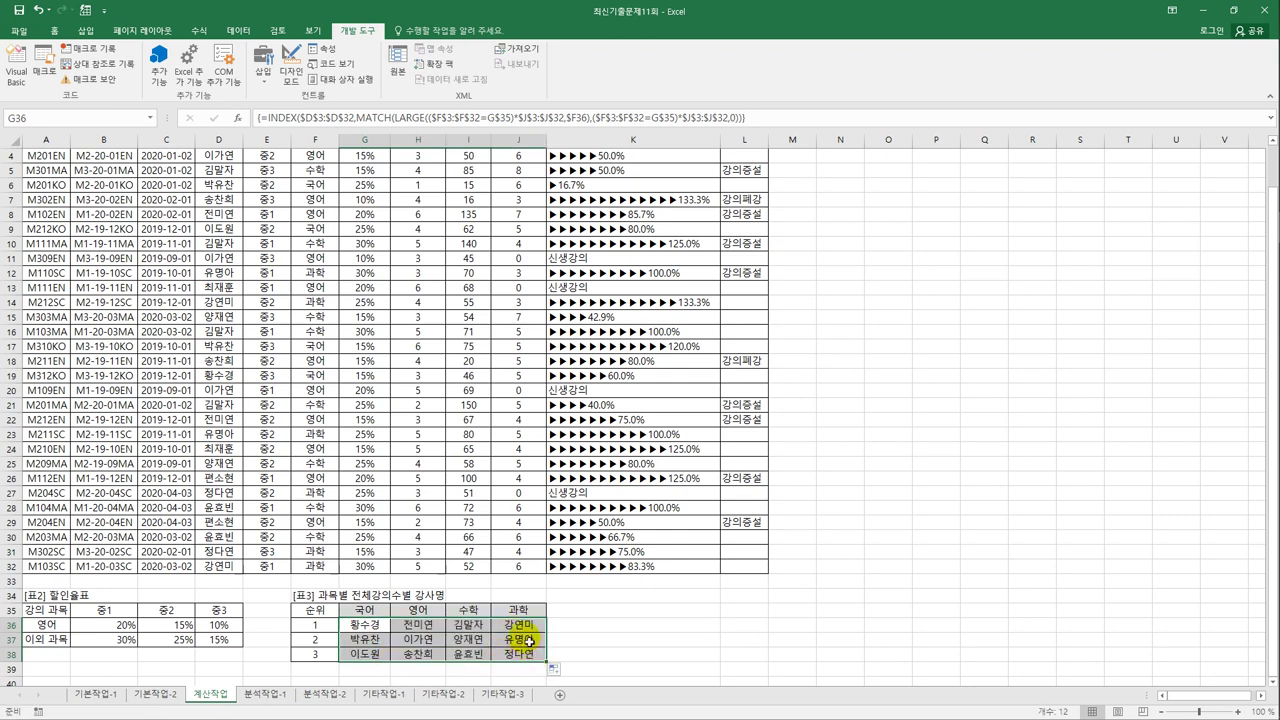
left_click(515, 657)
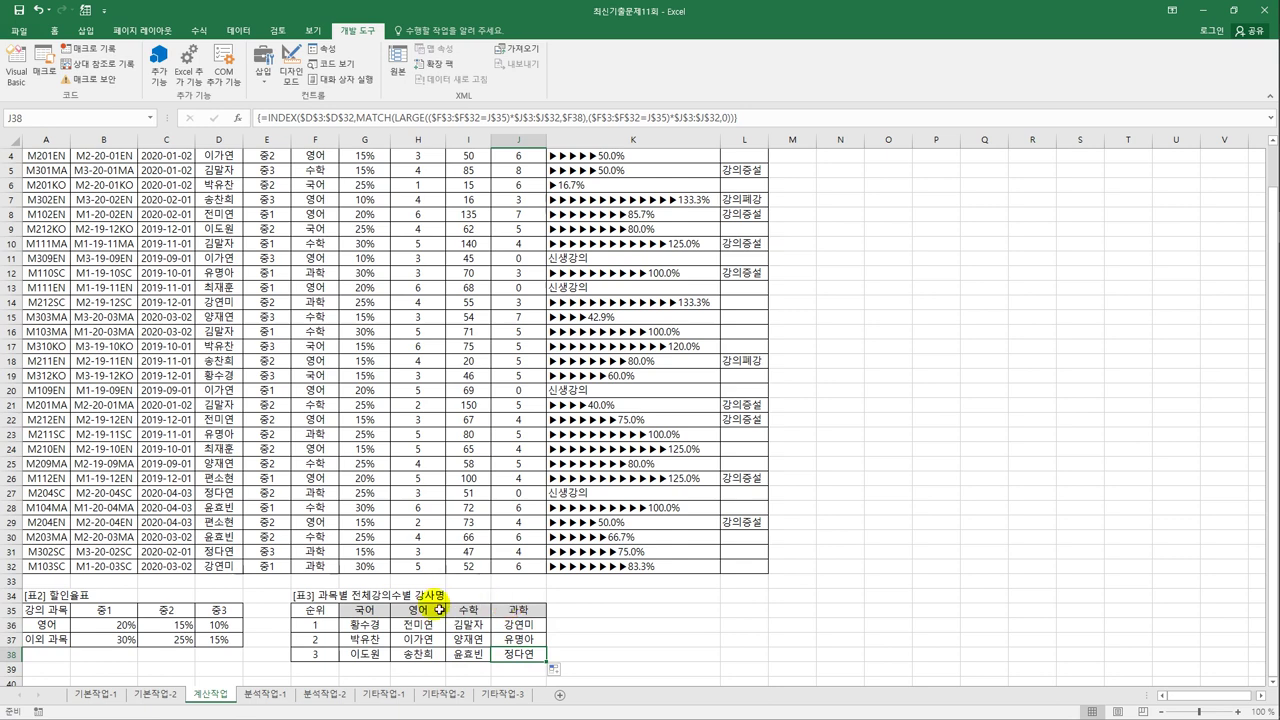
Step: On the 분석작업-1 sheet, start a Microsoft Query import at cell B4 using MS Access Database* as the source
left_click(266, 694)
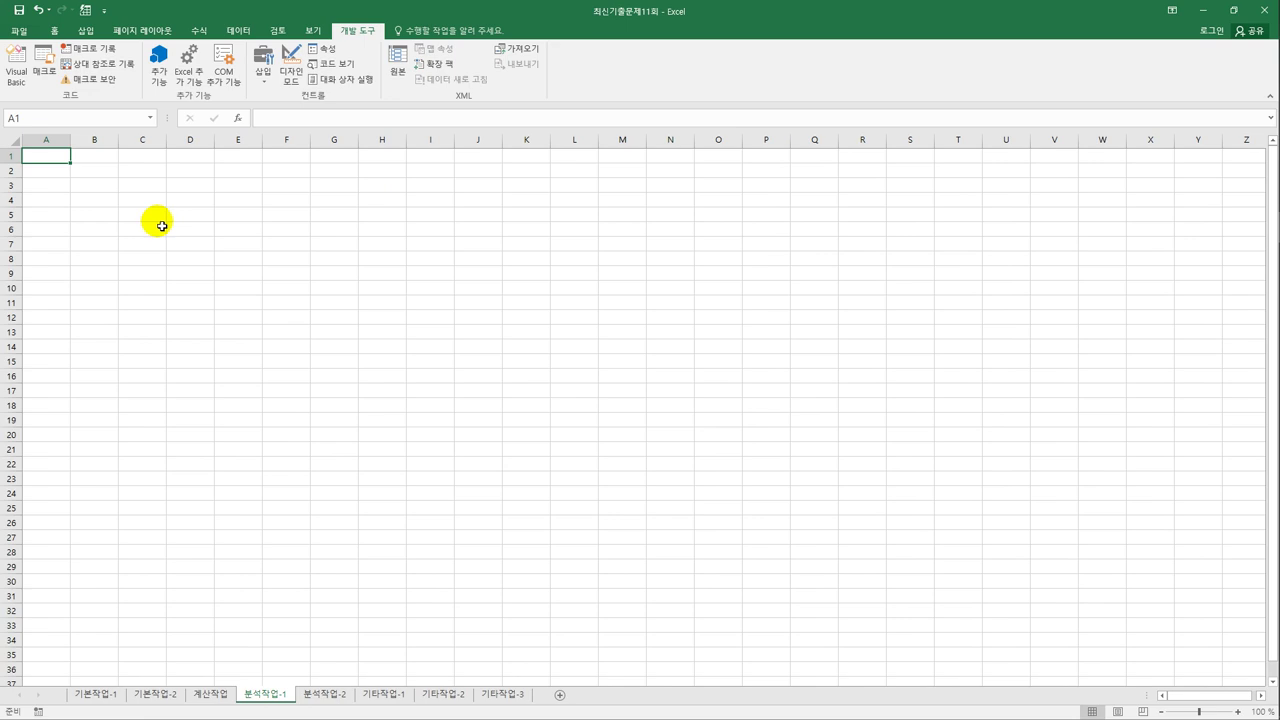
left_click(98, 207)
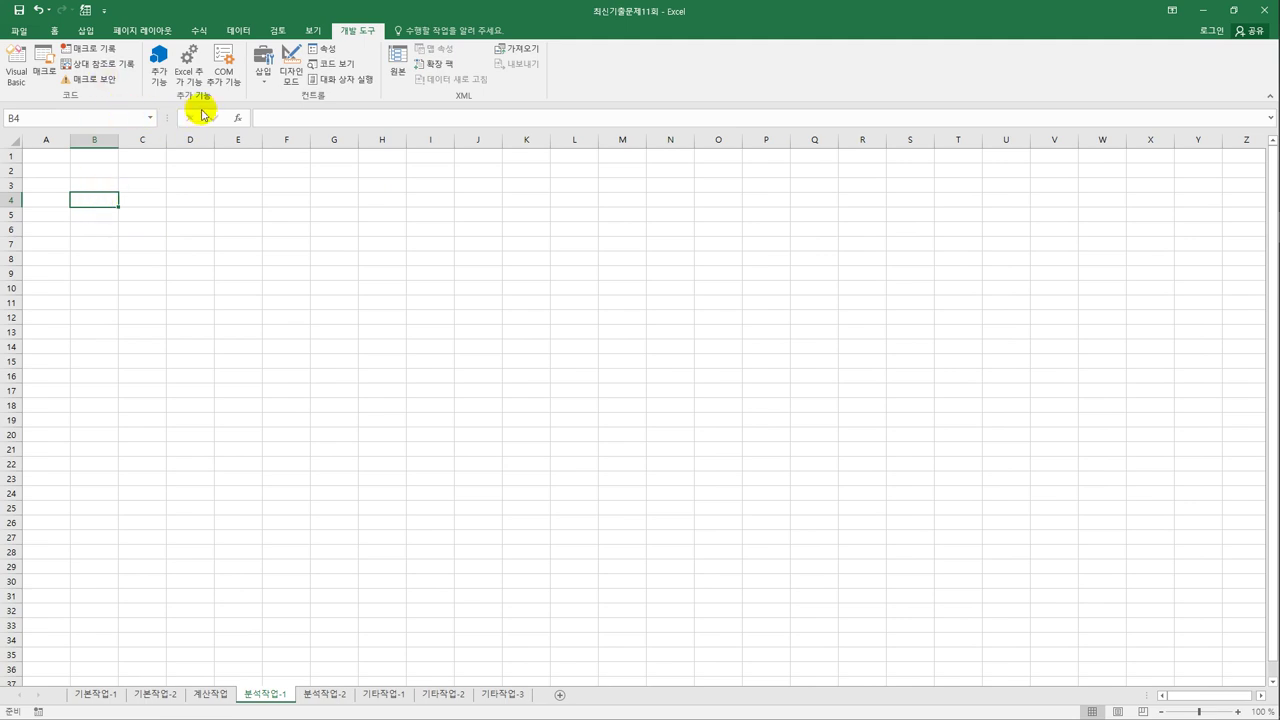
left_click(230, 32)
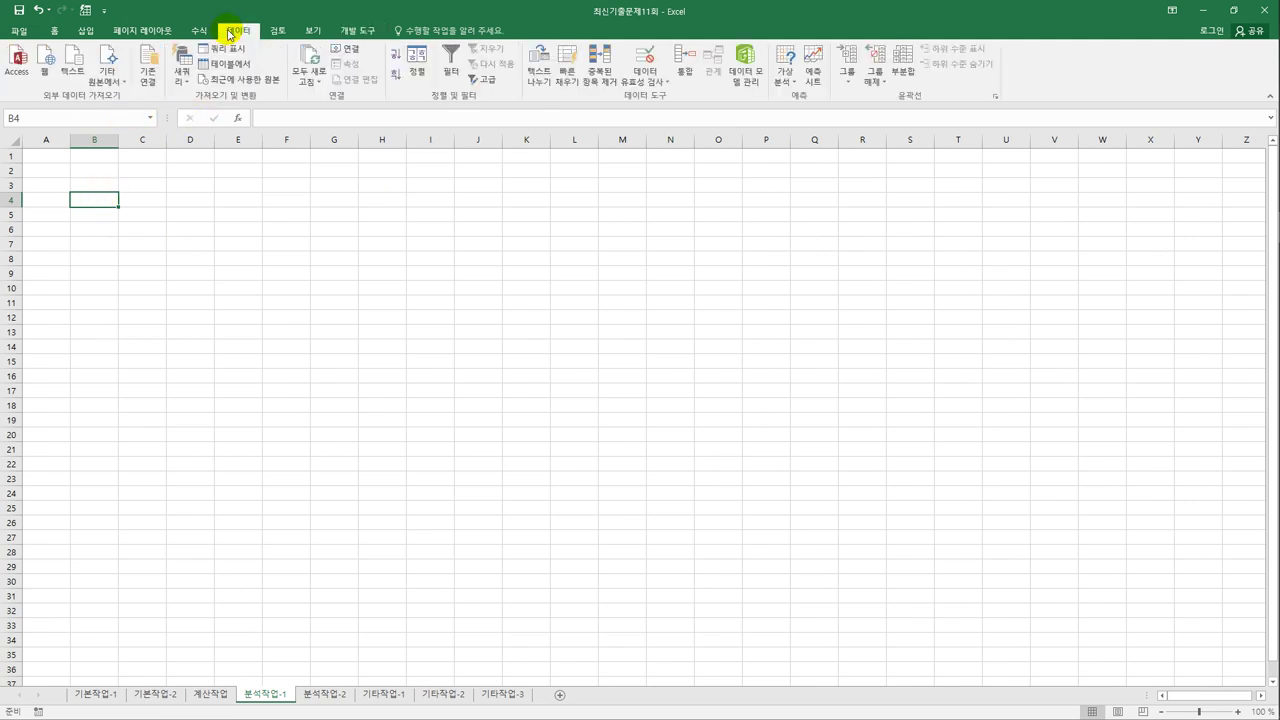
left_click(110, 78)
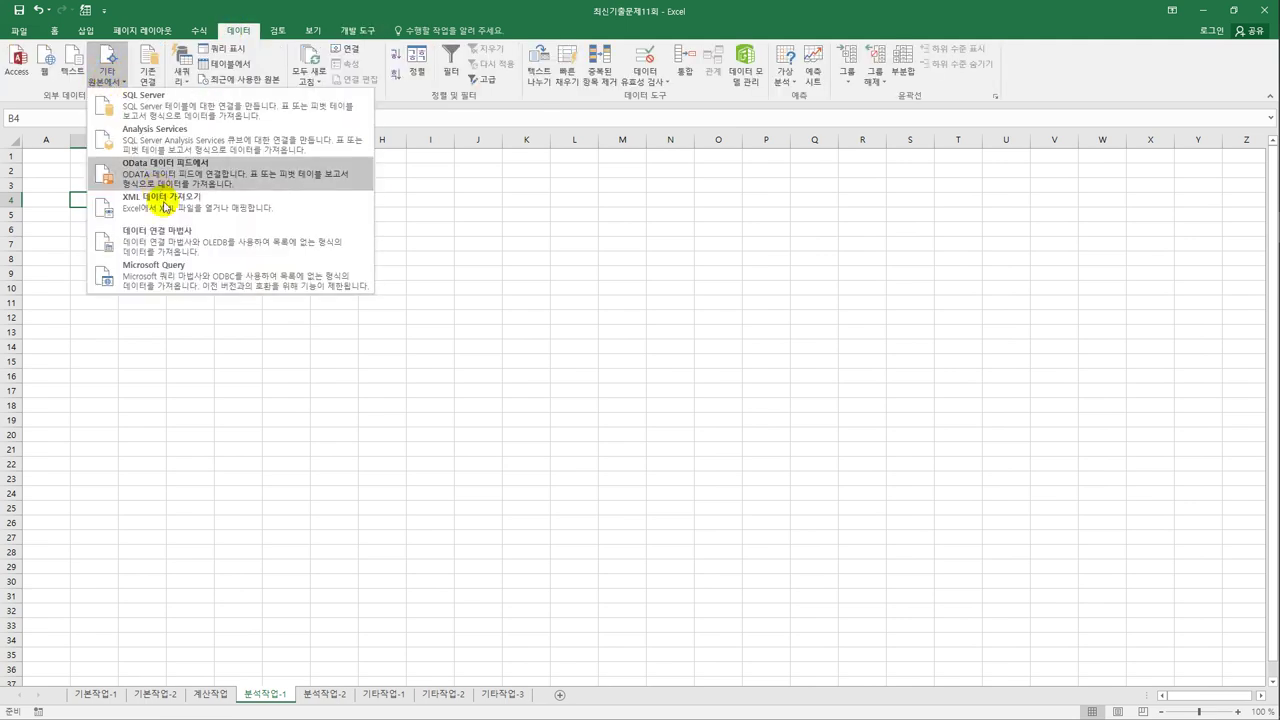
left_click(183, 271)
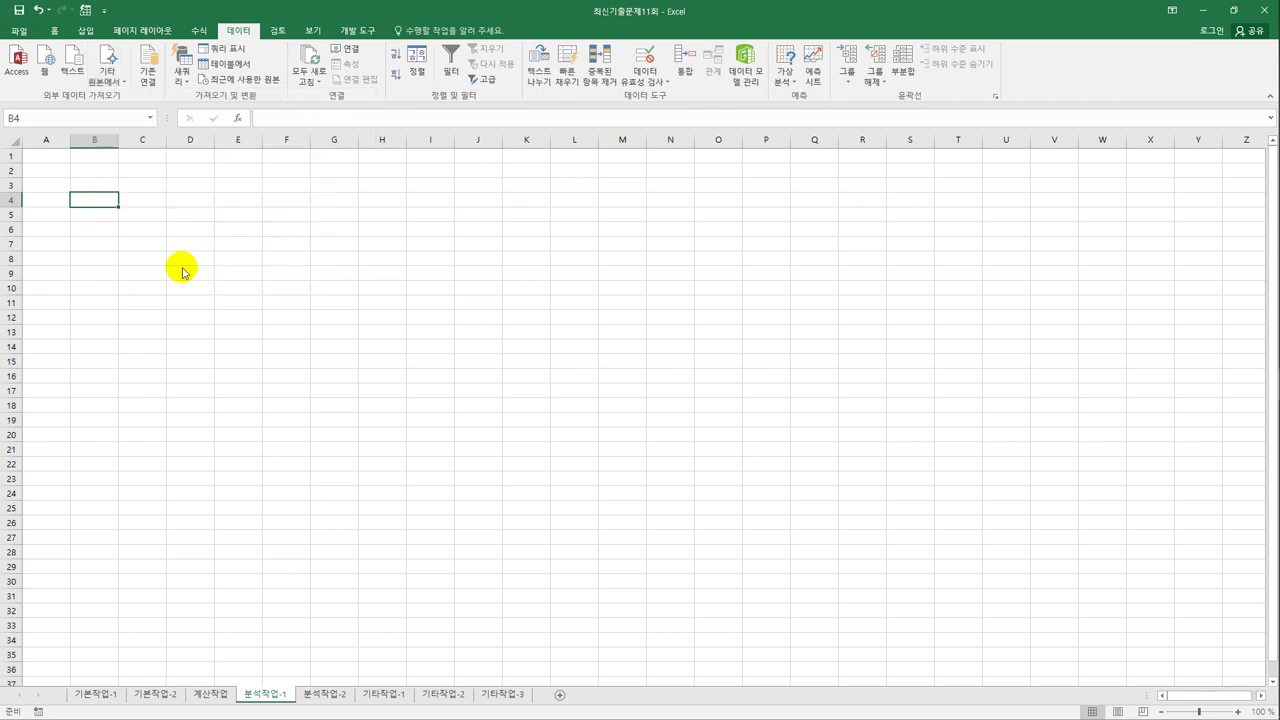
left_click(565, 356)
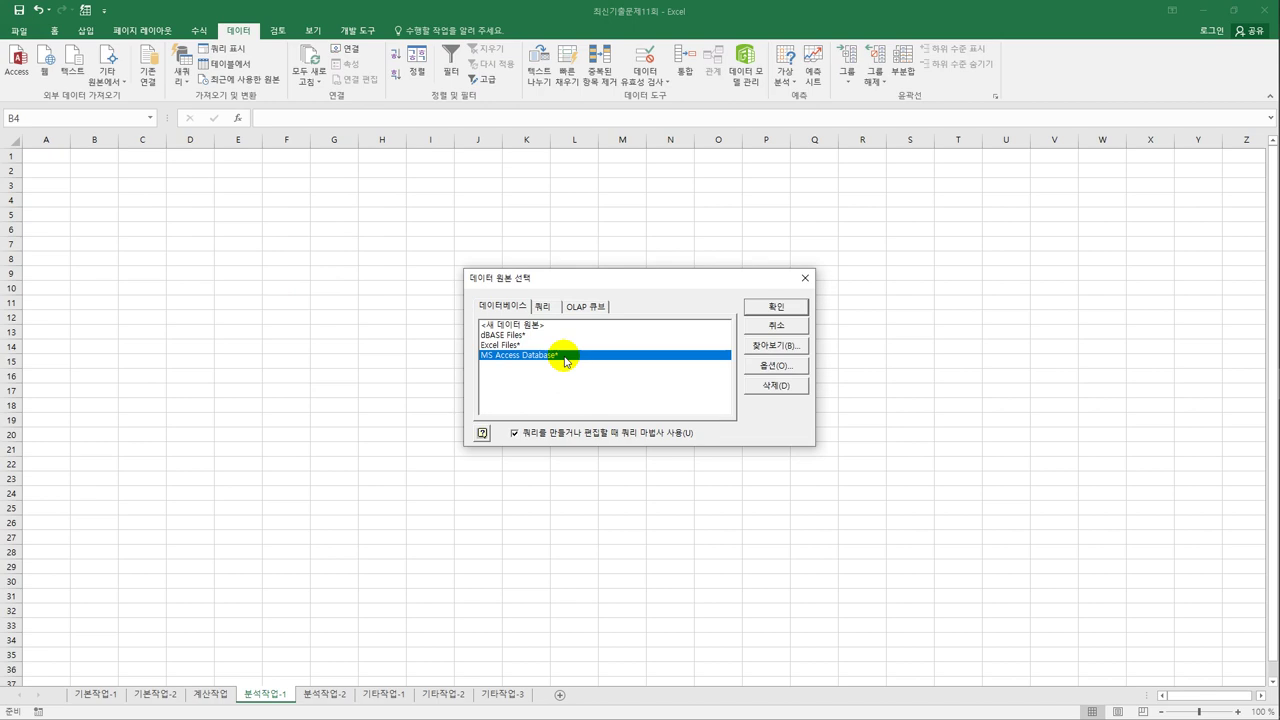
left_click(760, 306)
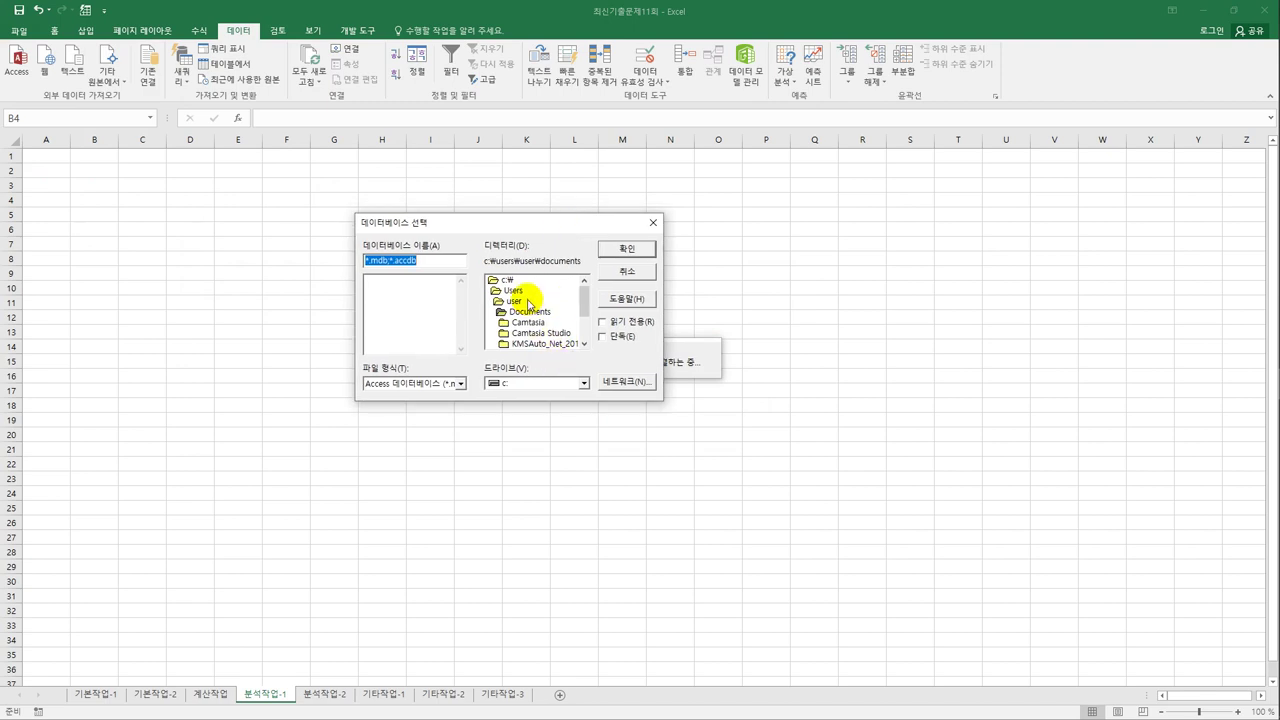
Step: Choose the database 학원.accdb from the folder C:\컴활1급\스프레드시트\기출문제 for the query
double_click(500, 279)
left_click_drag(586, 290, 588, 328)
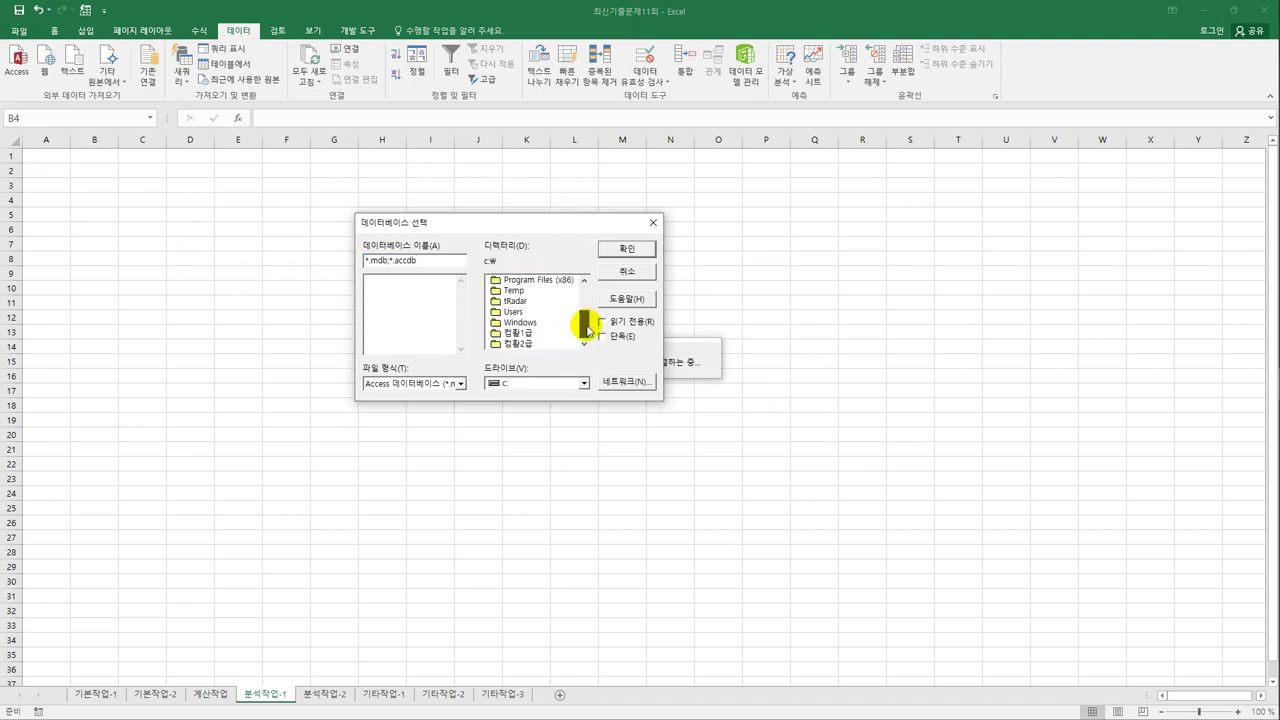
double_click(530, 333)
double_click(527, 306)
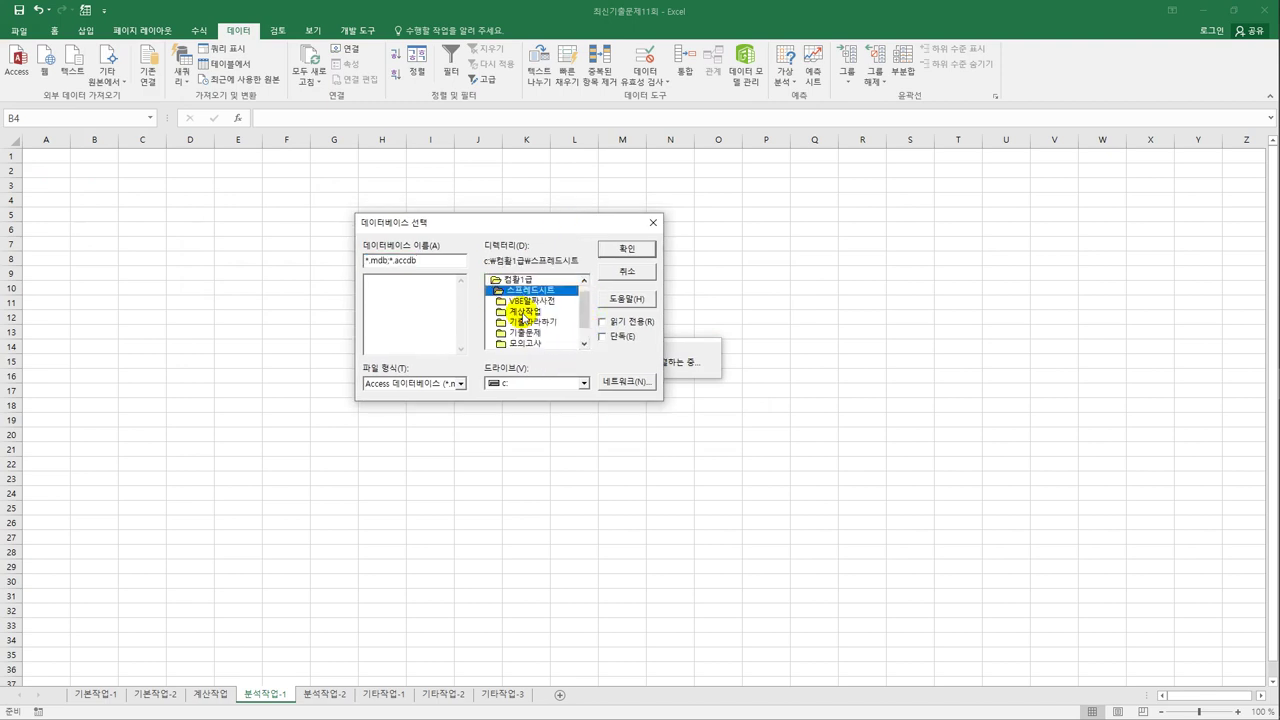
double_click(523, 332)
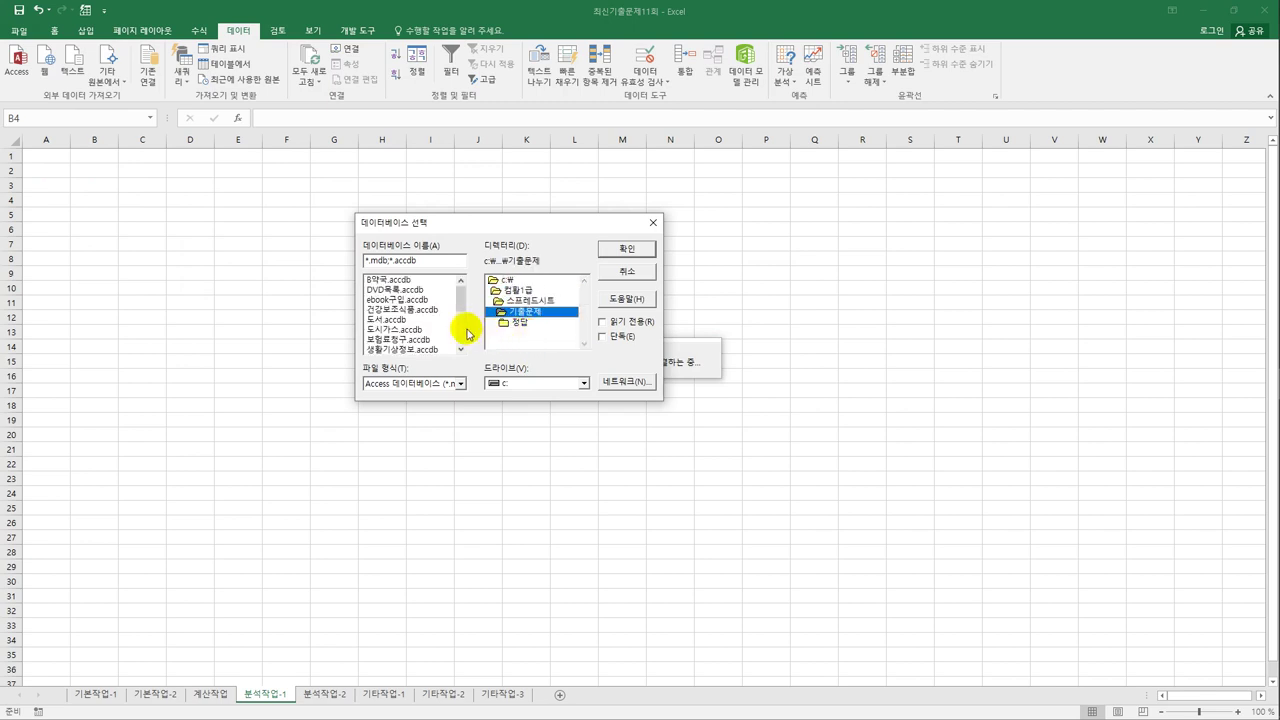
left_click_drag(461, 306, 460, 347)
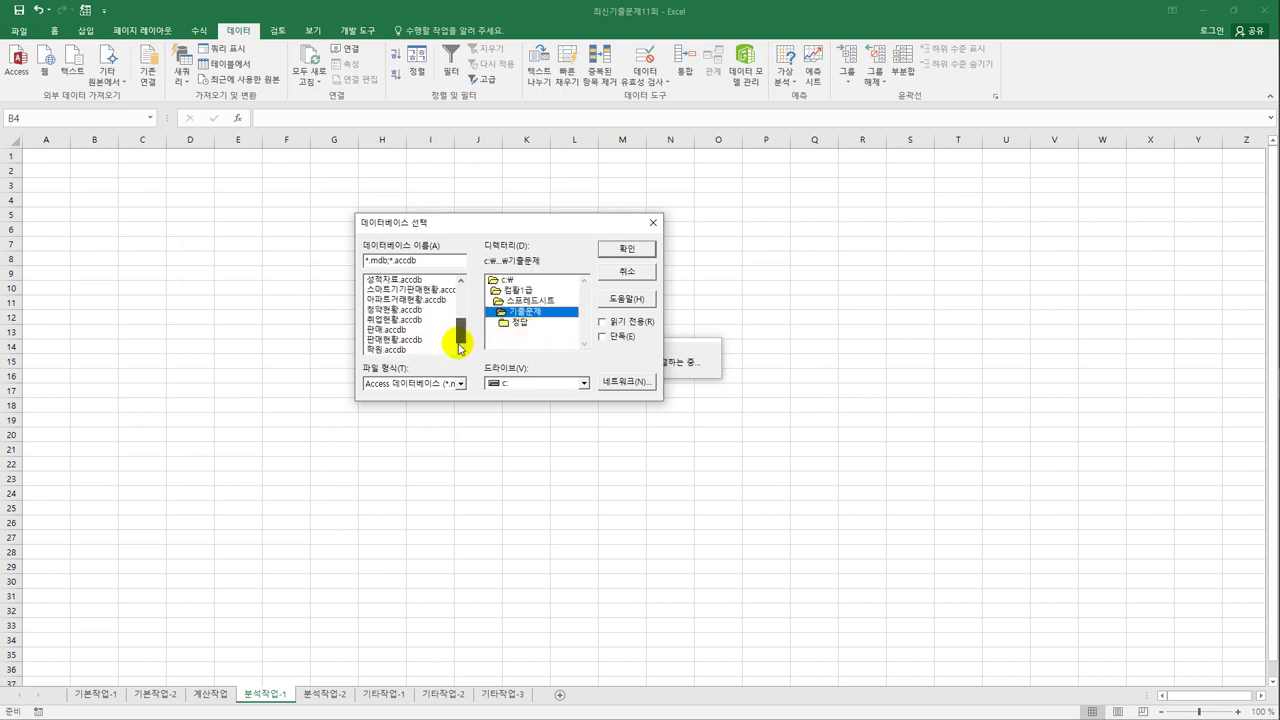
left_click(385, 349)
left_click(627, 248)
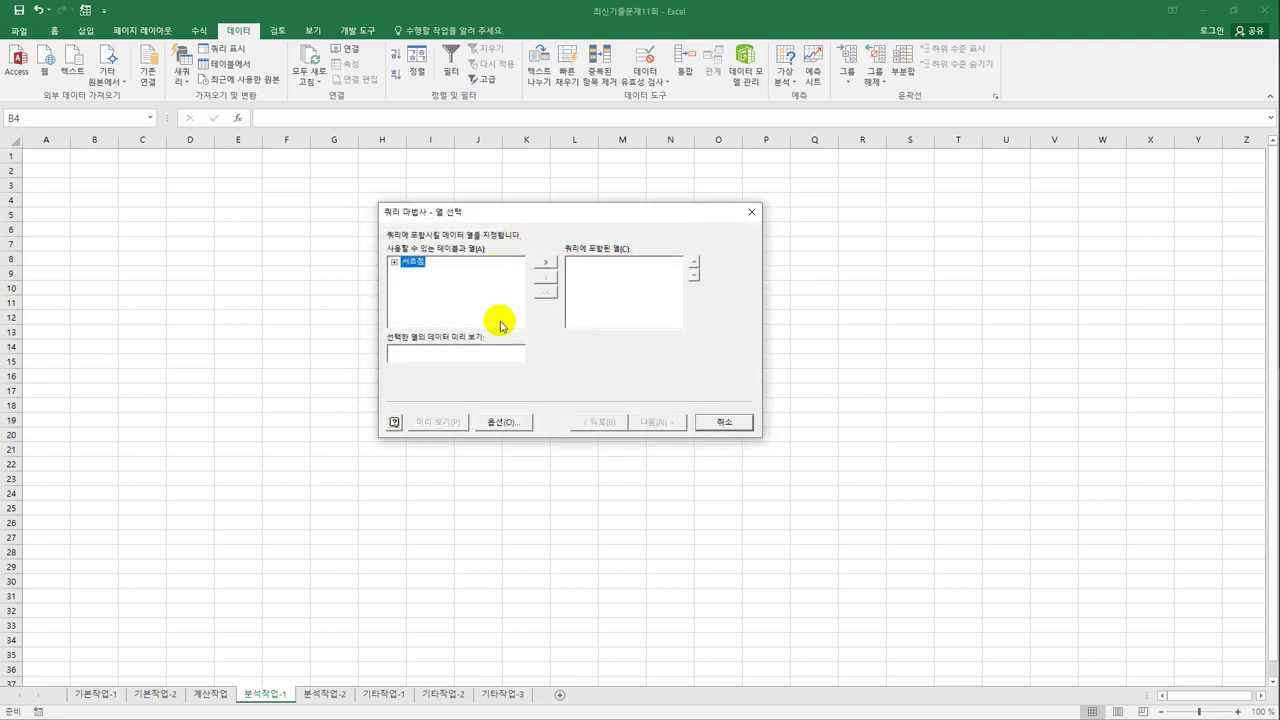
Step: Add the 학년, 강의과목, 수업시작일 and 수강인원 columns of the 서초점 table to the query
double_click(411, 264)
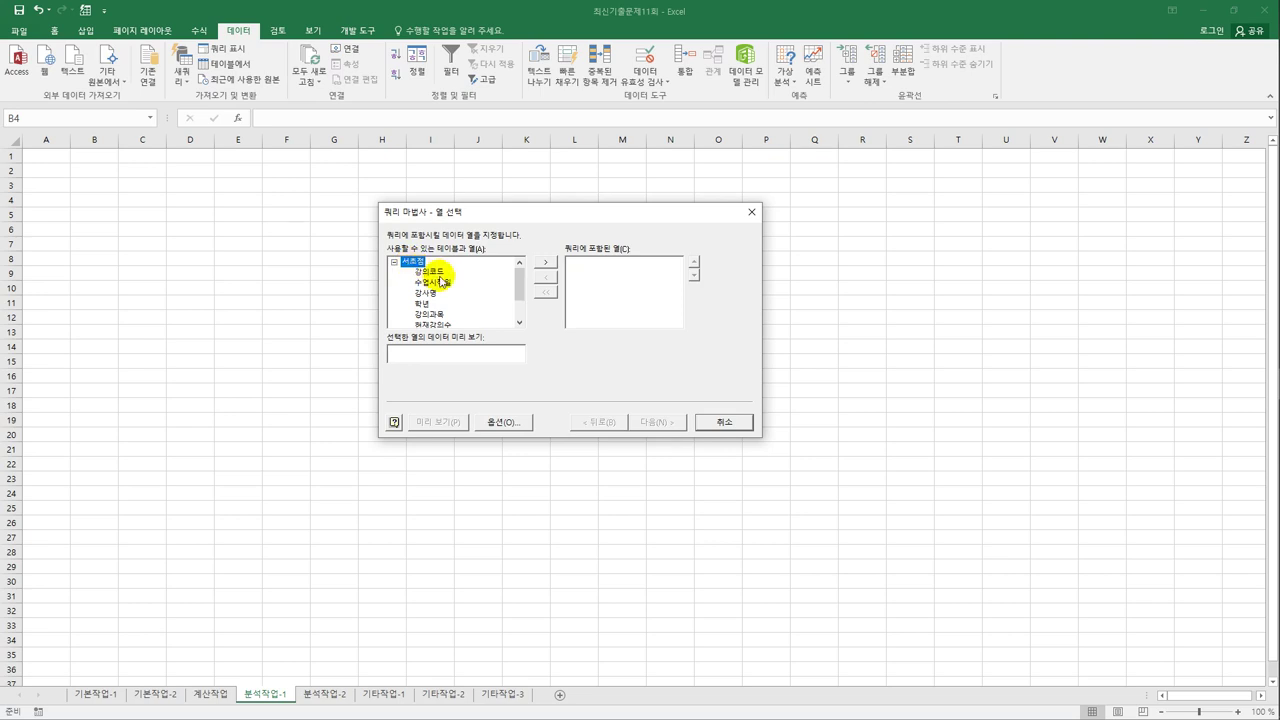
double_click(425, 303)
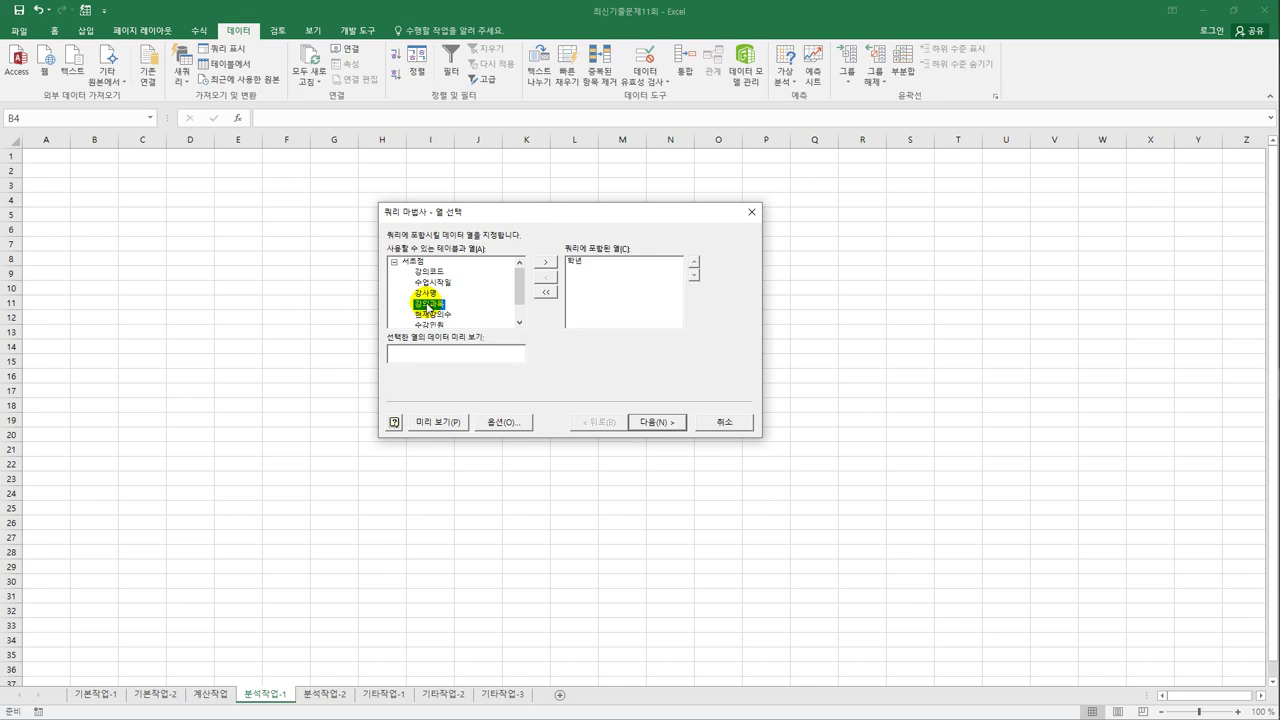
double_click(427, 305)
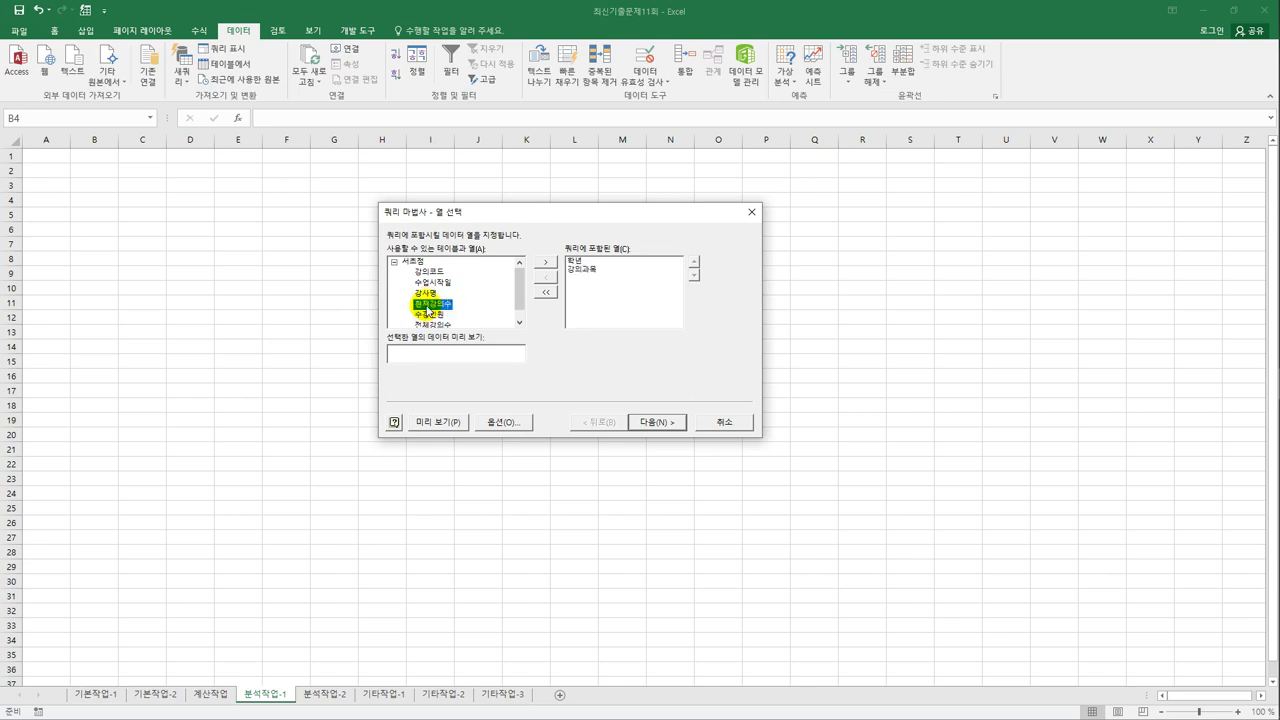
left_click(432, 283)
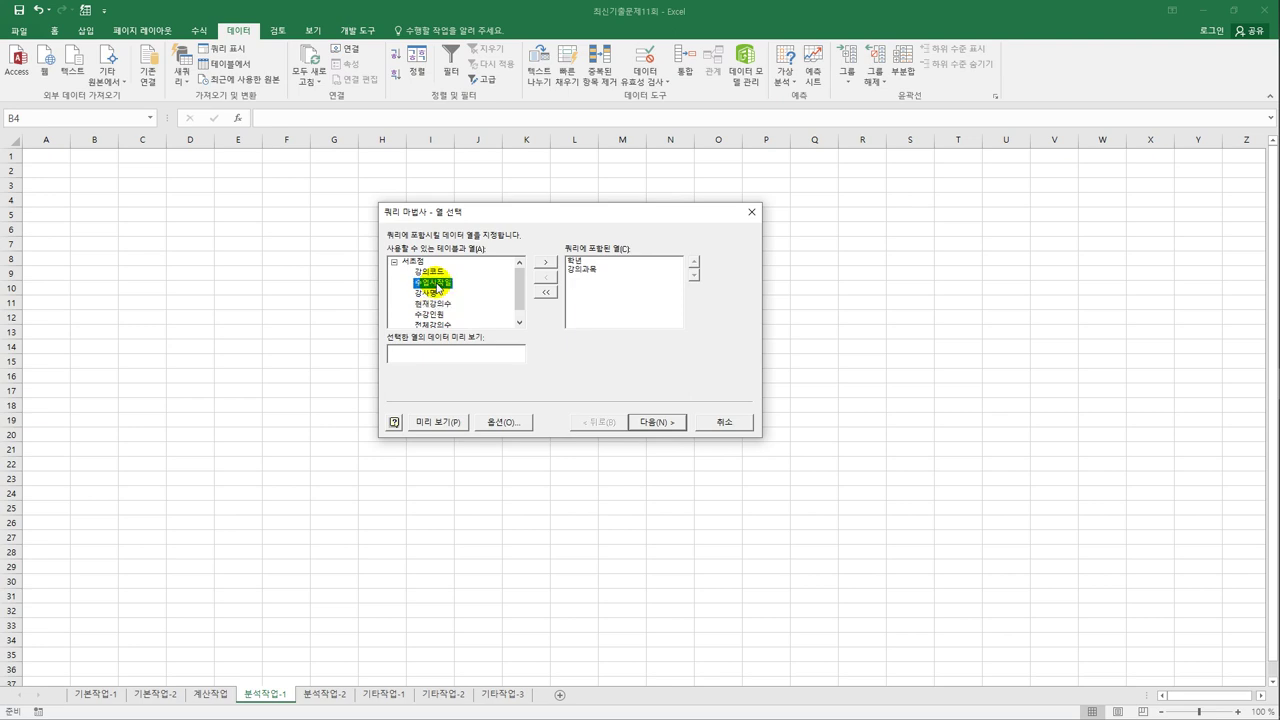
double_click(434, 284)
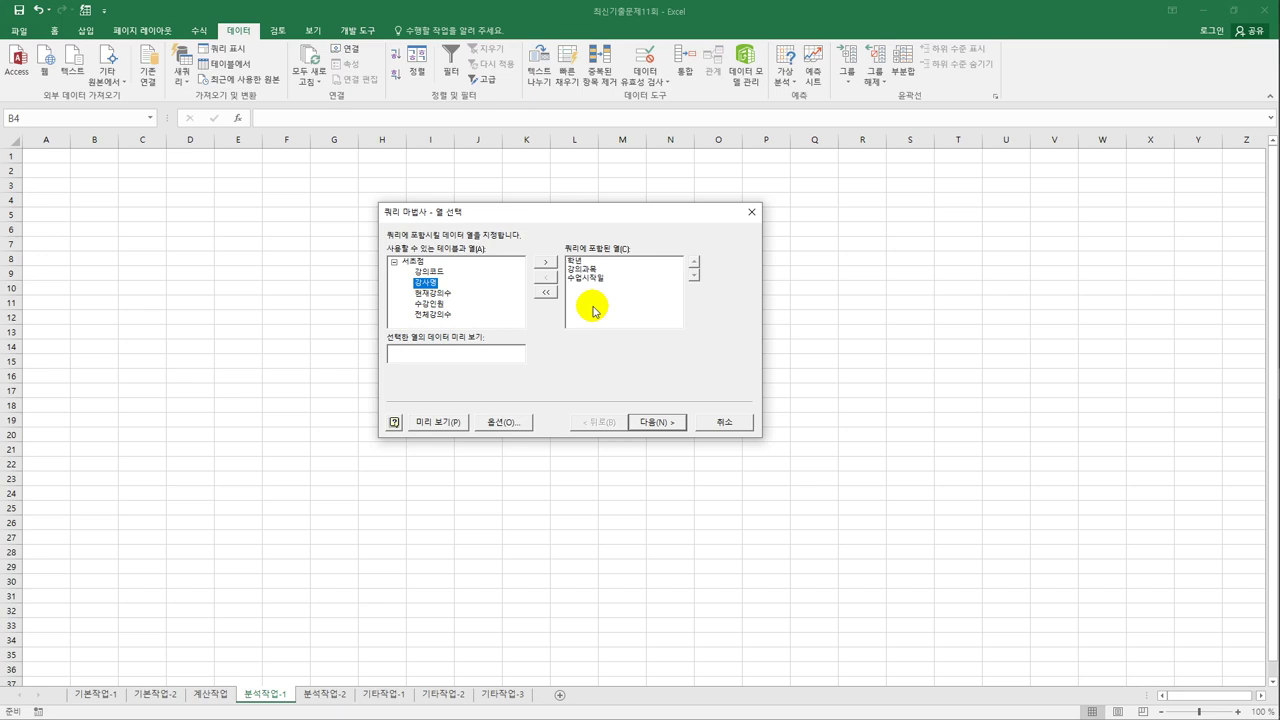
double_click(432, 305)
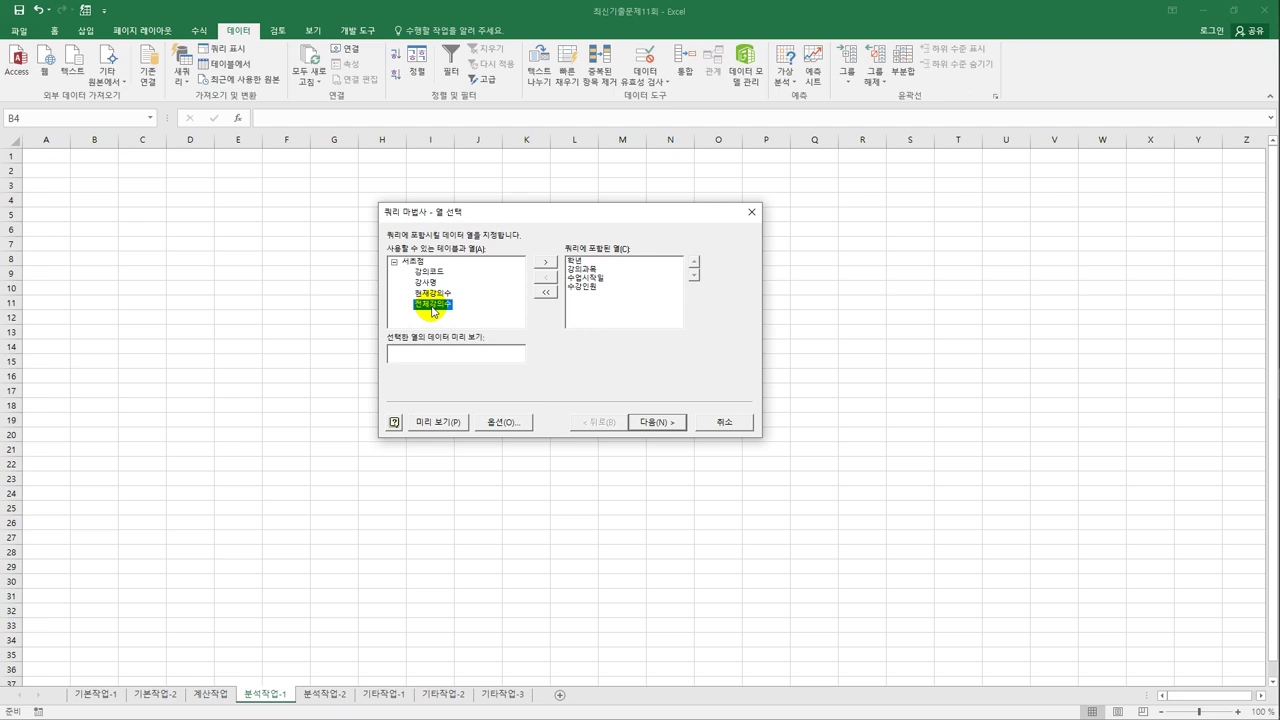
Step: Finish the query without filtering or sorting and import the data as a PivotTable report at cell B4 of the existing worksheet
left_click(672, 425)
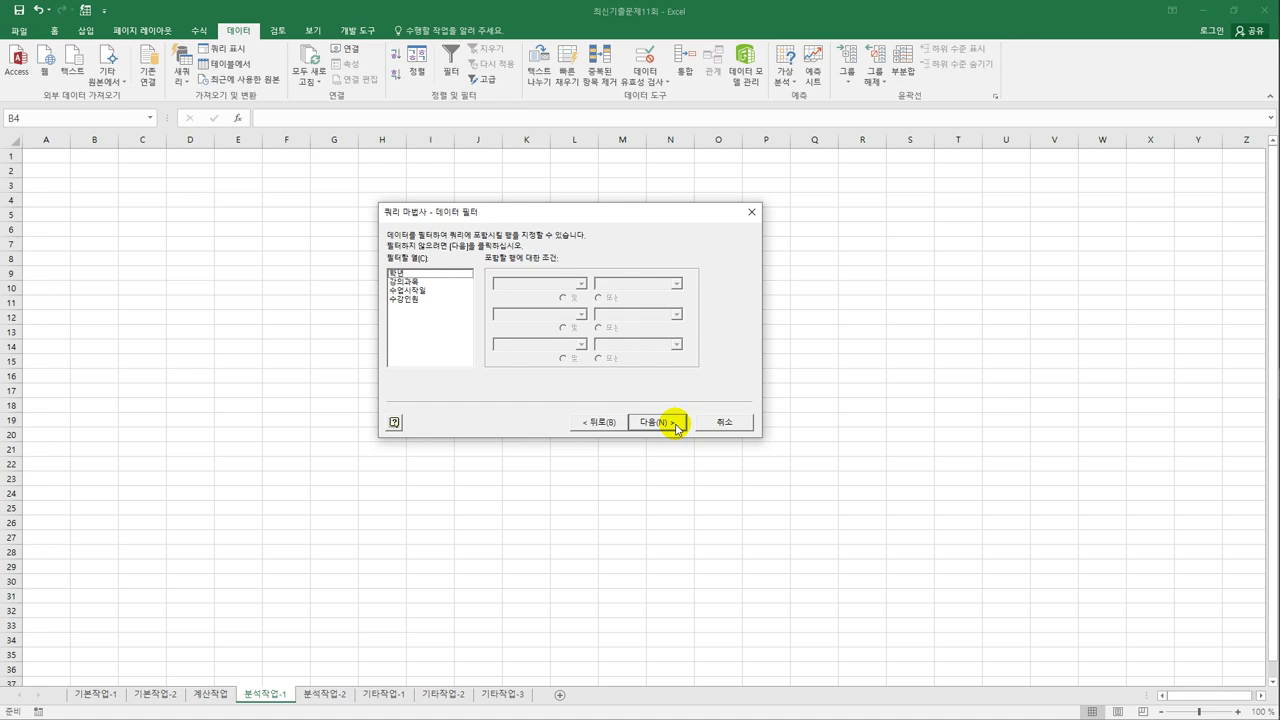
left_click(677, 427)
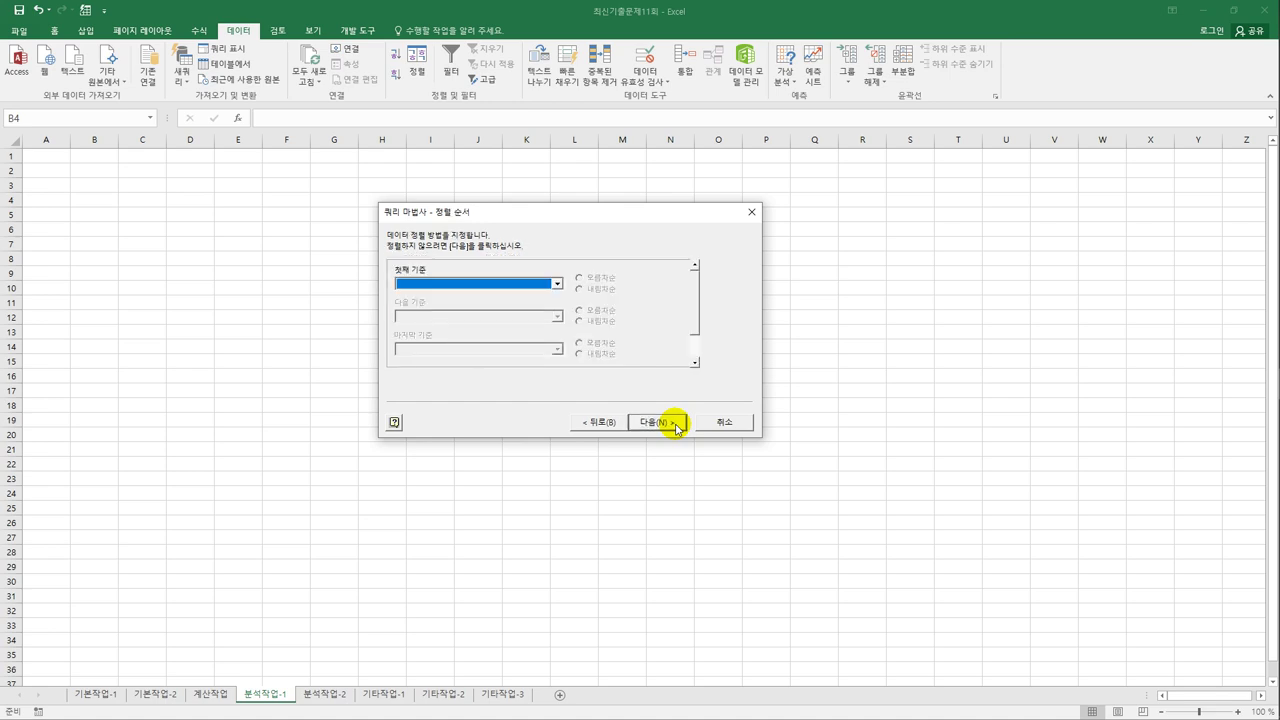
left_click(677, 427)
left_click(659, 422)
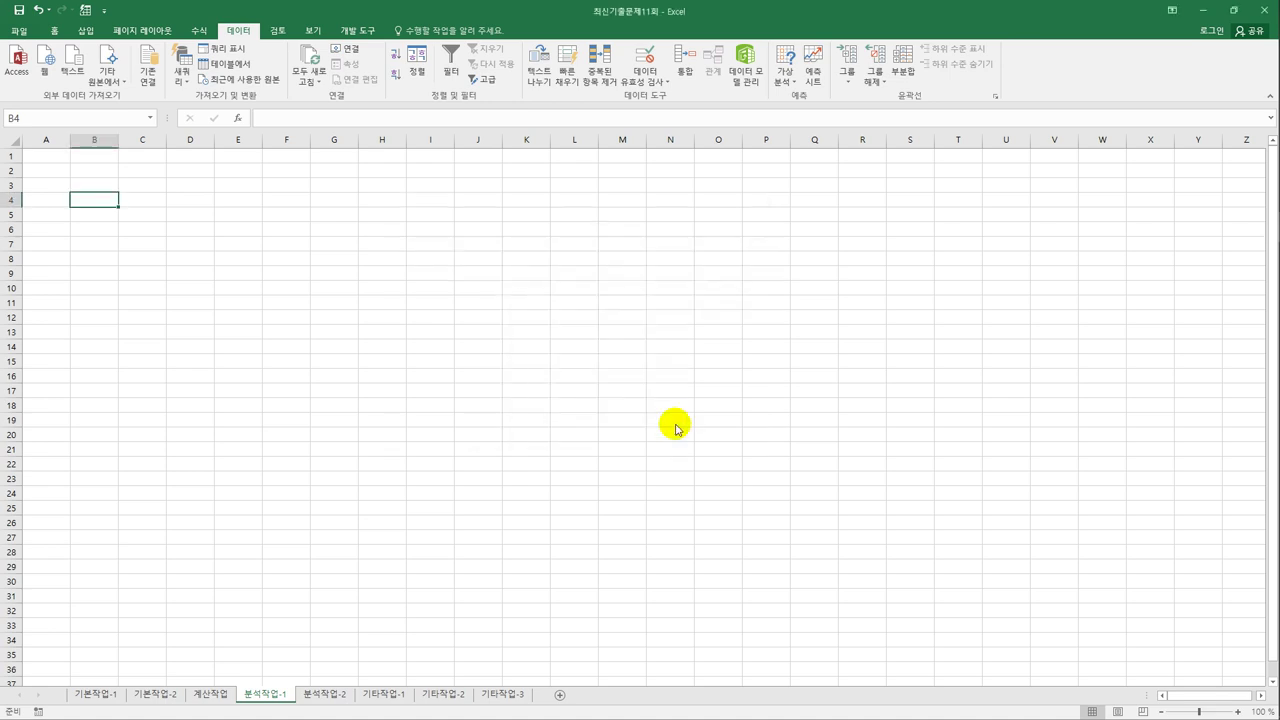
left_click(627, 358)
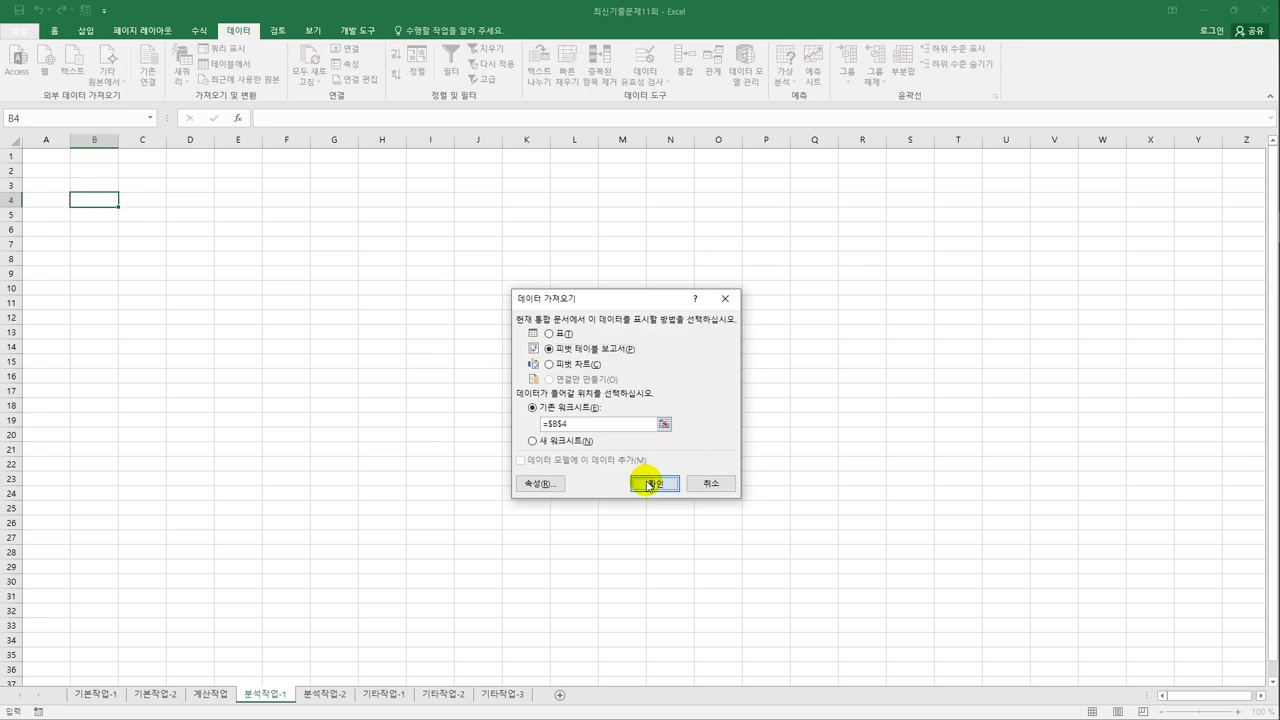
left_click(648, 485)
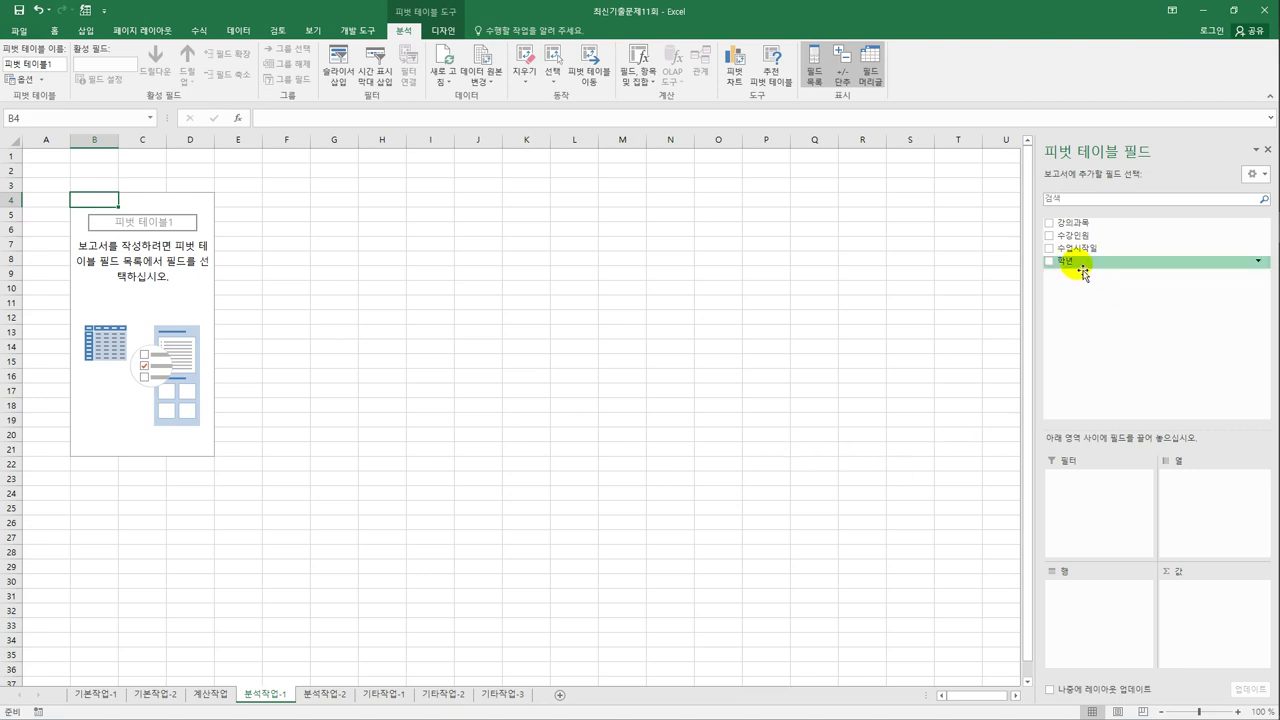
Step: Place 학년 and 수업시작일 in the pivot rows, 강의과목 in the columns and 수강인원 in the values
left_click_drag(1083, 268, 1072, 601)
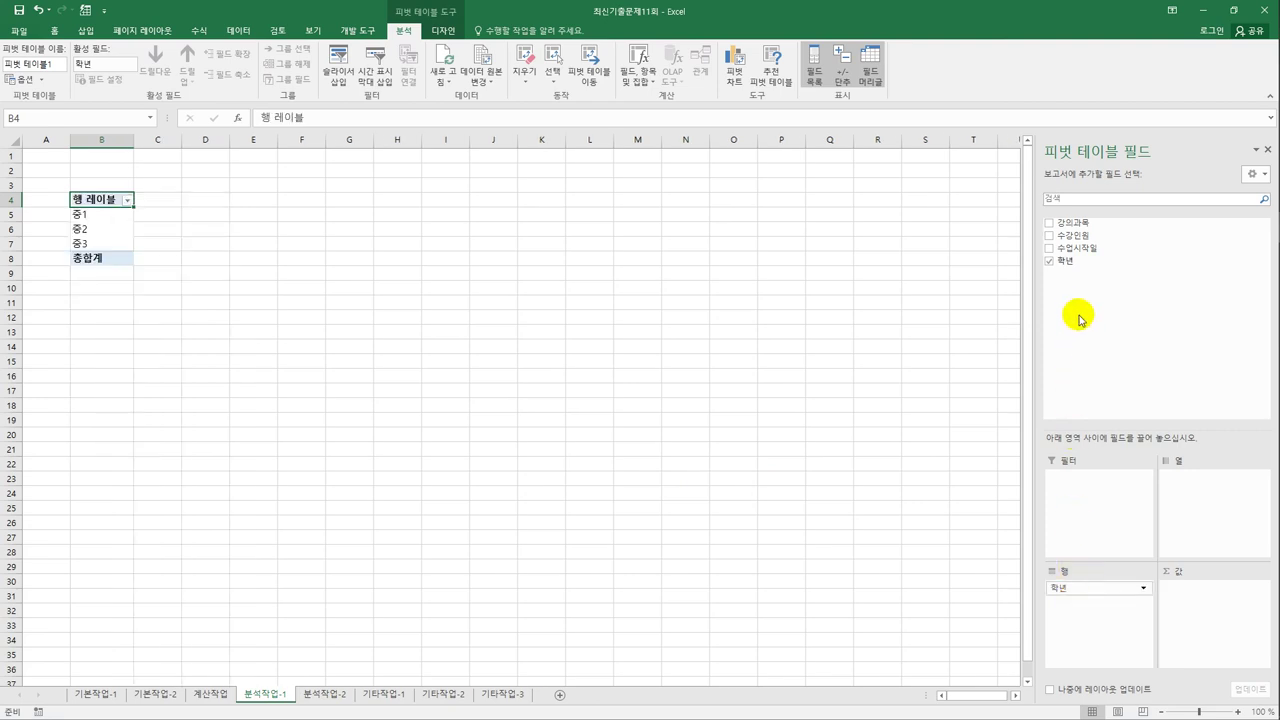
left_click_drag(1073, 248, 1105, 622)
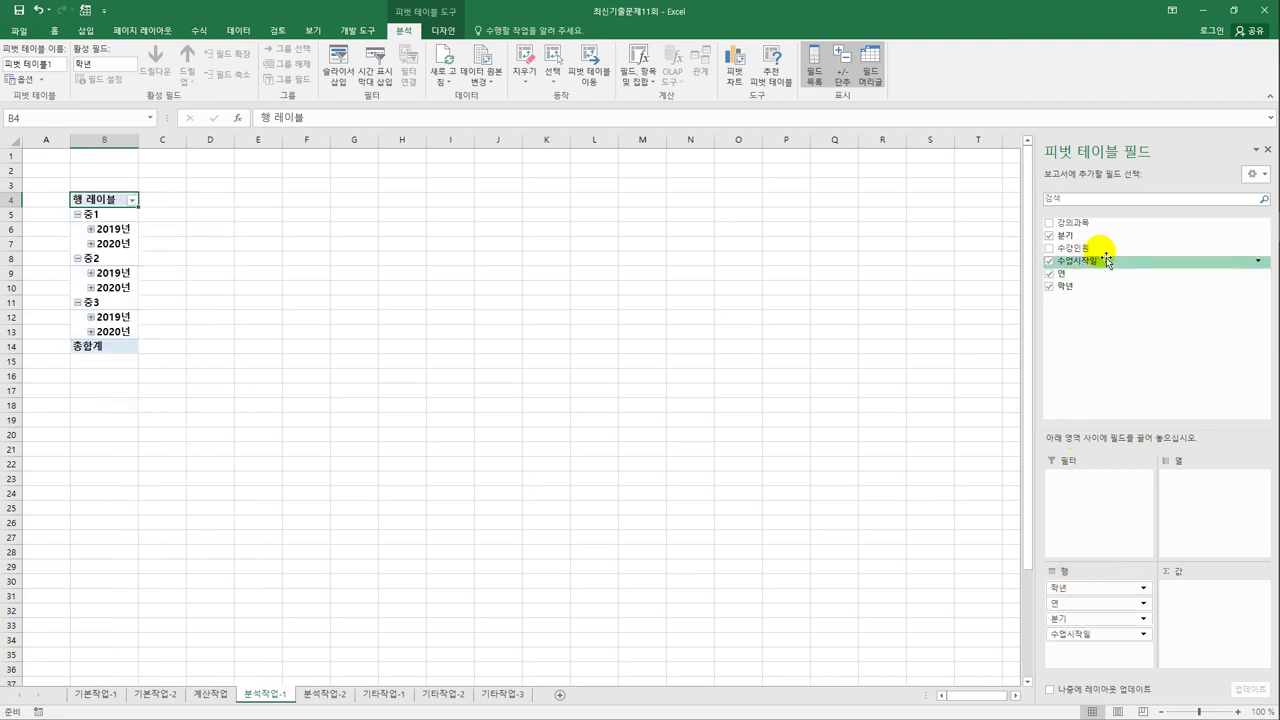
left_click_drag(1101, 233, 1184, 527)
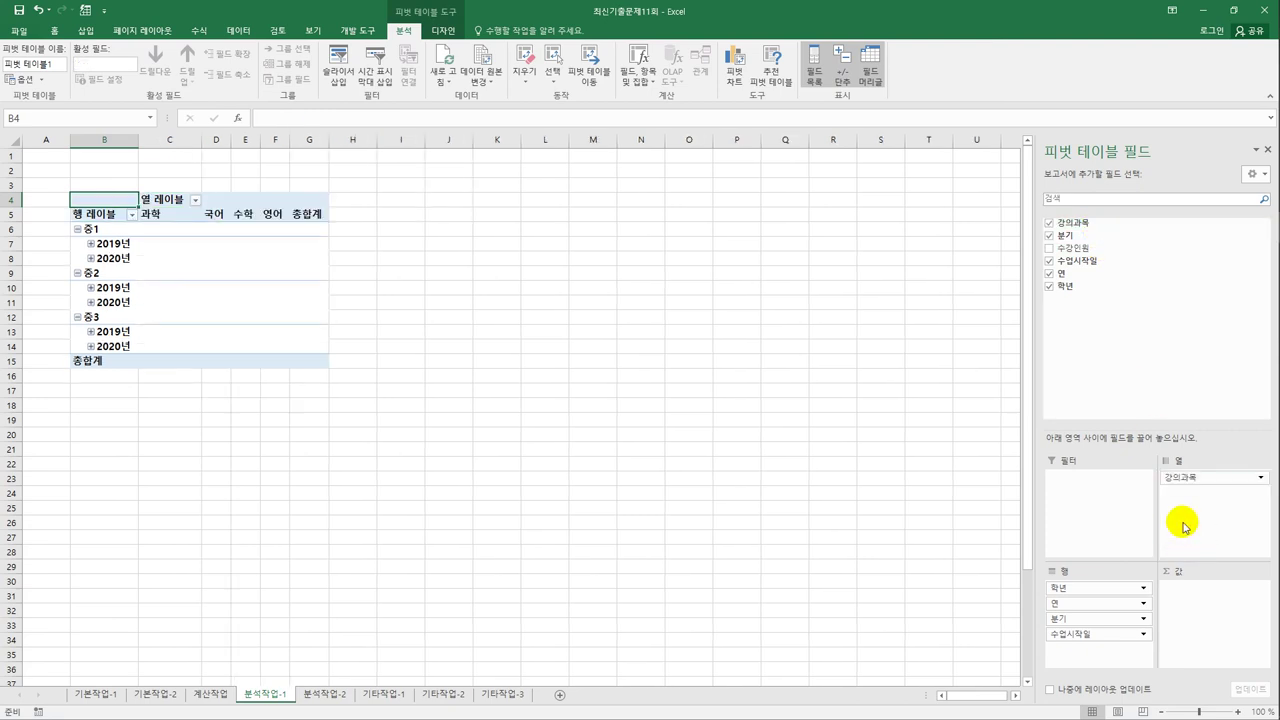
left_click_drag(1086, 249, 1212, 638)
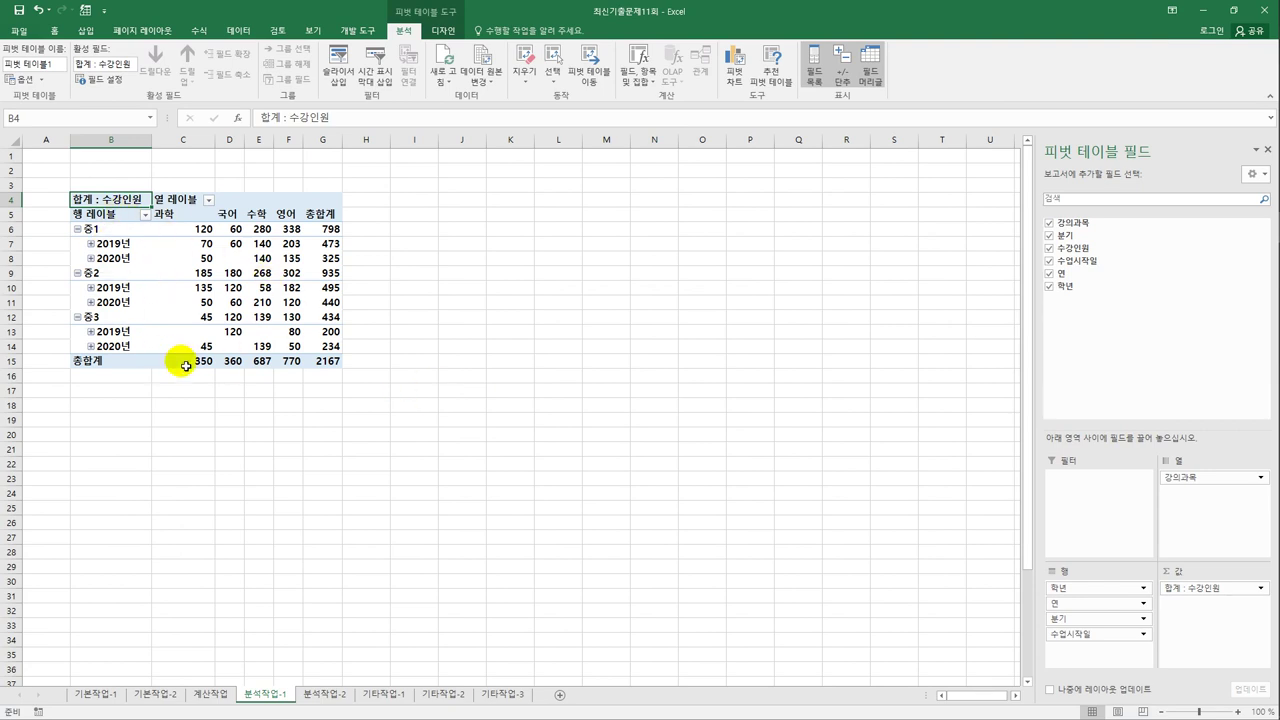
Step: Show the PivotTable report in tabular form (테이블 형식으로 표시)
left_click(443, 30)
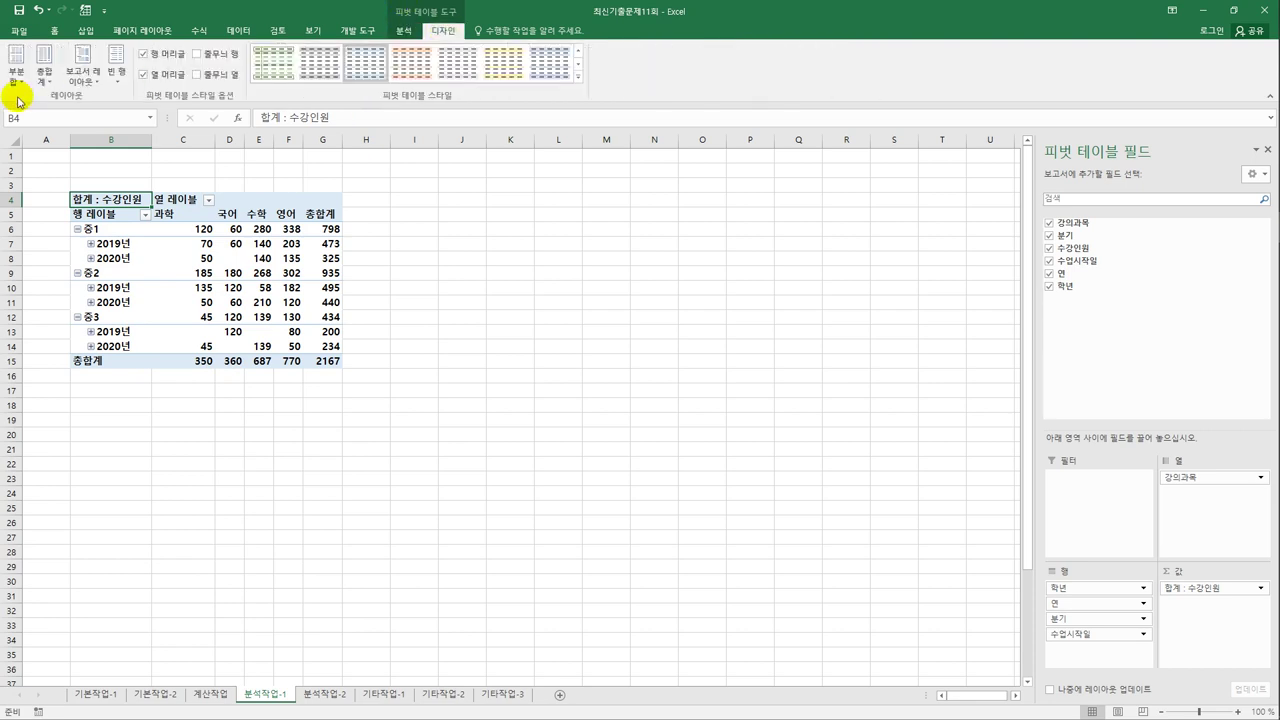
left_click(95, 80)
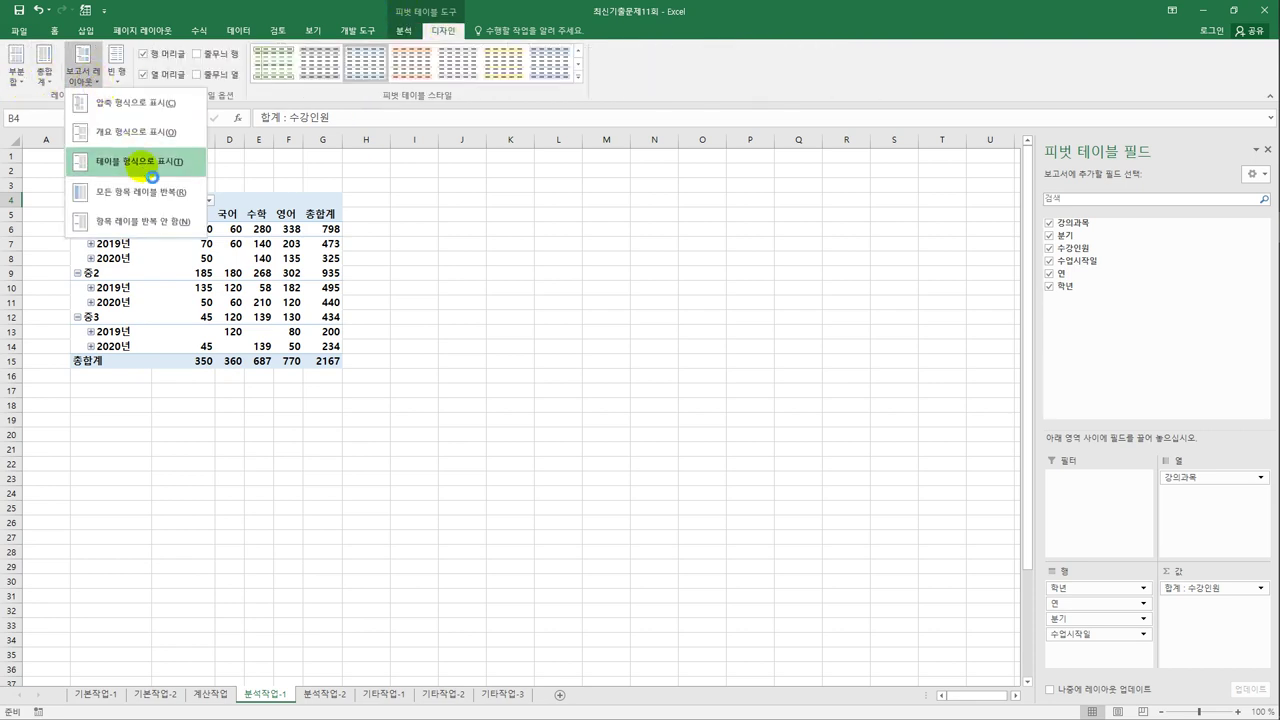
left_click(142, 166)
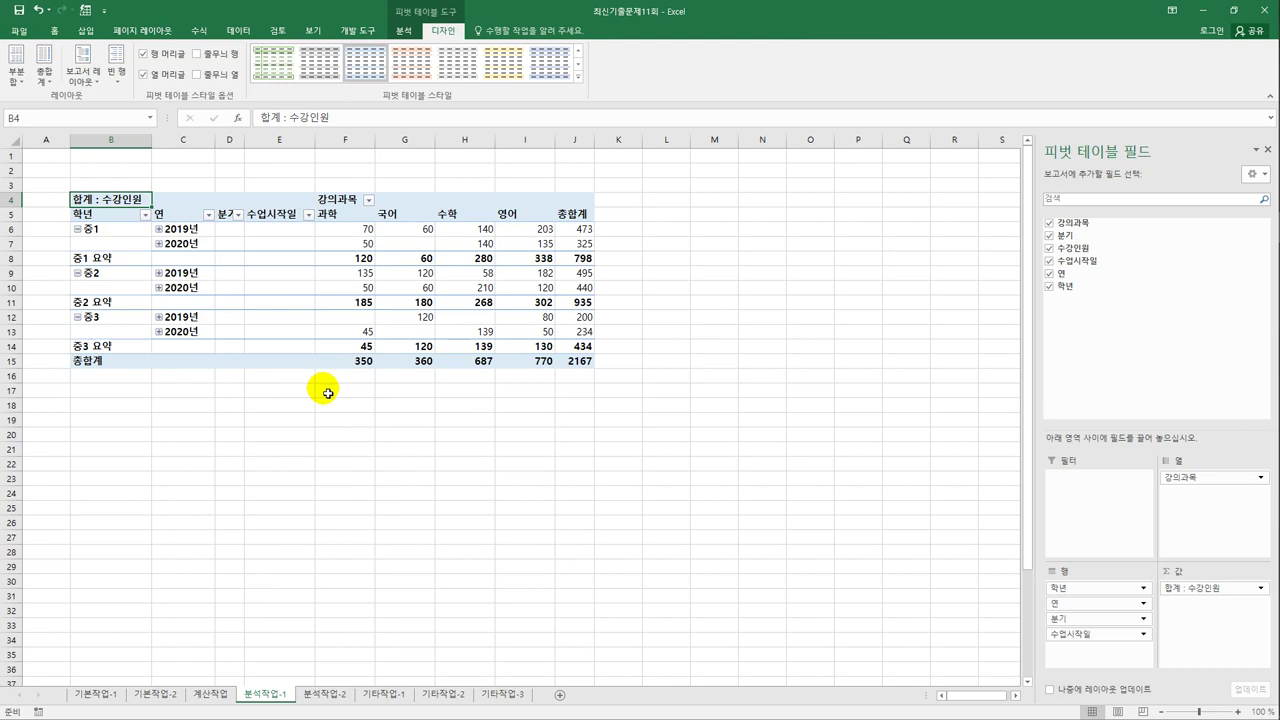
Step: Group the 수업시작일 dates by month (월) only, removing the quarter (분기) and year (연) units
left_click(196, 233)
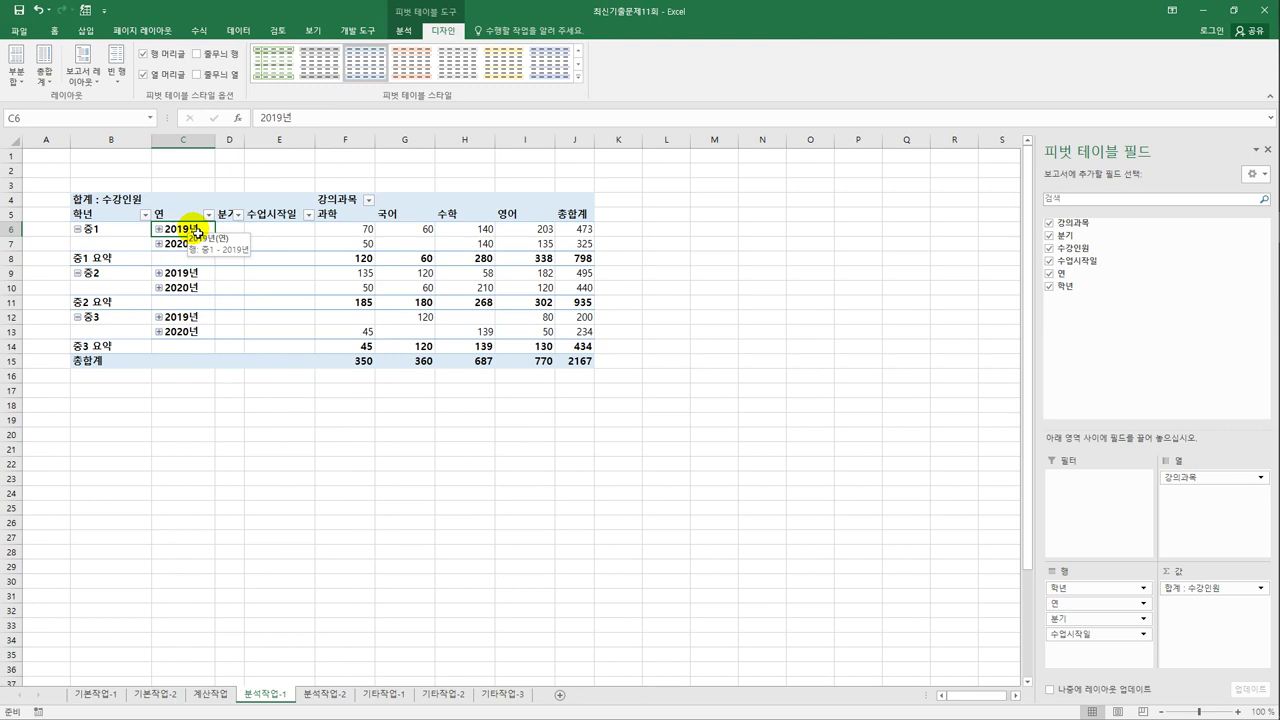
right_click(196, 233)
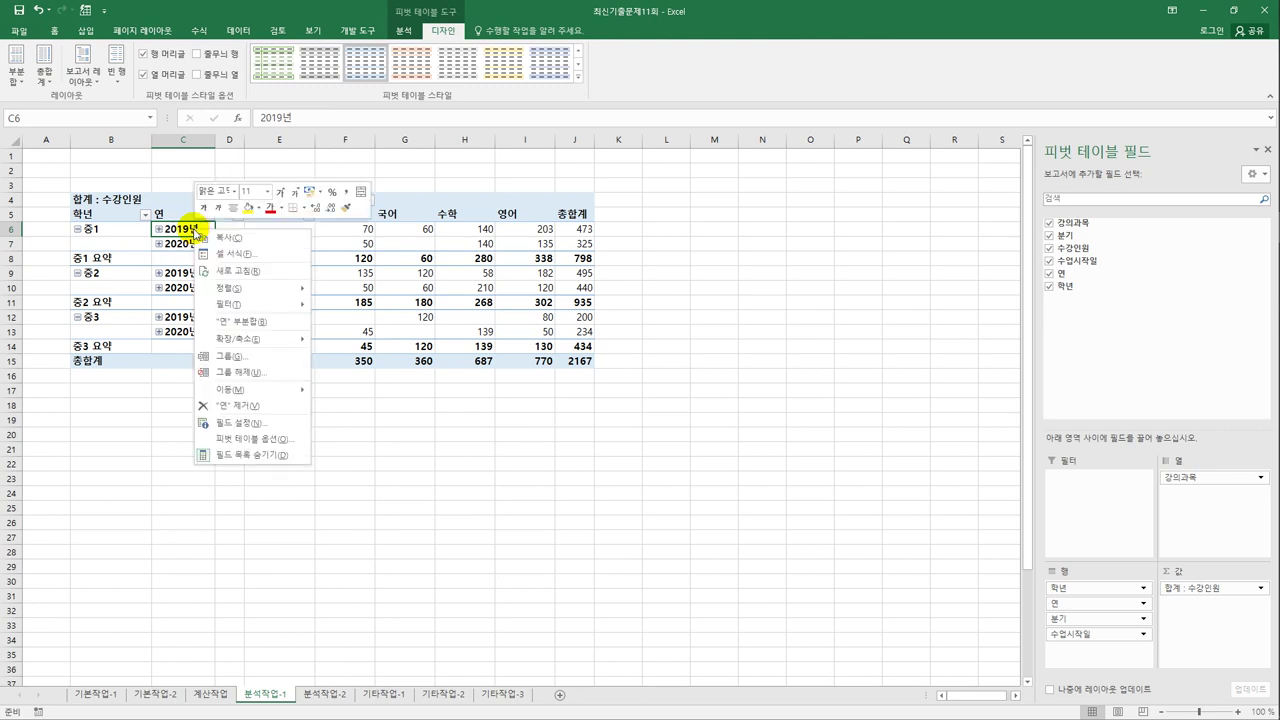
left_click(250, 355)
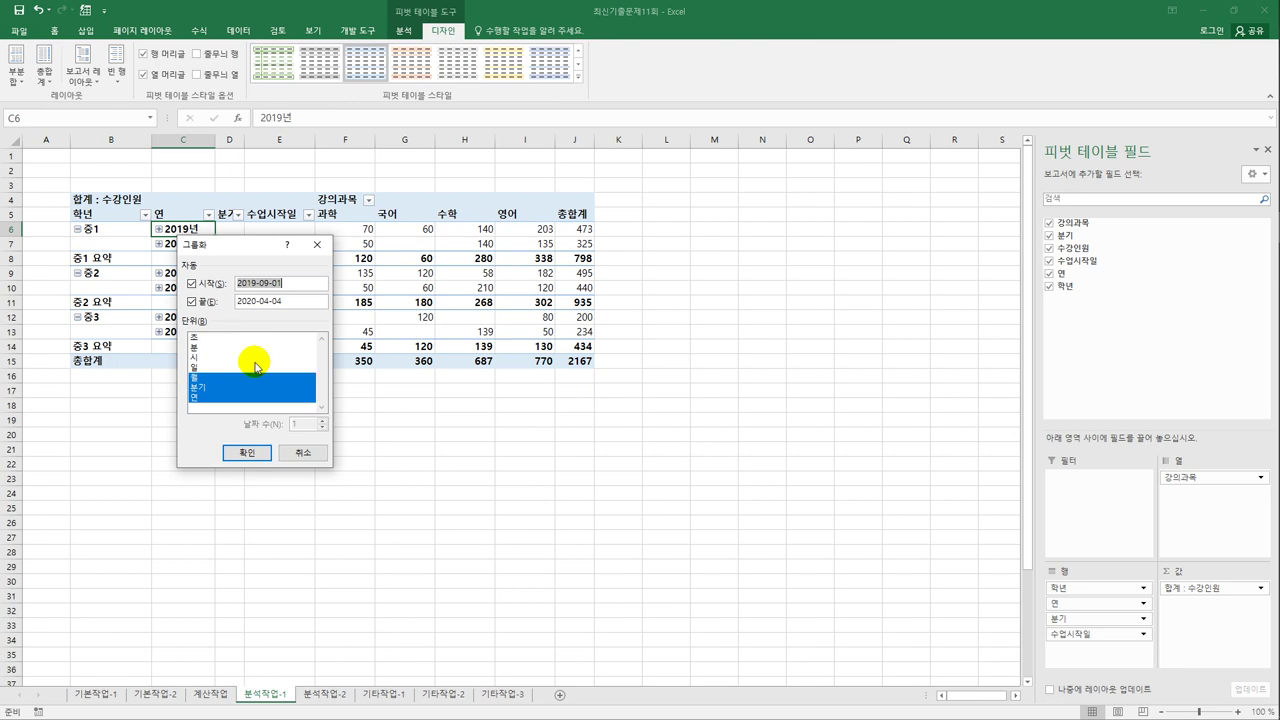
left_click(244, 387)
left_click(241, 398)
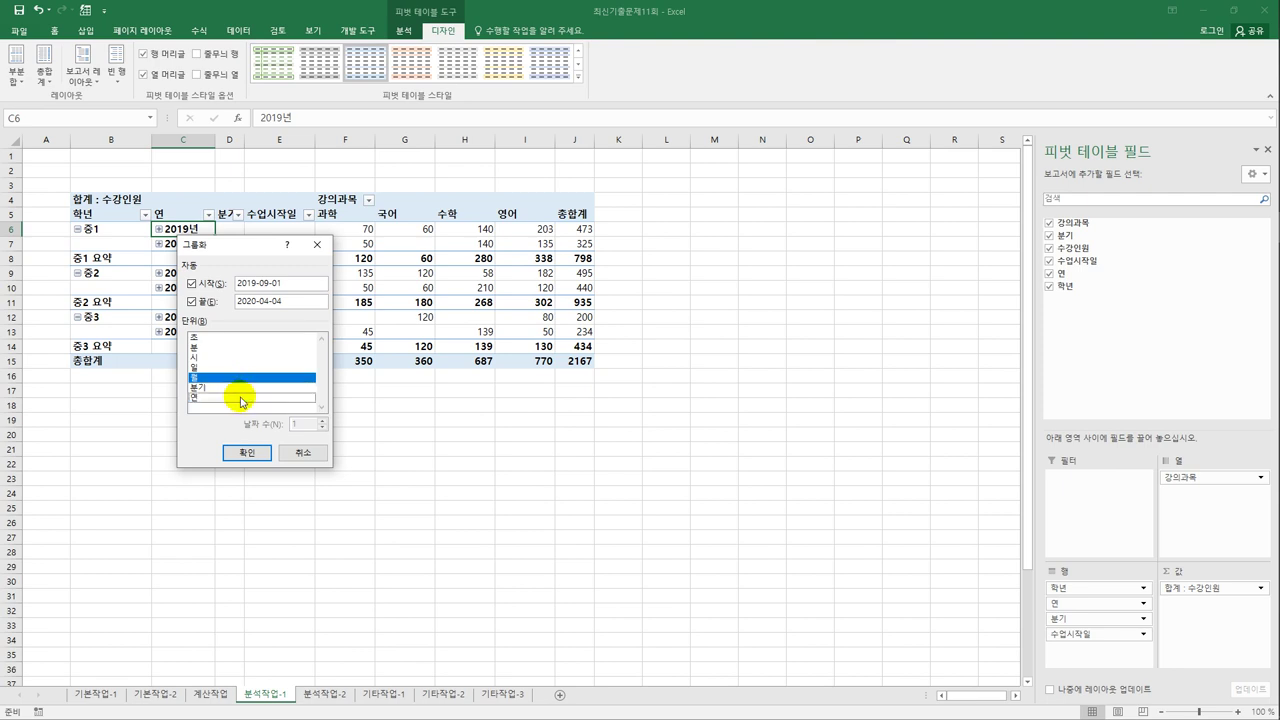
left_click(245, 452)
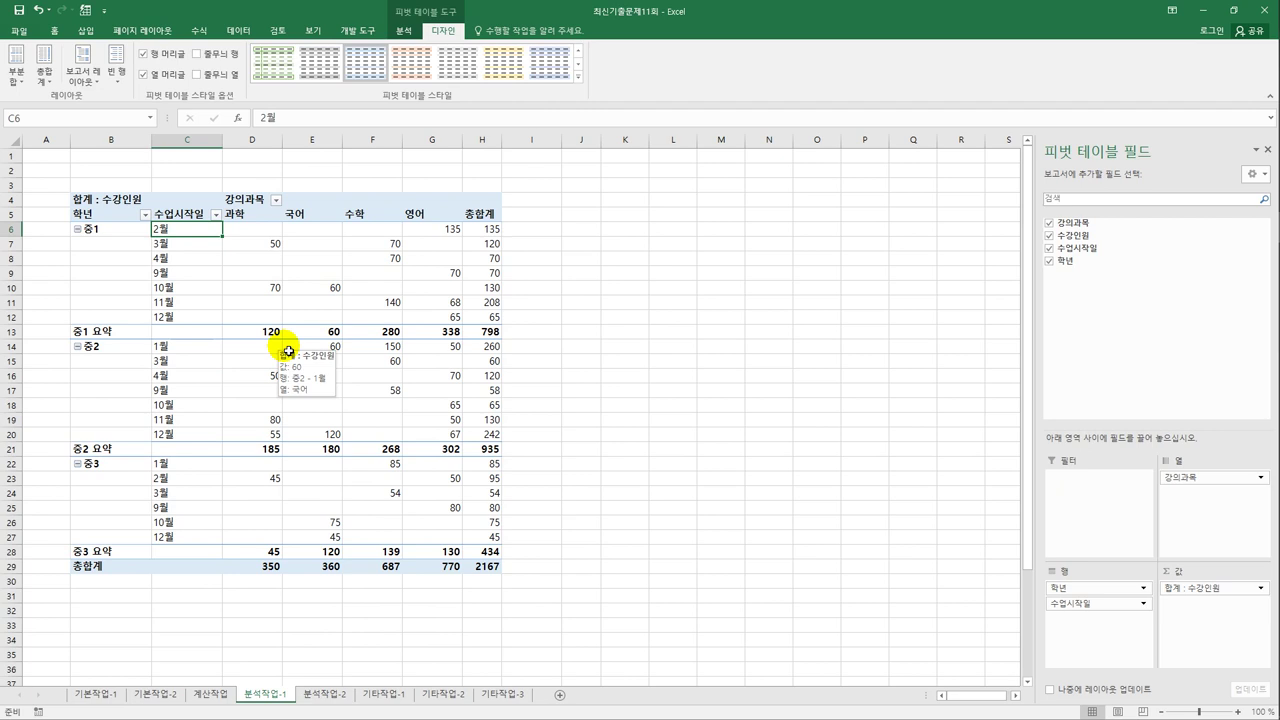
Step: Change the summary function of the 수강인원 value field to average (평균)
left_click(120, 200)
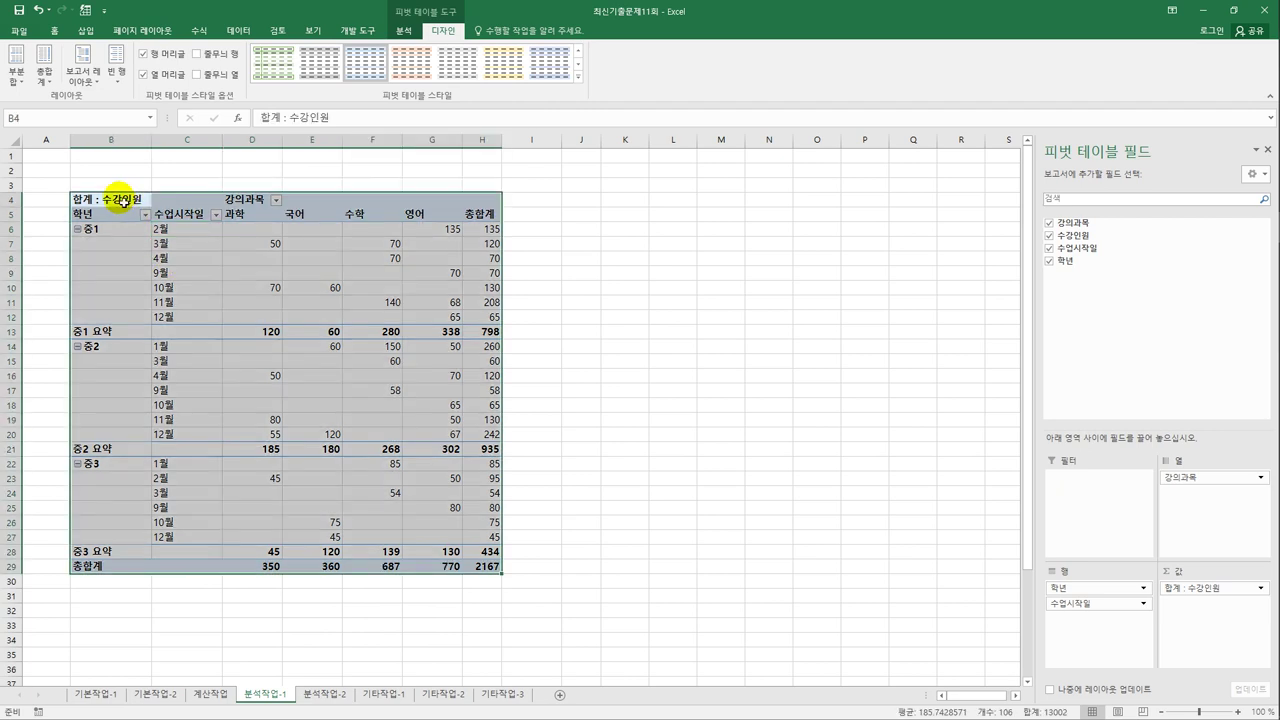
left_click(122, 202)
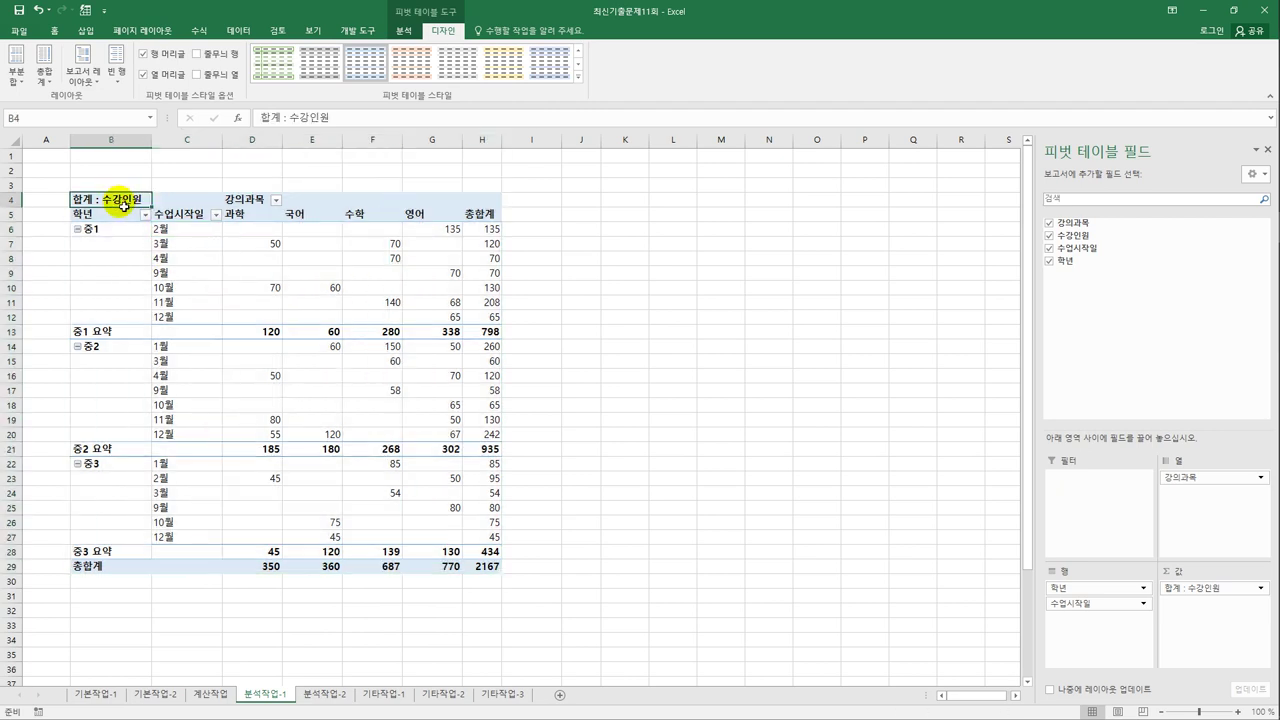
right_click(122, 203)
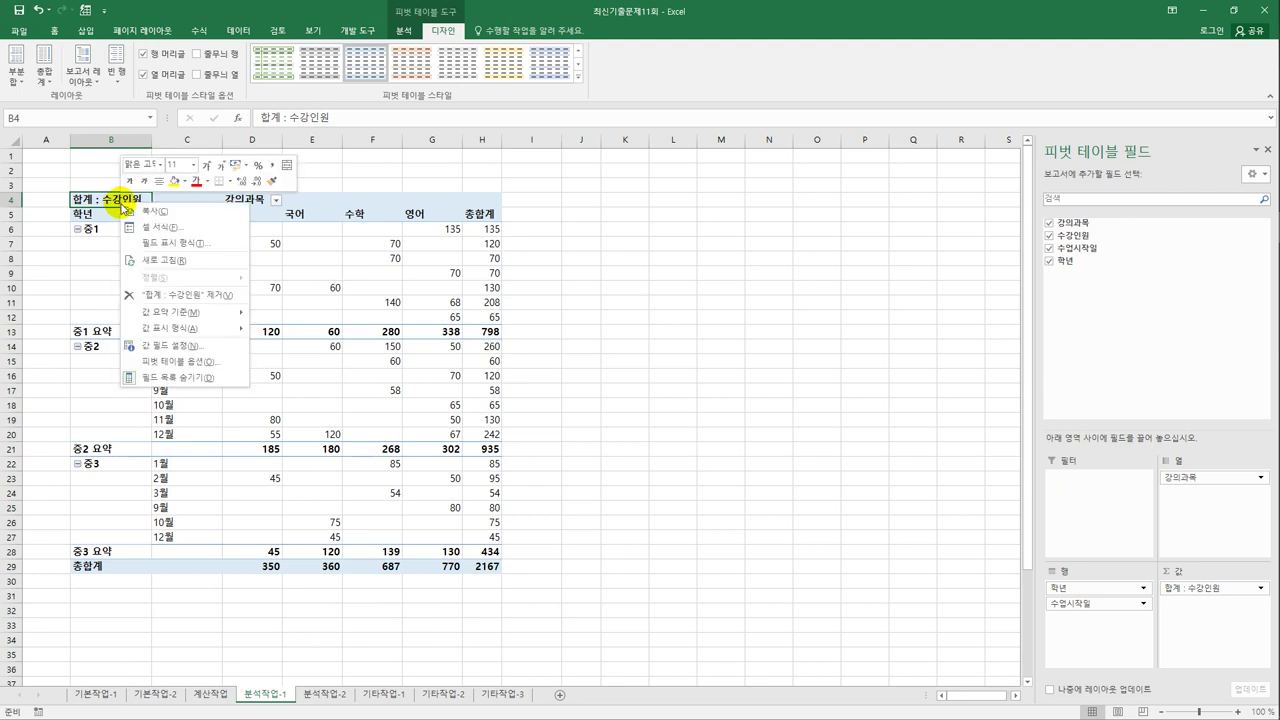
left_click(193, 348)
left_click_drag(206, 197, 694, 198)
left_click(597, 341)
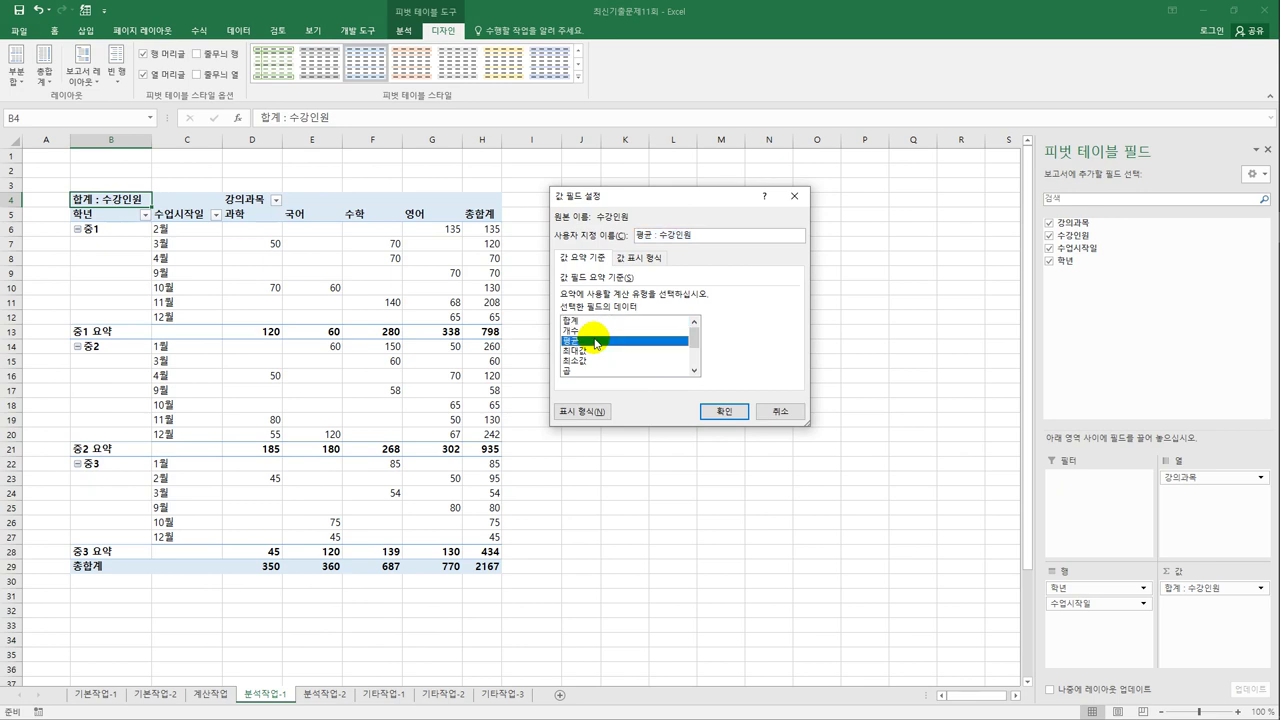
Step: Format the 수강인원 value field as Number (숫자) with 0 decimal places and apply the value field settings
left_click(581, 411)
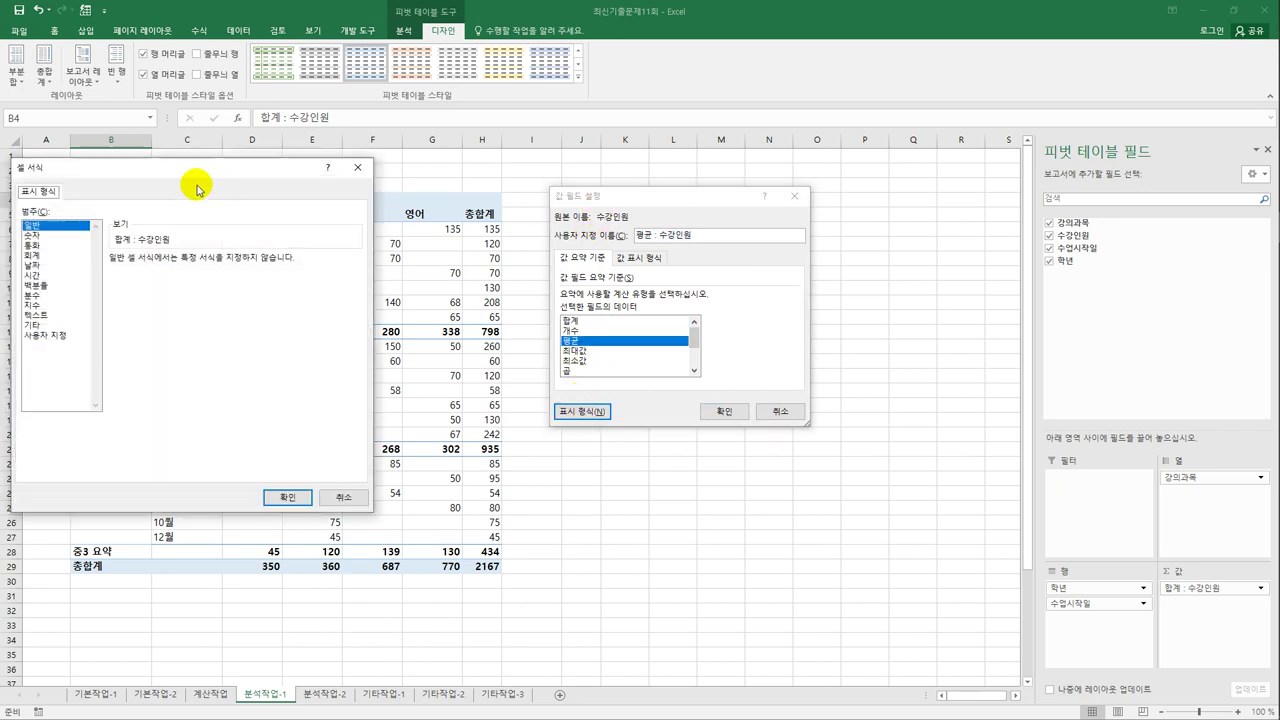
left_click_drag(197, 172, 340, 167)
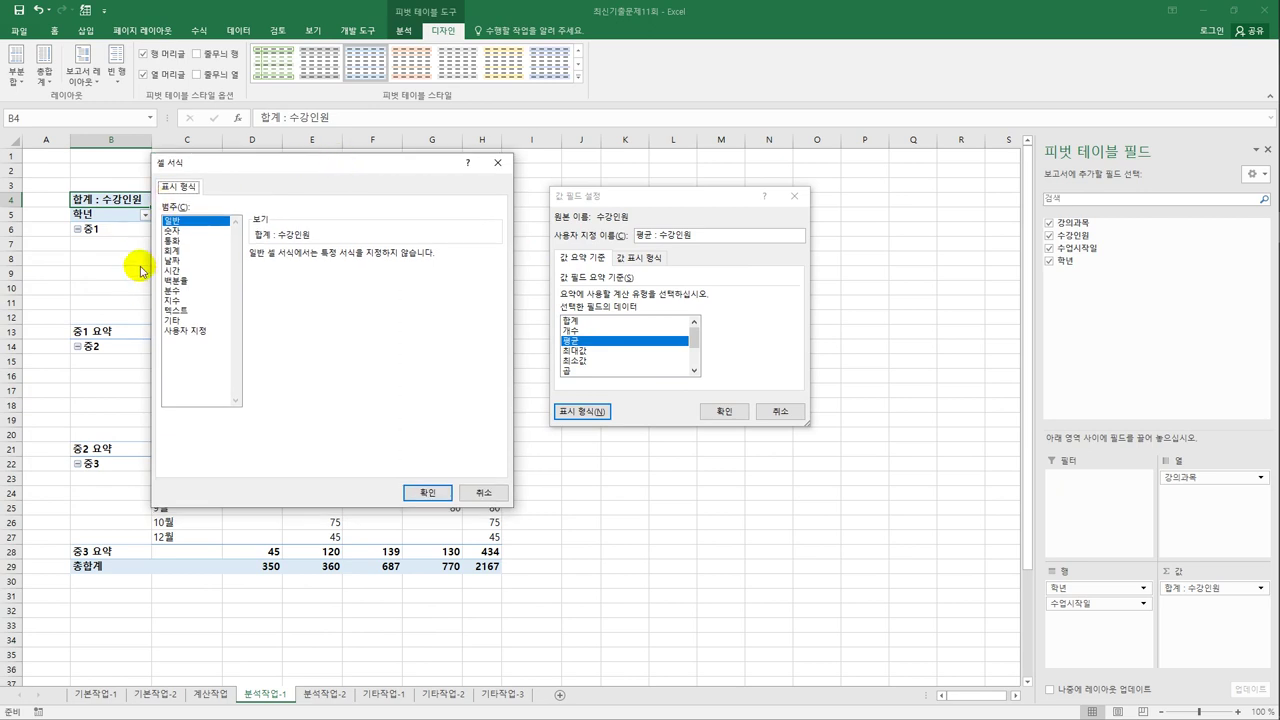
left_click(197, 231)
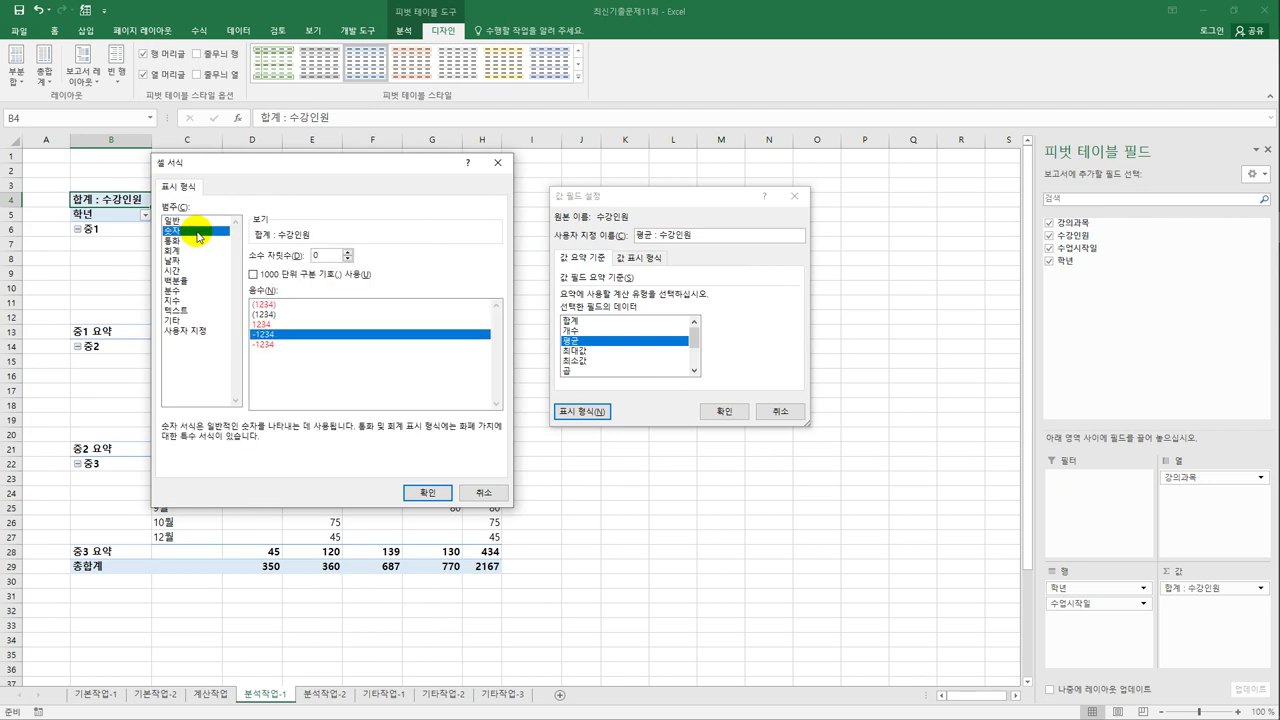
left_click(426, 493)
left_click(722, 411)
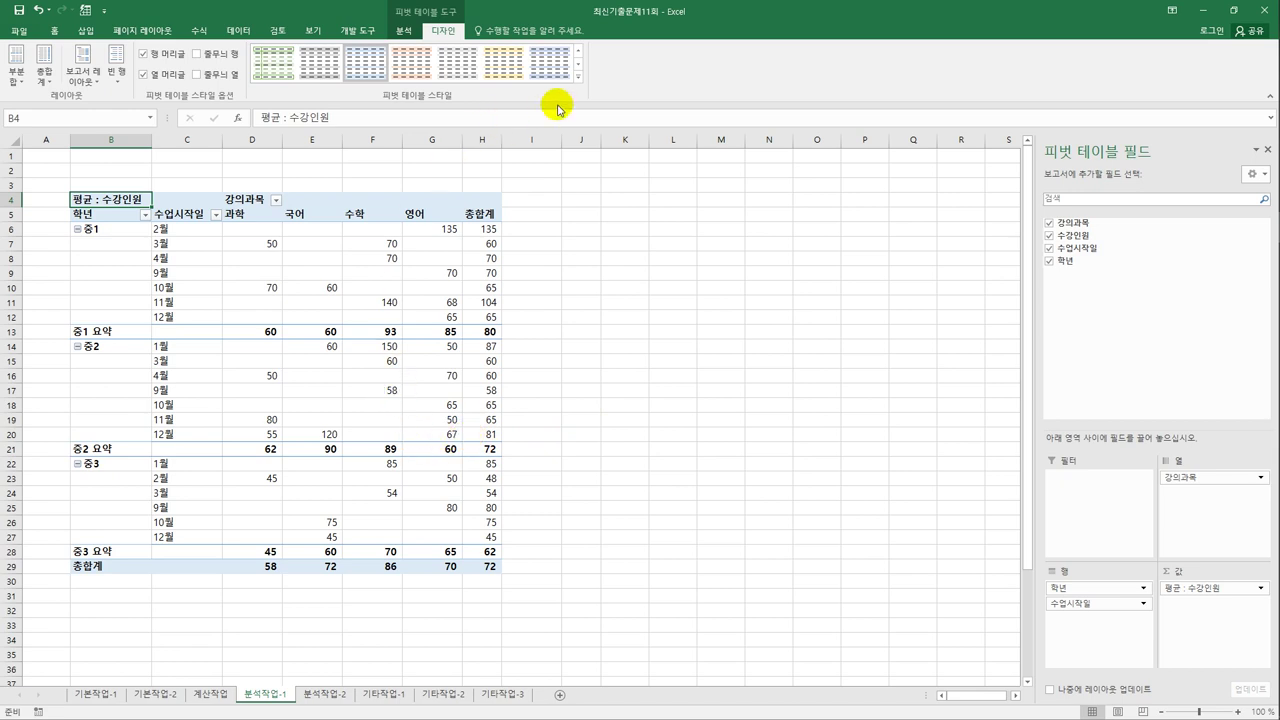
Step: Apply the gray PivotTable style that is fourth in the second row of the 보통 style group
left_click(577, 77)
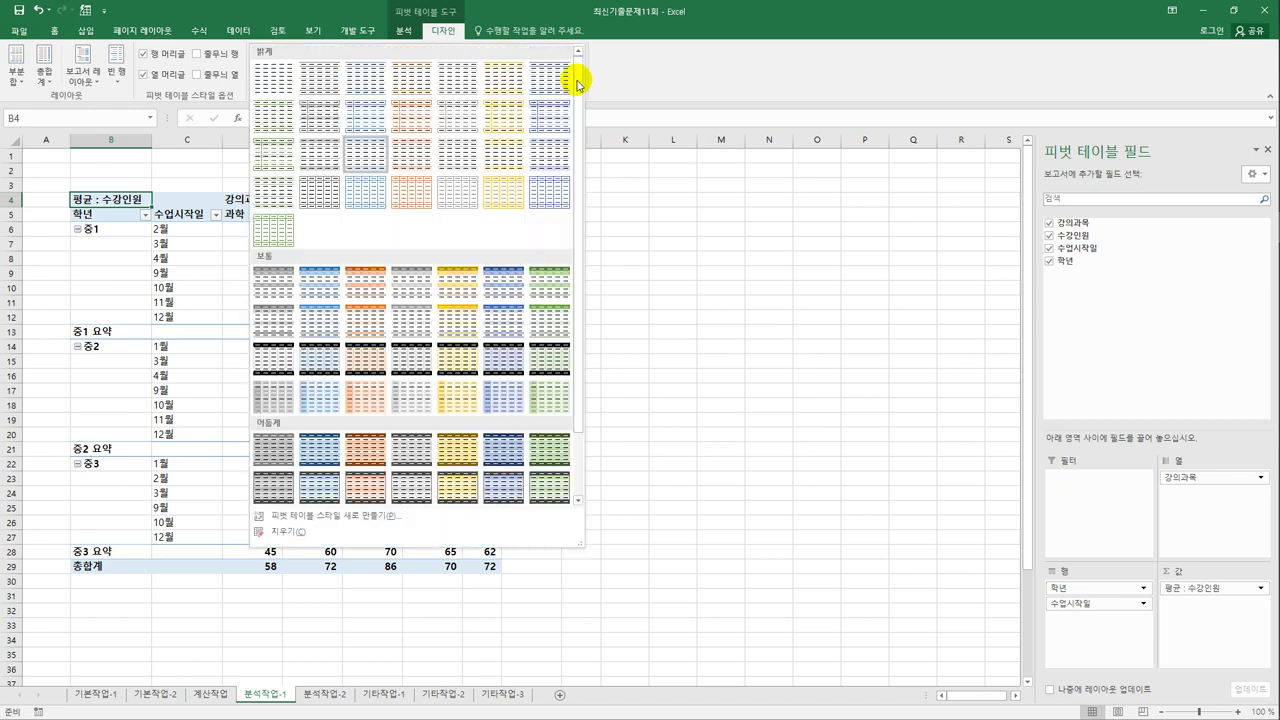
left_click(424, 324)
left_click(615, 403)
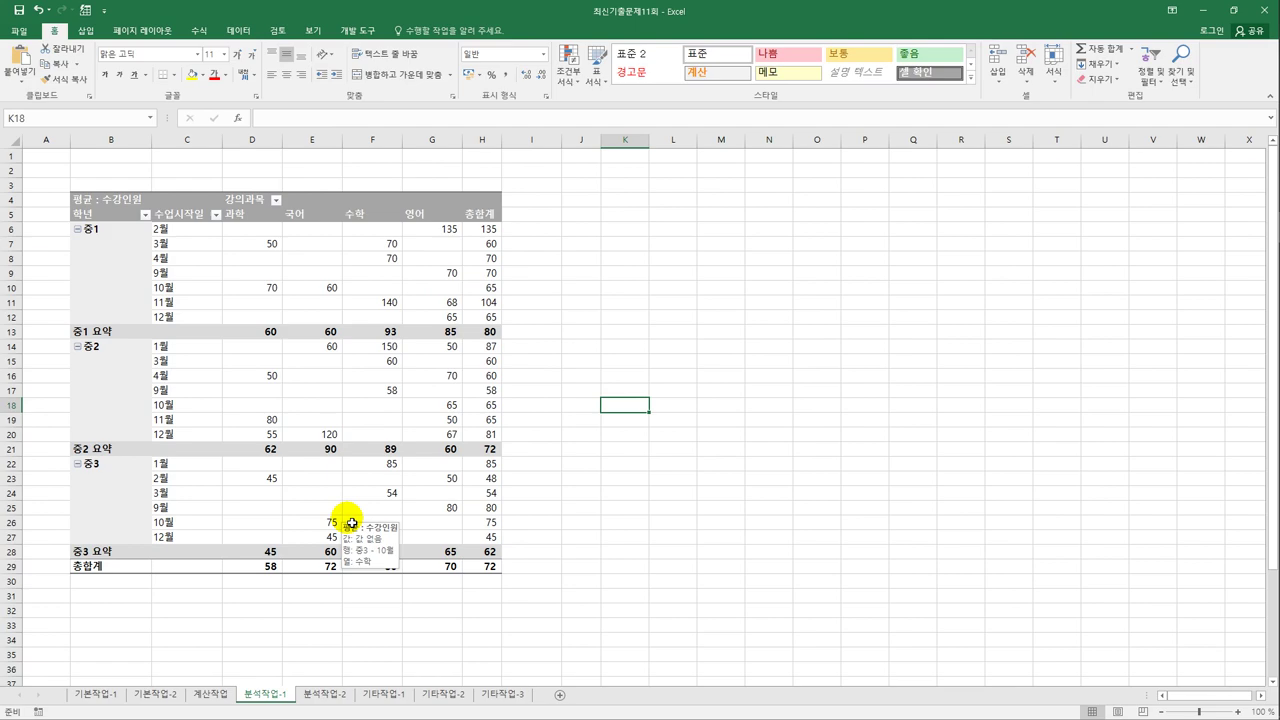
Step: On the 분석작업-2 sheet, remove duplicate rows from table [표1] based only on the 강사명 and 학년 columns
left_click(324, 693)
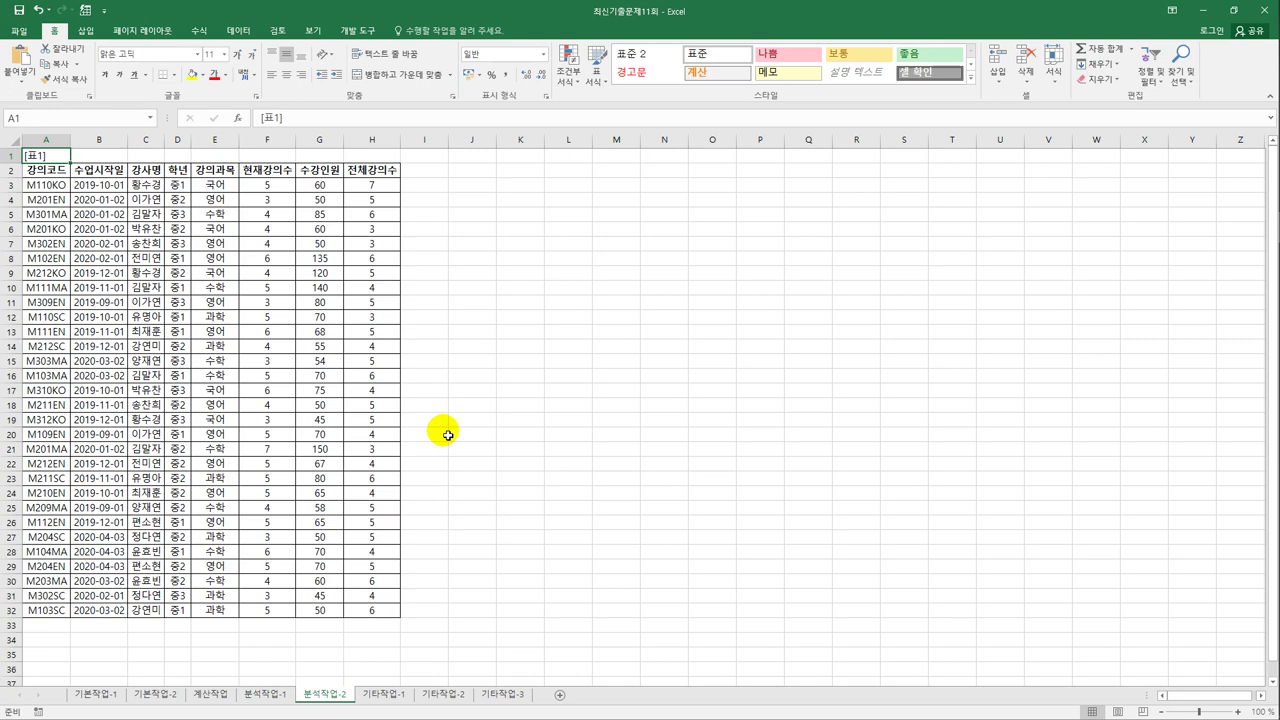
left_click(201, 233)
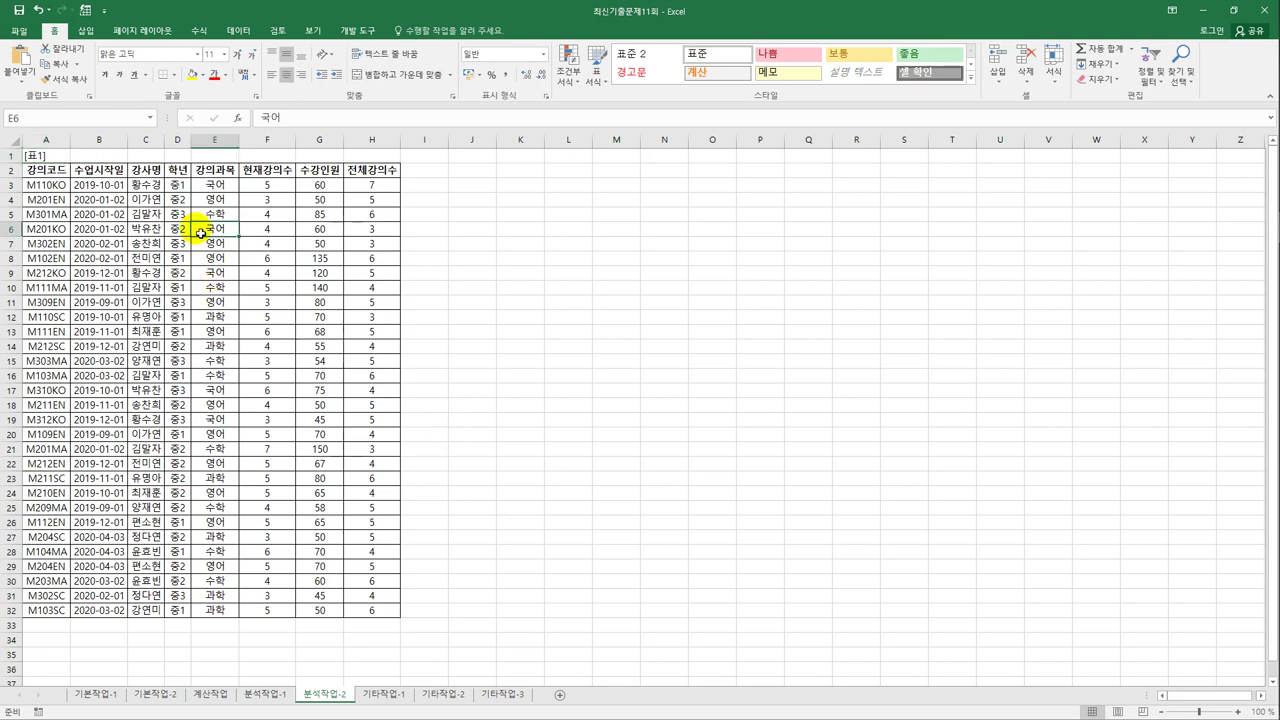
left_click(239, 30)
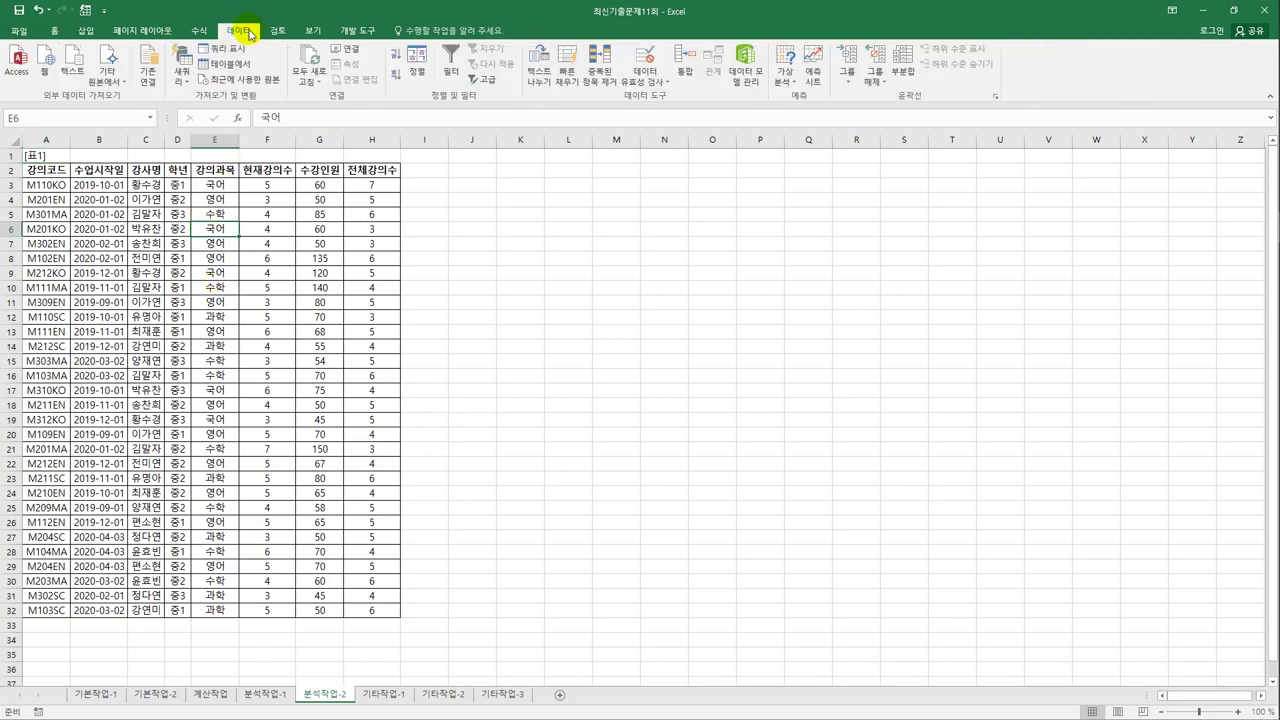
left_click(603, 80)
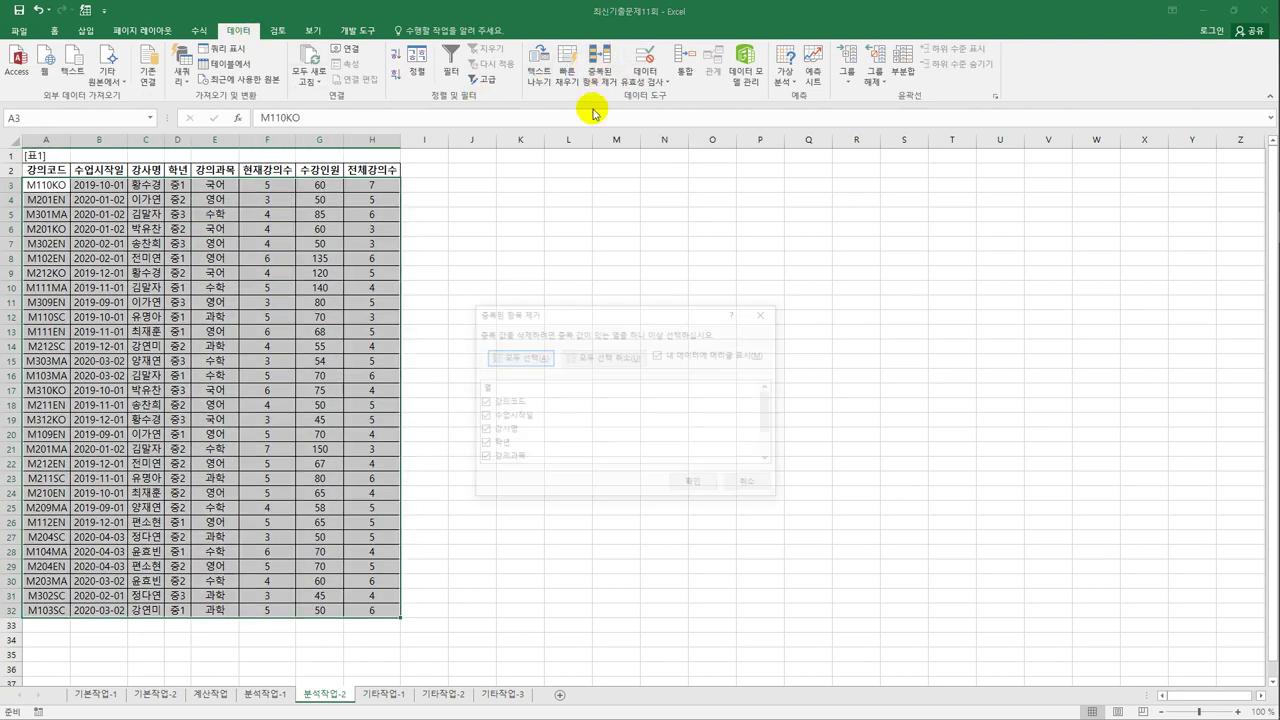
left_click_drag(571, 320, 559, 262)
left_click(574, 298)
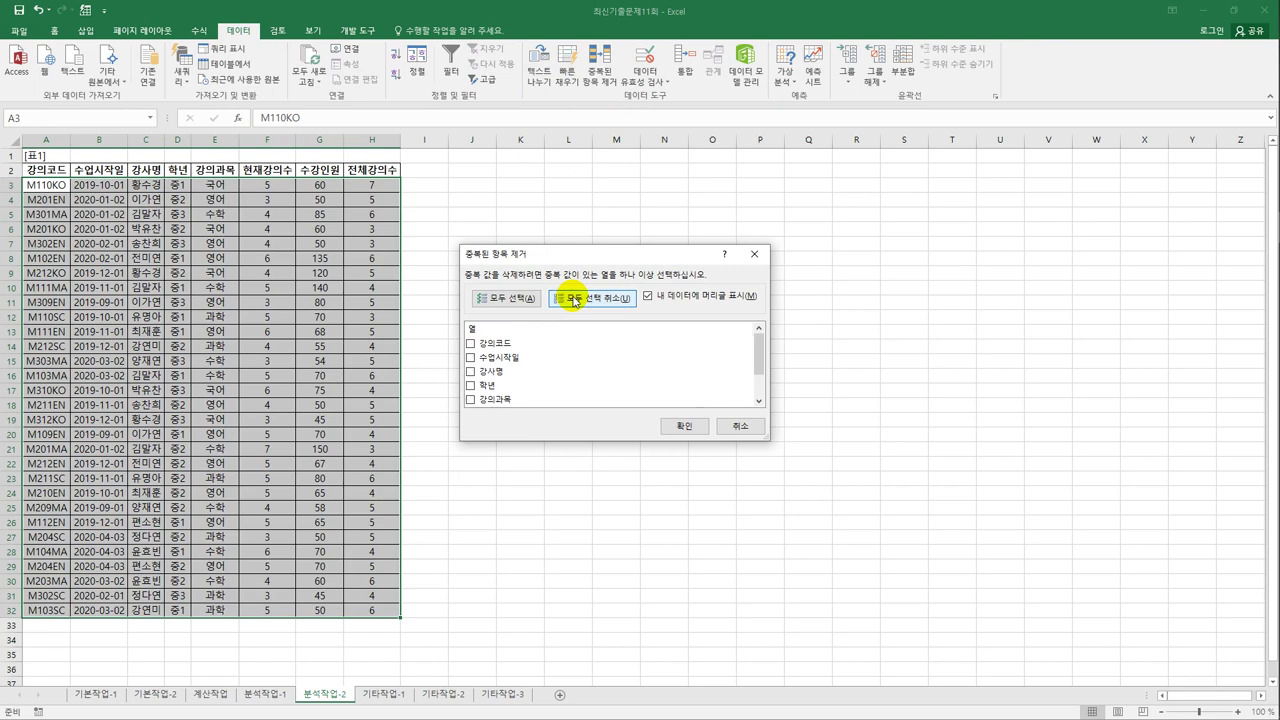
left_click(470, 372)
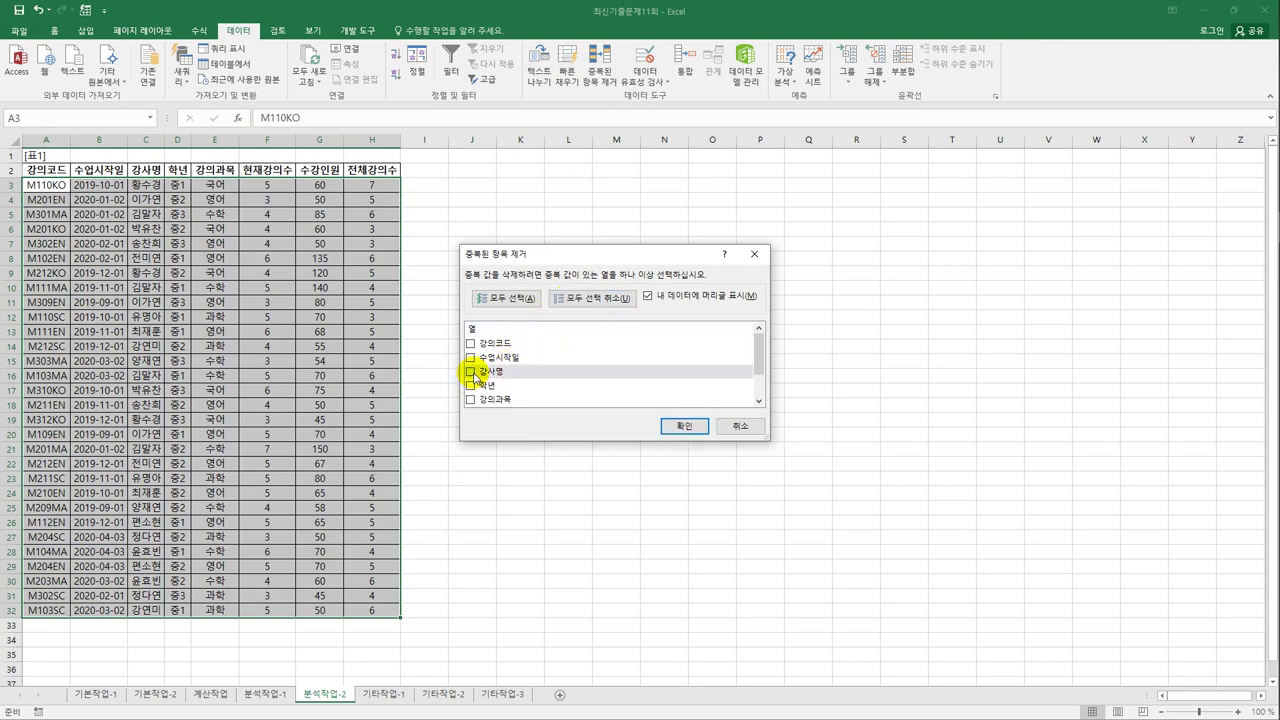
left_click(472, 386)
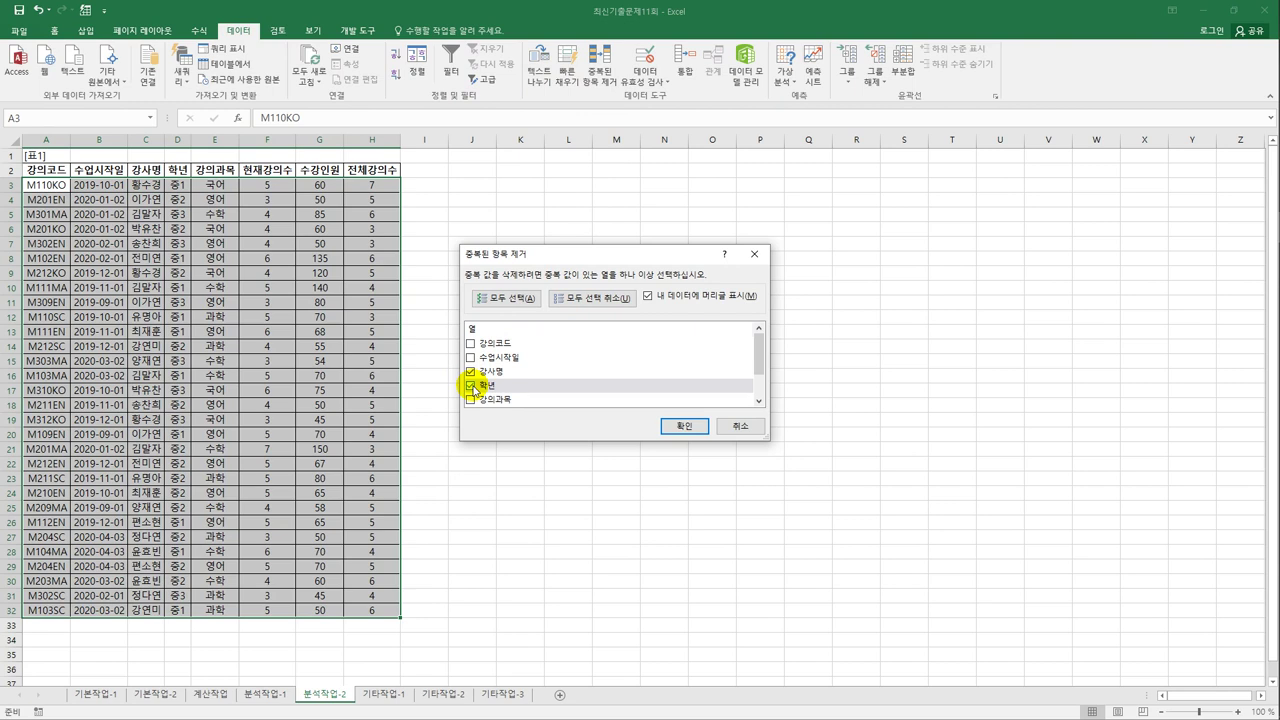
left_click(682, 432)
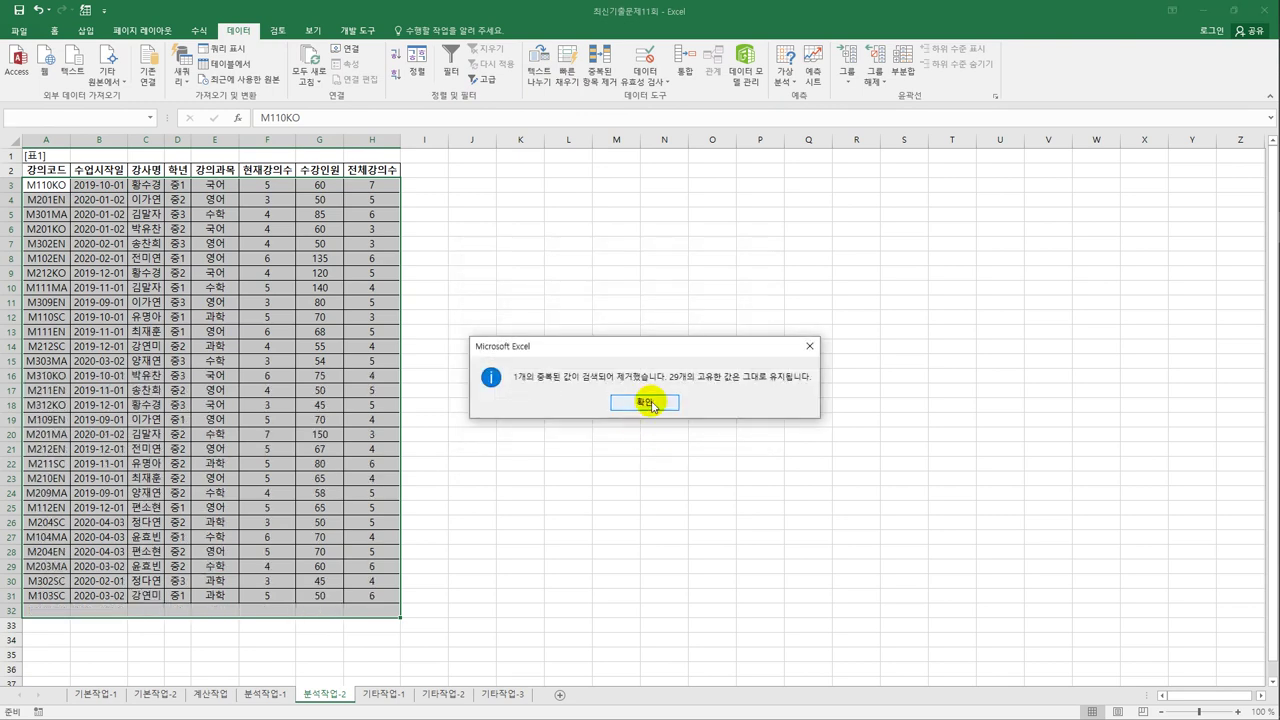
Step: Sort table [표1] in ascending order by 학년, with 강의과목 ascending as the second sort level
left_click(648, 403)
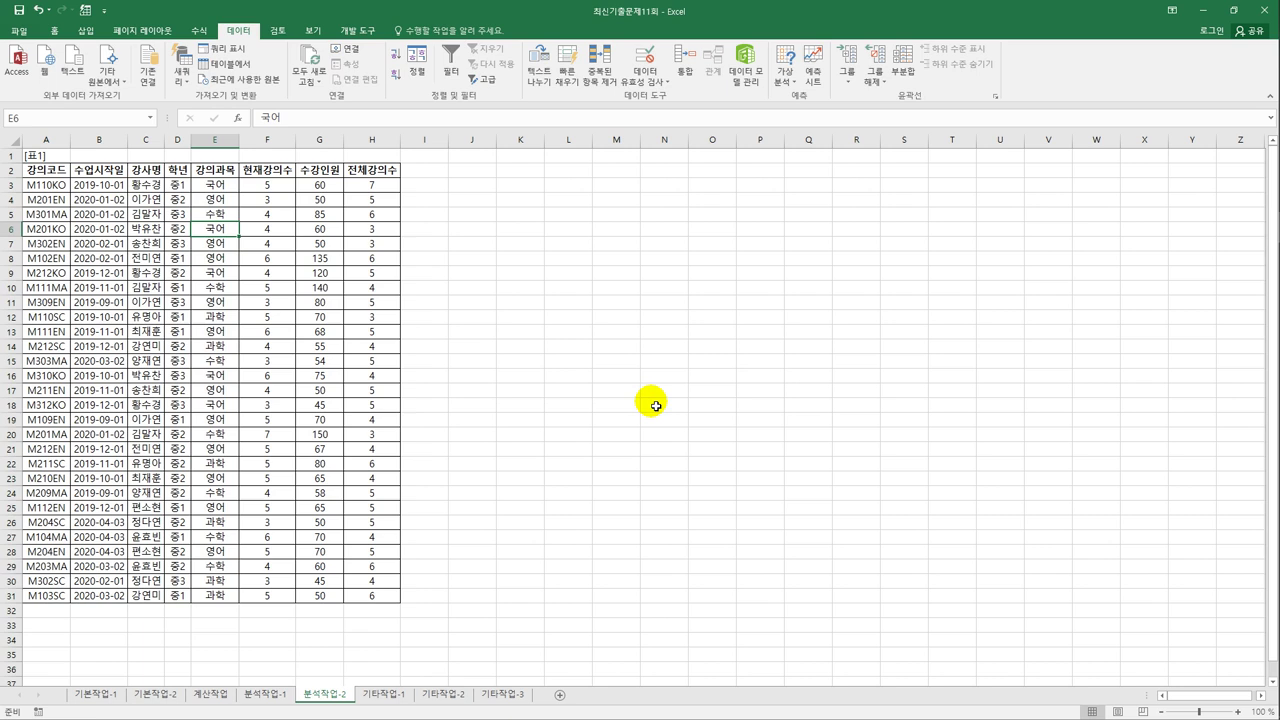
left_click(220, 200)
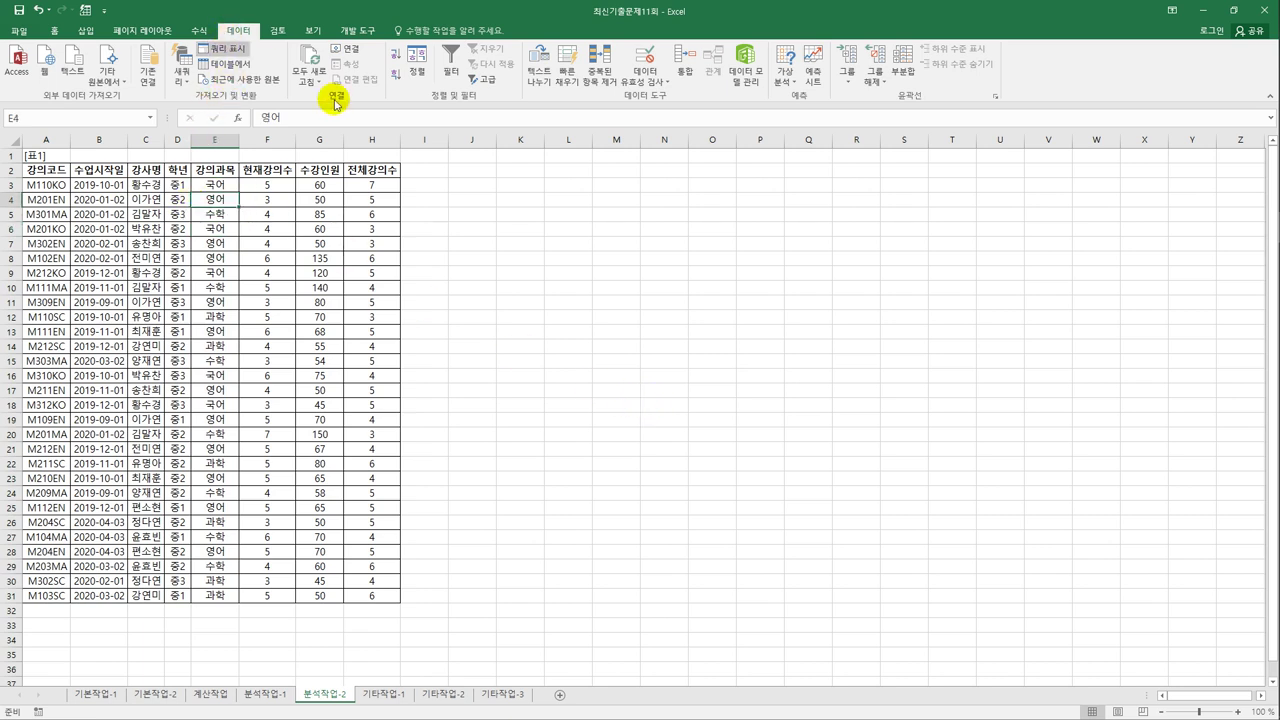
left_click(417, 68)
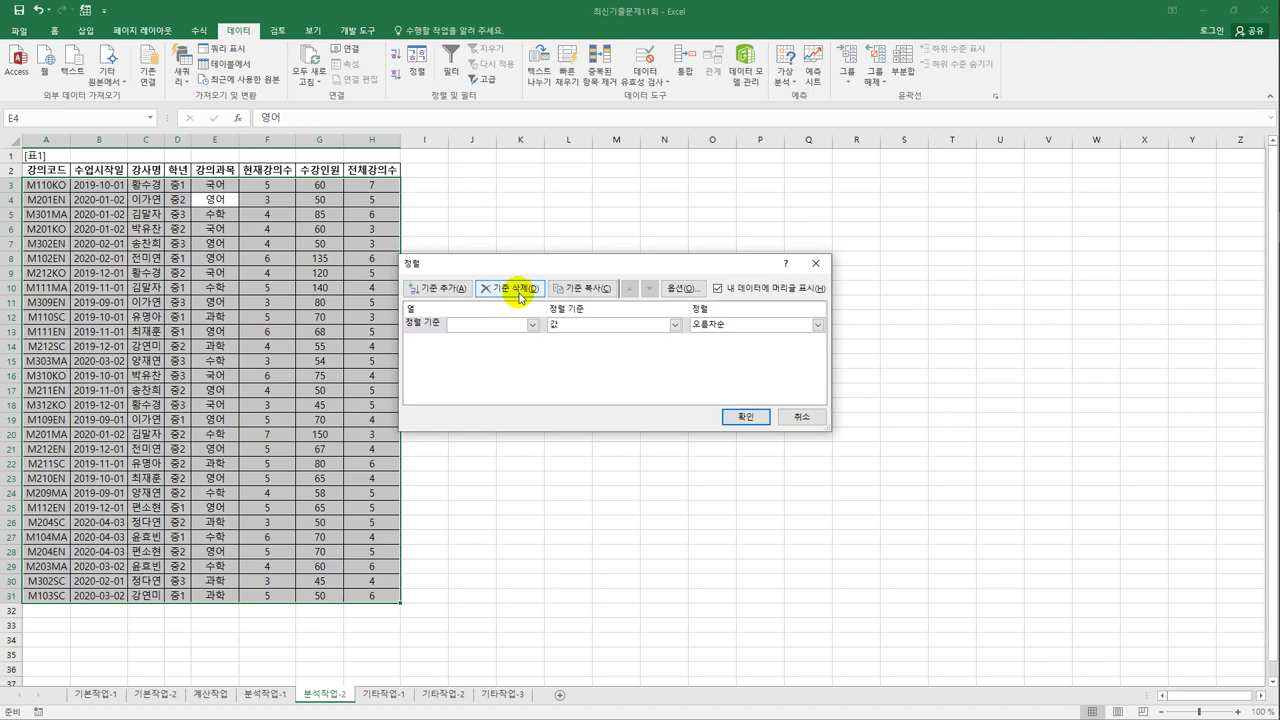
left_click(532, 325)
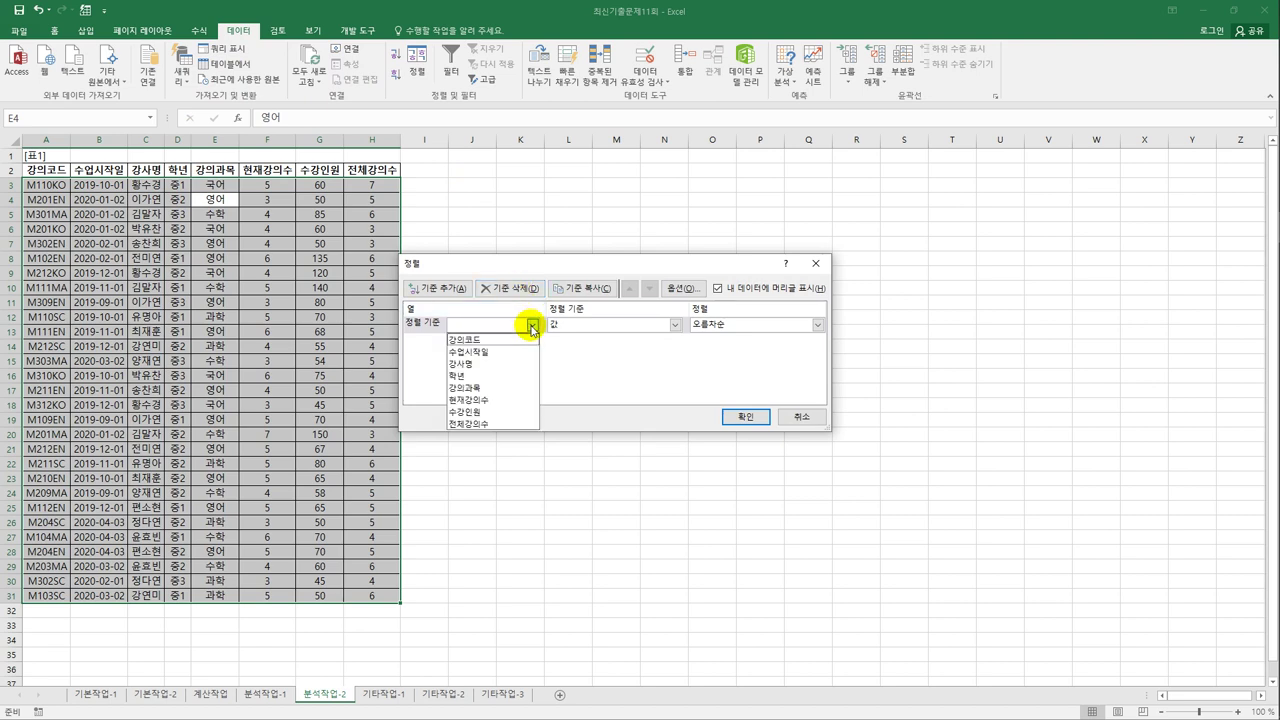
left_click(510, 380)
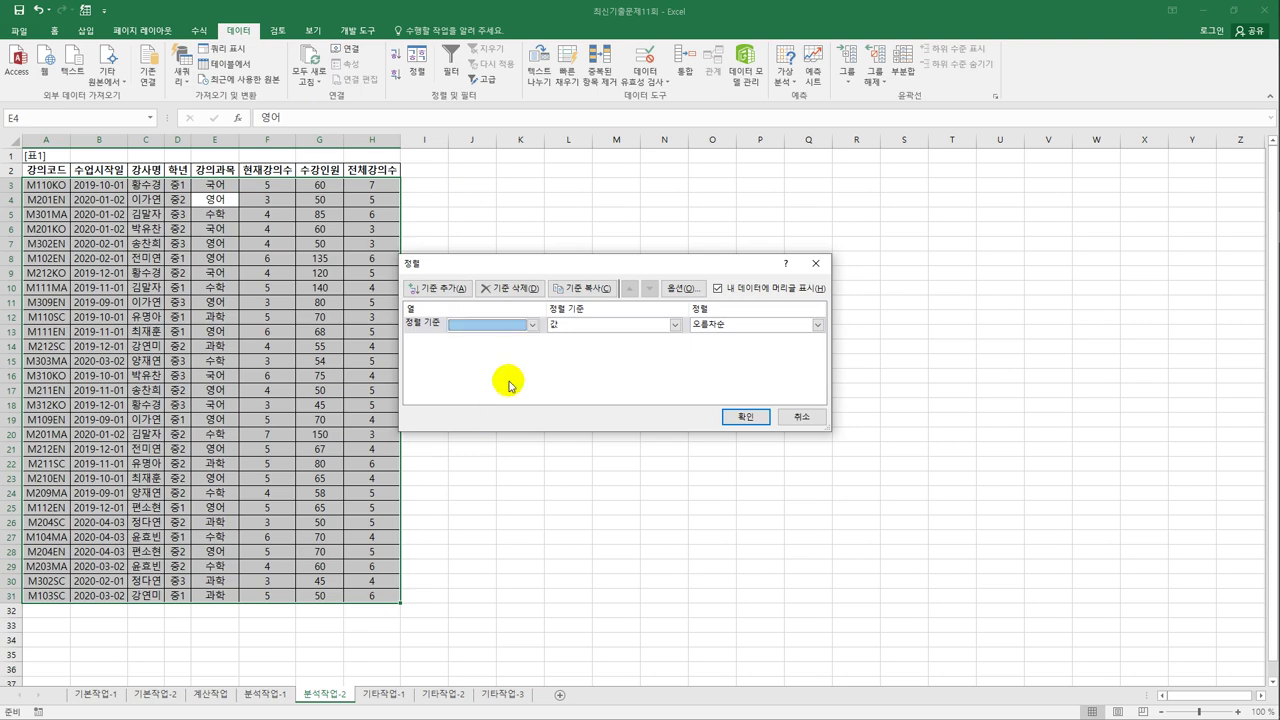
left_click(533, 325)
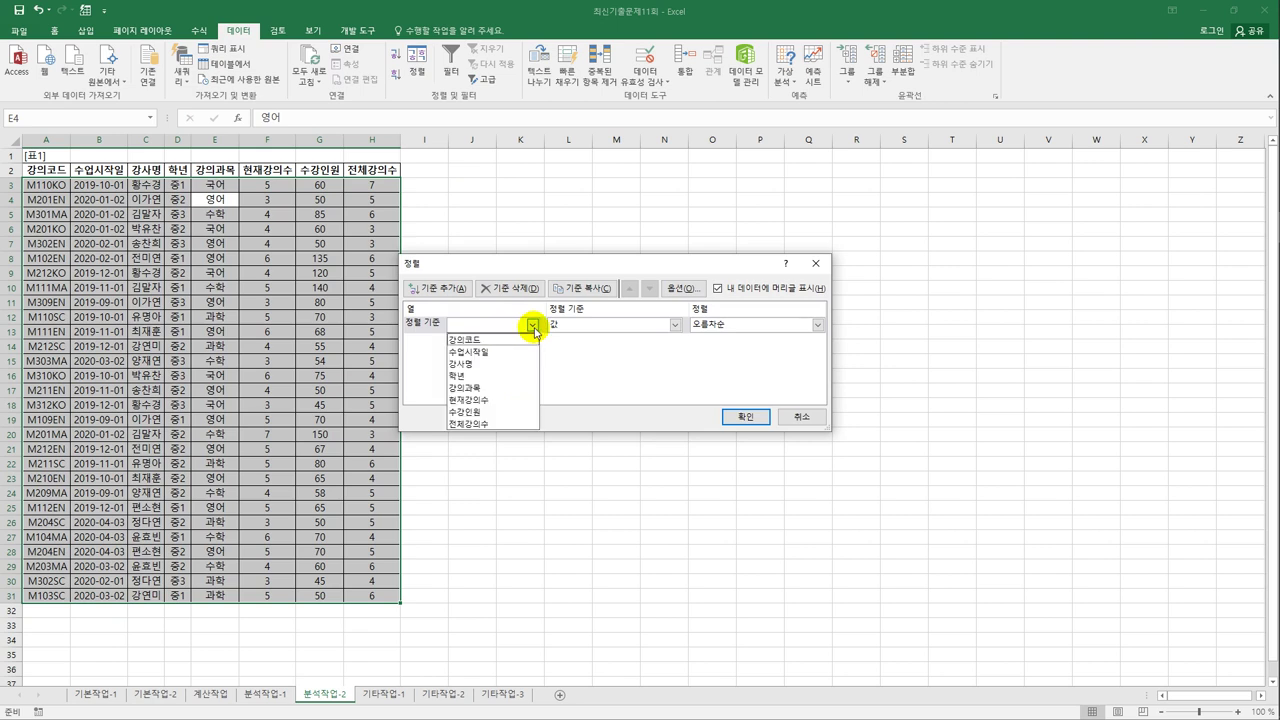
left_click(499, 376)
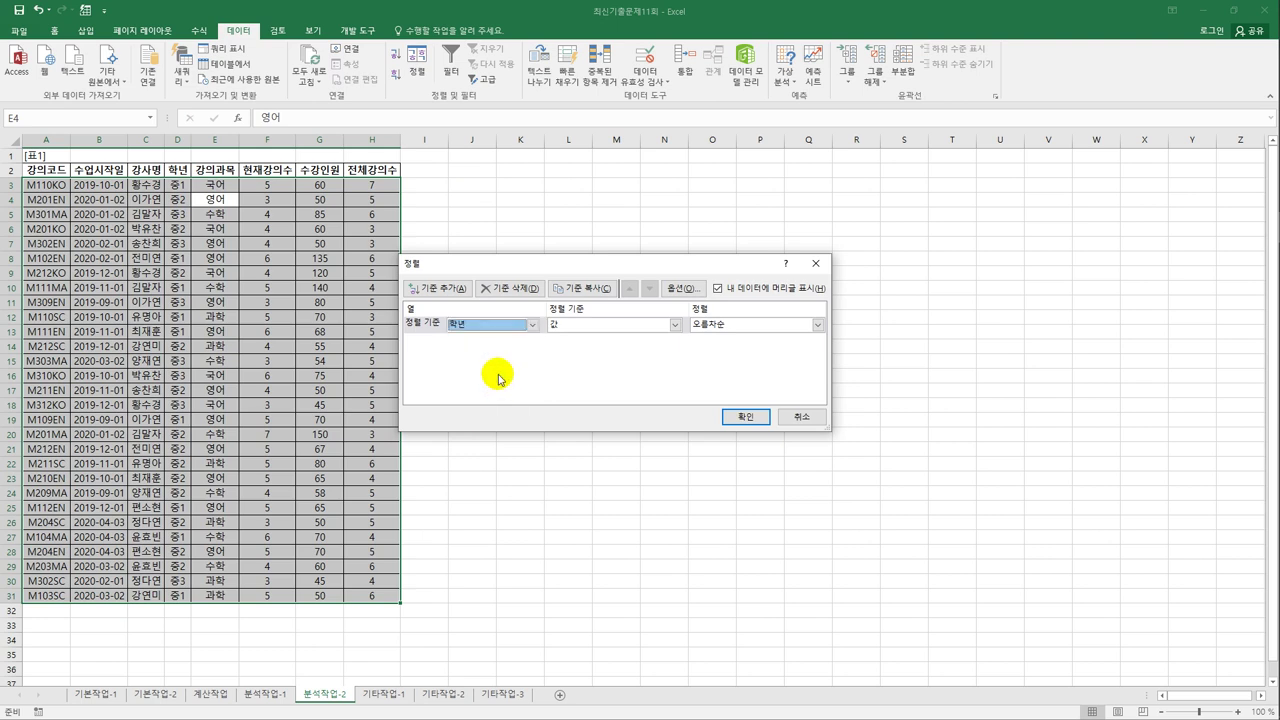
left_click(446, 290)
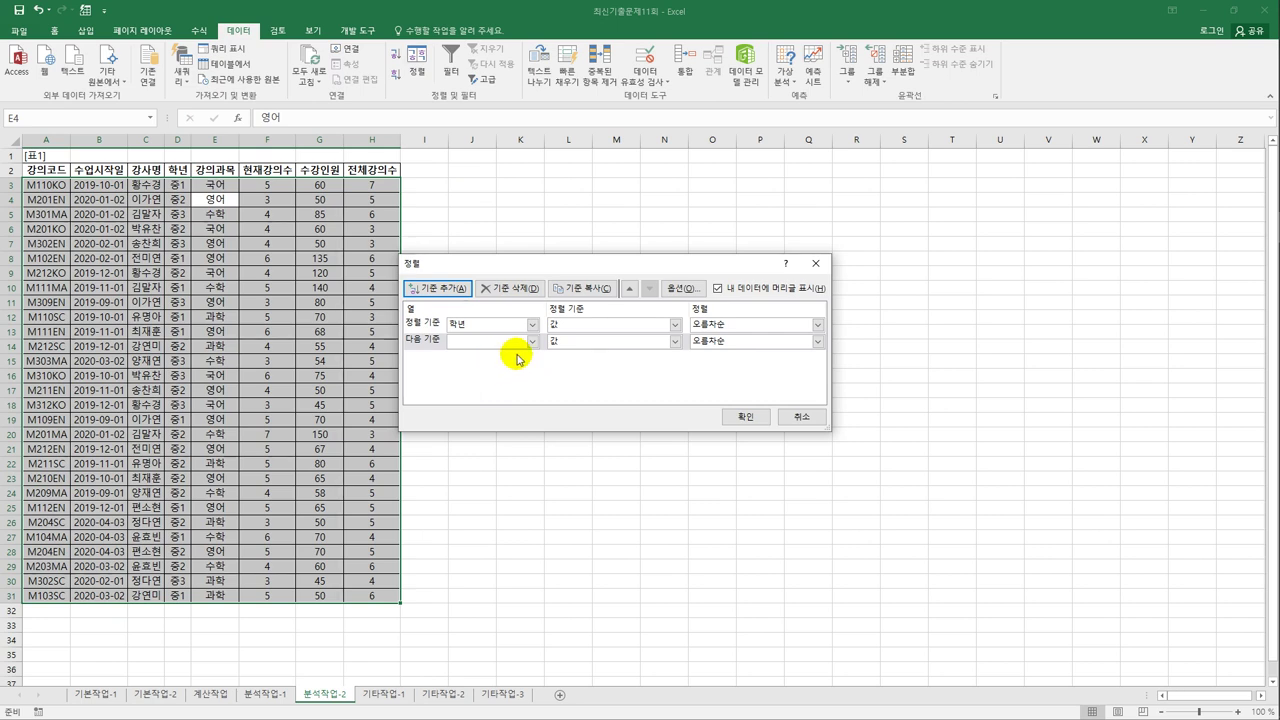
left_click(531, 344)
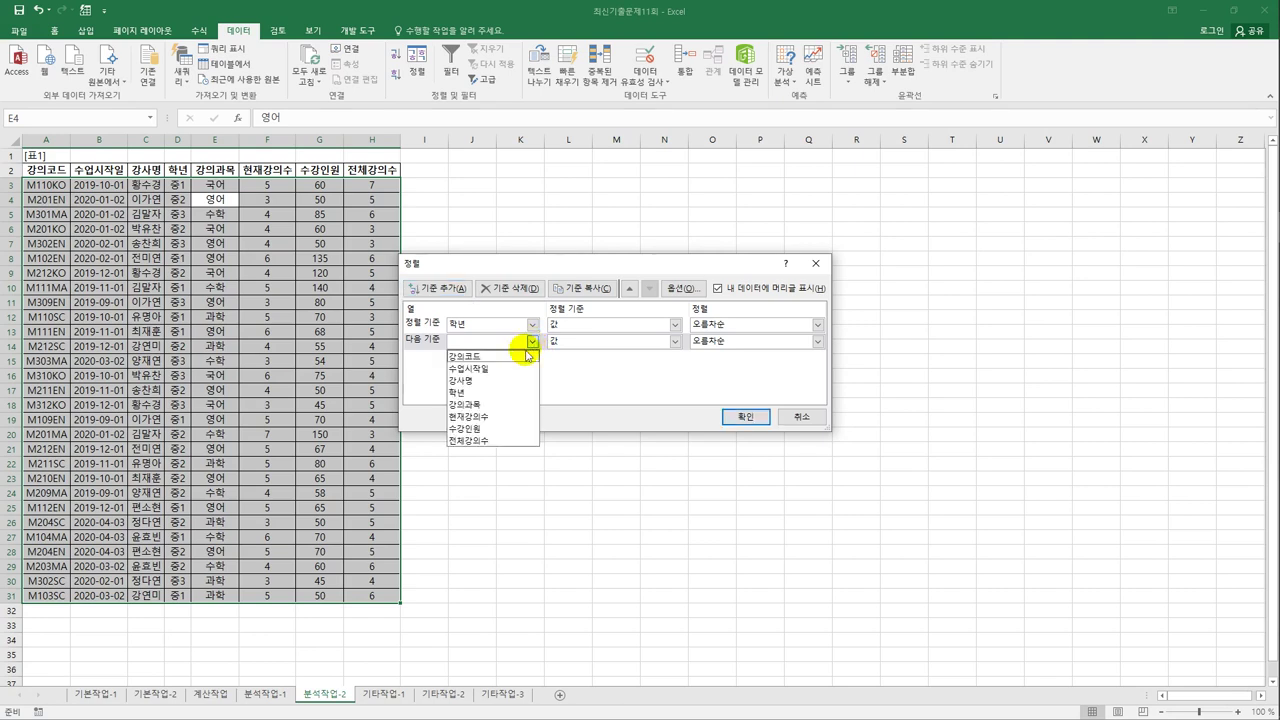
left_click(503, 405)
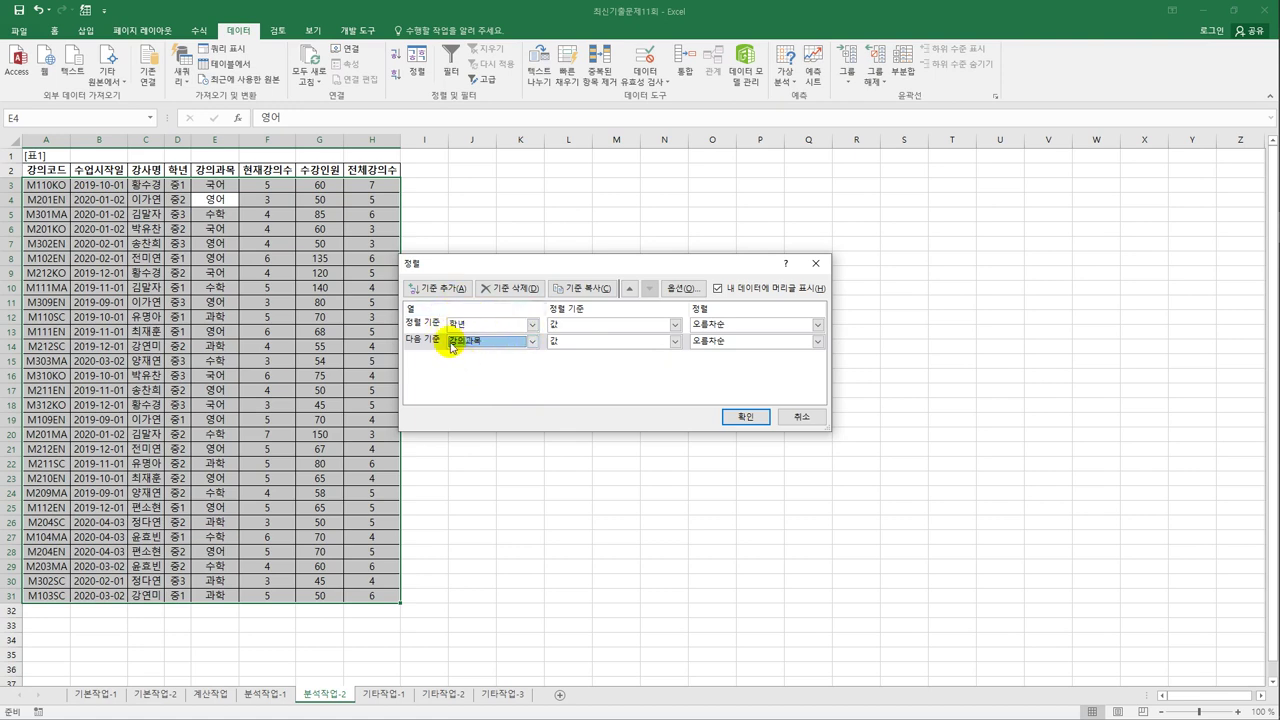
left_click(742, 418)
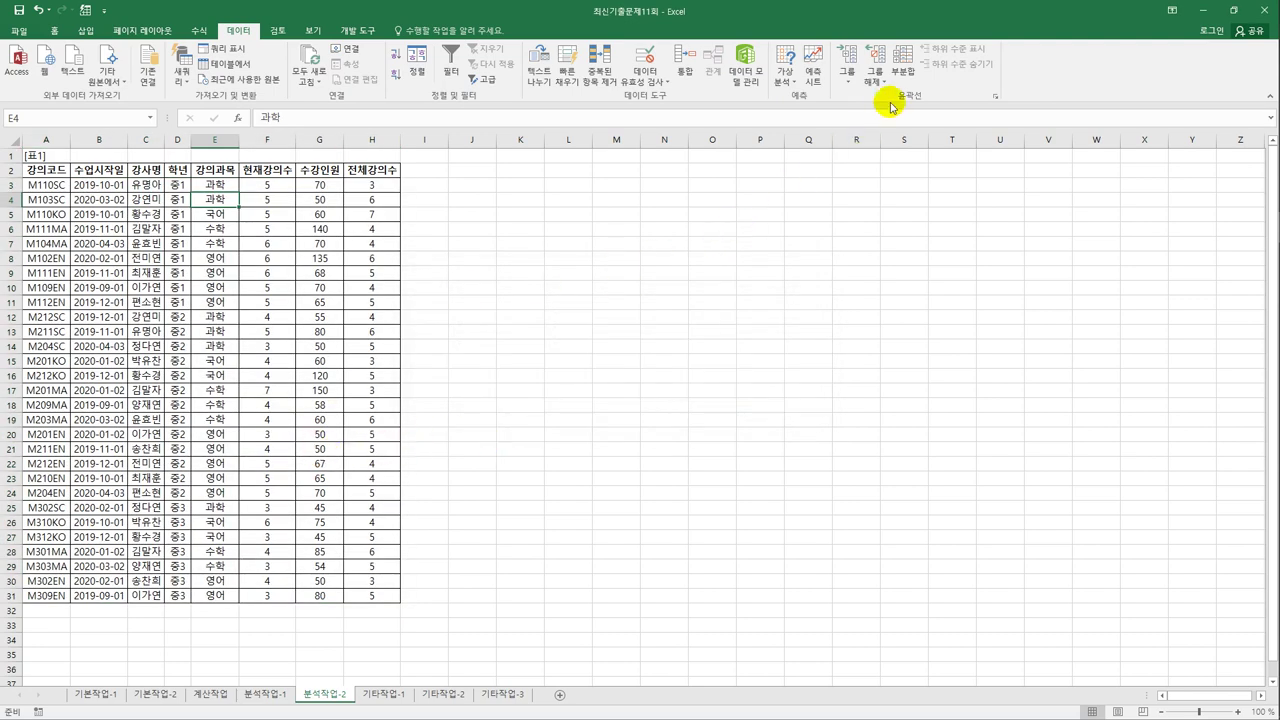
Step: Add subtotals to table [표1] grouped by 학년 that average (평균) only the 수강인원 column
left_click(900, 72)
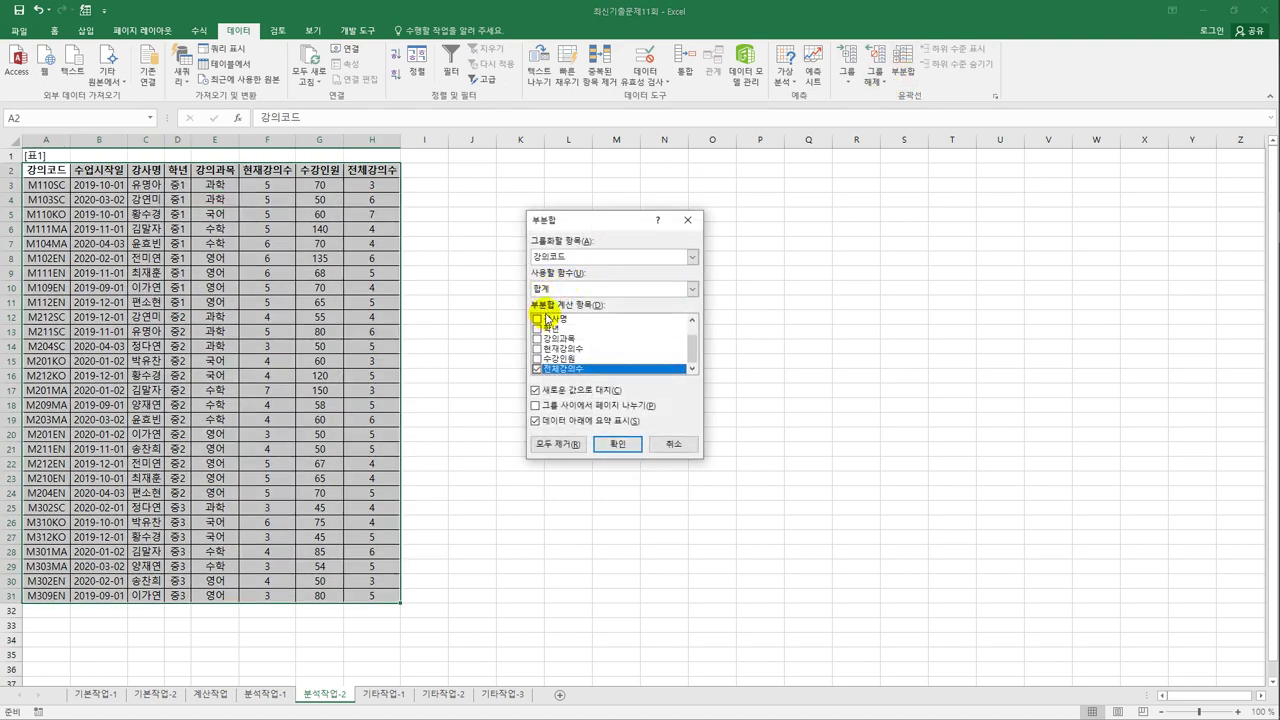
left_click(621, 258)
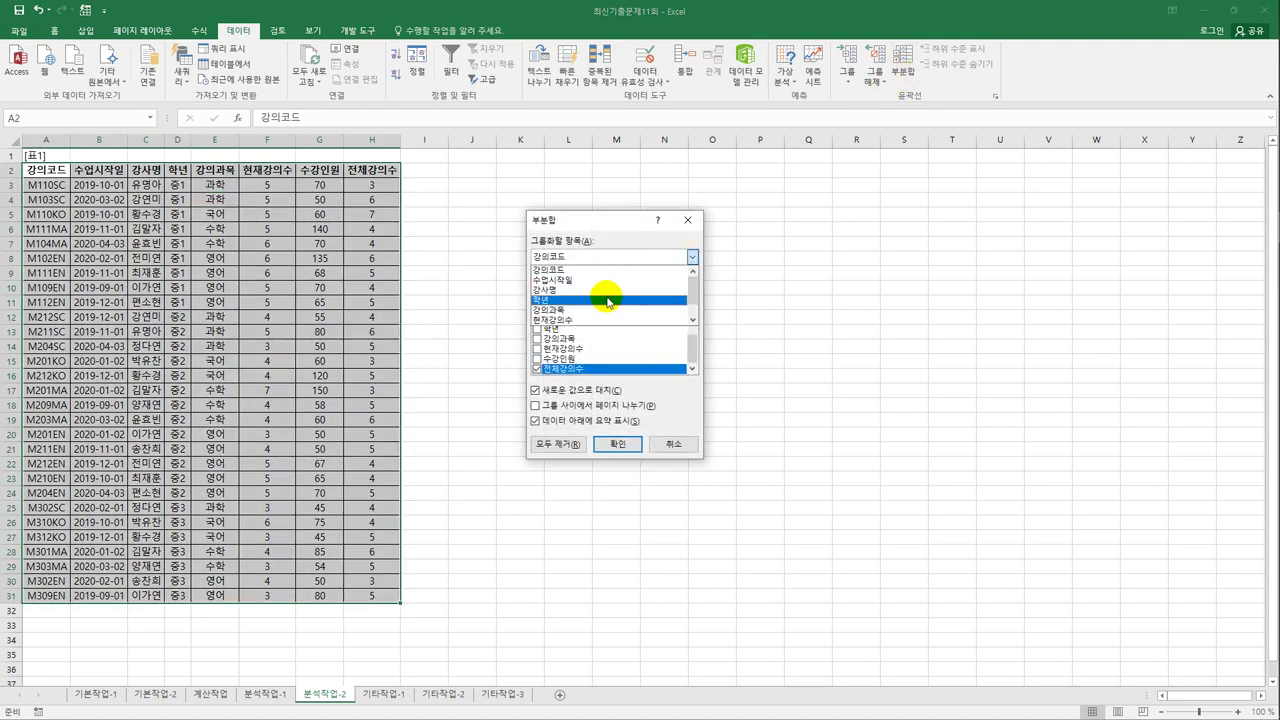
left_click(607, 299)
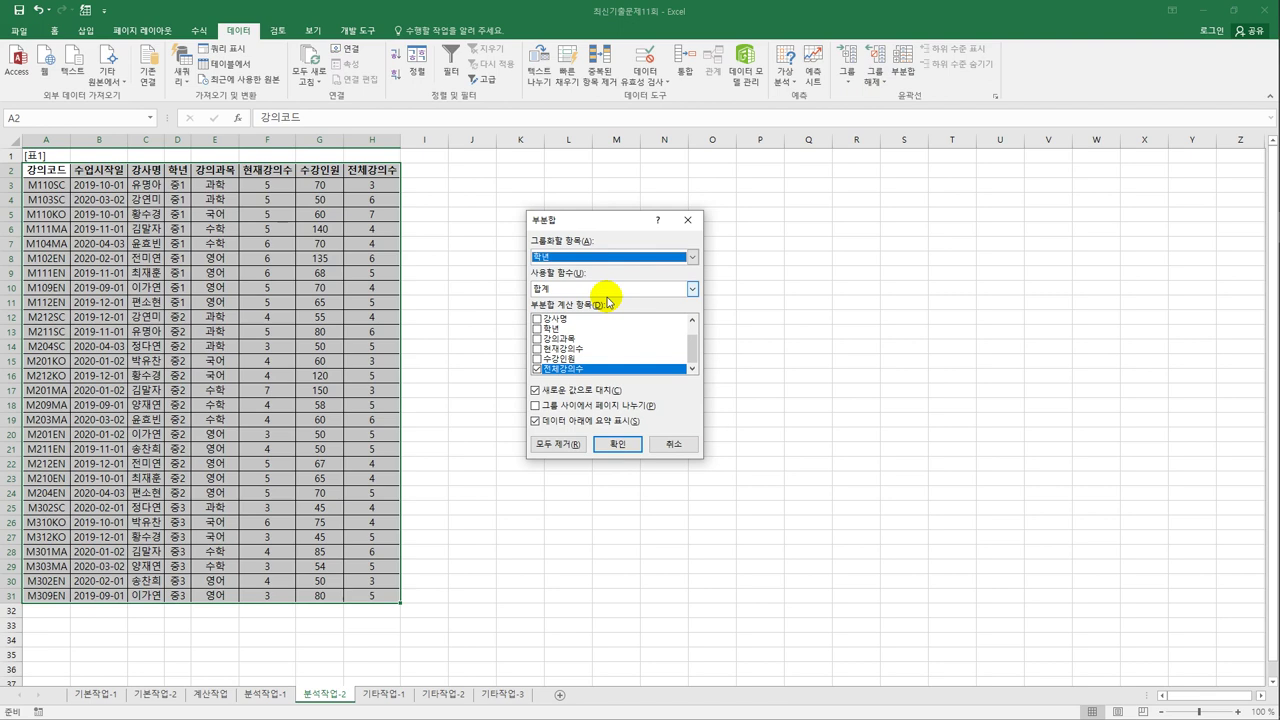
left_click(608, 288)
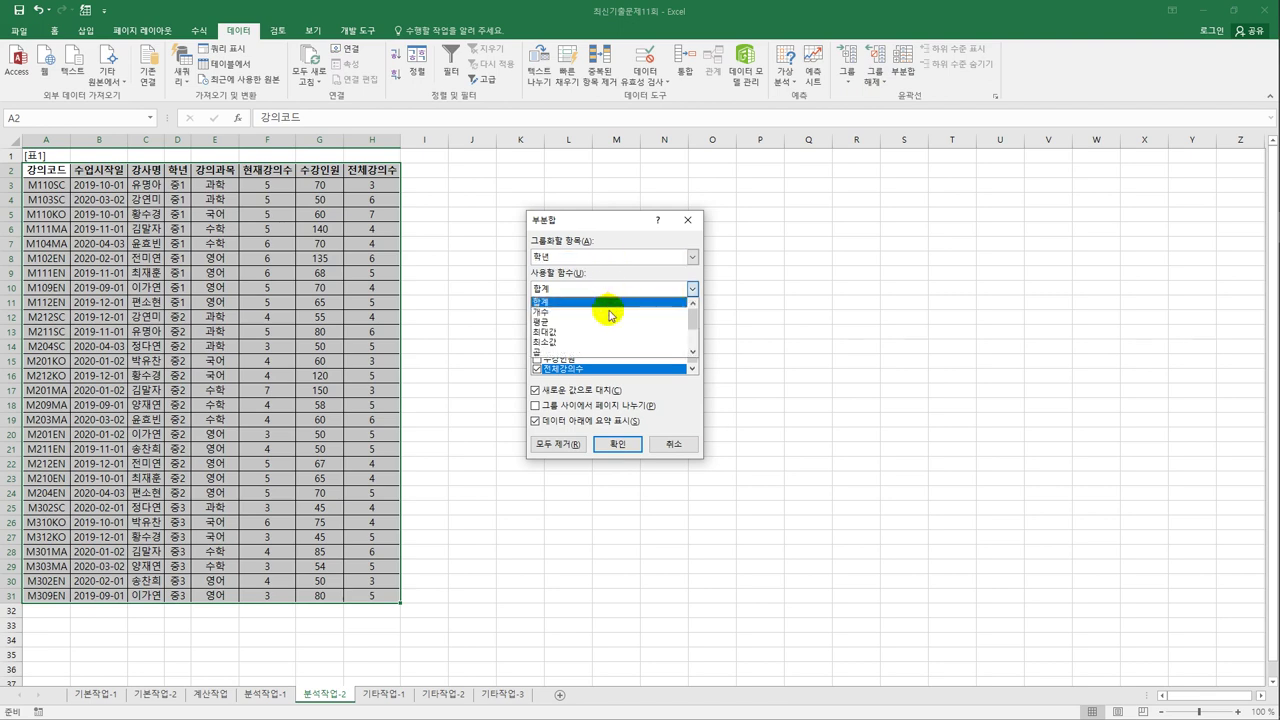
left_click(608, 322)
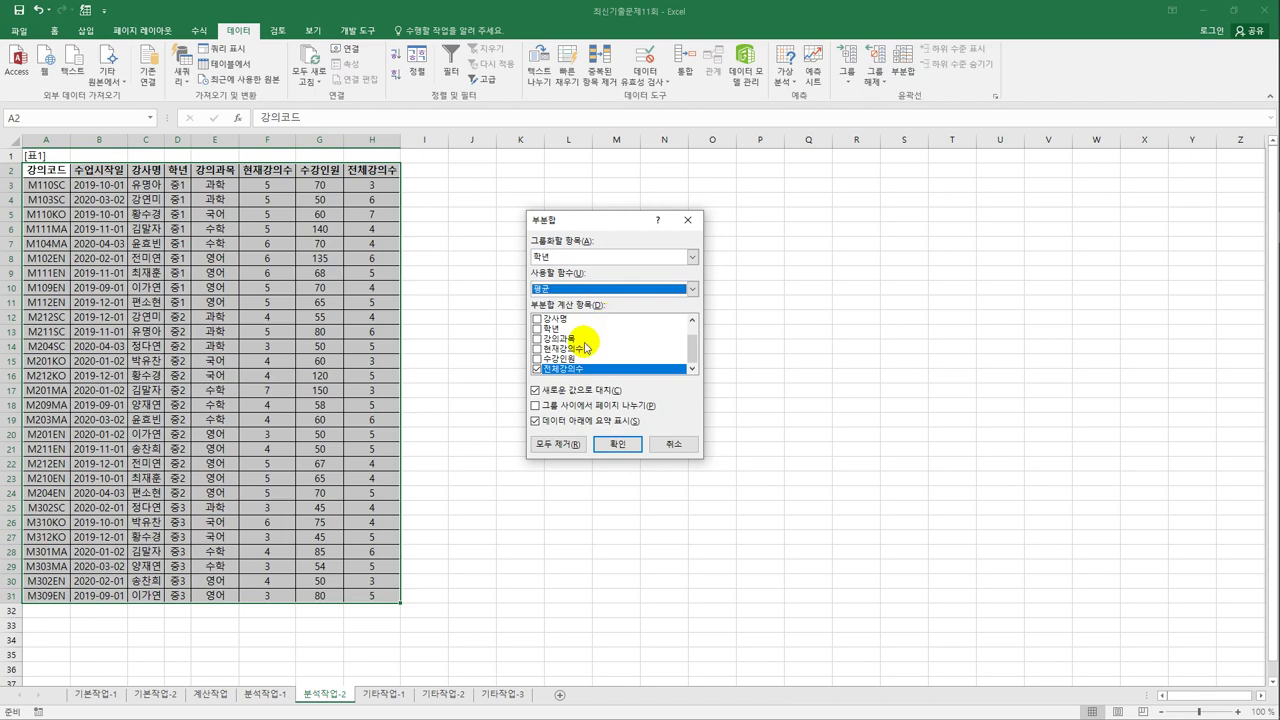
left_click(536, 370)
left_click(536, 358)
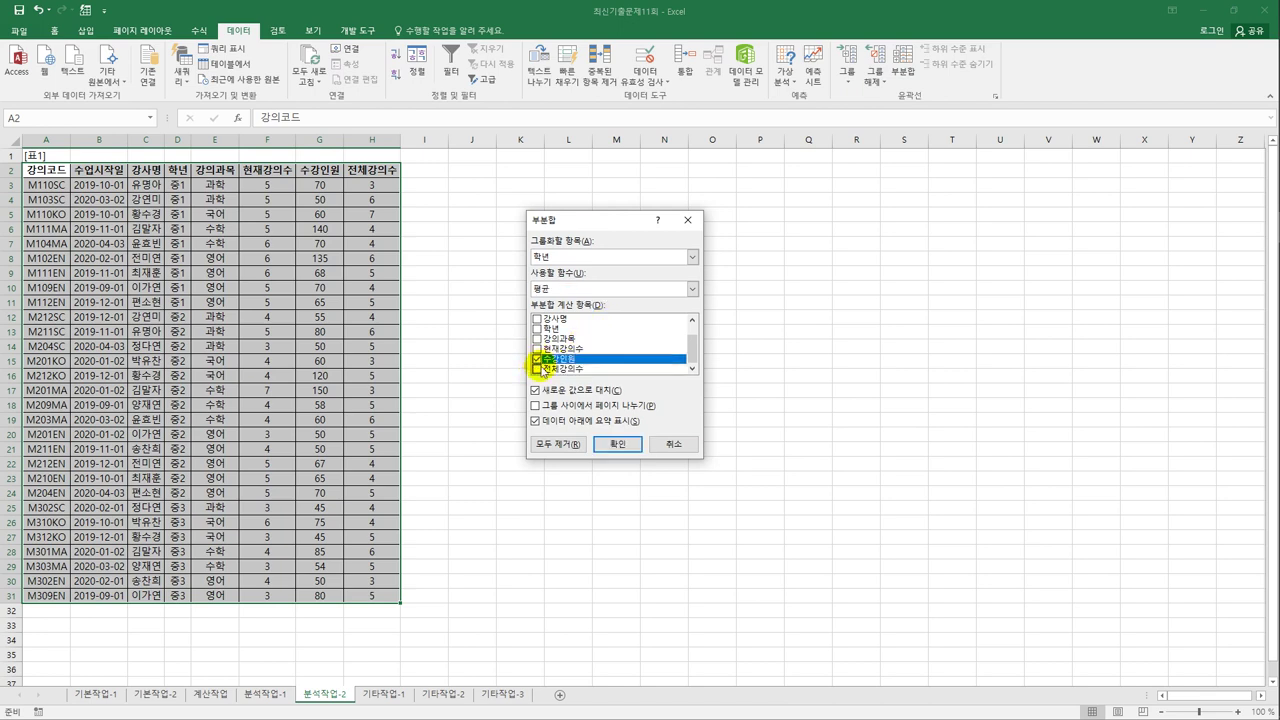
left_click(617, 445)
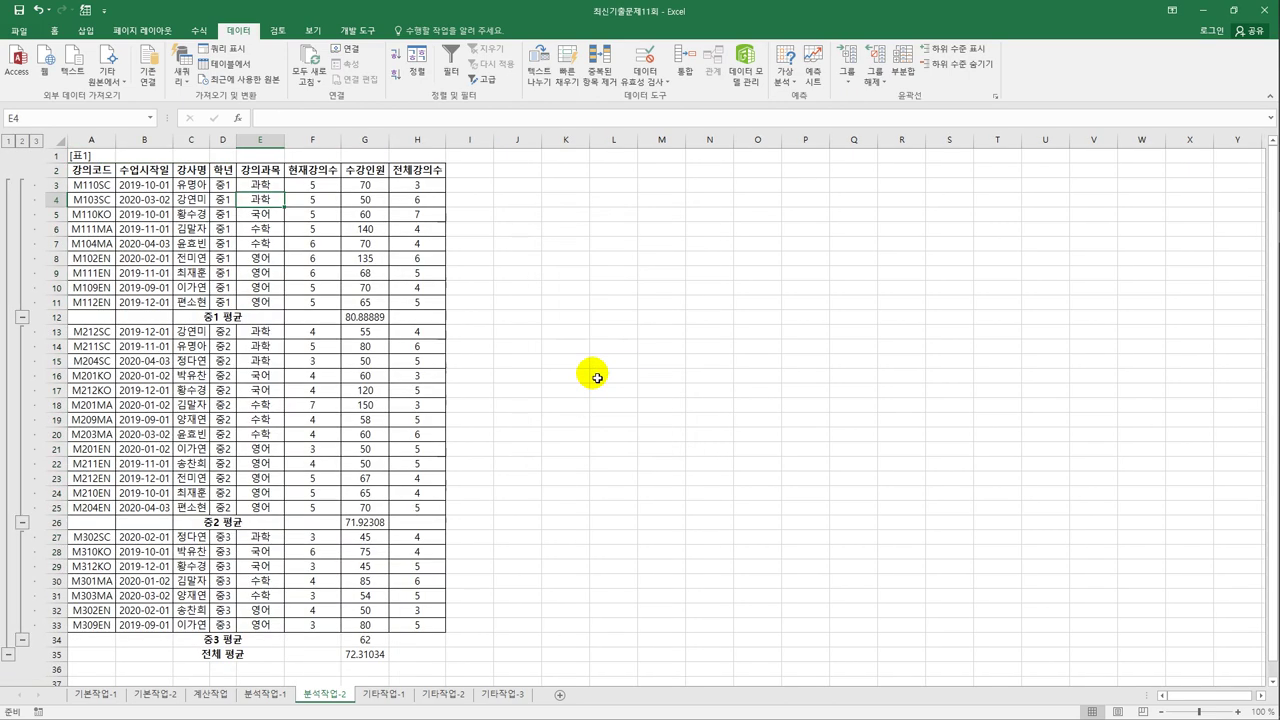
Step: Add a nested subtotal grouped by 강의과목 that counts (개수) only 전체강의수, without replacing the existing subtotals
left_click(903, 65)
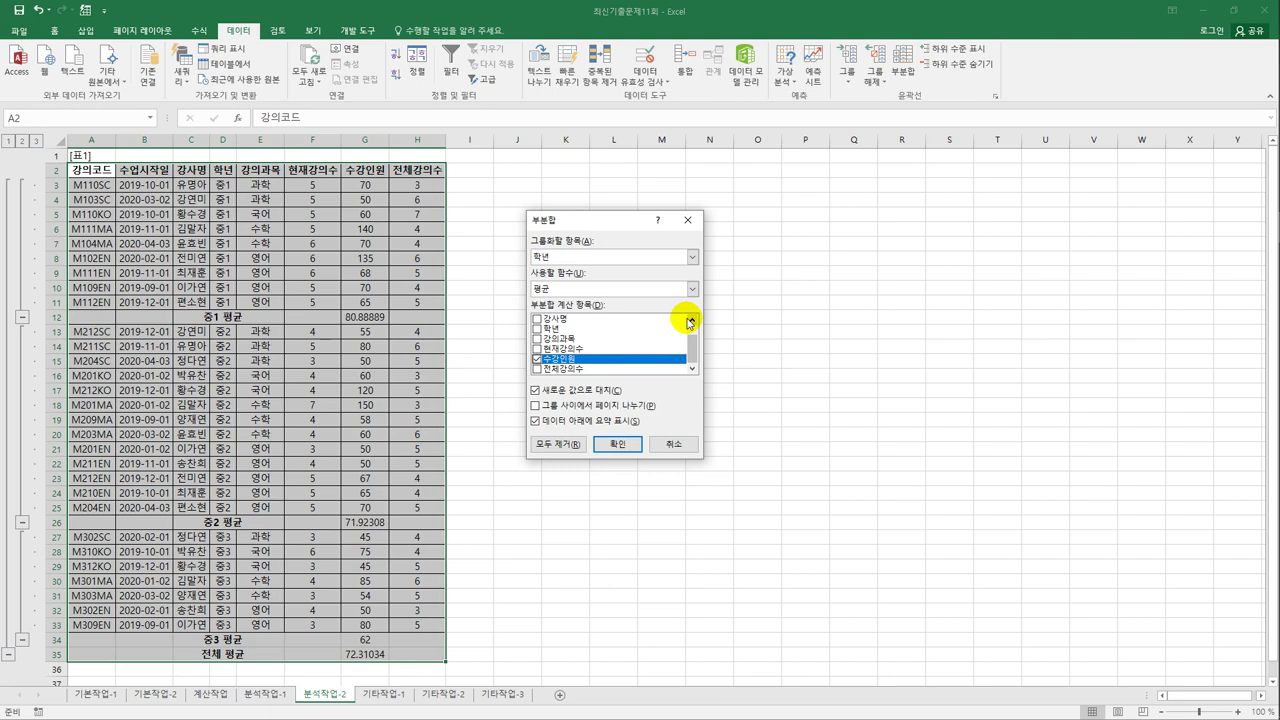
left_click(640, 288)
left_click(637, 251)
left_click(640, 252)
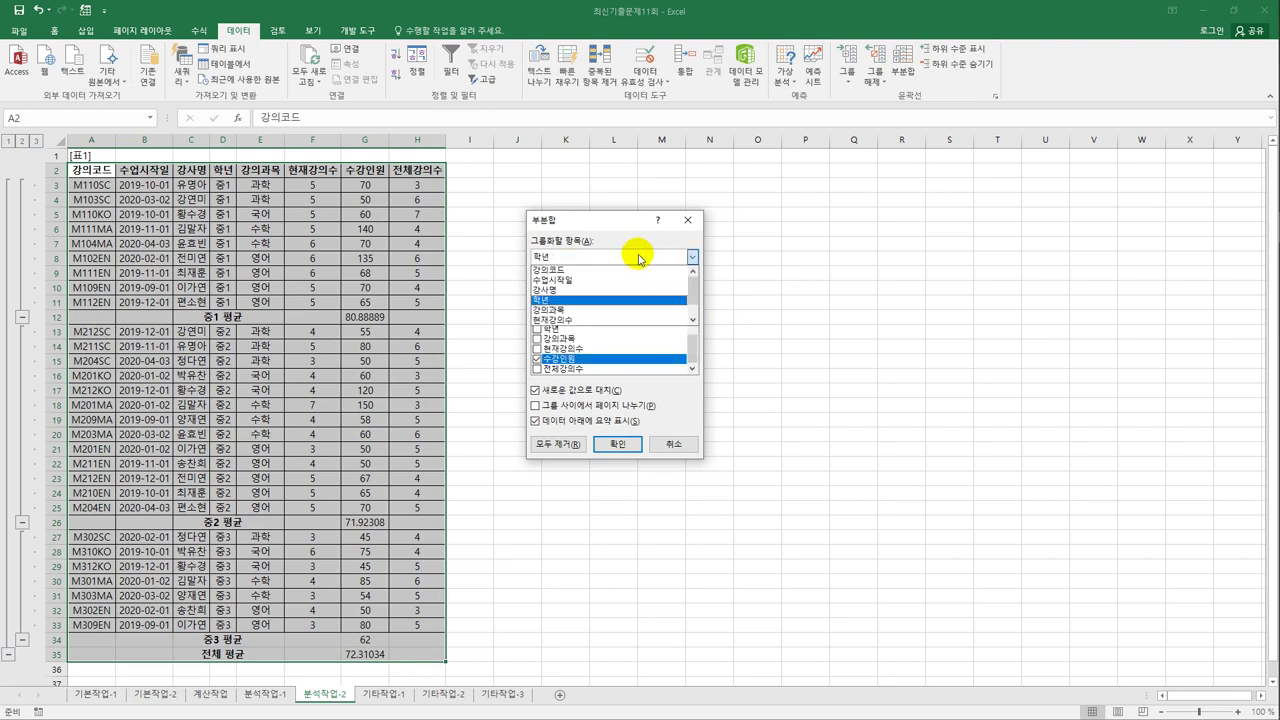
left_click(590, 309)
left_click(605, 289)
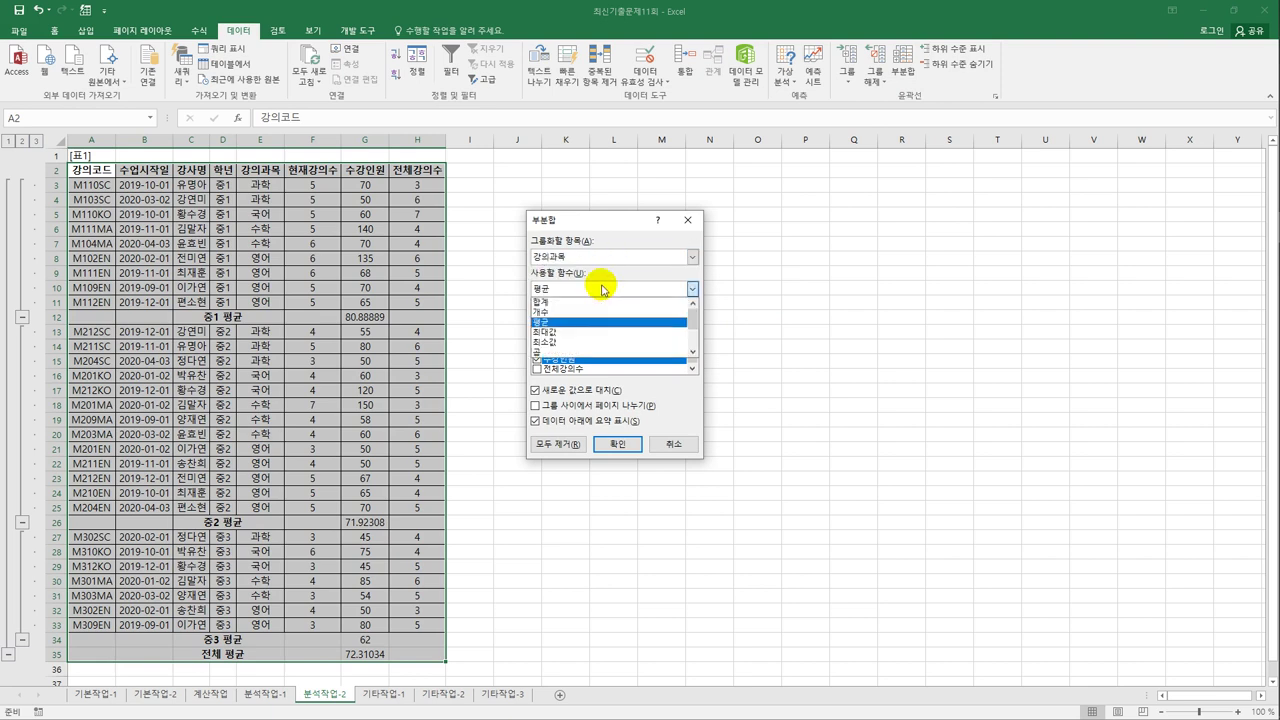
left_click(588, 313)
left_click(537, 358)
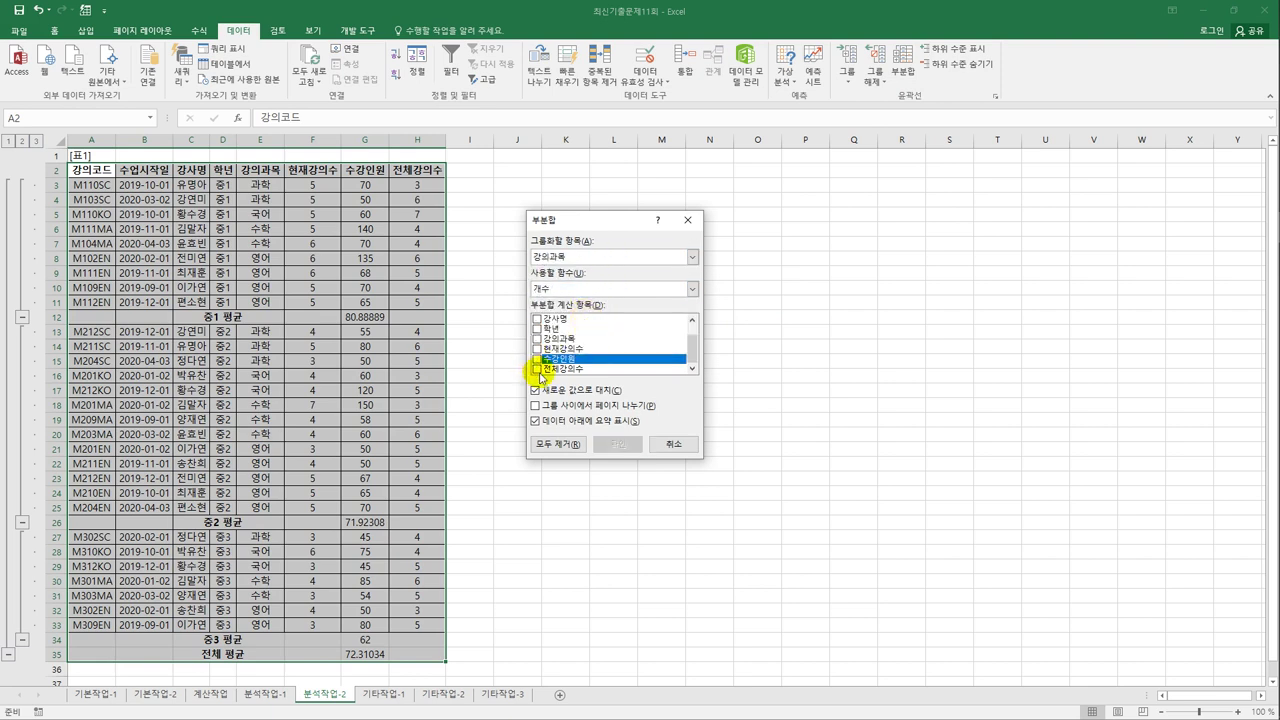
left_click(538, 369)
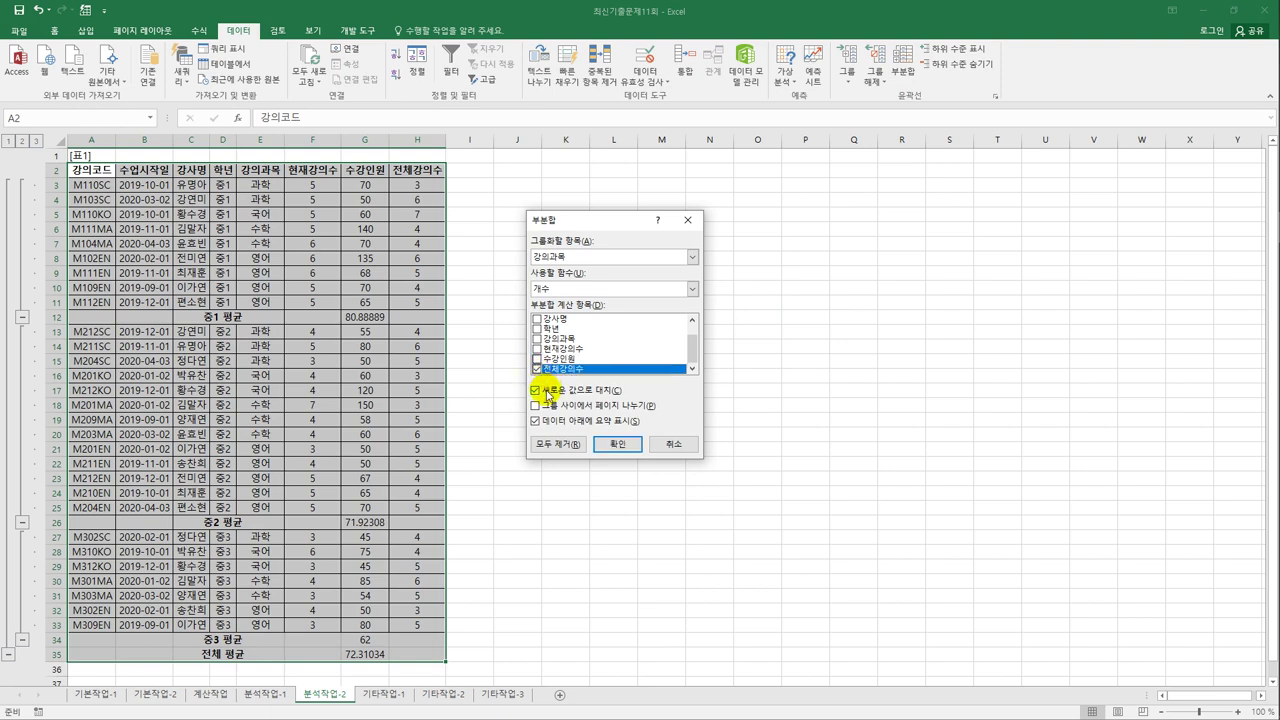
left_click(536, 390)
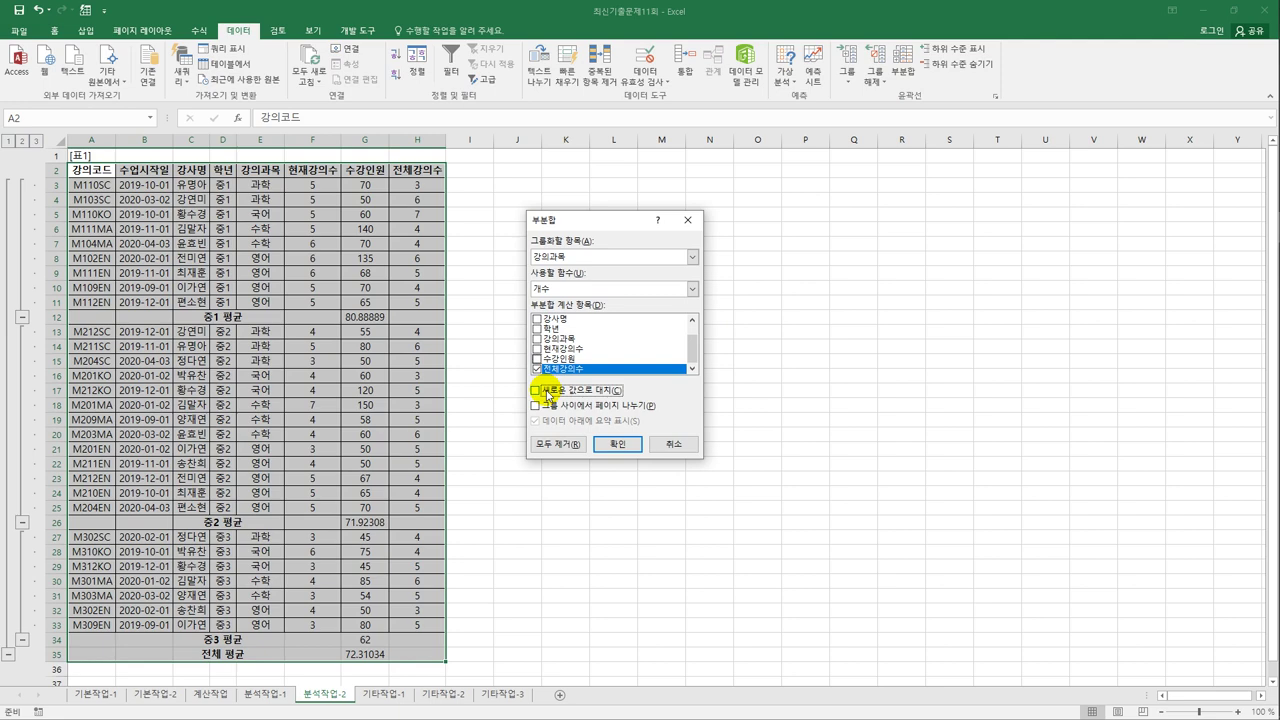
left_click(617, 445)
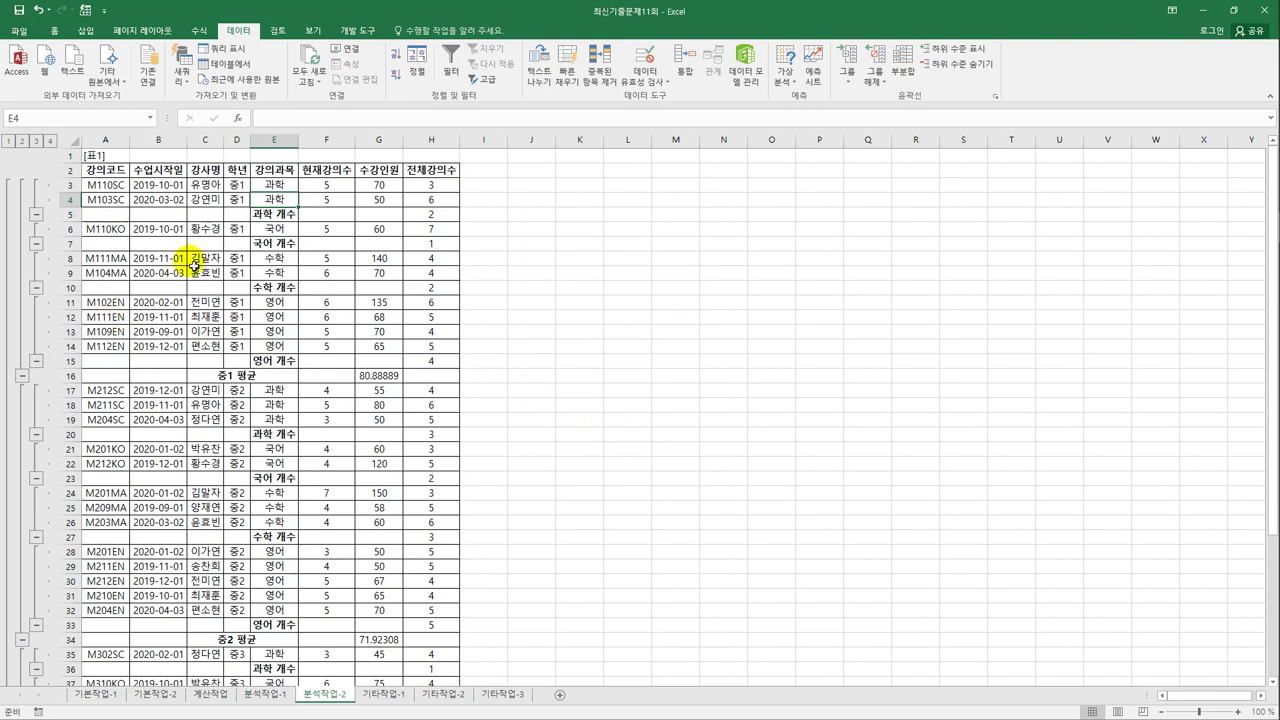
Step: Fit the width of the 학년 column (D) to its contents
left_click(512, 377)
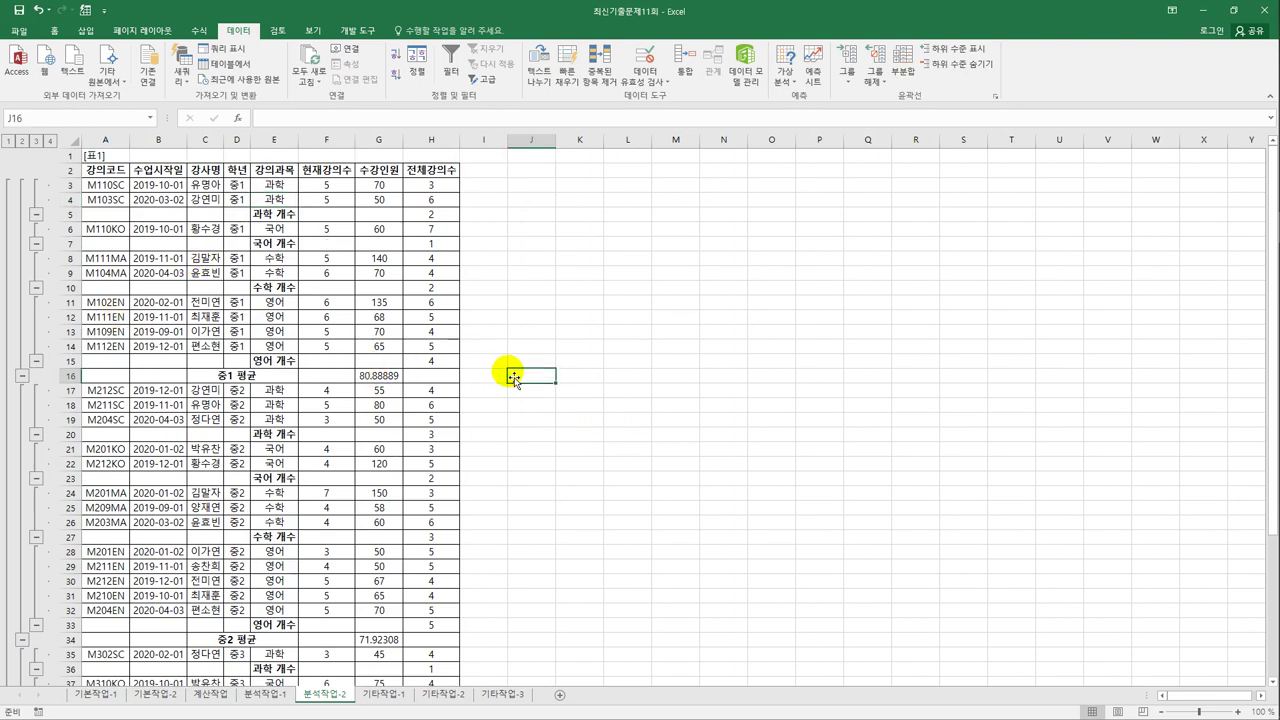
double_click(250, 138)
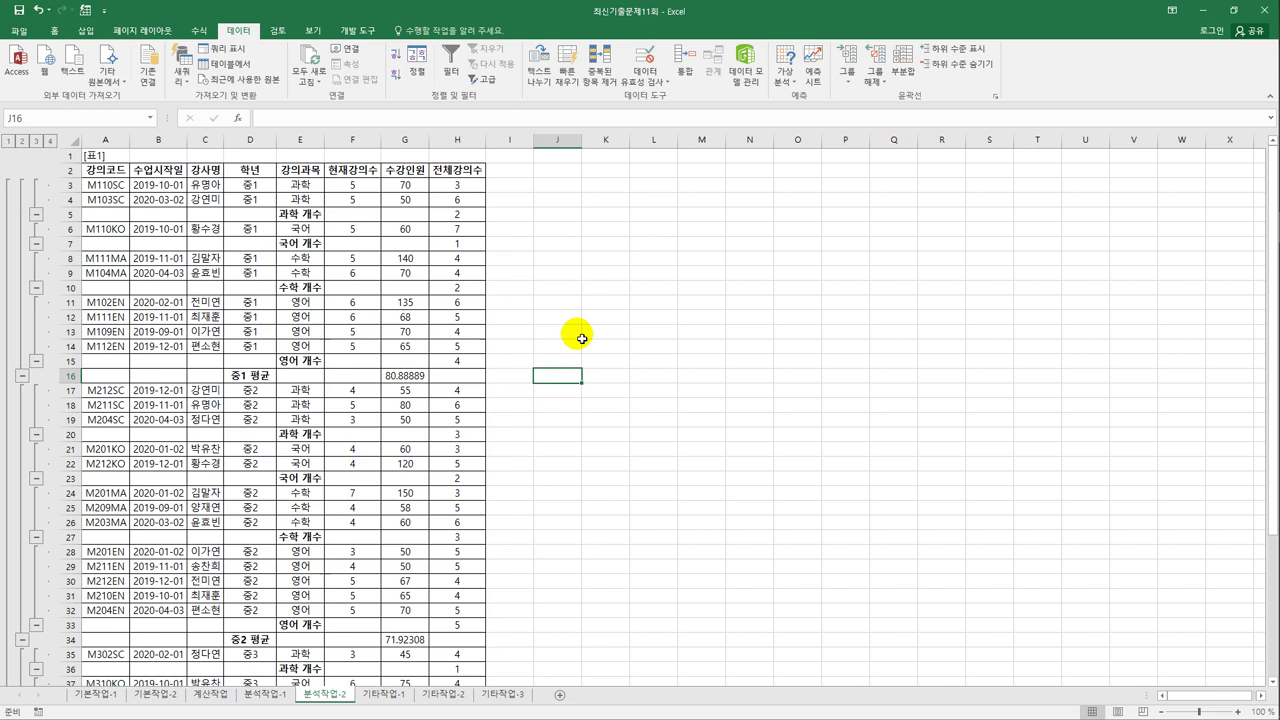
Step: On 기타작업-1, change the chart's 평균수강생 series to a line with markers (표식이 있는 꺾은선형) on the secondary axis
left_click(388, 694)
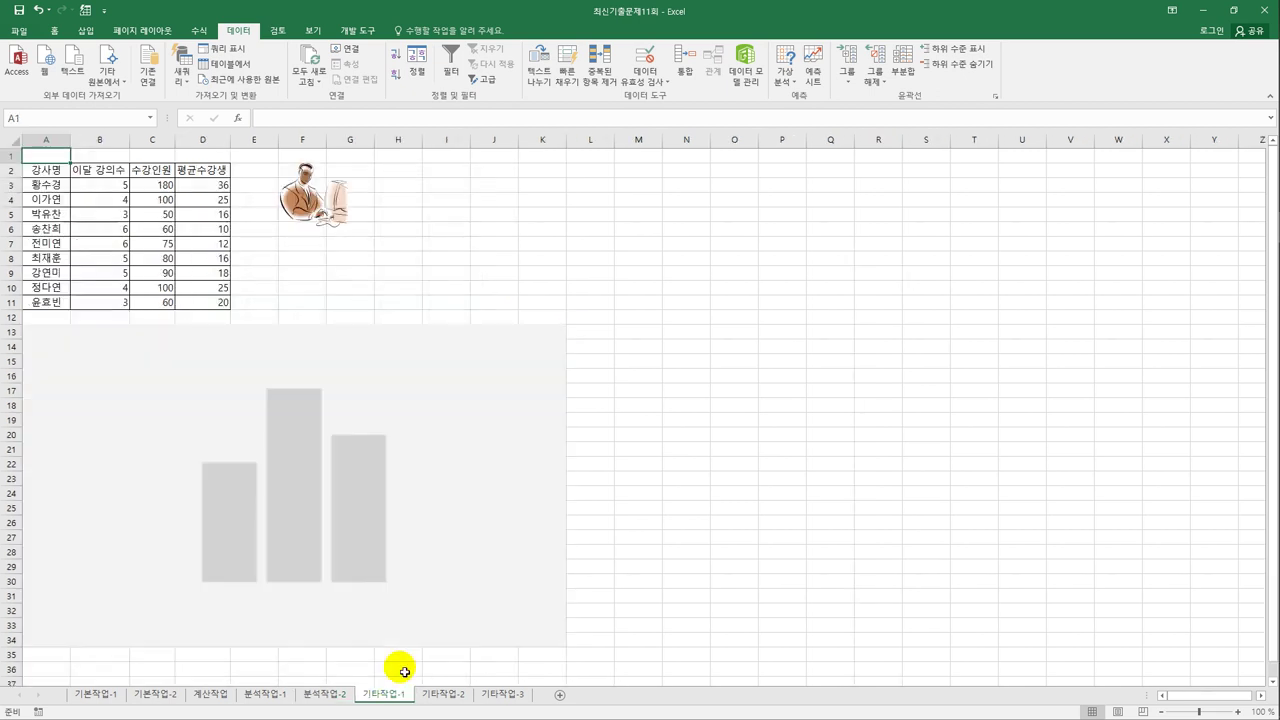
left_click(554, 400)
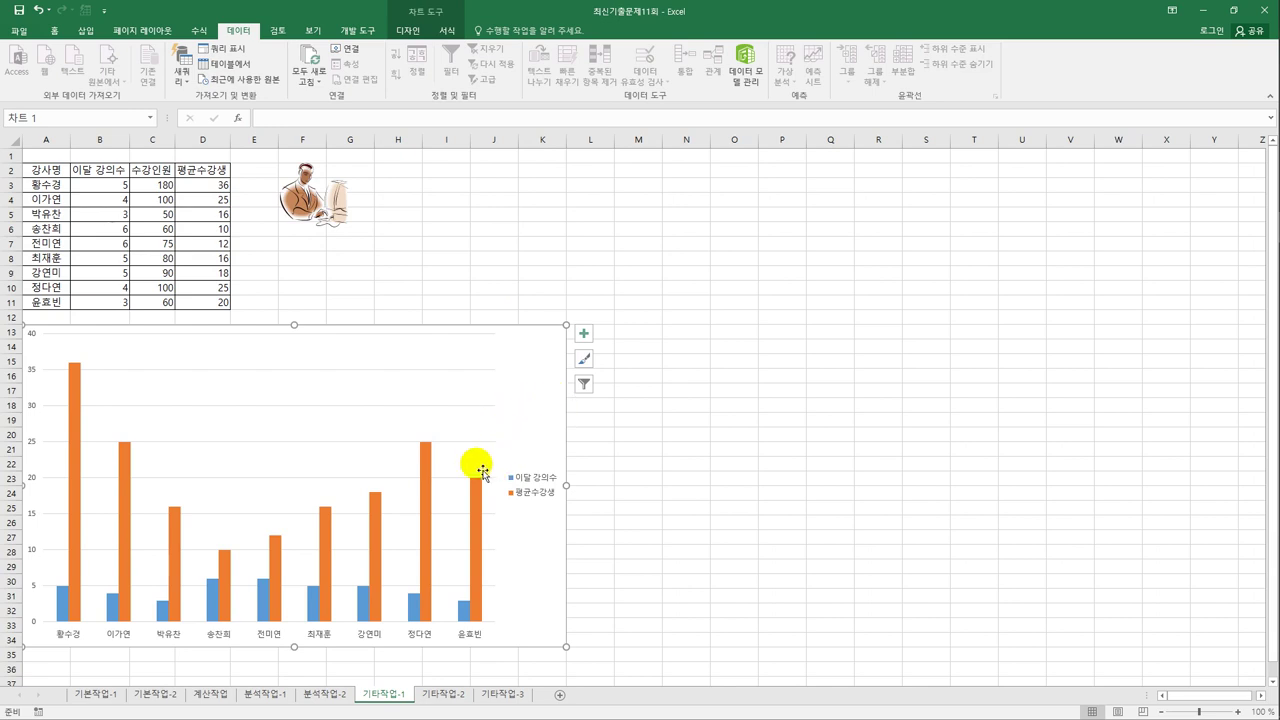
left_click(429, 458)
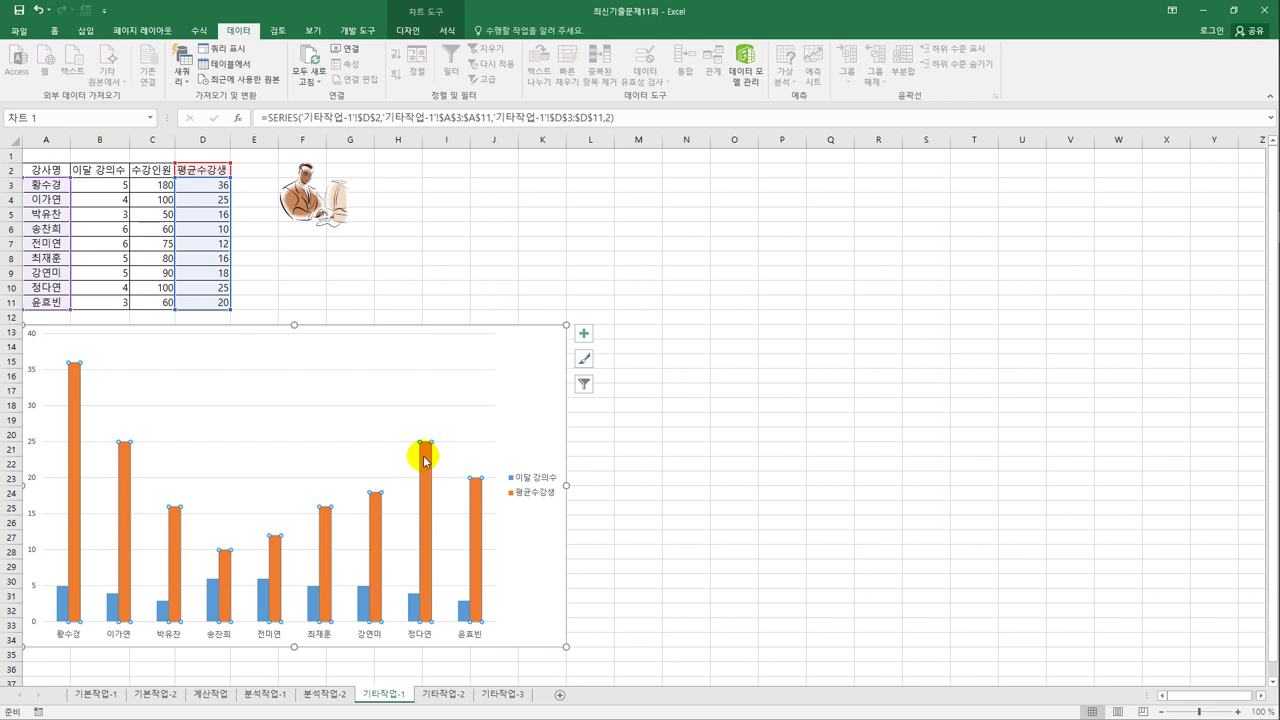
right_click(424, 460)
left_click(482, 500)
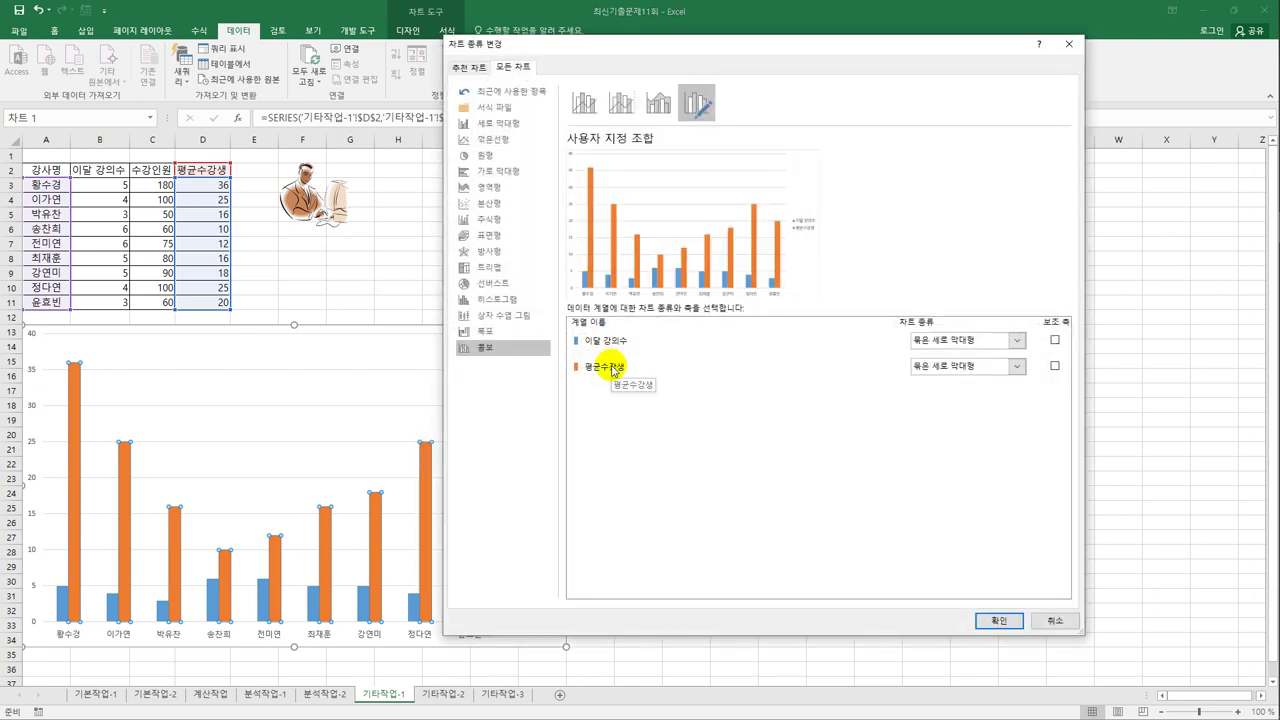
left_click(614, 369)
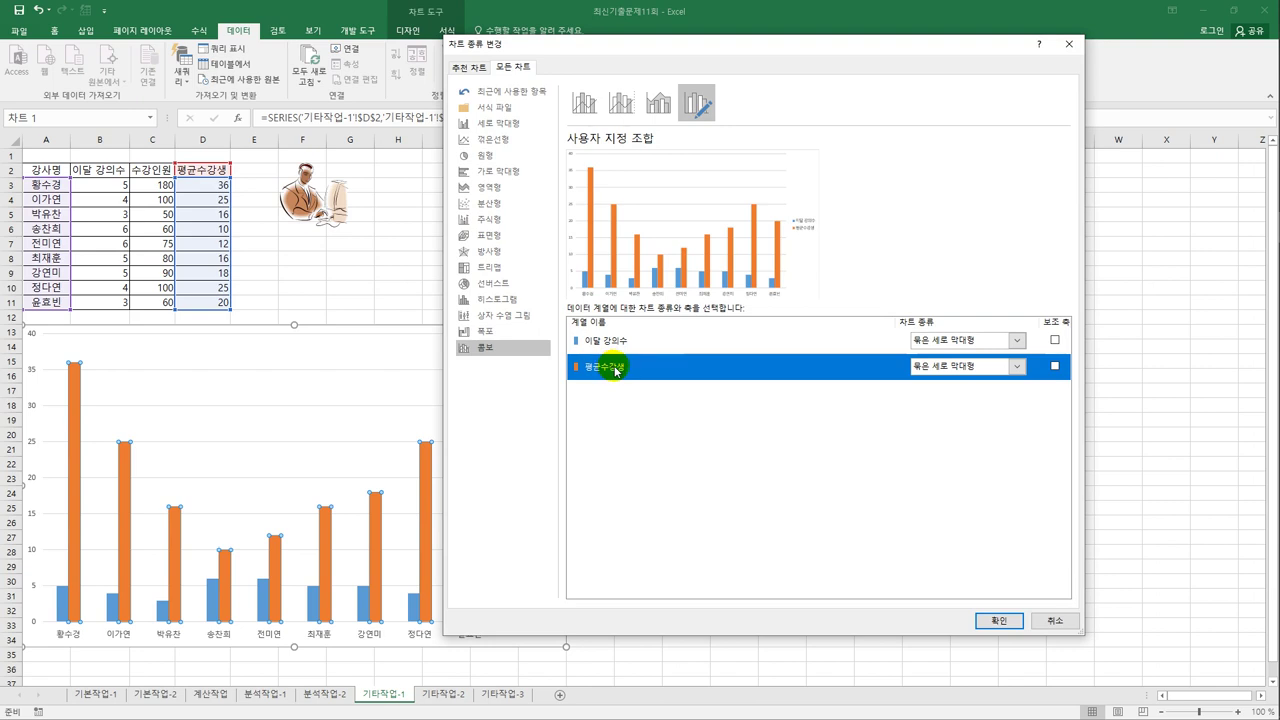
left_click(1015, 368)
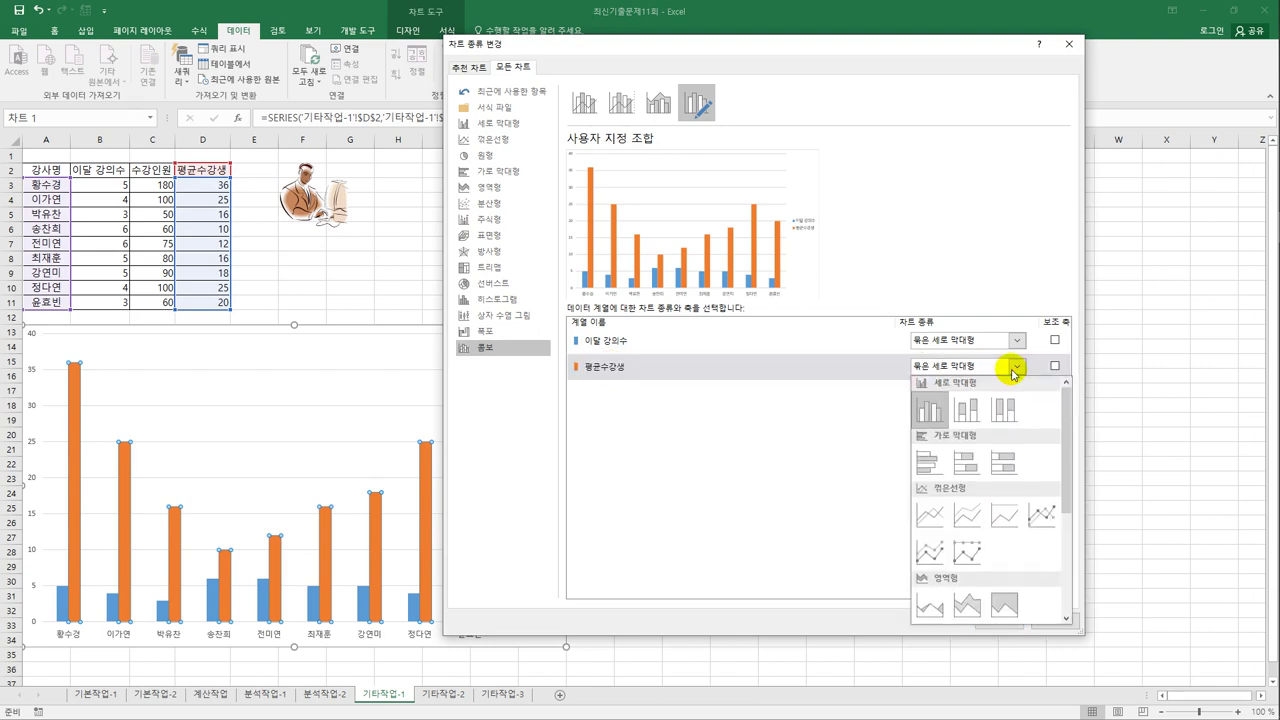
left_click(1038, 510)
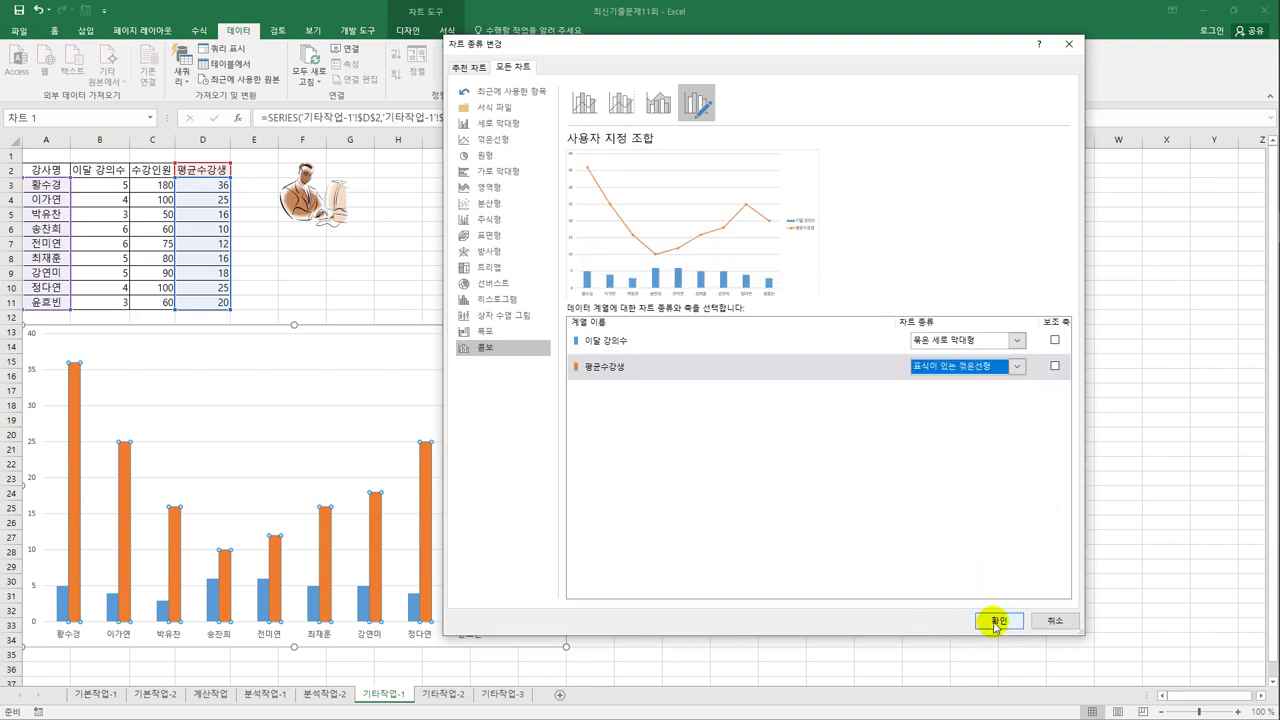
left_click(1055, 368)
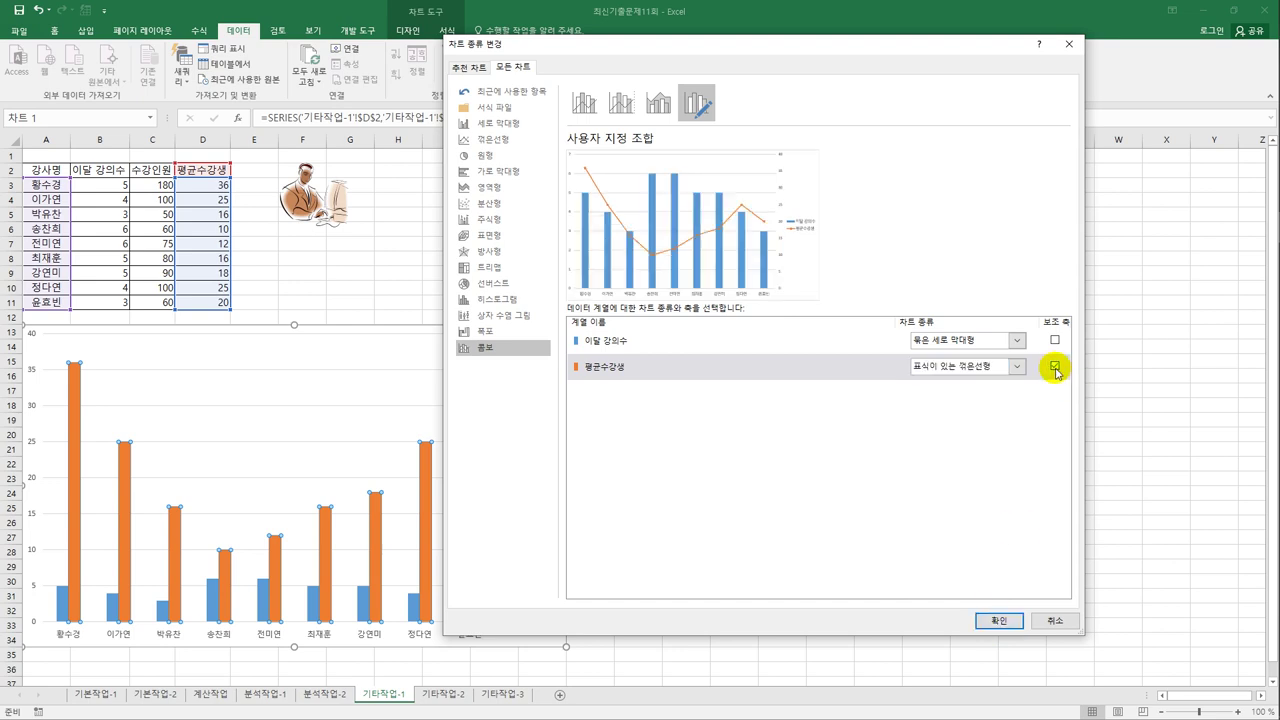
left_click(985, 620)
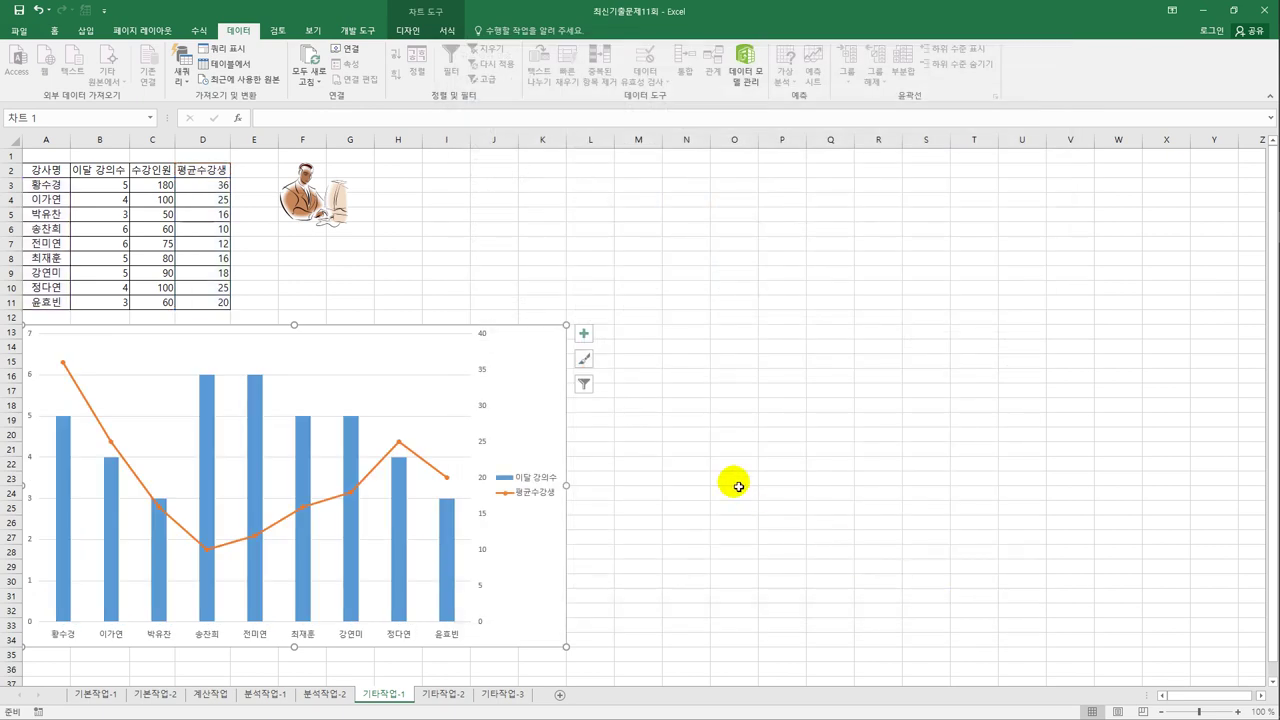
Step: Apply the tenth quick layout to the chart, with a chart title, line data labels and the legend on the right
left_click(410, 30)
left_click(60, 72)
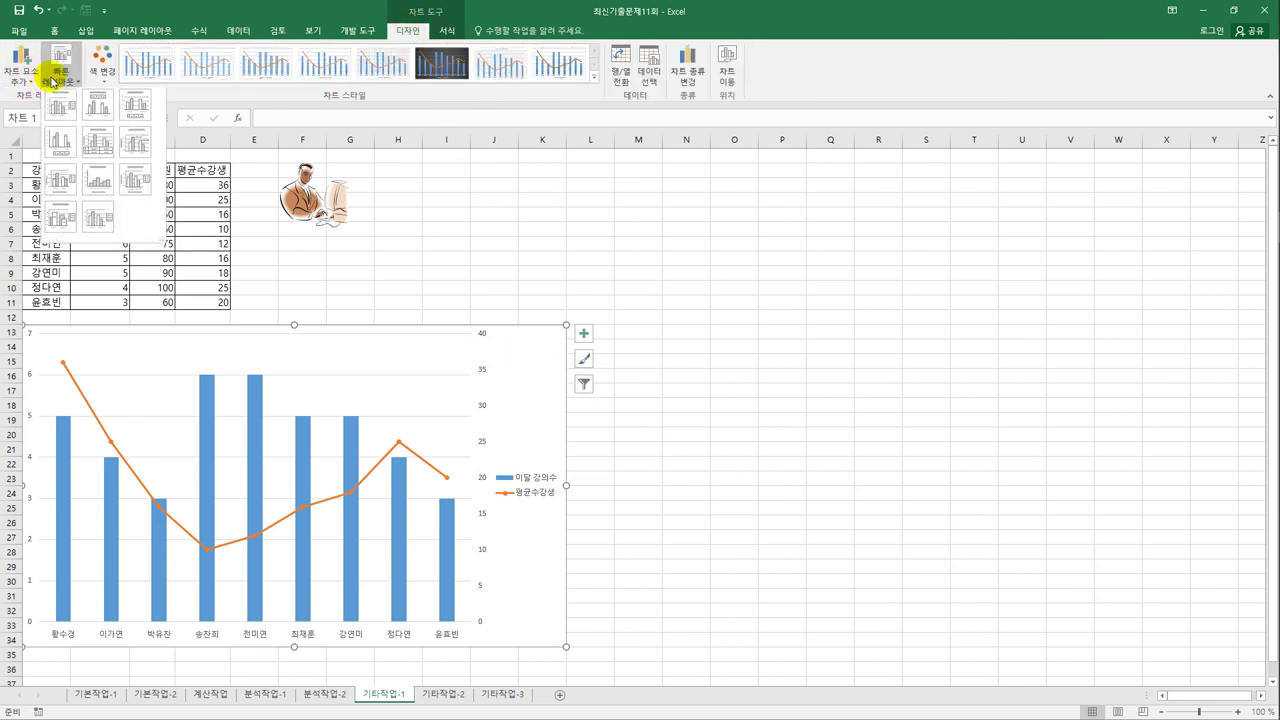
left_click(62, 224)
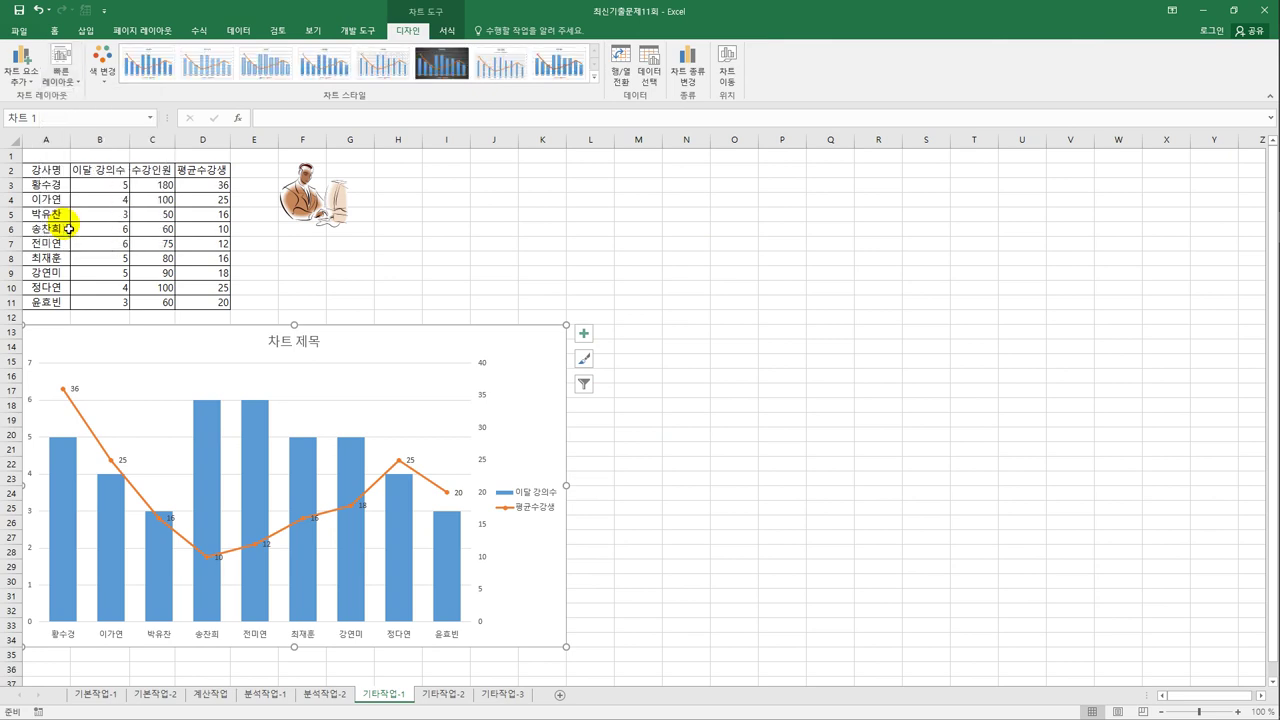
Step: Replace the chart title text with 강사별 강의수와 평균수강생
left_click(280, 344)
left_click_drag(268, 344, 323, 342)
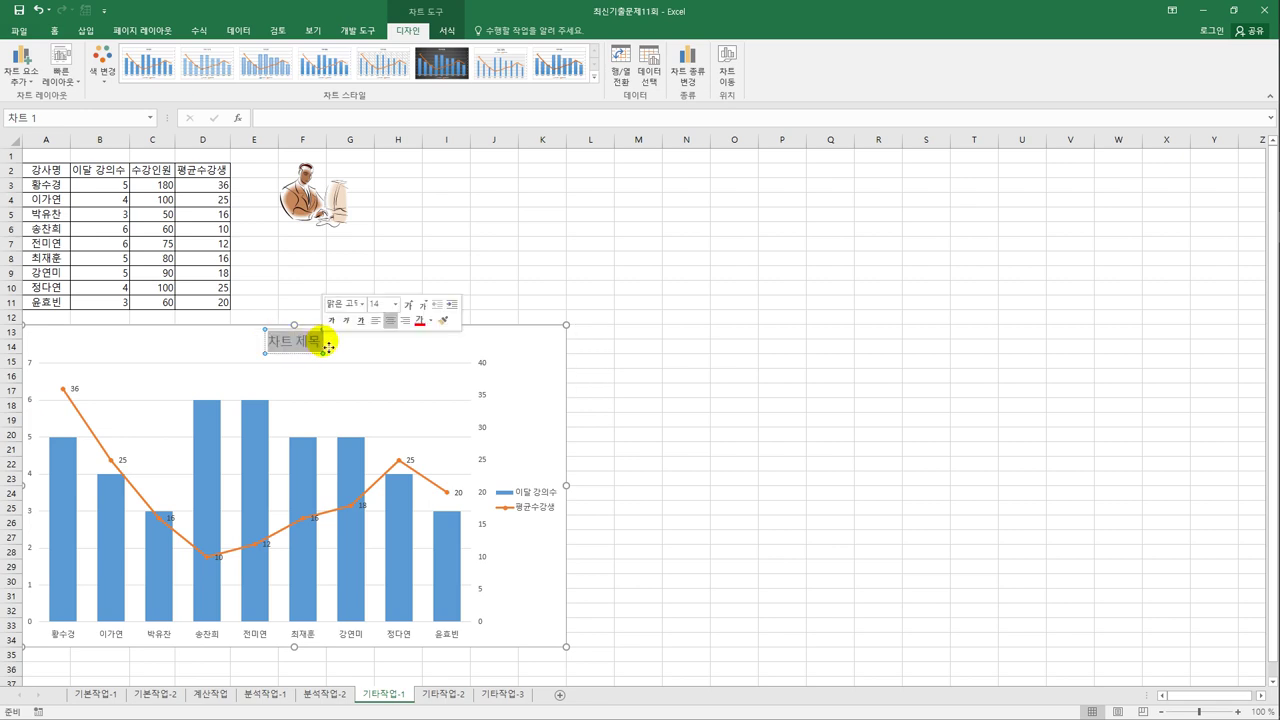
key("BackSpace")
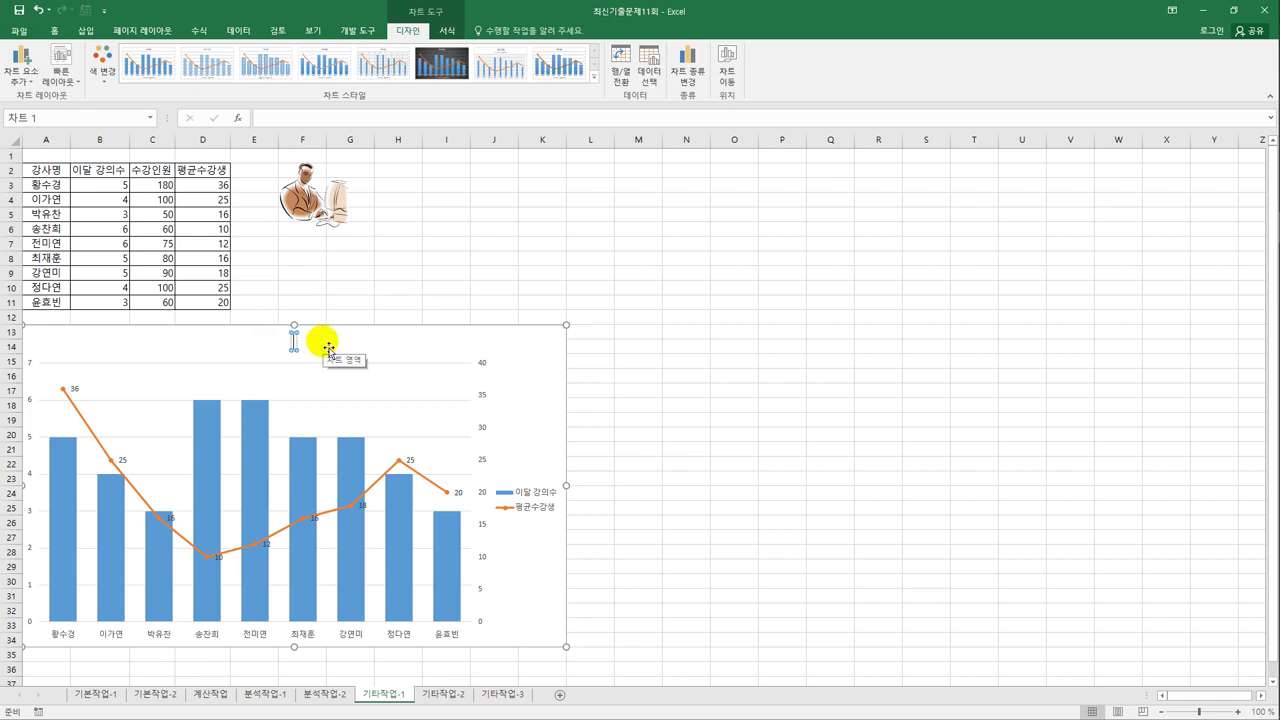
type("강사별")
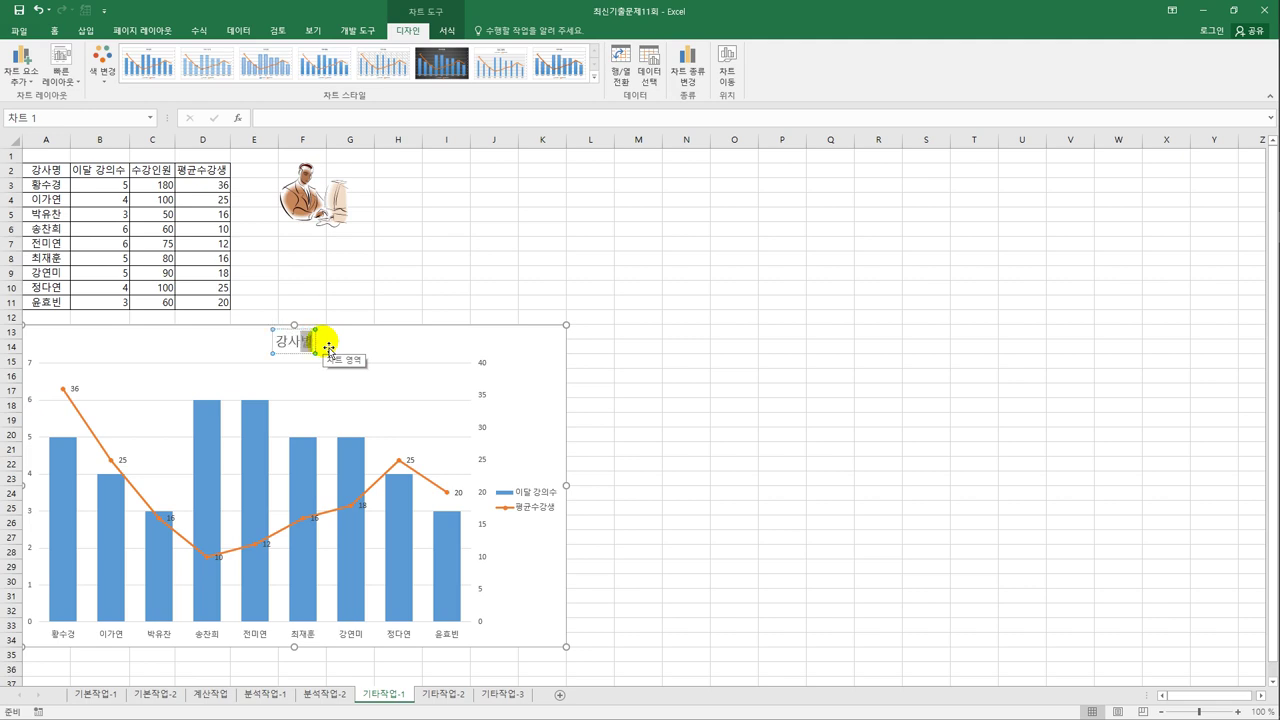
type(" 강의수")
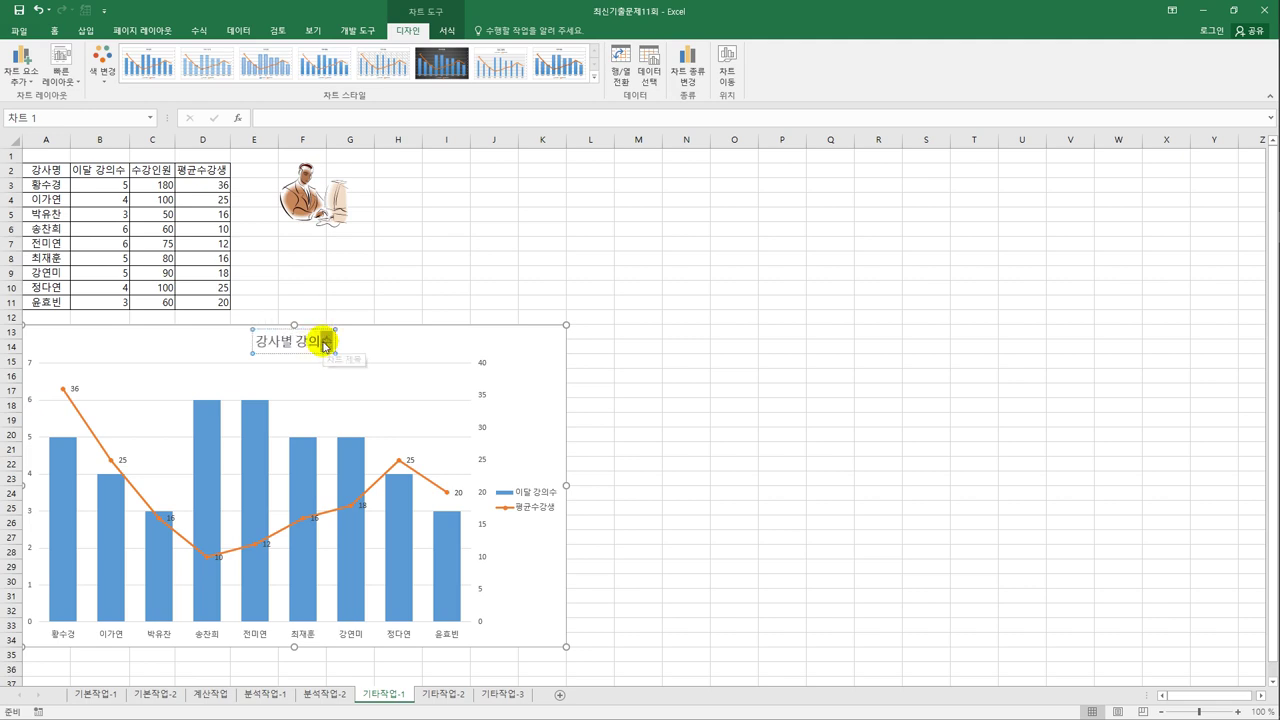
type("와 평균수강생")
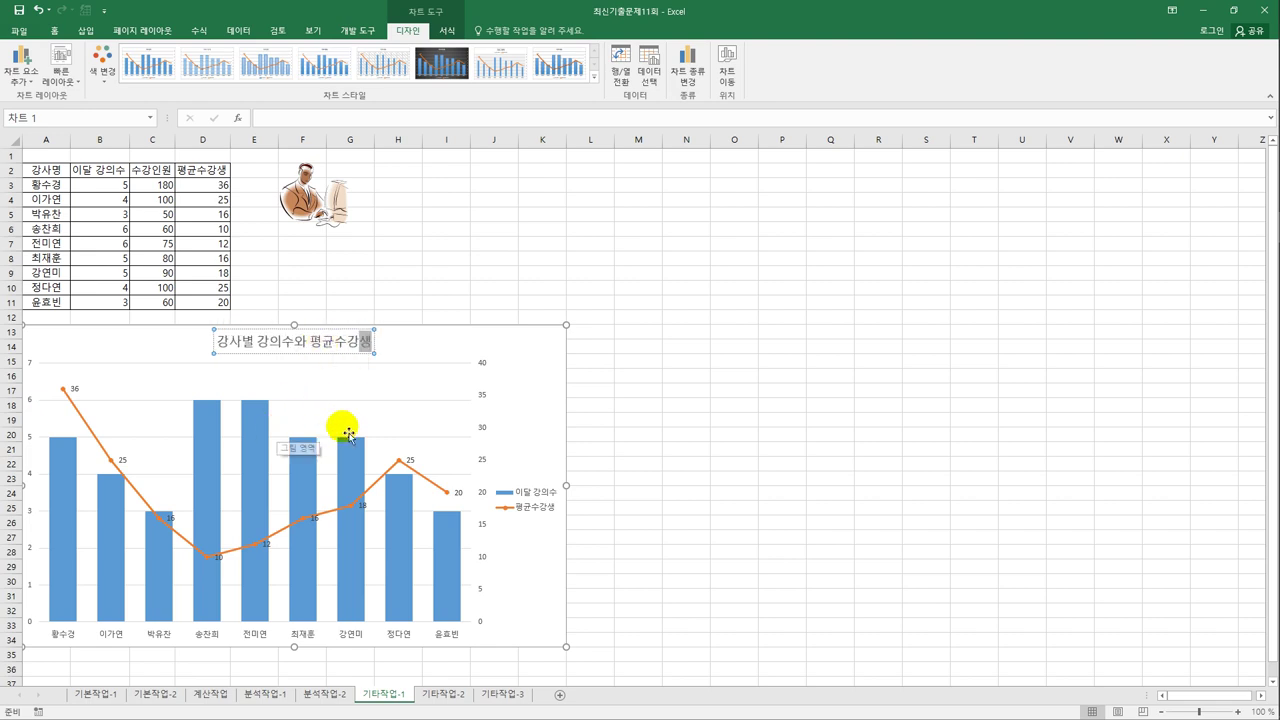
left_click(534, 420)
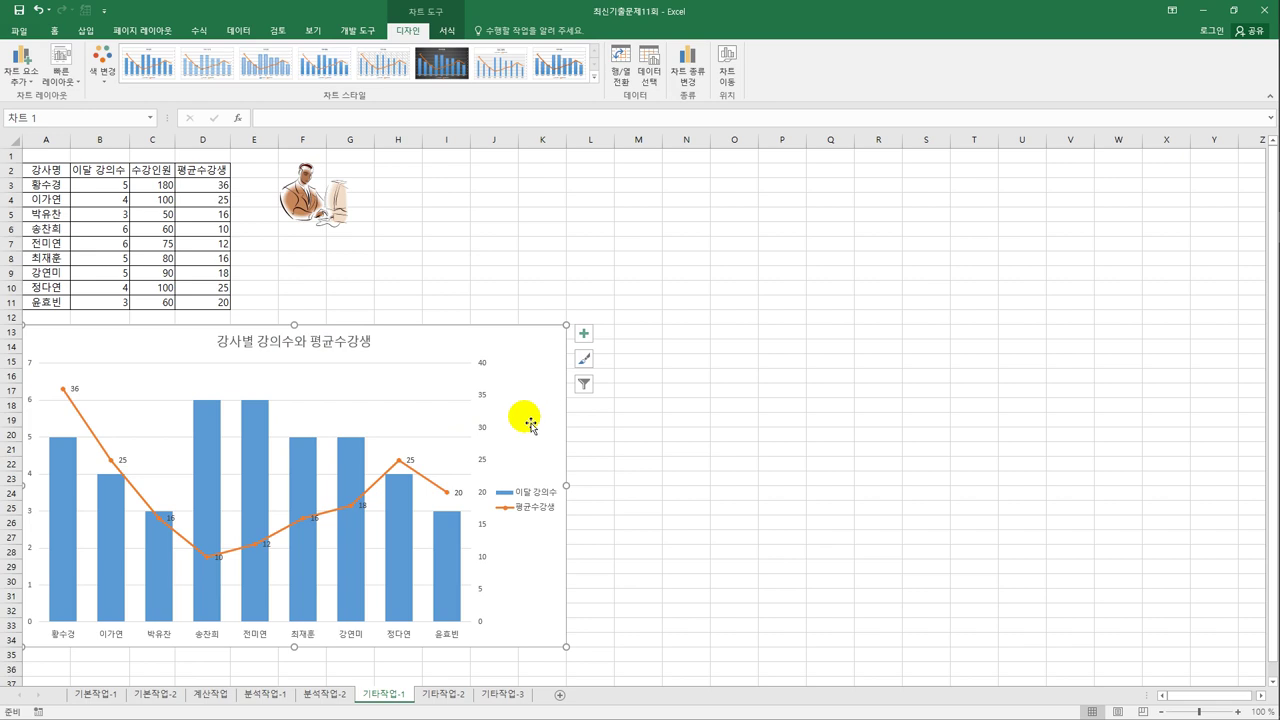
Step: Add axis titles to the chart's primary vertical (기본 세로) and secondary vertical (보조 세로) axes
left_click(584, 333)
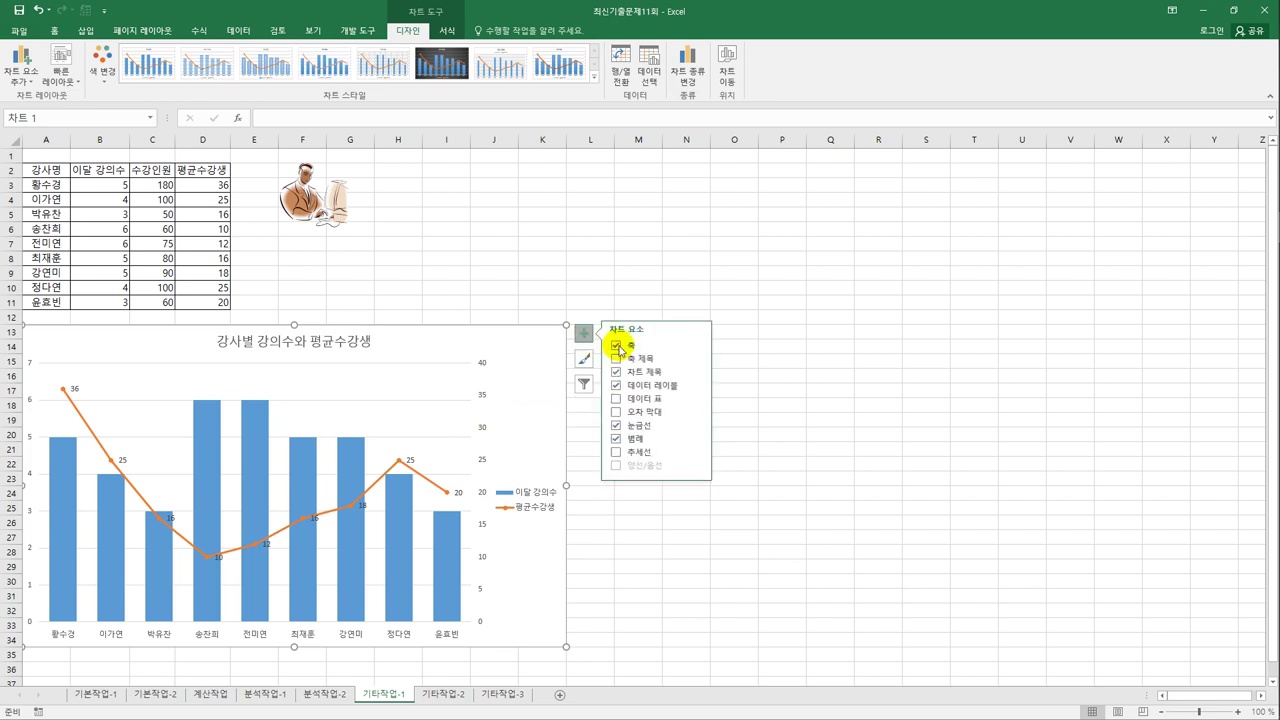
left_click(697, 358)
left_click(742, 369)
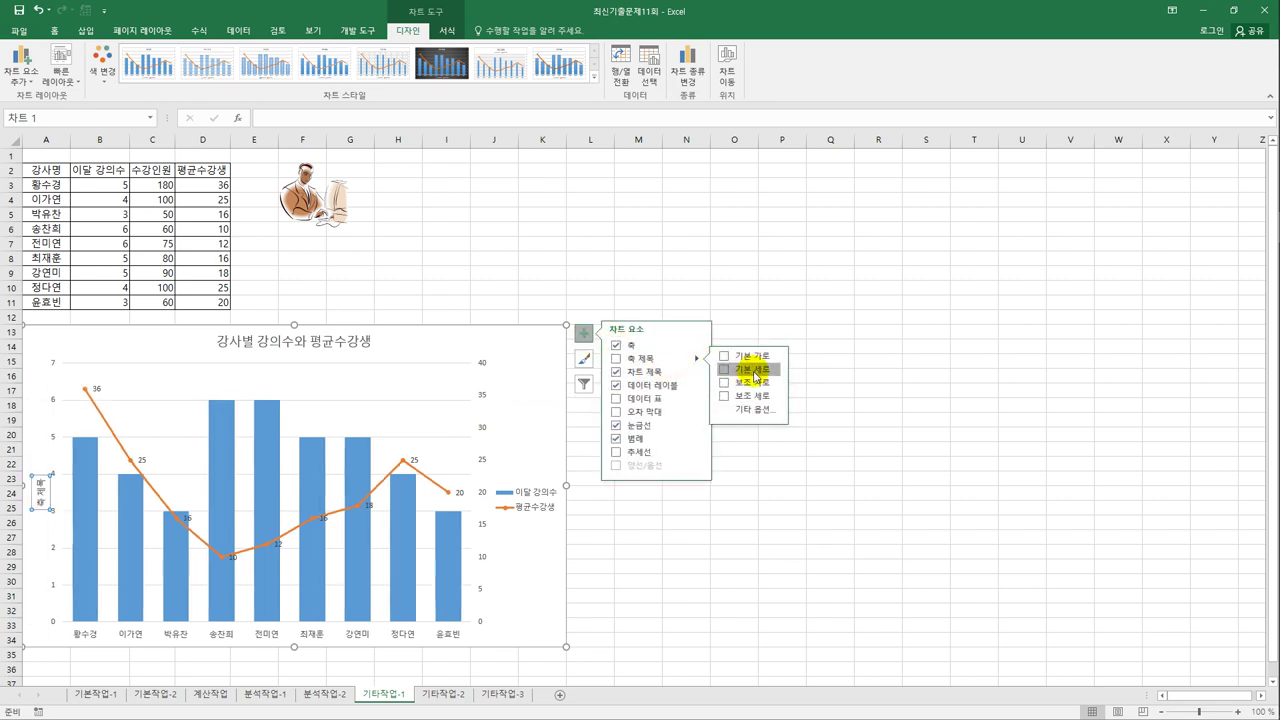
left_click(755, 397)
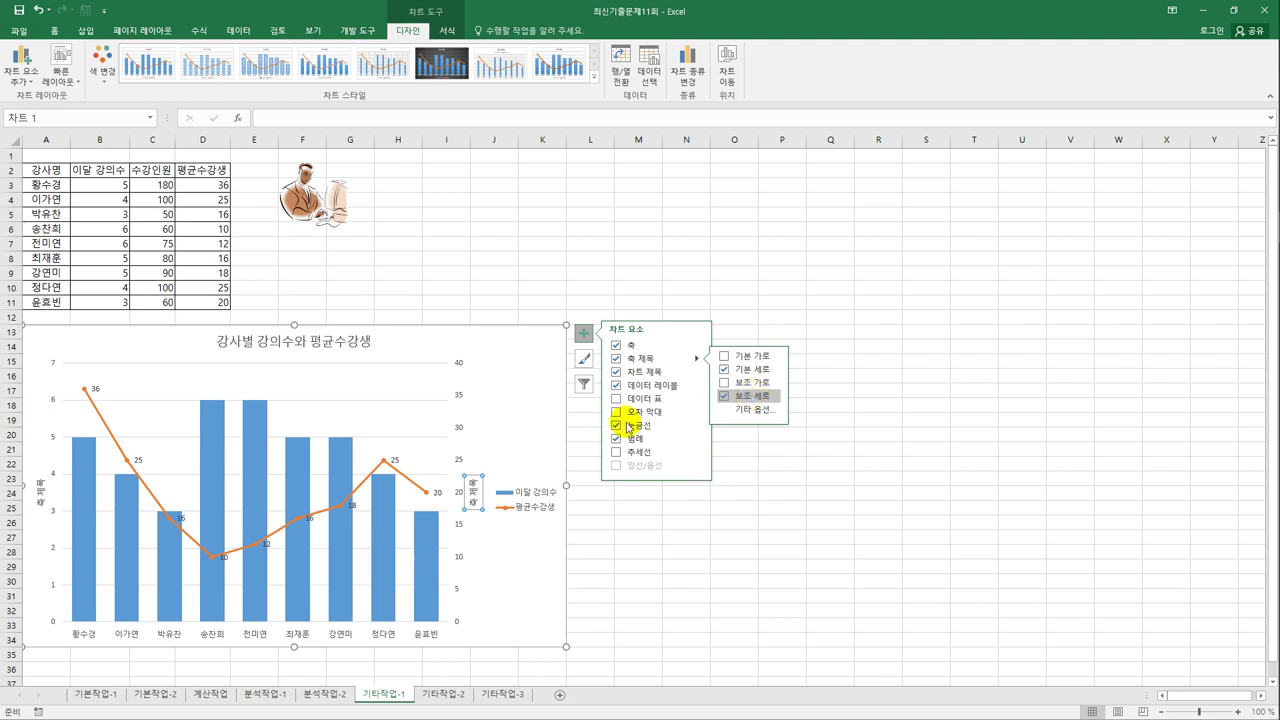
Step: Set the primary vertical axis title to 강의수 and the secondary vertical axis title to 수강생
left_click(47, 492)
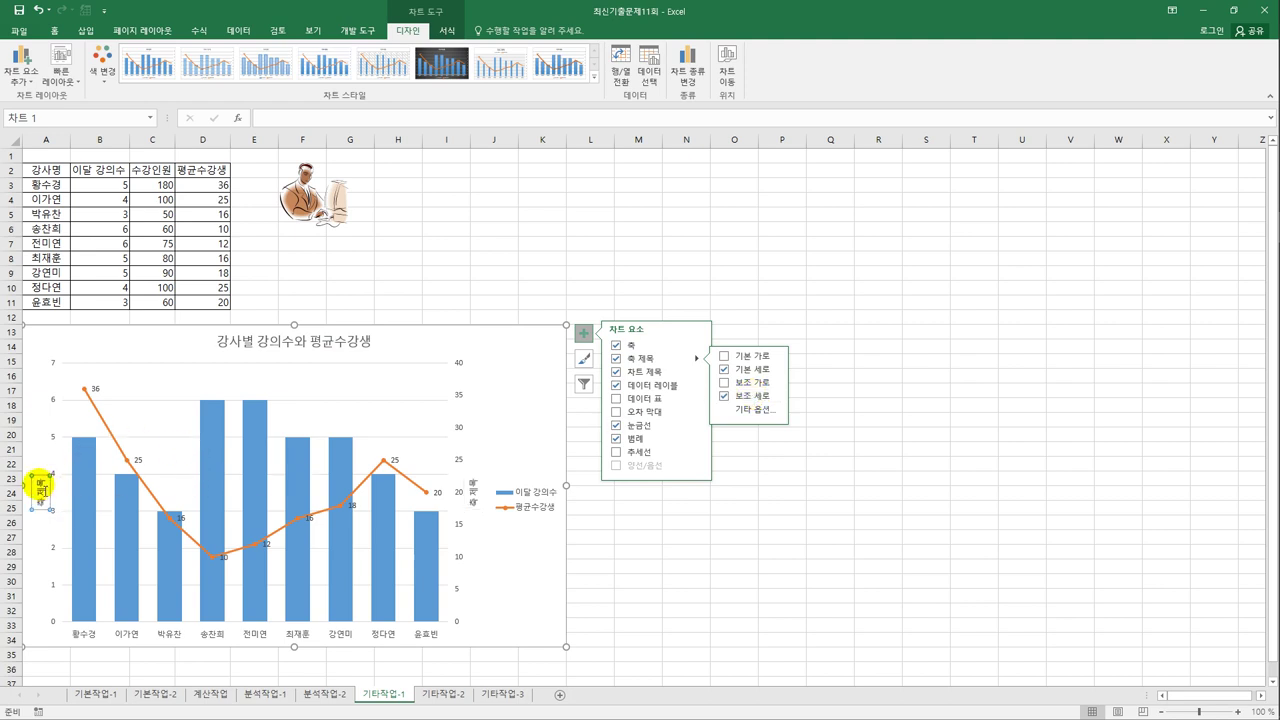
right_click(47, 512)
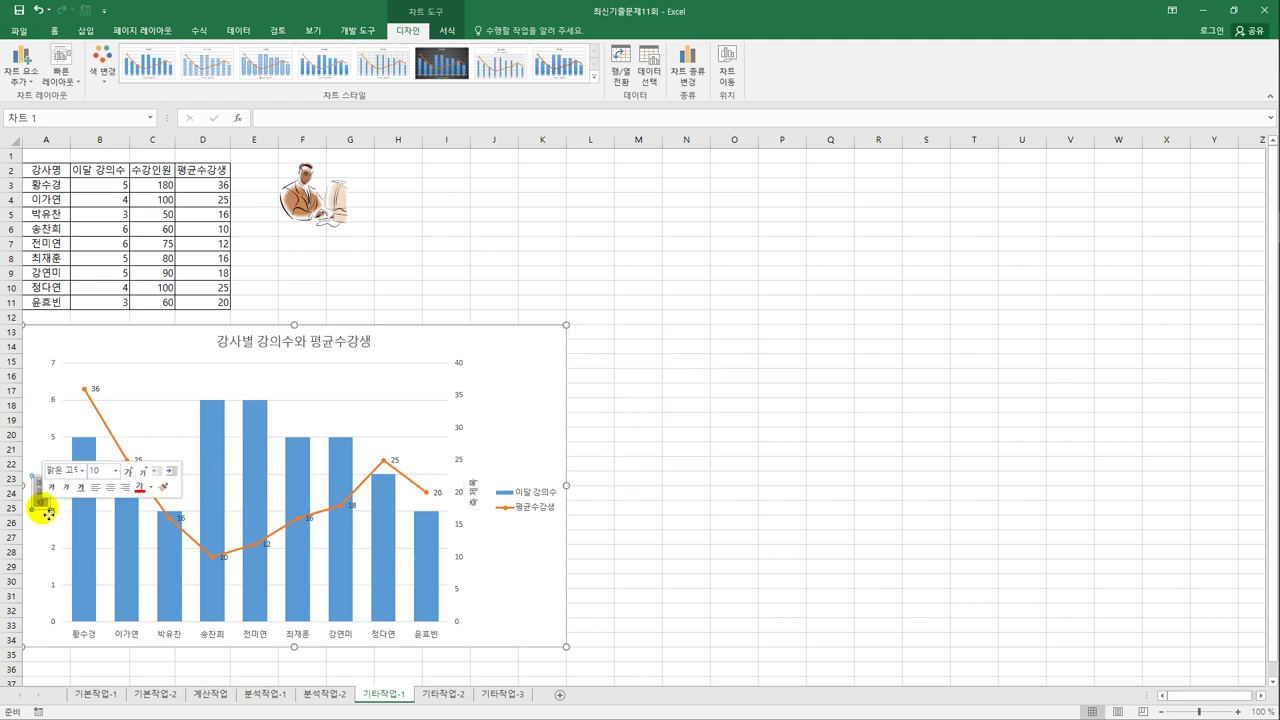
type("강의수")
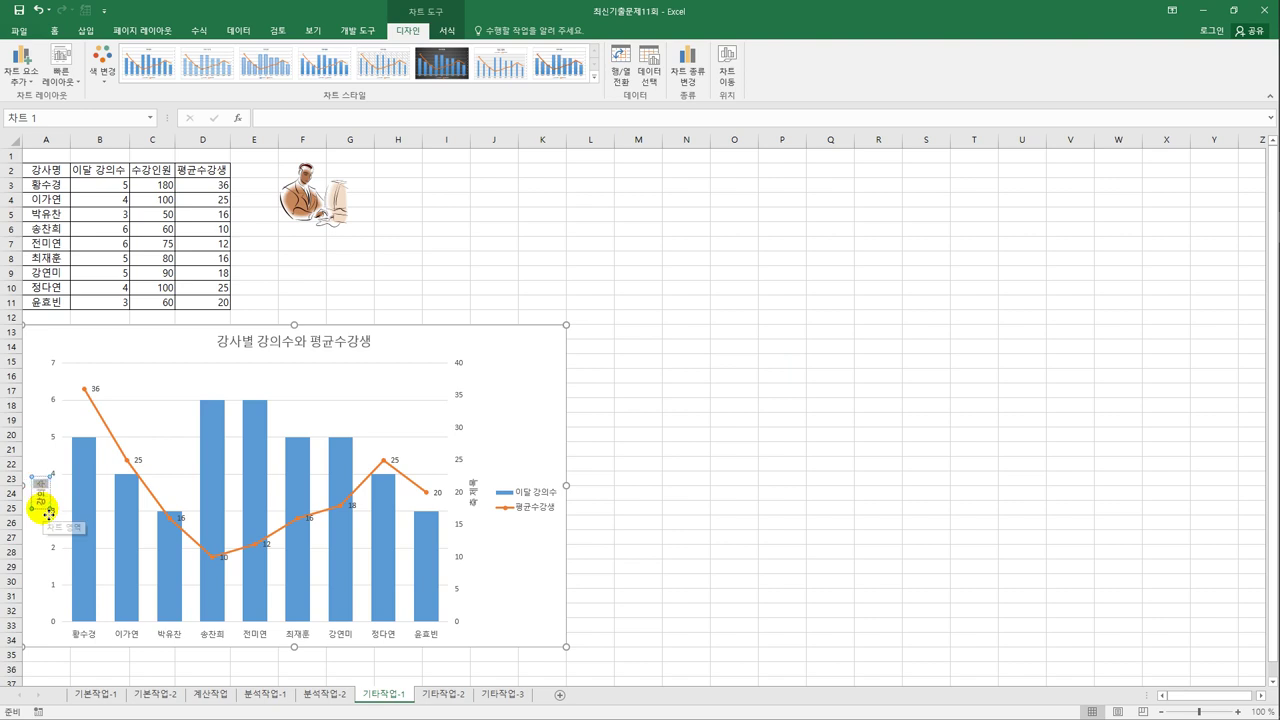
left_click(480, 500)
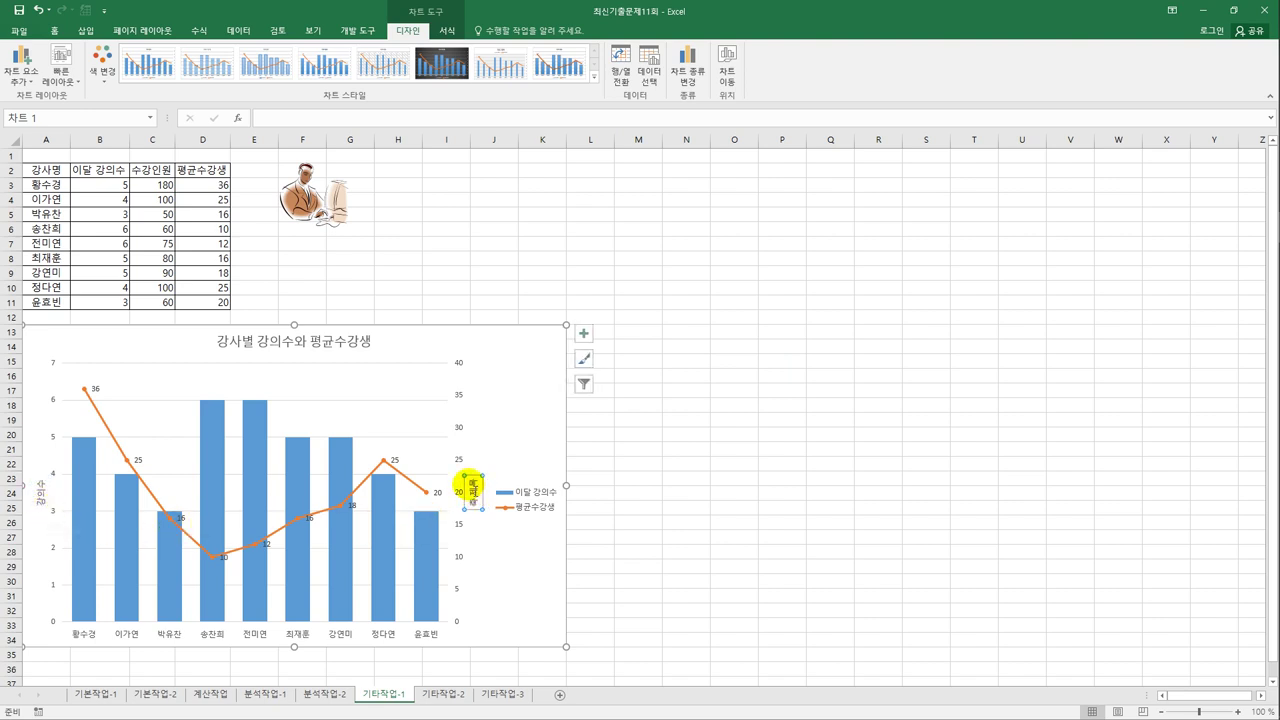
left_click_drag(476, 481, 478, 511)
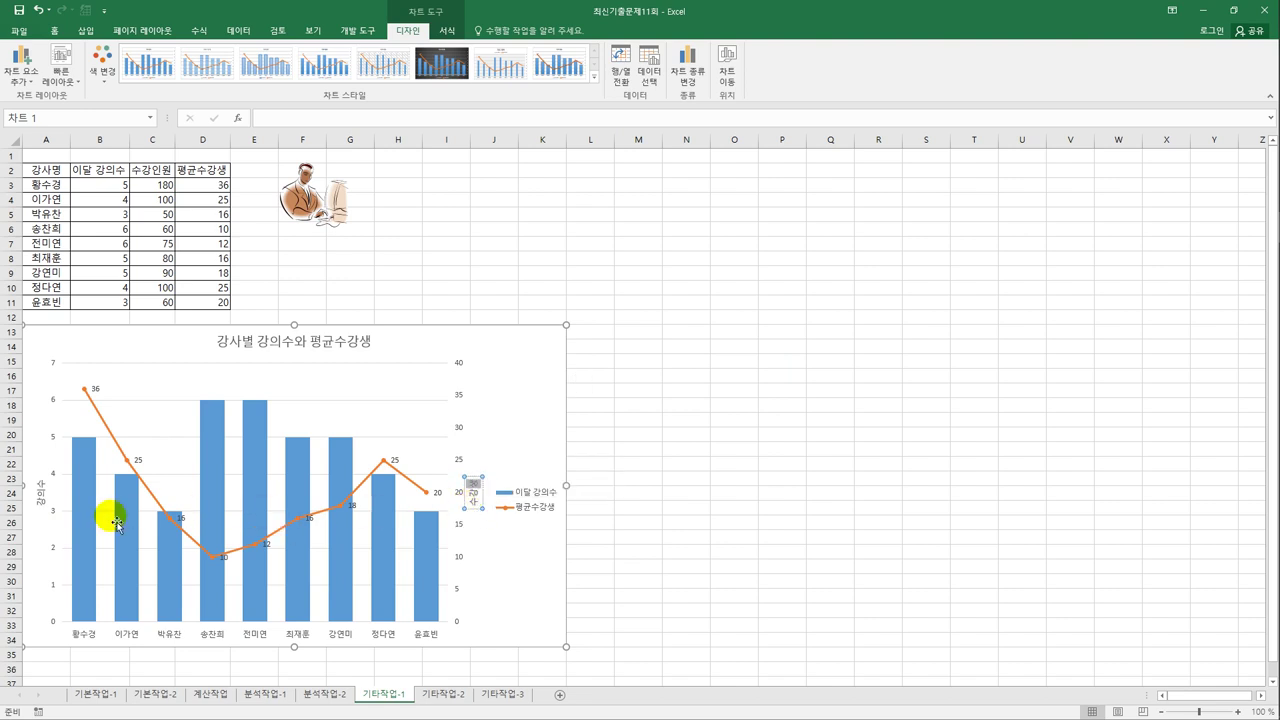
Step: Set the text direction of both the 강의수 and 수강생 axis titles to vertical (세로)
left_click(38, 498)
right_click(40, 498)
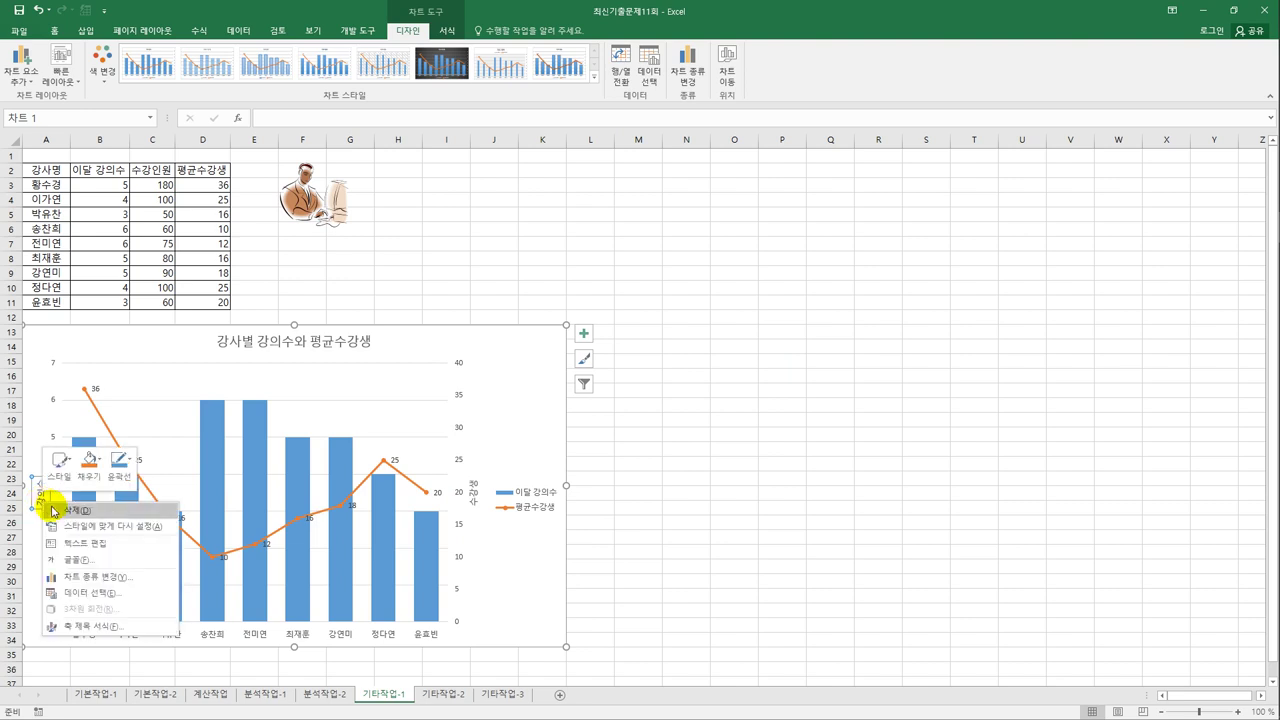
left_click(80, 697)
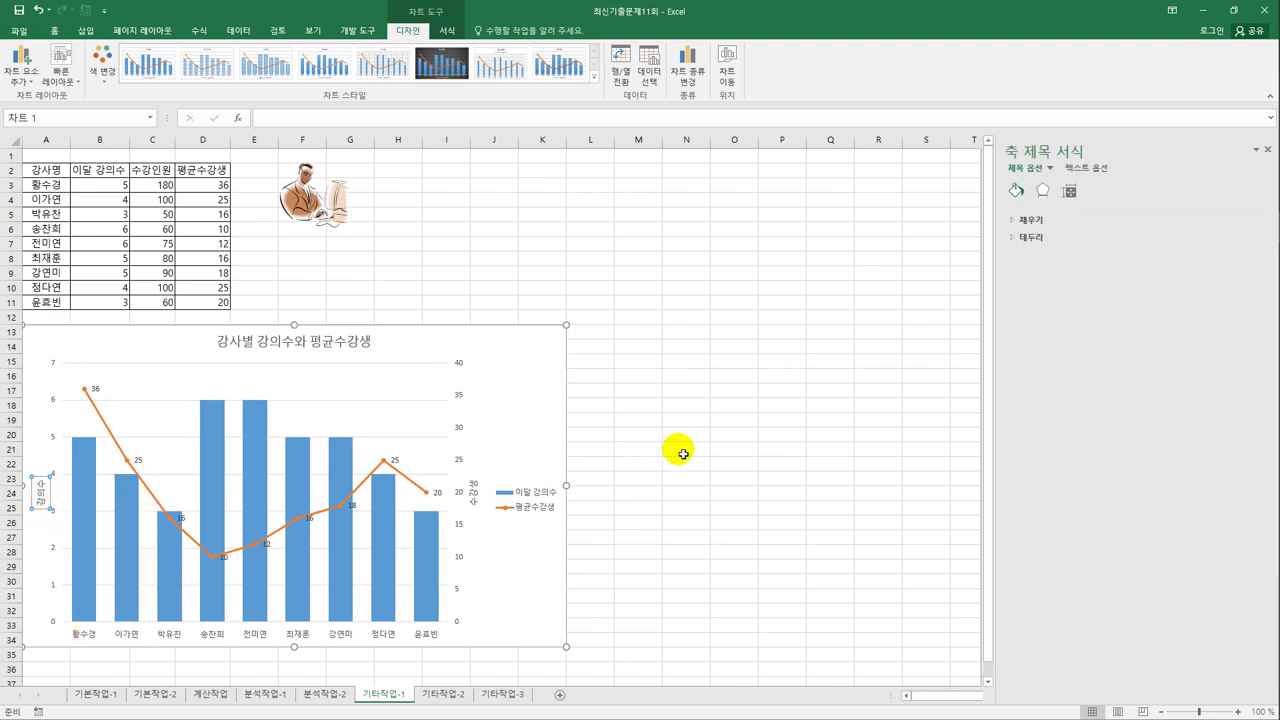
left_click(1070, 193)
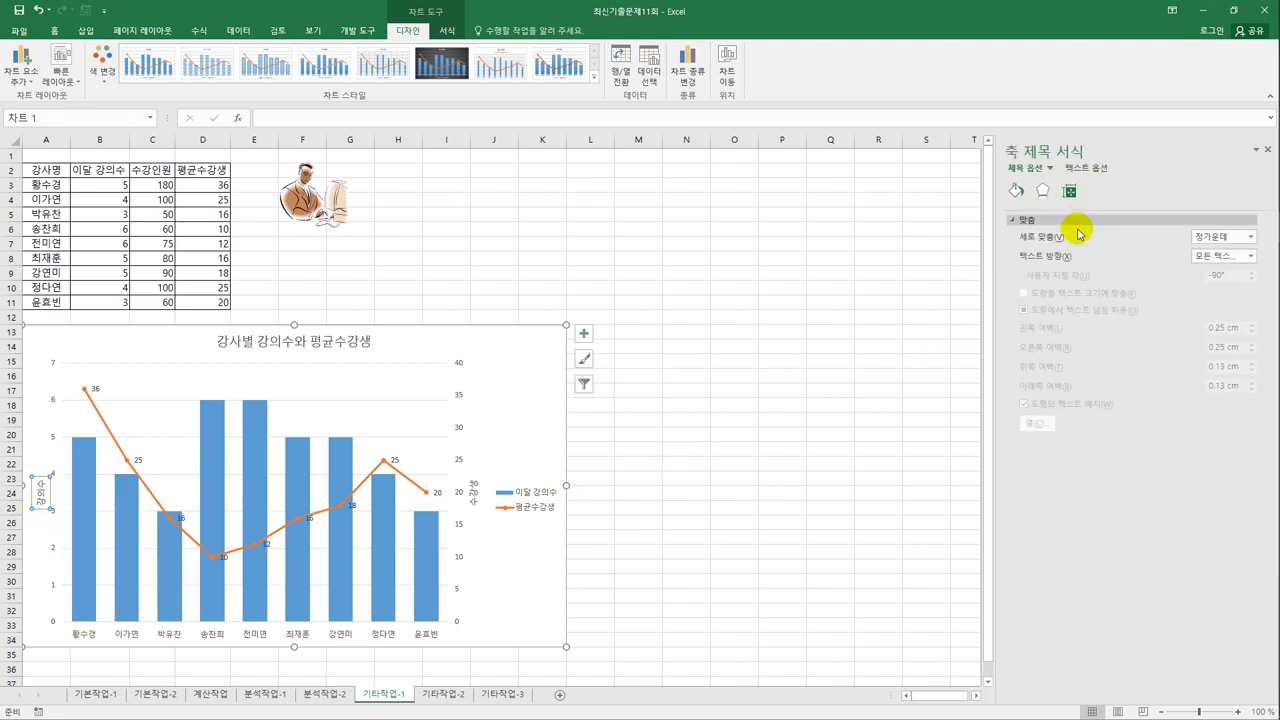
left_click(1203, 256)
left_click(1194, 322)
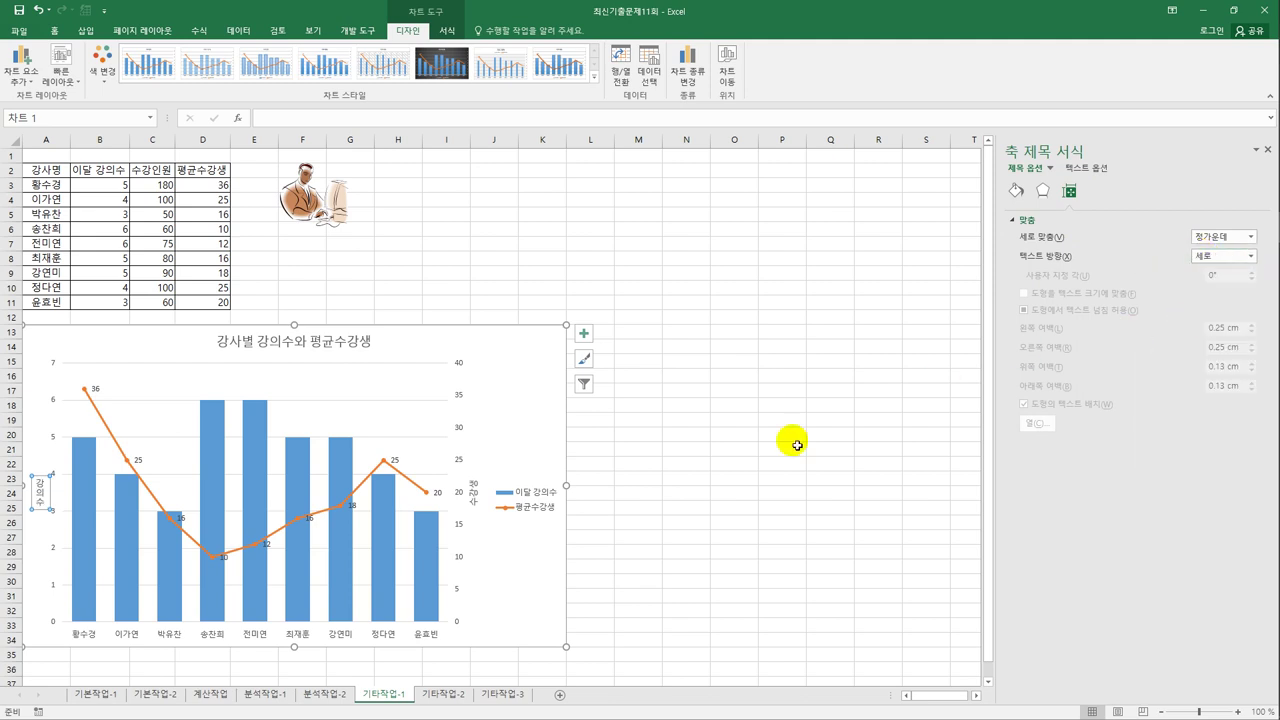
left_click(474, 491)
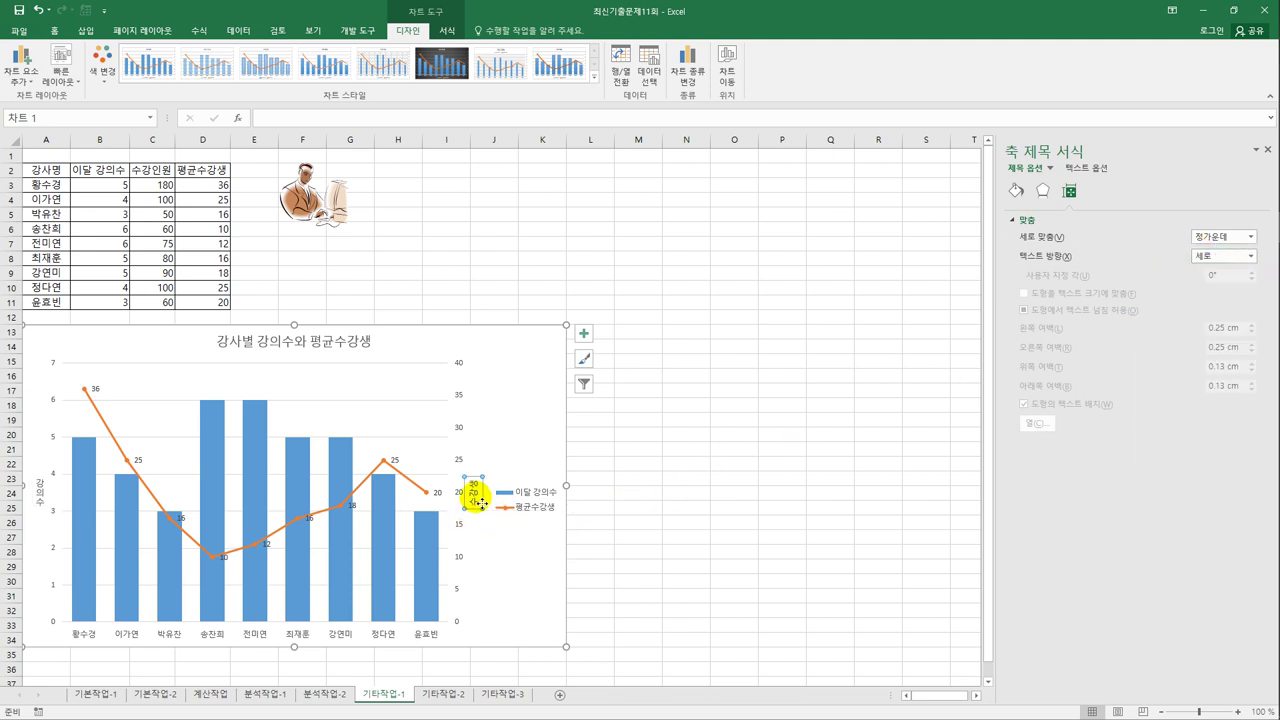
left_click(1218, 257)
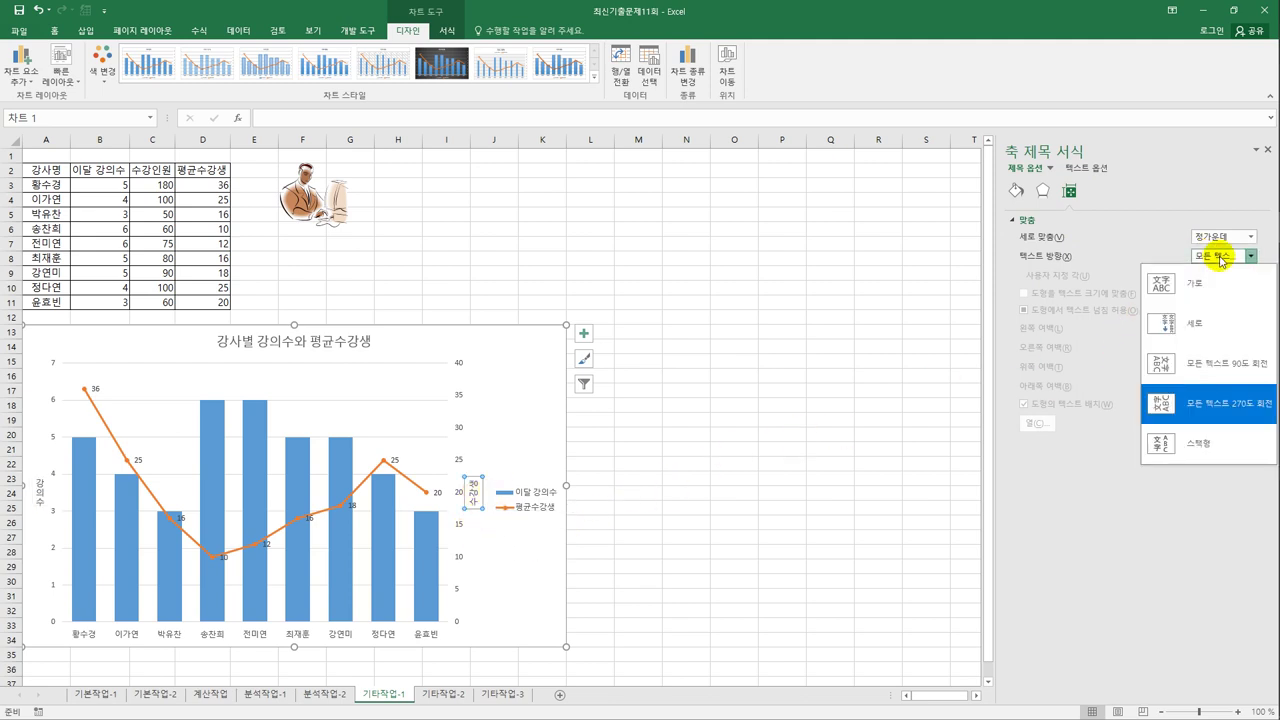
left_click(1192, 323)
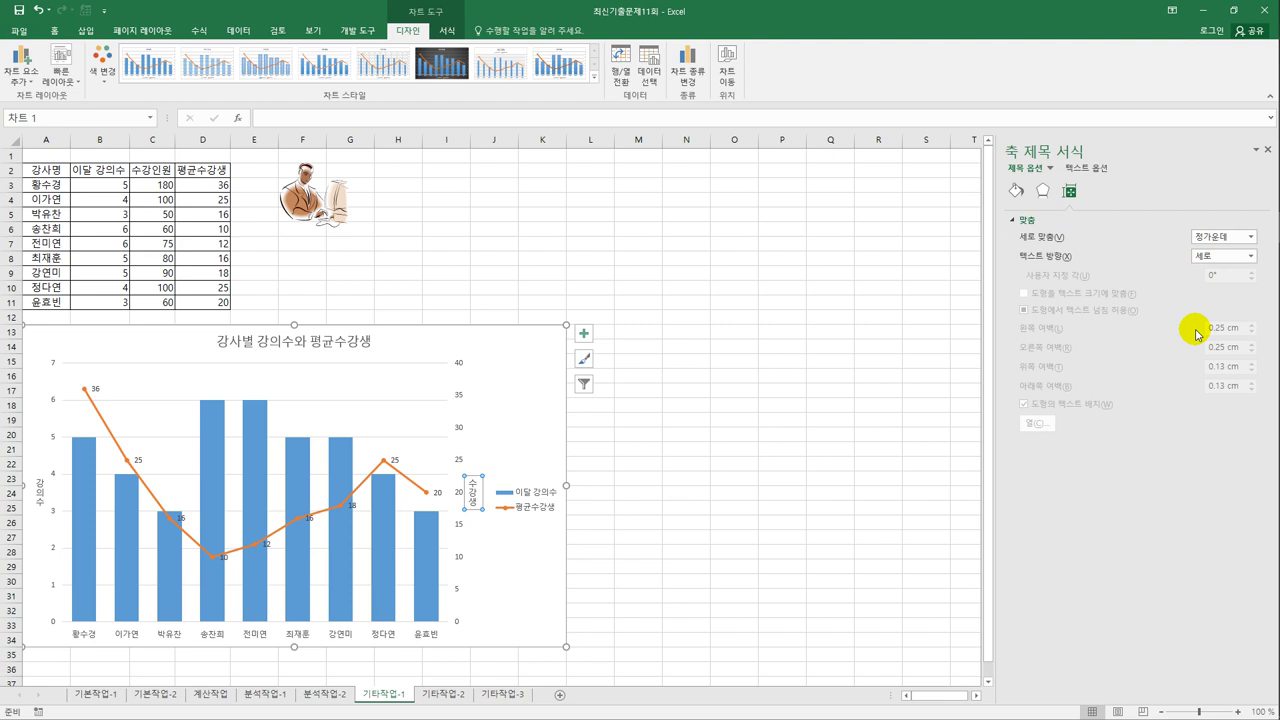
Step: Place the chart legend above the plot area (위쪽) and select the chart area
left_click(584, 333)
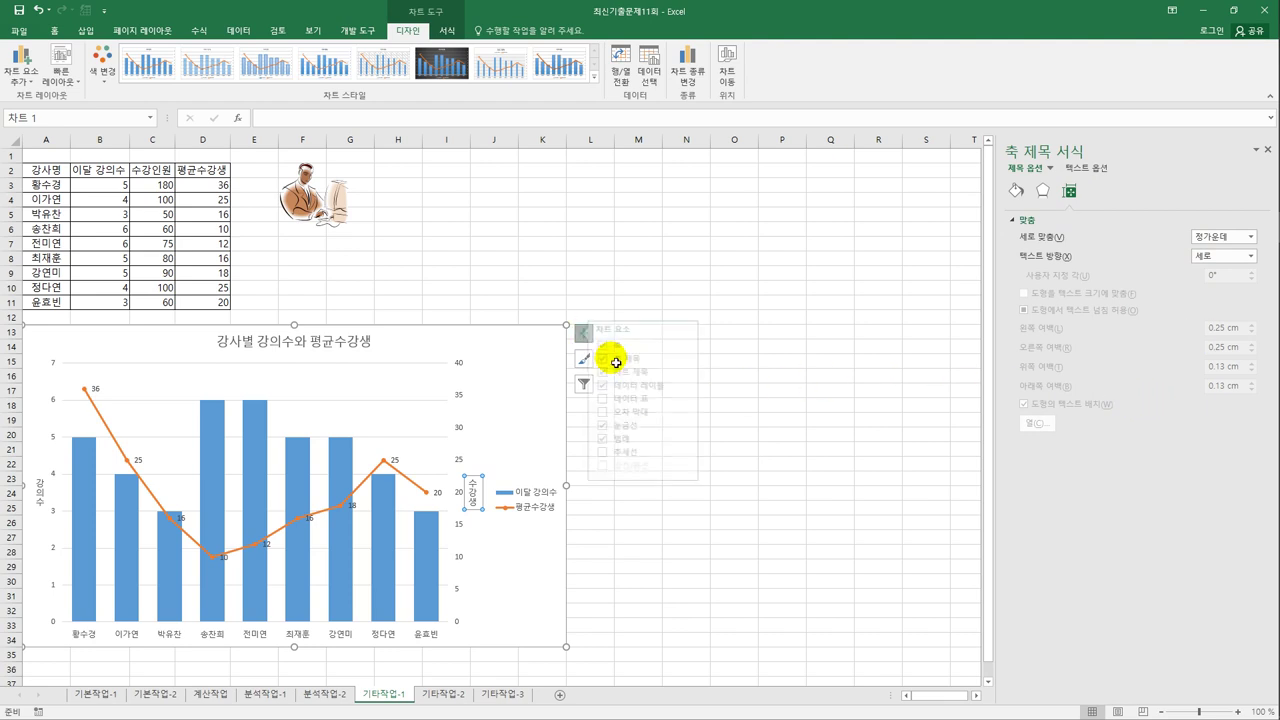
left_click(697, 439)
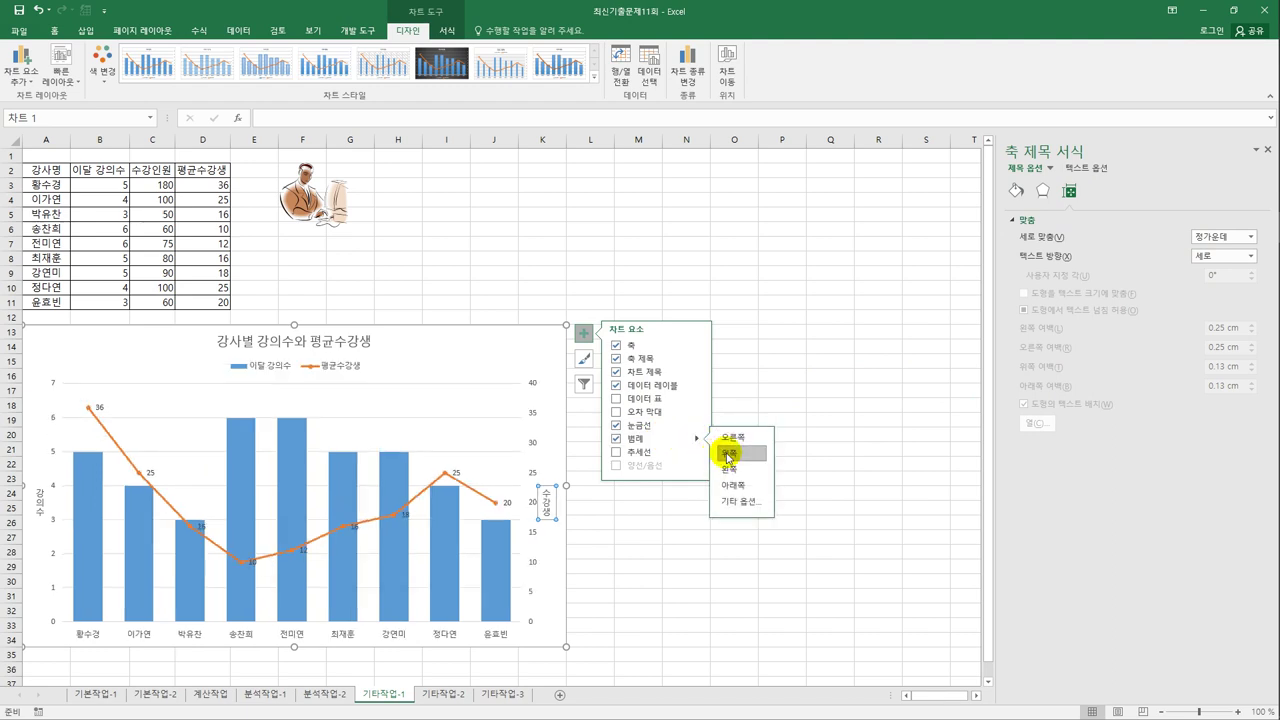
left_click(728, 455)
left_click(544, 355)
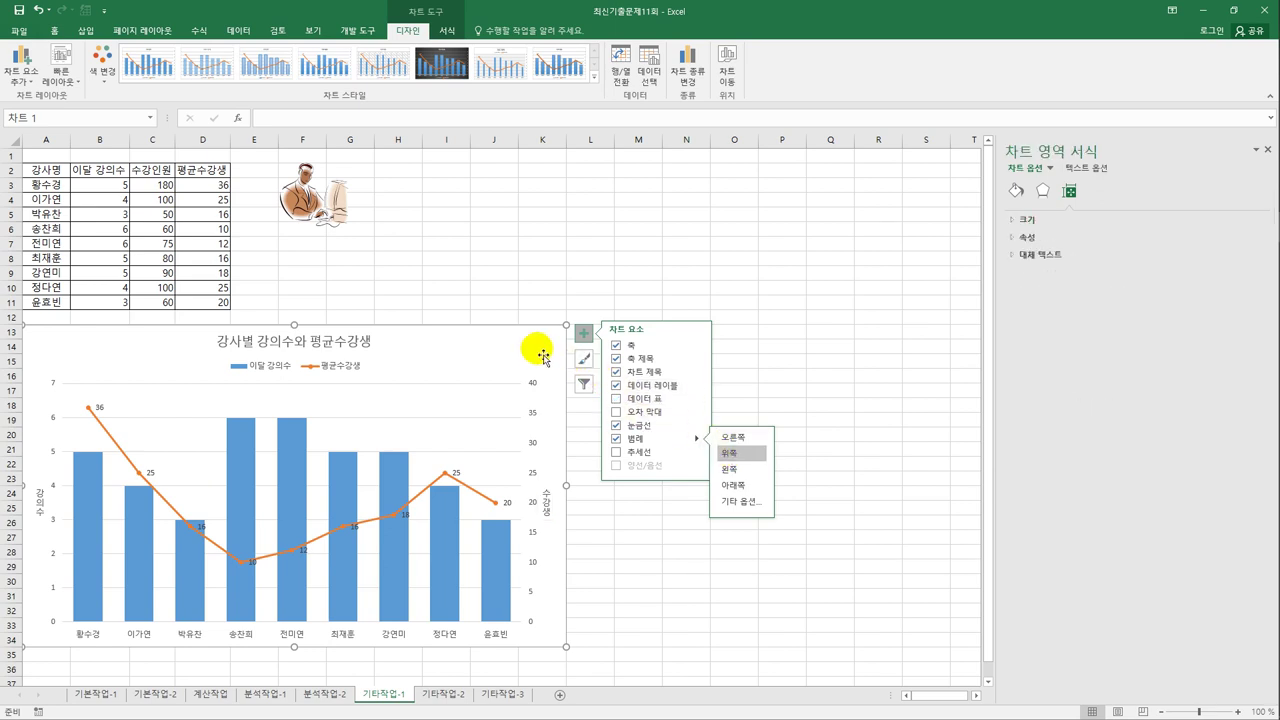
Step: Apply the shape style 색 윤곽선 - 주황, 강조 2 to the chart area
left_click(446, 32)
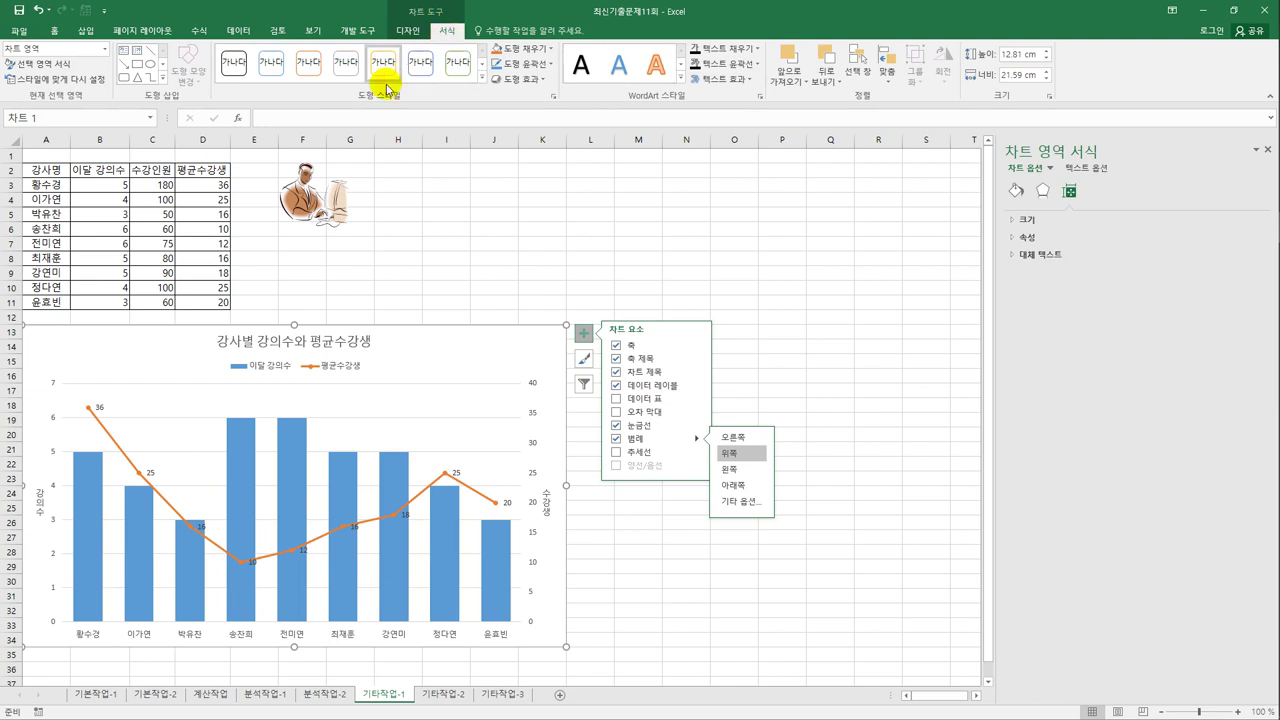
left_click(483, 79)
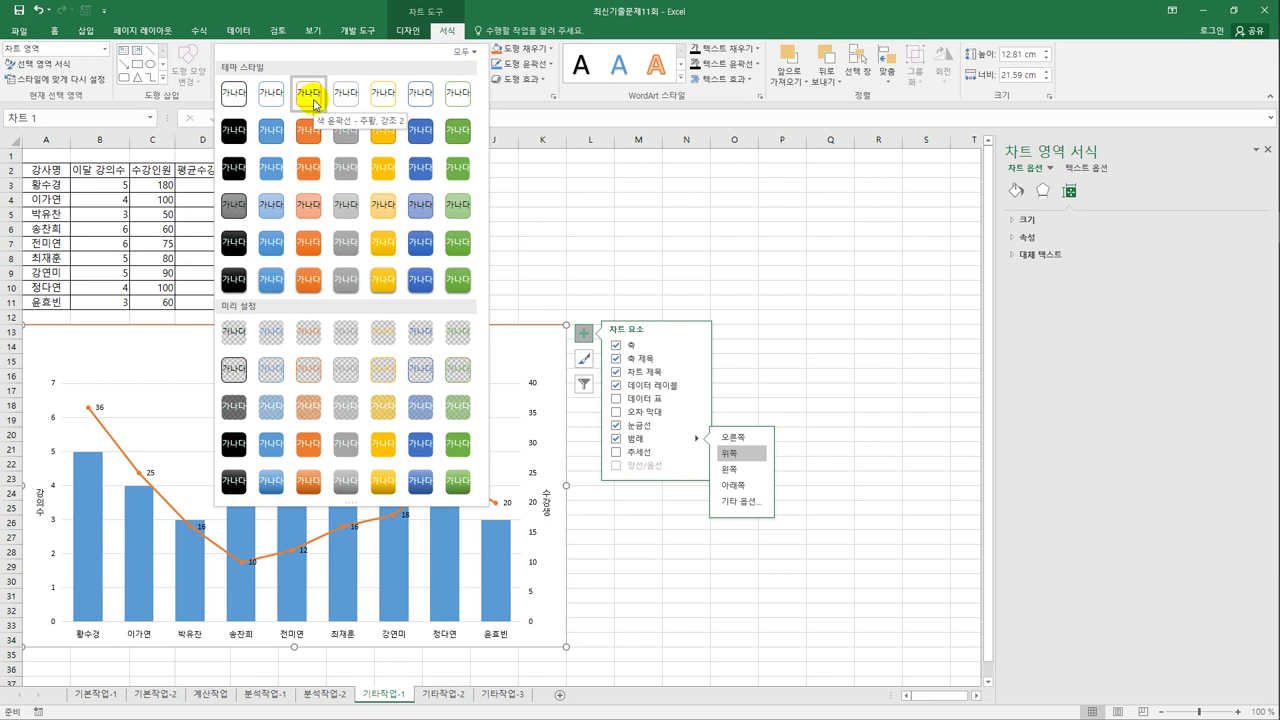
left_click(312, 96)
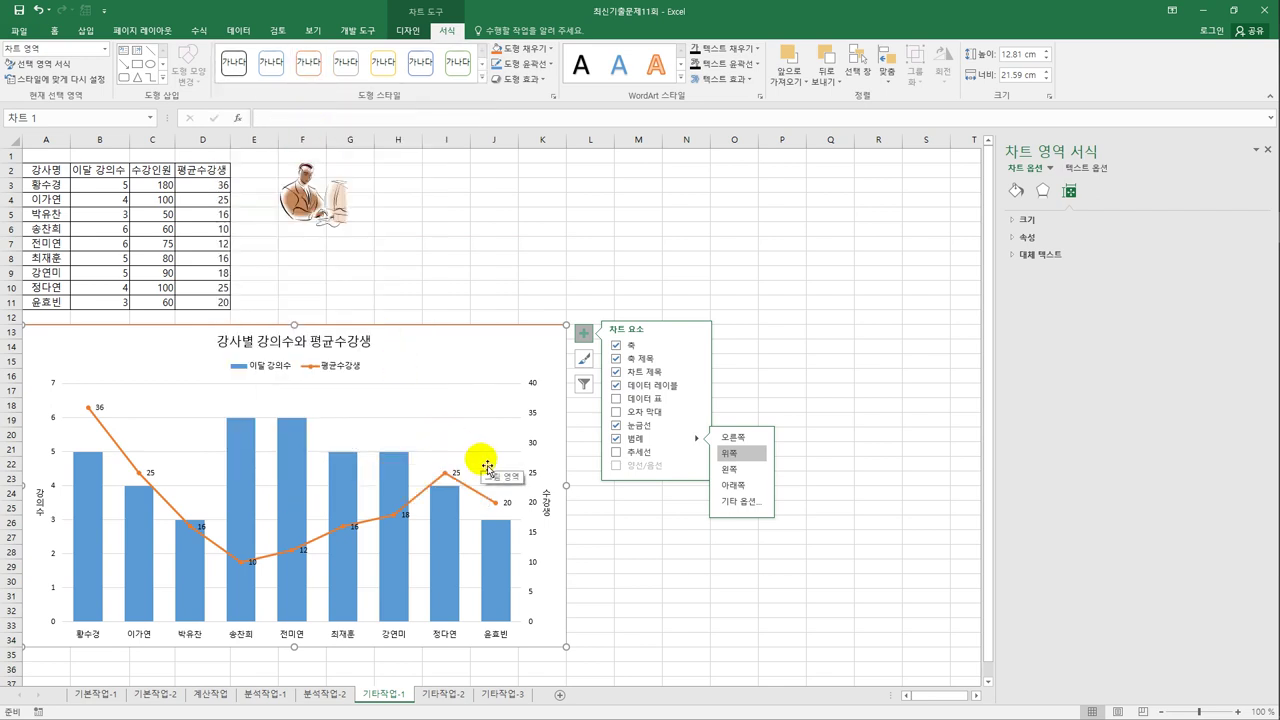
Step: Copy the picture beside the table and paste it as the fill of the 이달 강의수 column series
left_click(285, 470)
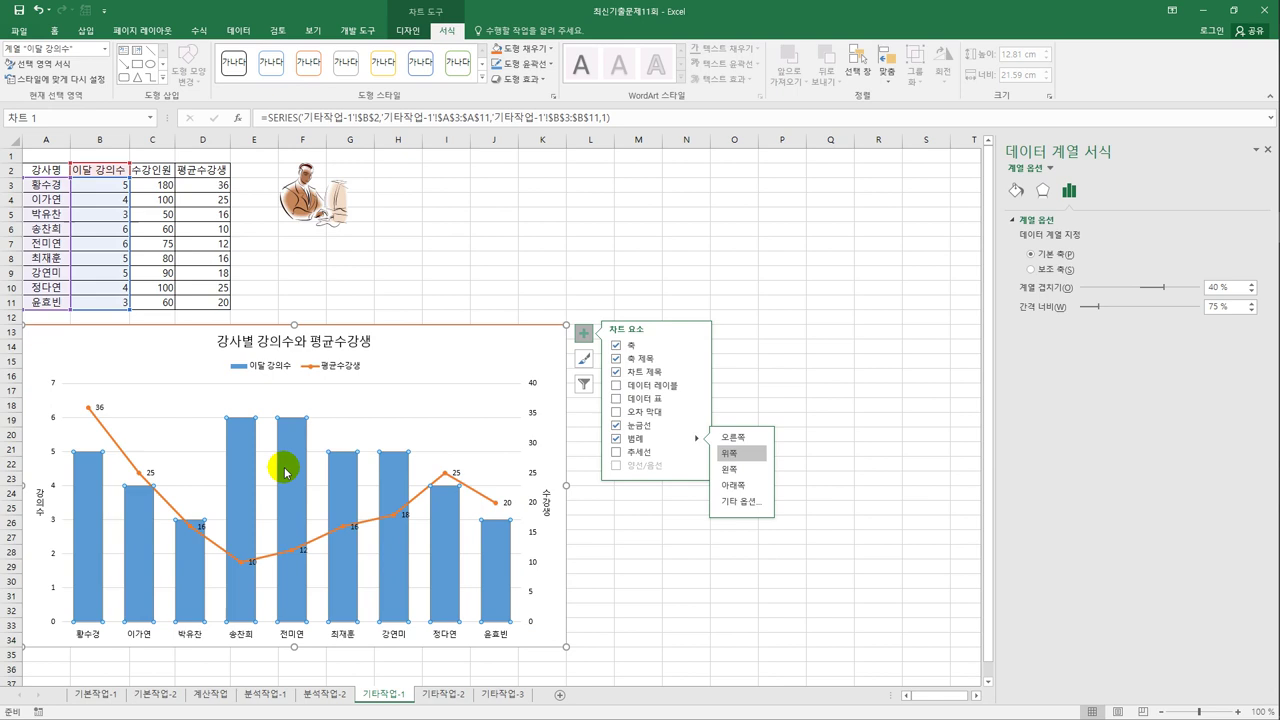
left_click(303, 216)
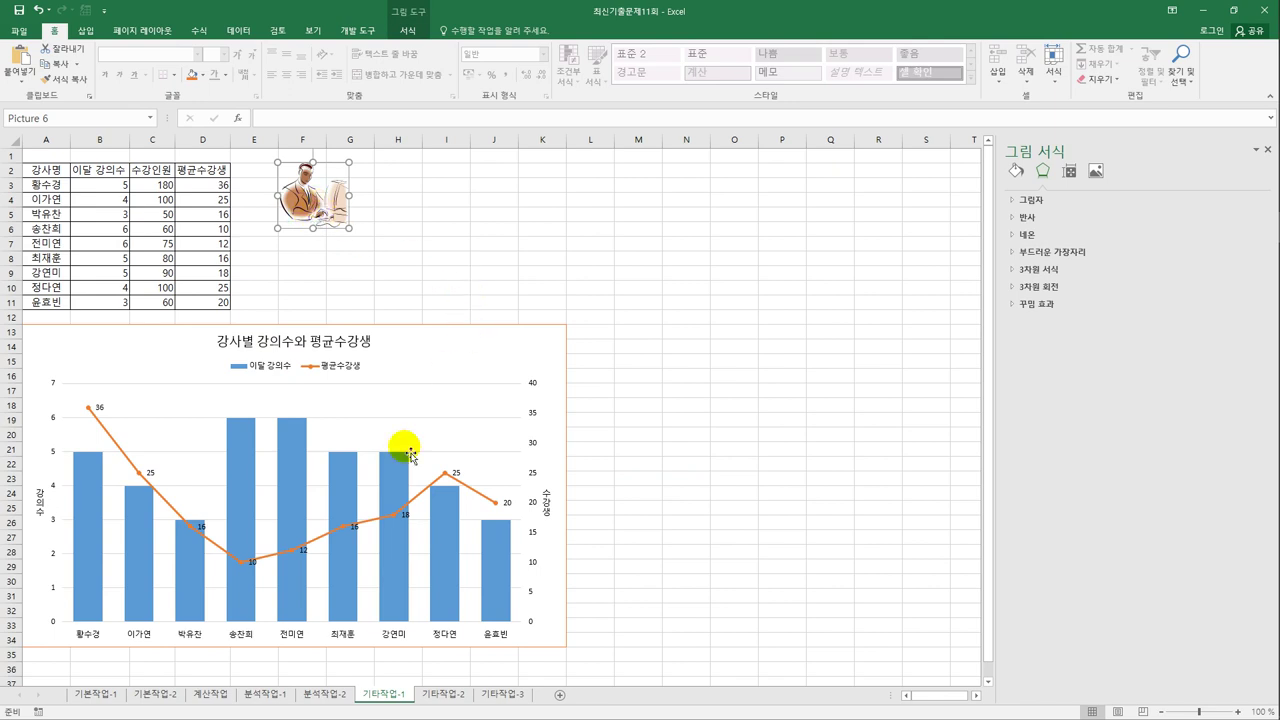
left_click(345, 484)
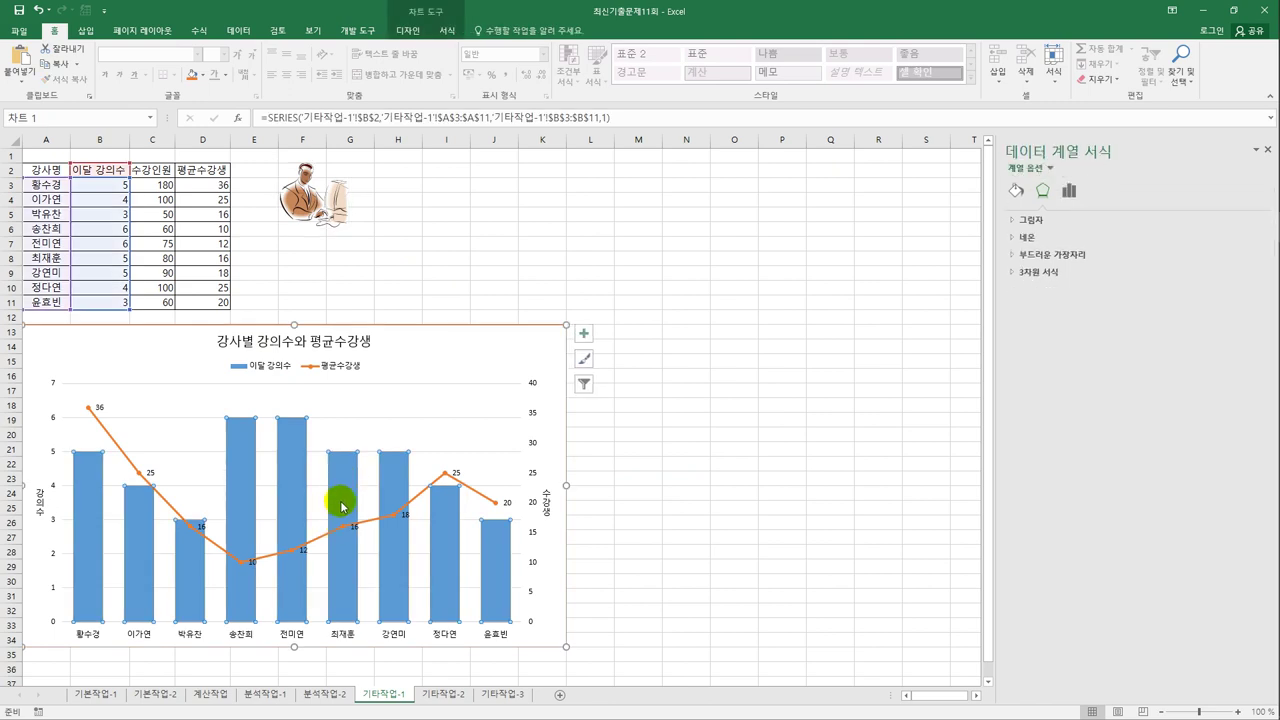
key("ctrl+v")
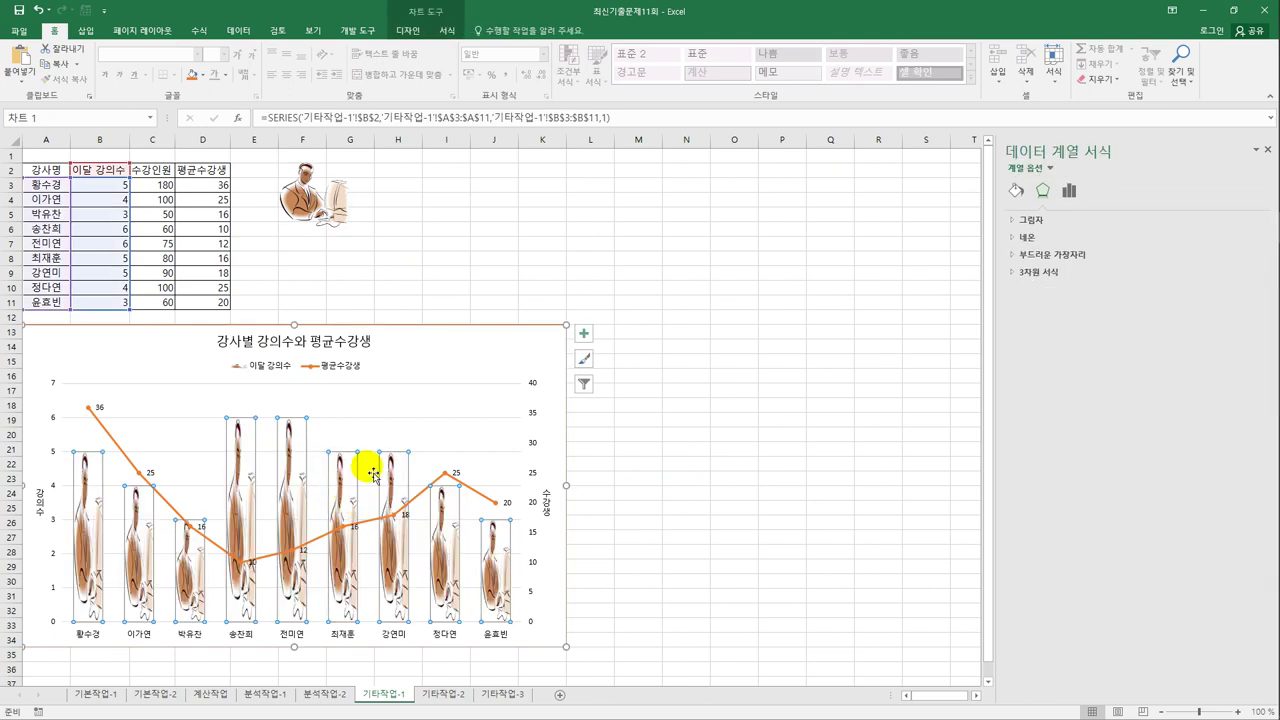
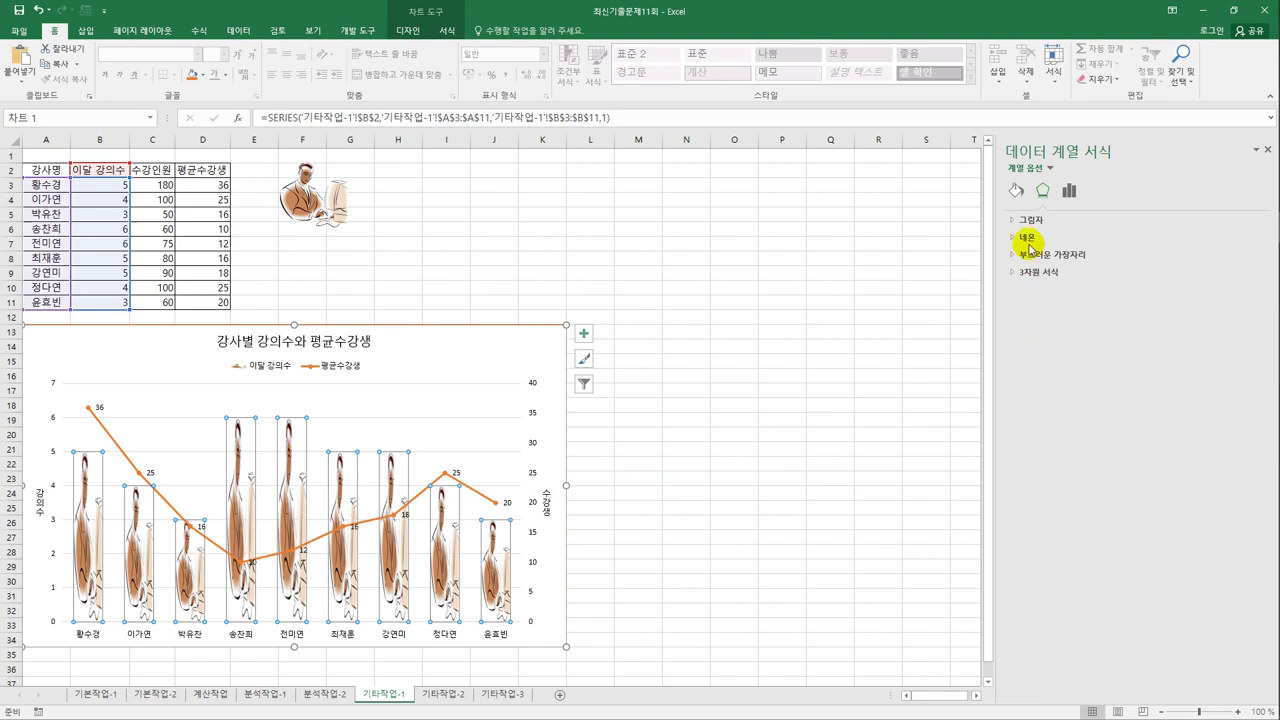
Step: Set the picture fill of the 이달 강의수 columns to stack (쌓기) and deselect the chart
left_click(1015, 190)
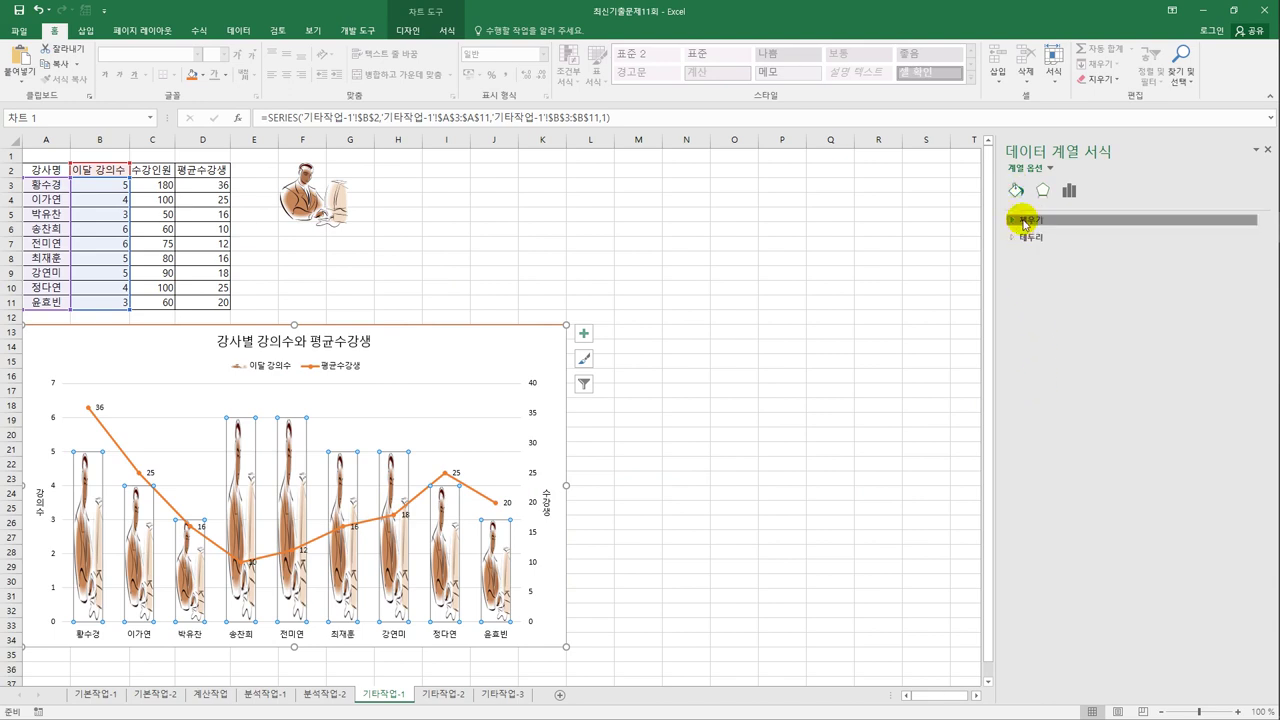
left_click(1022, 219)
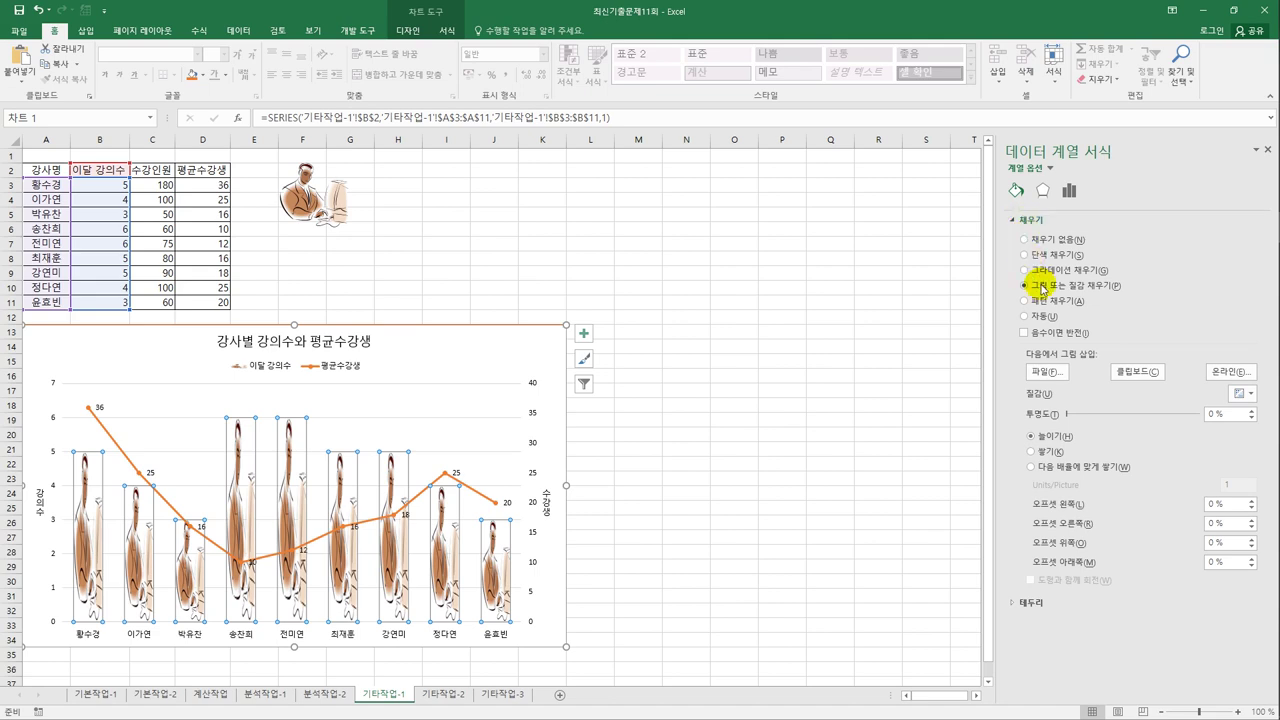
left_click(1047, 457)
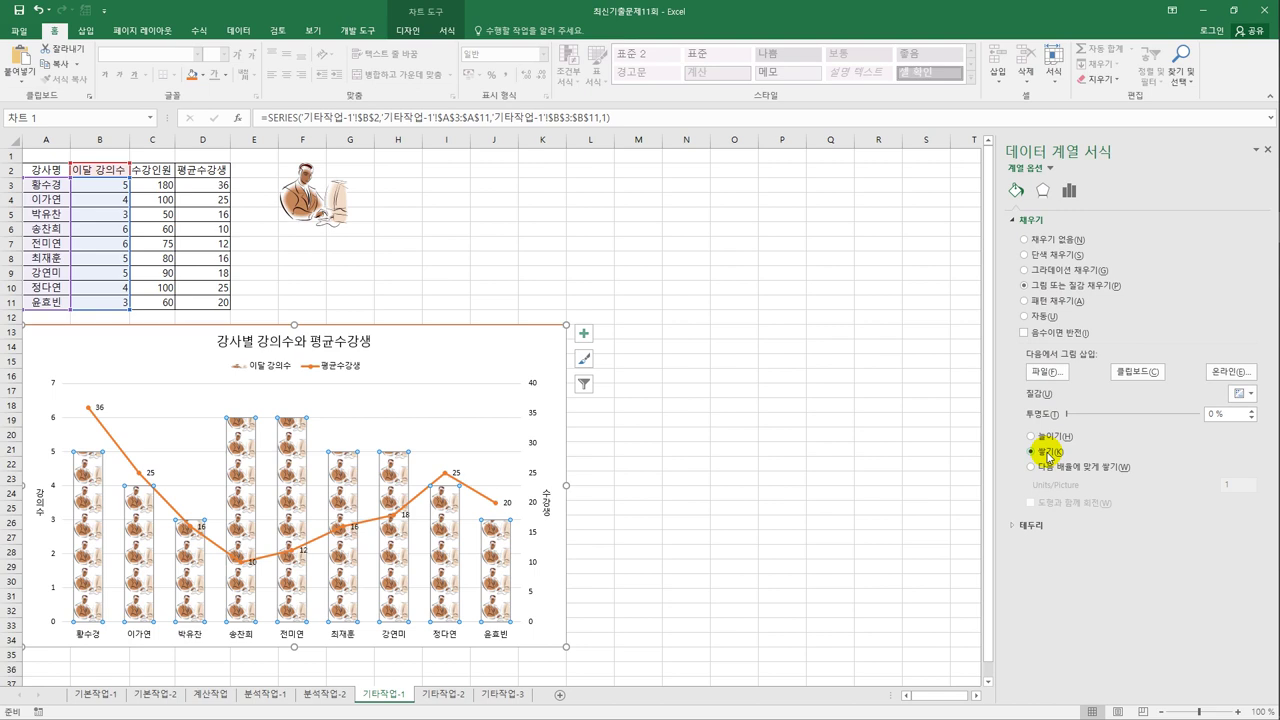
left_click(850, 451)
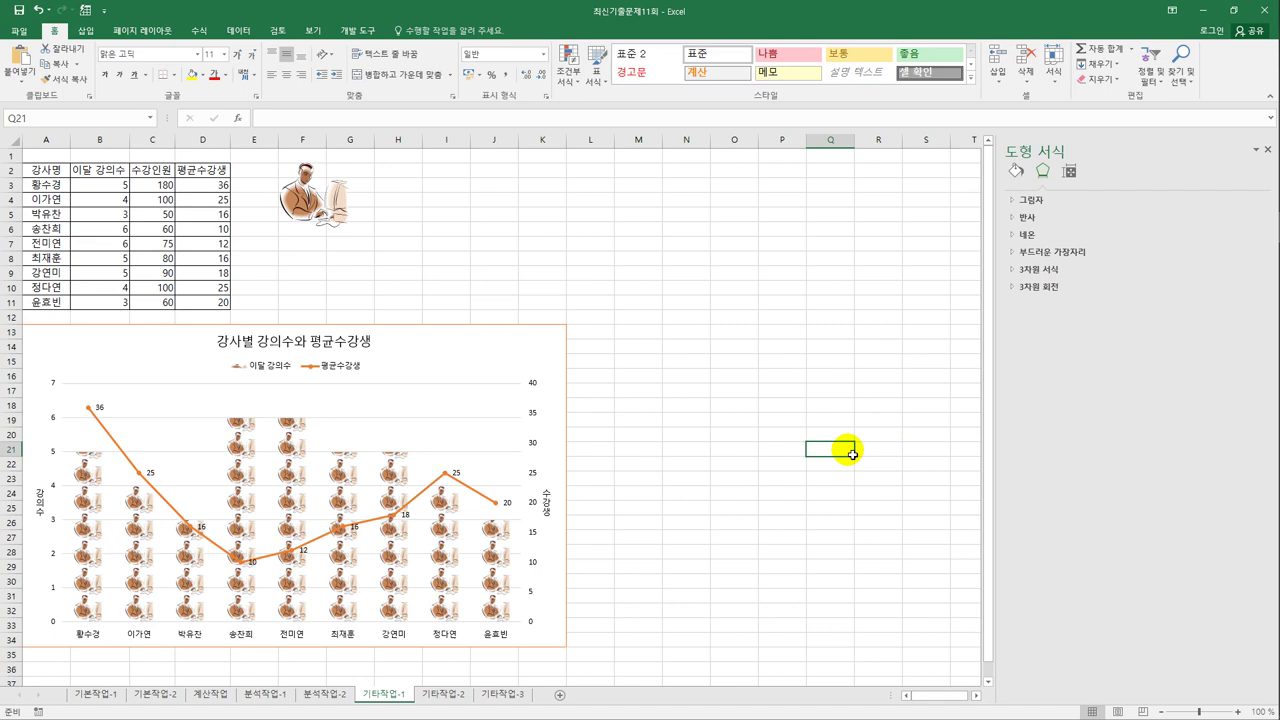
Step: On the 기타작업-2 sheet, start recording a macro named 문자서식 in the current workbook
left_click(441, 694)
left_click(518, 272)
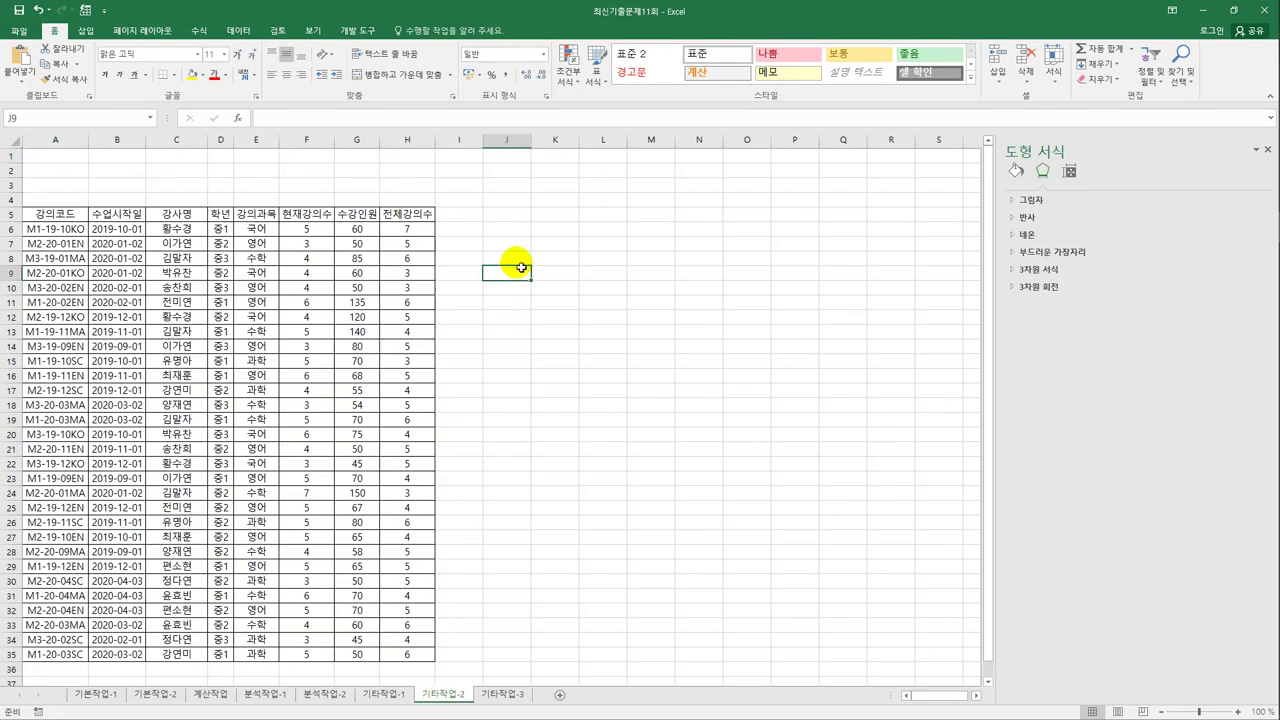
left_click(347, 31)
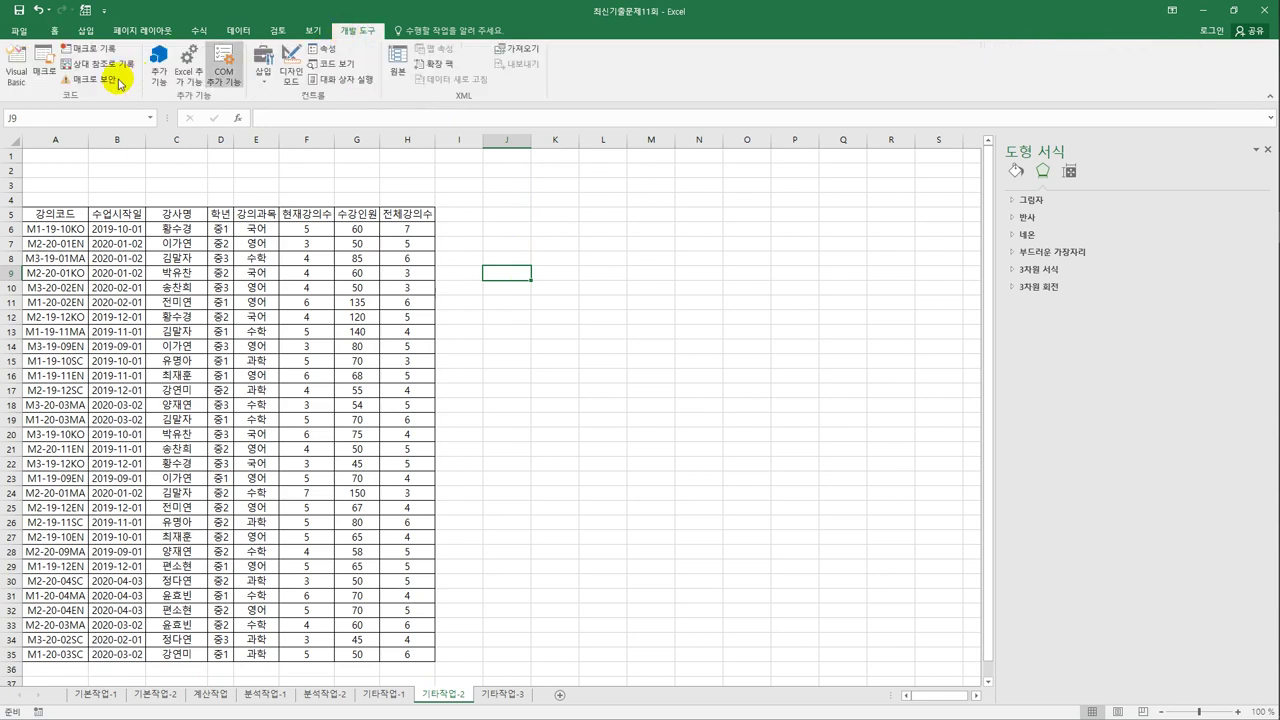
left_click(92, 48)
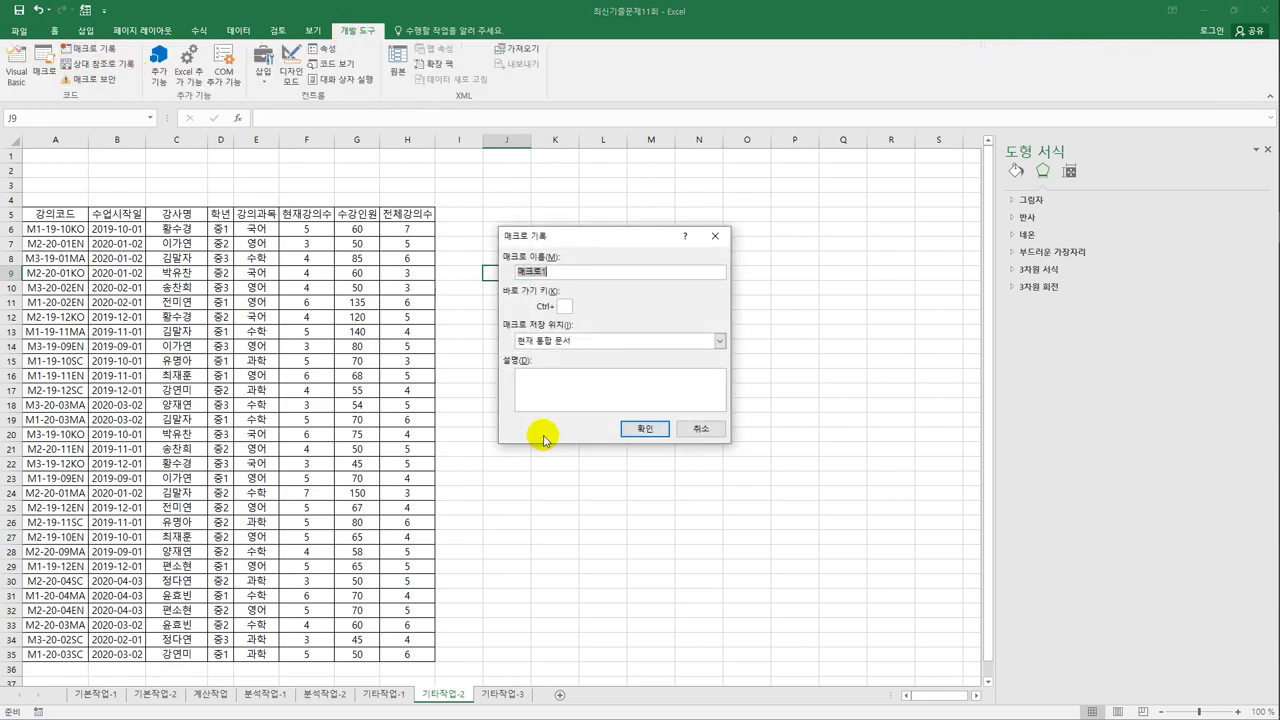
type("문자서식")
left_click(648, 432)
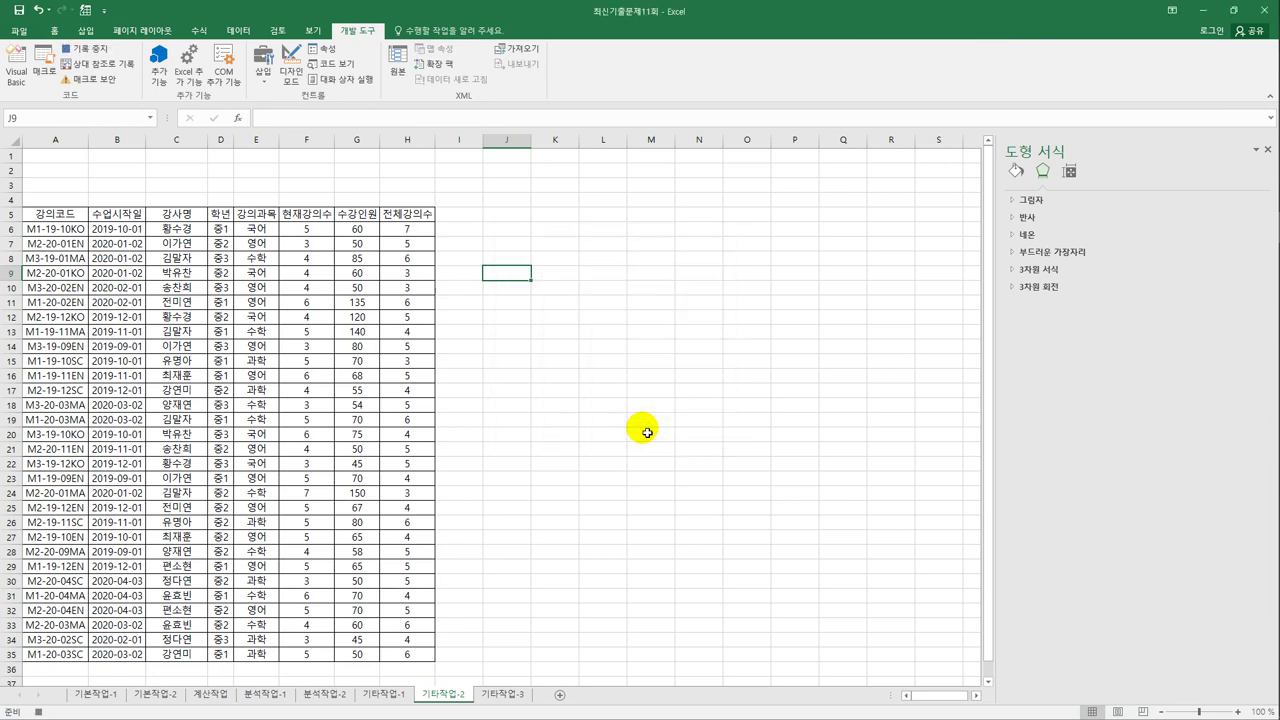
Step: Apply the custom number format @"강사" to the 강사명 cells C6:C35
left_click_drag(180, 228, 171, 652)
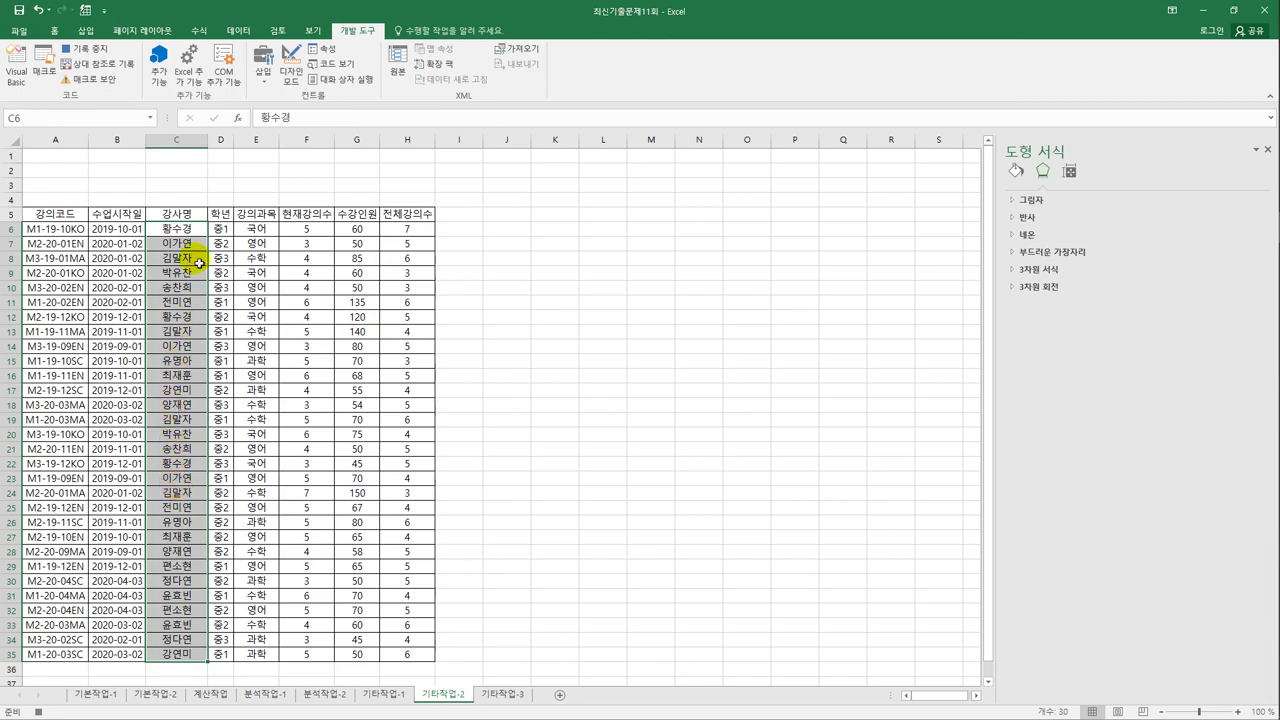
right_click(199, 263)
left_click(262, 487)
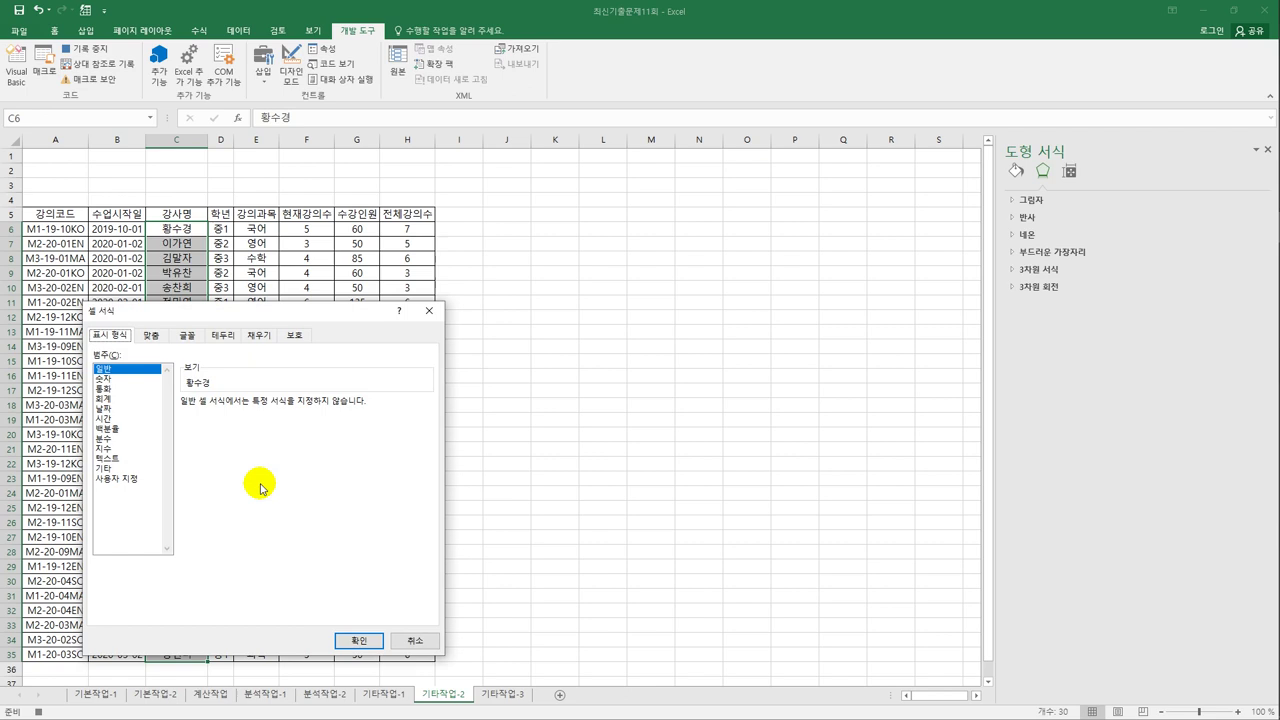
left_click(124, 479)
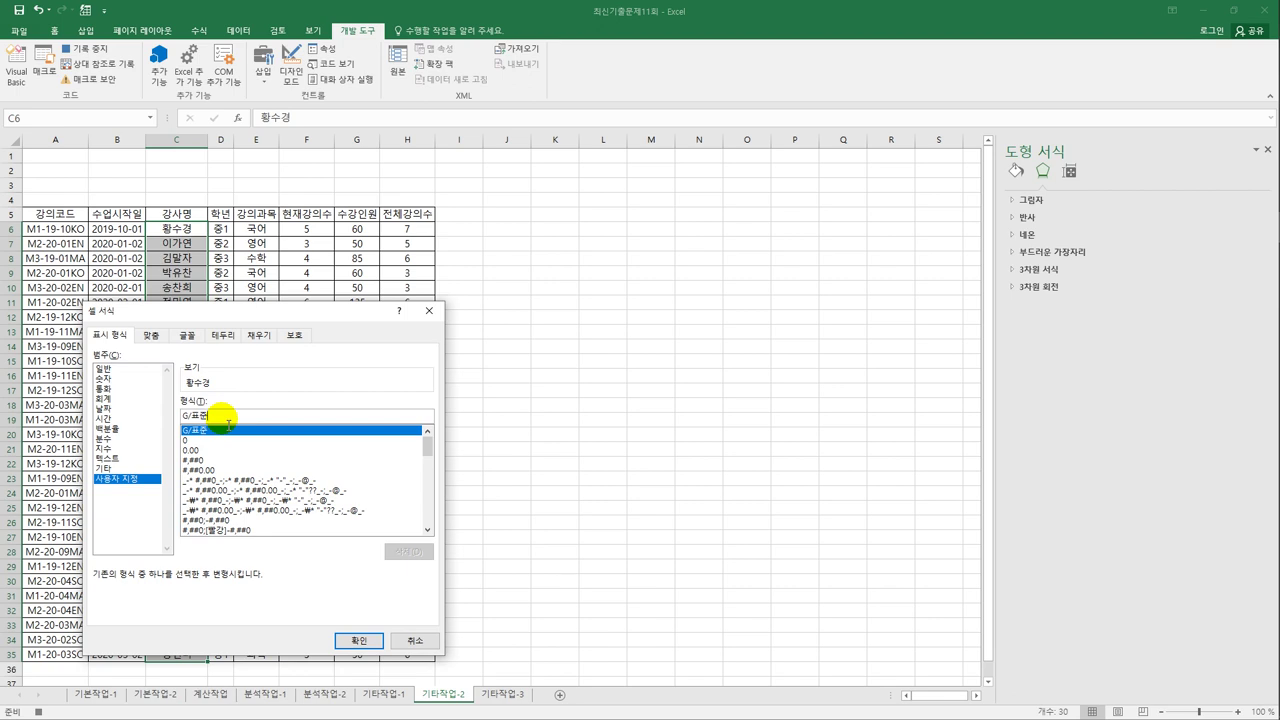
key("BackSpace")
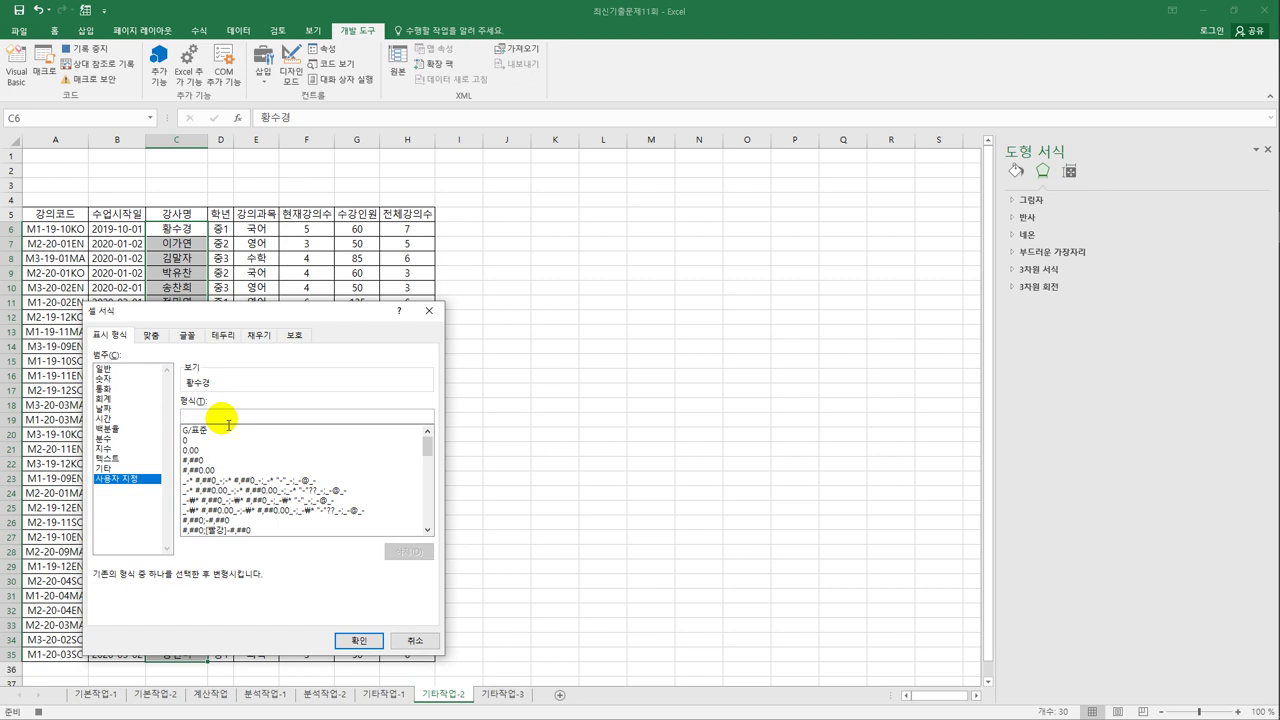
type("@\"강사")
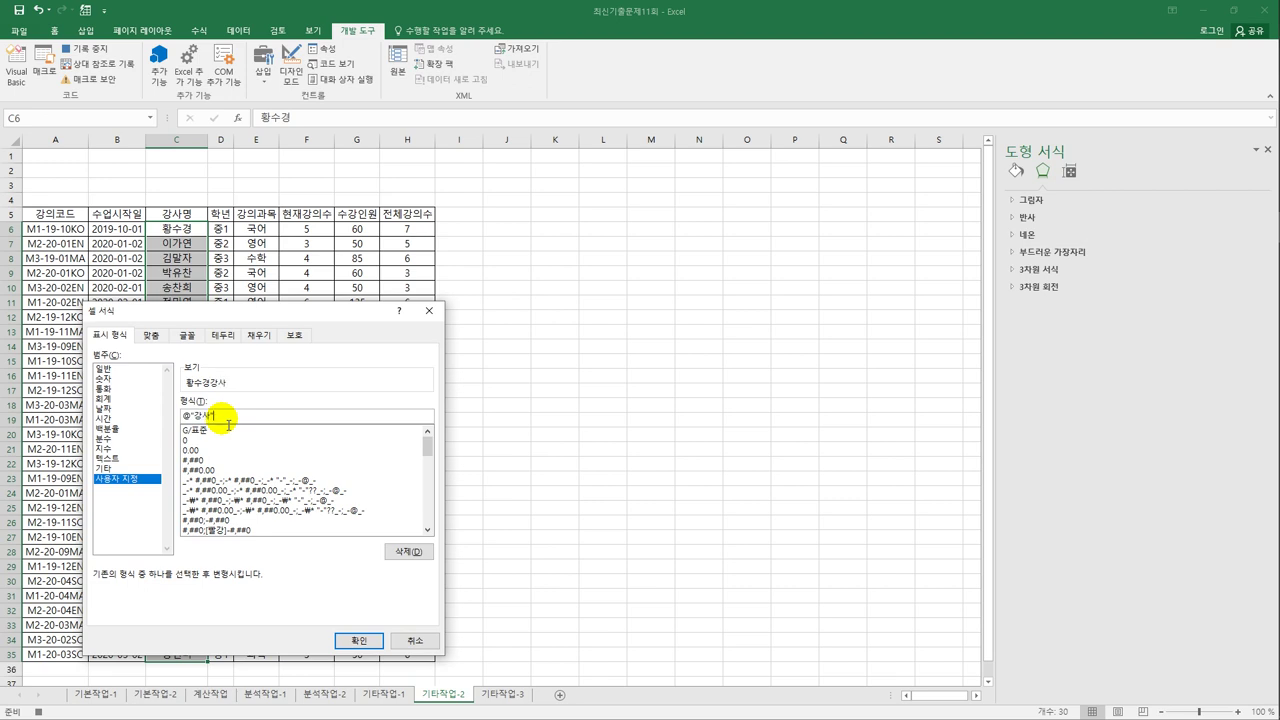
left_click(352, 640)
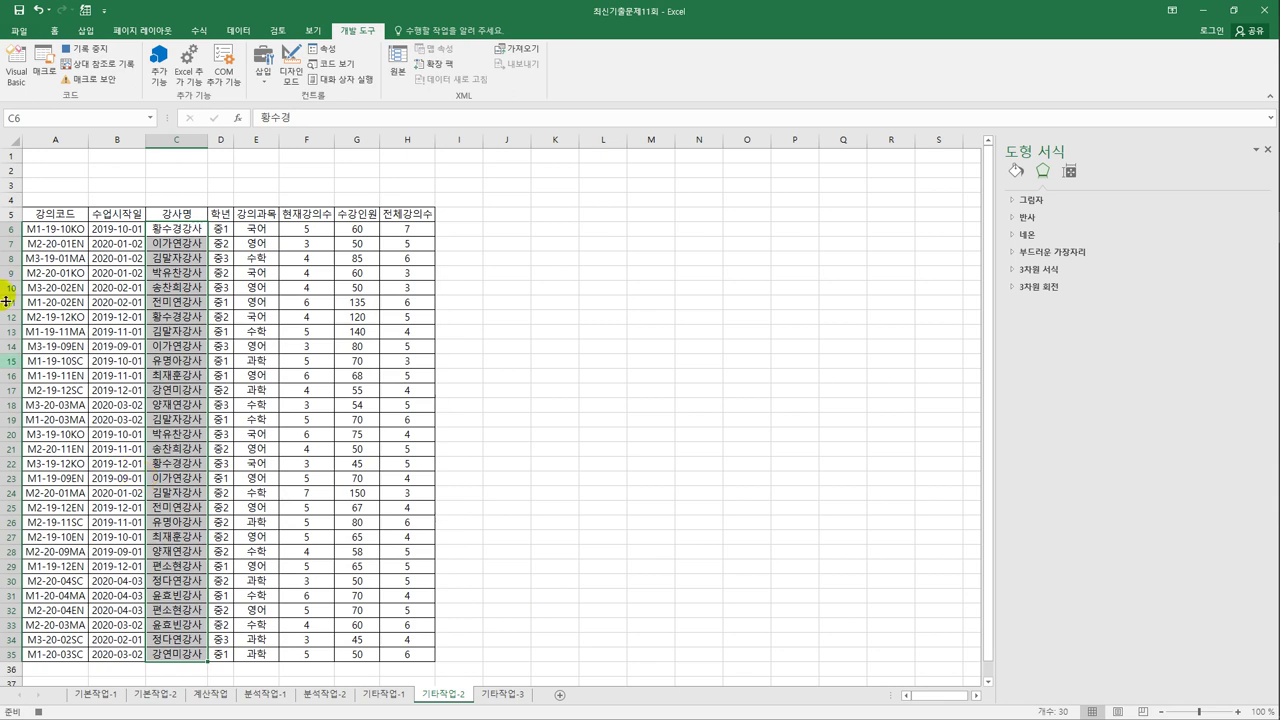
Step: Change the custom format of C6:C35 to @ "강사" with a space before 강사, and stop recording the macro
right_click(175, 235)
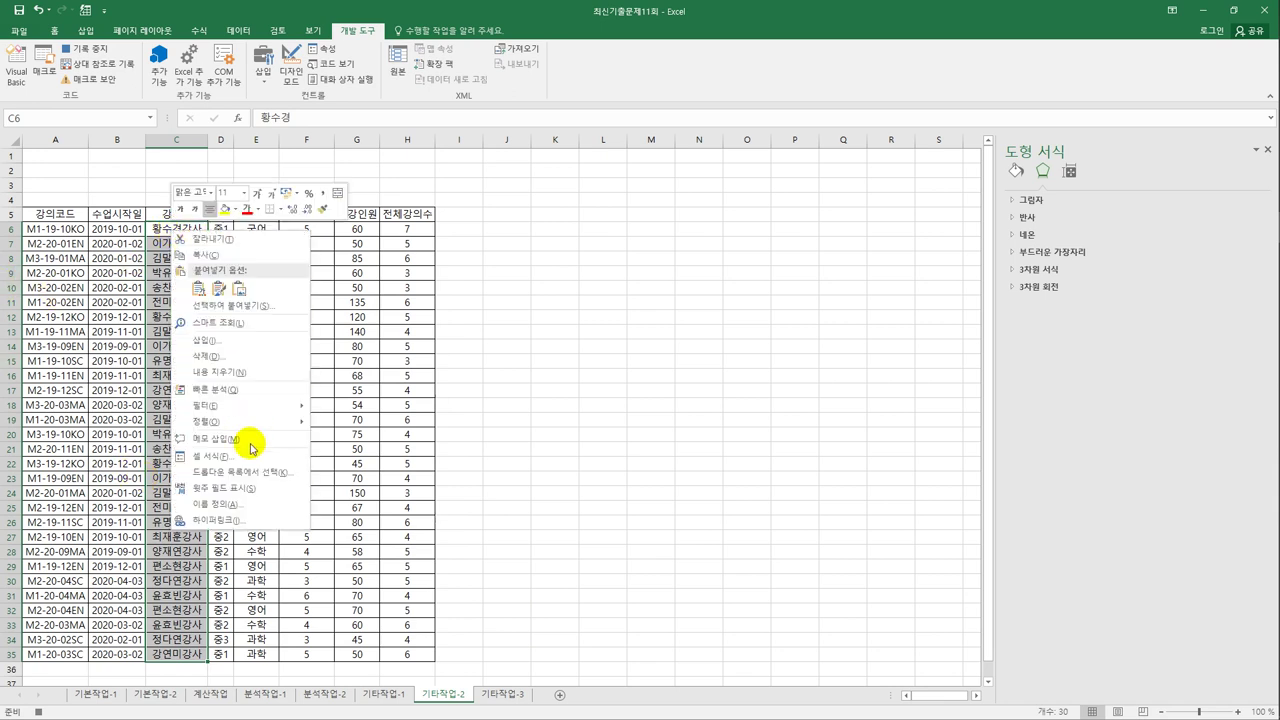
left_click(251, 444)
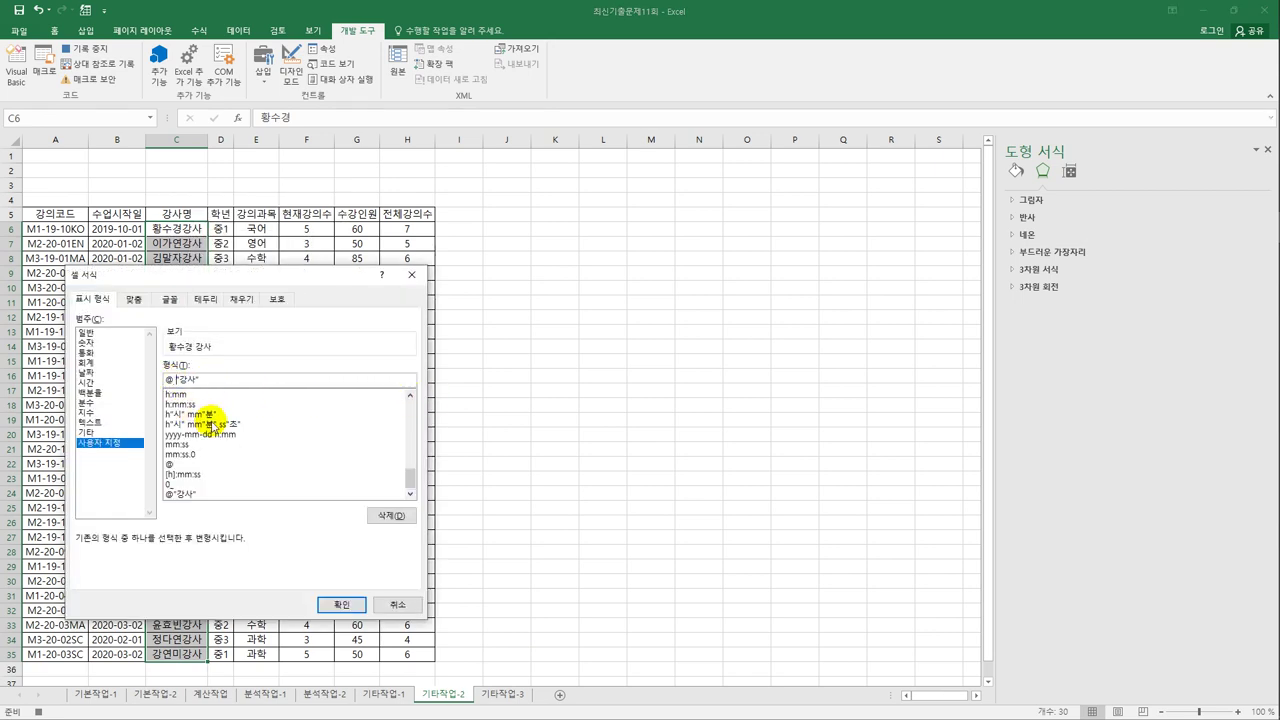
left_click(335, 605)
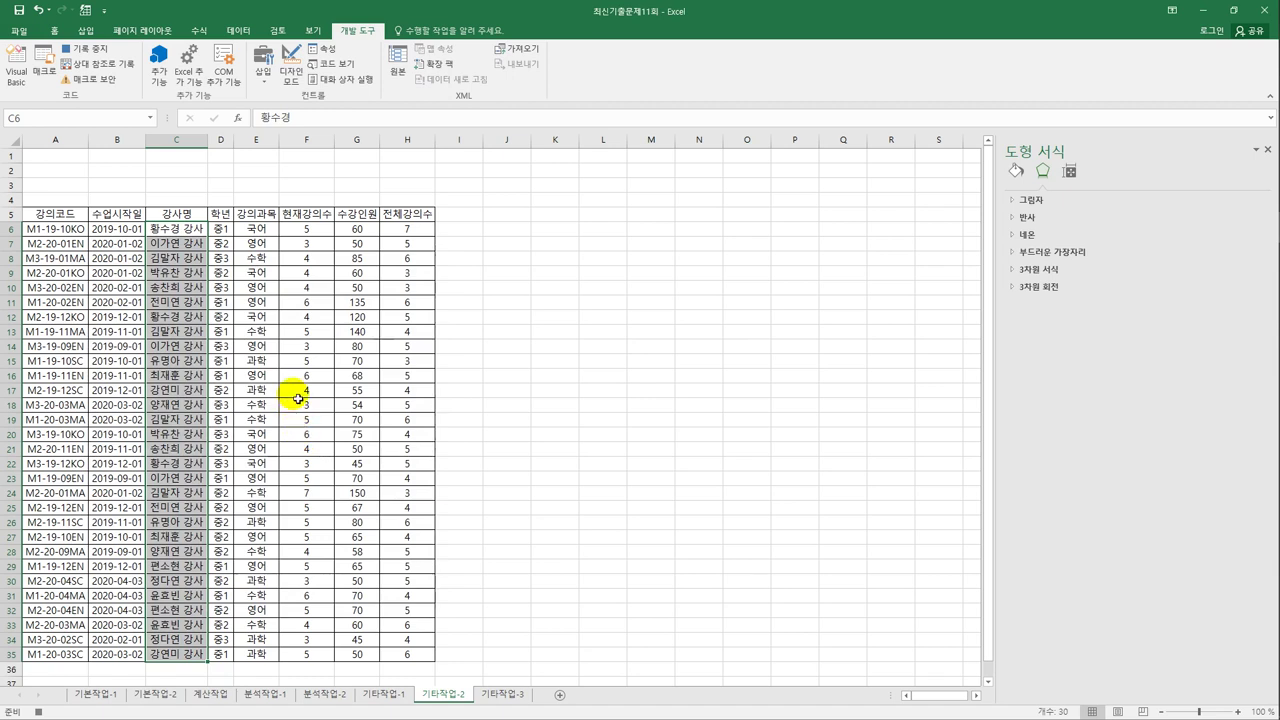
left_click(185, 228)
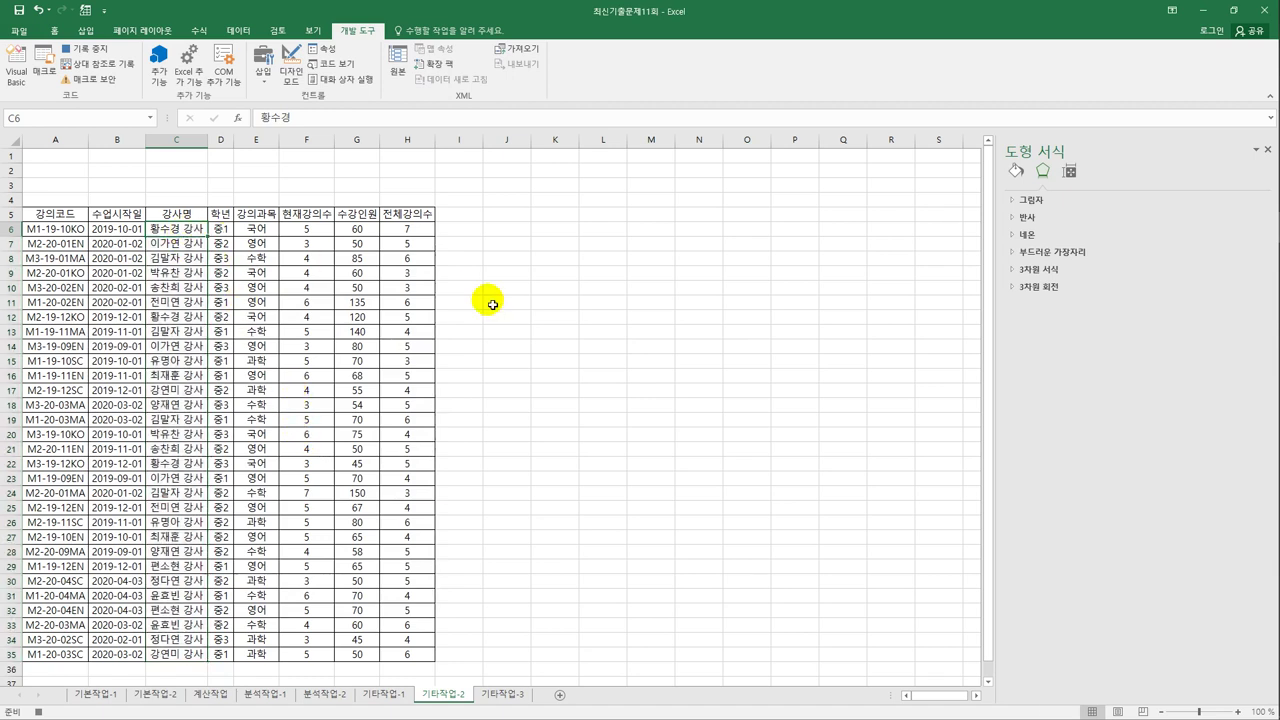
left_click(518, 289)
left_click(85, 48)
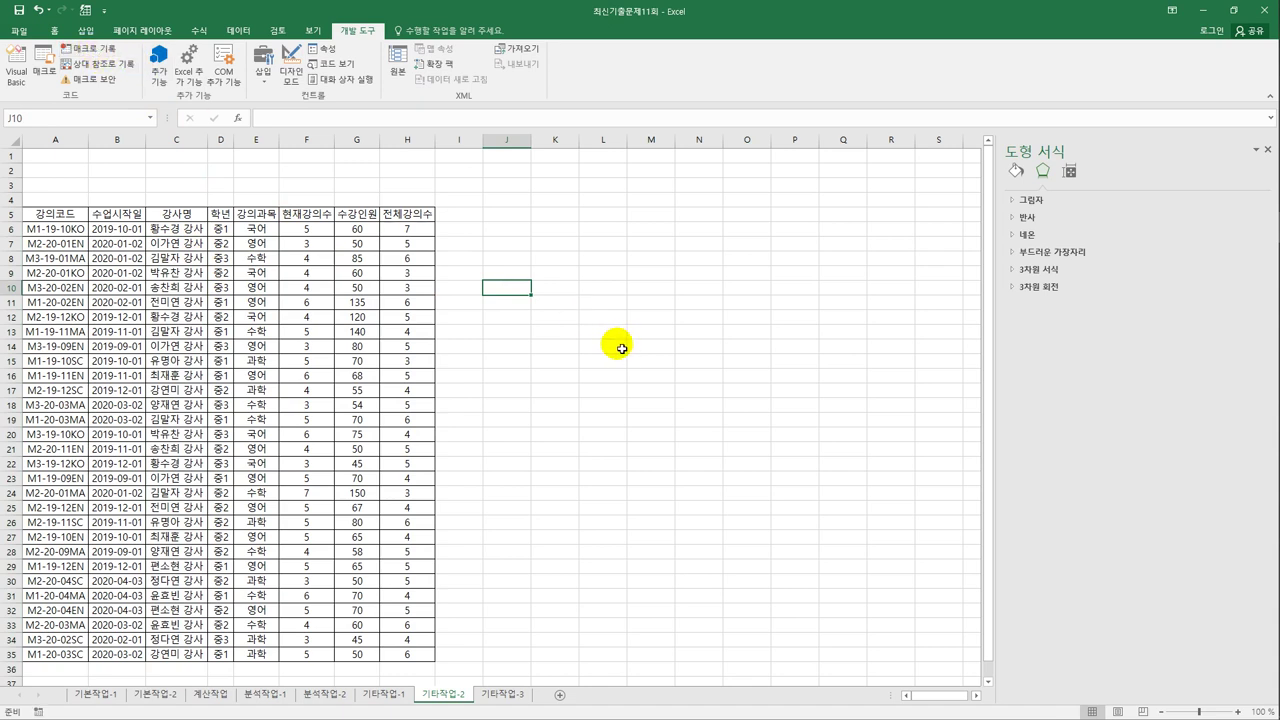
Step: Add a form control button over B2:C3 assigned to the 문자서식 macro and label it 문자서식
left_click(263, 78)
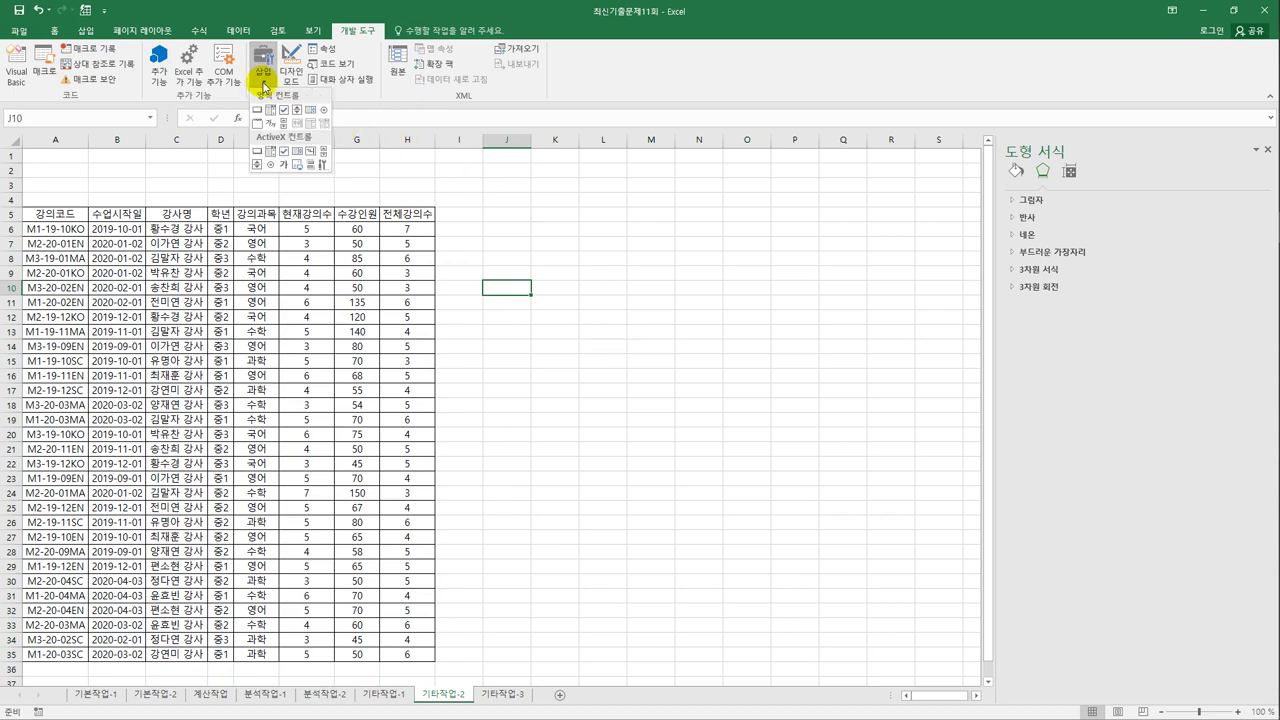
left_click(257, 109)
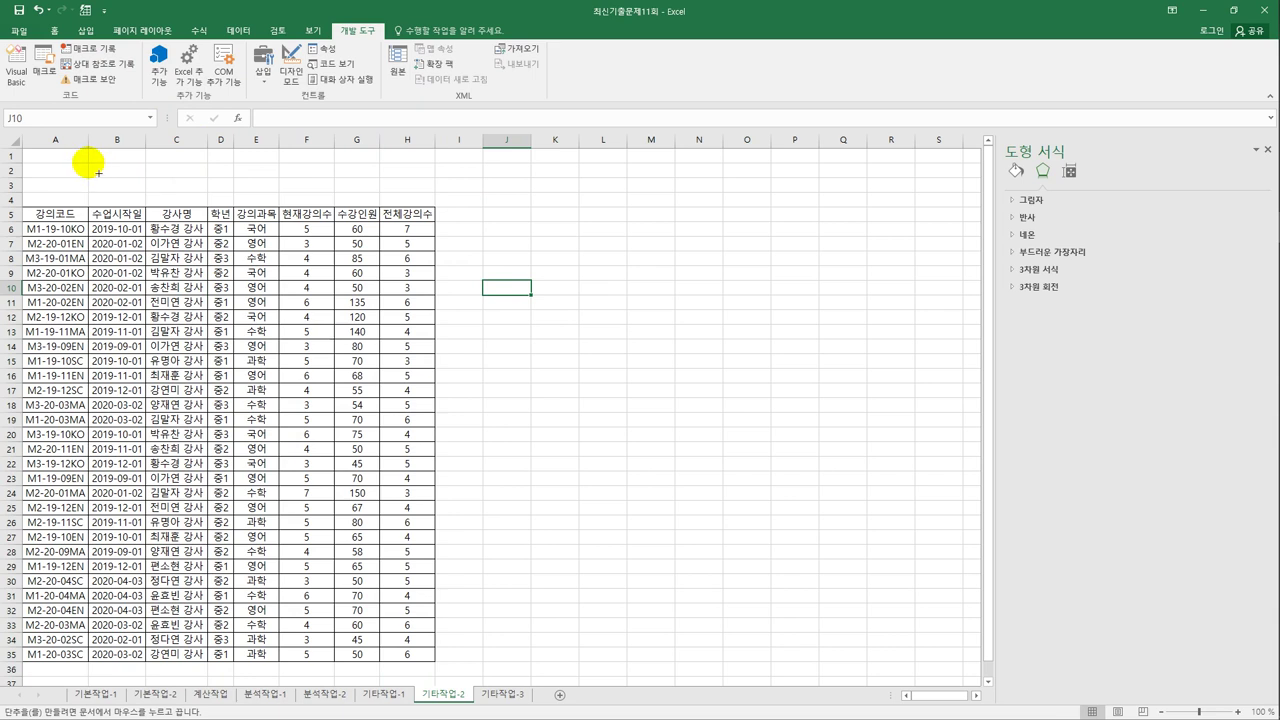
left_click_drag(98, 173, 195, 198)
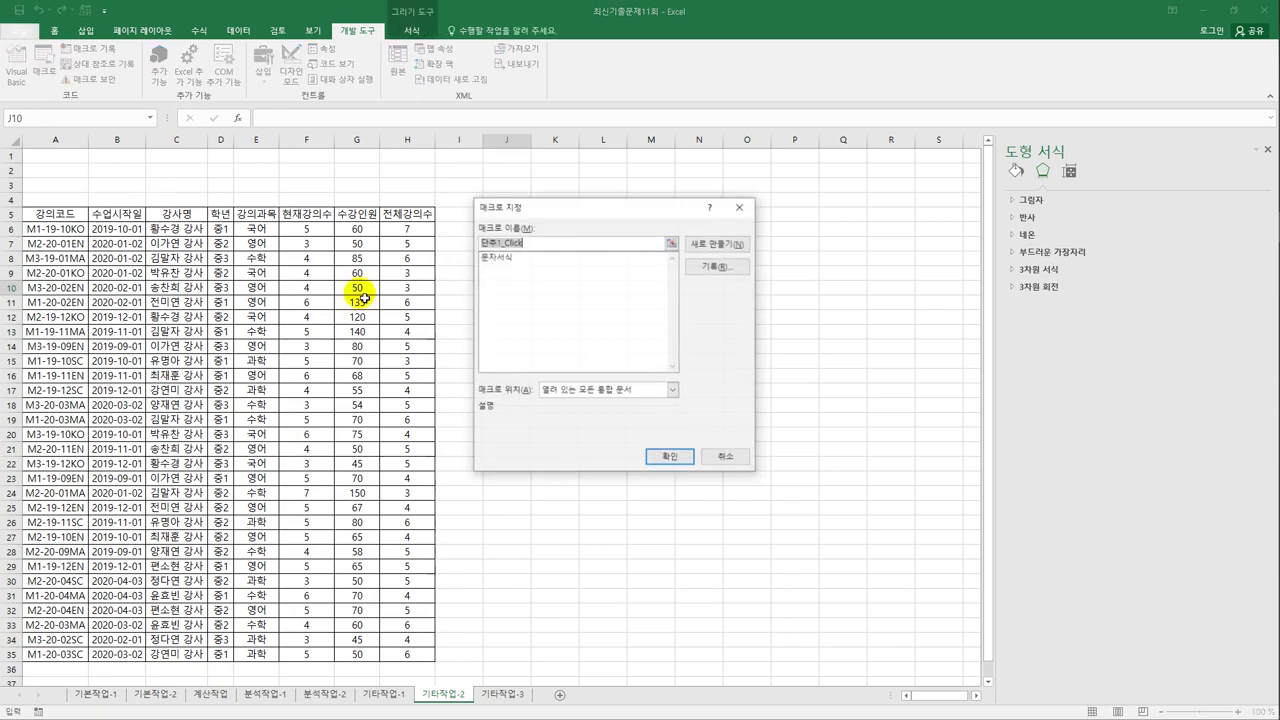
left_click(524, 259)
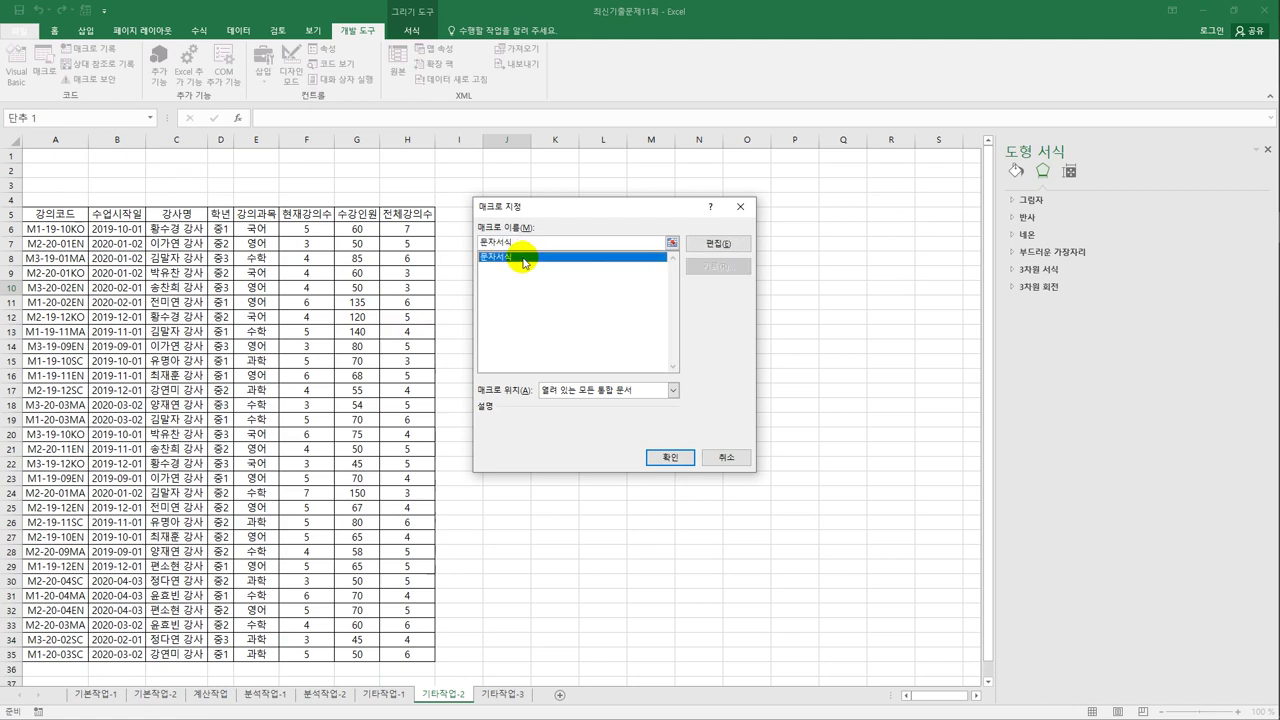
left_click(662, 458)
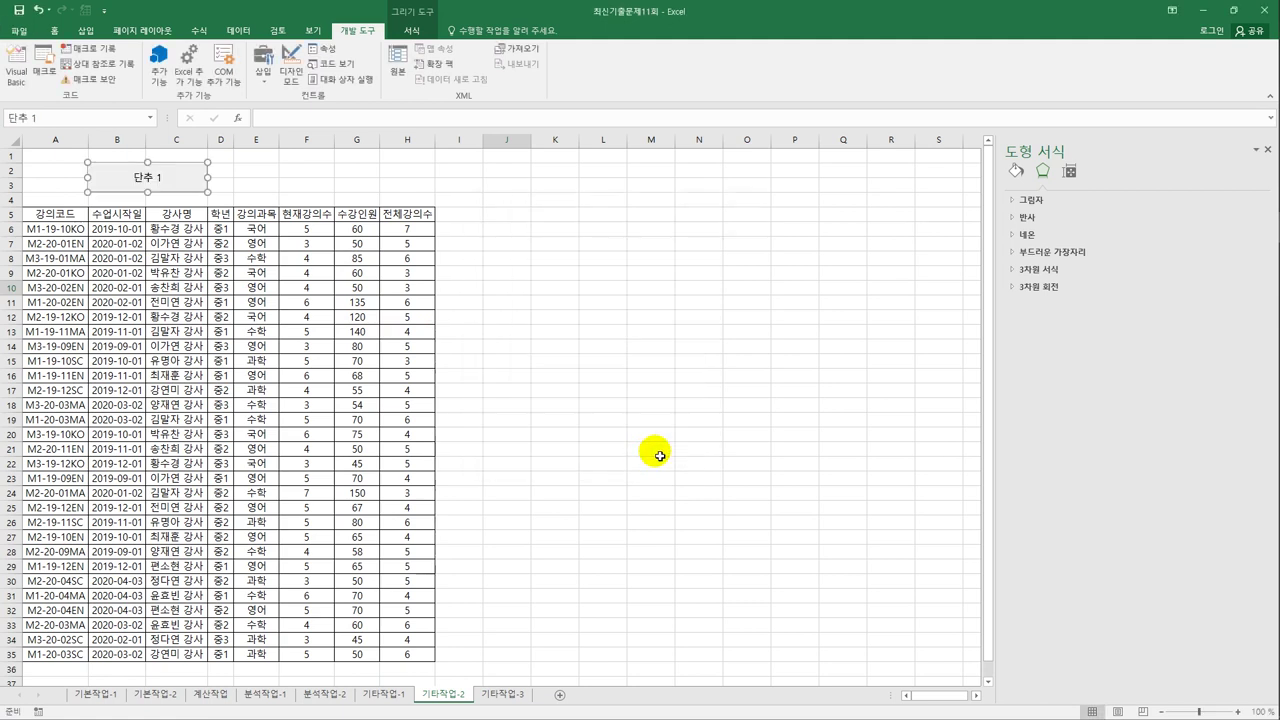
type("문자서식")
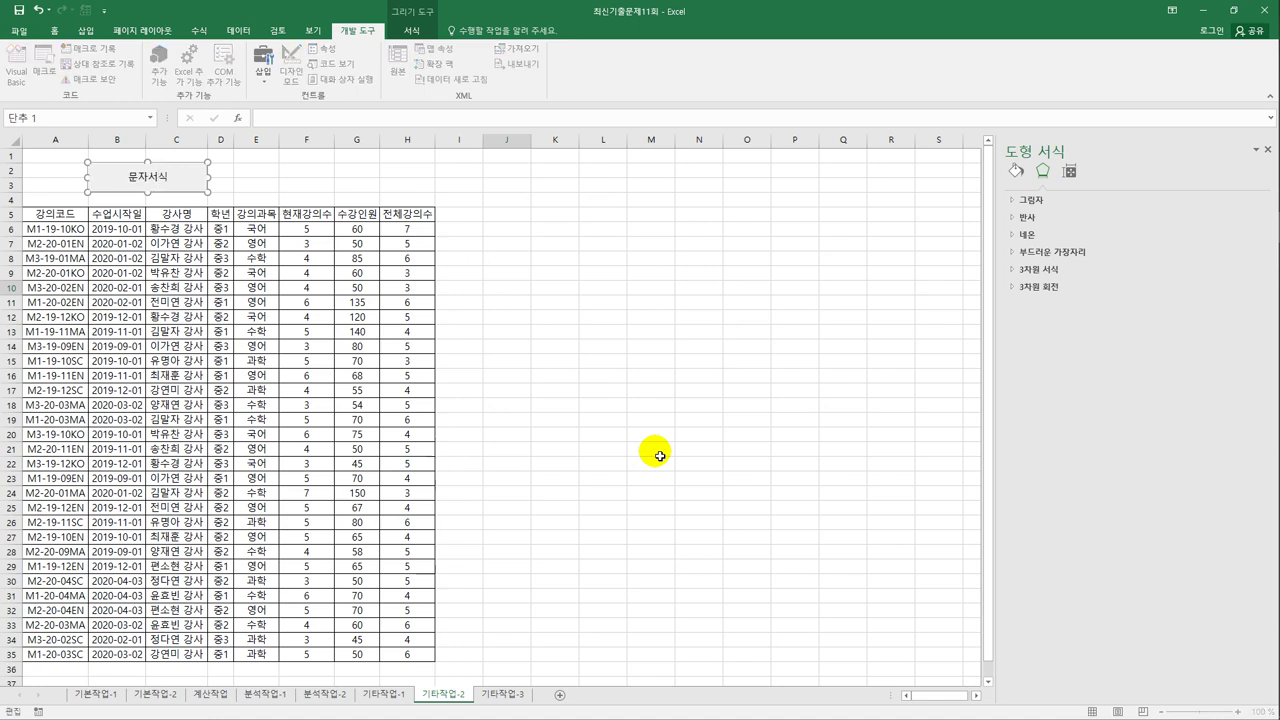
left_click(527, 259)
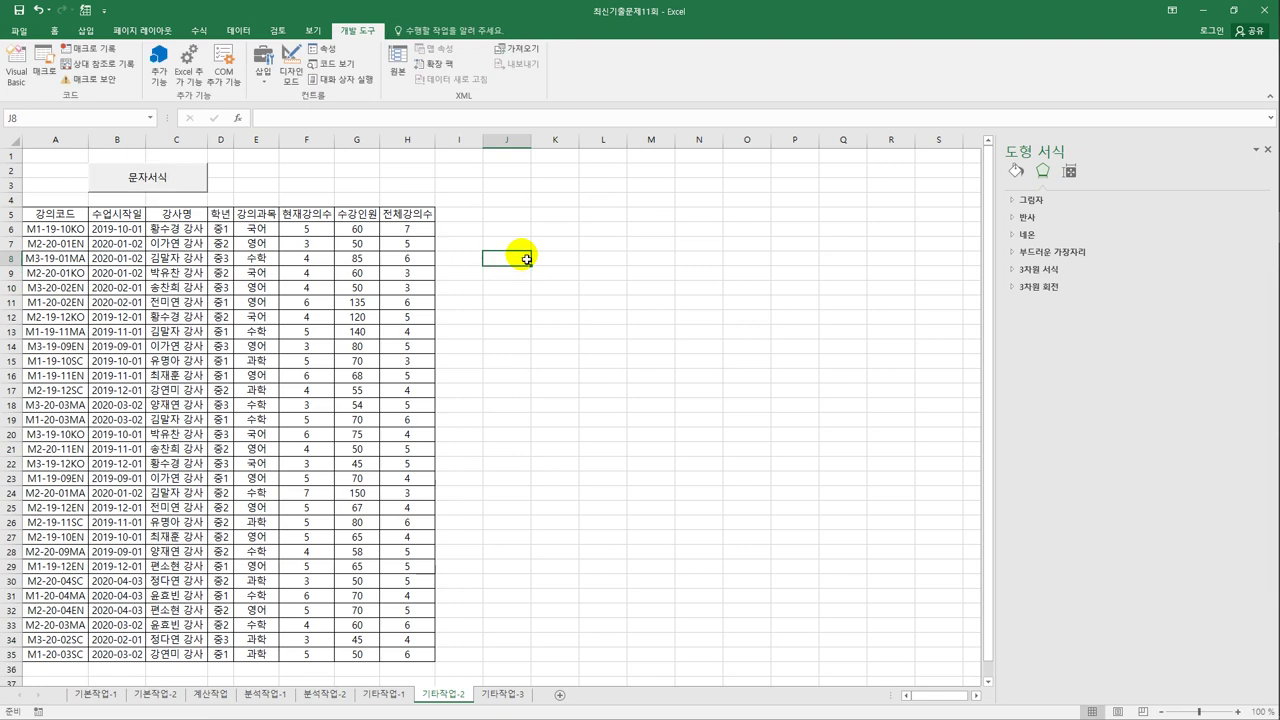
Step: Start recording a macro named 숫자서식 stored in the current workbook
left_click(93, 48)
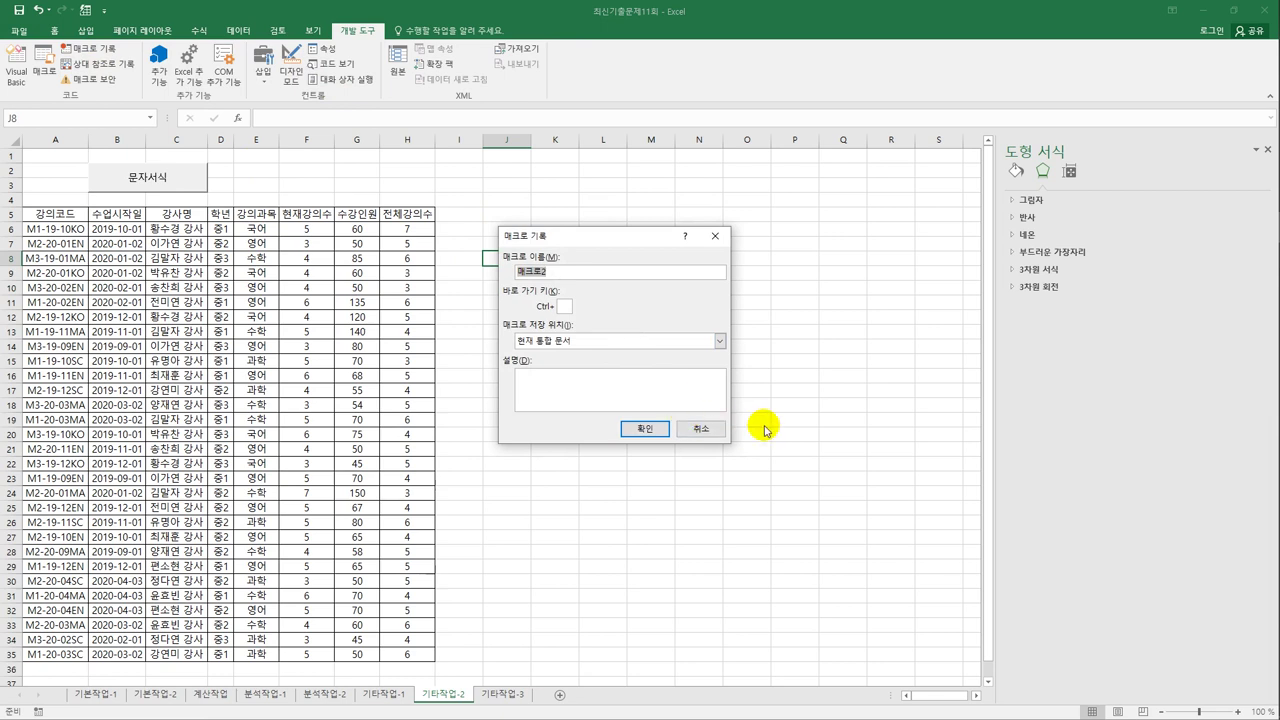
type("숫자서식")
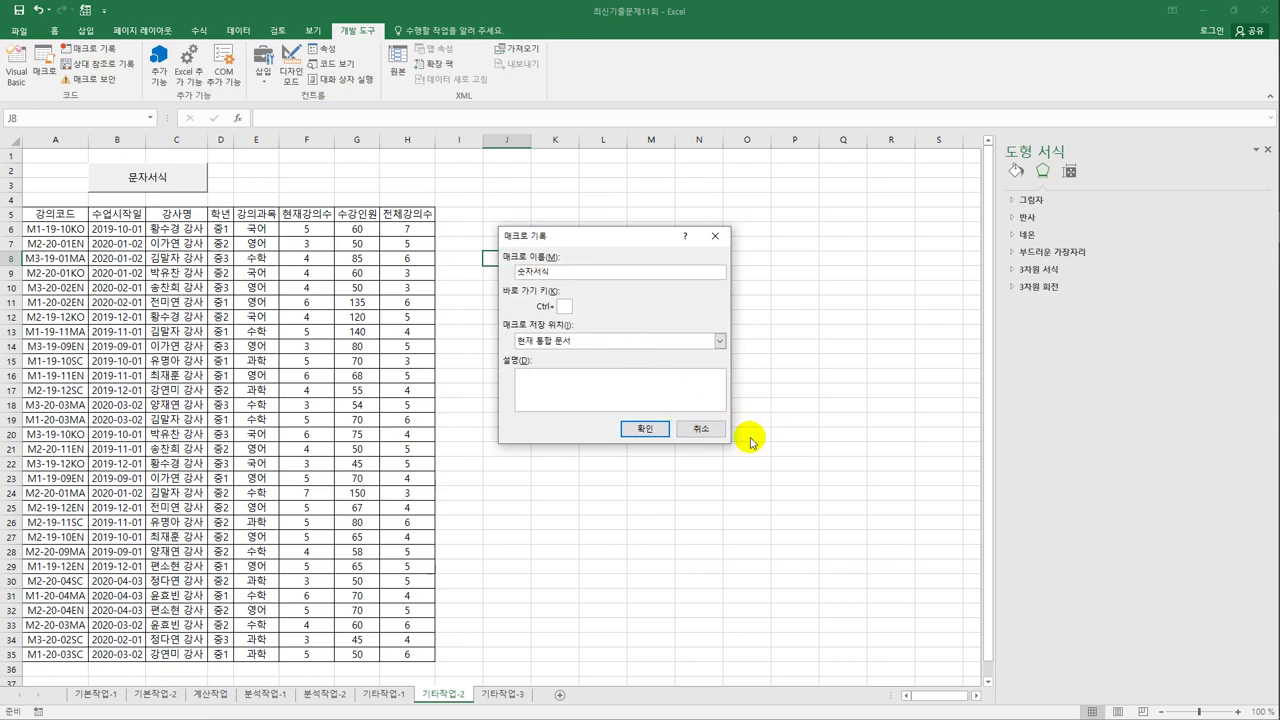
left_click(645, 430)
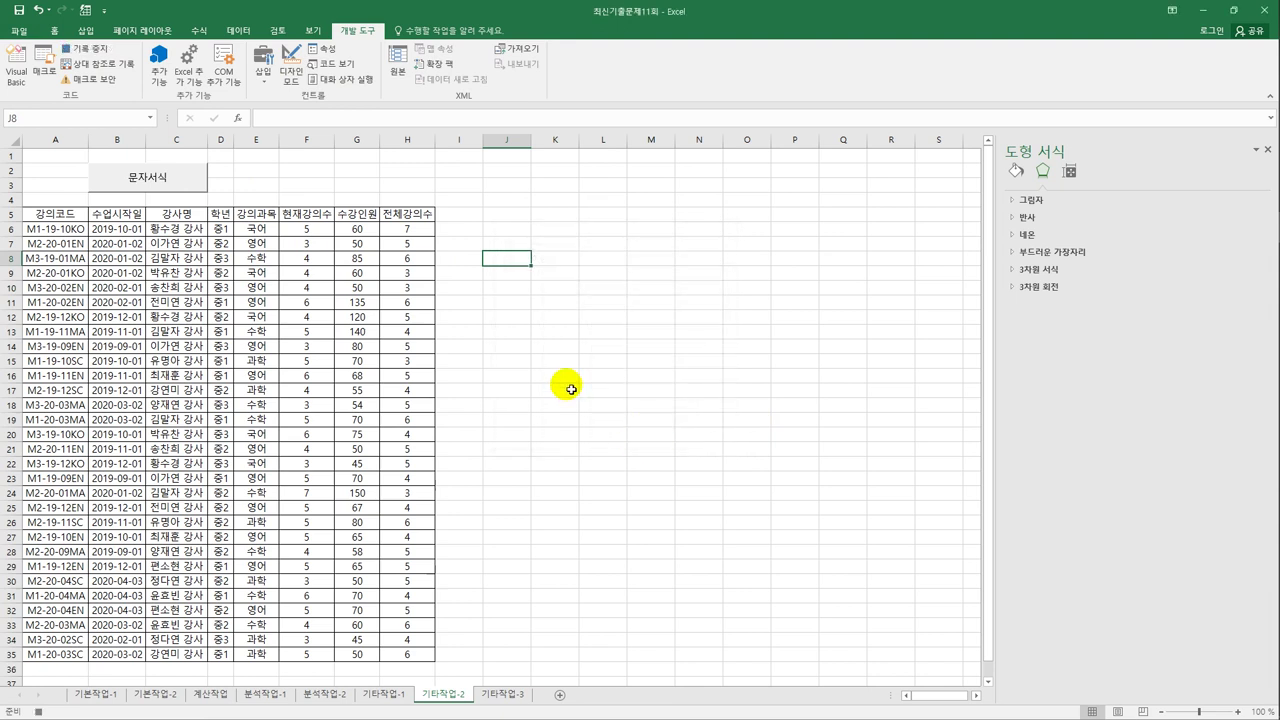
Step: Apply the custom number format [파랑][>=100]0"명";[빨강][<=50]0"명";0"명" to the 수강인원 cells G6:G35
left_click_drag(368, 229, 373, 660)
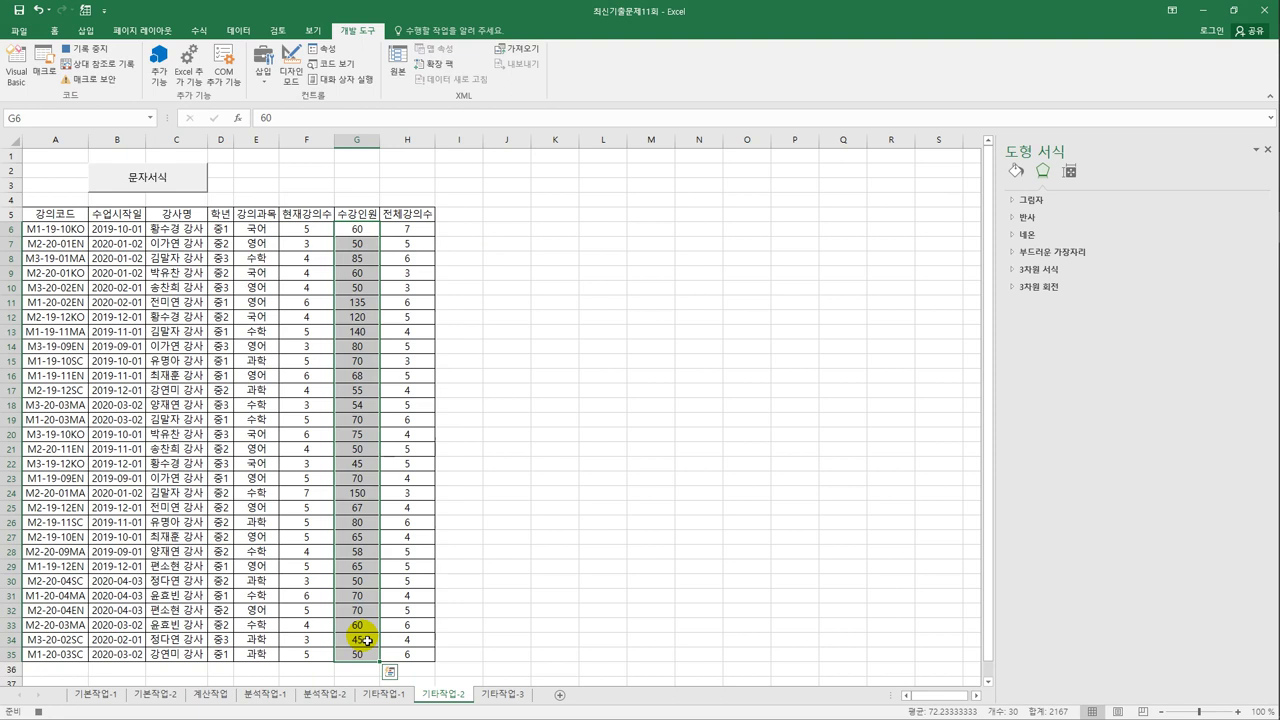
right_click(367, 292)
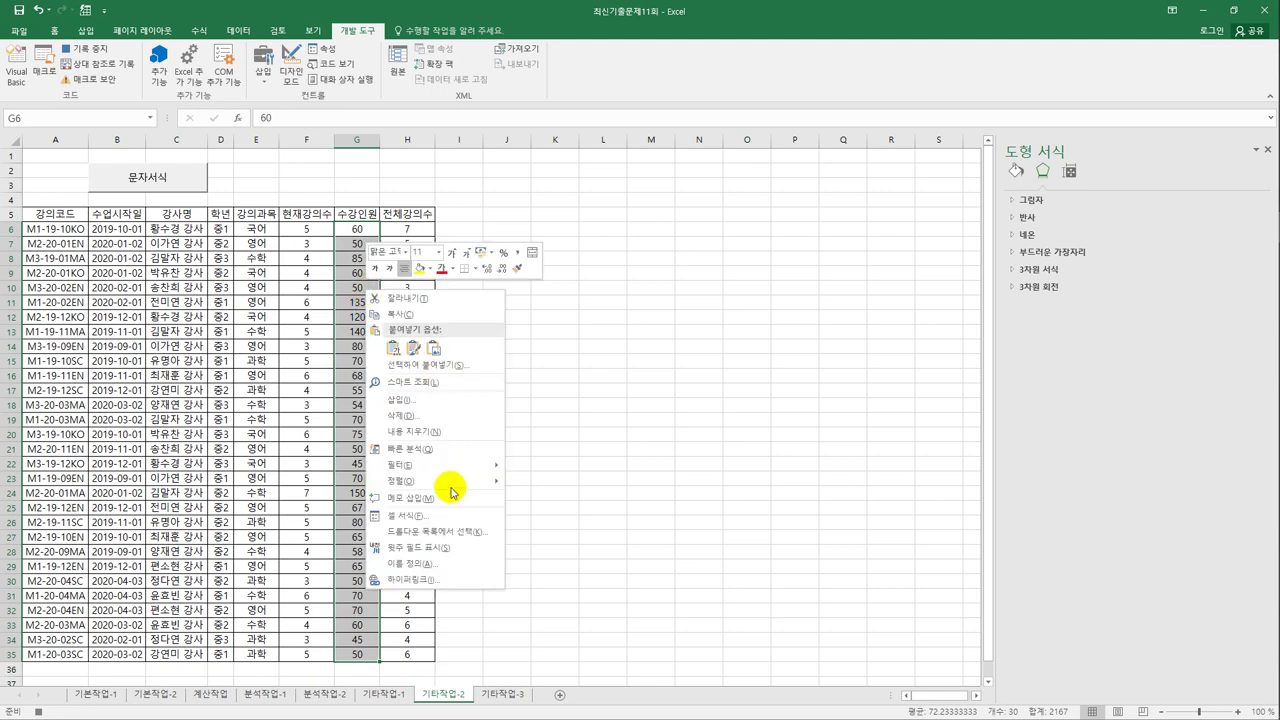
left_click(455, 516)
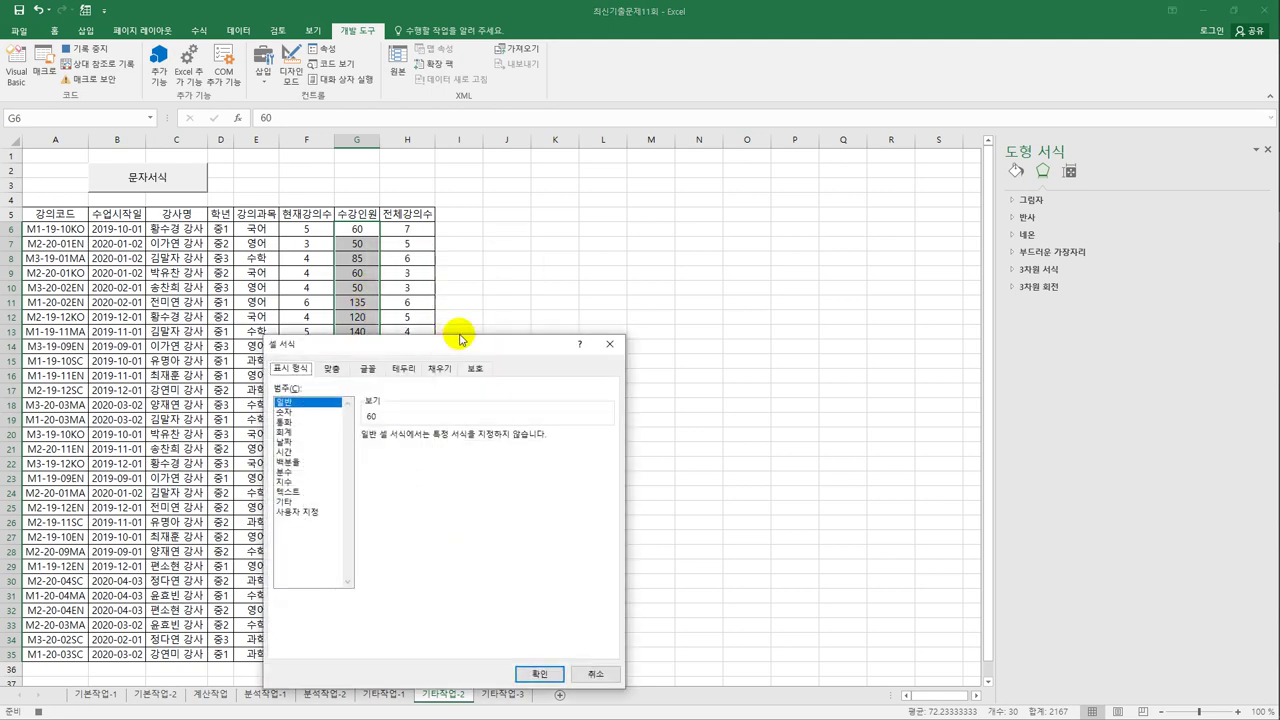
left_click_drag(461, 340, 670, 174)
left_click(514, 347)
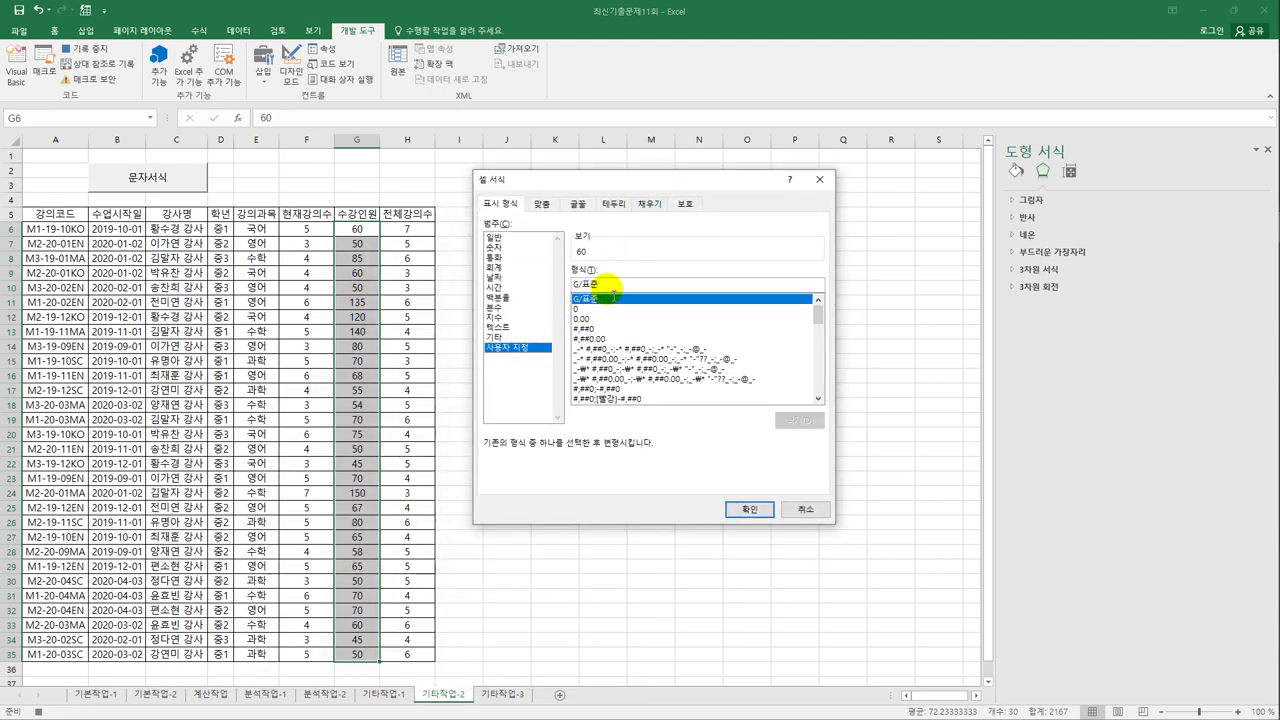
left_click_drag(613, 290, 553, 292)
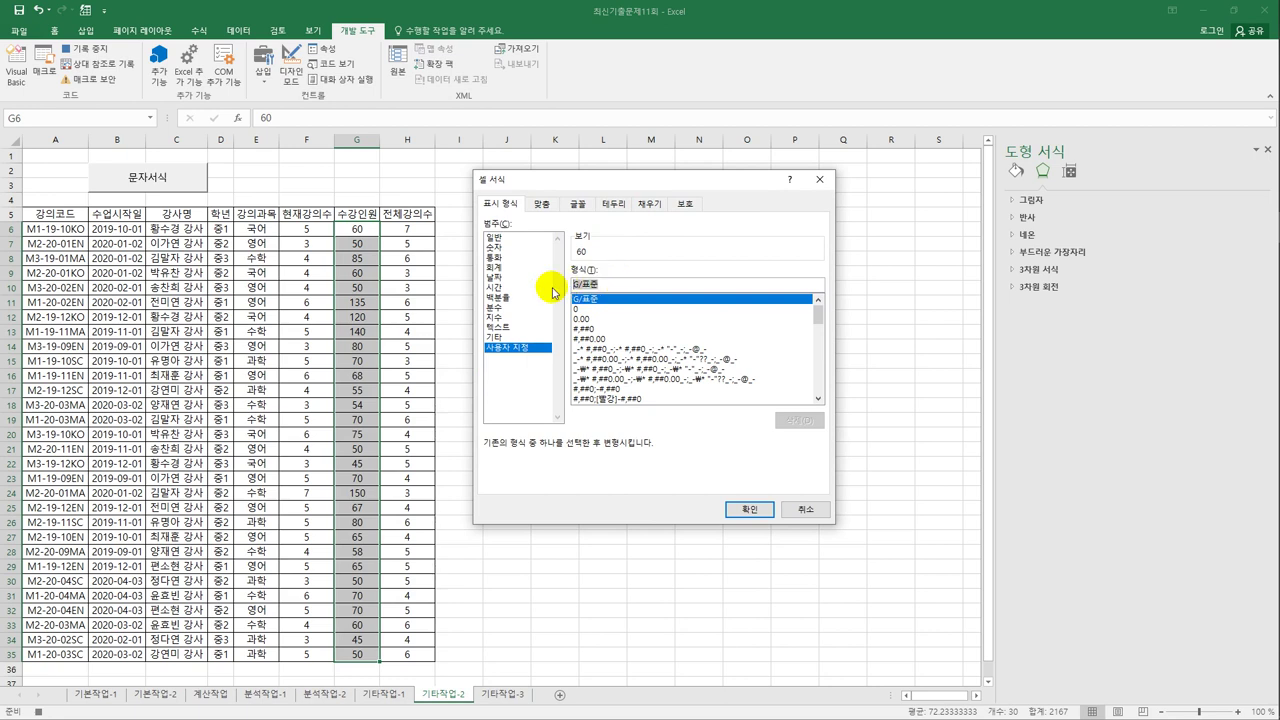
type("[")
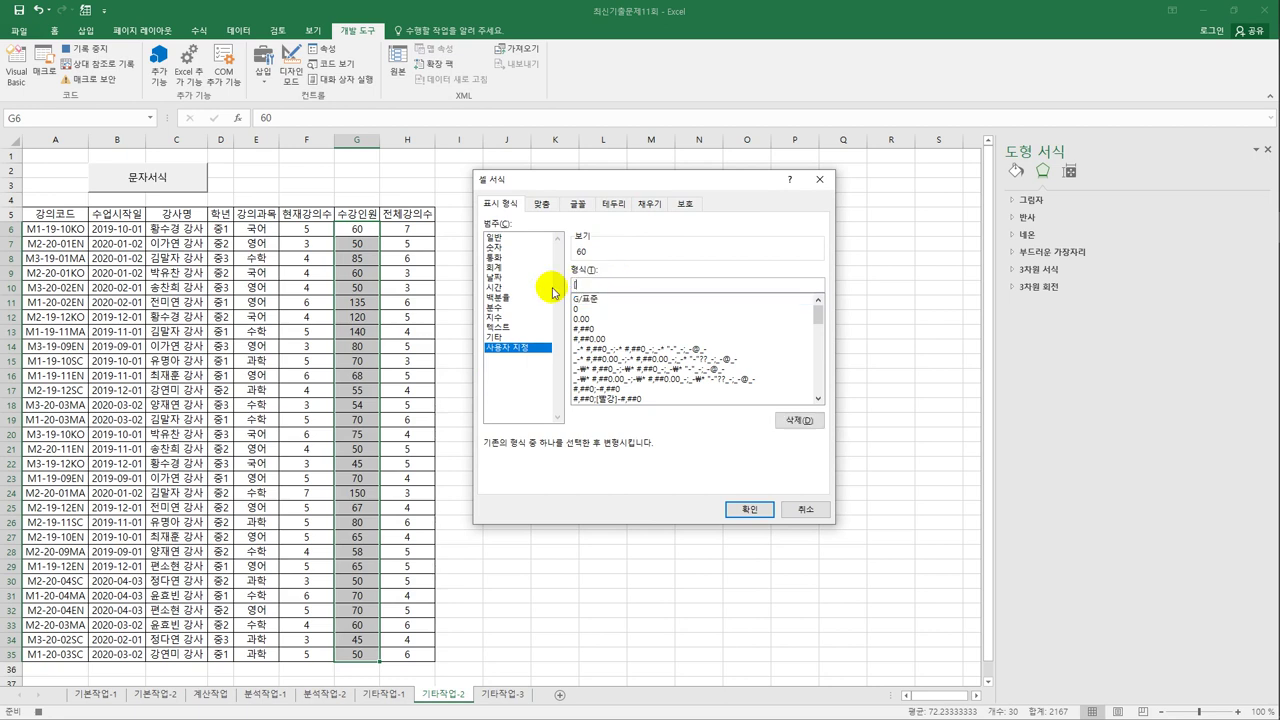
type("파랑][>=100]")
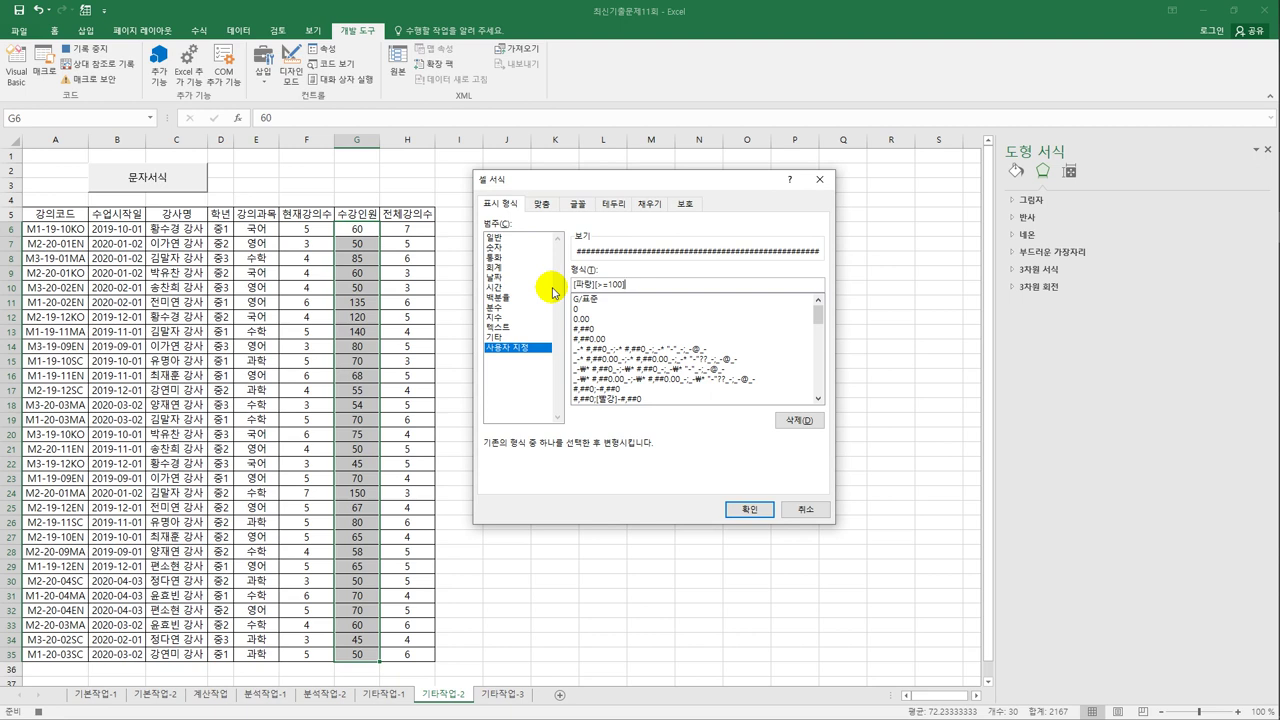
type("0\"")
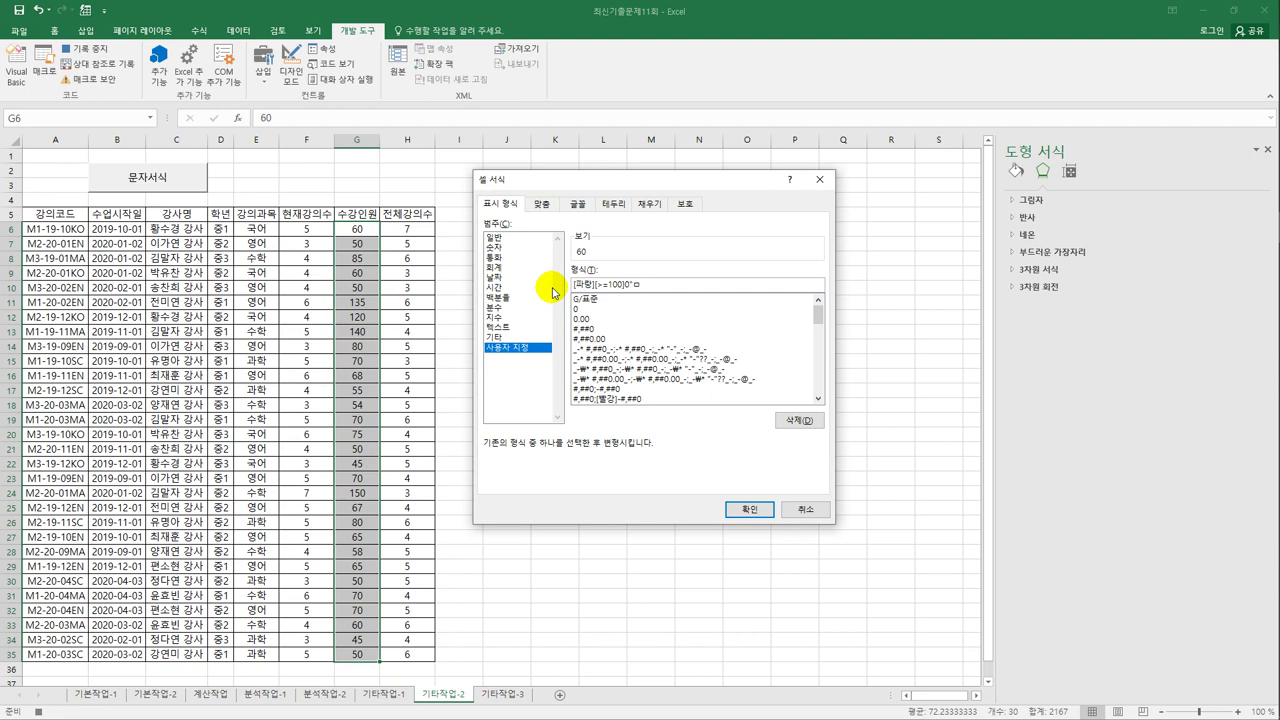
type("명\";[빨강][<=50]")
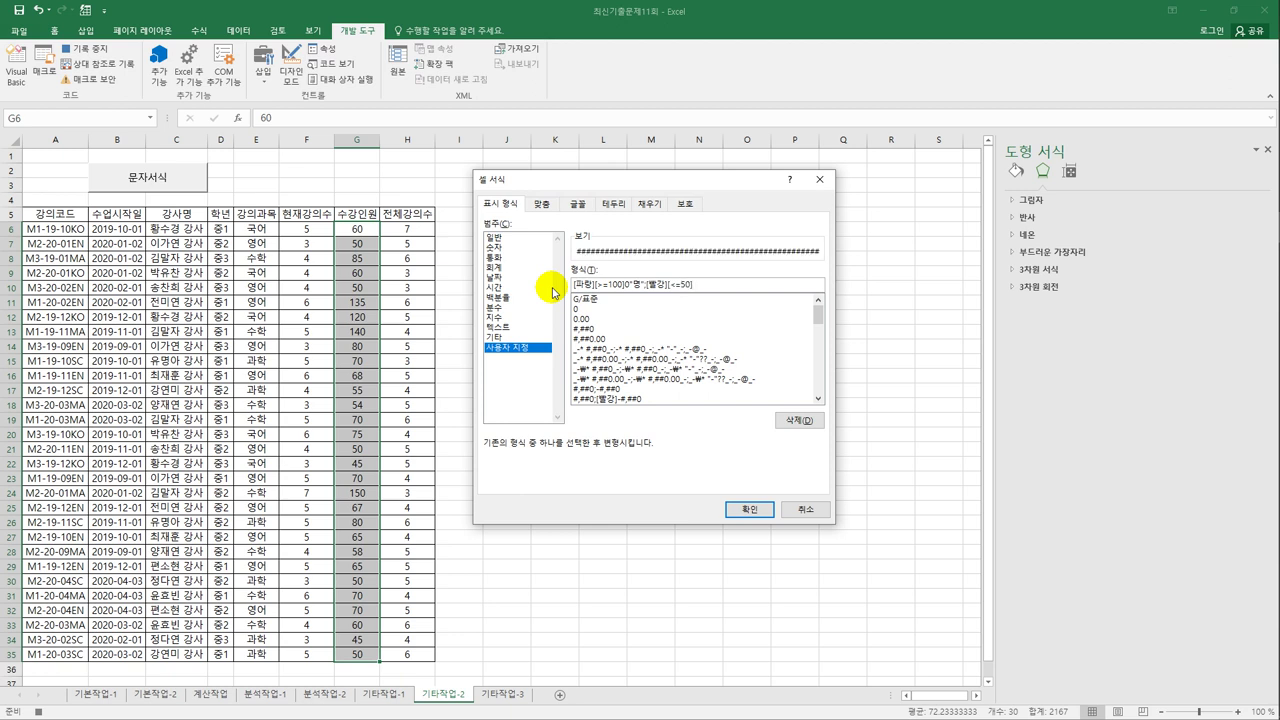
type("0\"명\";")
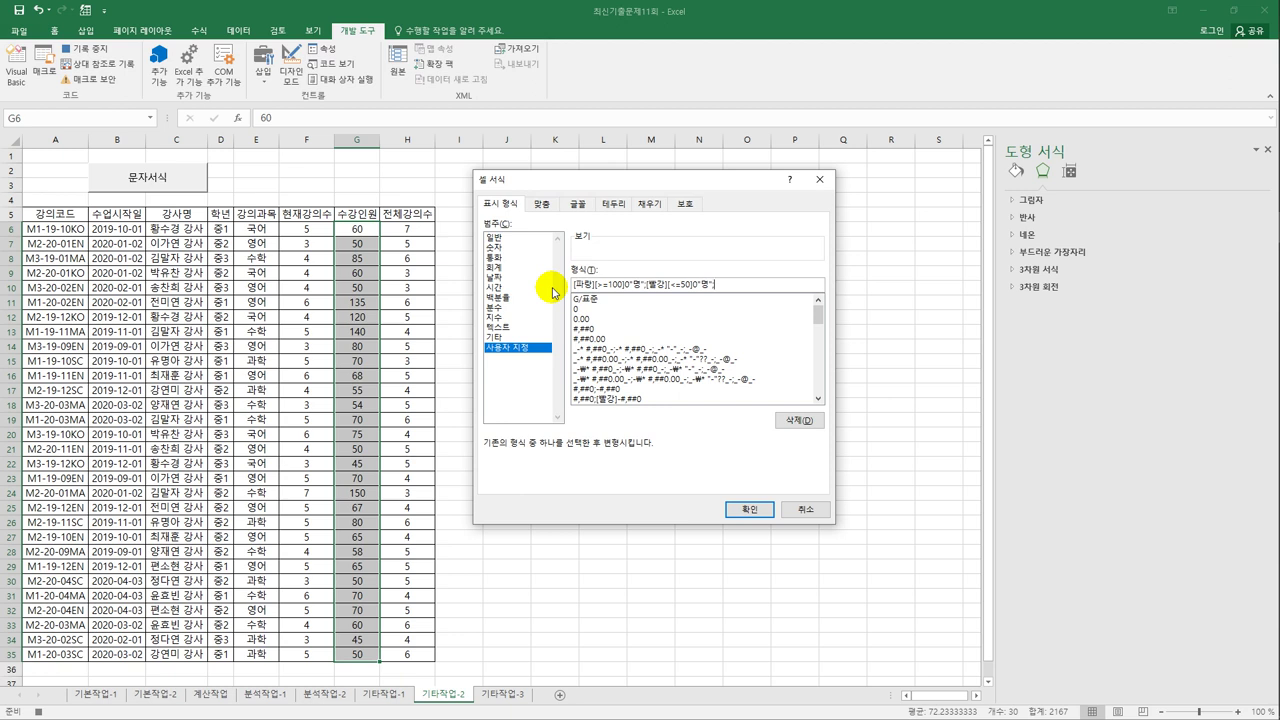
type("0\"명\"")
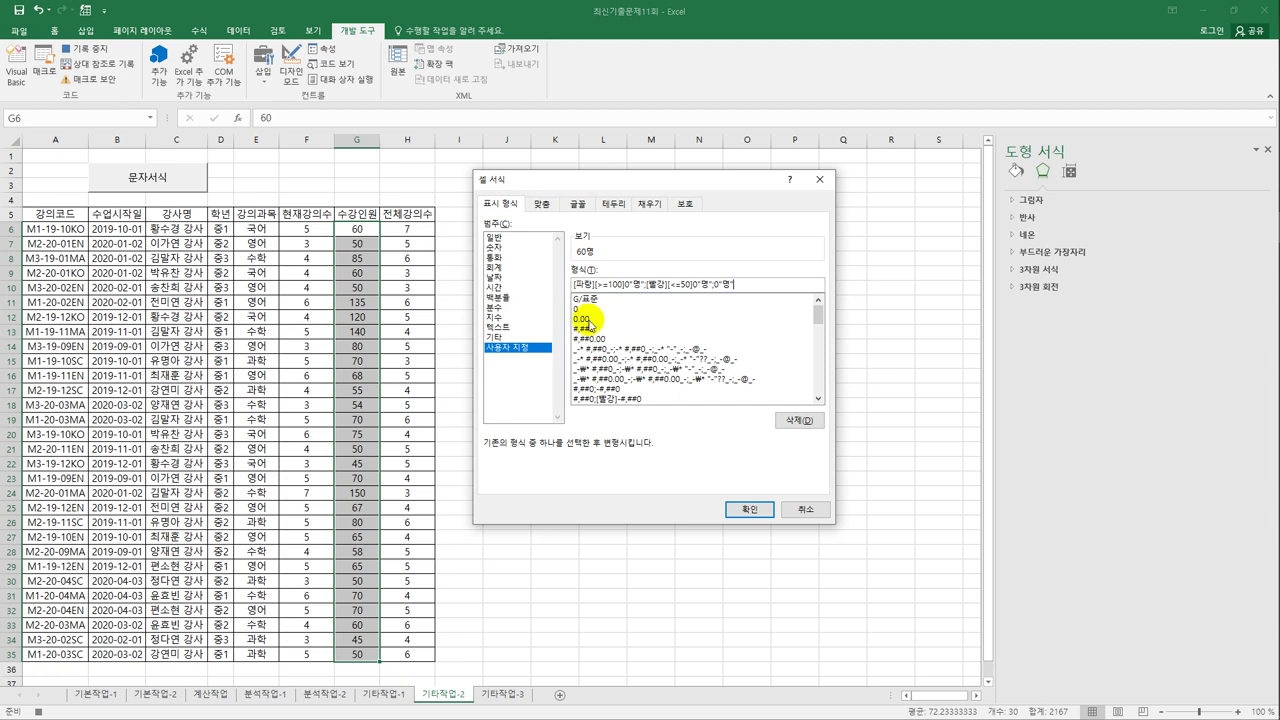
left_click(748, 511)
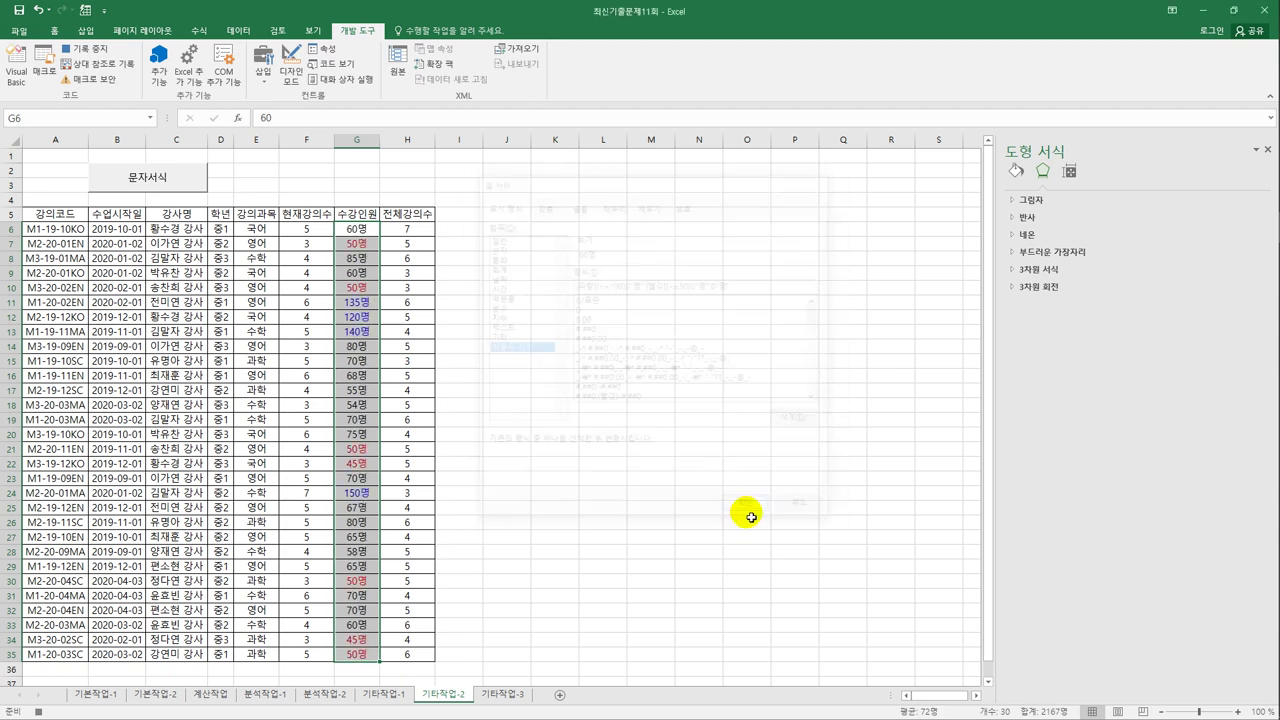
Step: Deselect the formatted 수강인원 range and stop recording the 숫자서식 macro
left_click(363, 231)
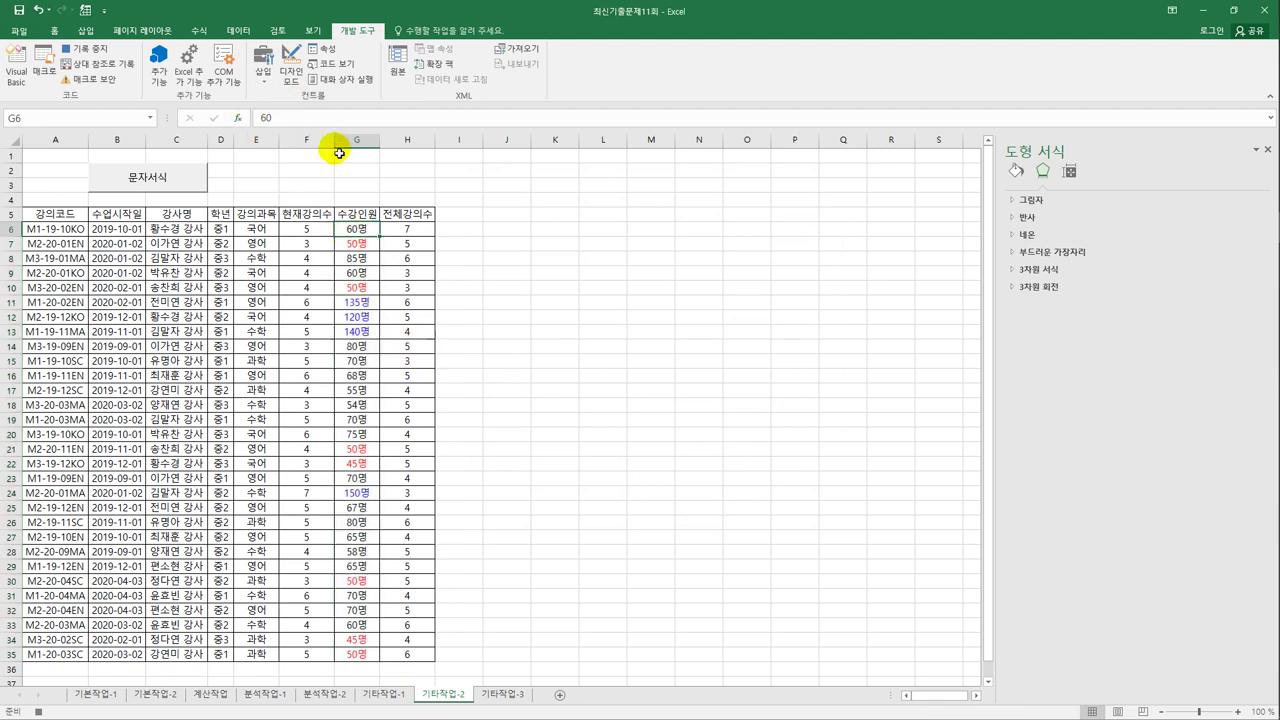
left_click(80, 52)
left_click(537, 326)
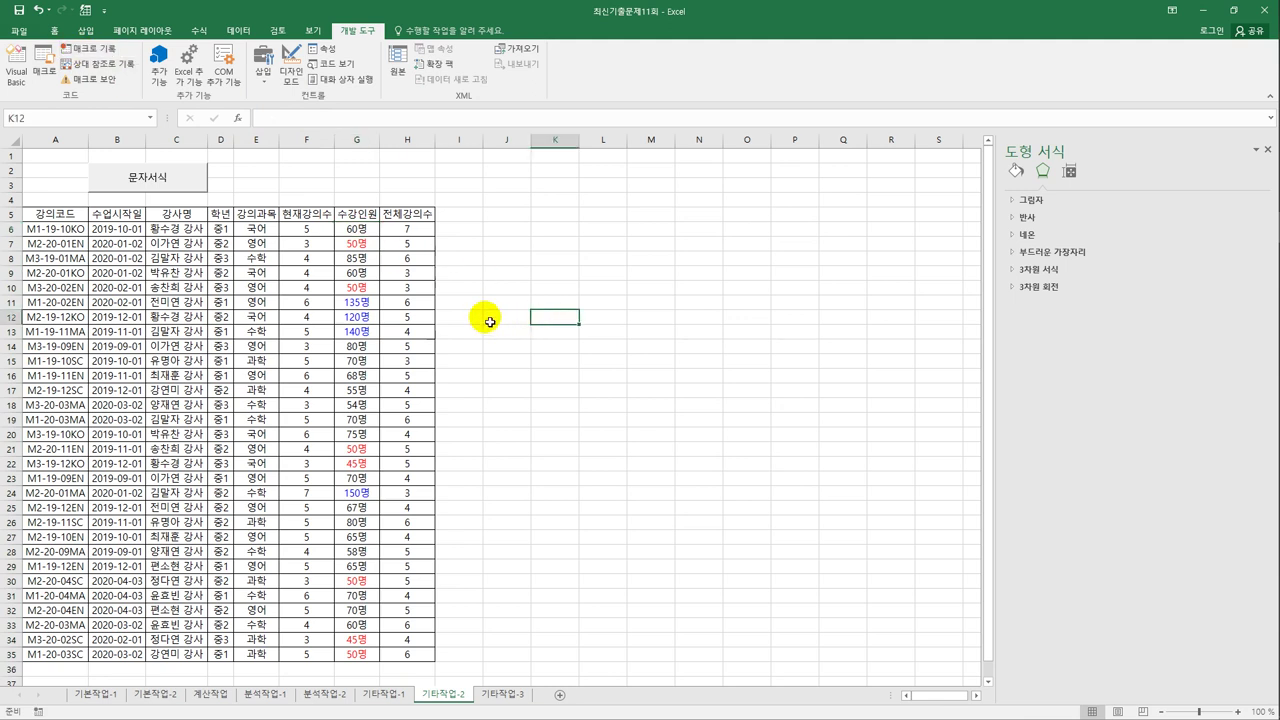
Step: Add a form control button over E2:F3 assigned to the 숫자서식 macro and label it 숫자서식
left_click(260, 80)
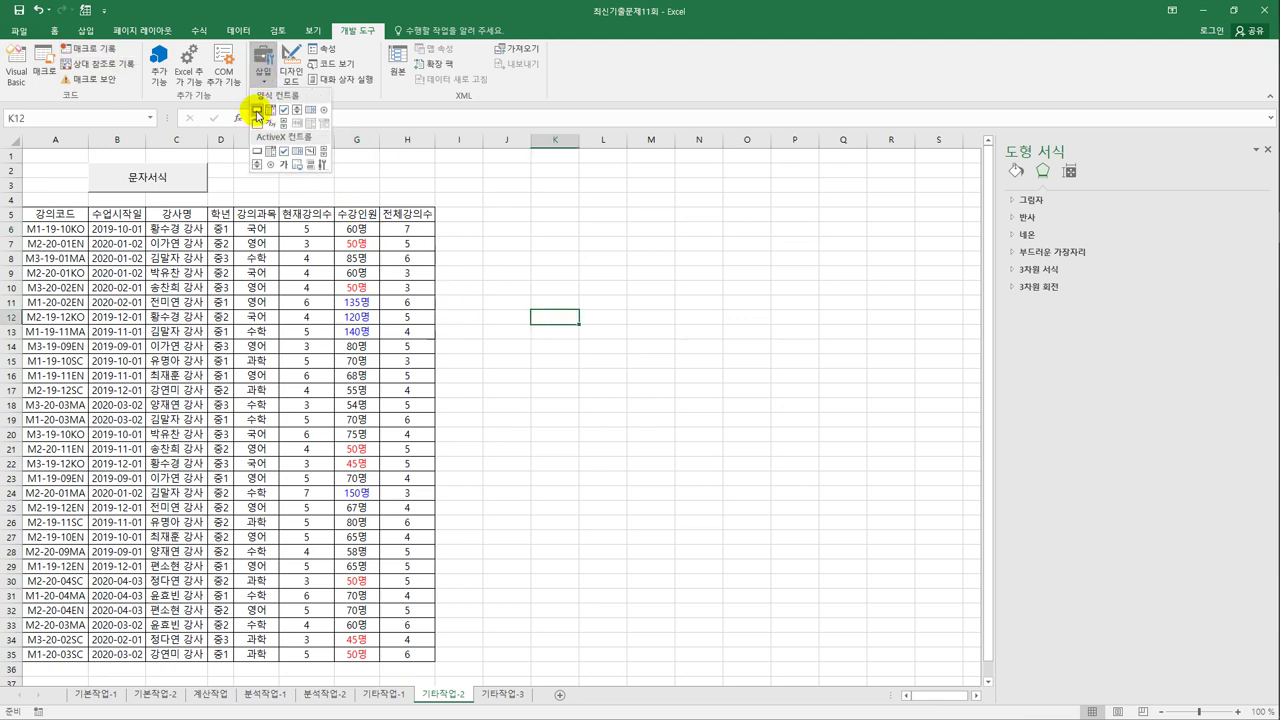
left_click(253, 107)
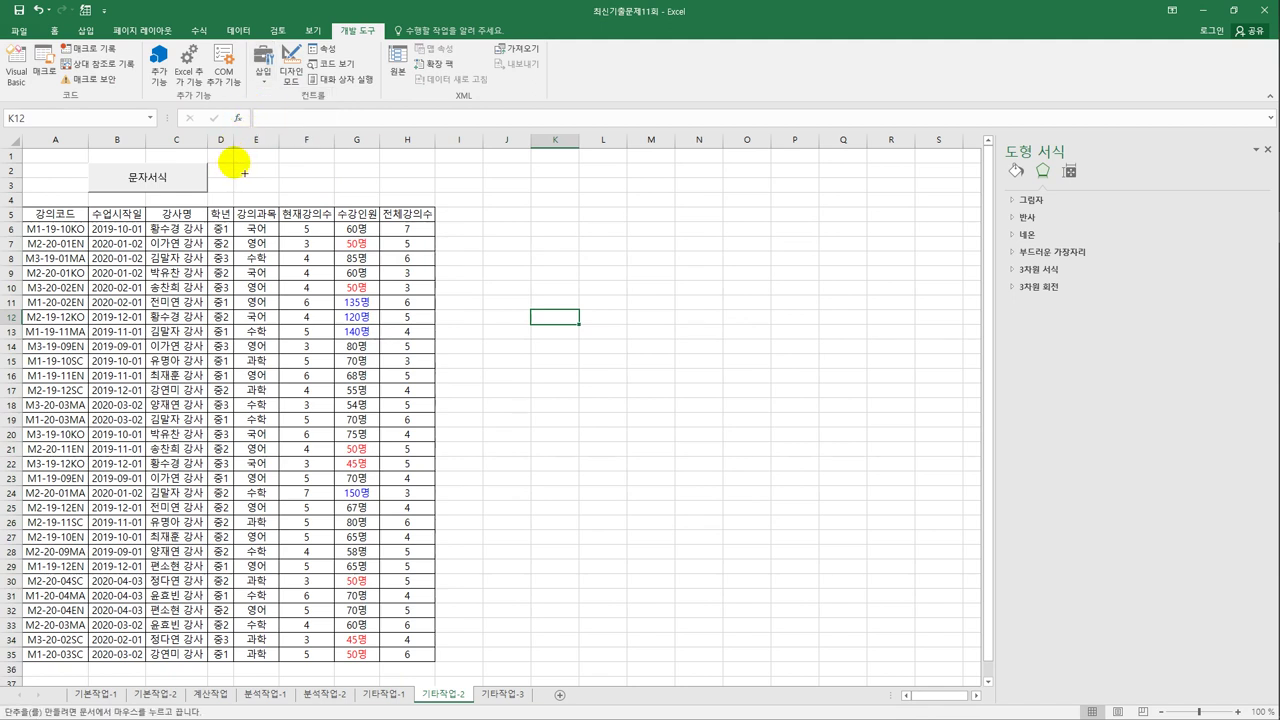
left_click_drag(244, 173, 325, 199)
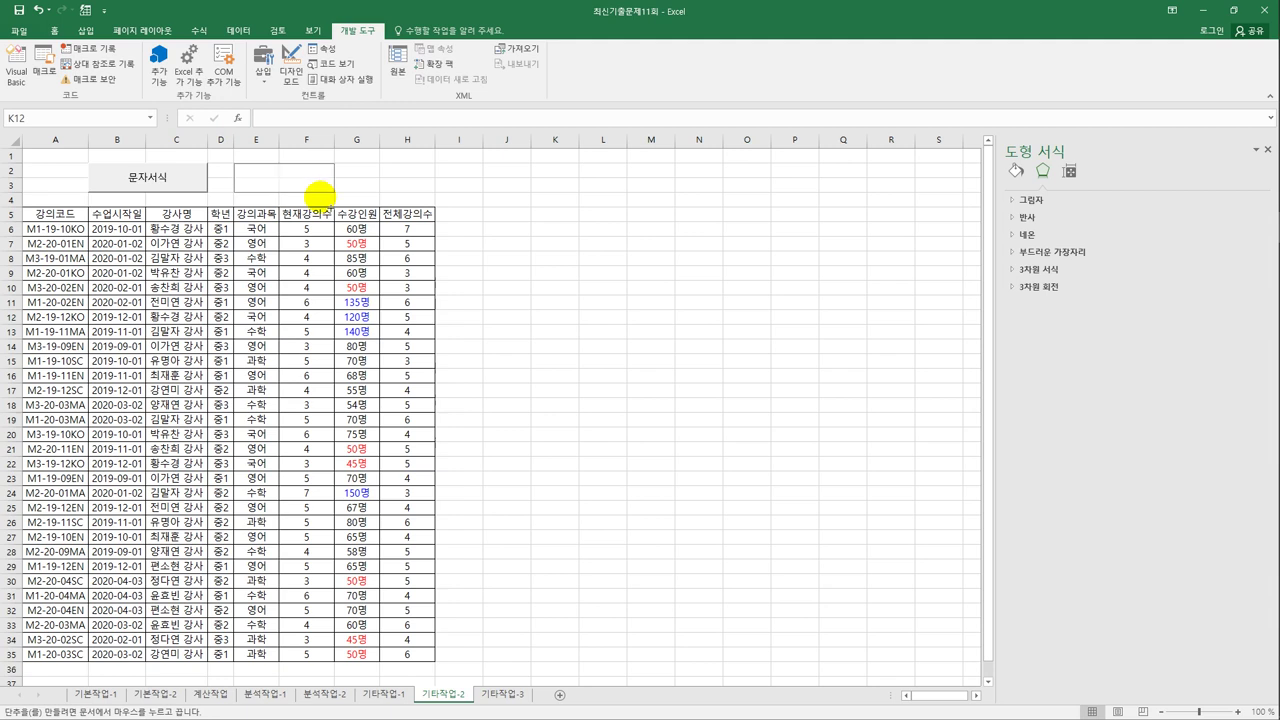
left_click(528, 267)
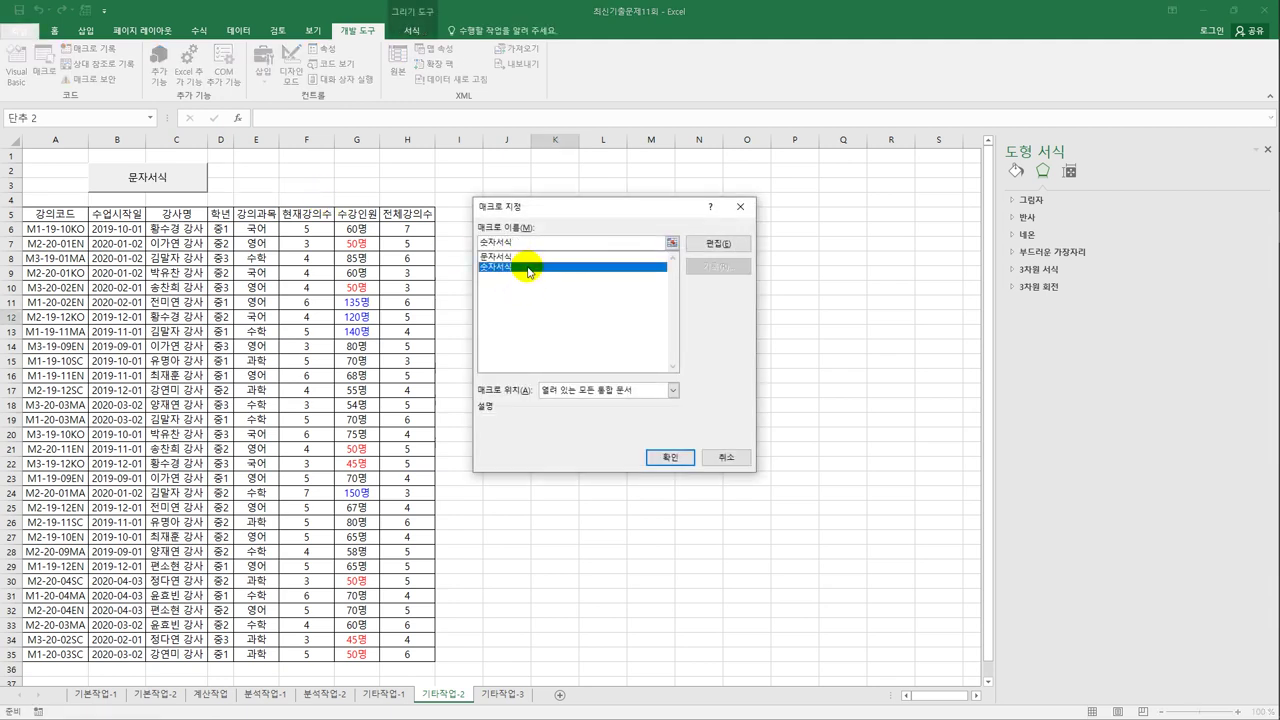
left_click(667, 459)
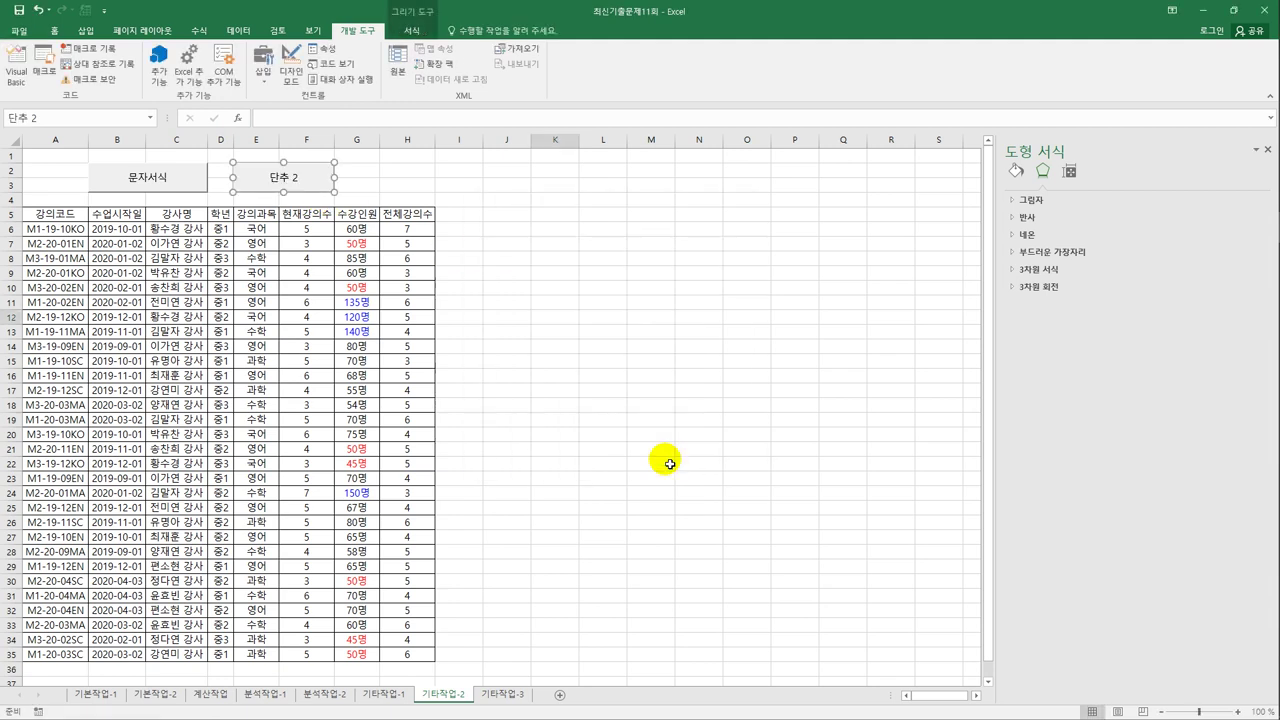
type("숫자서식")
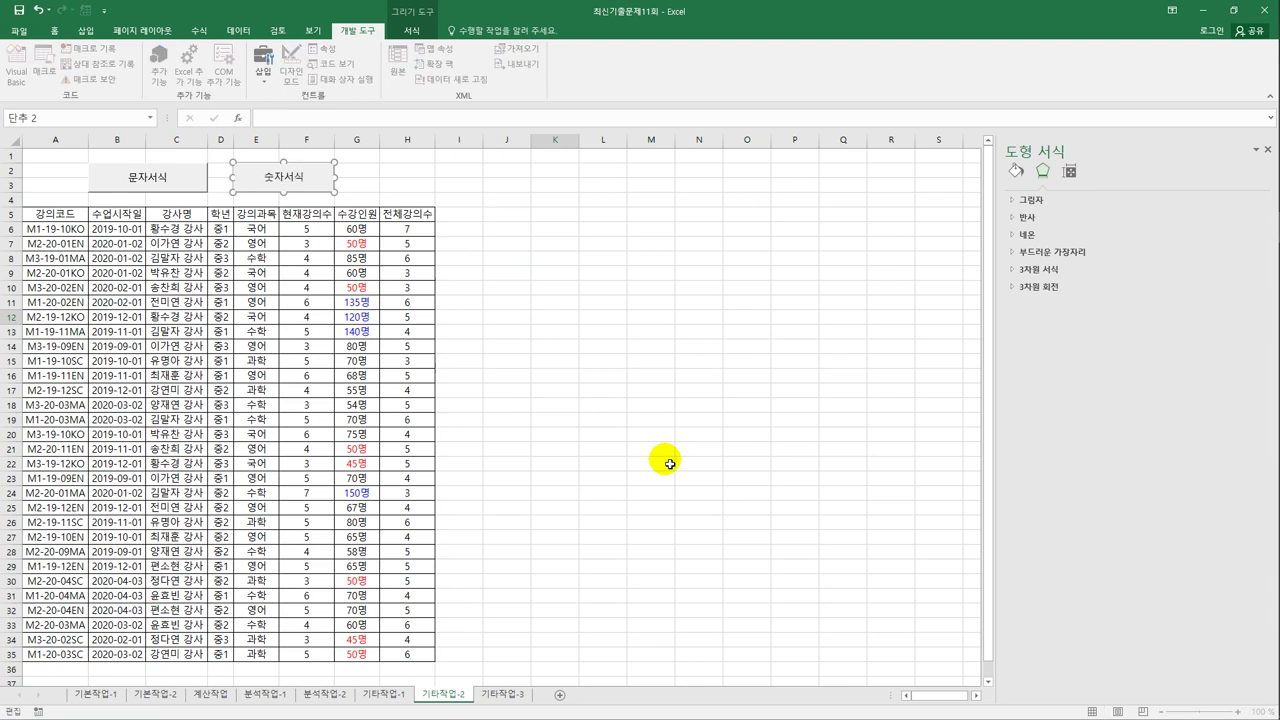
left_click(669, 463)
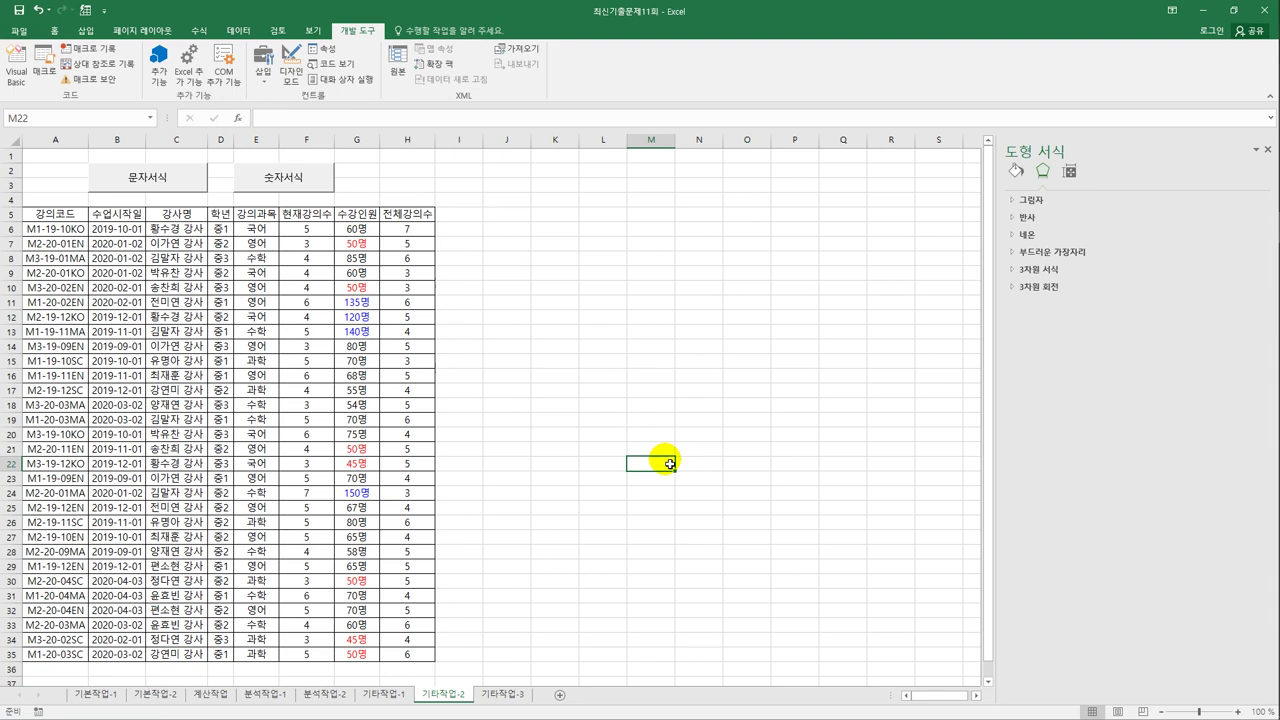
Step: On the 기타작업-3 sheet, enter 수강신청.Show in the click event procedure of the 수강신청 command button in design mode
left_click(503, 694)
left_click(664, 514)
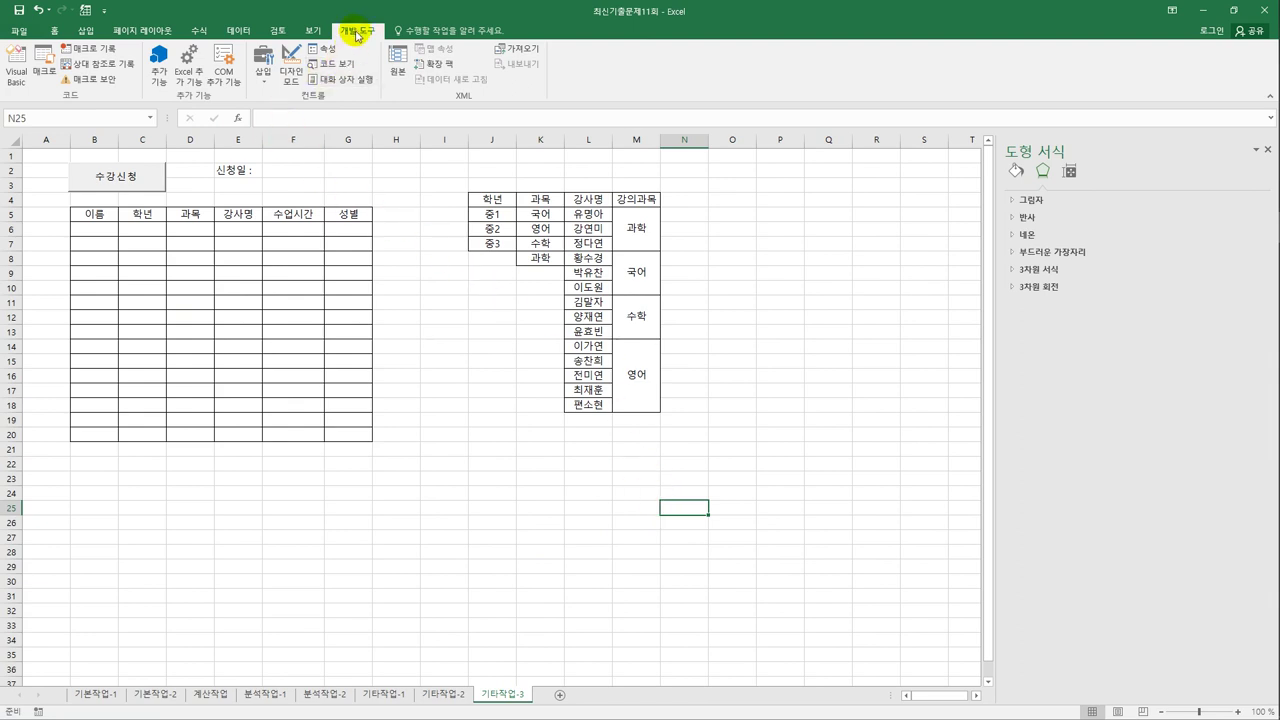
left_click(297, 74)
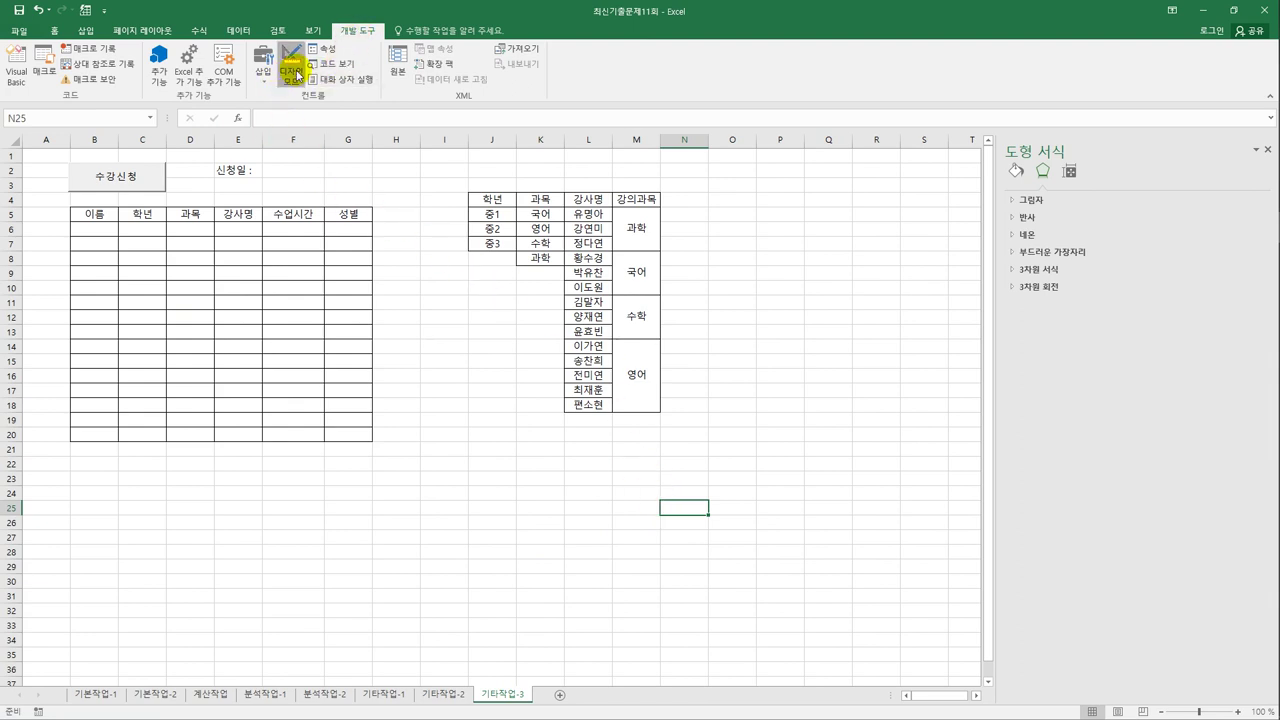
left_click(150, 180)
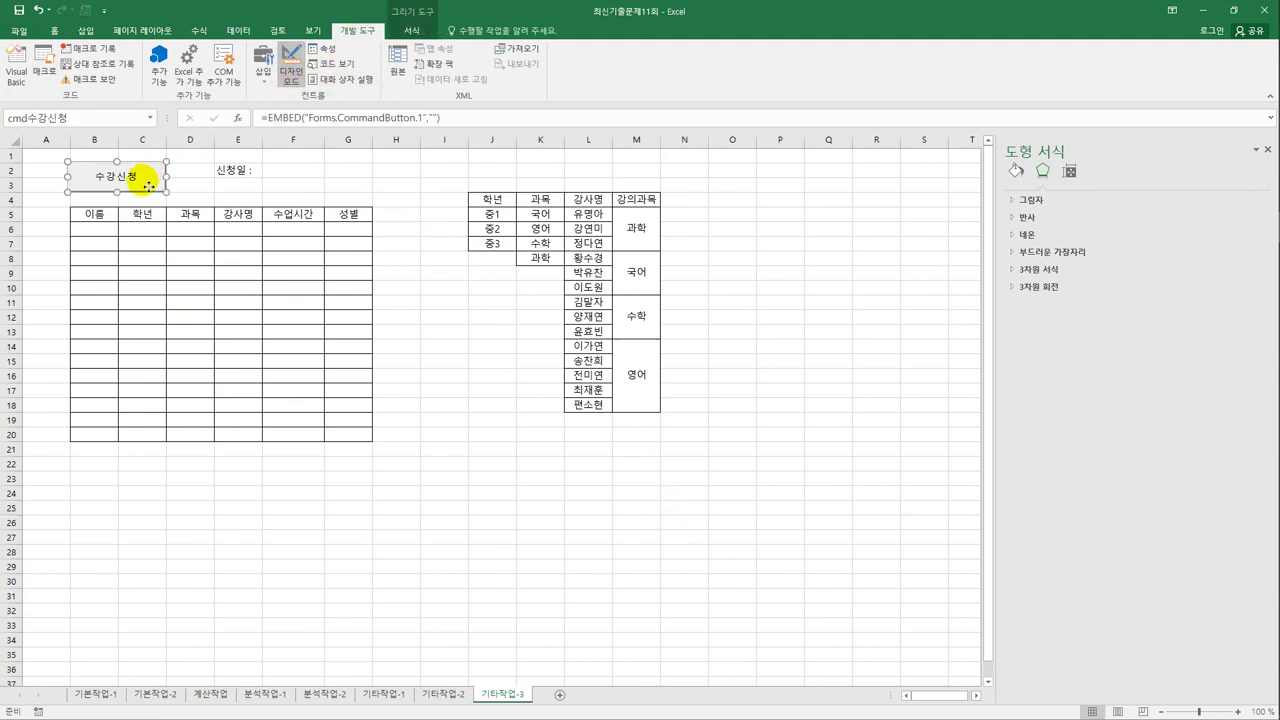
double_click(150, 188)
key("Tab")
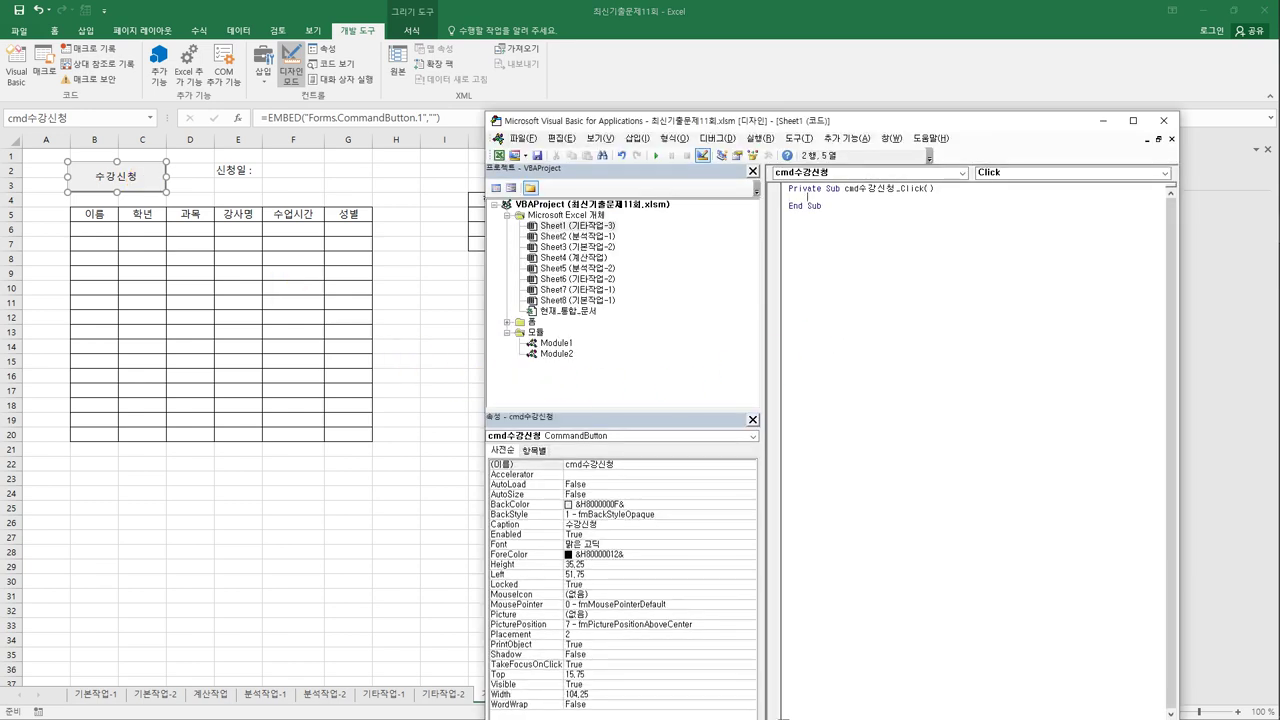
type("수강신청.Show")
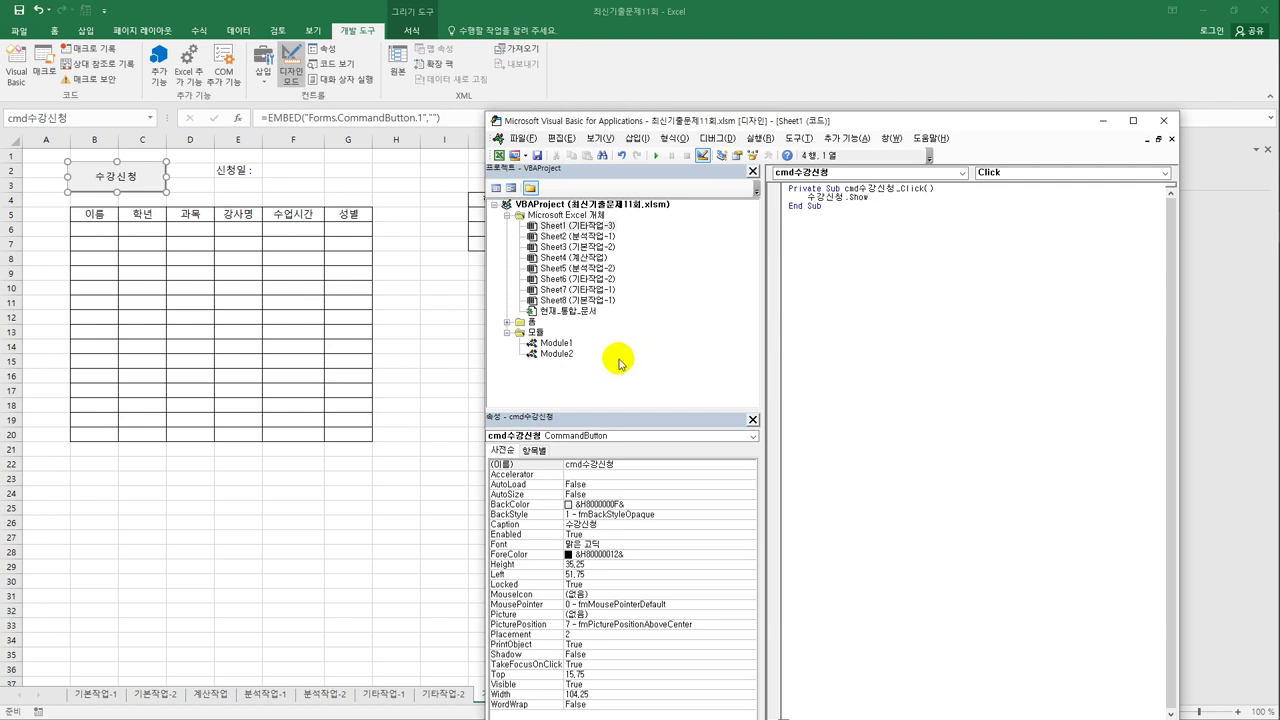
Step: Open the code of the 수강신청 user form and create its UserForm_Initialize procedure
double_click(531, 321)
double_click(550, 333)
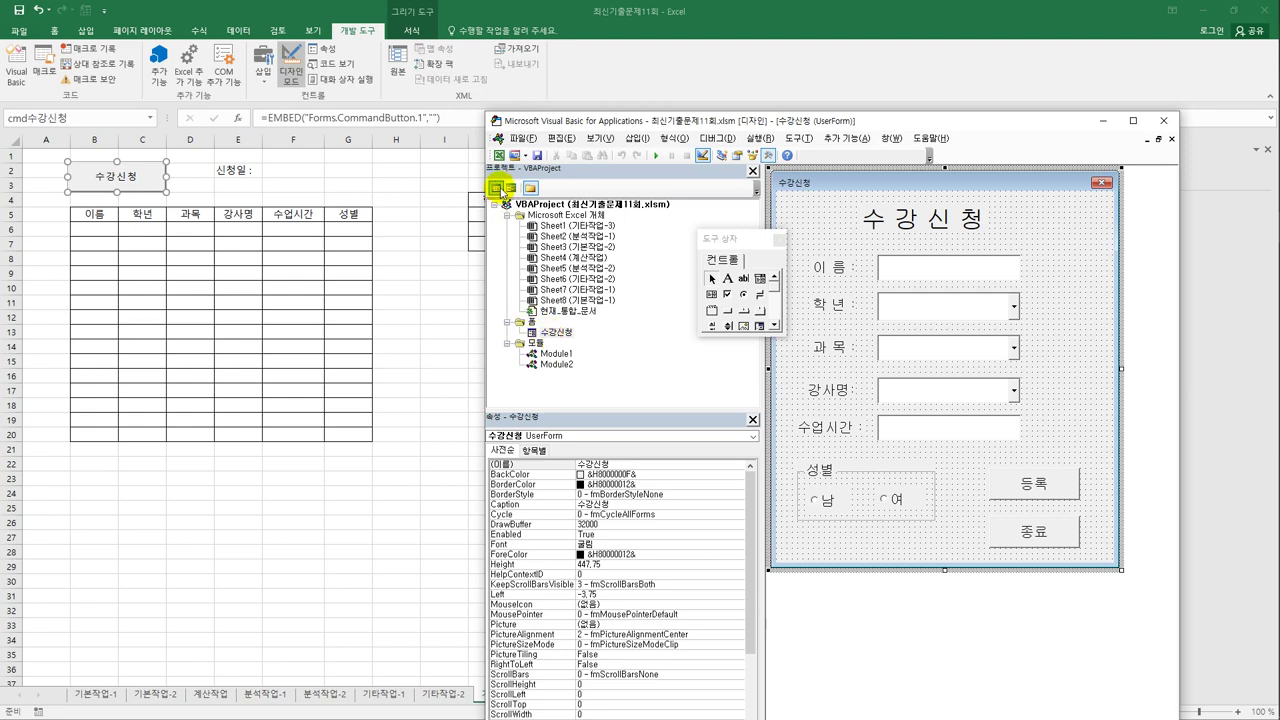
left_click(496, 187)
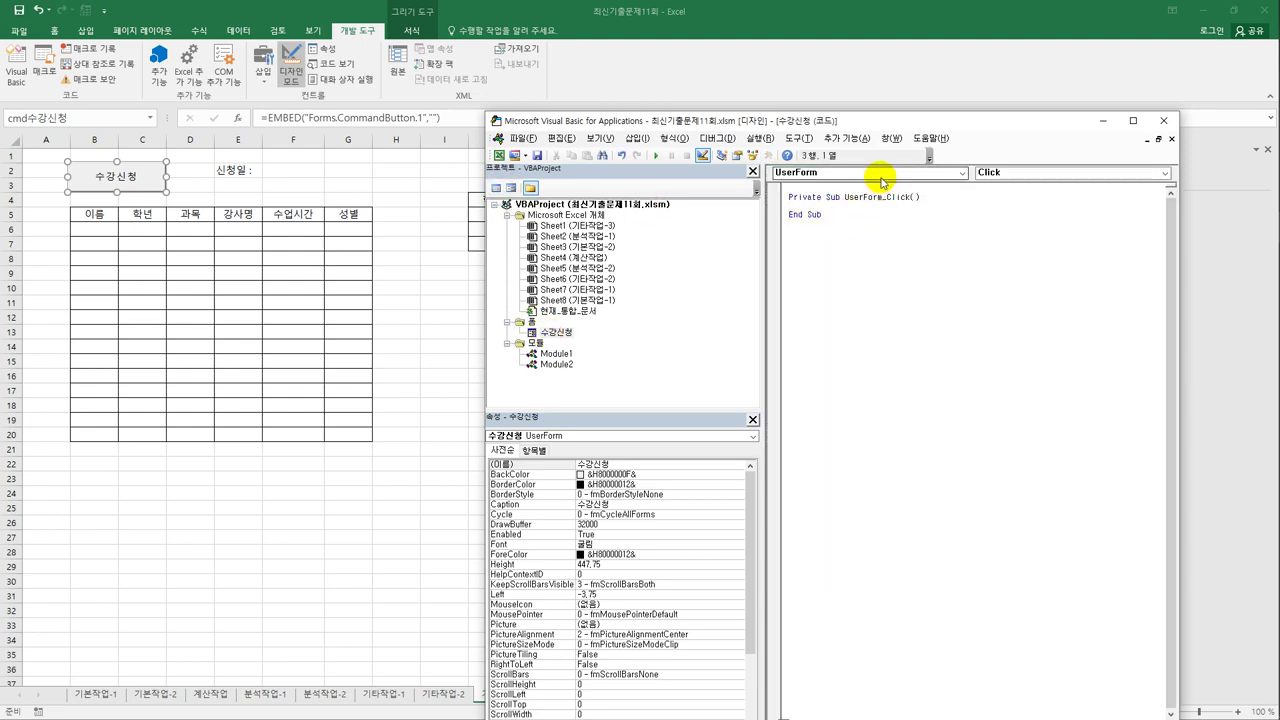
left_click(1013, 173)
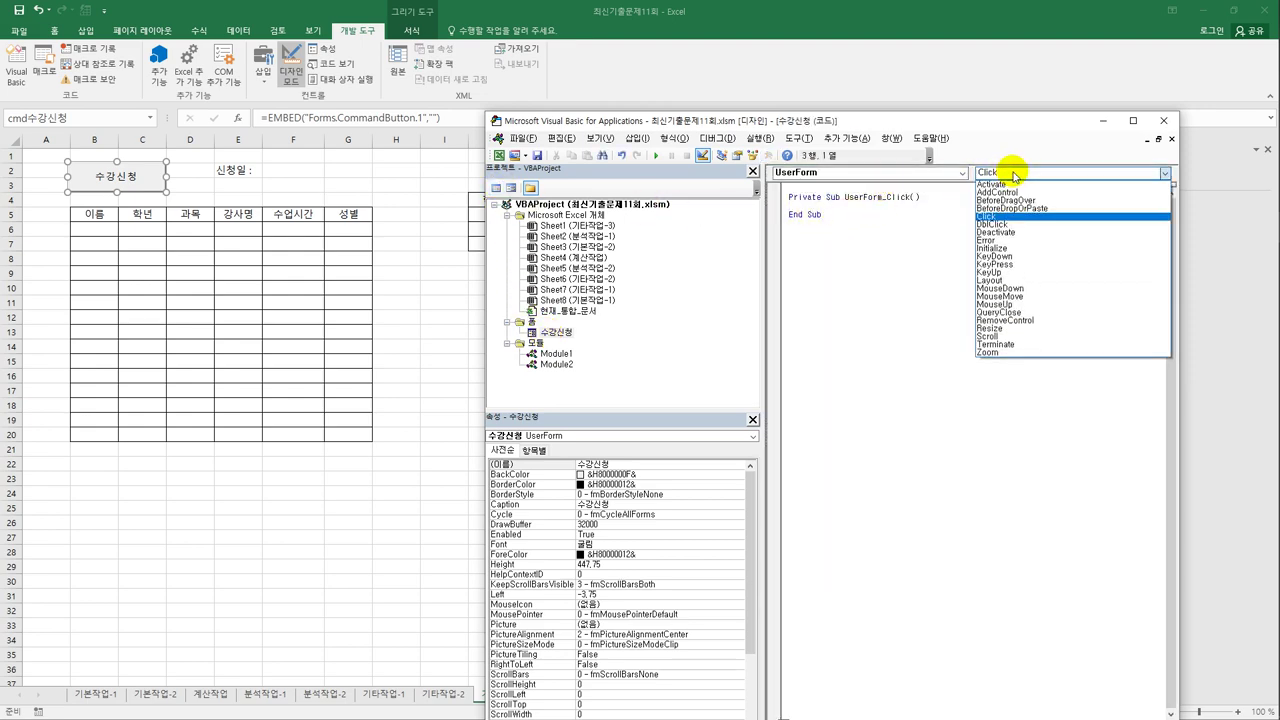
left_click(1022, 249)
key("Tab")
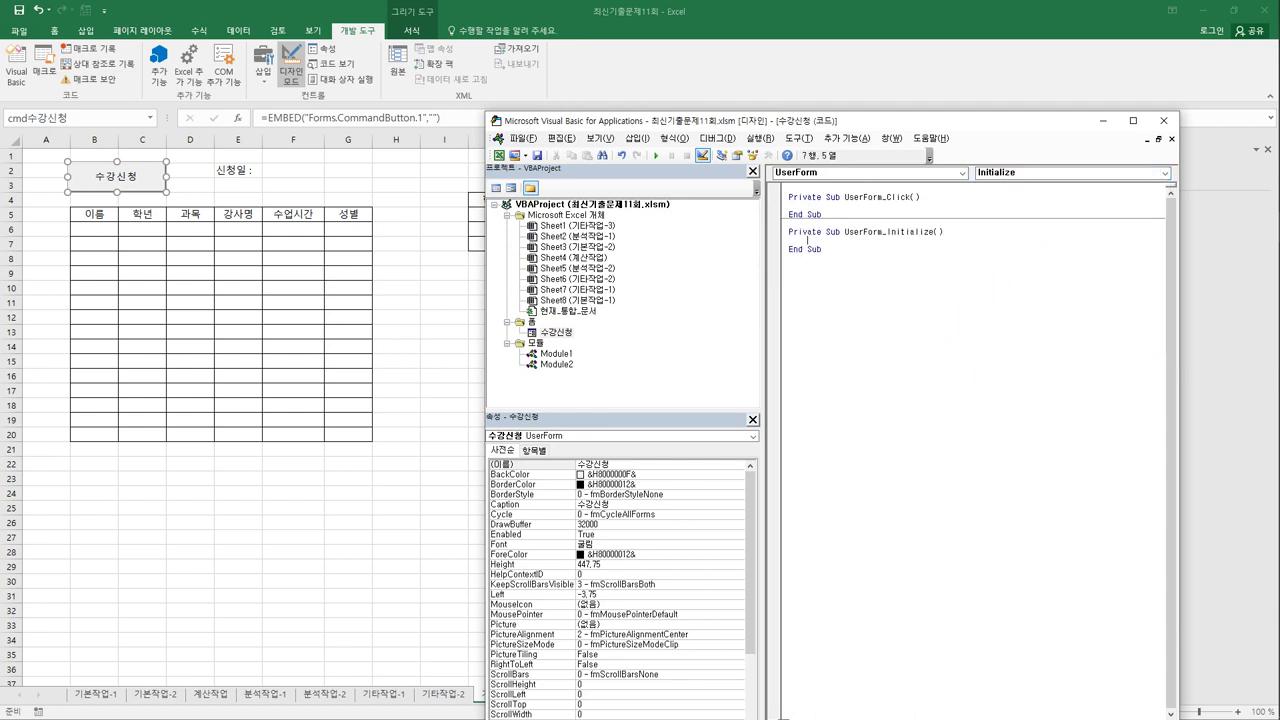
Step: In UserForm_Initialize, set the row source of the cmb학년 combo box to "J5:J7"
type("cmd")
type("학년.")
type("RowSource = ")
type("\"J5:")
type("J7")
key("Return")
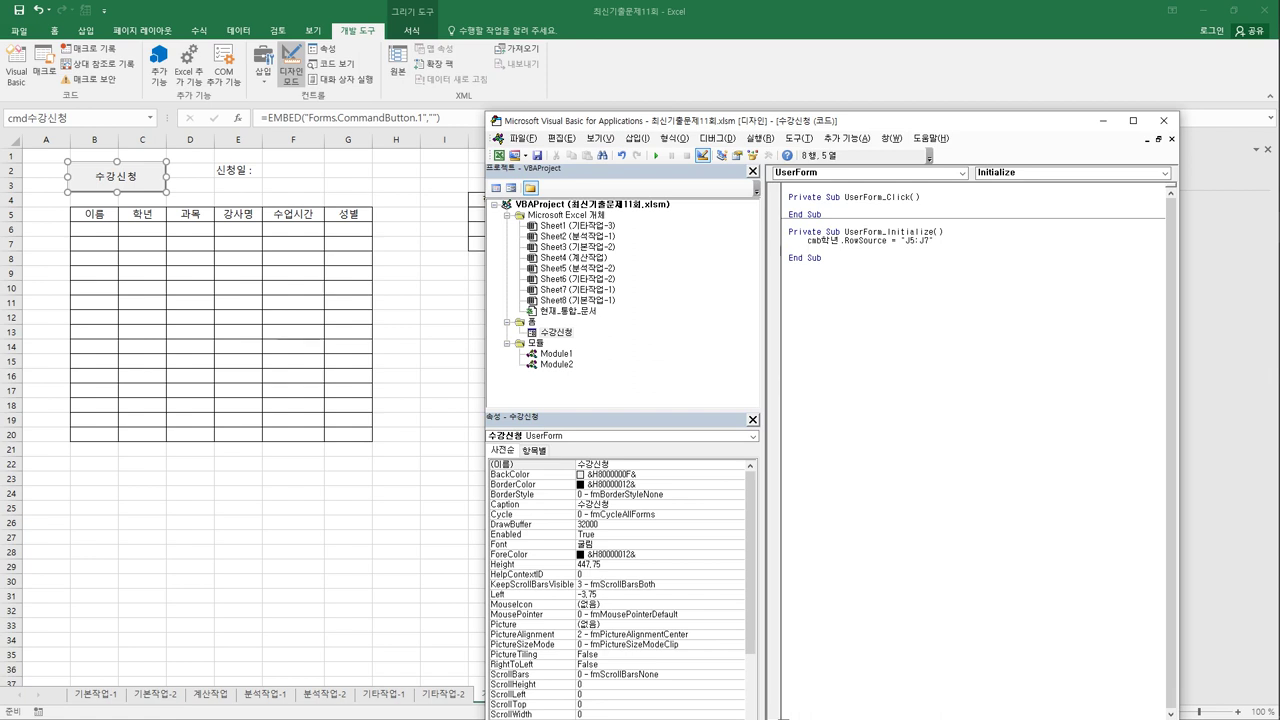
Step: In UserForm_Initialize, set the row source of the cmb과목 combo box to "K5:K8"
type("cmb과목.")
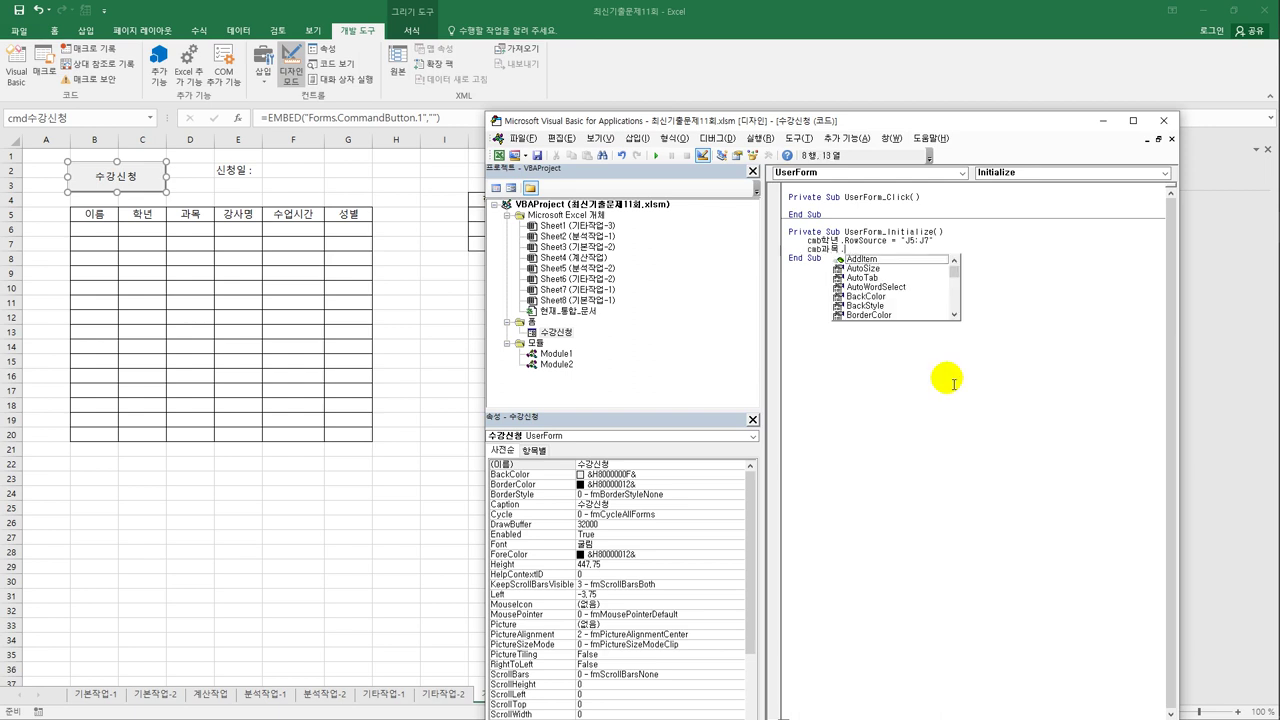
type("ro")
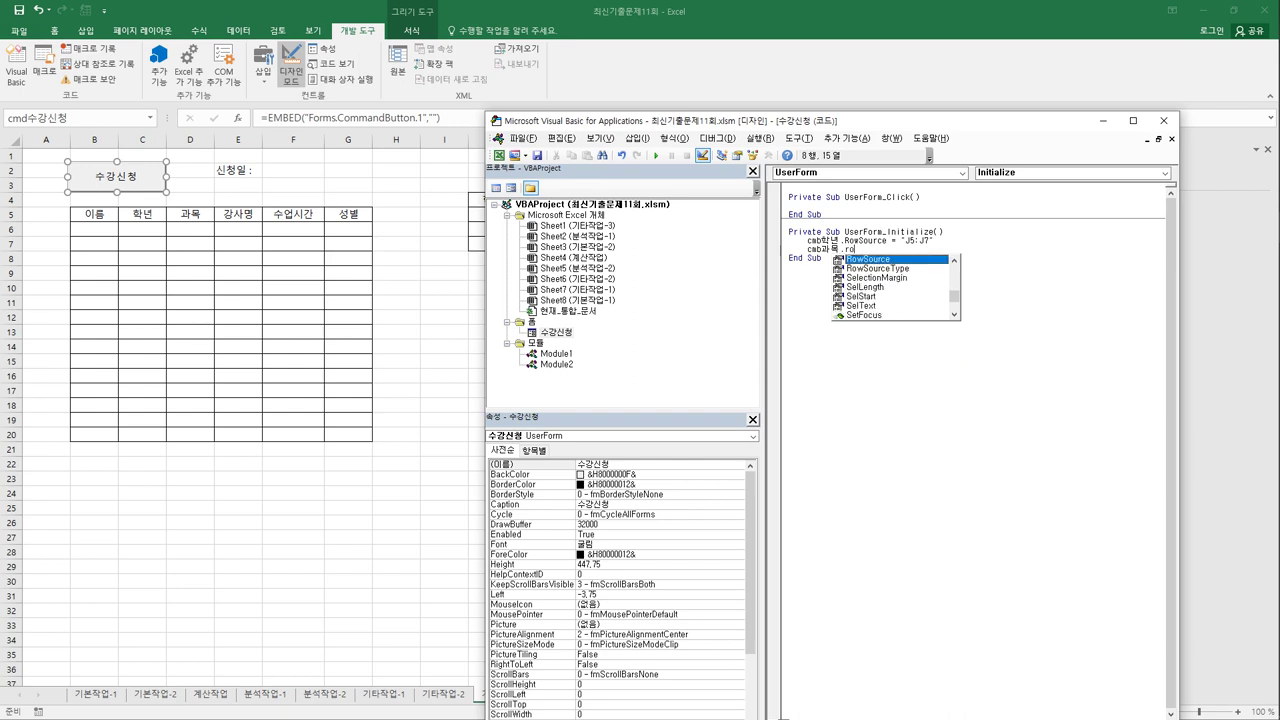
key("Tab")
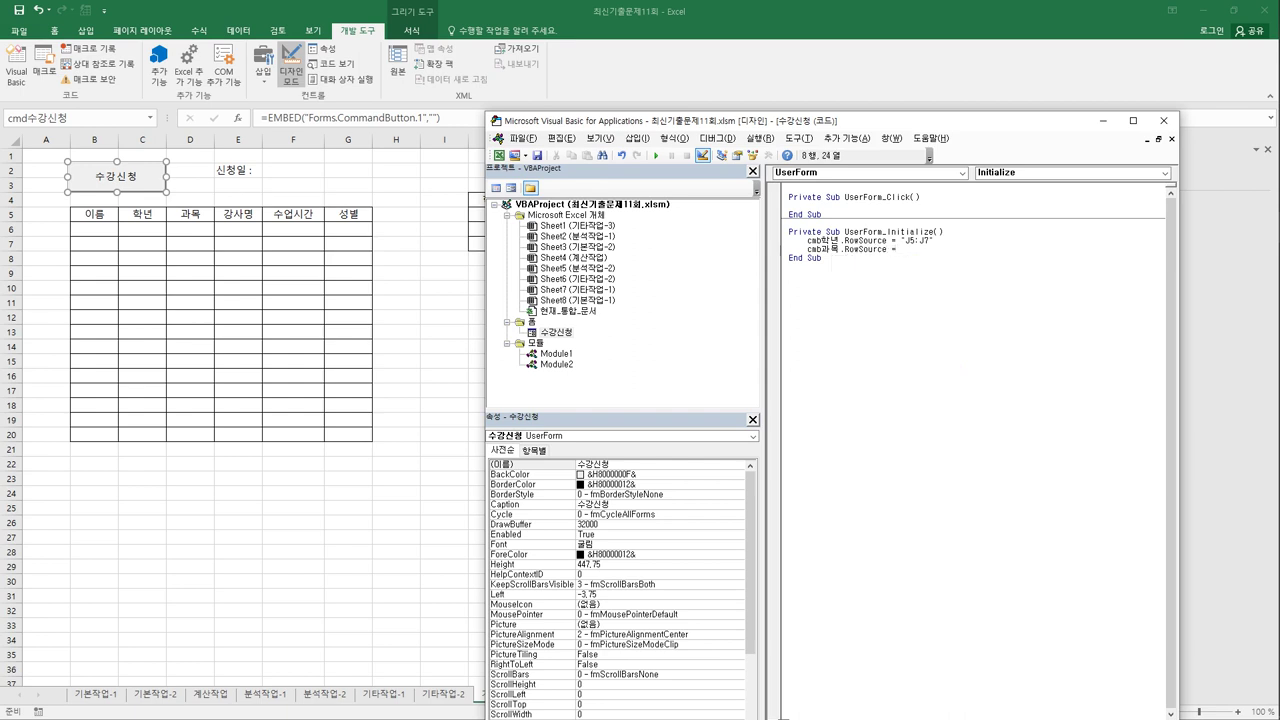
type("=\"K5:K8\"")
key("Return")
Step: Make opt남 selected by default with opt남 = True, and insert a blank line below the UserForm_Initialize header
type("opt남 = true")
key("Return")
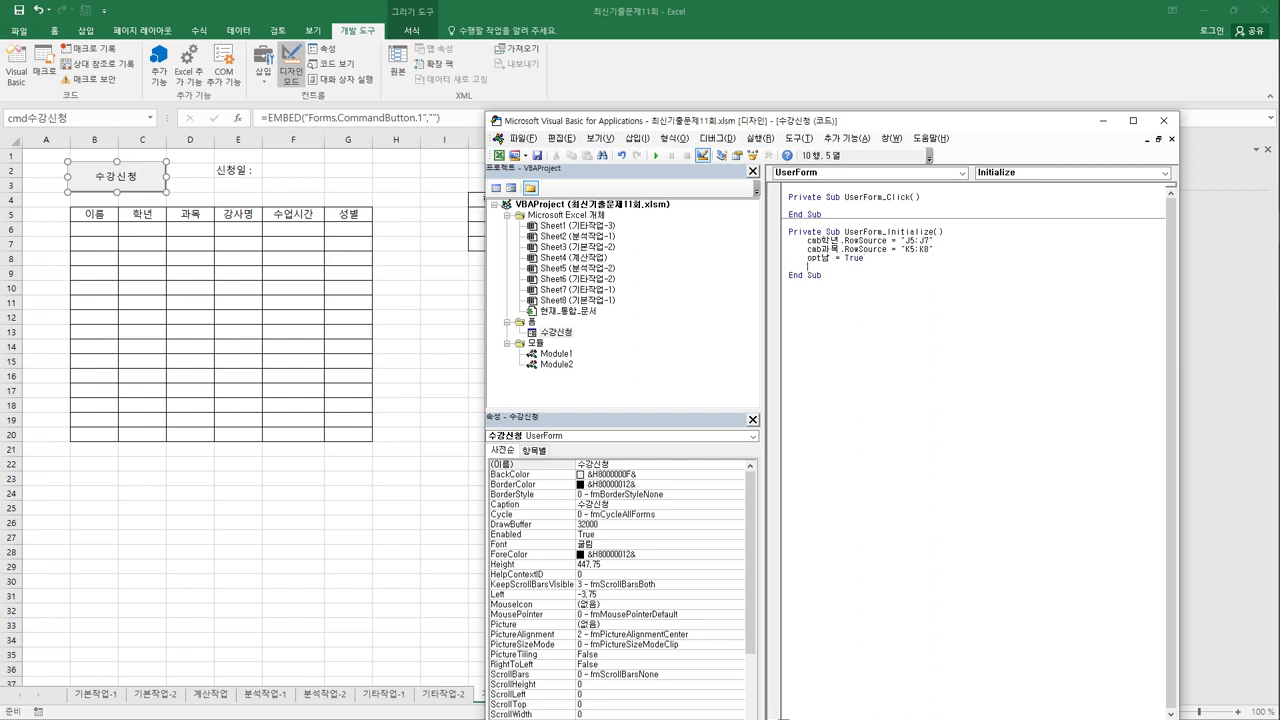
left_click(807, 249)
key("Up")
key("Up")
key("End")
key("Return")
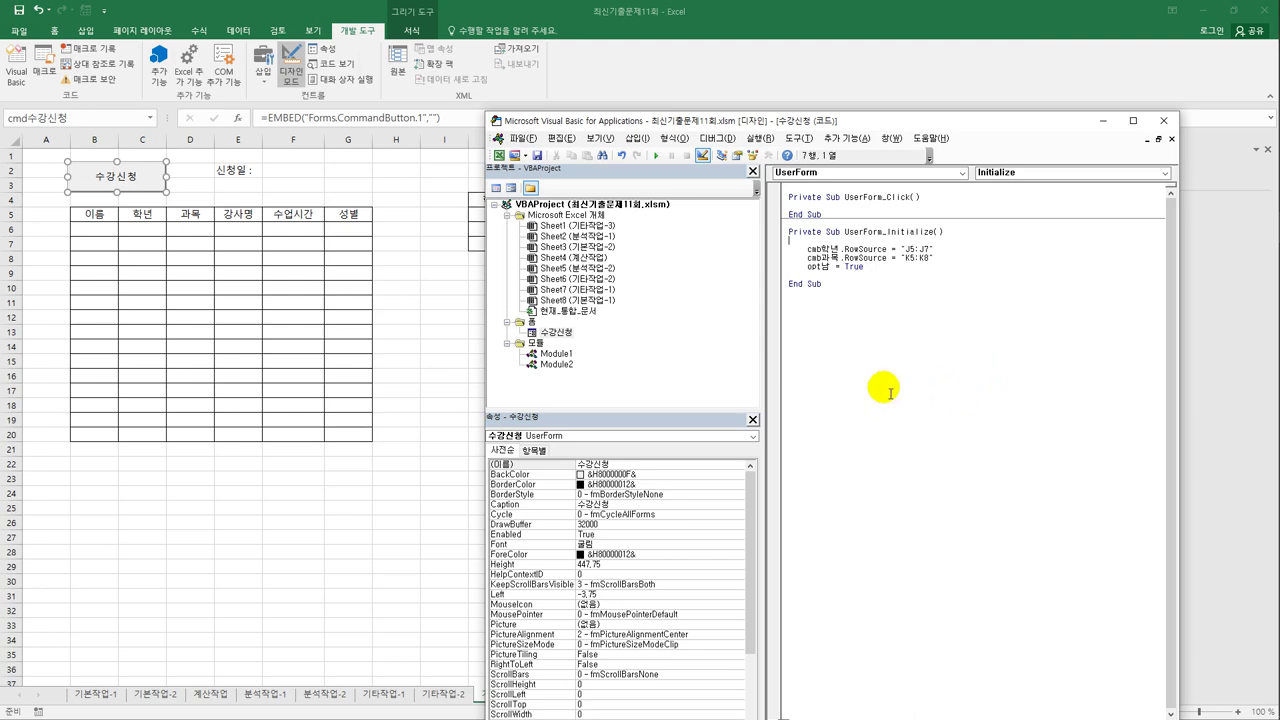
Step: Create the cmb과목_Change procedure from the 수강신청 form and start a Select Case block on cmb과목
left_click(558, 332)
double_click(568, 335)
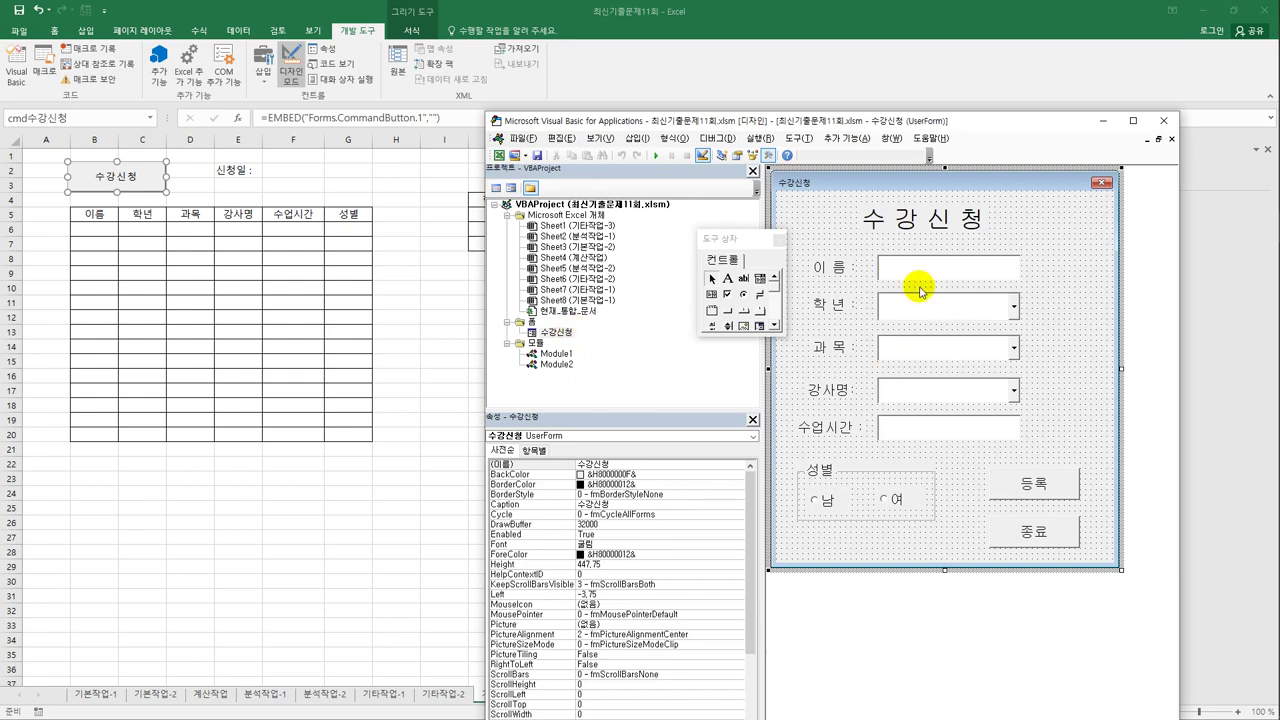
left_click(943, 356)
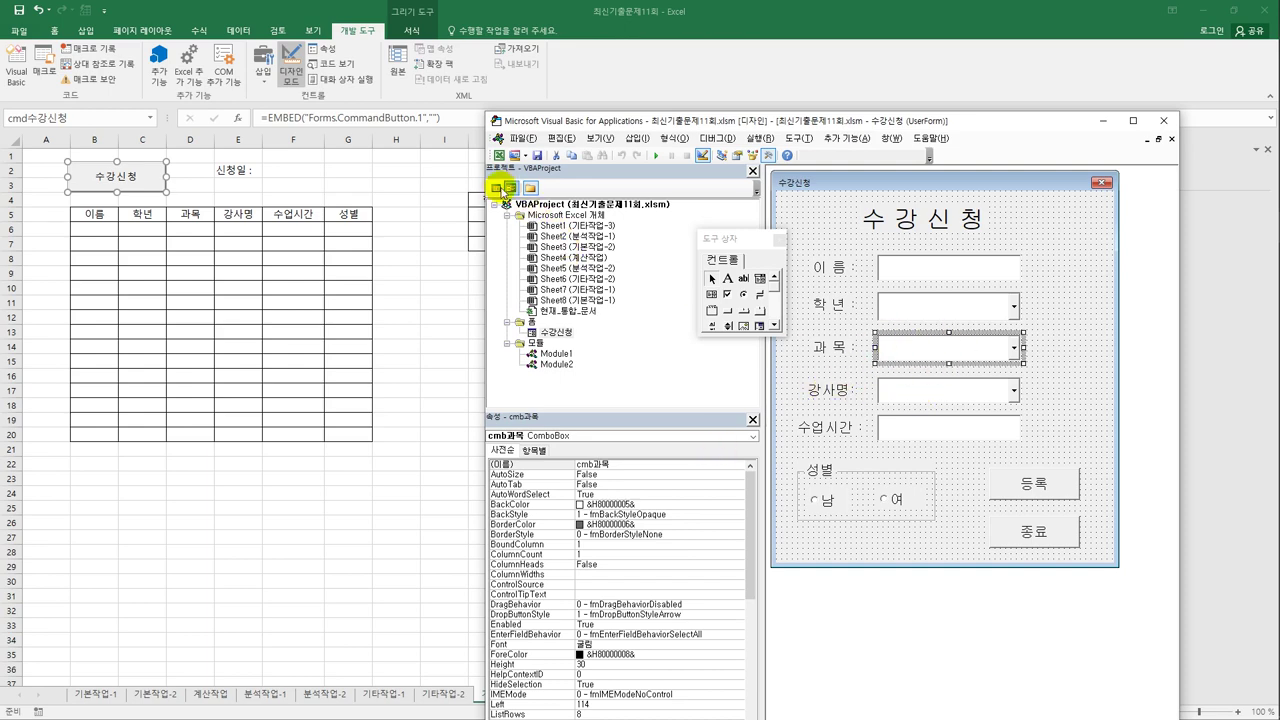
left_click(497, 188)
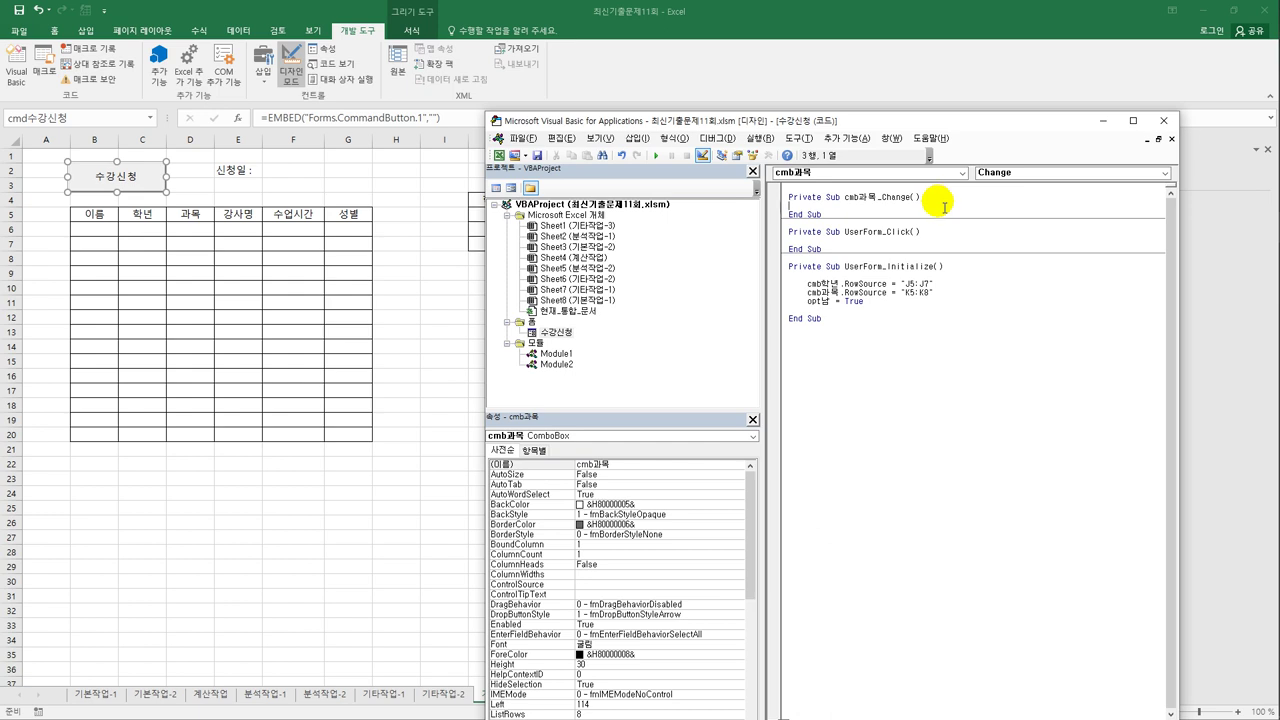
key("Return")
type("s")
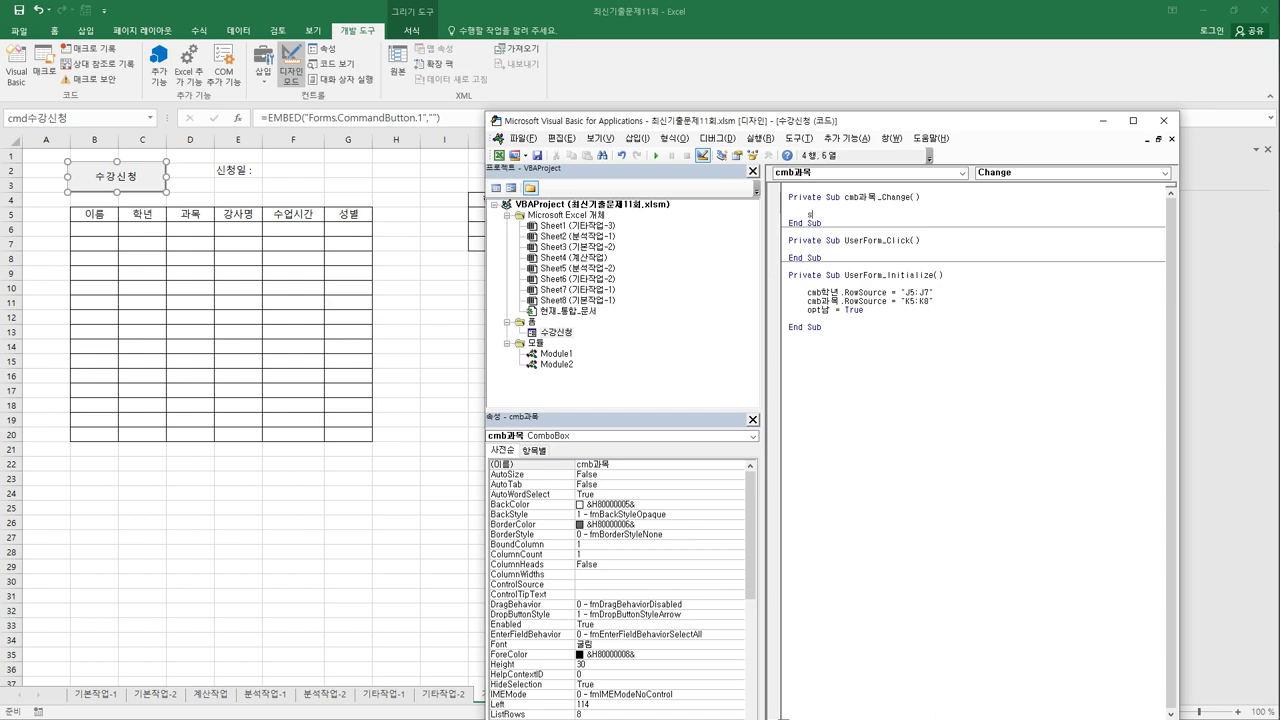
type("elect case cmb과목")
key("Return")
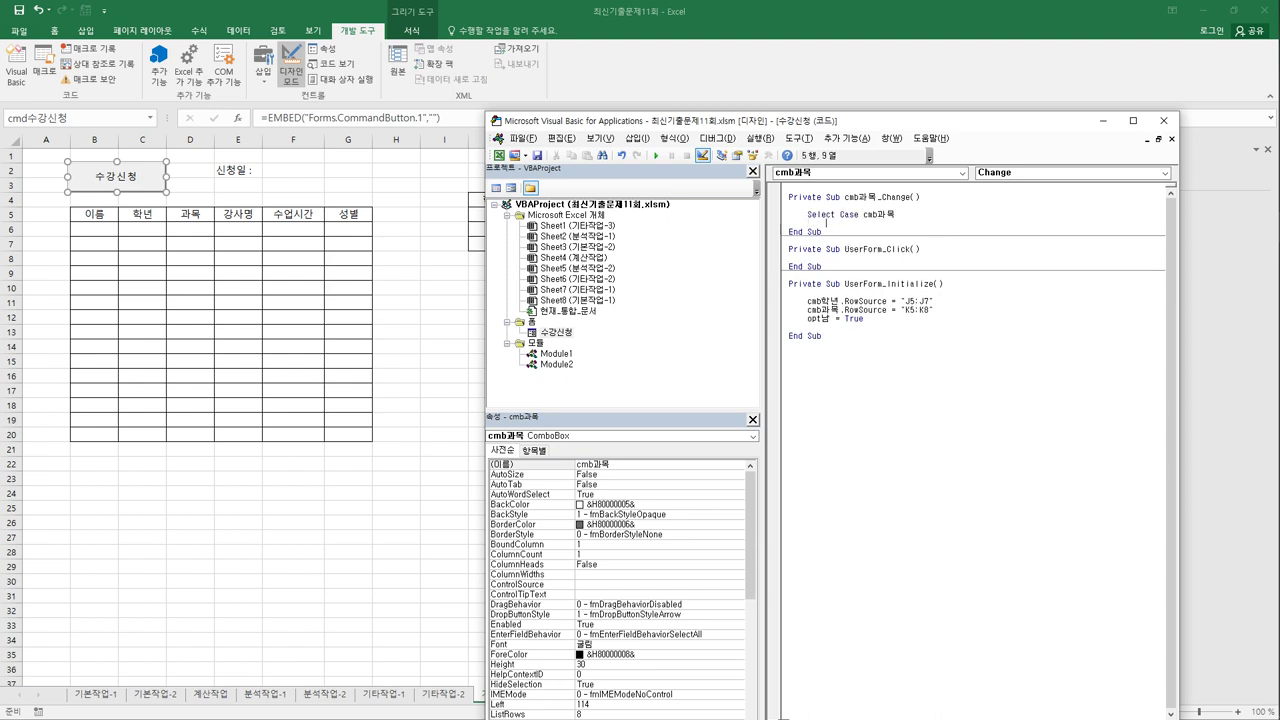
Step: Add a Case "과학" branch that sets cmb강사명.RowSource to "L5:L7"
type("case \"과학\"")
key("Return")
type("초")
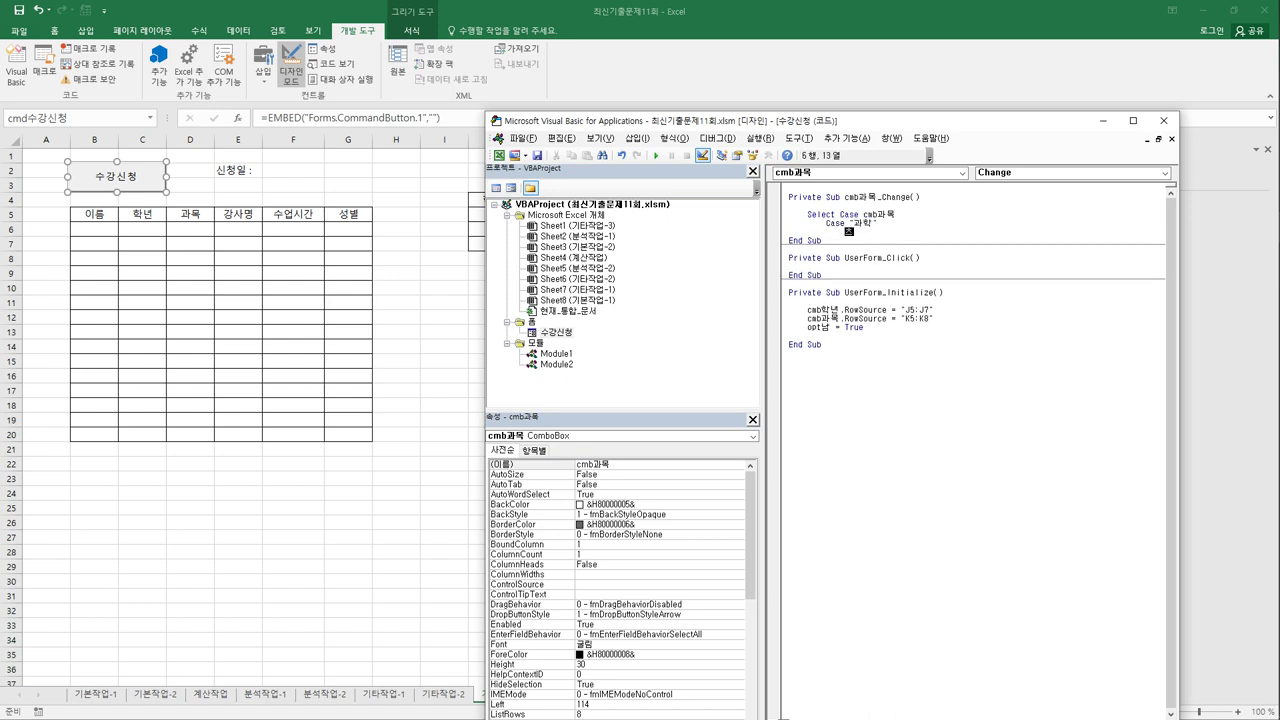
key("BackSpace")
key("BackSpace")
type("cmb강ㅅ사명.")
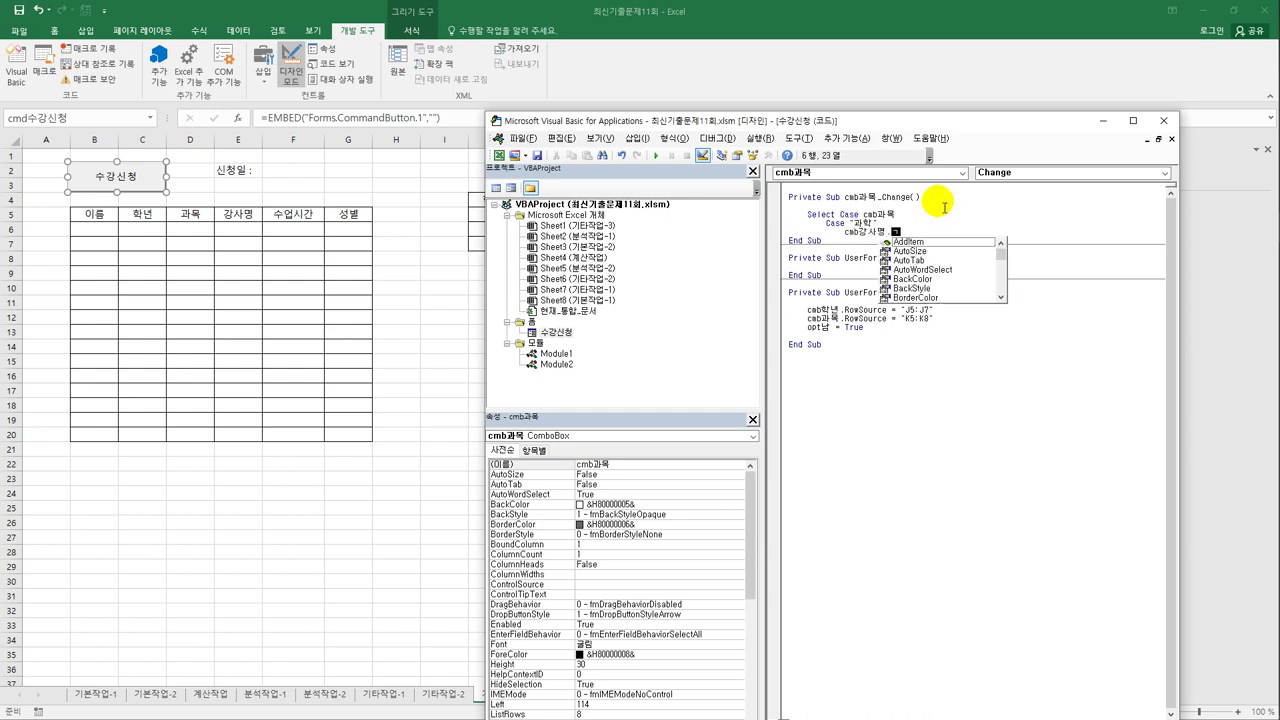
type("RowSource ")
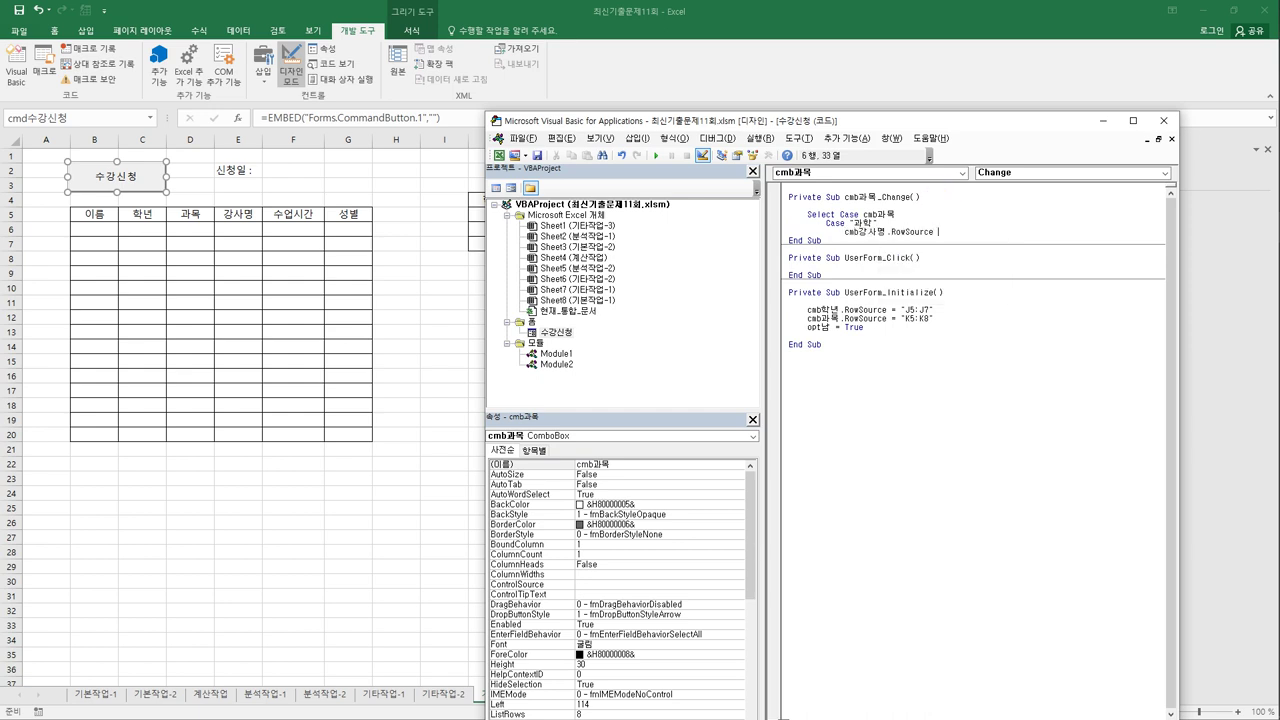
type("= \"")
type("L5:")
type("ㄴ")
type("7\"")
key("Return")
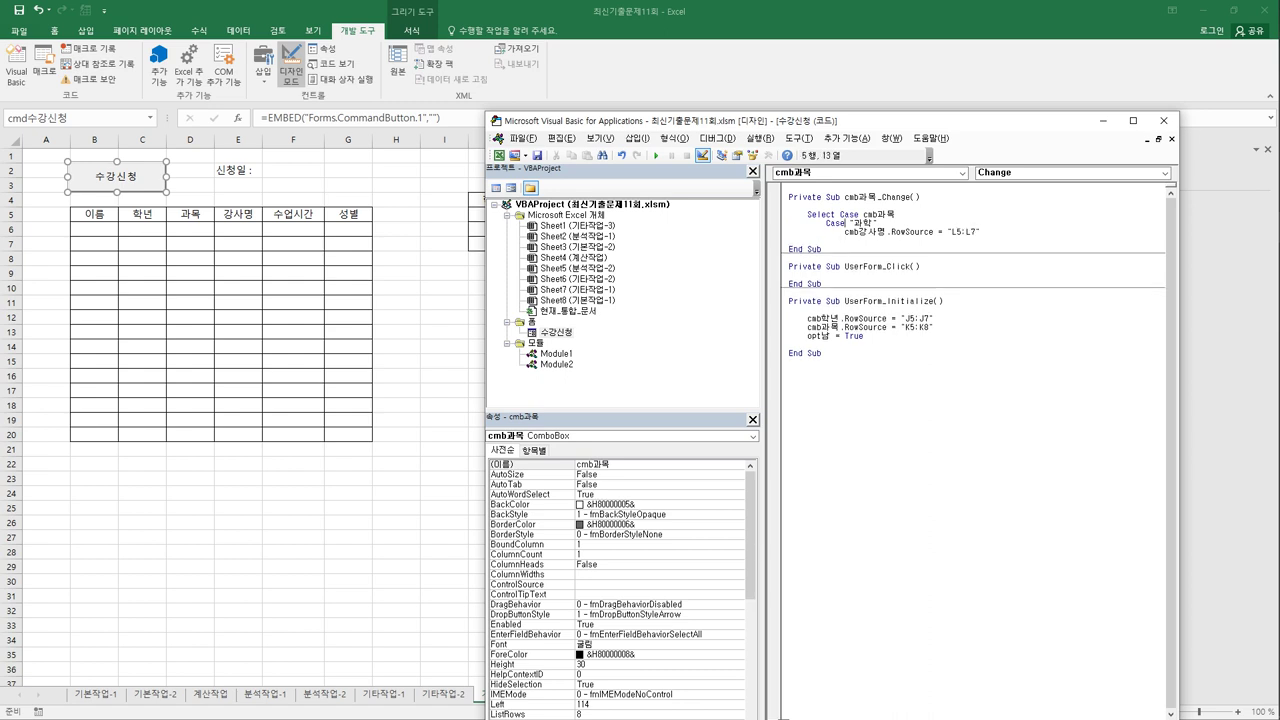
Step: Copy the "과학" branch below itself and change the copy's case value to "국어"
left_click_drag(826, 223, 980, 232)
key("ctrl+c")
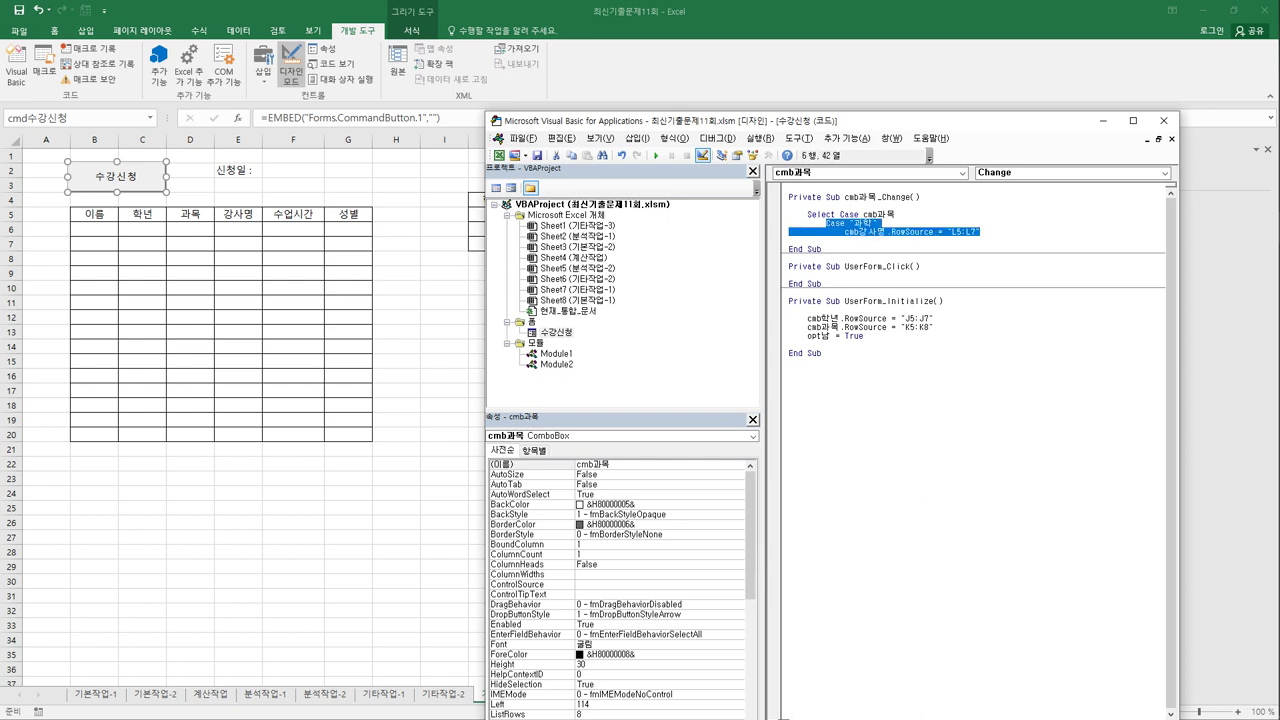
key("Right")
key("Return")
key("BackSpace")
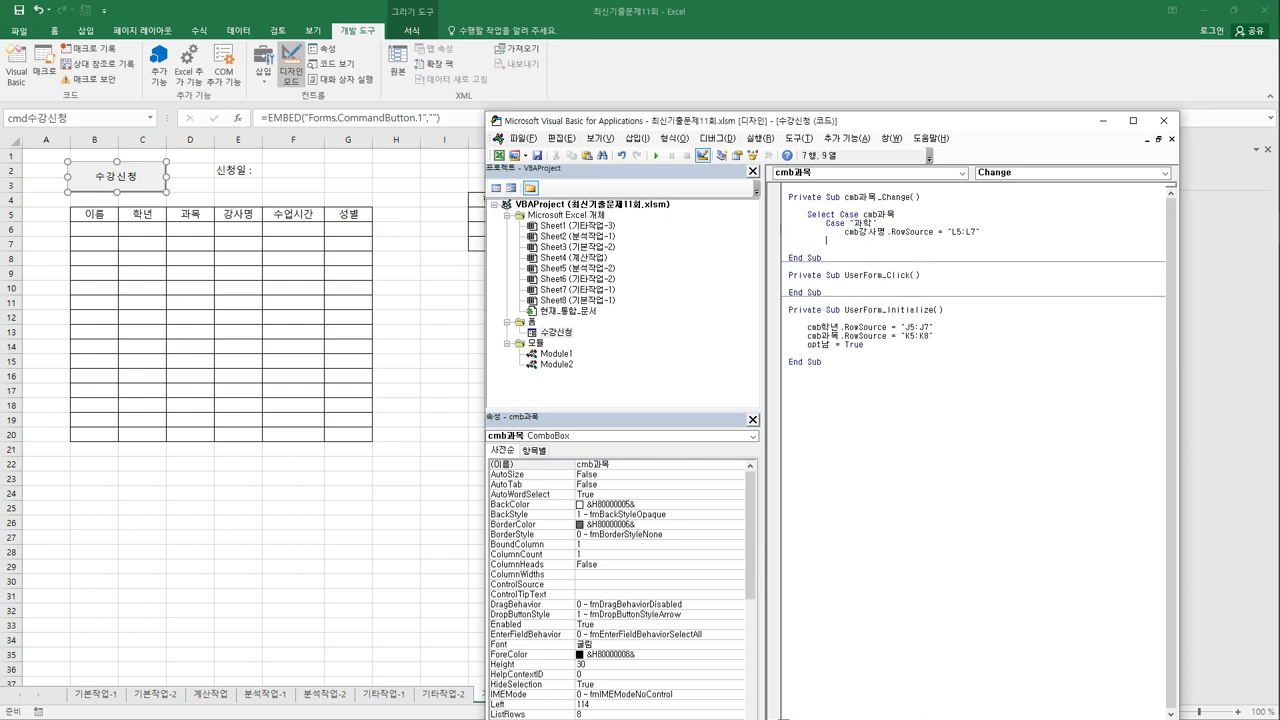
key("ctrl+v")
key("Up")
key("shift+Right")
key("shift+Right")
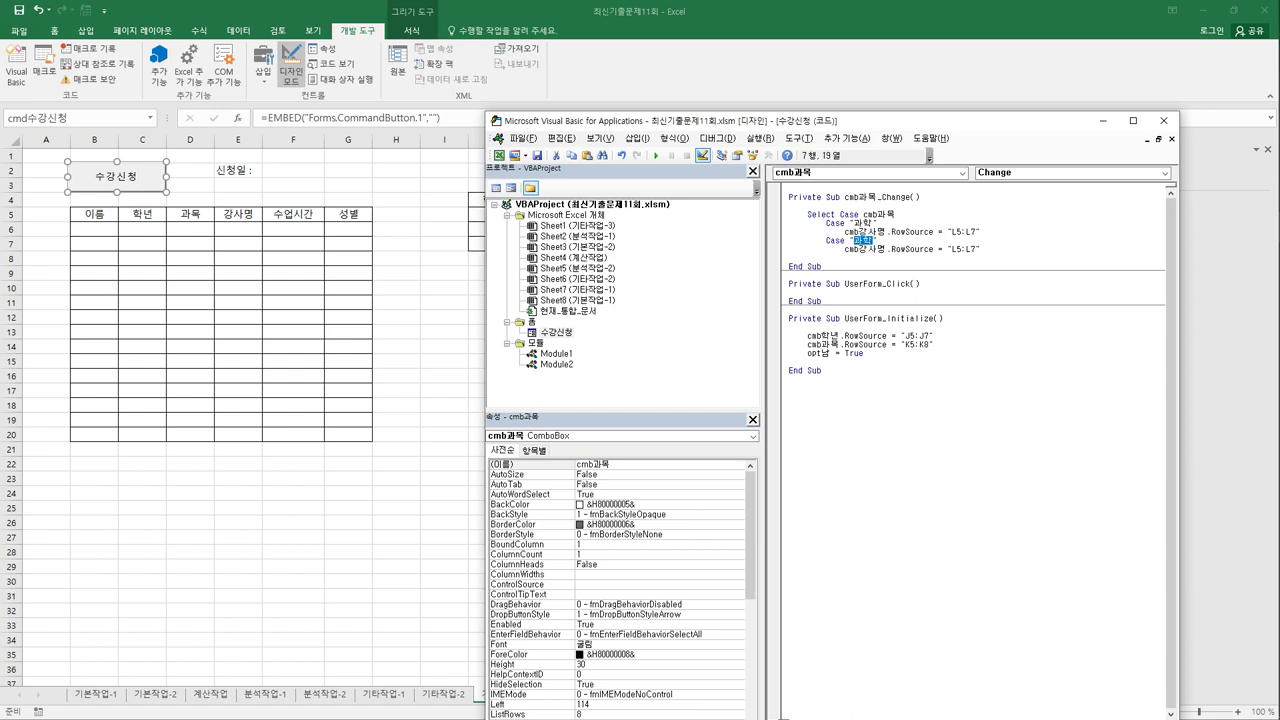
type("국어")
Step: Set the cmb강사명 row source in the "국어" branch to "L8:L10"
key("Down")
key("End")
key("Left")
key("Left")
key("Left")
key("Left")
key("Left")
key("shift+Right")
type("8")
key("Delete")
type("10")
Step: Paste another copy of the branch below "국어" and change its case value to "수학"
key("Return")
key("BackSpace")
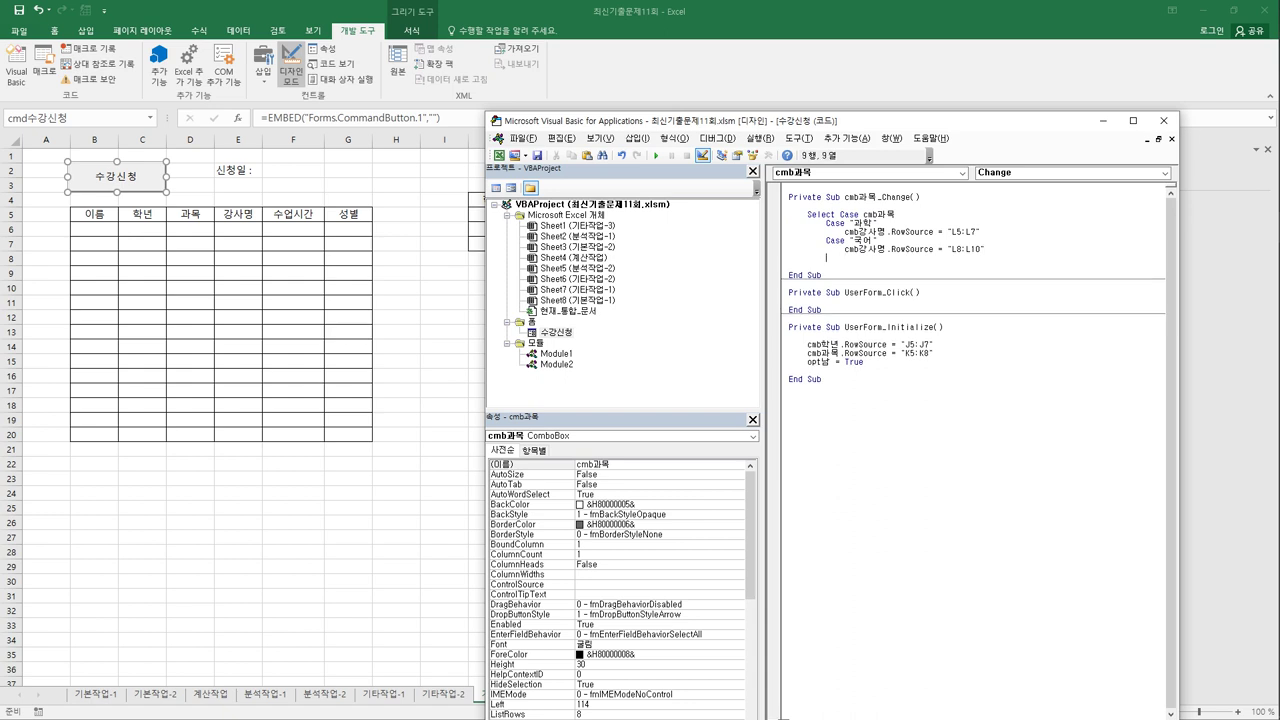
key("ctrl+v")
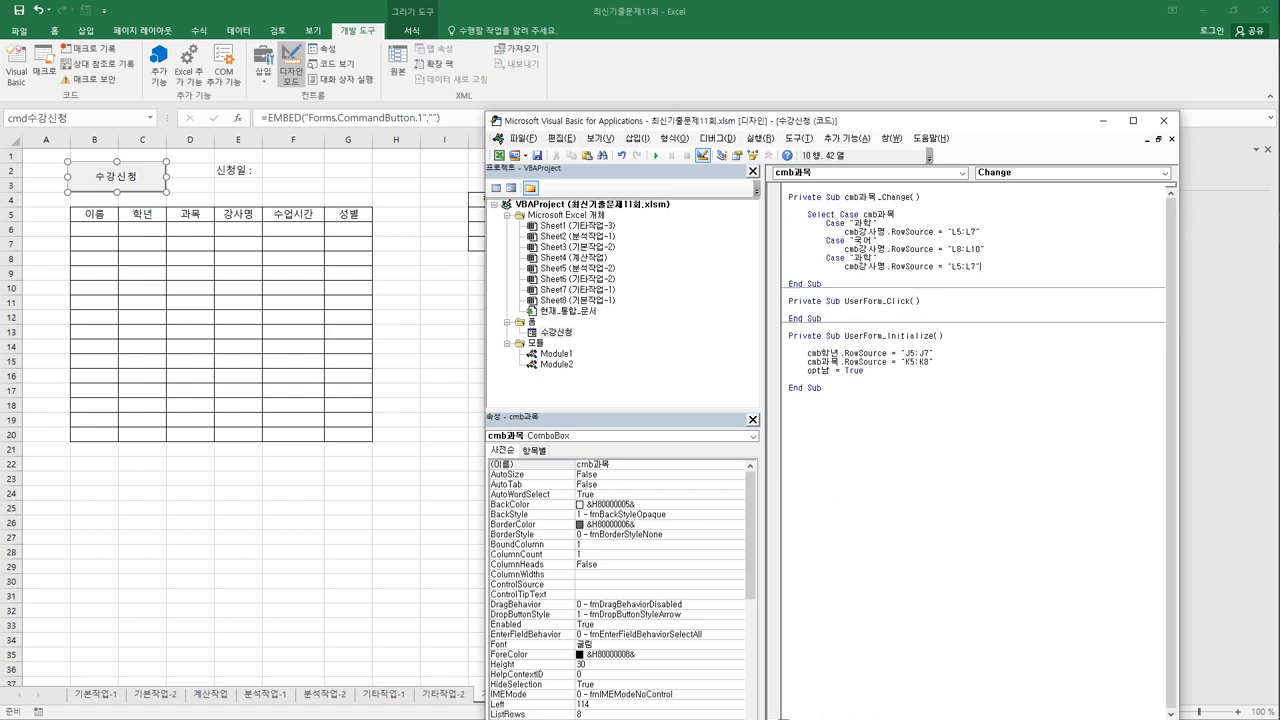
key("Up")
key("shift+Left")
key("shift+Left")
type("ㅅ")
type("학")
Step: Set the cmb강사명 row source in the "수학" branch to "L11:L13"
key("Down")
key("End")
key("BackSpace")
key("Delete")
type("11:L13")
key("Delete")
Step: Paste a further copy of the branch below "수학" and change its case value to "영어"
key("Return")
key("BackSpace")
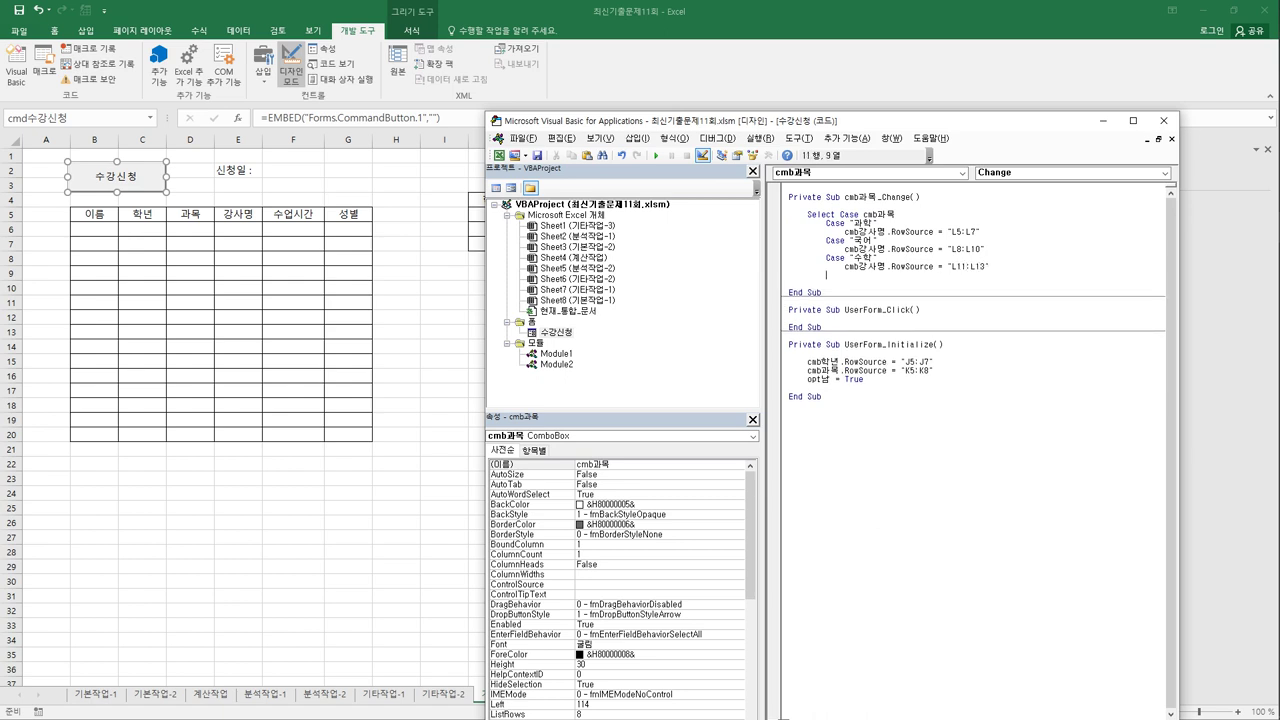
key("ctrl+v")
key("Up")
key("Up")
key("End")
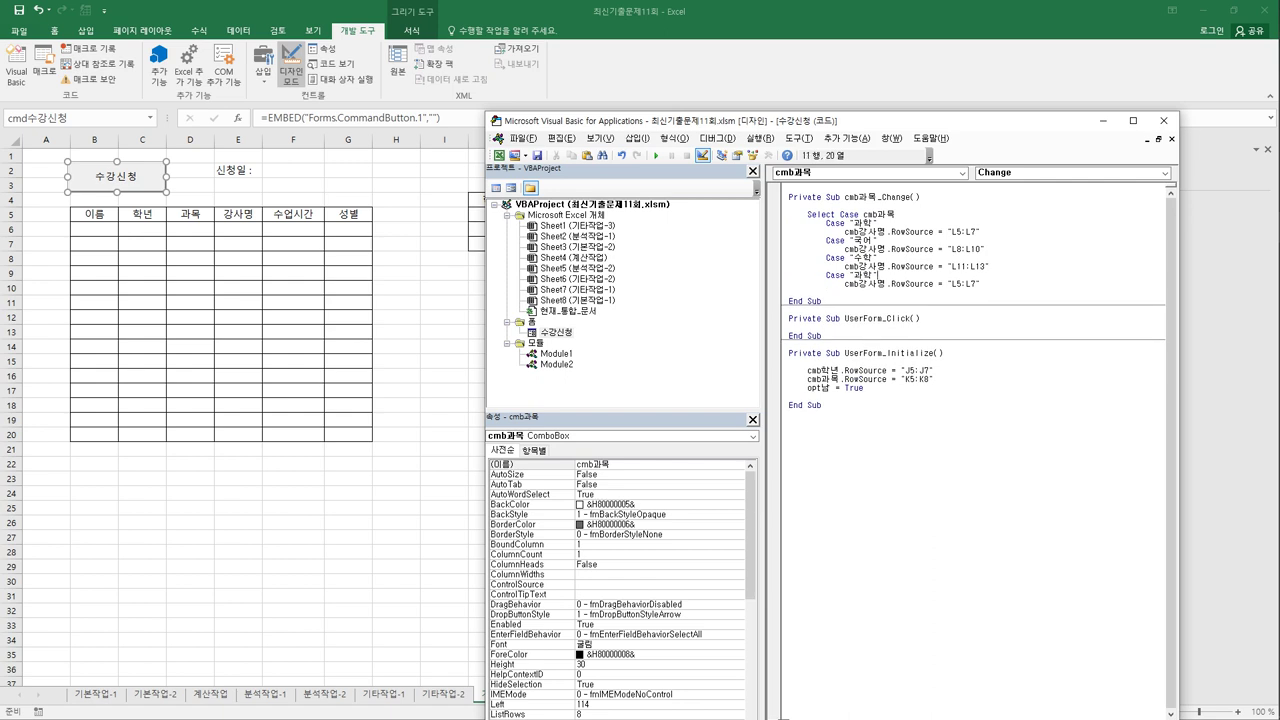
key("shift+Left")
key("shift+Left")
type("영어")
Step: Set the cmb강사명 row source in the "영어" branch to "L14:L18" and close the block with End Select
key("Down")
key("End")
left_click(965, 284)
key("BackSpace")
type("4")
key("Right")
key("Right")
type("18")
key("Return")
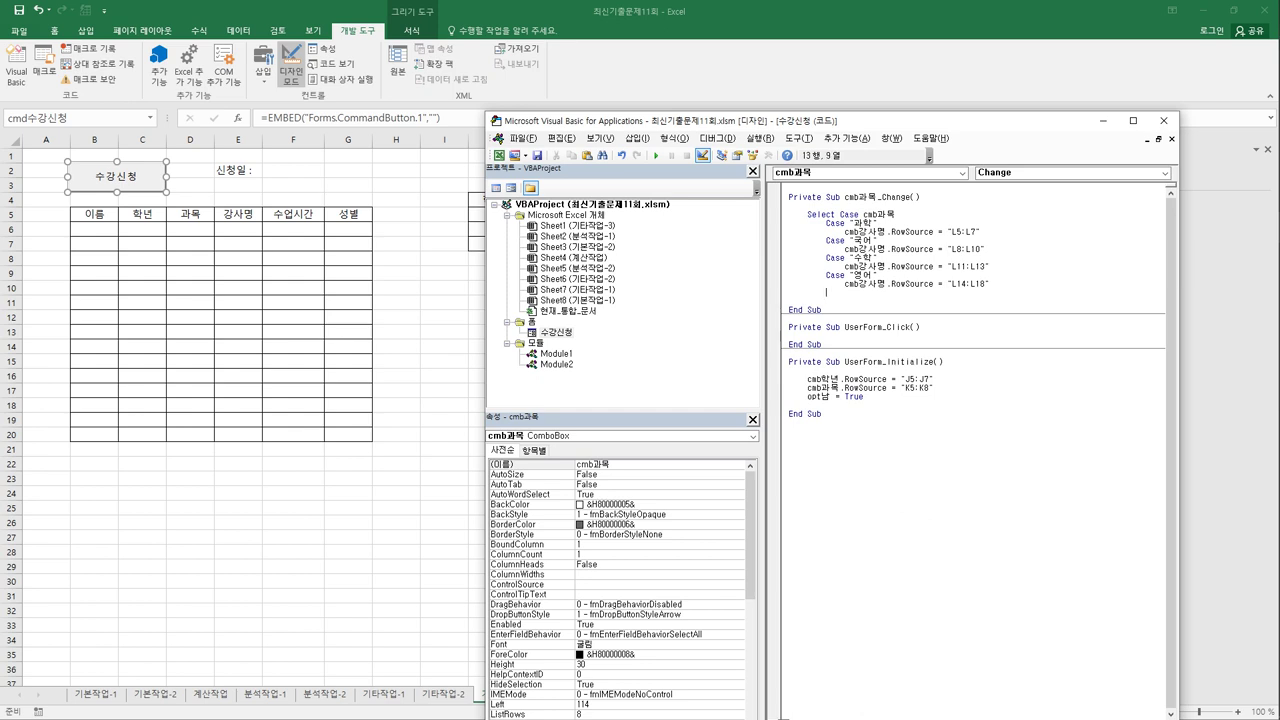
type("ㄷ")
key("BackSpace")
key("Hangul")
type("end select")
Step: Create the cmd종료_Click procedure with the lines [F2] = Date and Unload Me
left_click(927, 175)
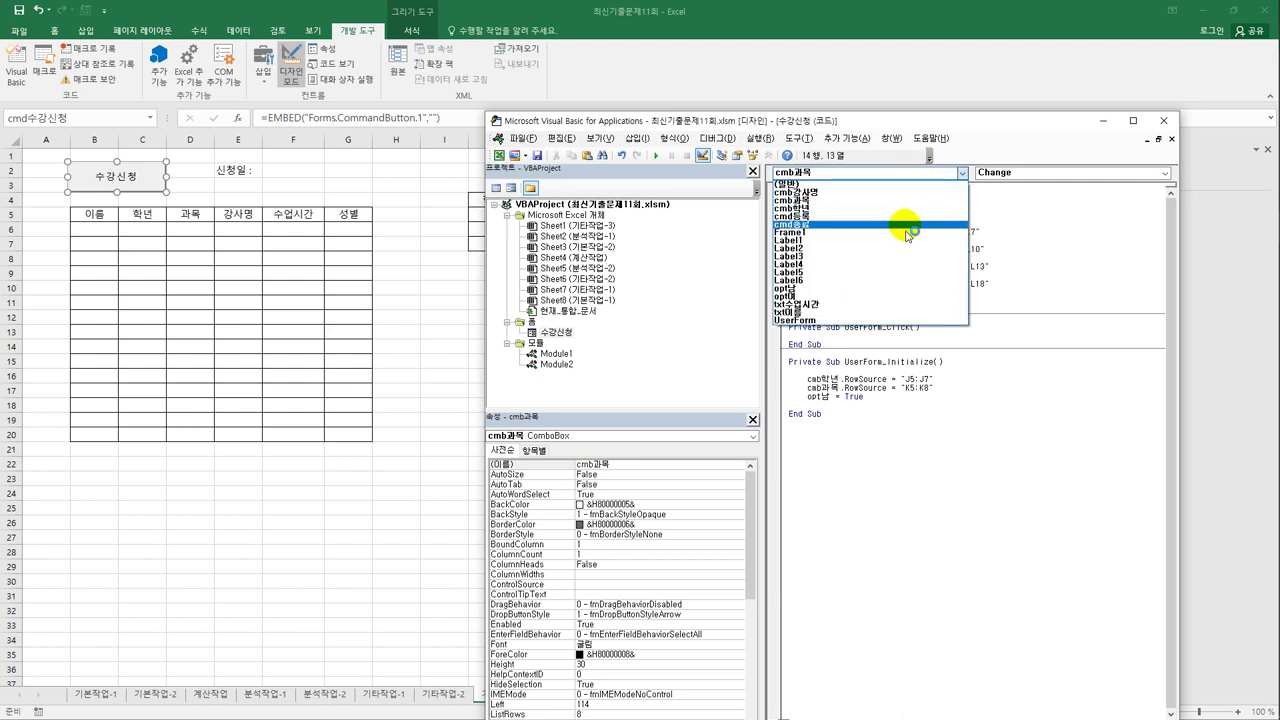
left_click(906, 228)
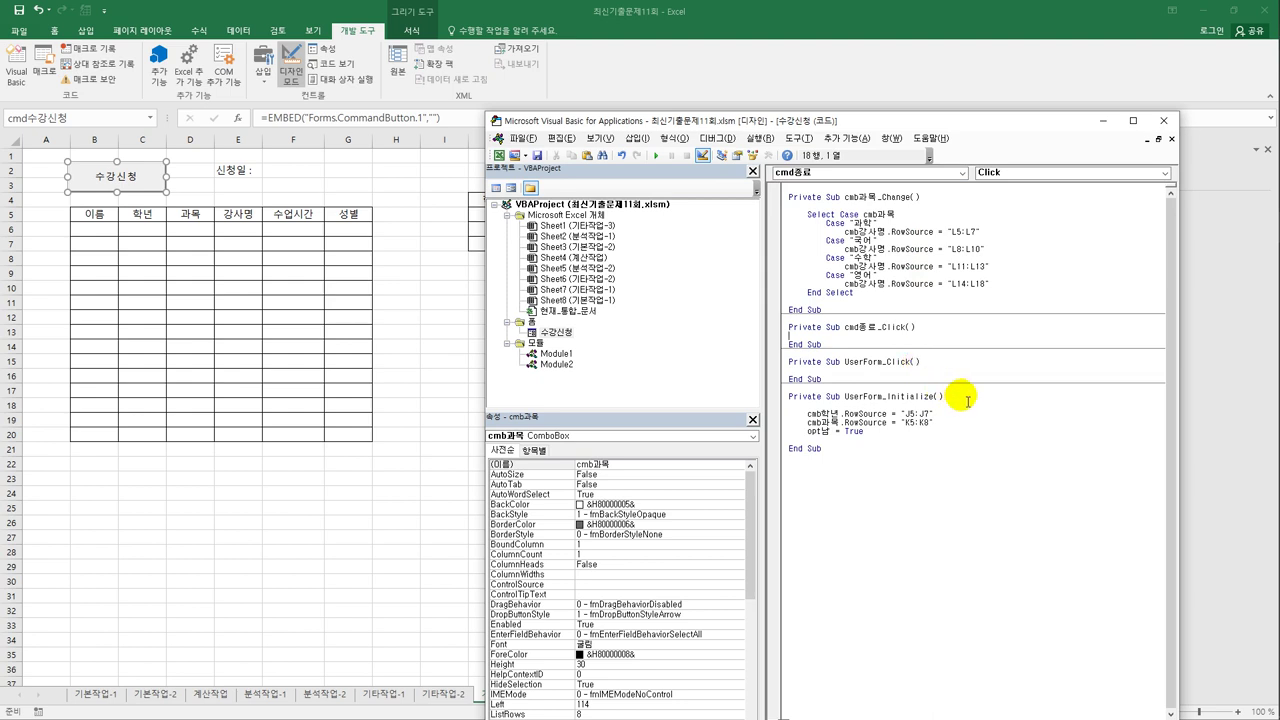
key("Tab")
type("U")
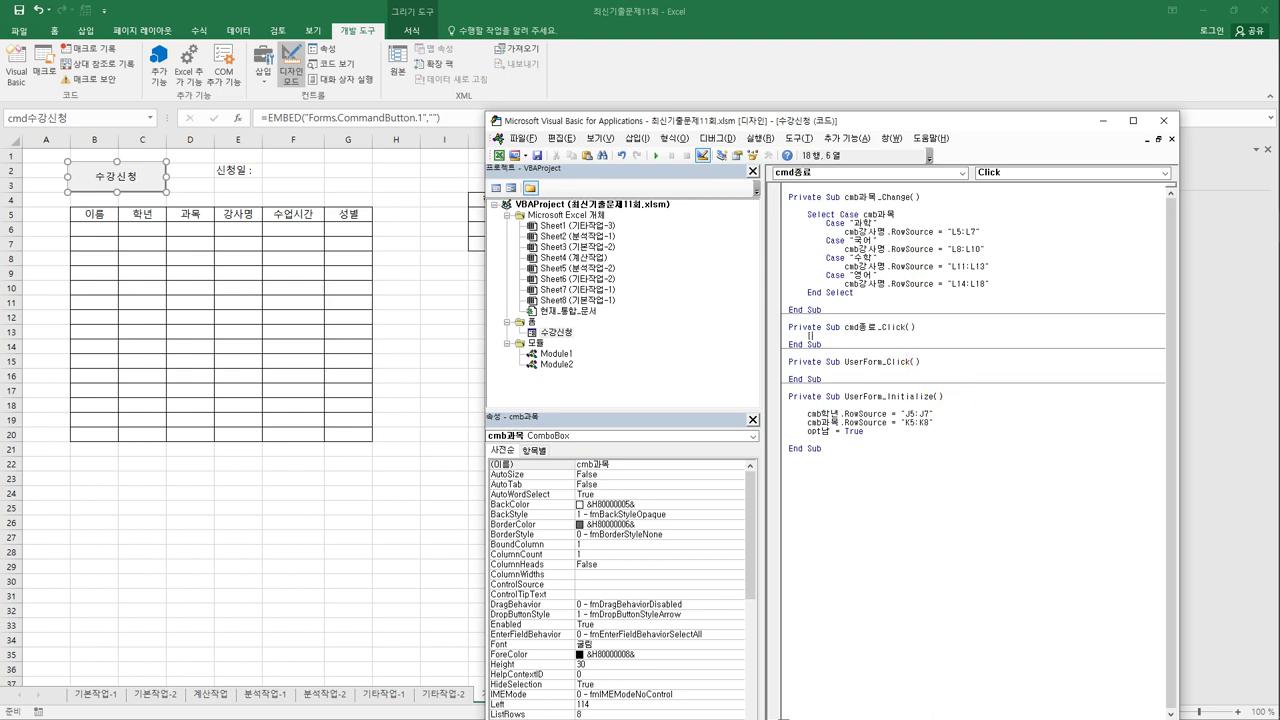
type("F2] = Date")
key("Return")
type("unl")
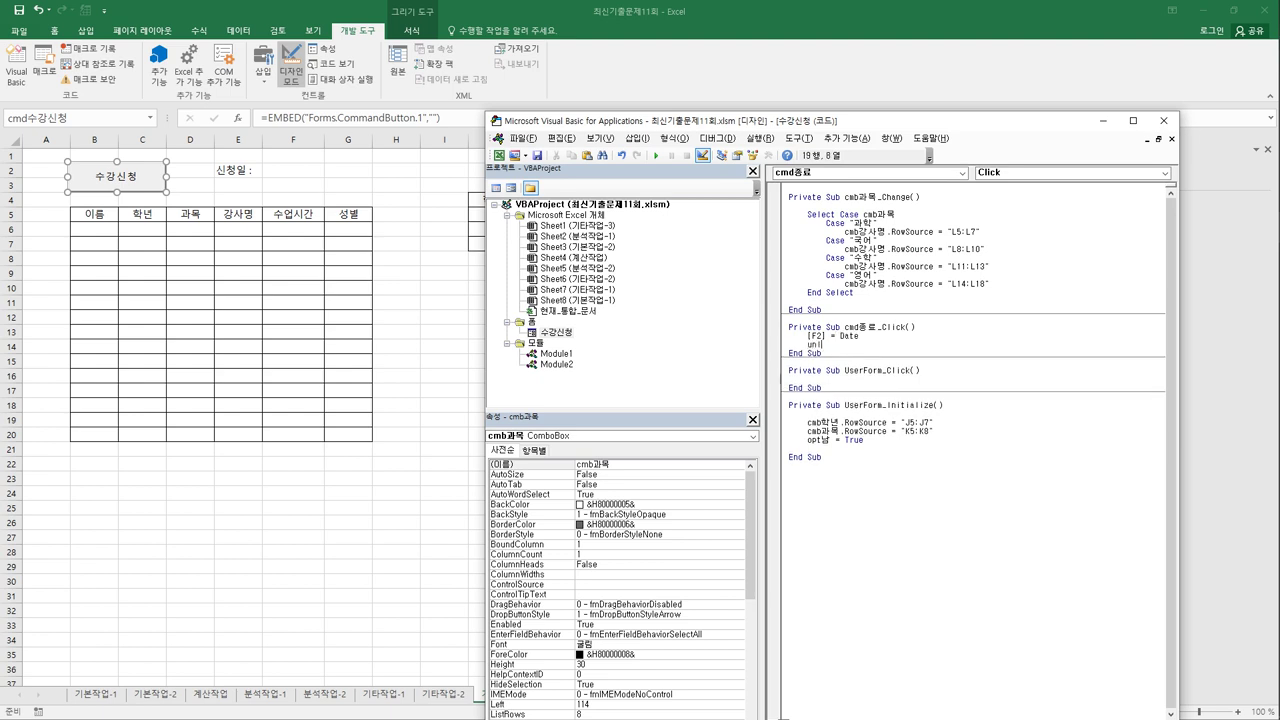
type("oad me")
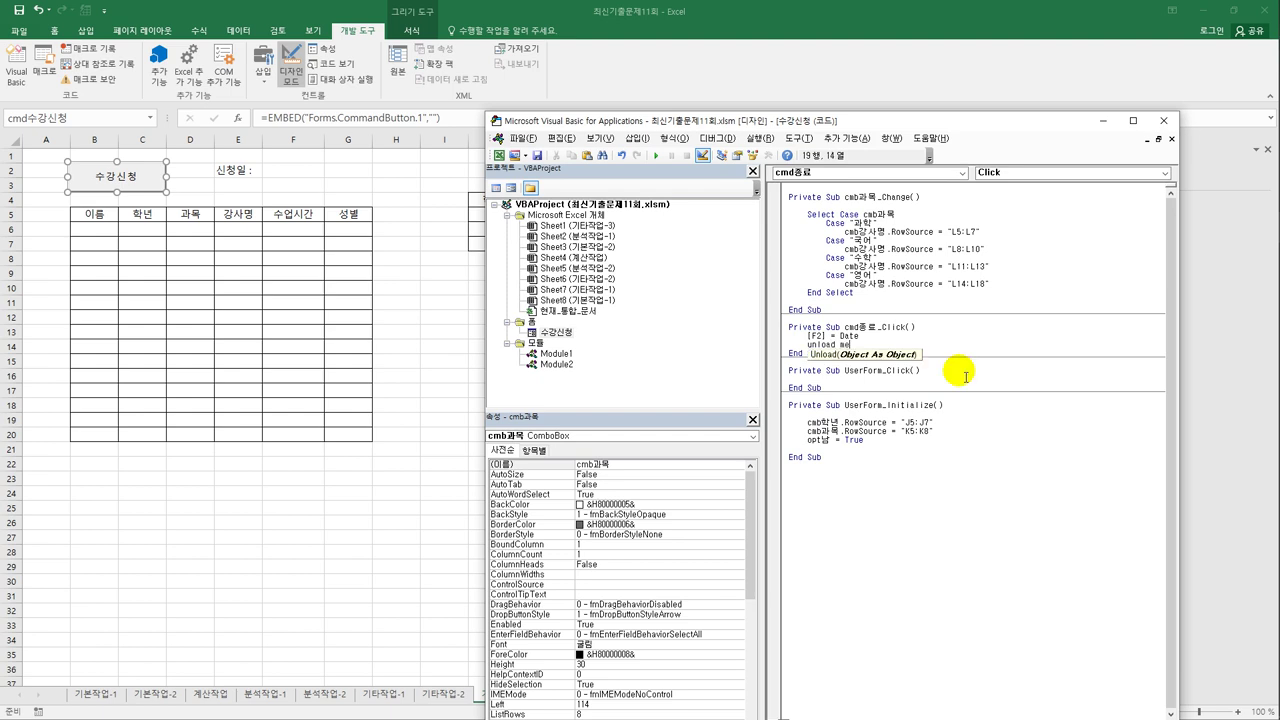
key("Down")
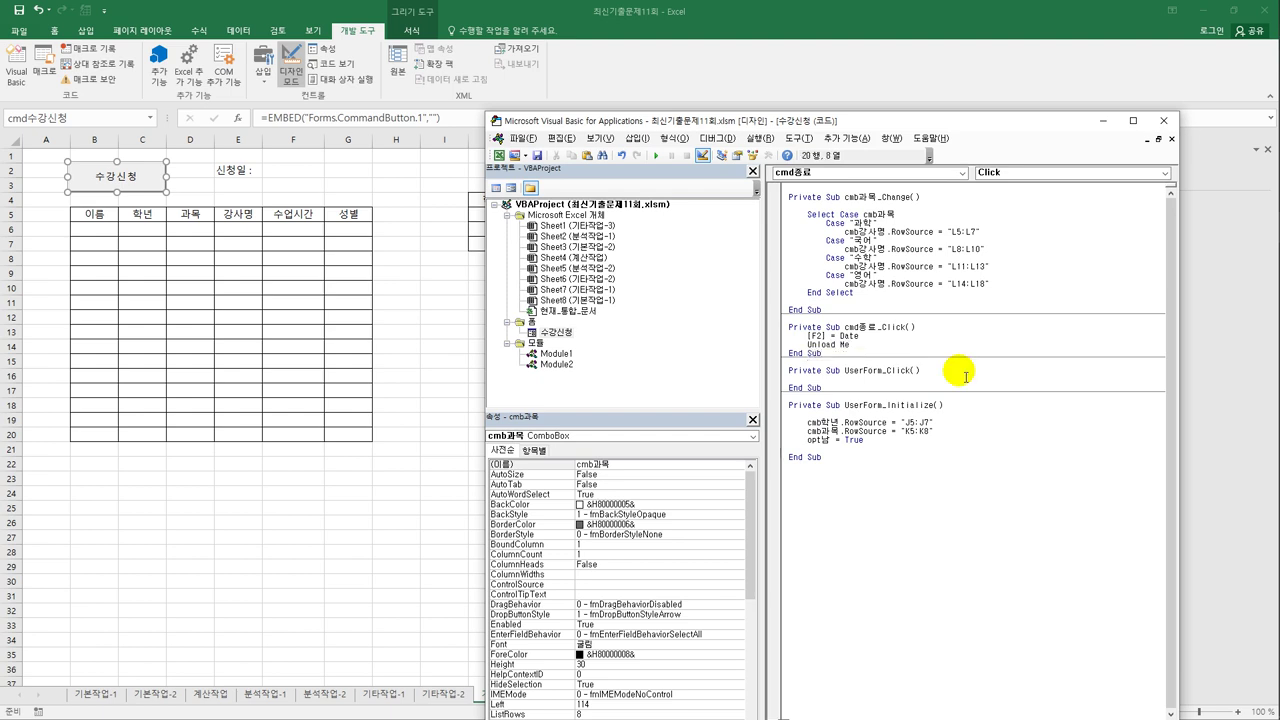
Step: Create the cmd등록_Click procedure from the form's 등록 button and enter i = Range("B5").CurrentRegion.Rows.Count + 5
double_click(552, 332)
double_click(1032, 483)
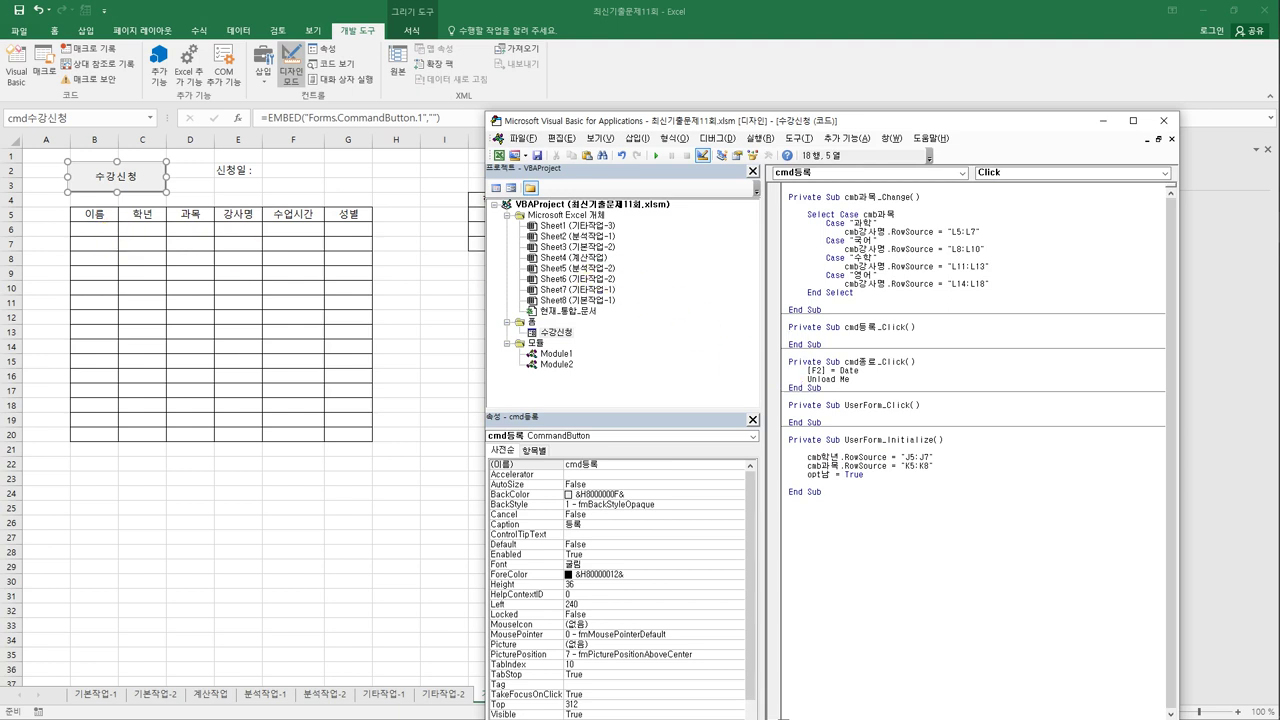
key("Tab")
type("i = range(\"ㅂ")
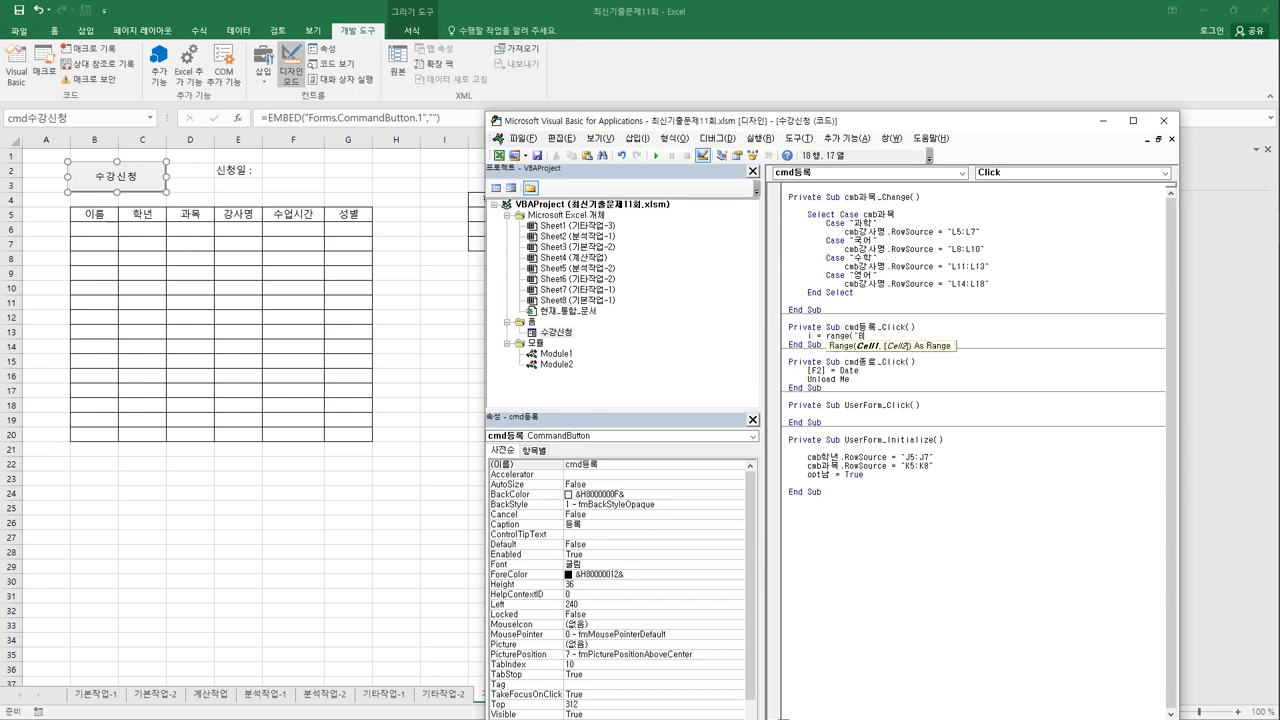
key("BackSpace")
type("B5\")")
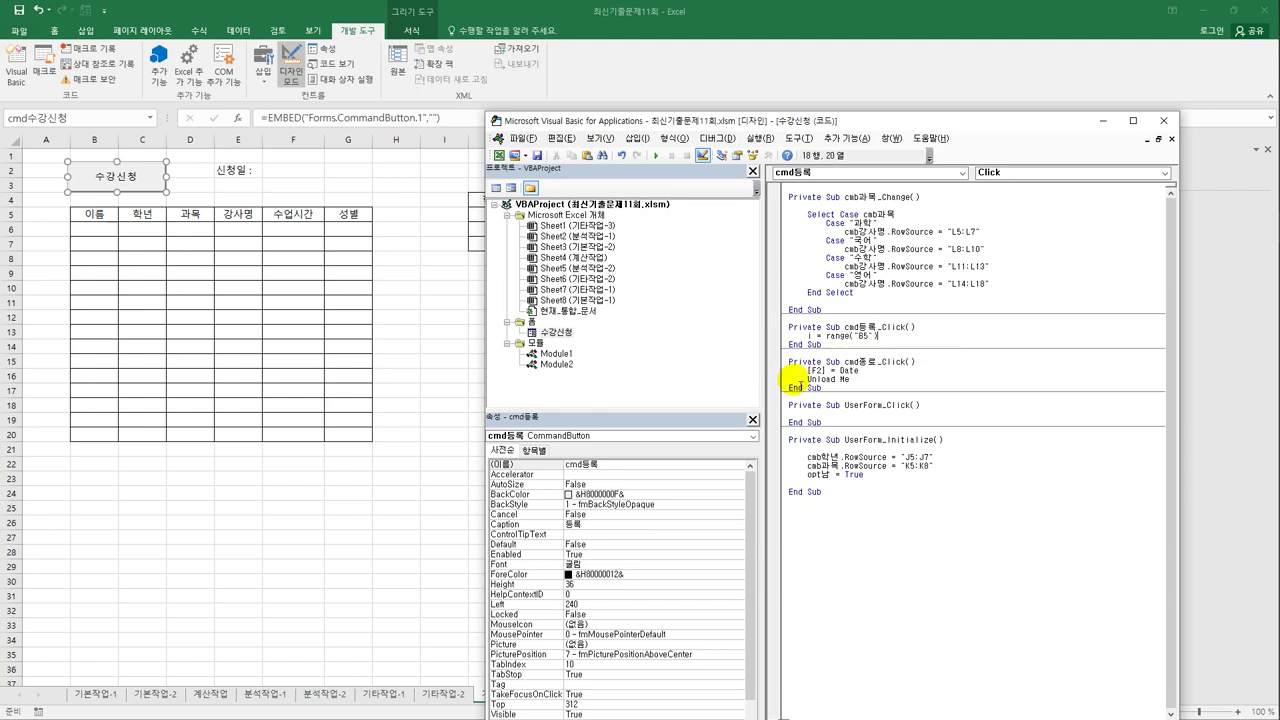
type(".currentRegion.rows.Count + ")
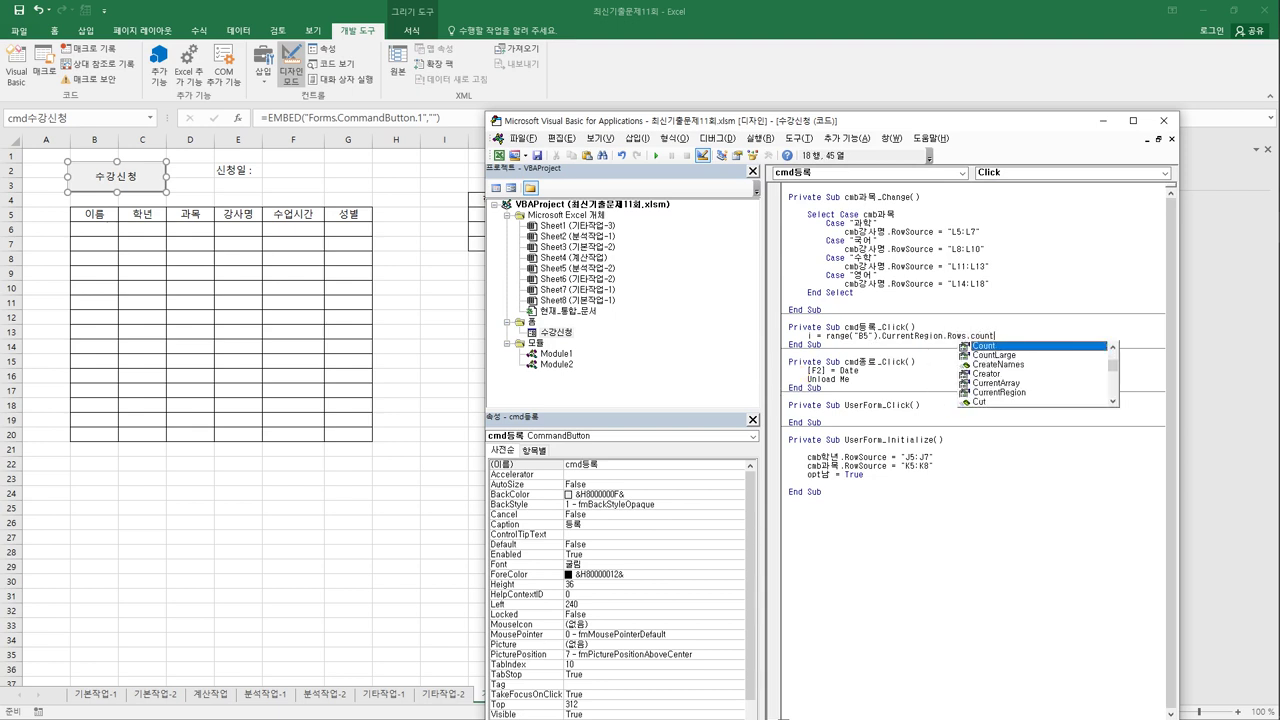
type("5")
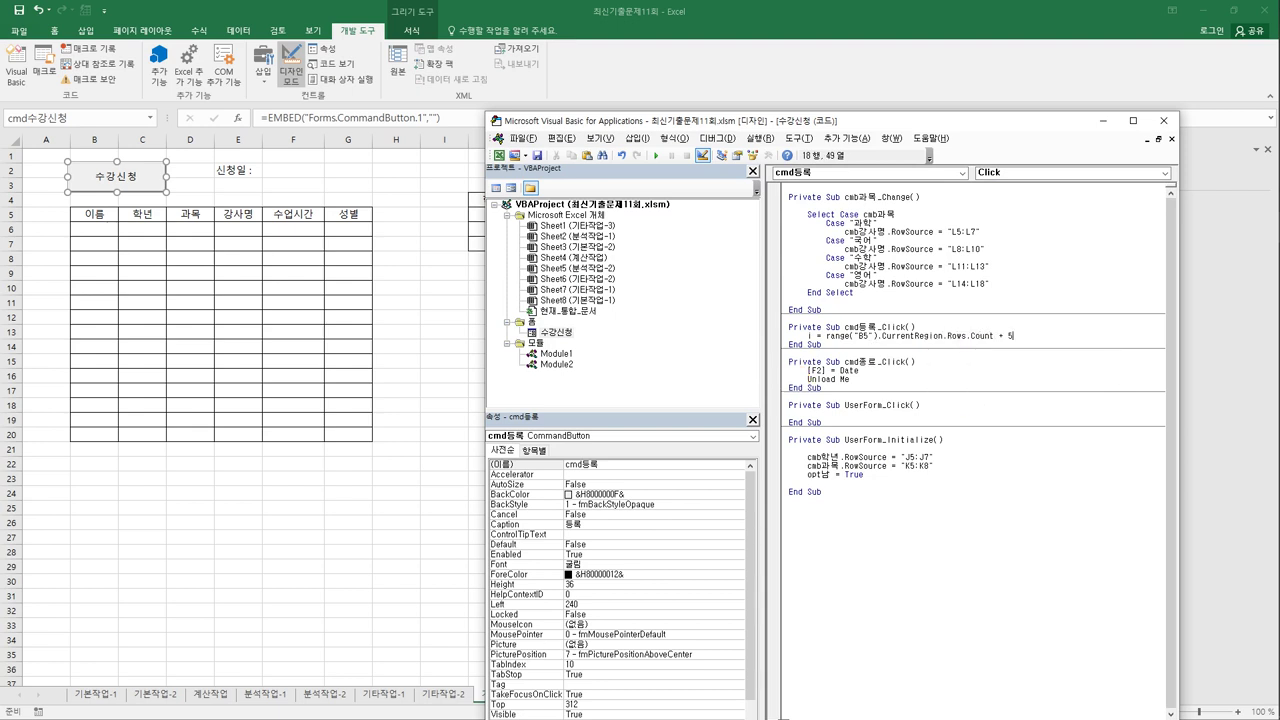
Step: Add the line Cells(i, 2) = txt이름 to the cmd등록_Click procedure, below the row calculation
key("Return")
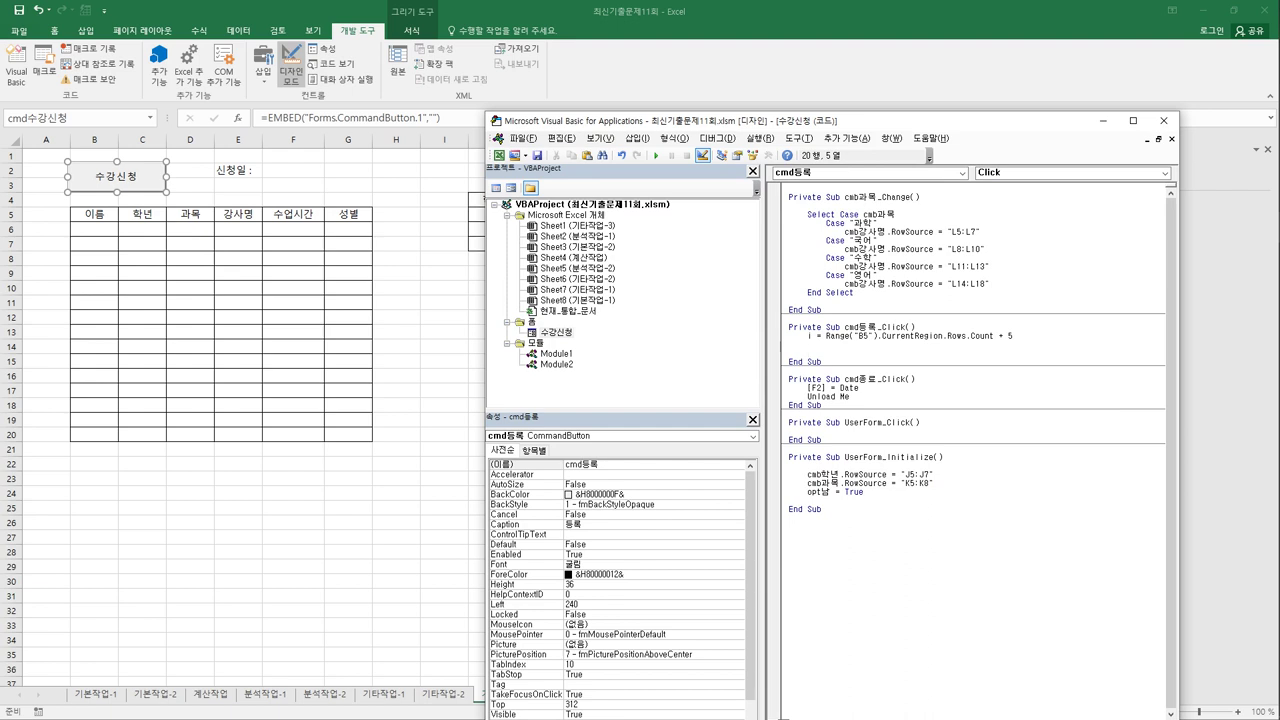
type("cells(")
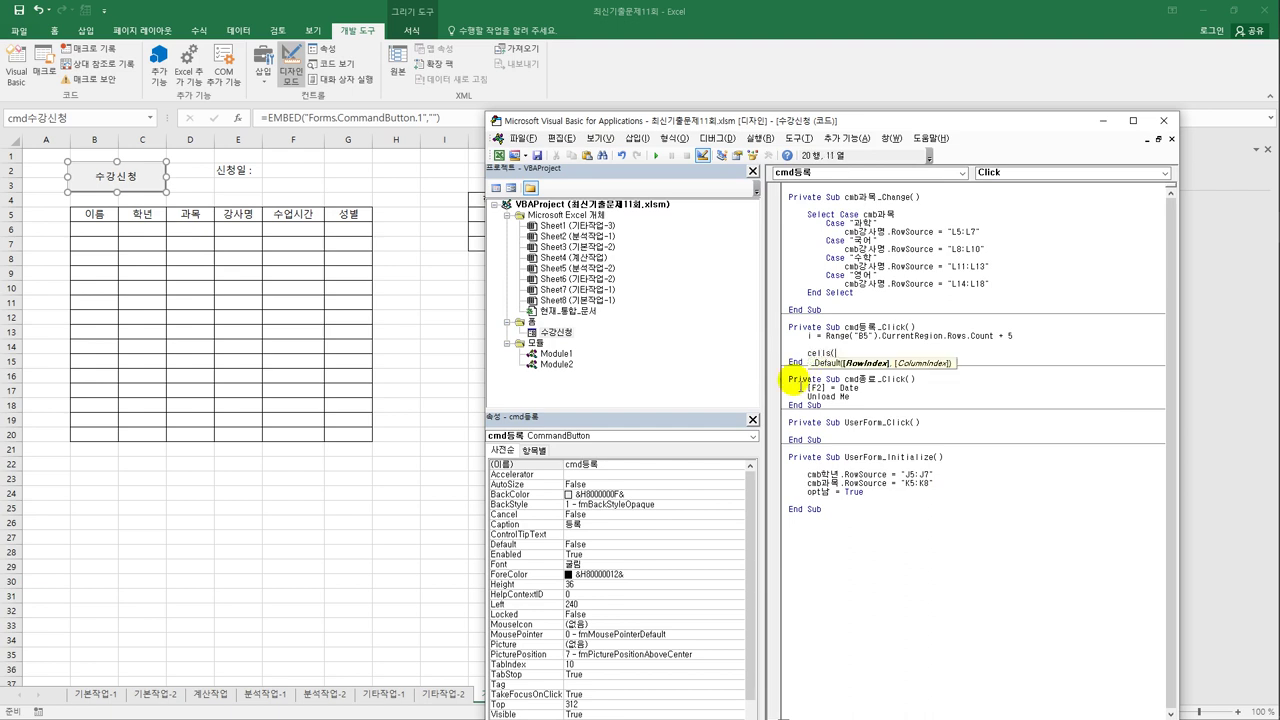
type("i,2) =")
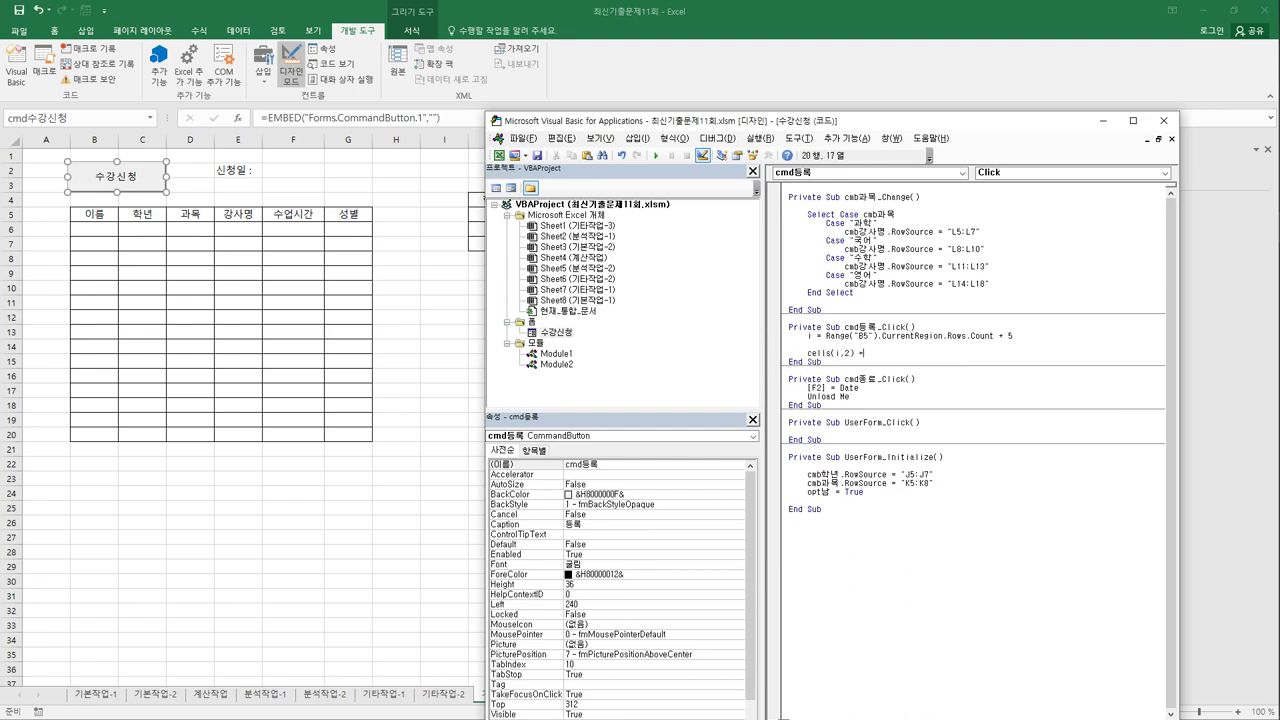
type(" txt이름")
key("Return")
Step: Duplicate the Cells(i, 2) = txt이름 line four times directly below the original
key("Up")
key("shift+End")
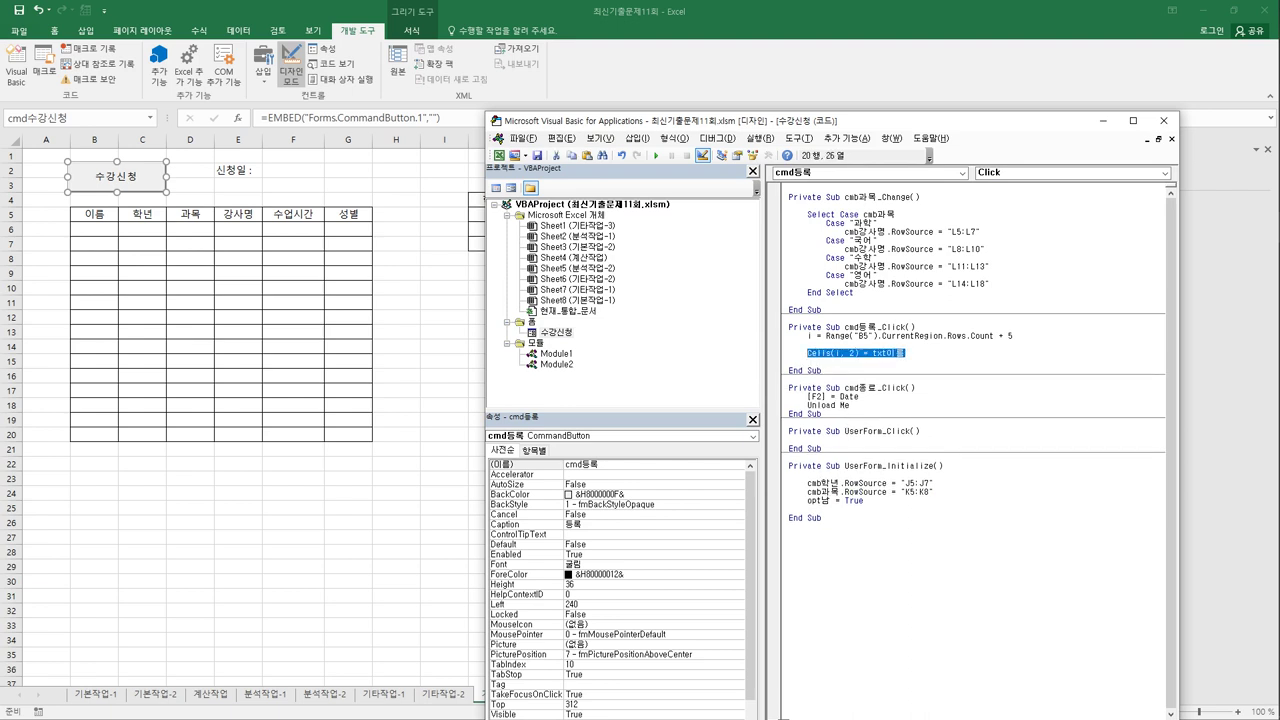
key("ctrl+c")
key("Down")
key("ctrl+v")
key("Return")
key("ctrl+v")
key("Return")
key("ctrl+v")
key("Return")
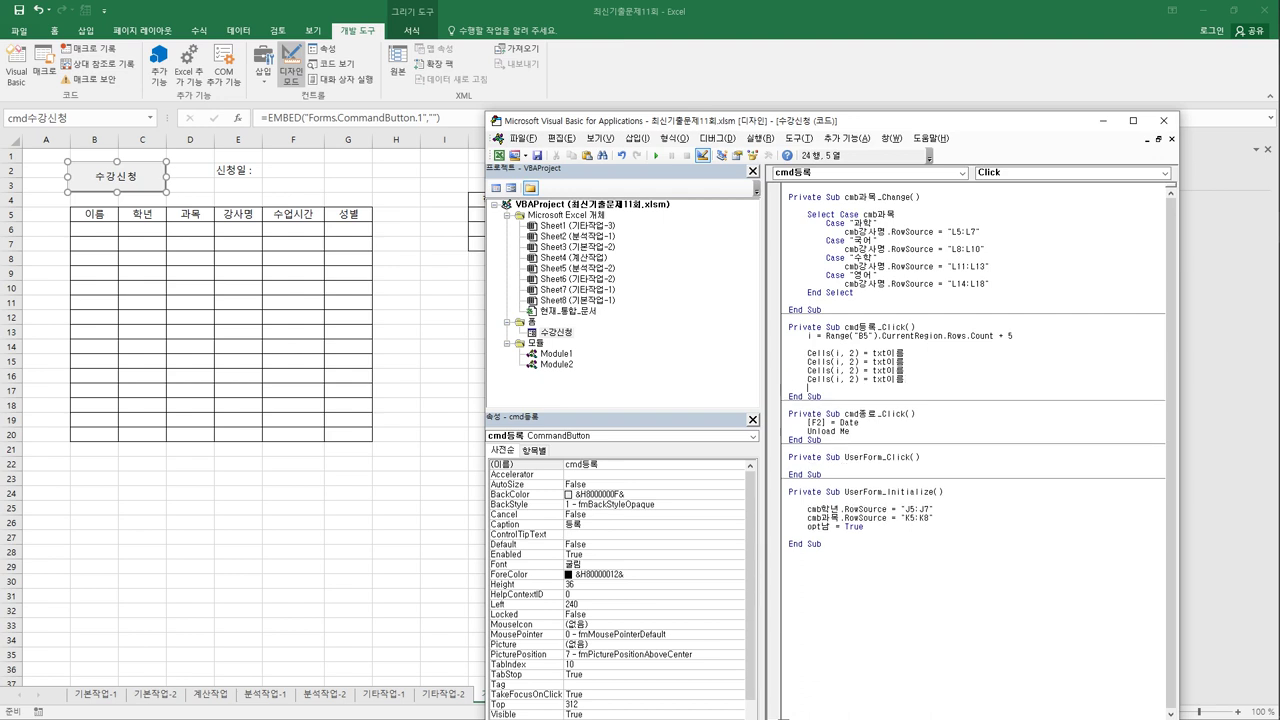
key("ctrl+v")
key("Return")
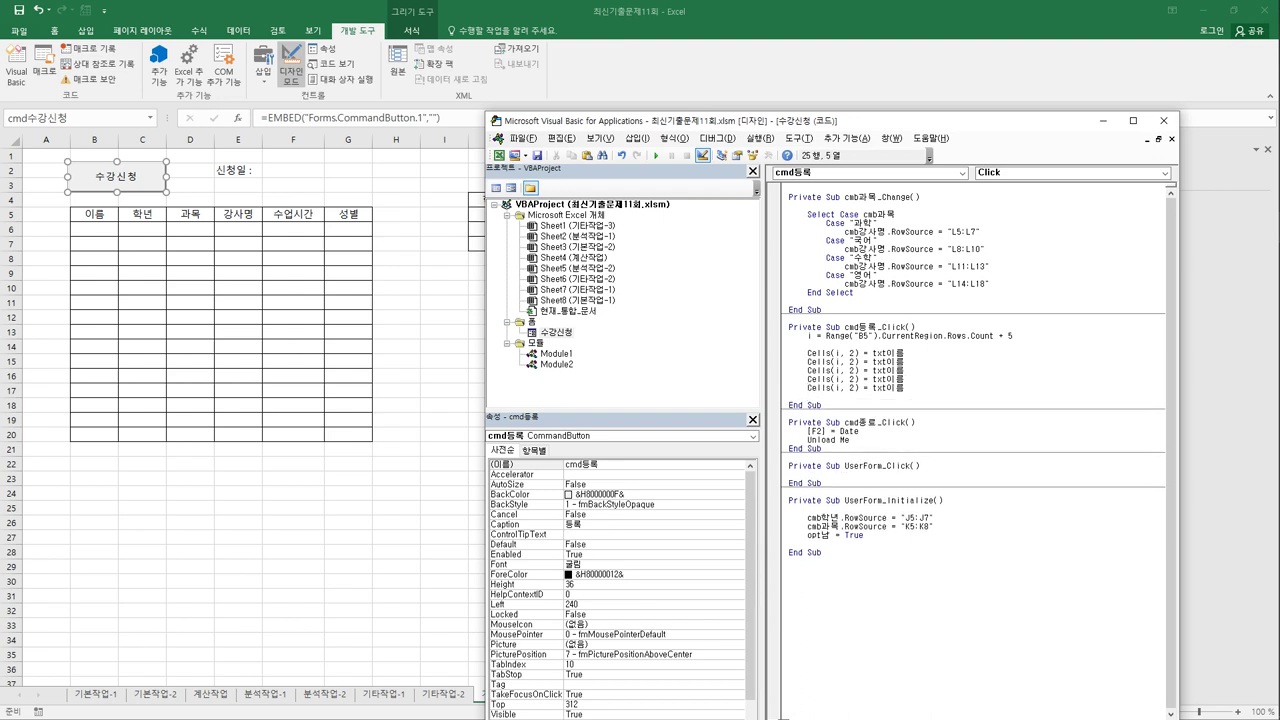
Step: Change the column numbers in the four copied Cells lines to 3, 4, 5 and 6
key("Up")
left_click(835, 361)
key("shift+Right")
type("3")
key("Down")
key("shift+Left")
type("4")
key("Down")
key("shift+Left")
type("5")
key("Down")
key("shift+Left")
type("6")
Step: Paste one more copy of the Cells line at the end and set its column number to 7
key("End")
key("Return")
key("ctrl+v")
key("ctrl+Left")
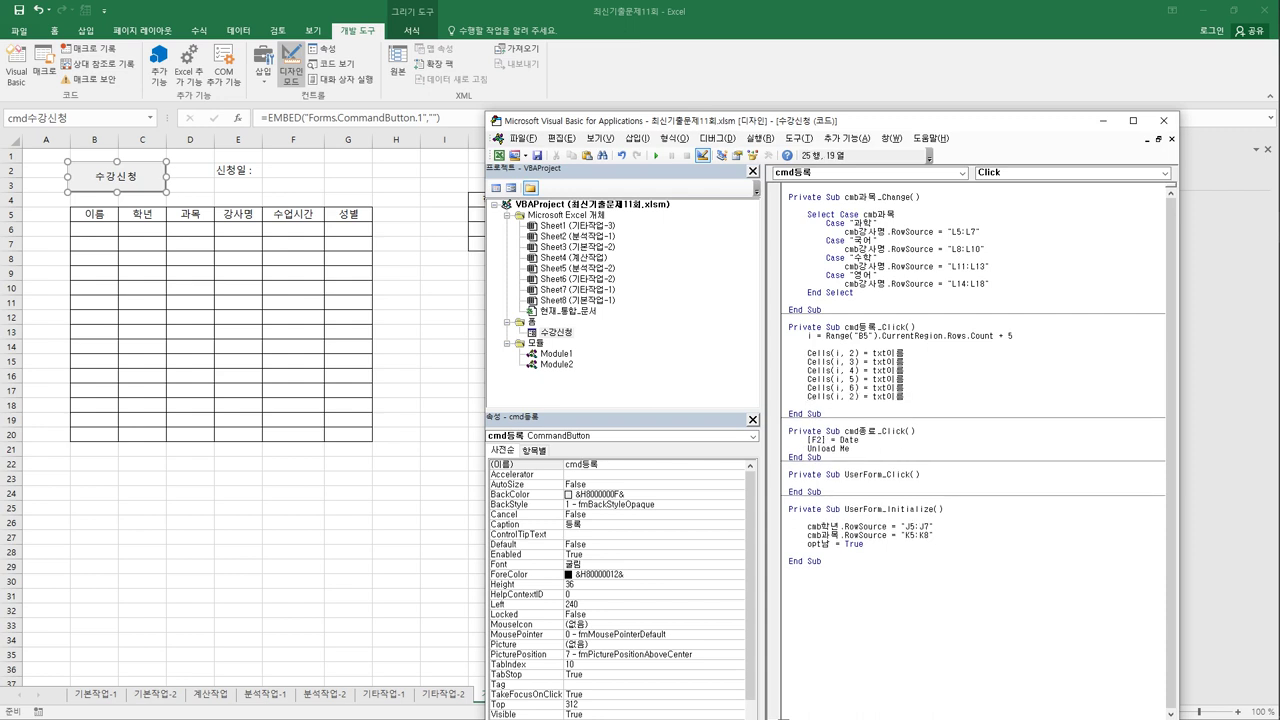
key("shift+Right")
type("7")
Step: Assign cmb학년 to the column 3 line and cmb과목 to the column 4 line
key("Up")
key("Up")
key("shift+End")
type("cmb학년")
key("Down")
key("shift+Left")
key("shift+Left")
key("shift+Left")
key("shift+Left")
key("shift+Left")
type("cmb과목")
Step: Replace txt이름 with cmb강사명 in the Cells(i, 5) line
key("shift+Left")
key("shift+Left")
key("shift+Left")
key("shift+Left")
key("shift+Left")
type("ㅊ")
key("BackSpace")
type("cmb강사명")
Step: Replace txt이름 with Val(txt수업시간) in the Cells(i, 6) line
key("shift+Left")
key("shift+Left")
key("shift+Left")
key("shift+Left")
key("shift+Left")
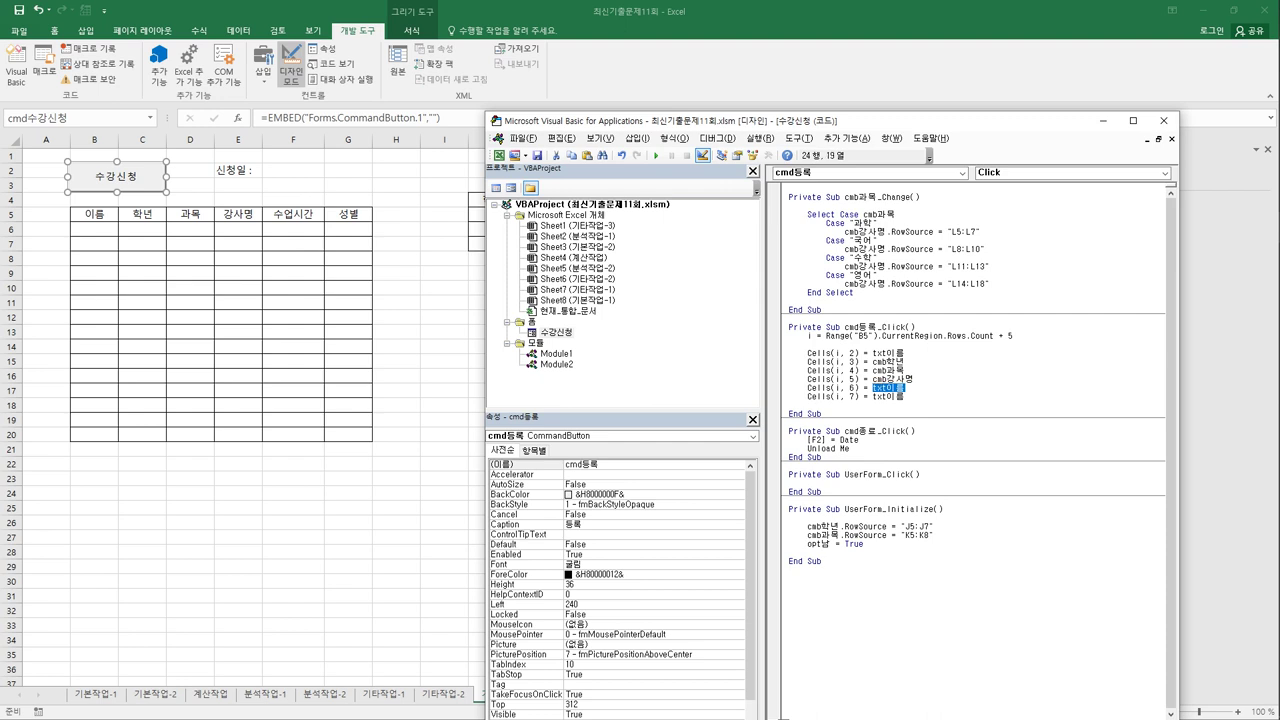
type("val(")
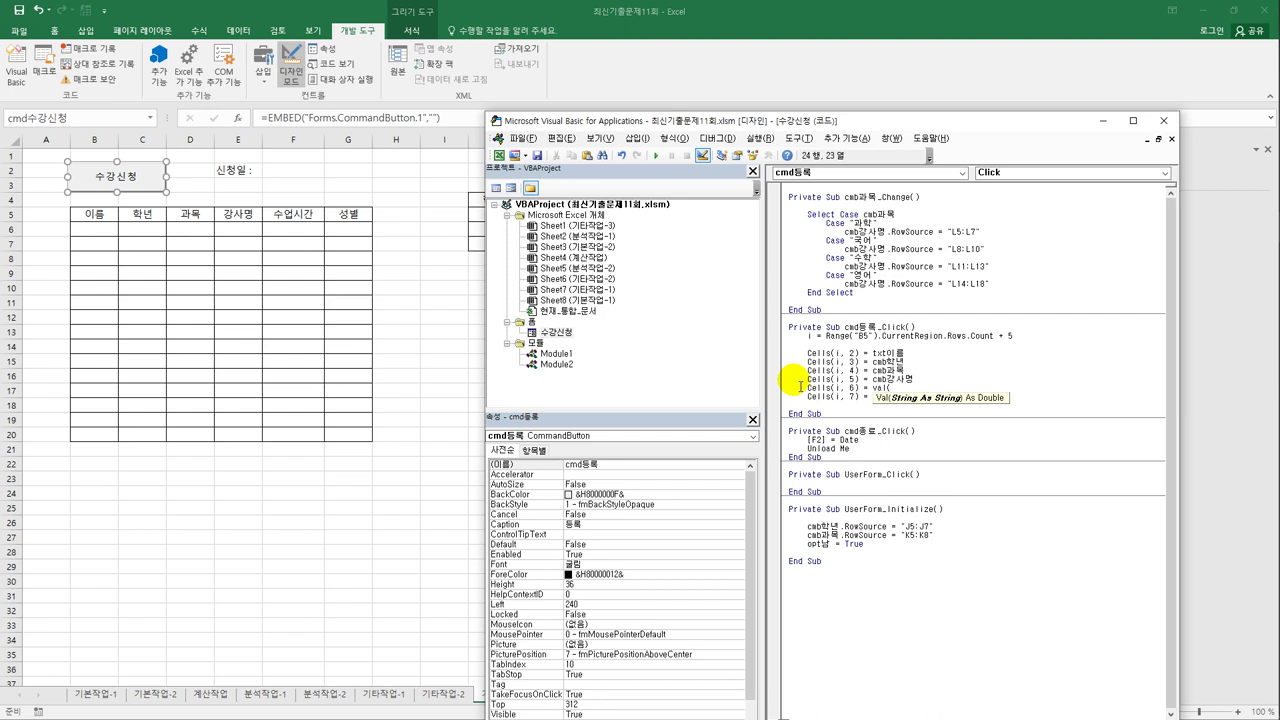
type("txt수업")
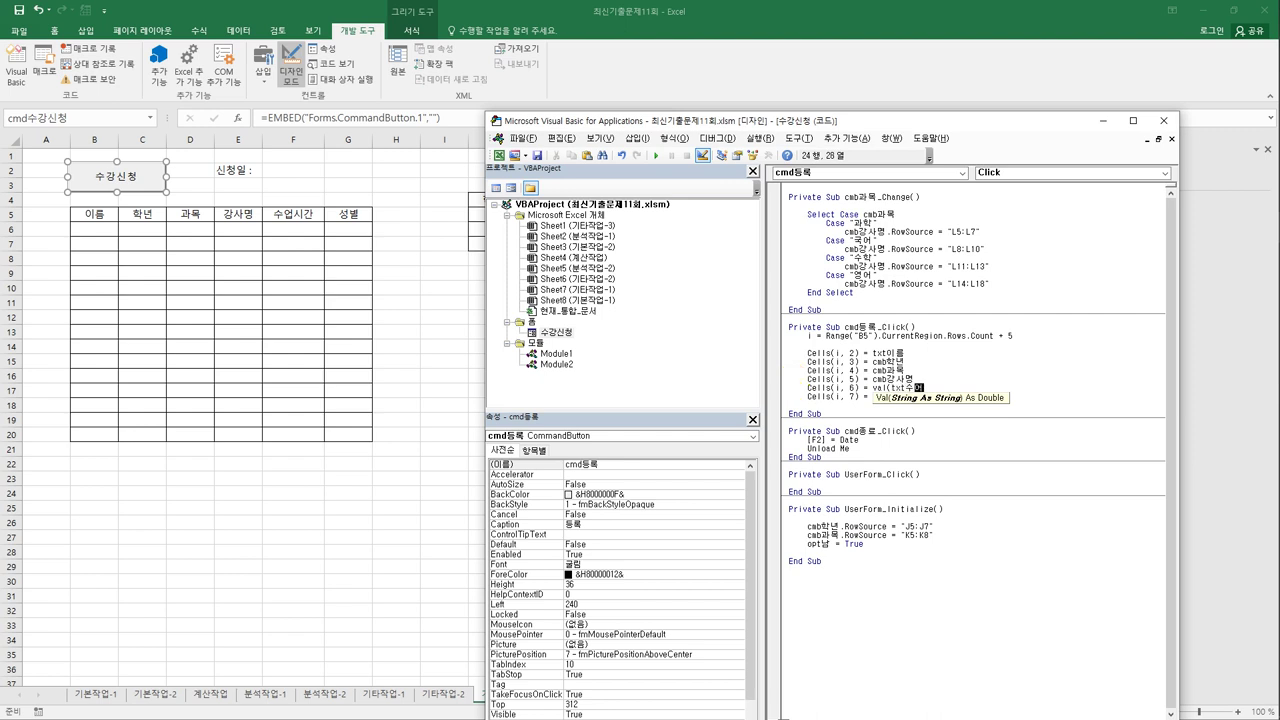
type("시간)")
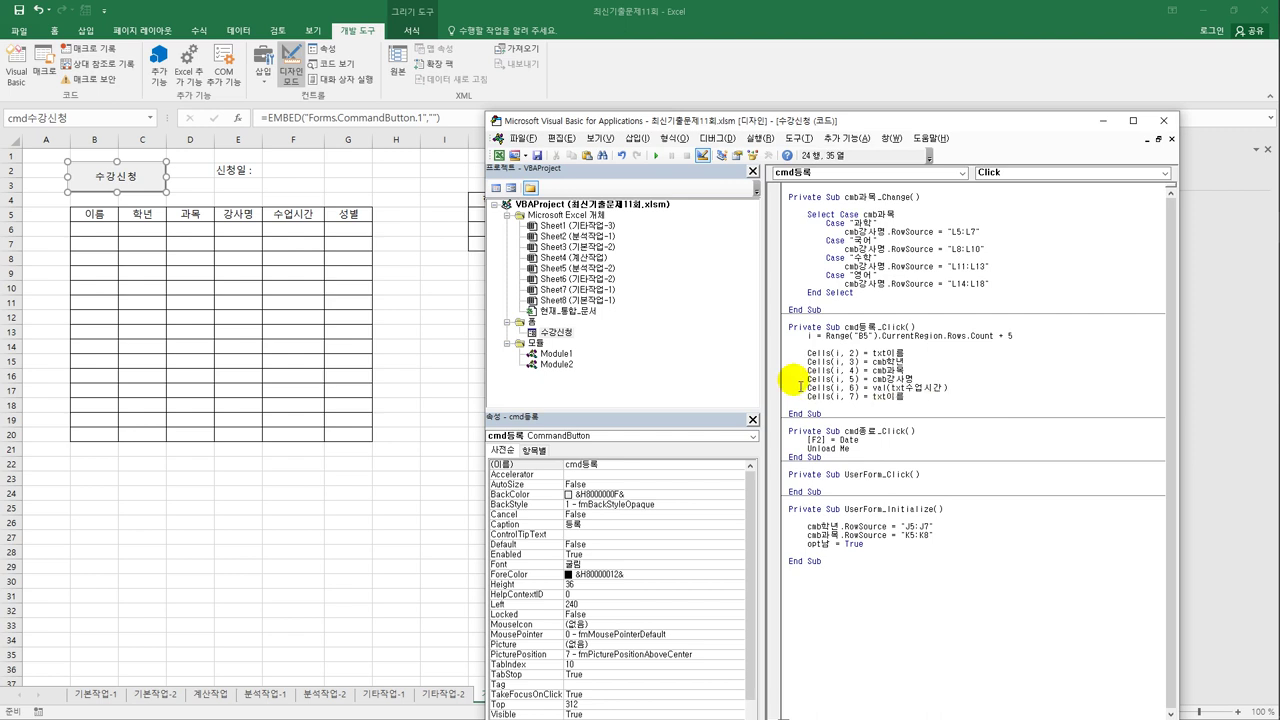
Step: Insert If opt남 = True Then above the Cells(i, 7) line, indent that line and set its value to "남"
key("Return")
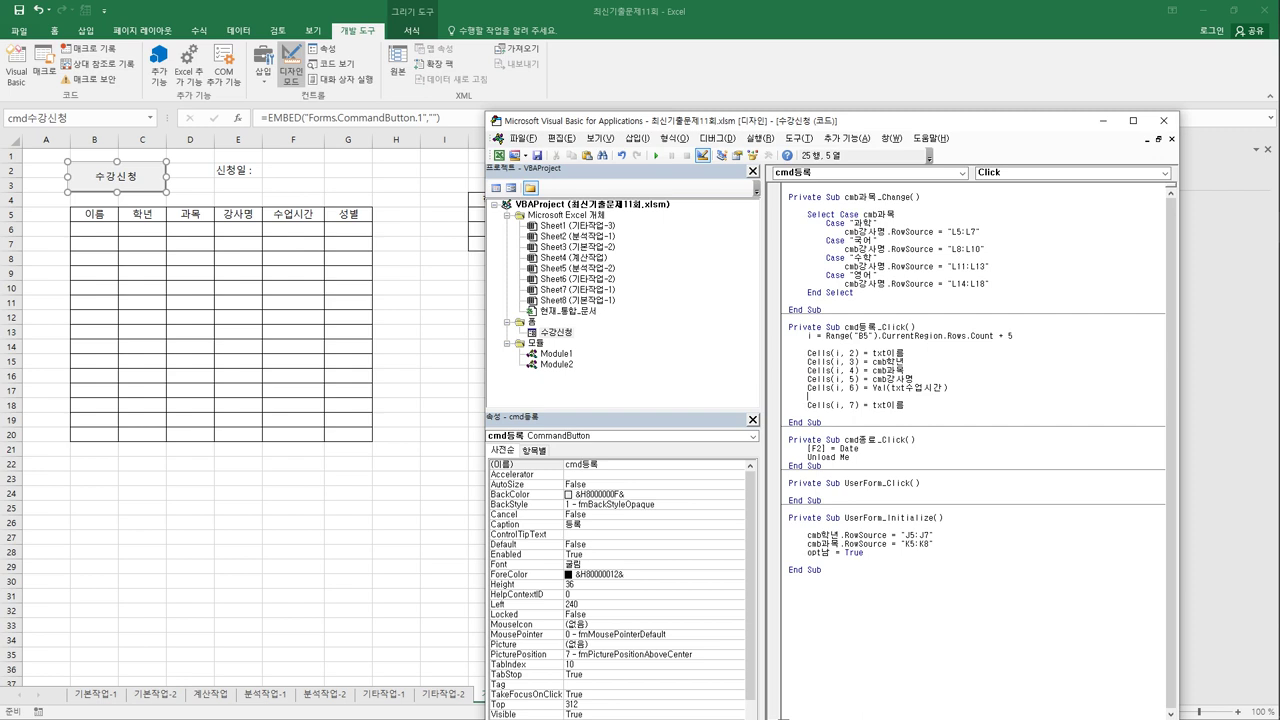
key("Return")
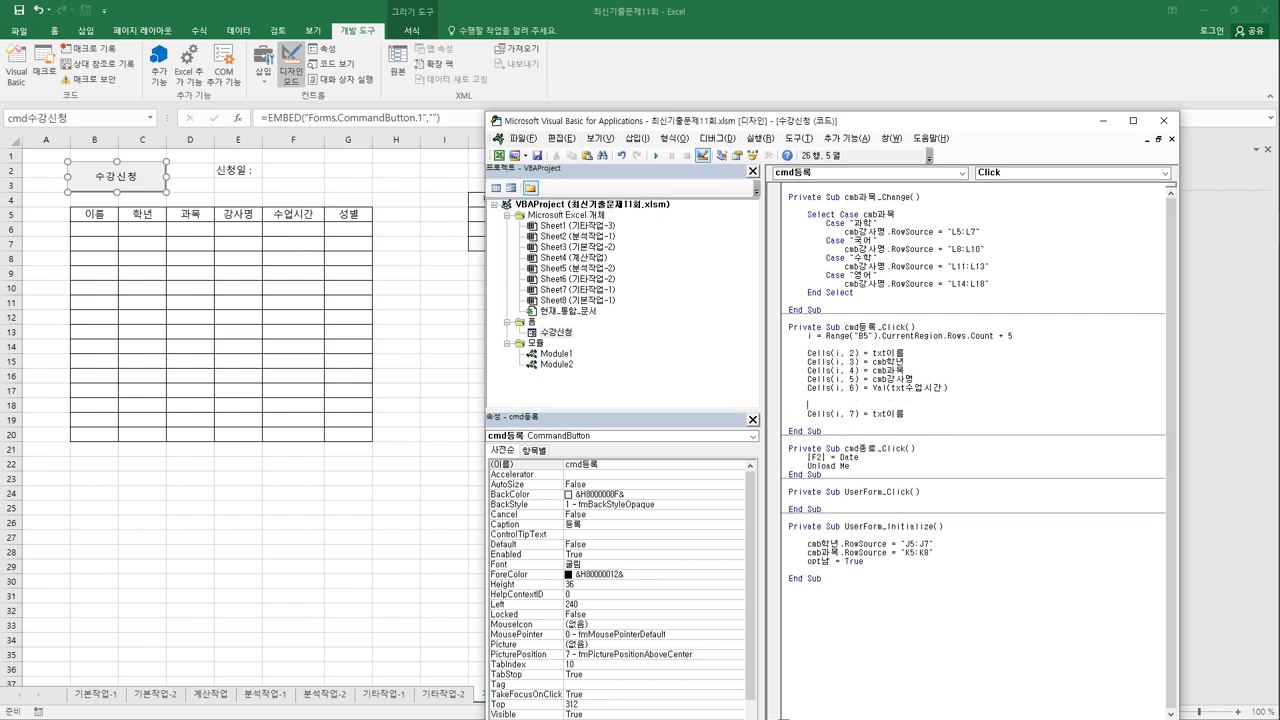
type("if opt남 = true then")
key("Home")
key("Tab")
key("End")
key("shift+Left")
key("shift+Left")
key("shift+Left")
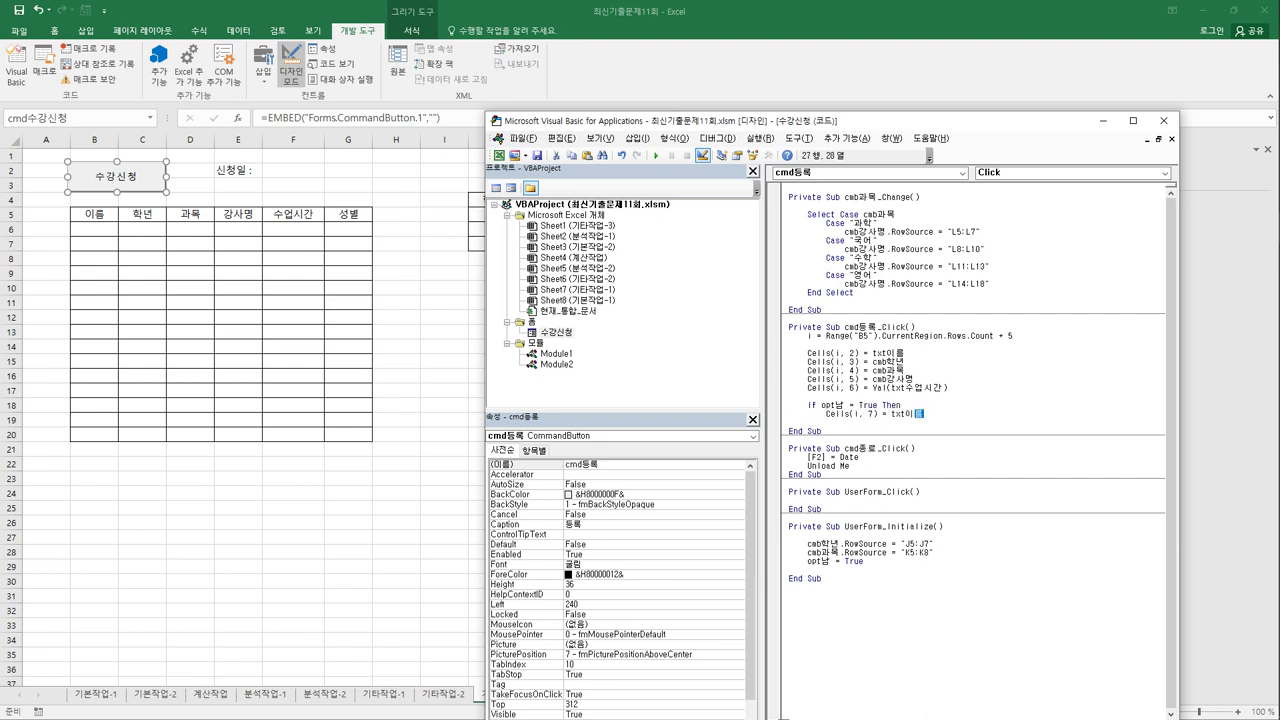
key("shift+Left")
key("shift+Left")
type("\"남\"")
Step: Add an Else branch containing Cells(i, 7) = "여"
key("shift+Home")
key("End")
key("Return")
key("BackSpace")
type("Else")
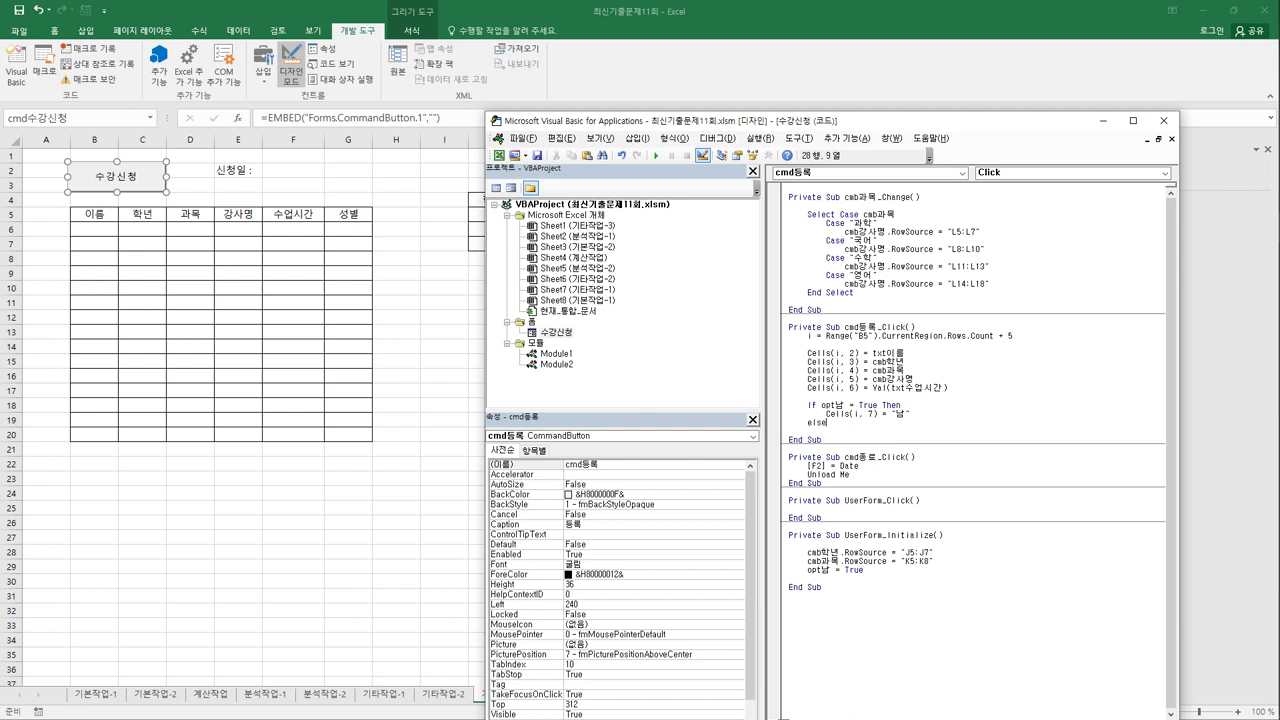
key("Return")
type("Cells(i, 7) = \"남")
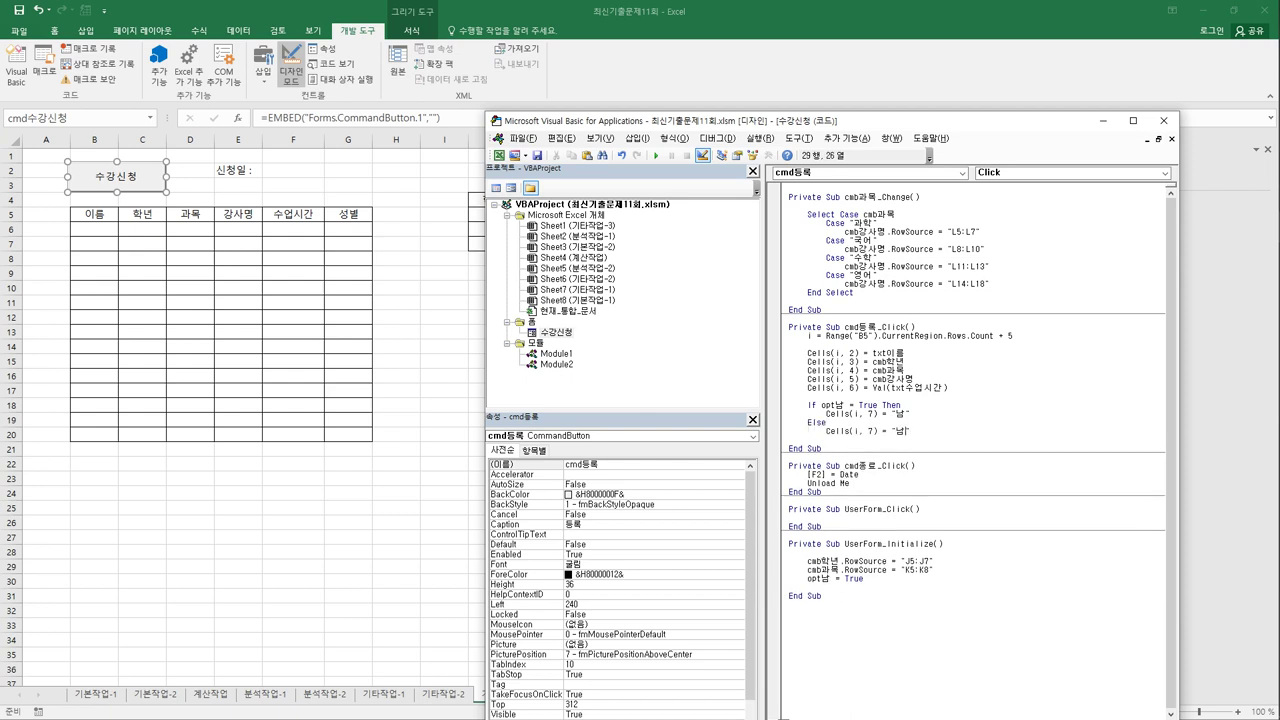
key("shift+Right")
type("ㅇㅕ")
Step: Close the conditional block in cmd등록_Click with End If
key("Return")
key("BackSpace")
type("ㄷ")
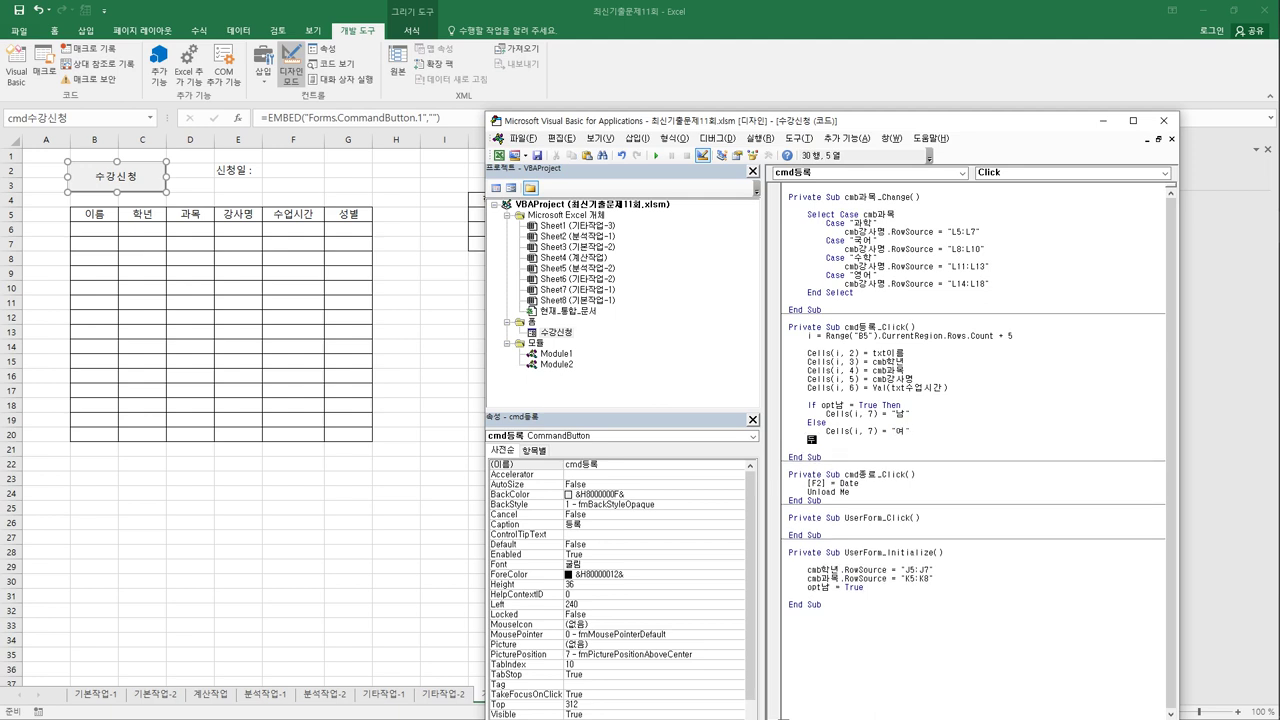
key("BackSpace")
key("Hangul")
type("end if")
key("Return")
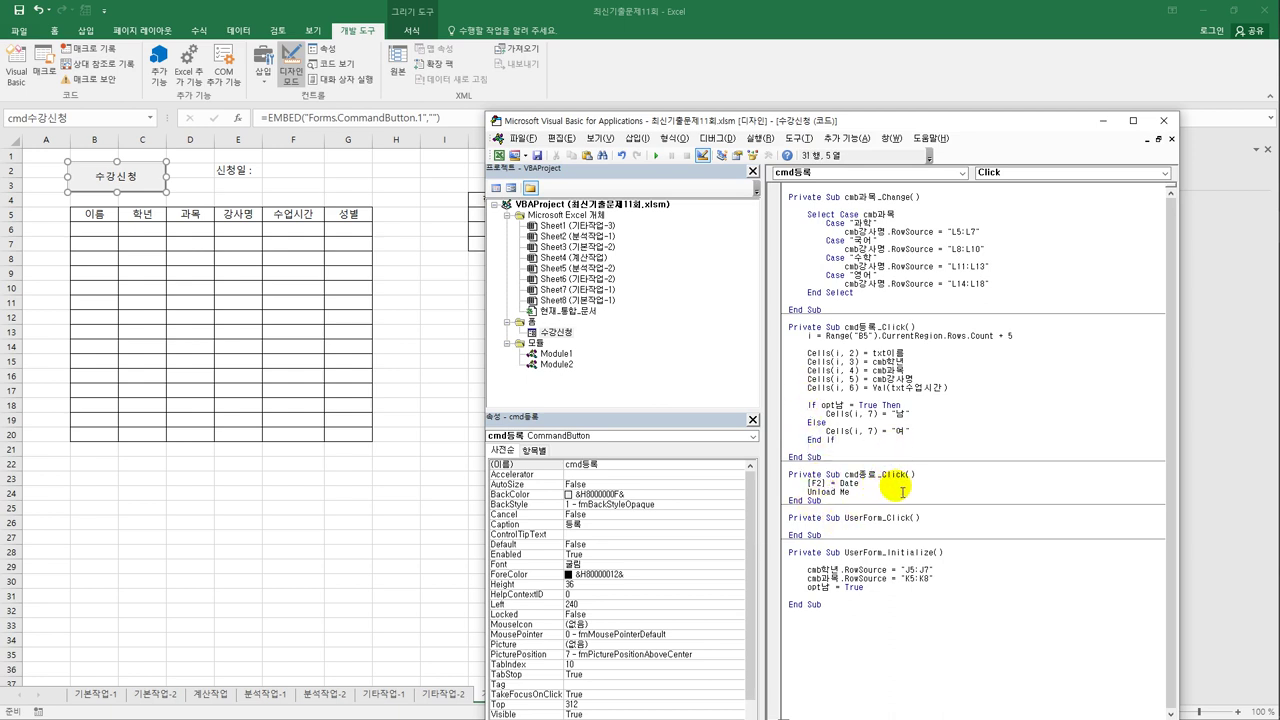
Step: Return from the code editor to the worksheet, turn off design mode and launch the 수강신청 form
left_click(1163, 120)
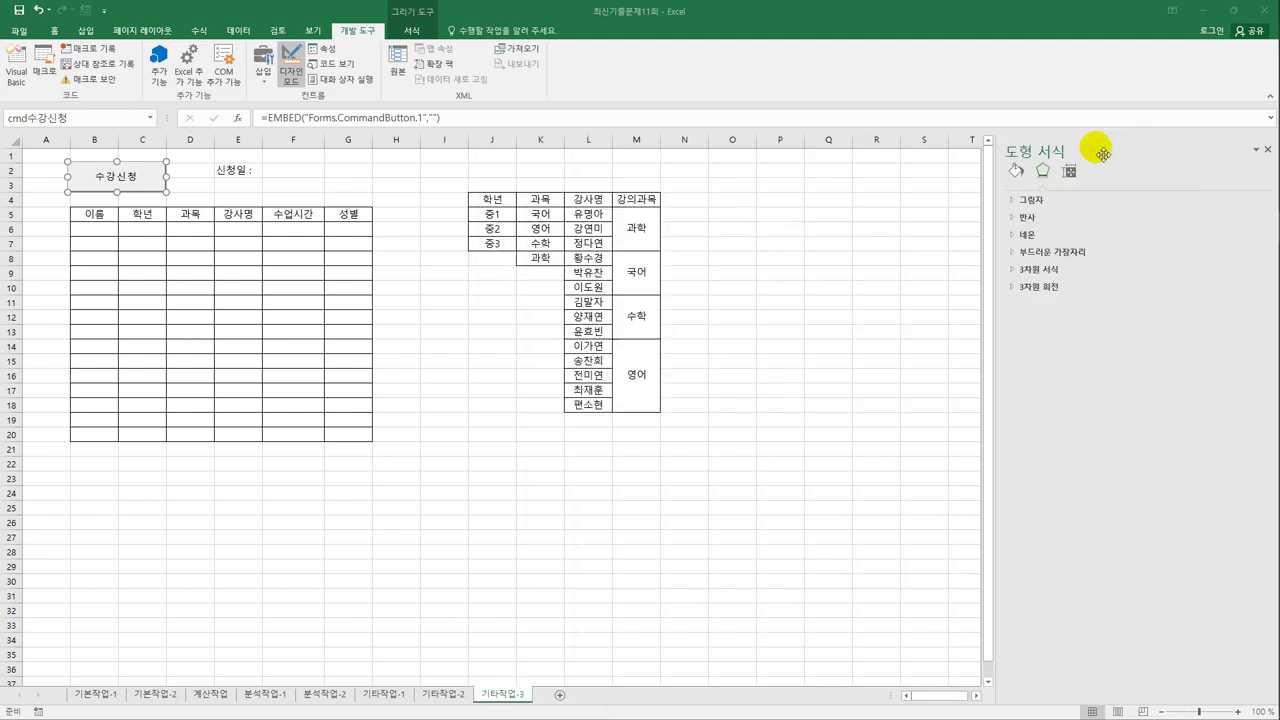
left_click(290, 68)
left_click(482, 346)
left_click(114, 178)
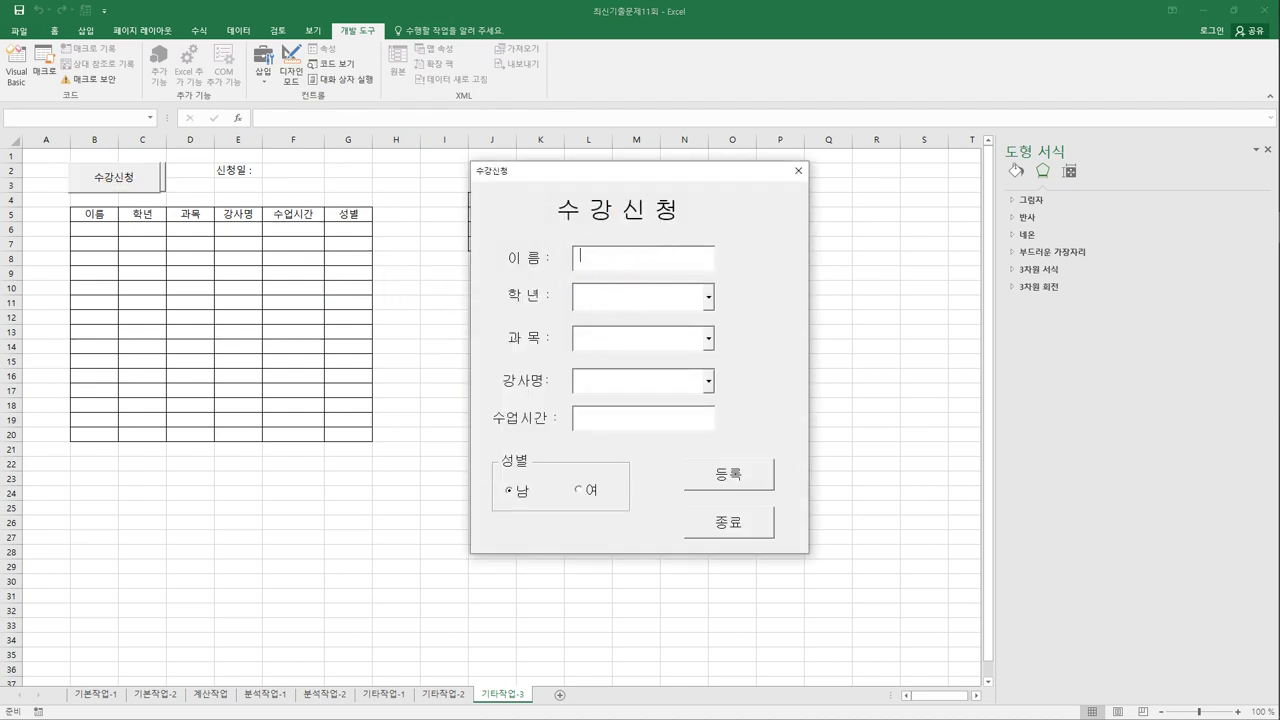
Step: Enter a sample student's name in the form, then choose 중1, 국어 and the first instructor listed for 국어
type("호")
type("길동")
left_click(708, 297)
left_click(667, 314)
left_click(709, 339)
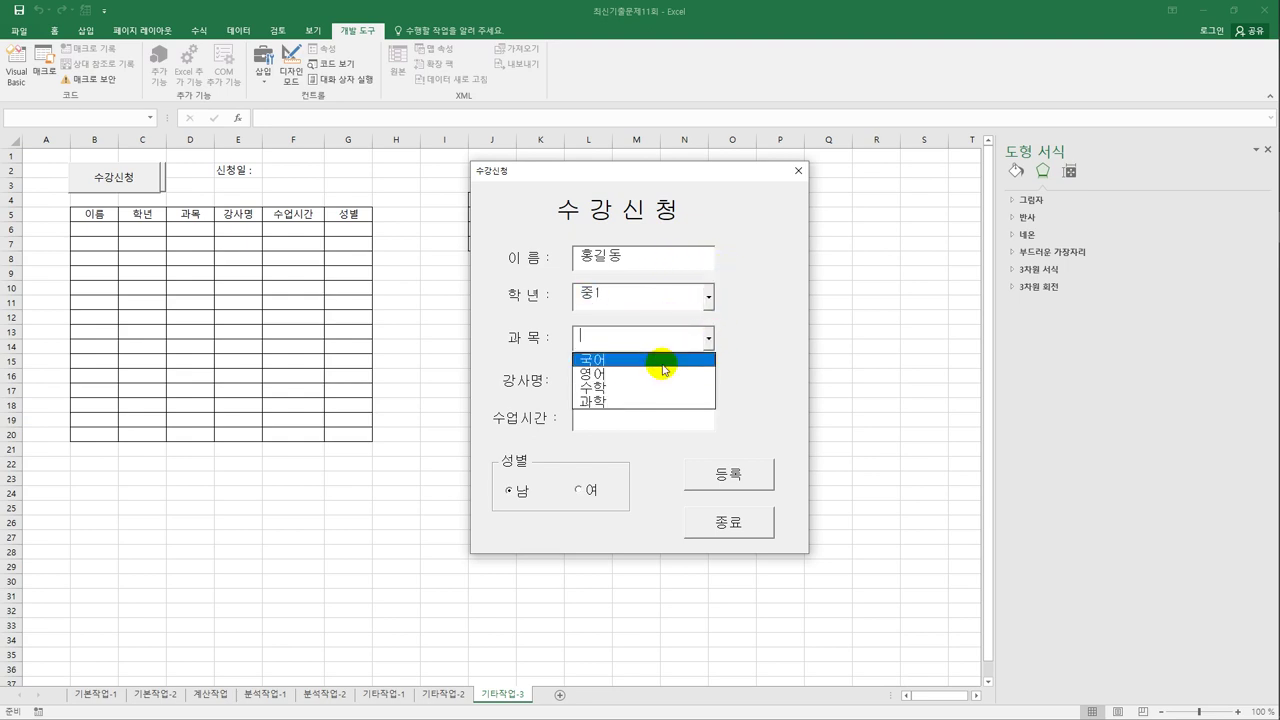
left_click(680, 360)
left_click(709, 381)
left_click(684, 403)
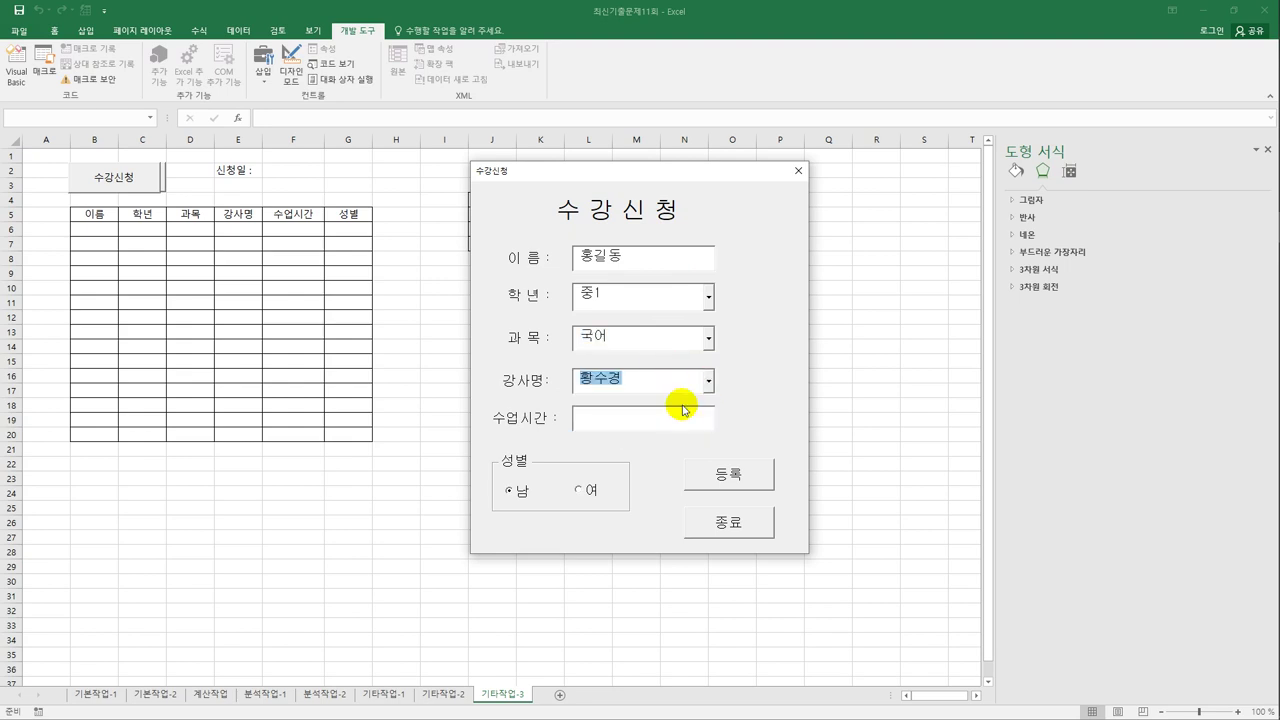
Step: Set 수업시간 to 5 and 성별 to 여, and register the entry in the table
left_click(686, 425)
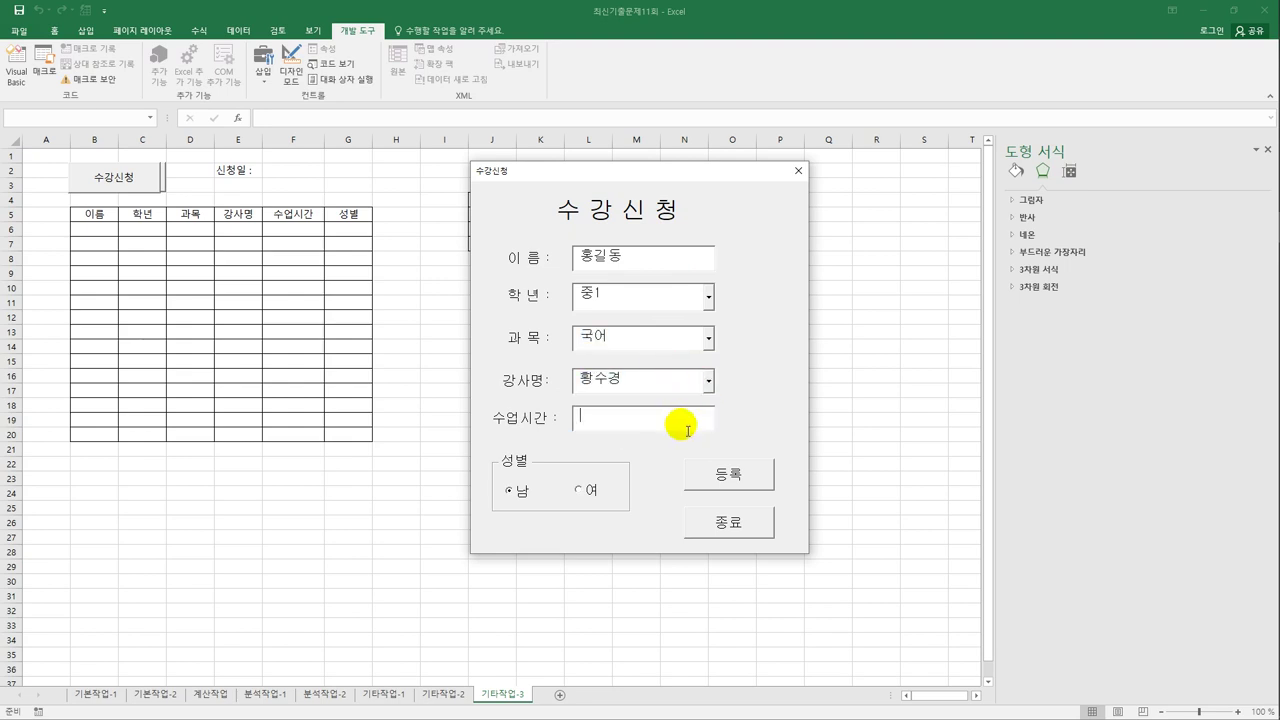
type("5")
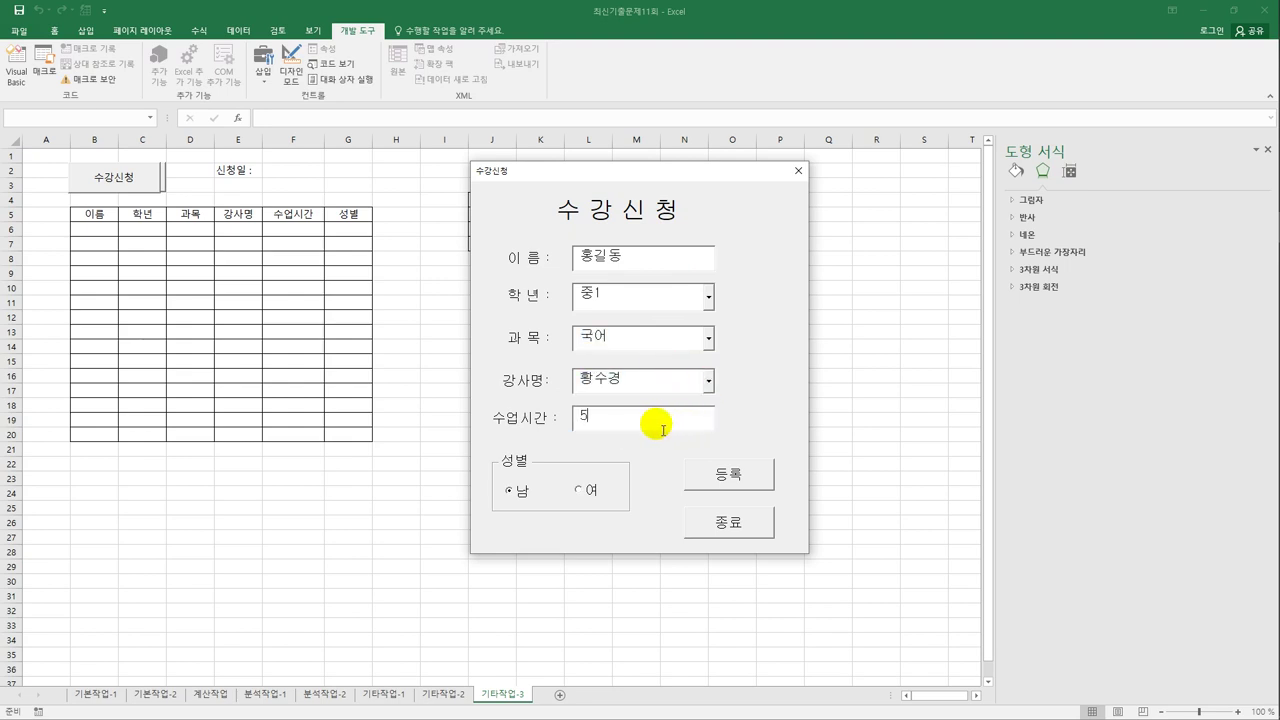
left_click(584, 492)
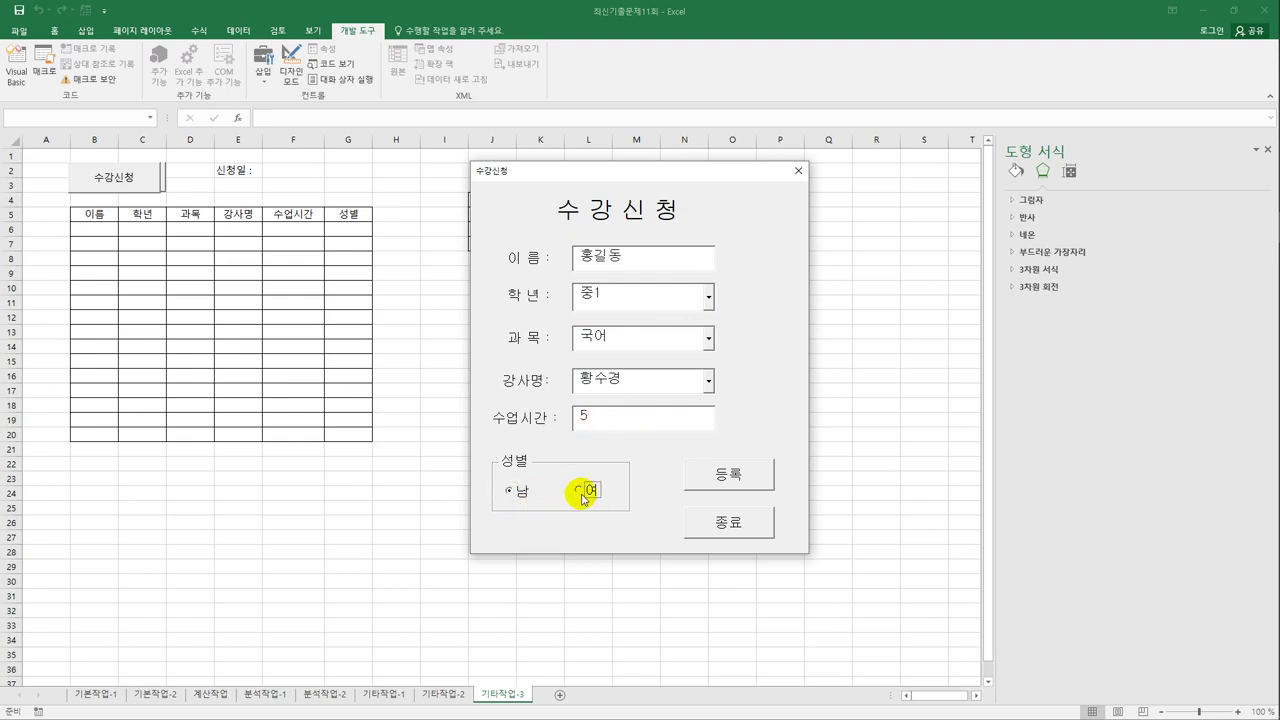
left_click(755, 480)
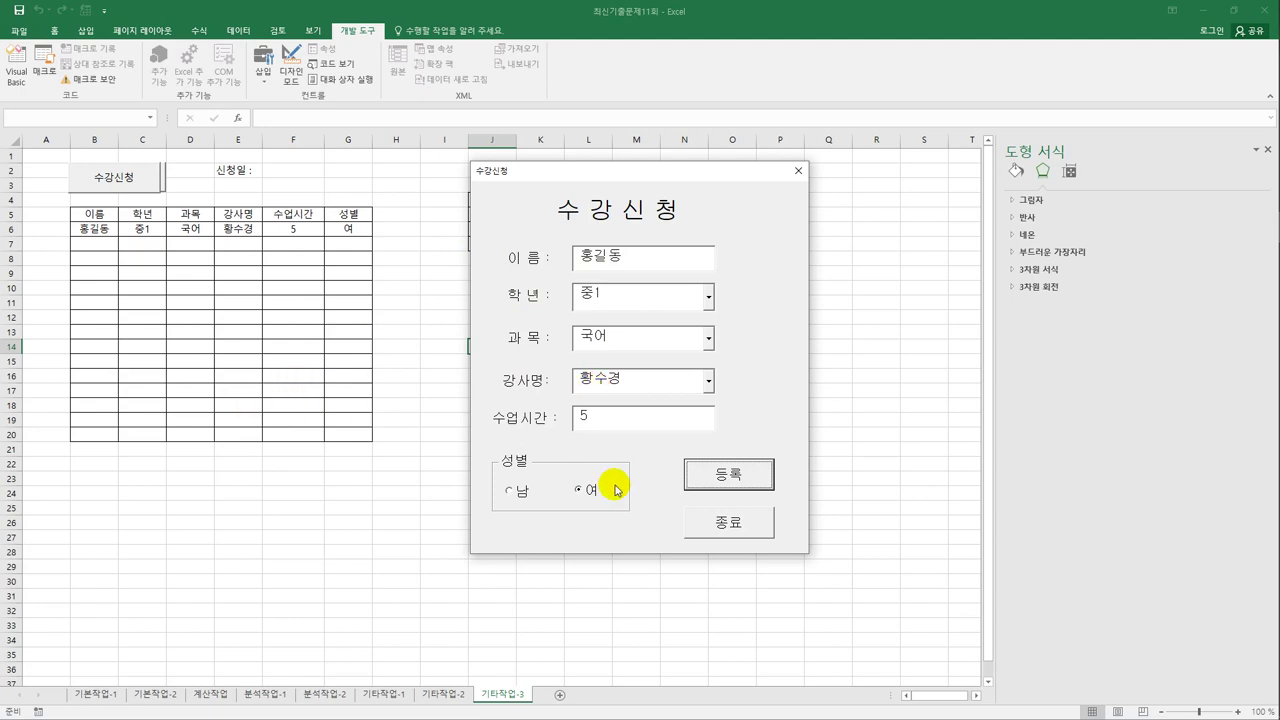
Step: Exit the 수강신청 form with its 종료 command and return to the worksheet
left_click(706, 527)
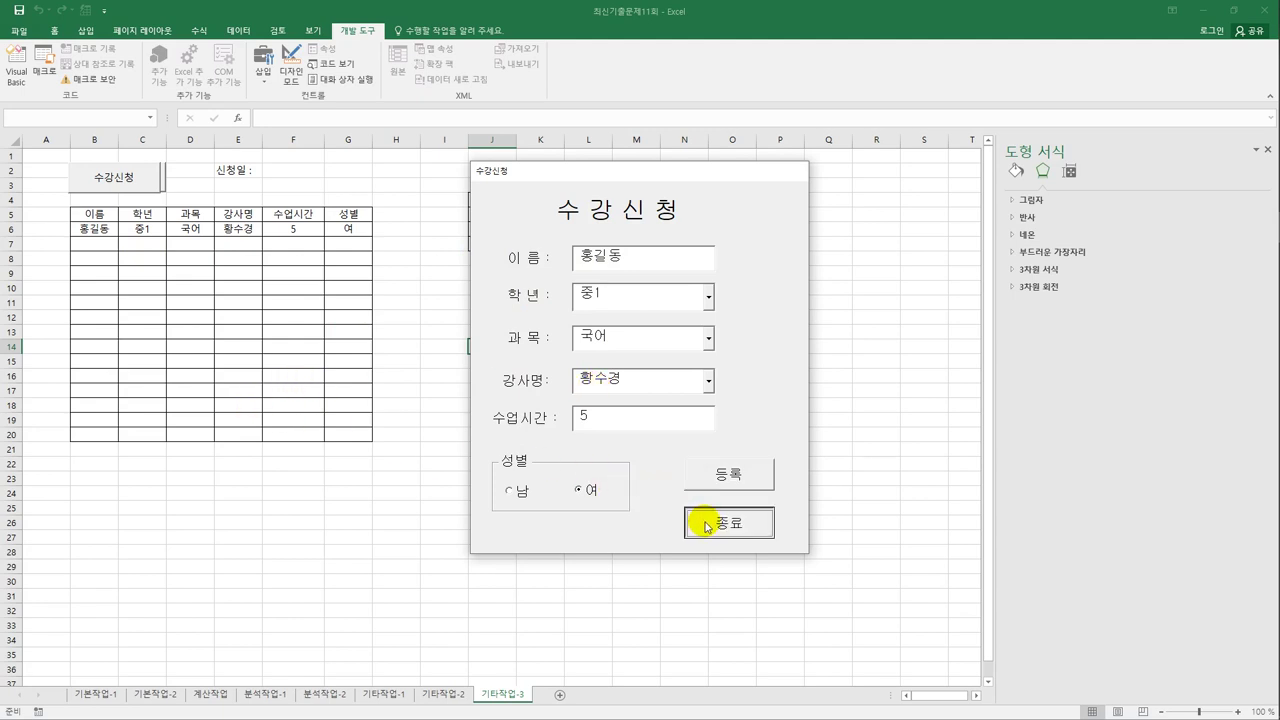
left_click(478, 480)
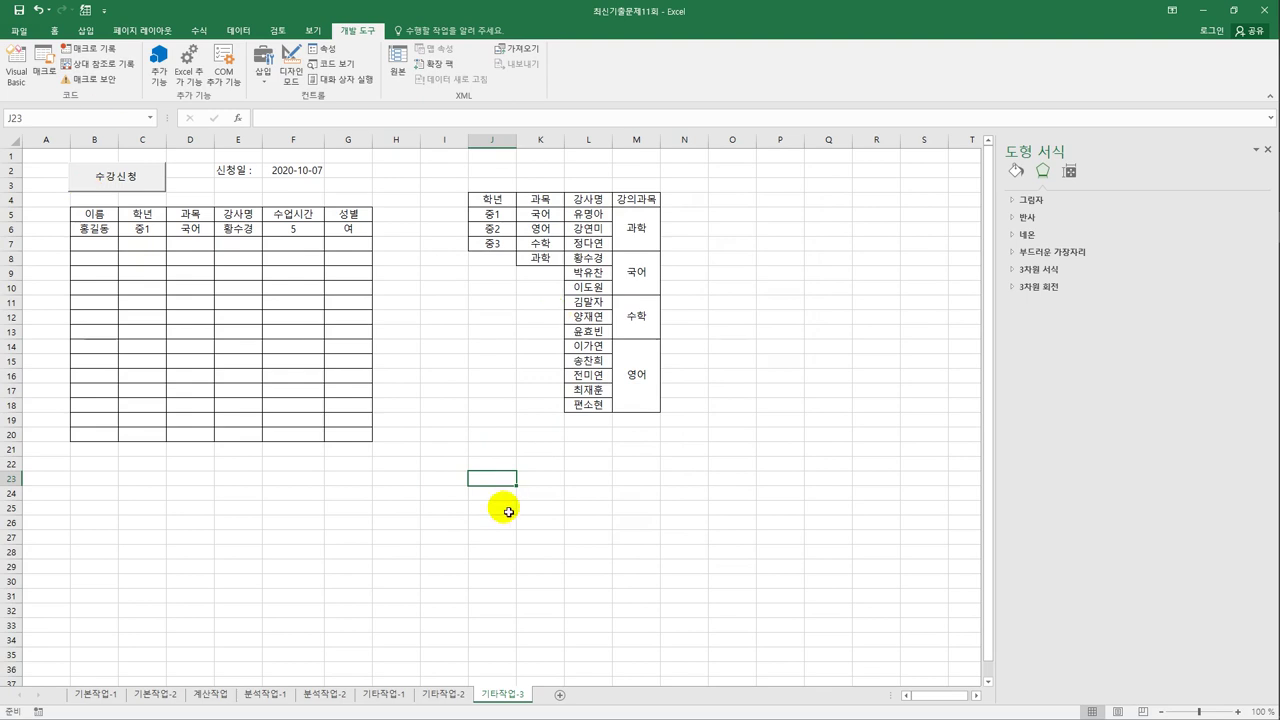